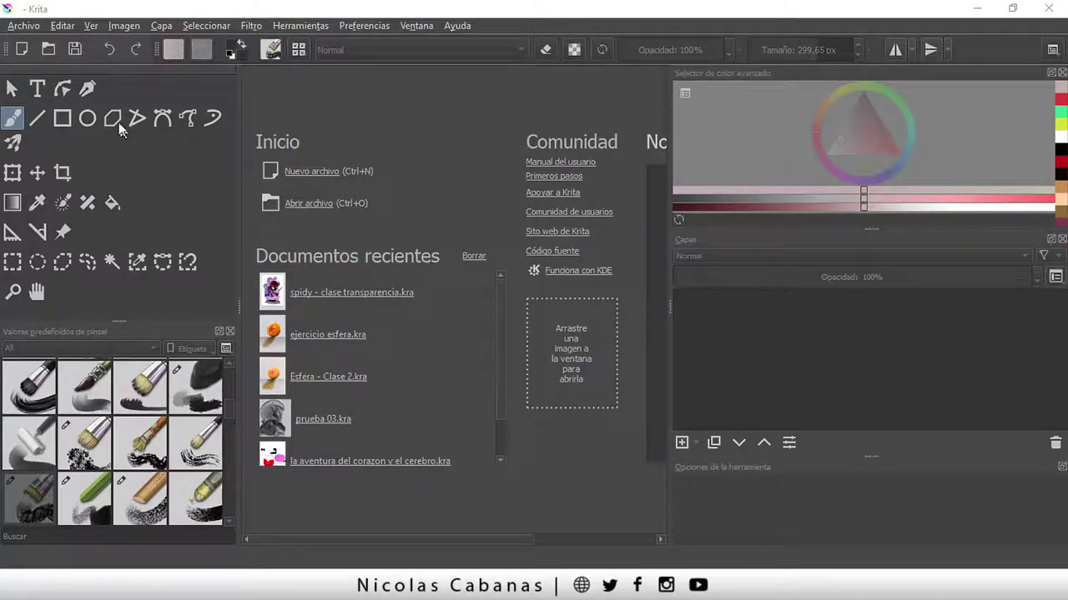
- Create a new A4 (300 ppi) document of 2480 × 3508 px
left_click(24, 30)
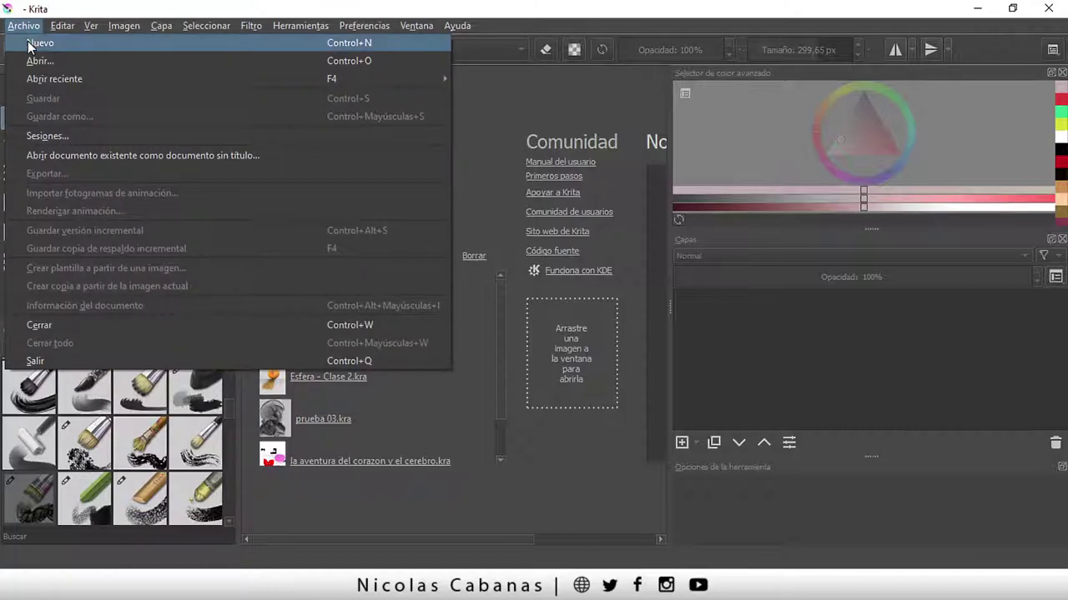
left_click(36, 42)
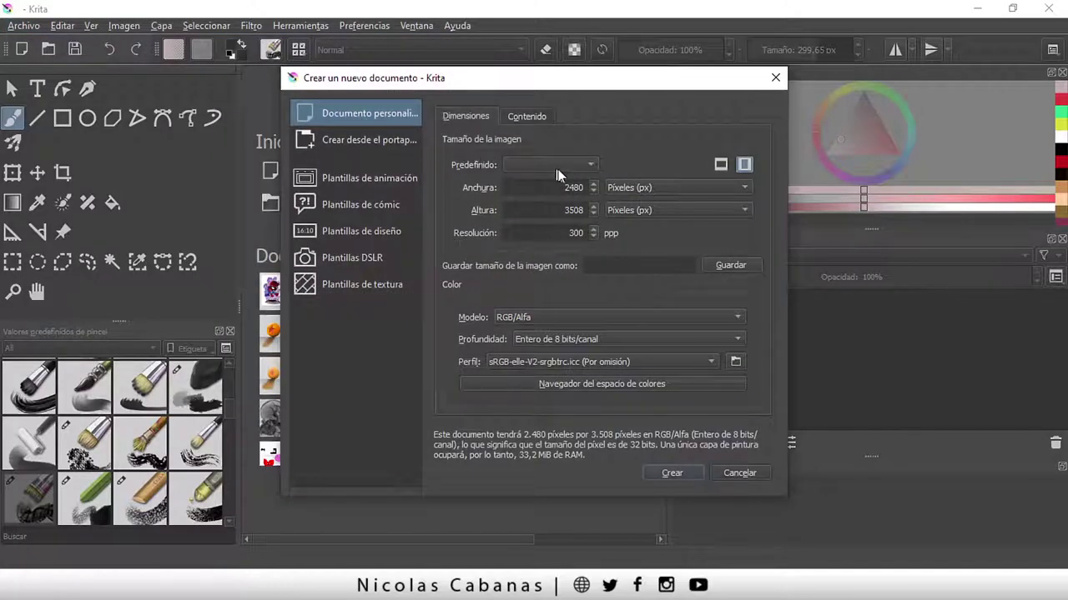
left_click(574, 166)
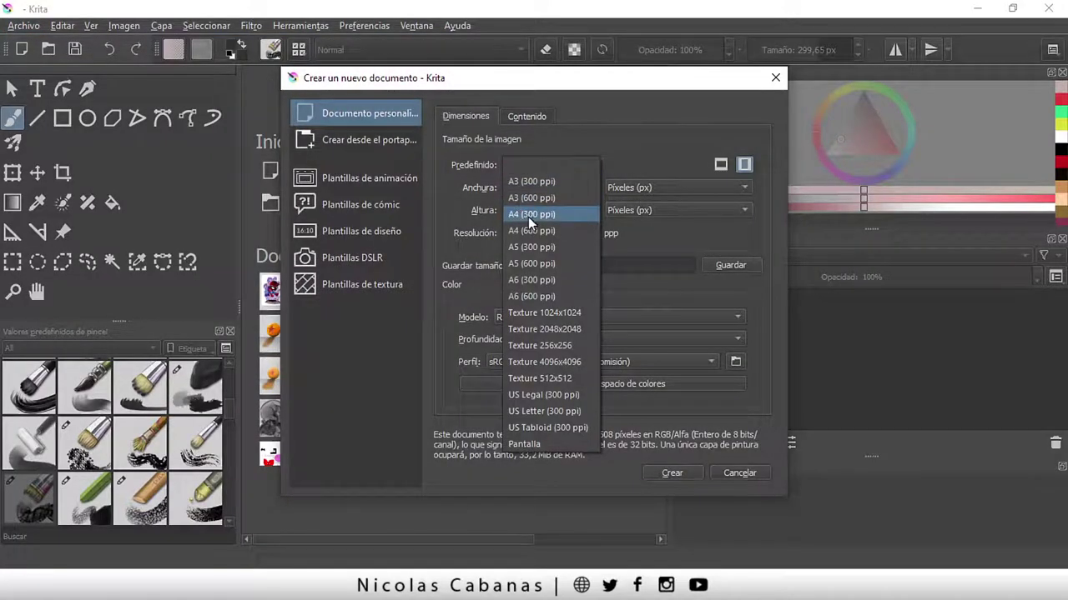
left_click(564, 214)
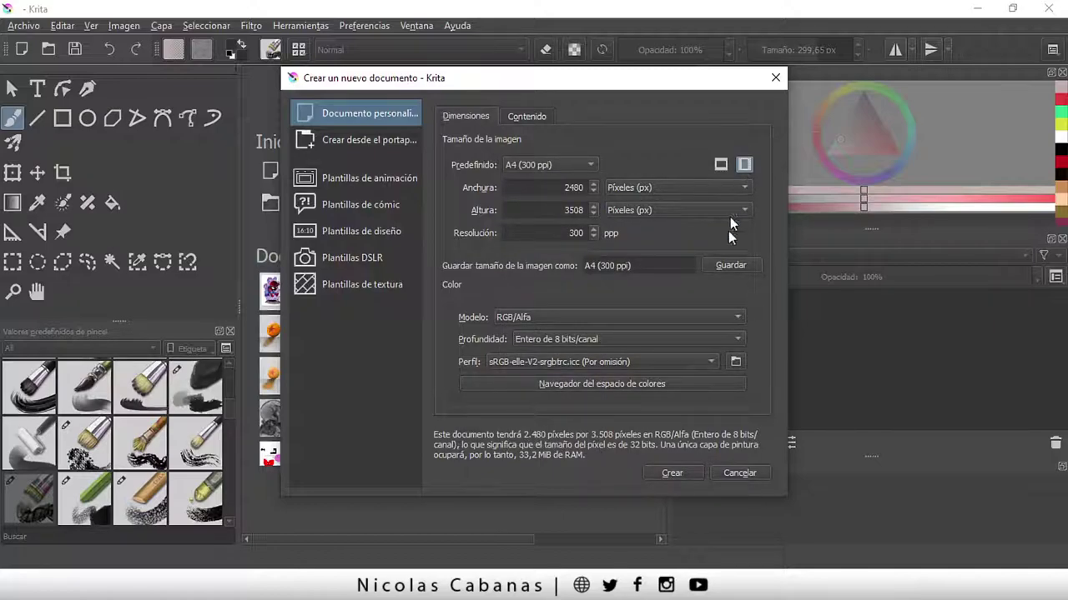
left_click(678, 470)
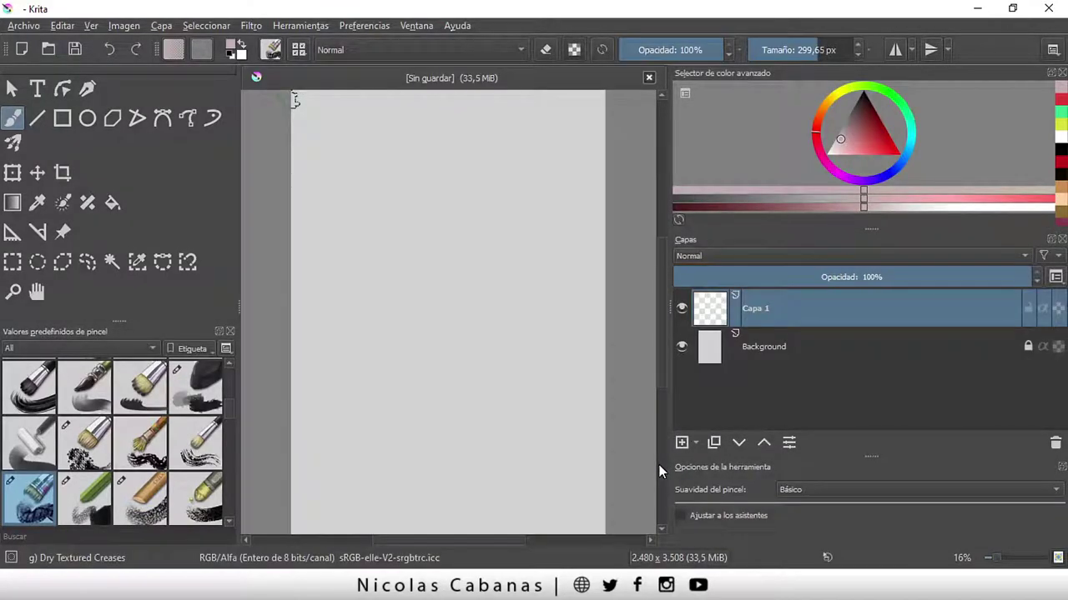
- Choose the Airbrush Soft brush and drag a circular elliptical selection near the page centre
left_click(215, 391)
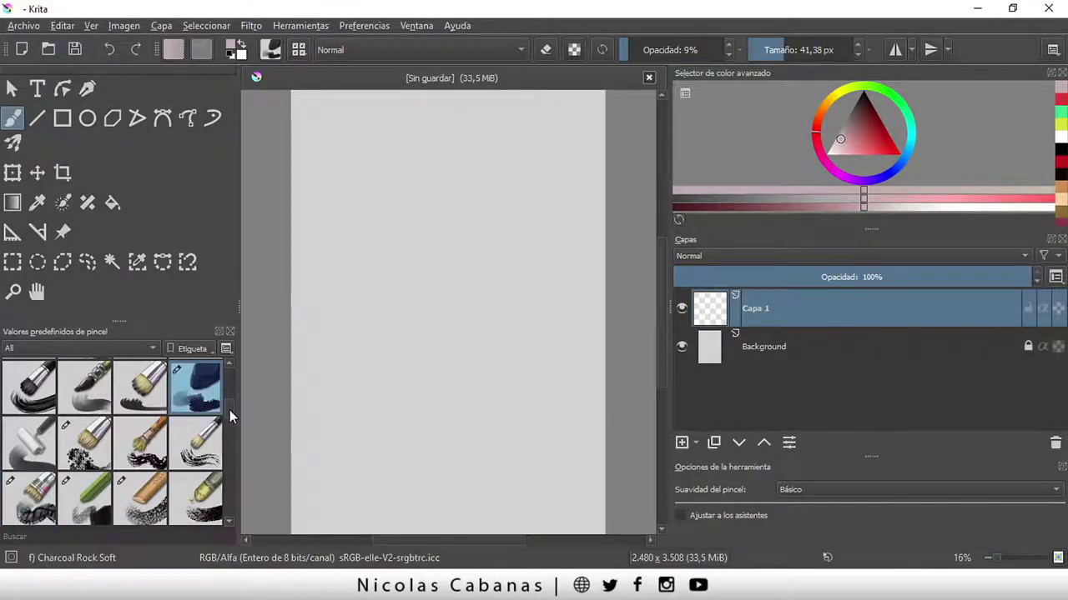
scroll(225, 400, "up", 3)
left_click(197, 384)
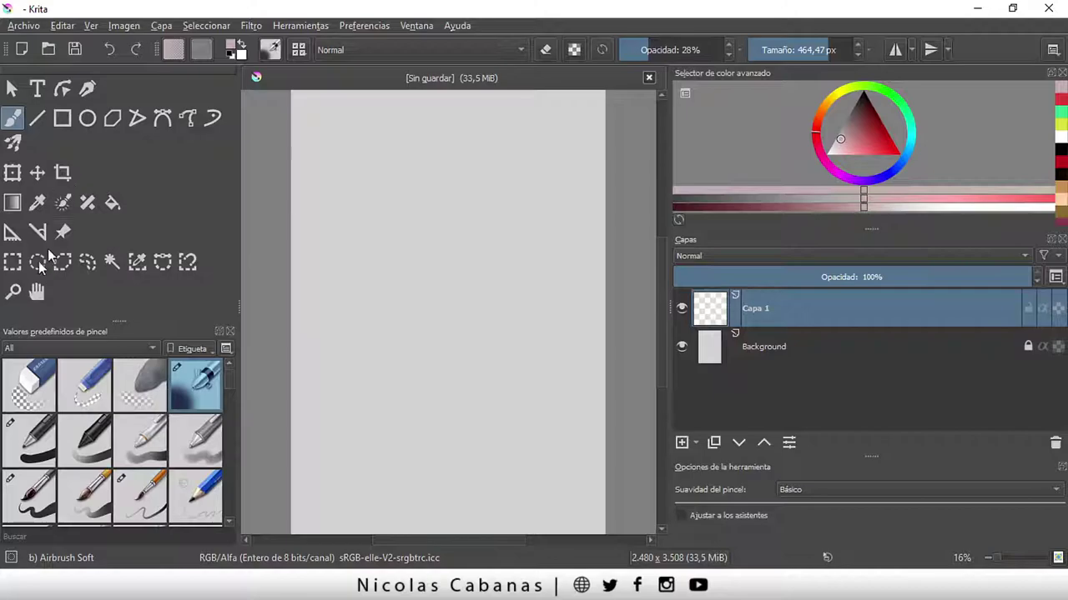
left_click(38, 263)
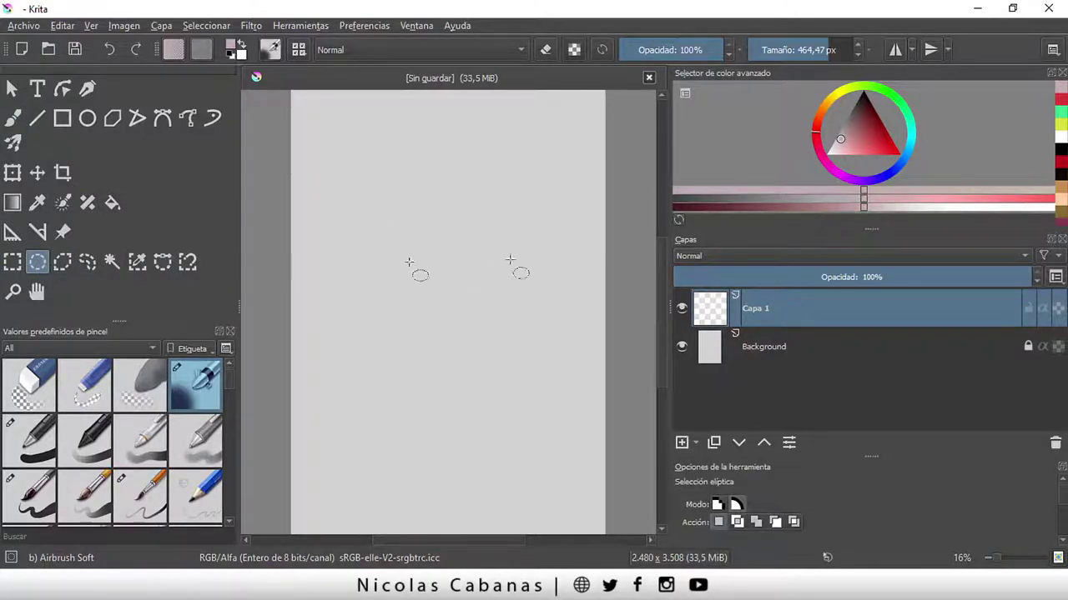
left_click_drag(379, 218, 571, 407)
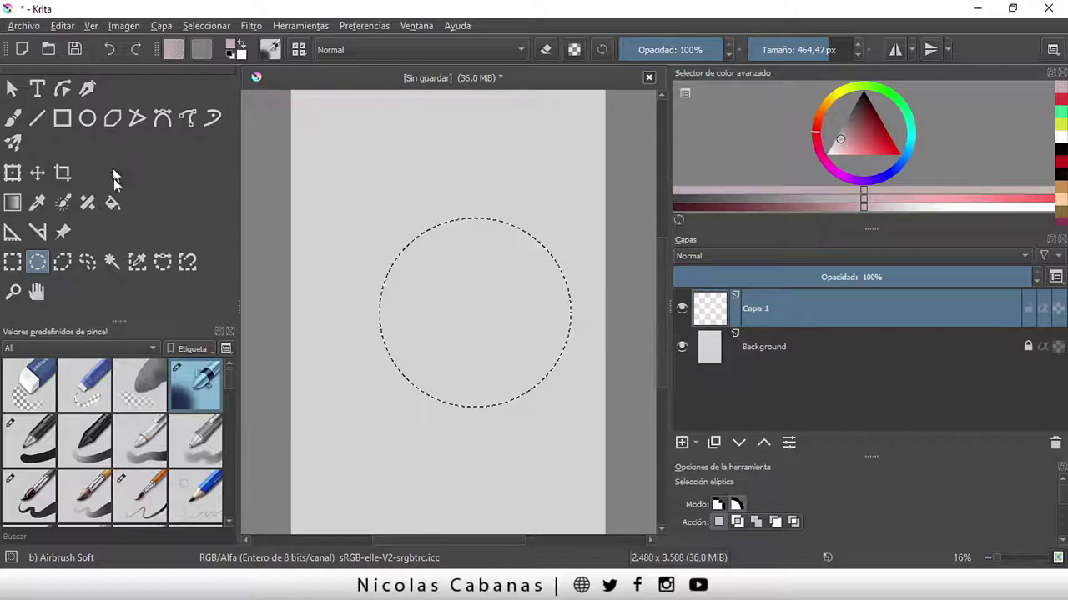
- Fill the circular selection with dark red using the Fill tool, then deselect
left_click(117, 208)
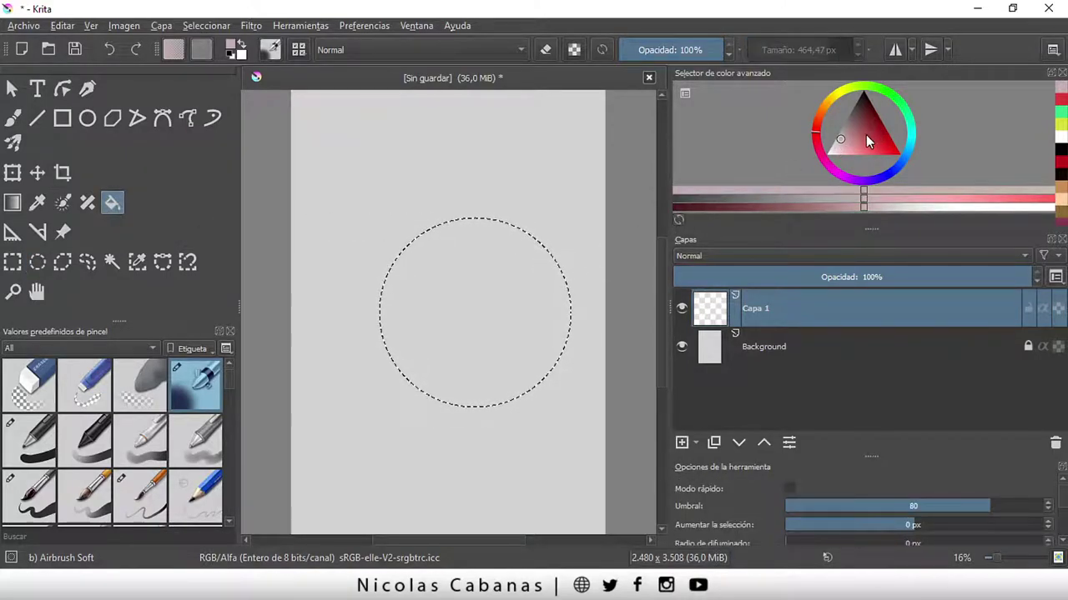
left_click_drag(865, 142, 866, 127)
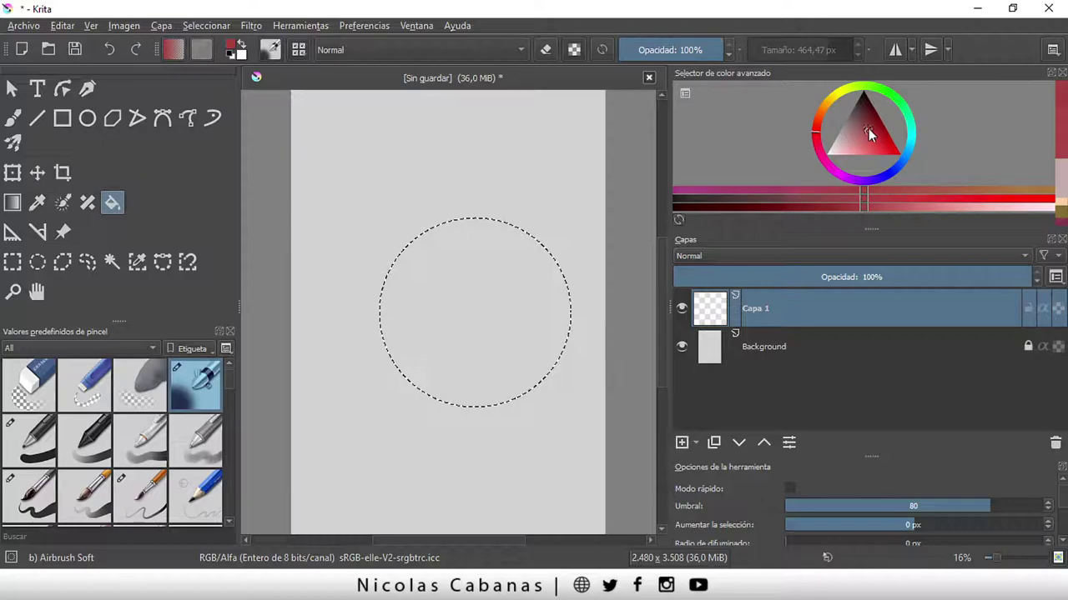
left_click(437, 301)
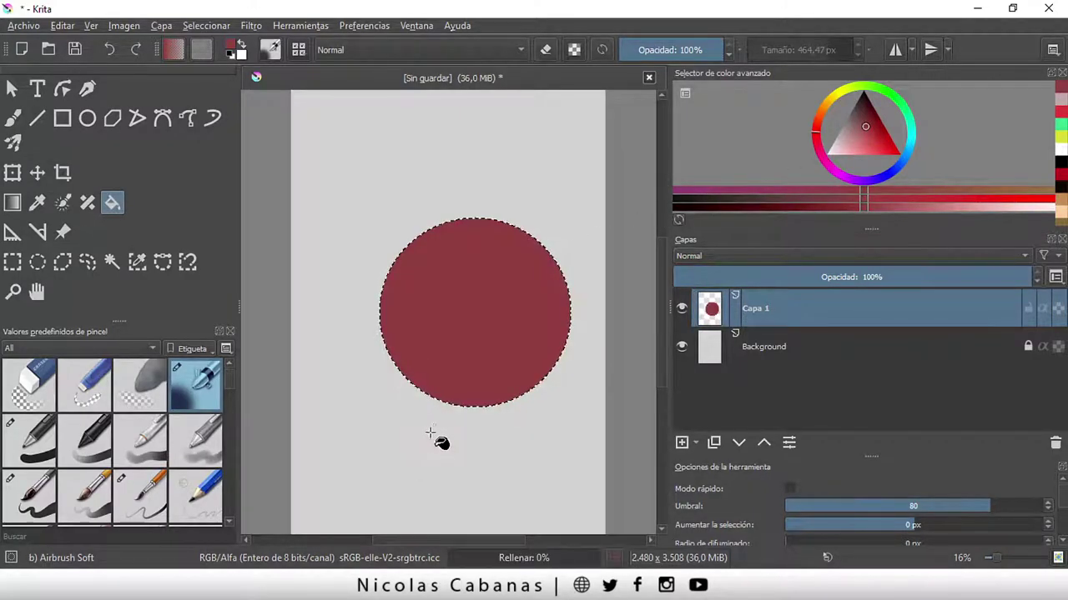
left_click(206, 26)
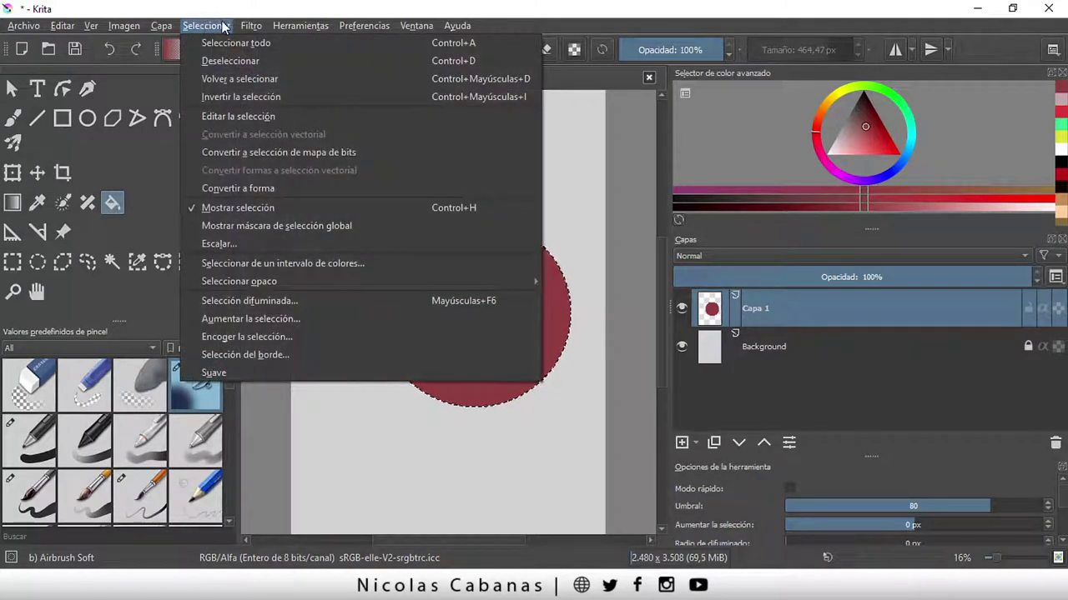
left_click(282, 63)
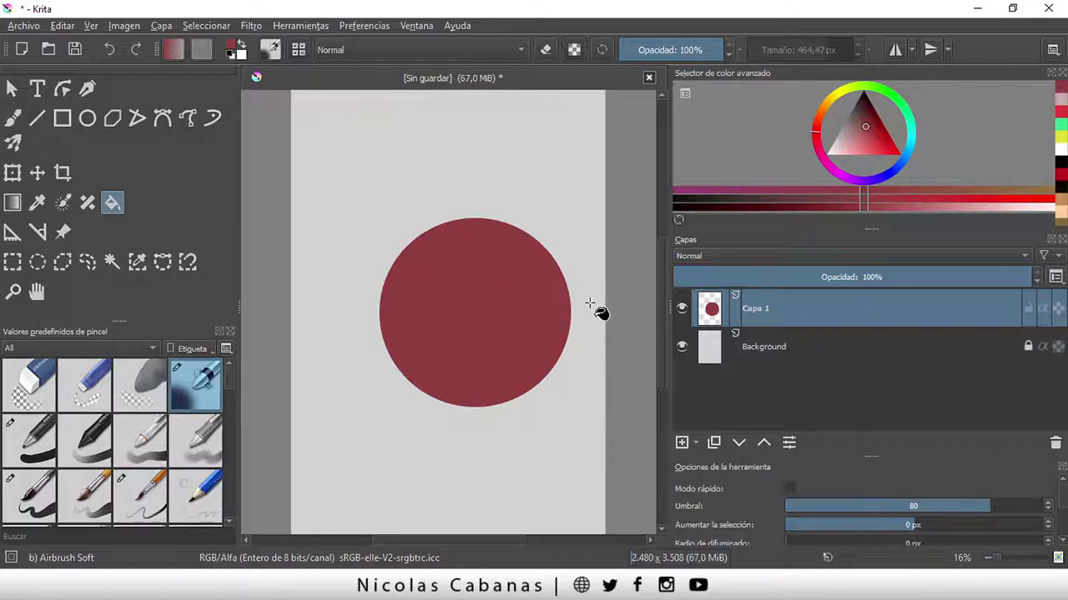
- Rename Capa 1 to FORMA CIRCULAR and quick-group it into new group Capa 2
double_click(760, 307)
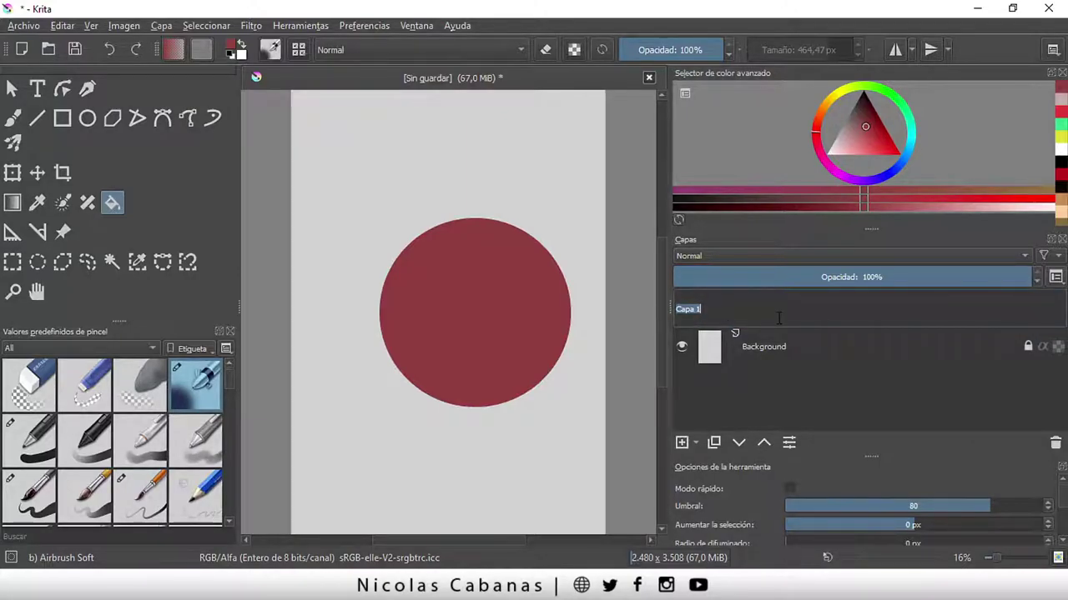
type("FORM C")
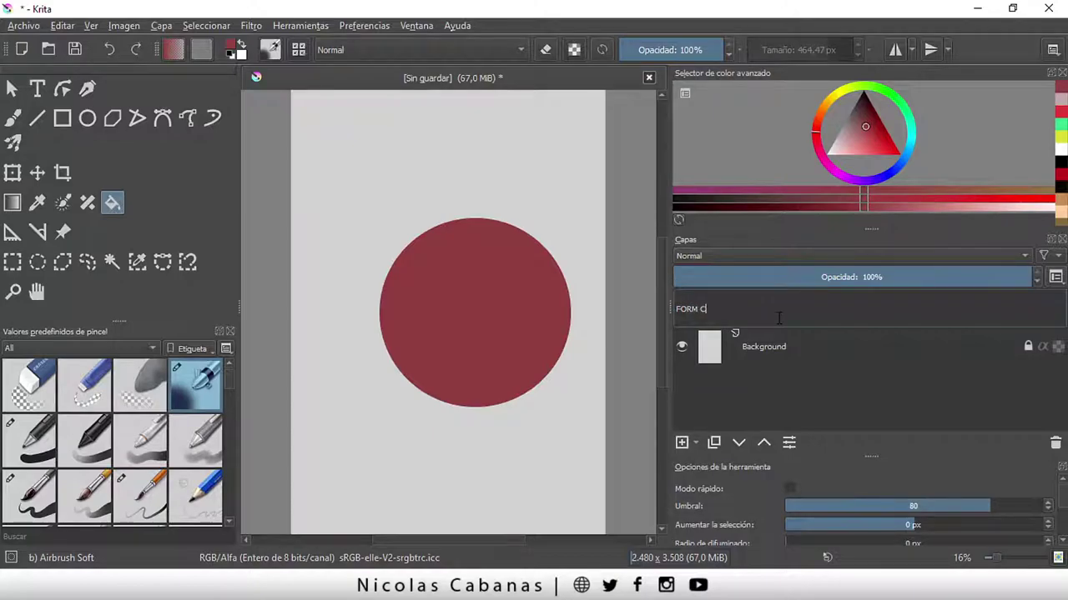
type("IRCULAR")
key("Return")
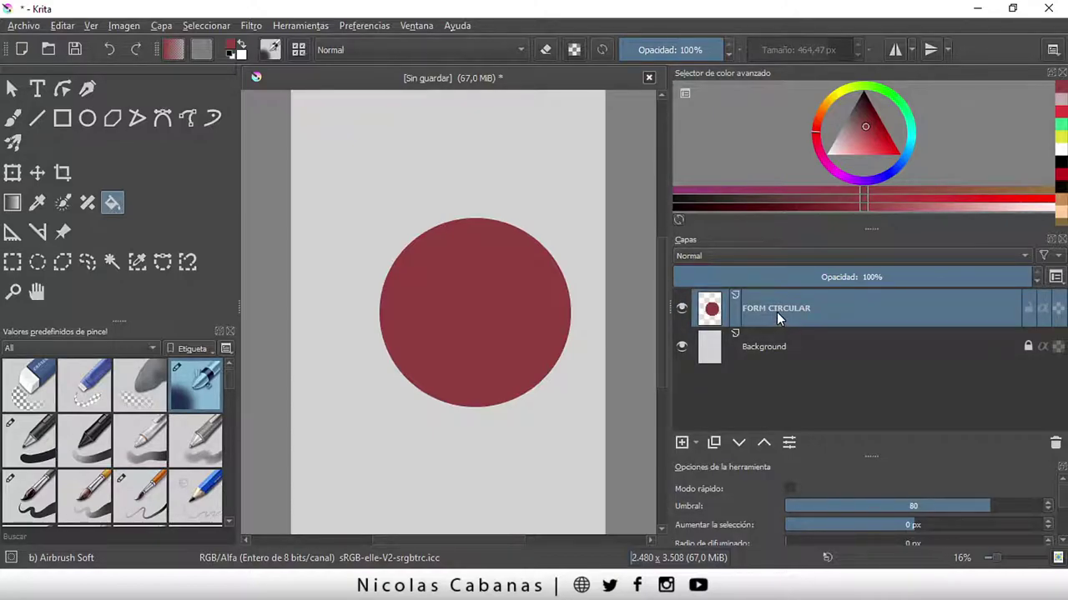
double_click(776, 311)
key("Return")
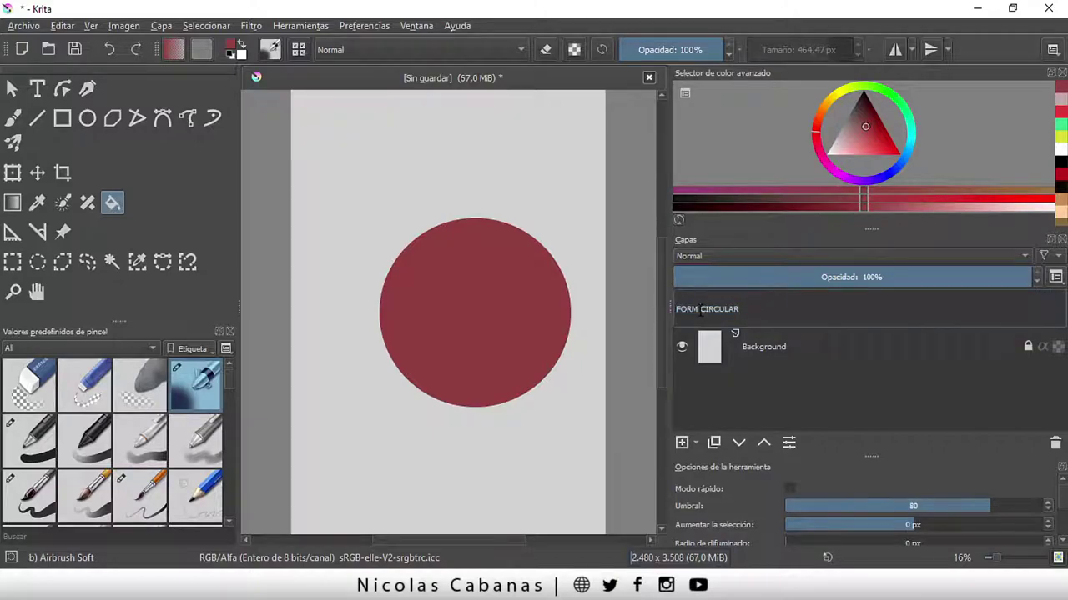
type("A")
key("Return")
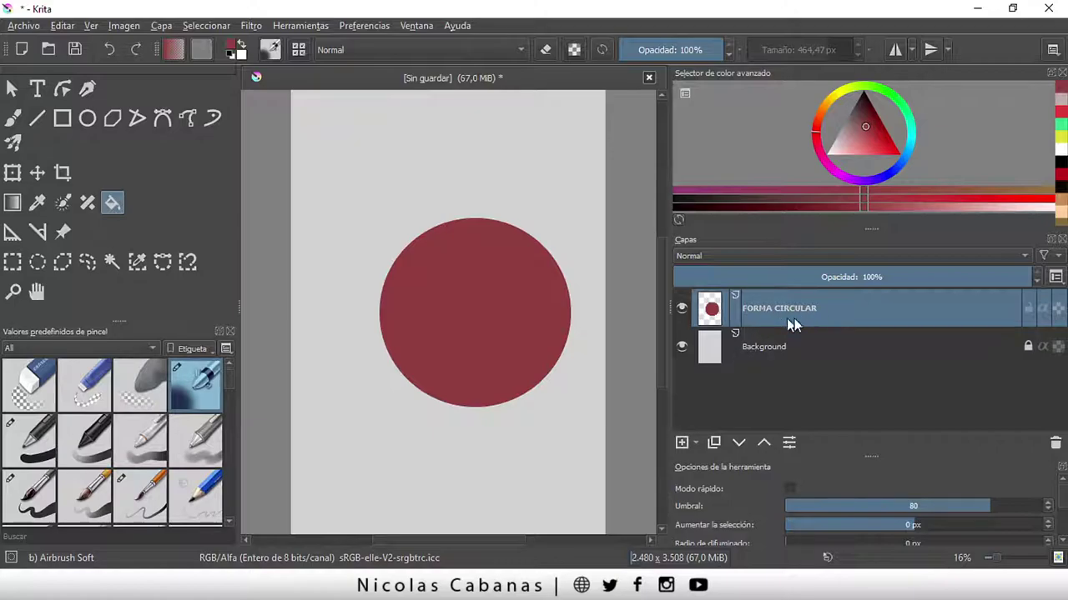
right_click(846, 313)
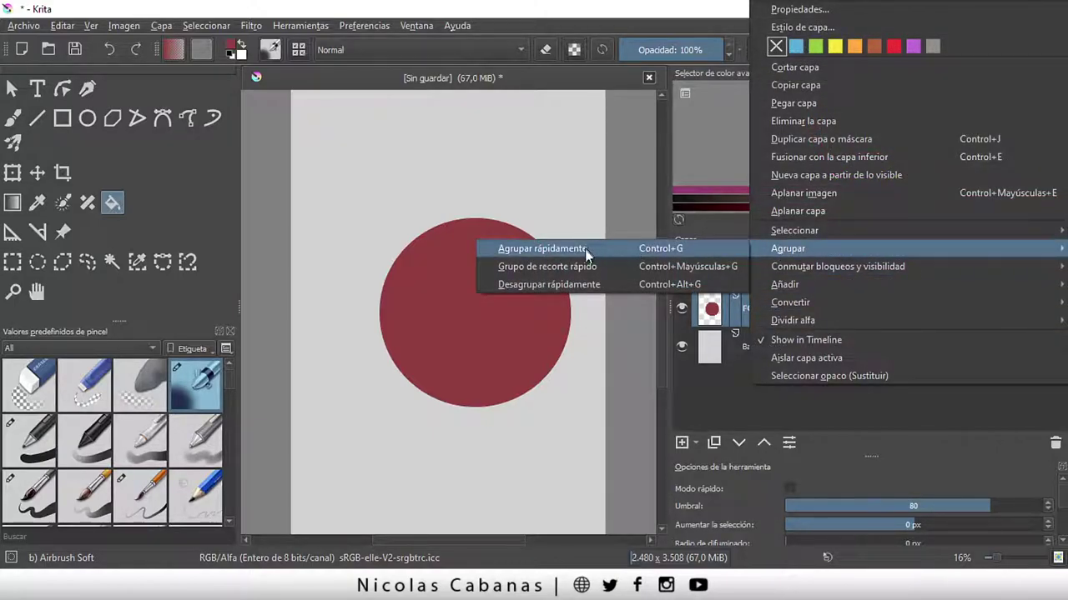
mouse_move(787, 249)
left_click(617, 248)
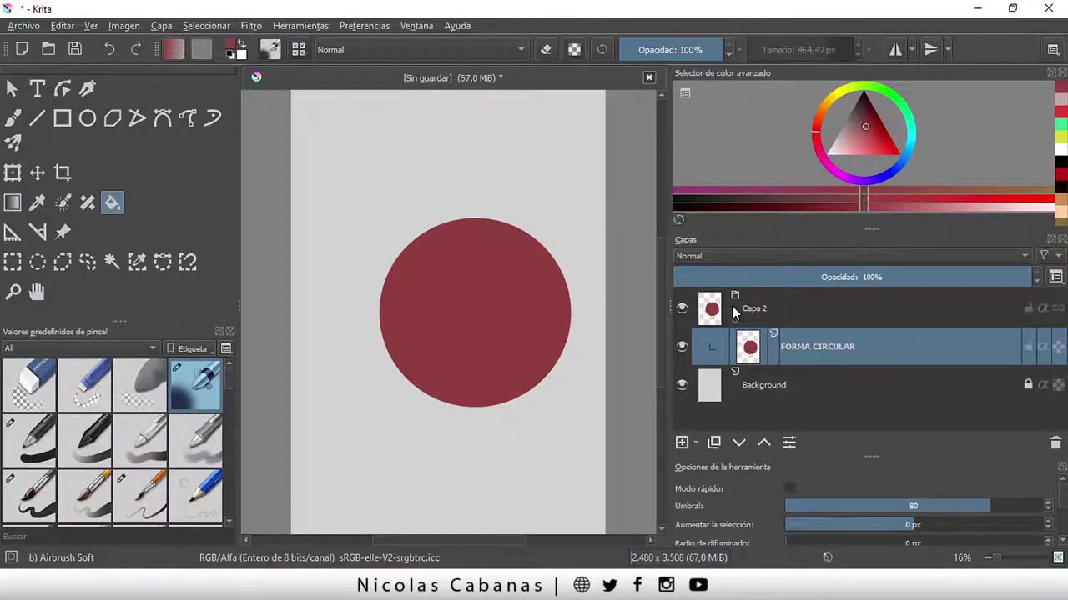
- Rename the Capa 2 group layer to GRUPO
left_click(733, 306)
double_click(756, 309)
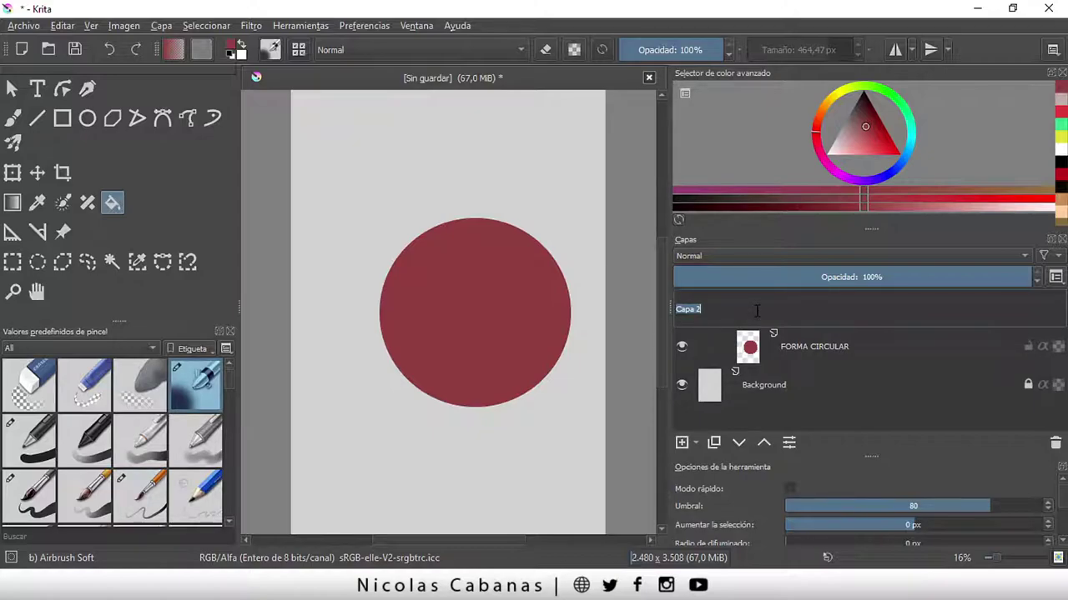
type("CARPETITA")
key("BackSpace")
key("BackSpace")
key("BackSpace")
key("BackSpace")
type("GRUPO")
key("Return")
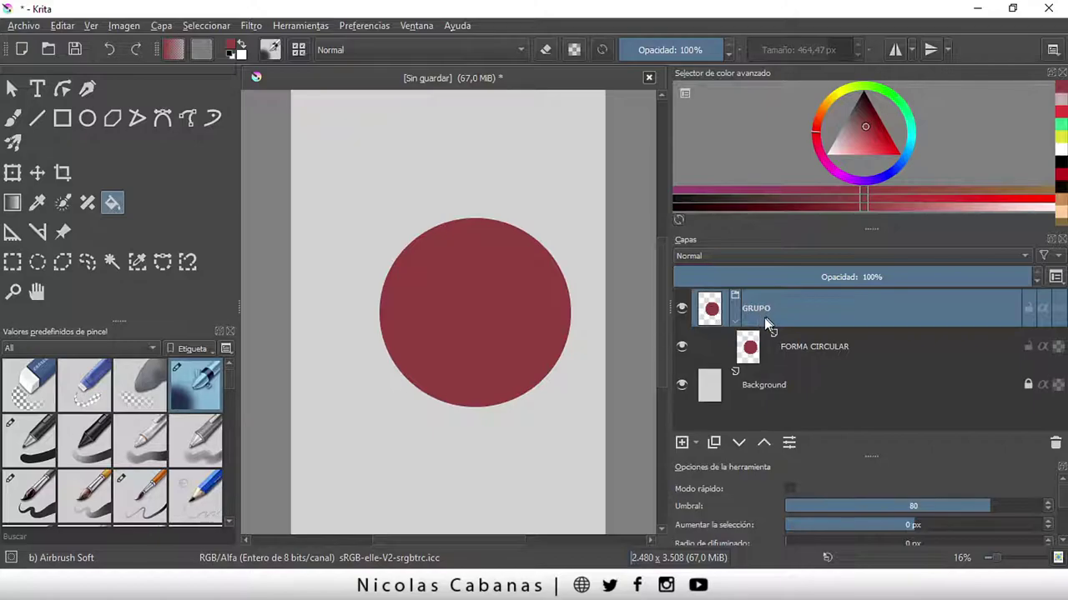
- Select FORMA CIRCULAR, then collapse and re-expand the GRUPO group
left_click(810, 341)
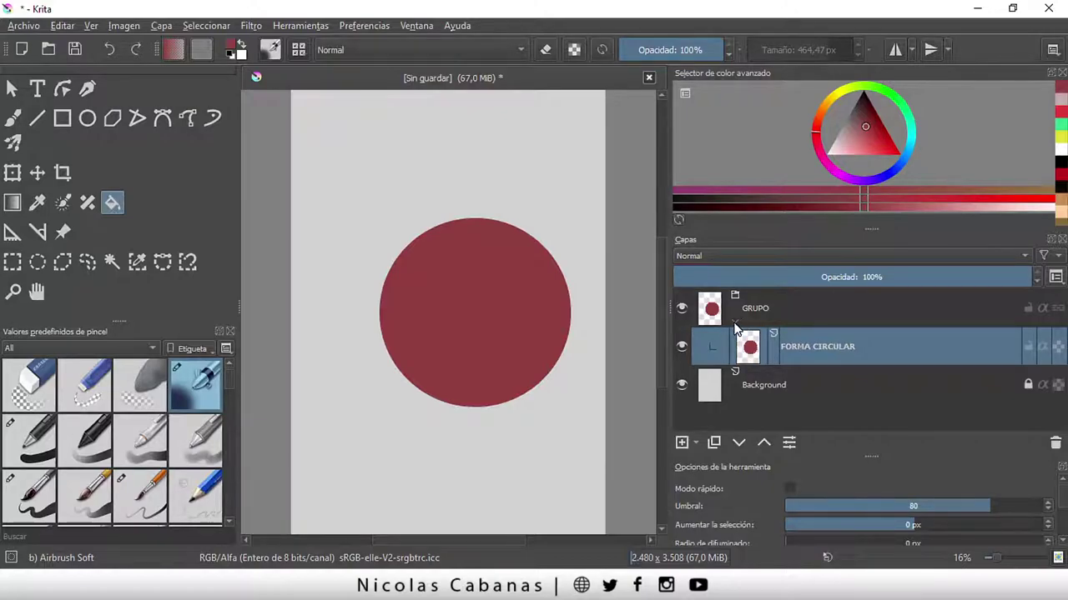
left_click(735, 324)
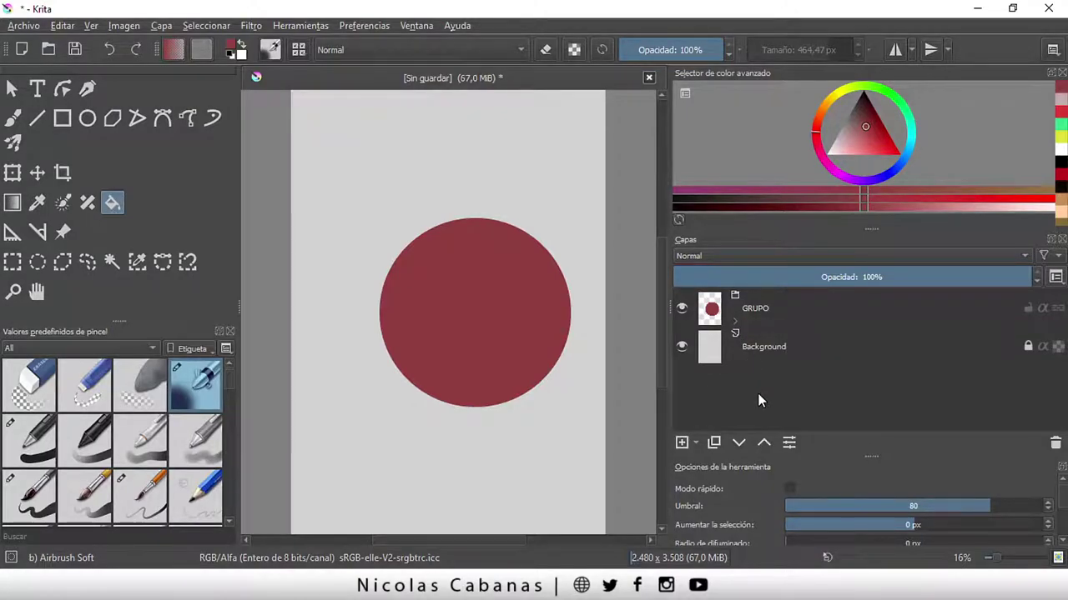
left_click(735, 321)
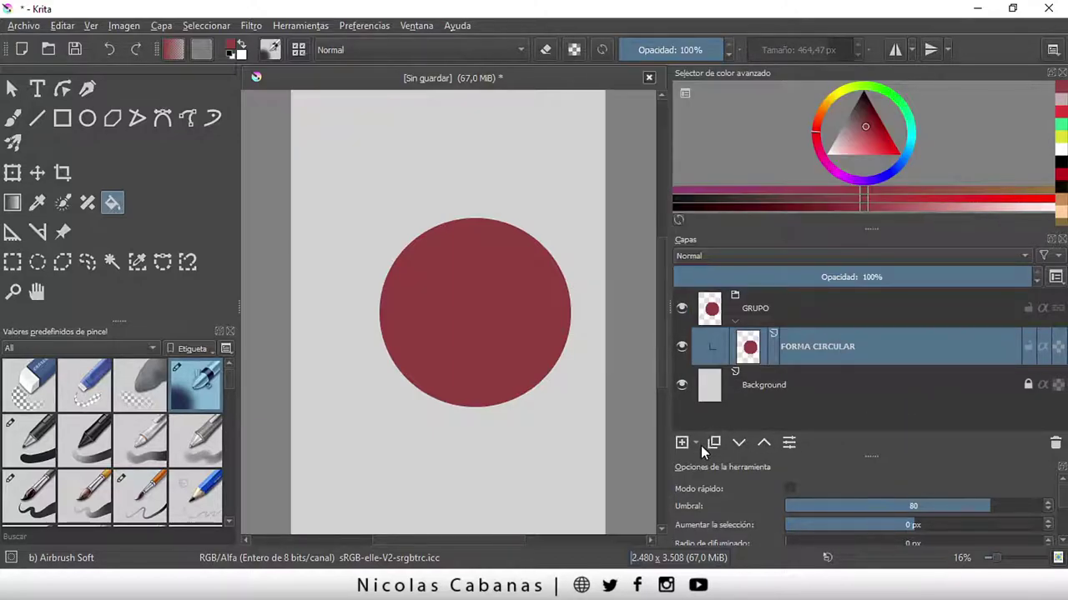
- Add a new paint layer in GRUPO and draw a rectangular selection left of the circle
left_click(698, 446)
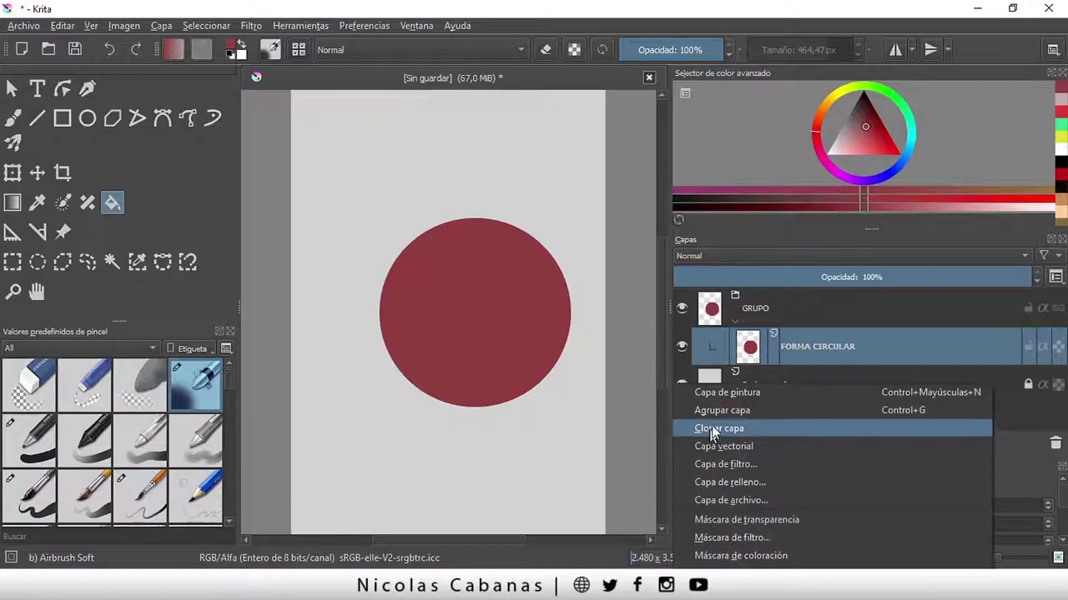
left_click(774, 393)
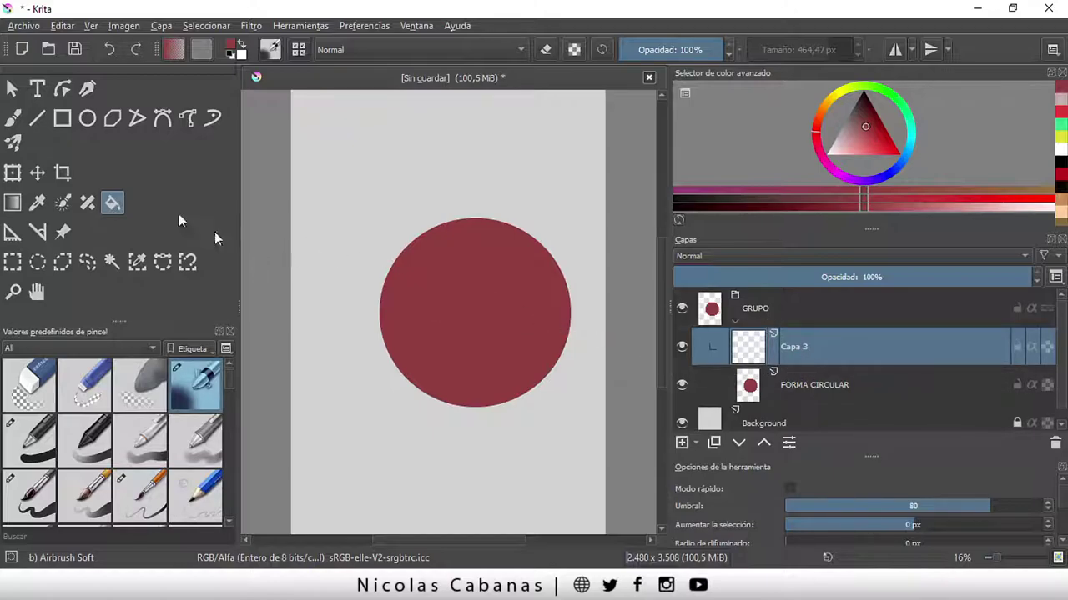
left_click(12, 261)
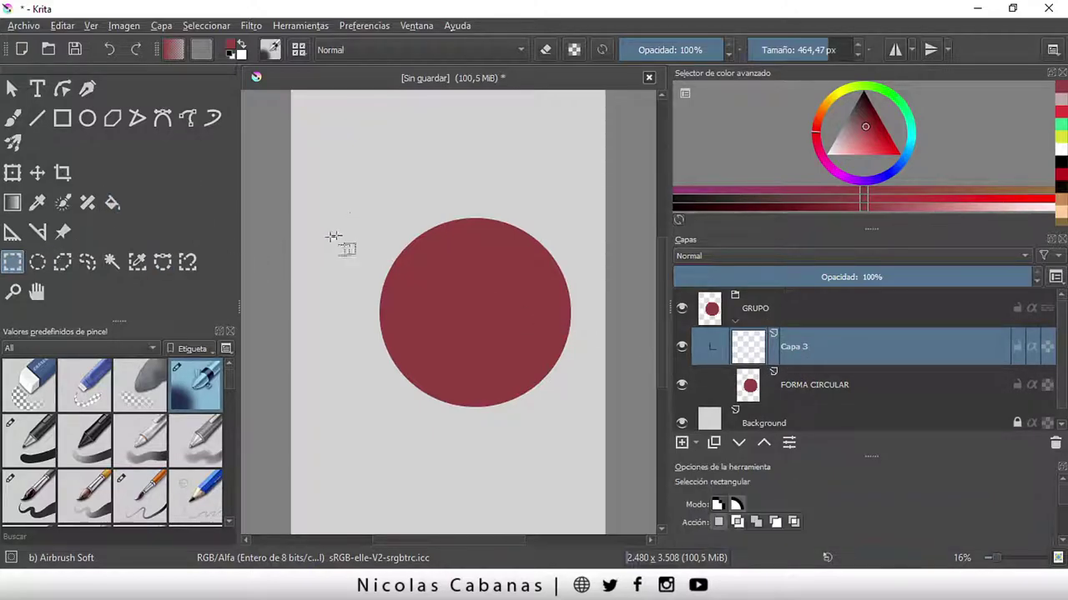
left_click_drag(323, 165, 476, 298)
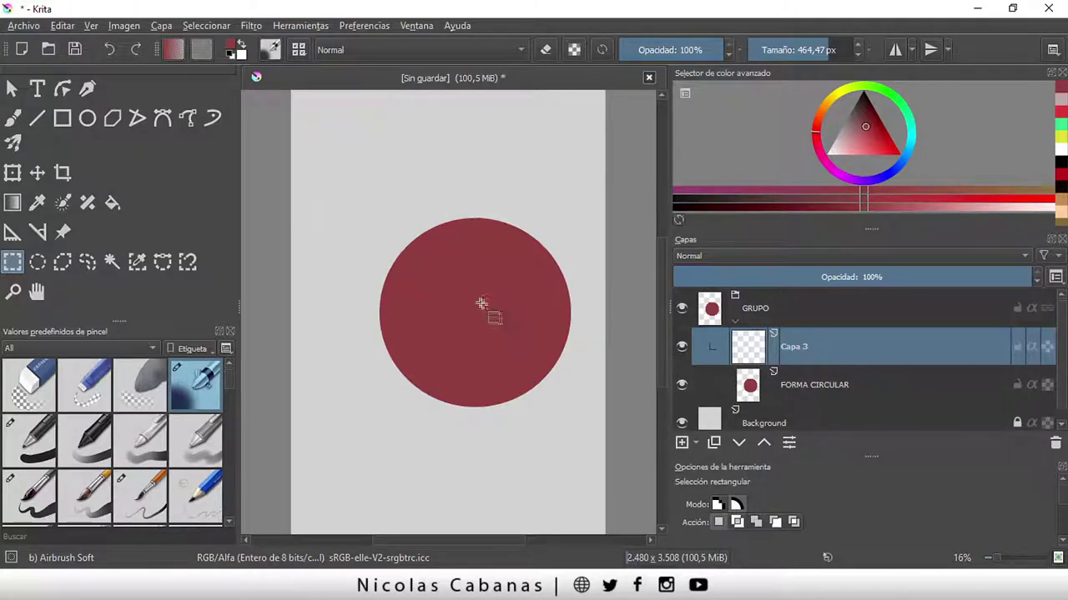
- Fill the rectangular selection with solid green, then deselect
left_click(112, 202)
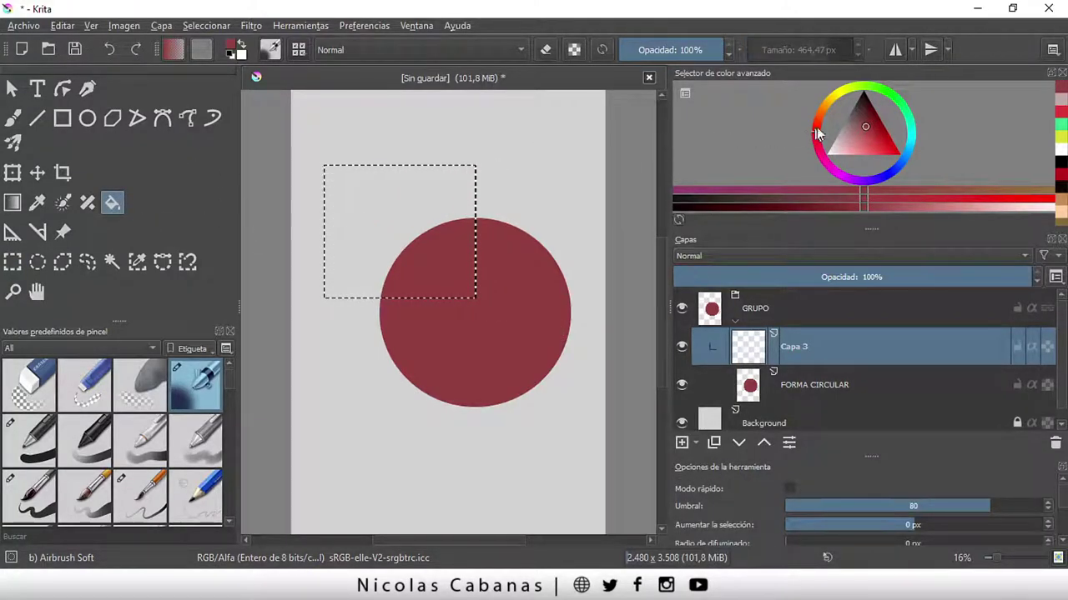
left_click(898, 100)
left_click(872, 116)
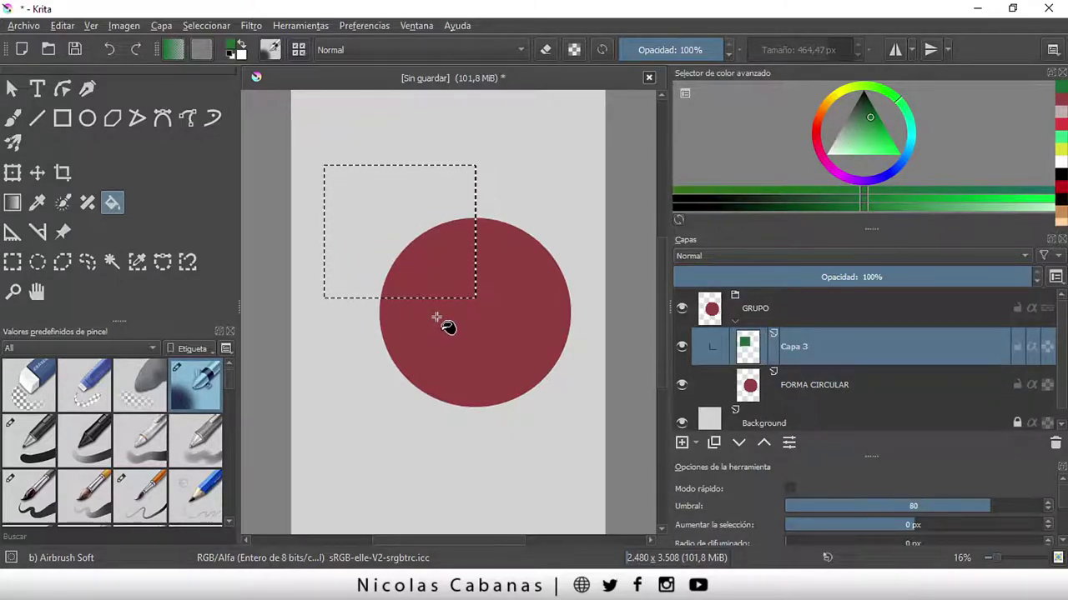
left_click(419, 298)
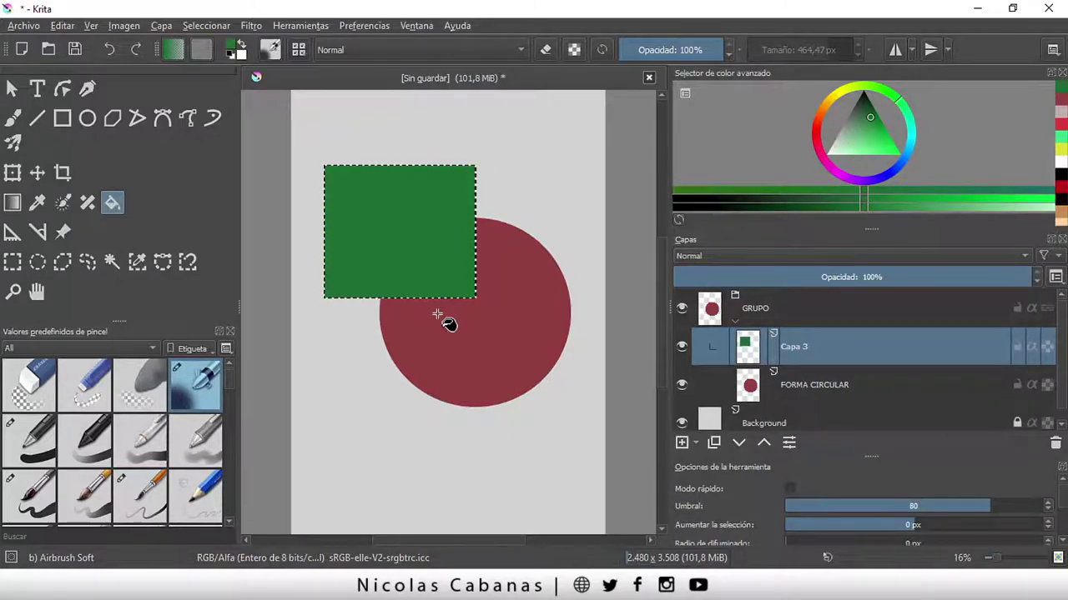
left_click(206, 25)
left_click(225, 62)
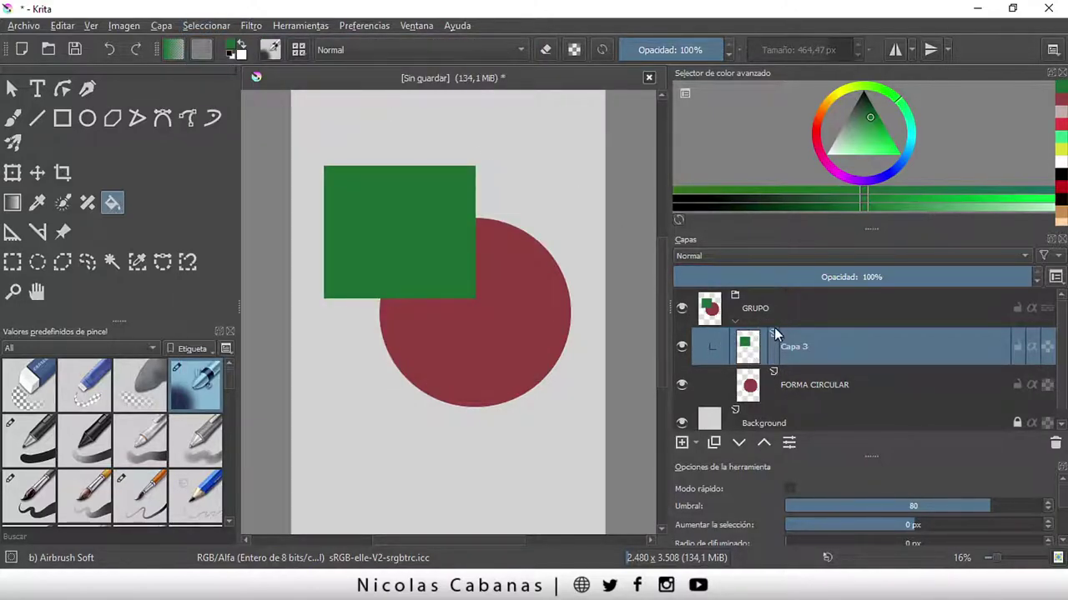
- Rename the green square's Capa 3 layer to CUADRADO
left_click(762, 307)
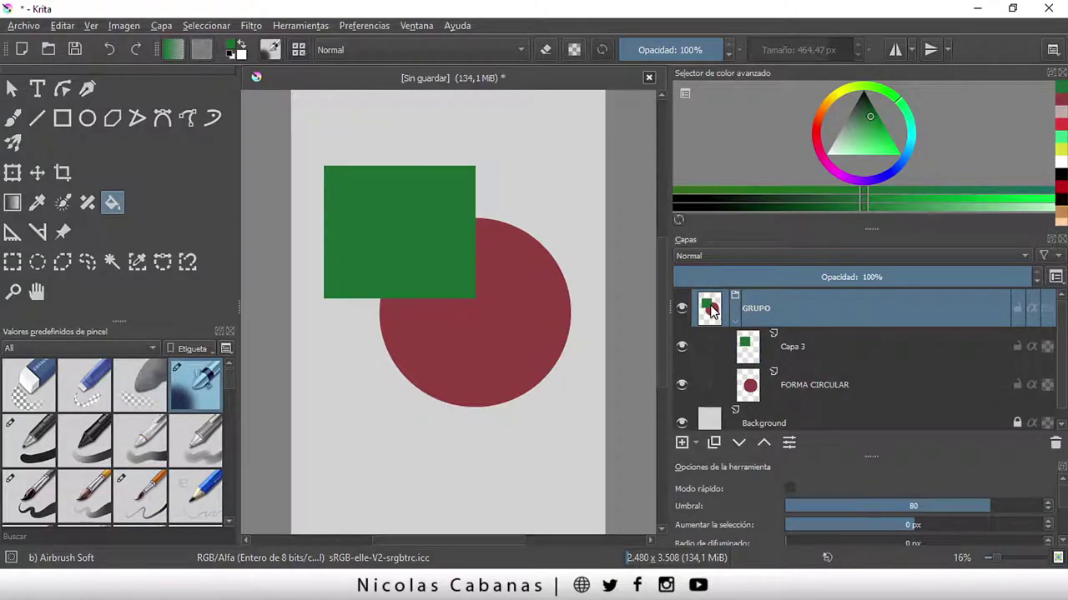
mouse_move(793, 347)
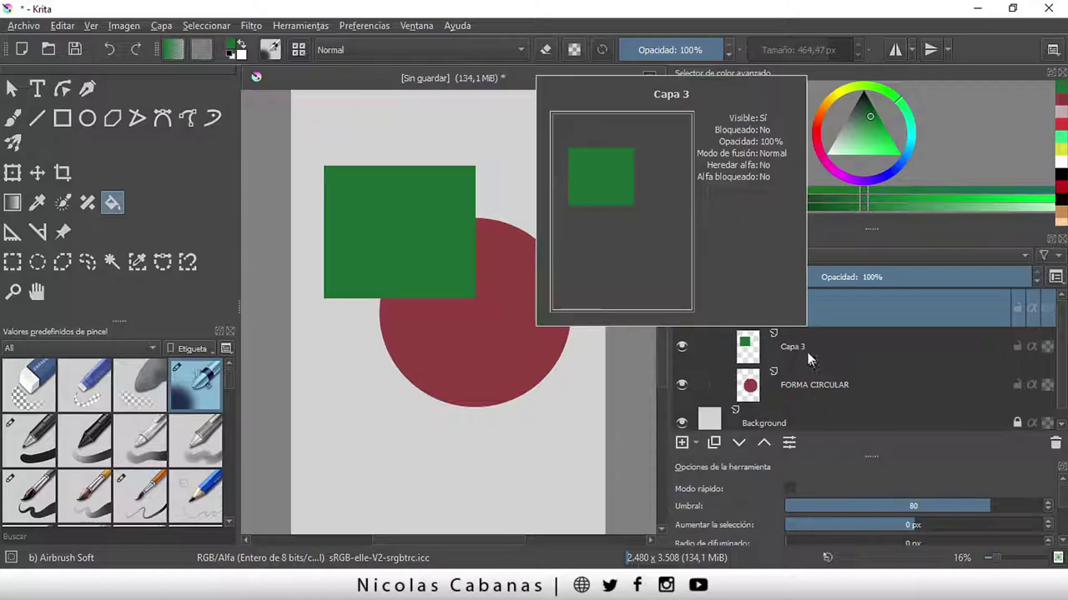
left_click(805, 347)
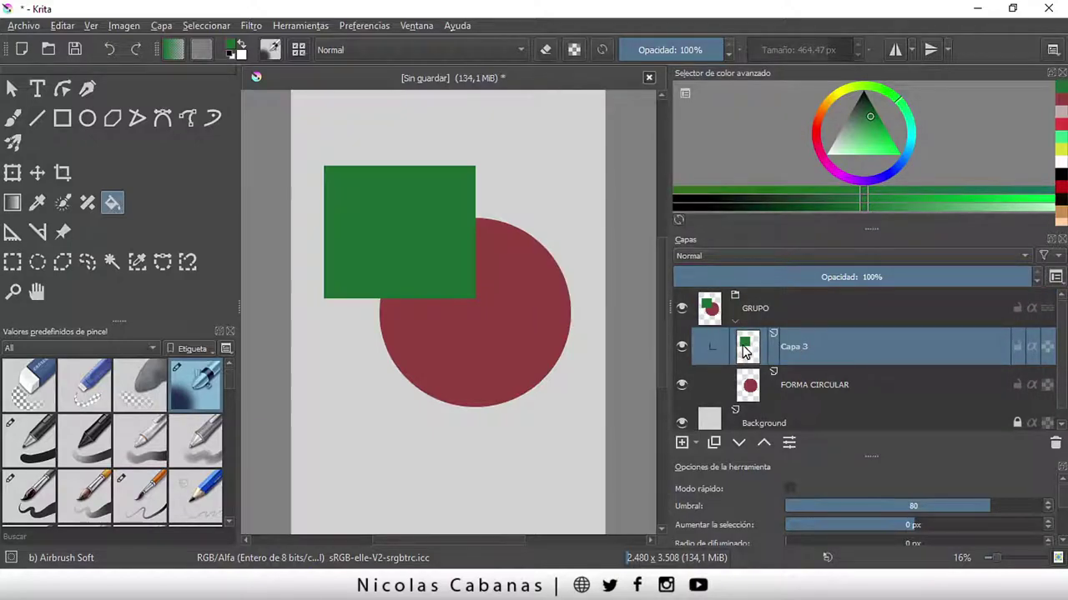
left_click(805, 386)
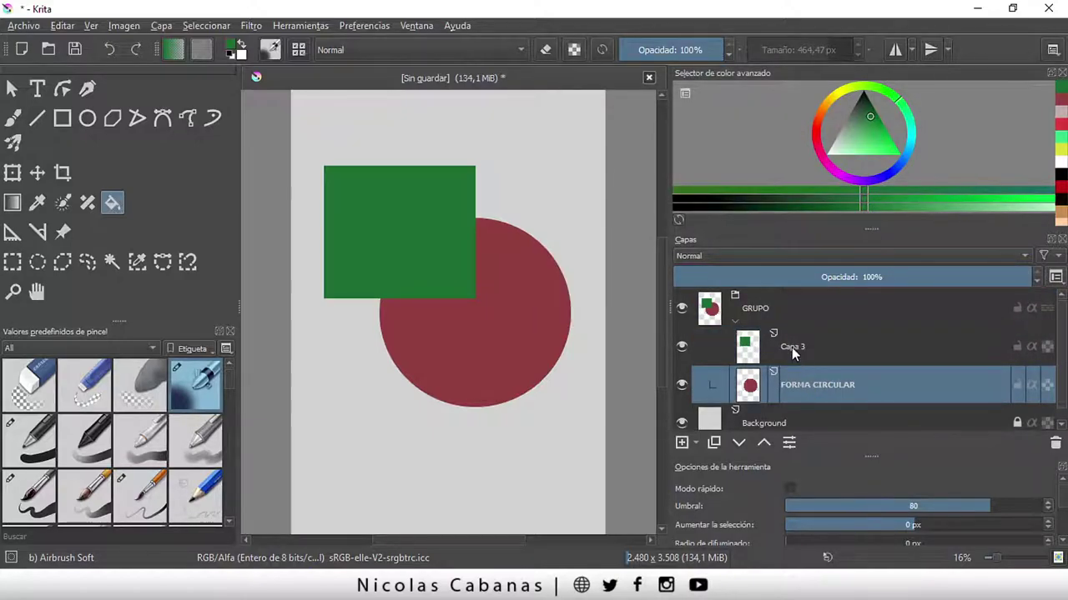
double_click(792, 347)
type("CUA")
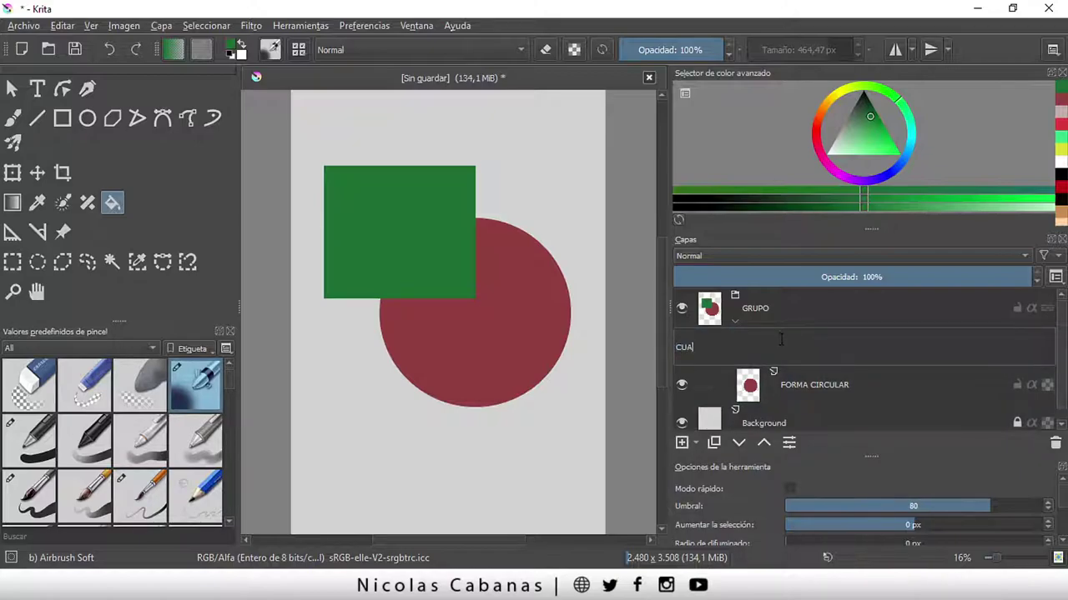
type("DRADO")
key("Return")
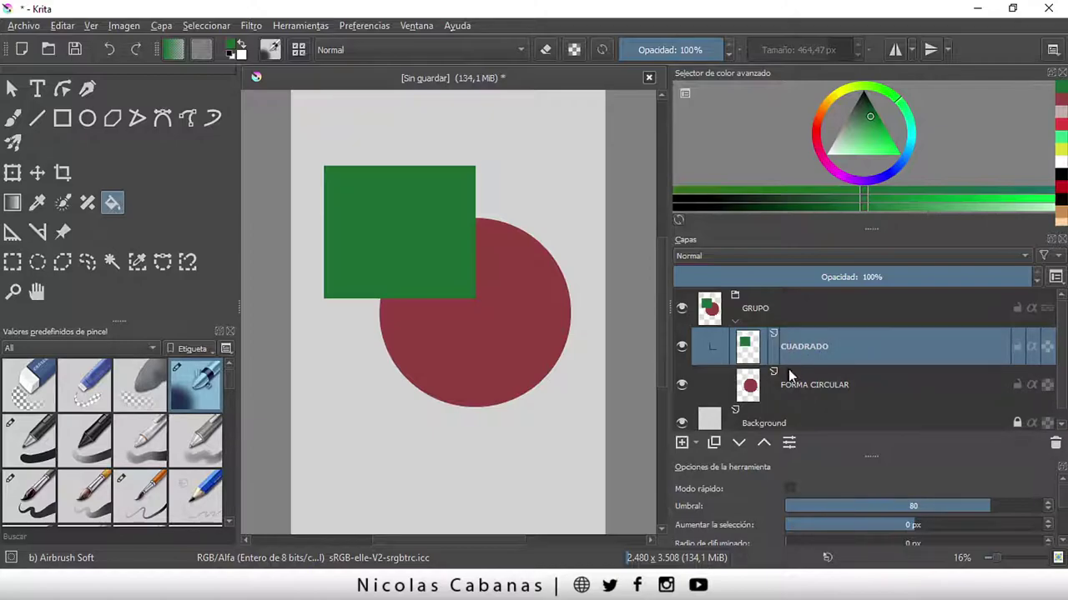
mouse_move(755, 307)
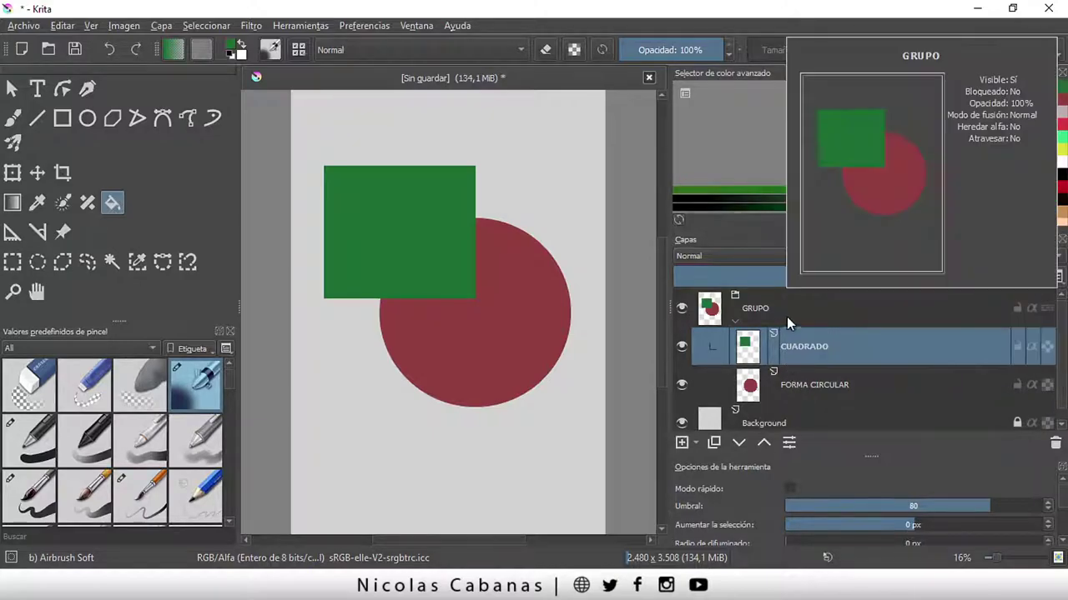
left_click(786, 314)
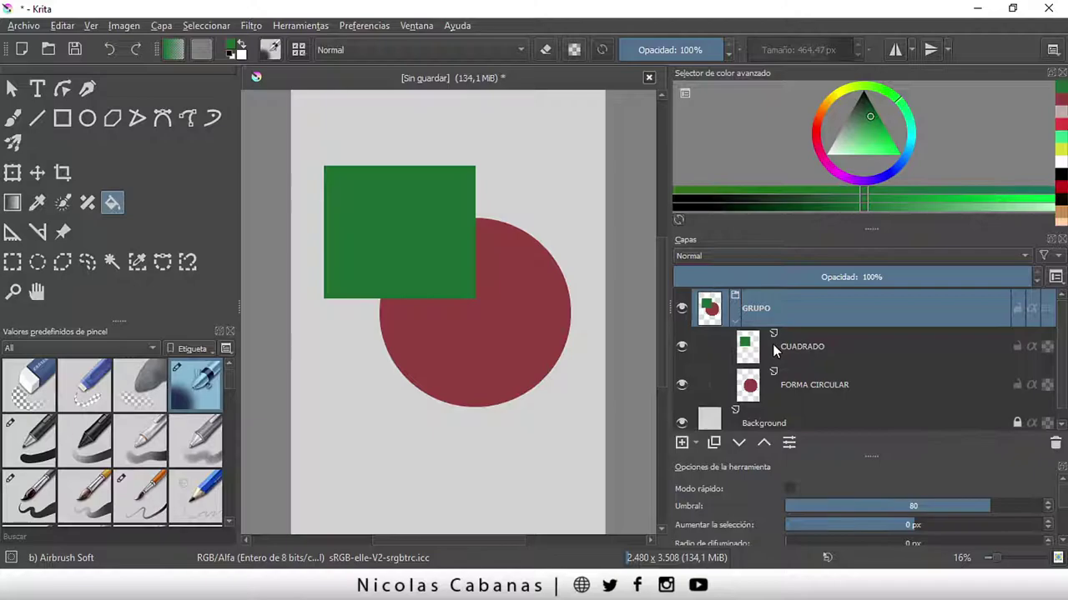
left_click(792, 356)
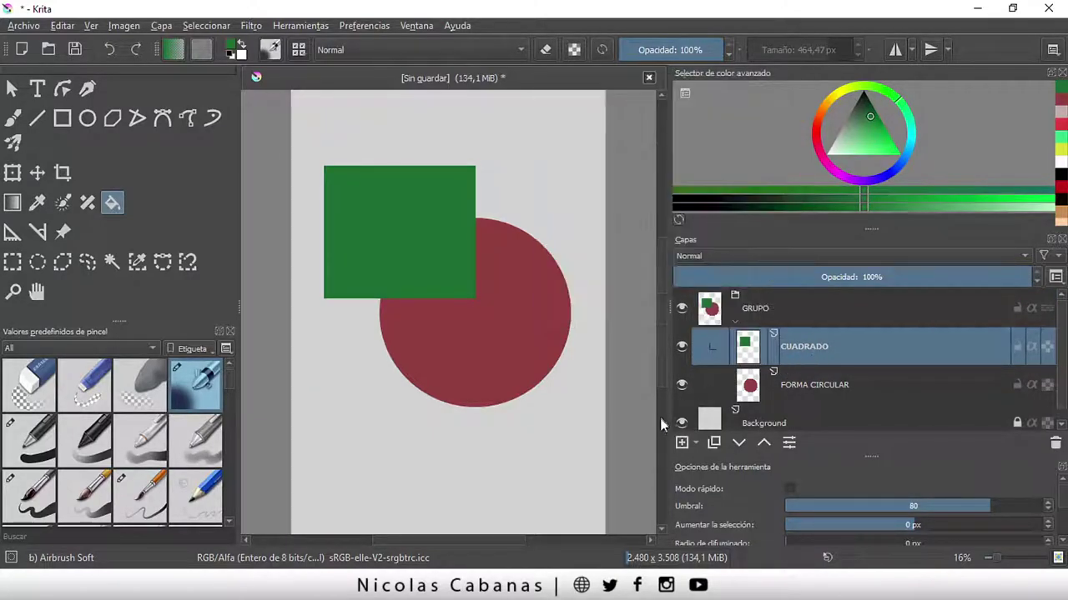
- Add vector layer Capa 4 and draw a closed Bézier loop over the circle's lower half
mouse_move(754, 308)
left_click(696, 443)
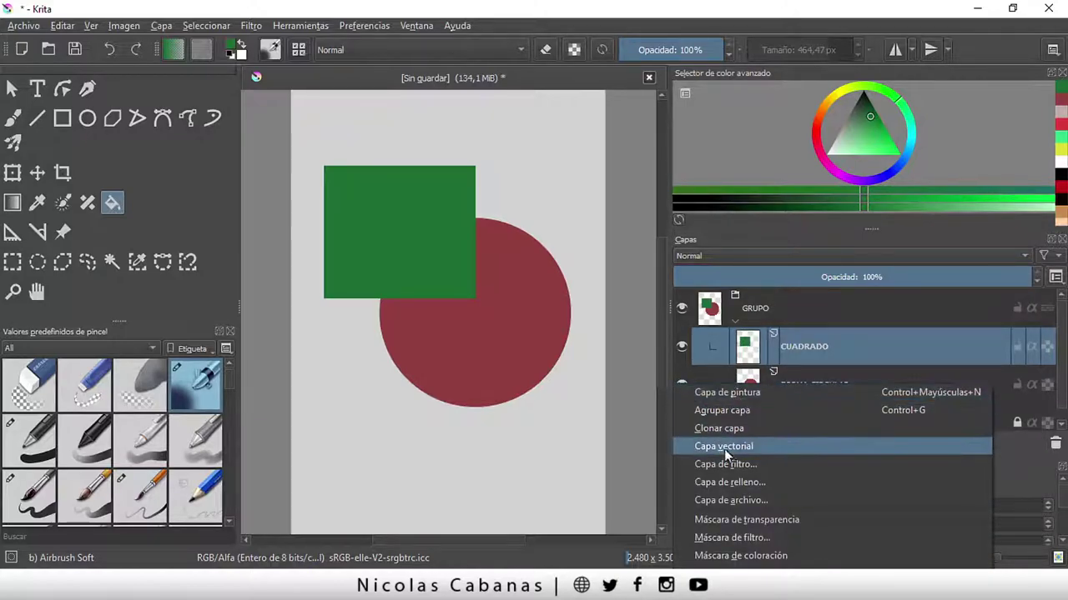
left_click(769, 448)
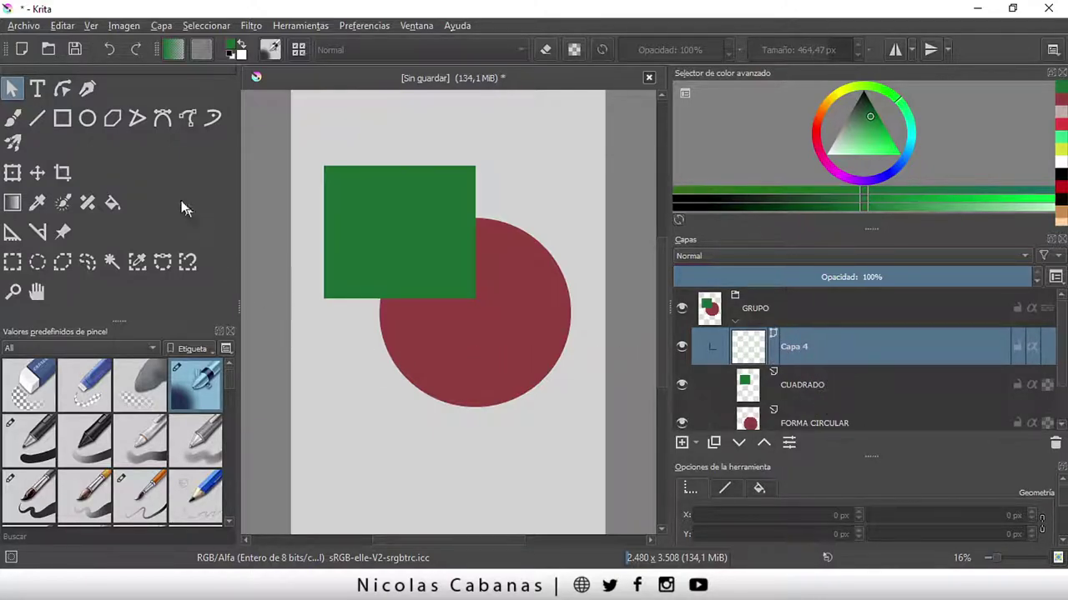
left_click(161, 118)
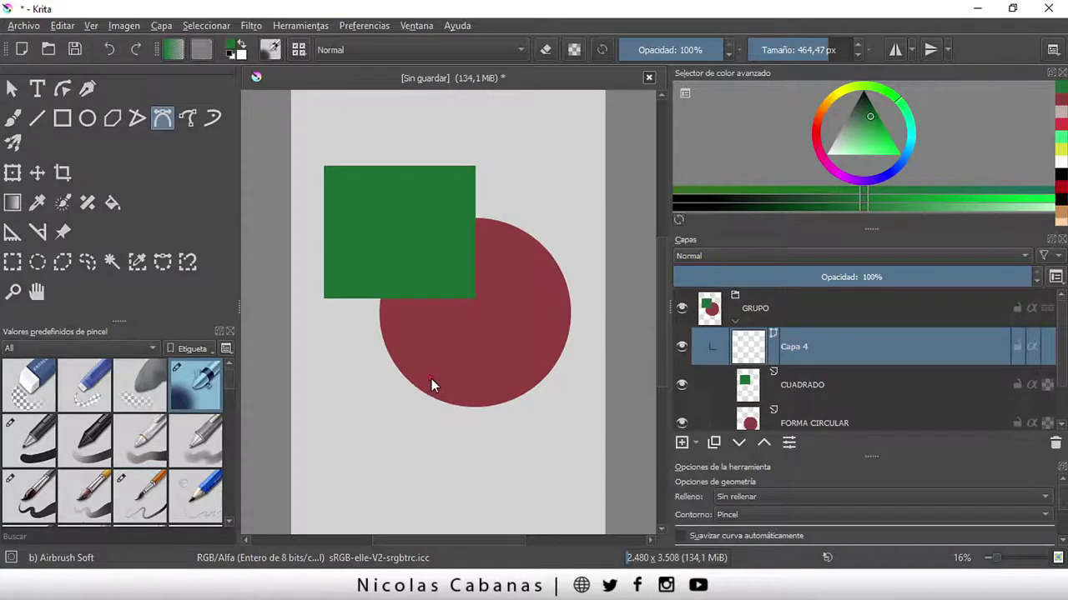
left_click_drag(431, 379, 403, 460)
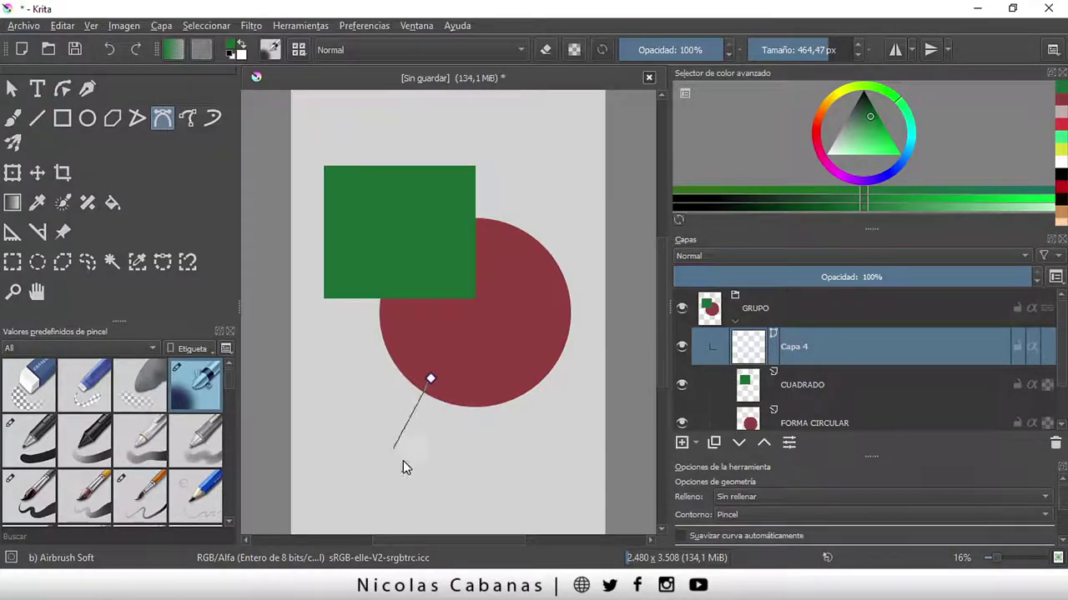
left_click(430, 379)
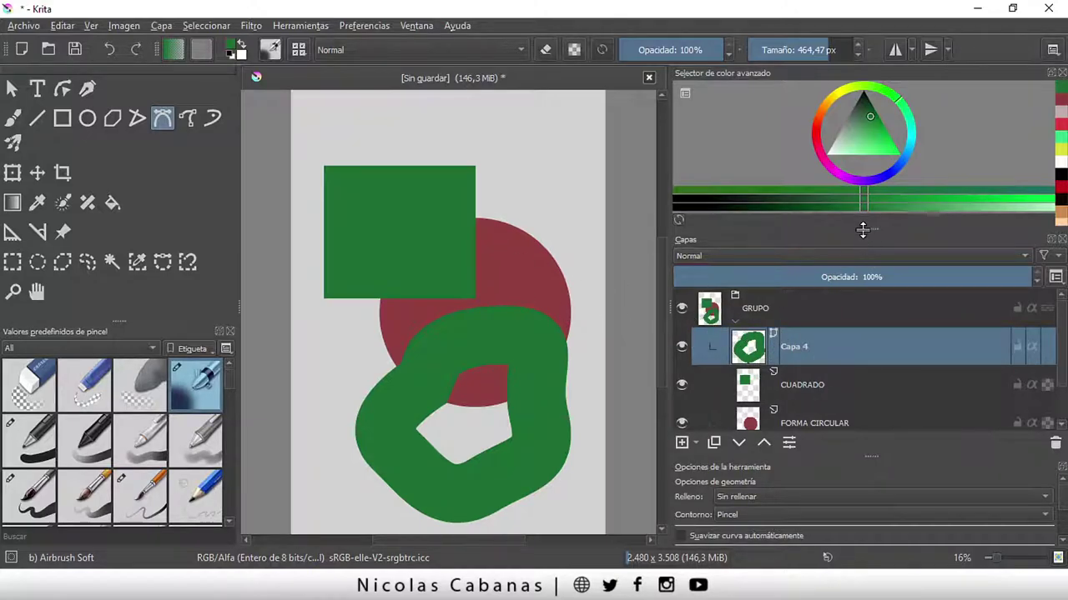
left_click_drag(869, 232, 869, 203)
left_click_drag(869, 455, 873, 381)
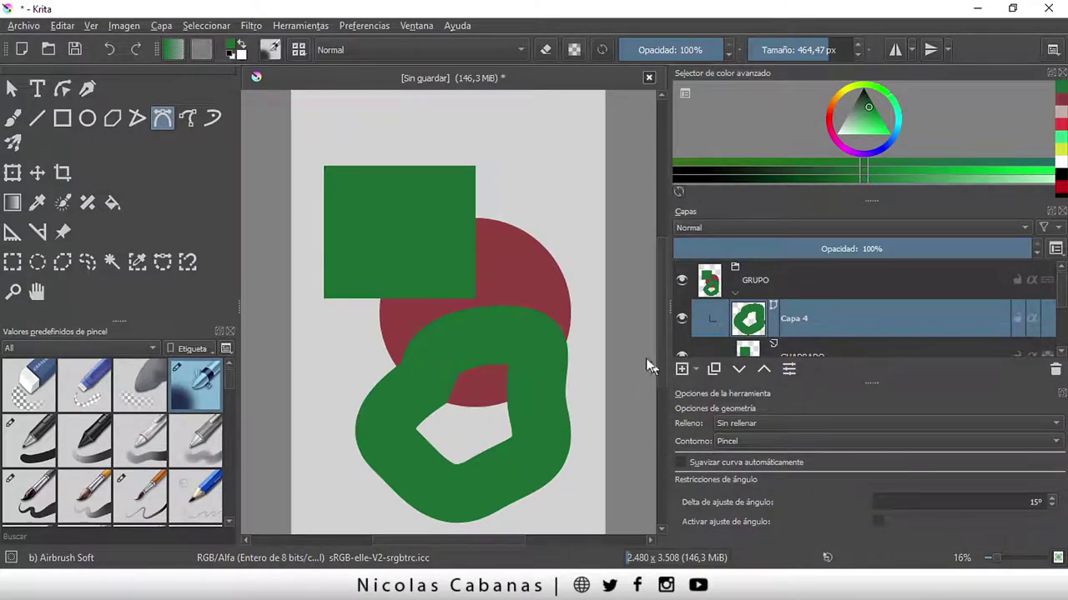
- Select the blob, remove its outline and give it a solid fill
left_click(12, 90)
left_click(450, 338)
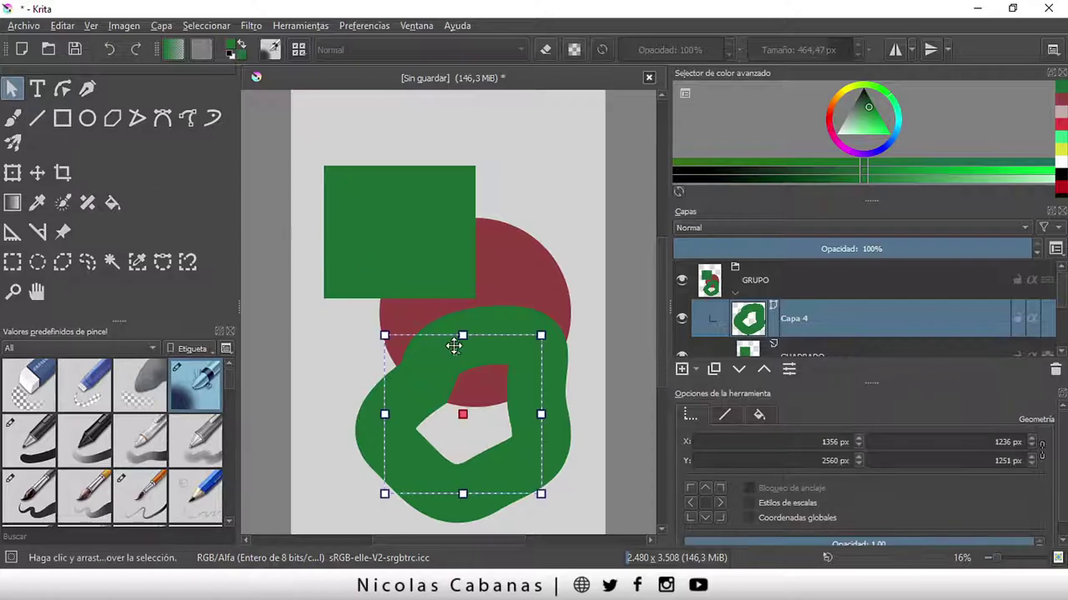
left_click(725, 417)
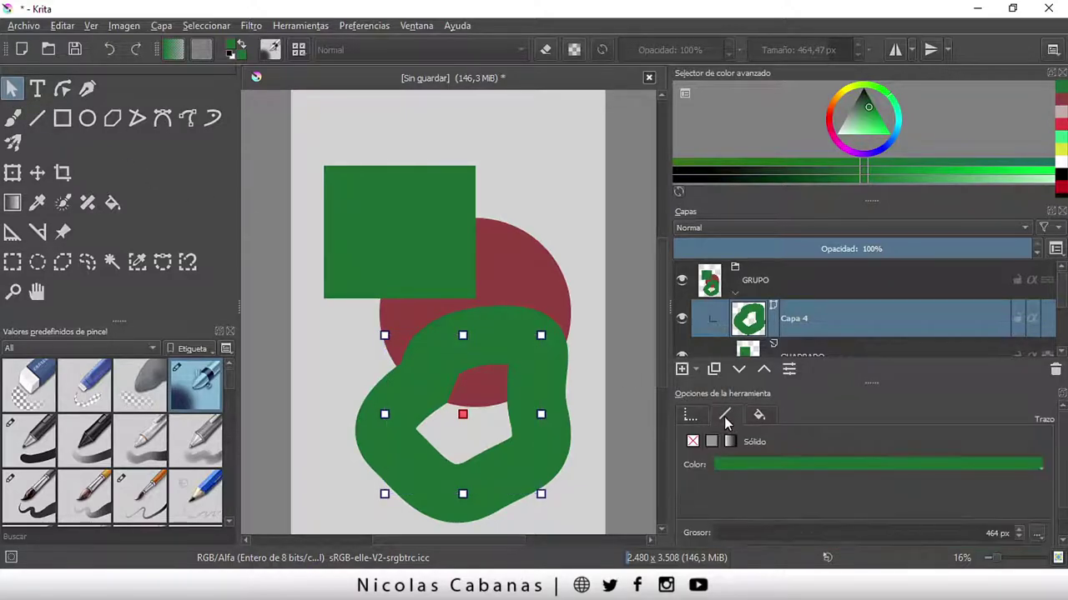
left_click(692, 441)
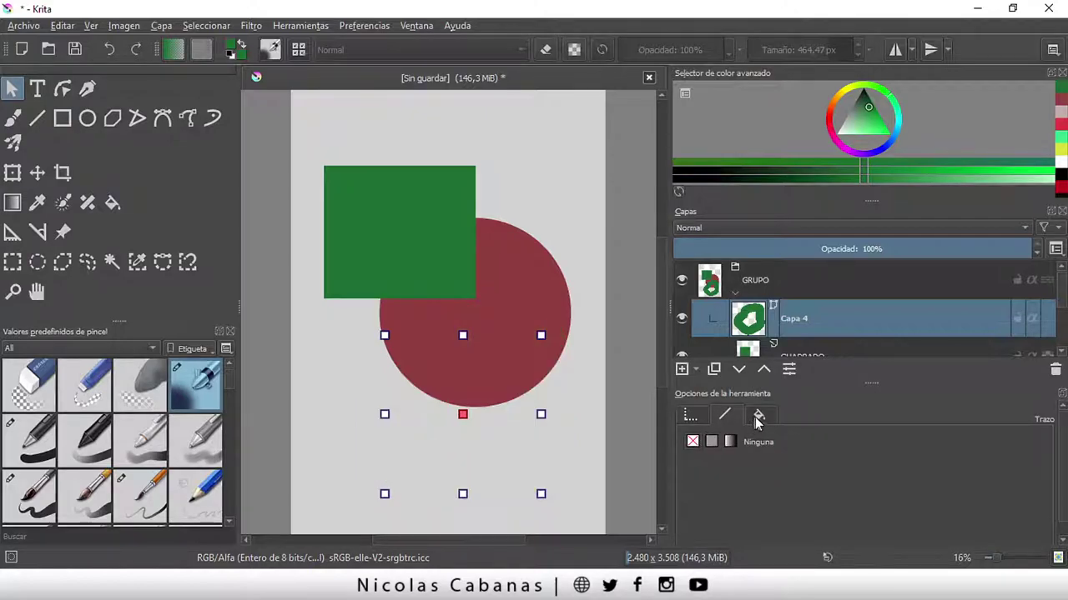
left_click(758, 415)
left_click(710, 441)
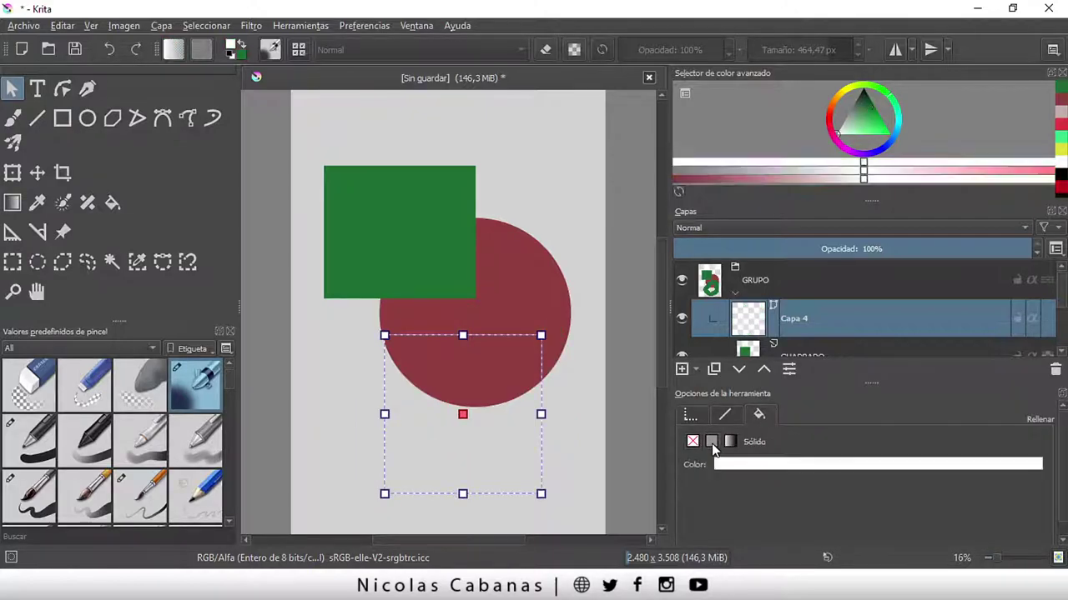
- Set the blob's fill colour to dark purple and deselect it
left_click(787, 464)
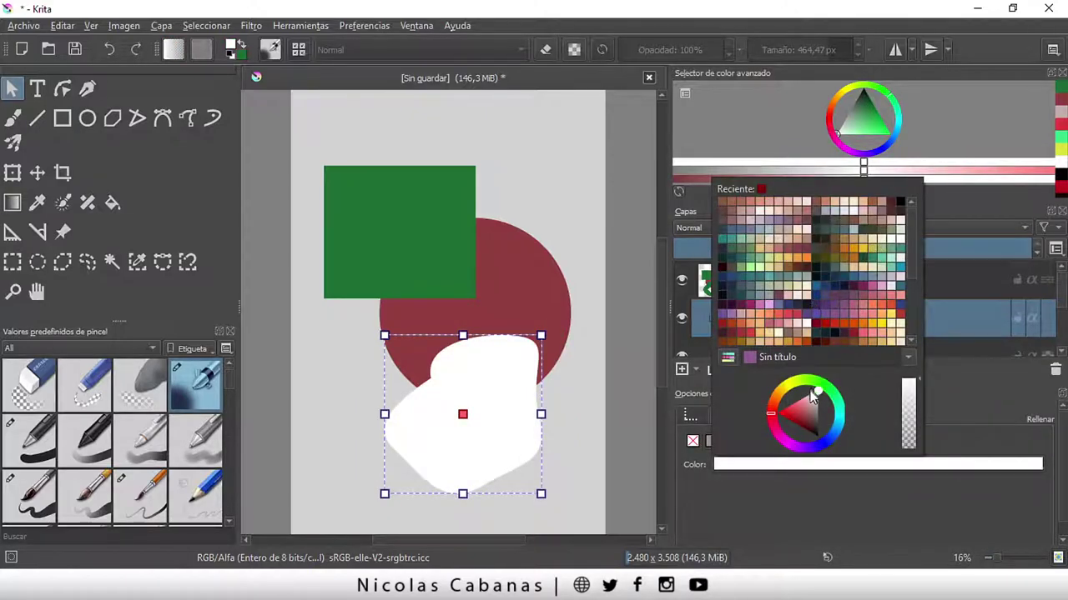
left_click(788, 448)
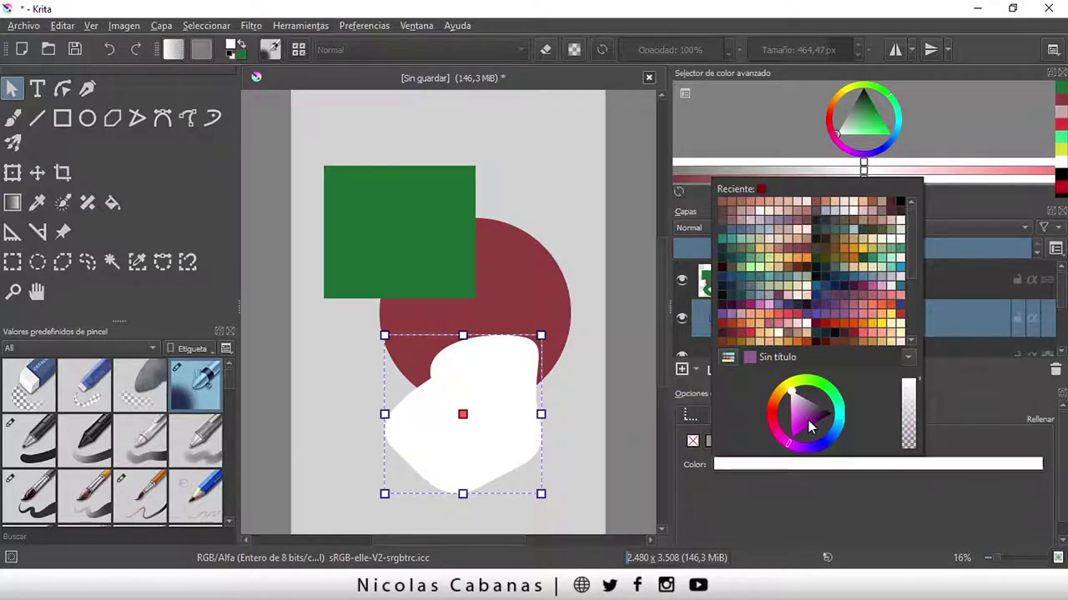
left_click(806, 426)
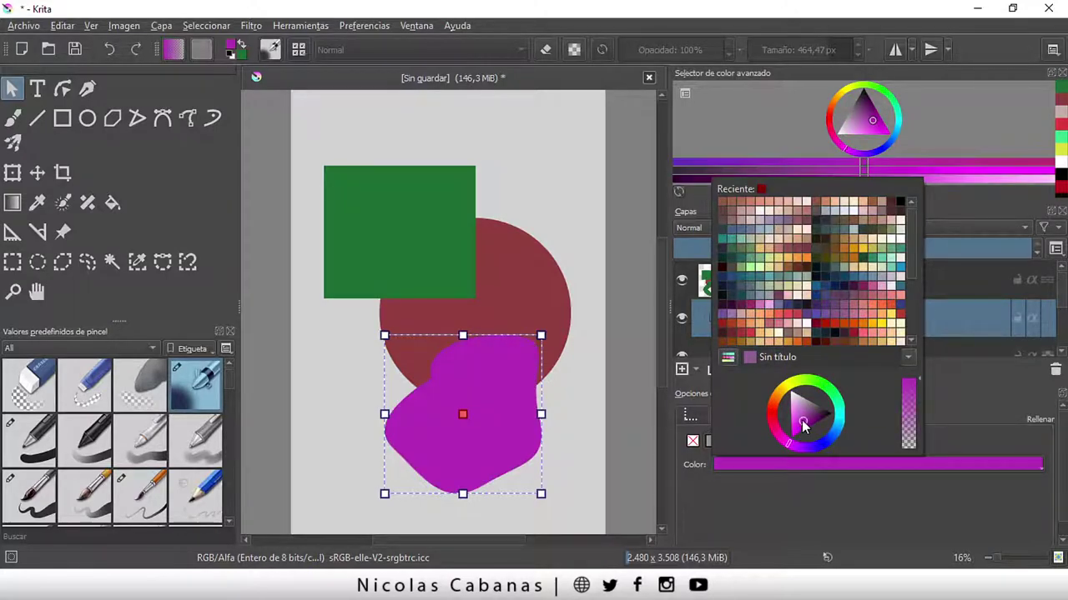
left_click(816, 420)
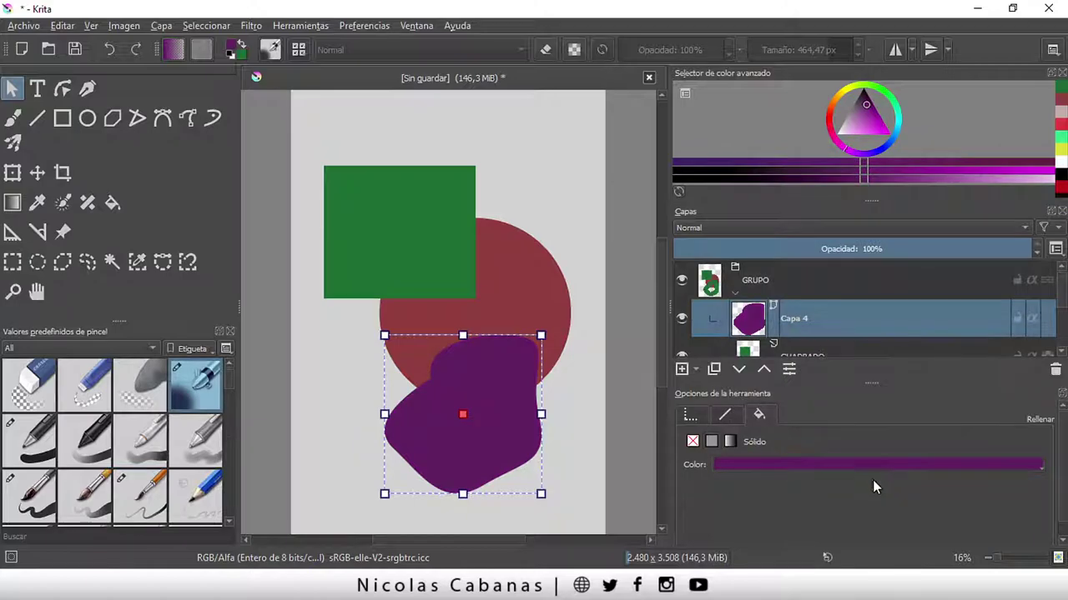
left_click(627, 429)
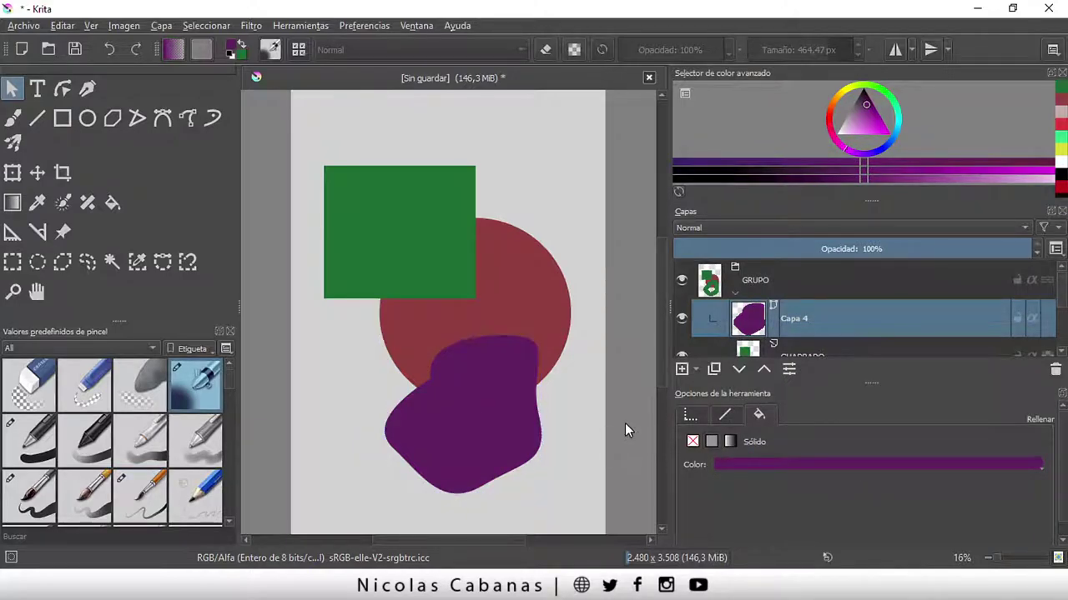
left_click_drag(871, 383, 867, 465)
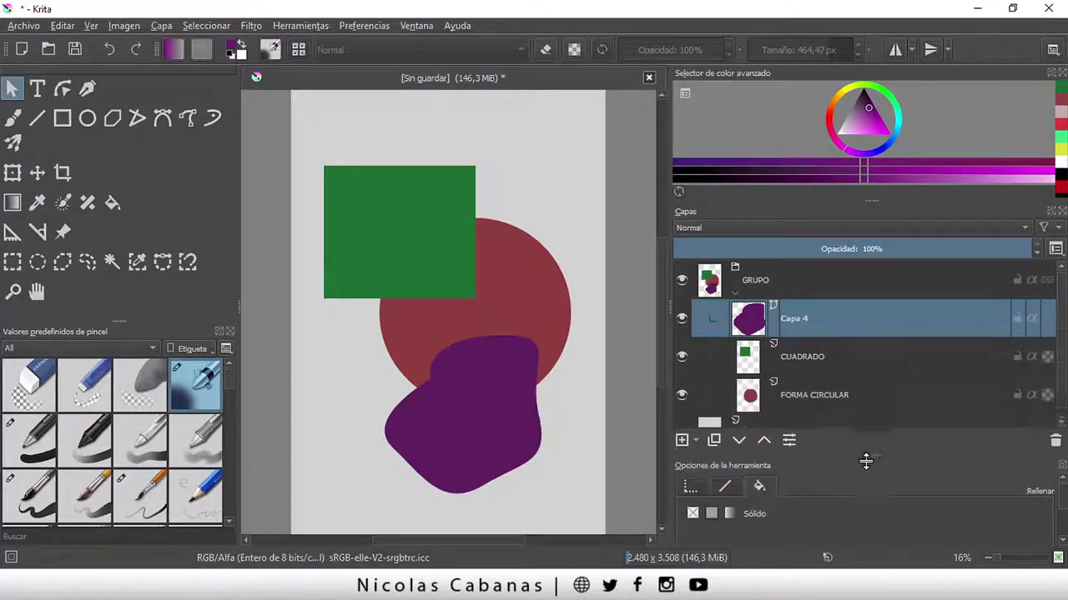
- Rename the purple blob's Capa 4 vector layer to FORMA LOCA
left_click(754, 284)
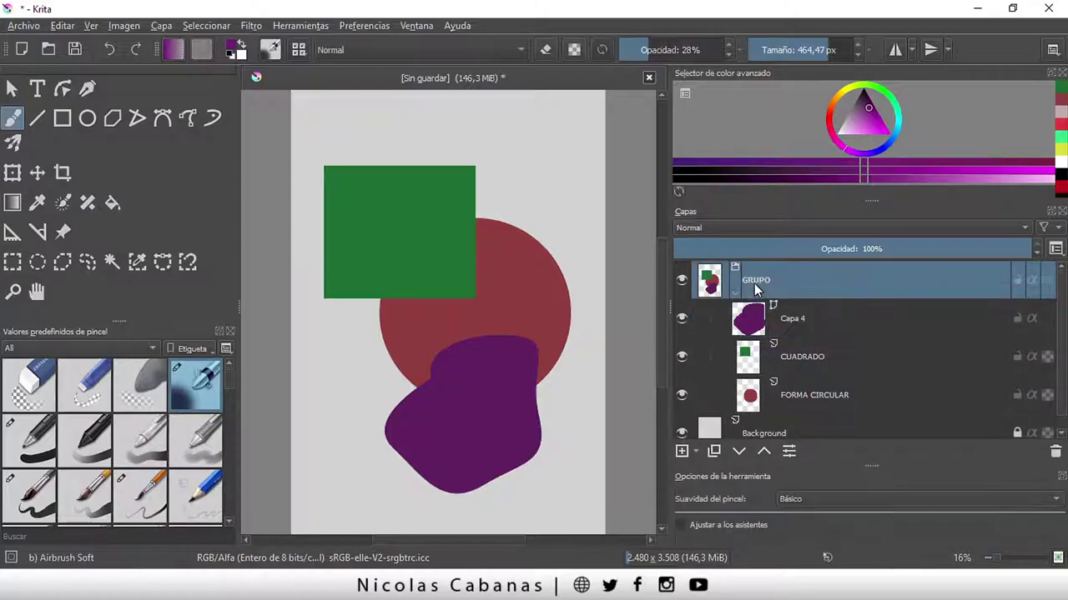
left_click(806, 326)
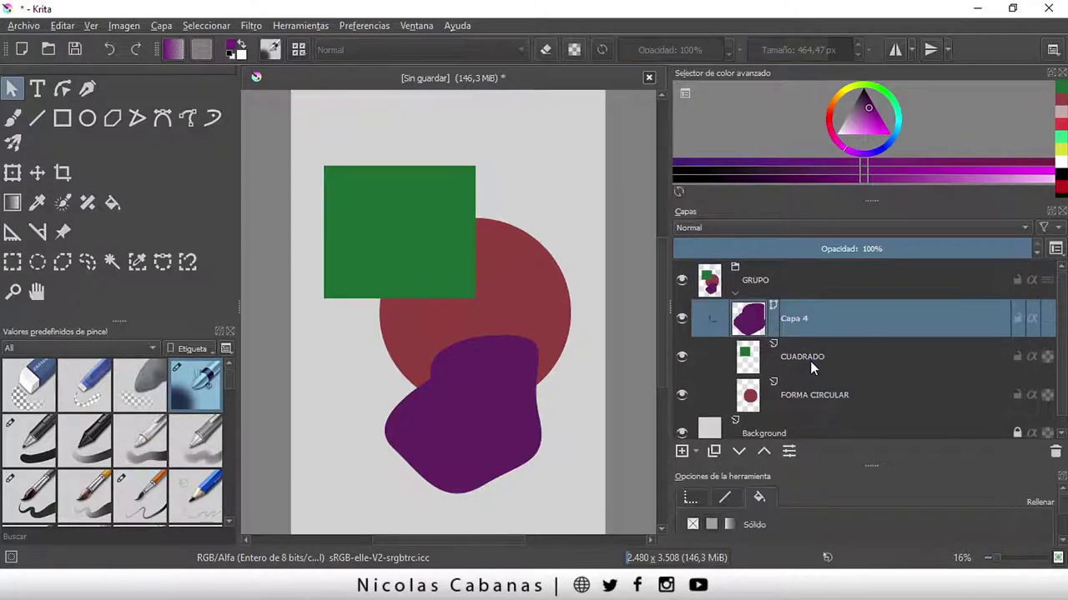
left_click(810, 361)
left_click(817, 396)
double_click(793, 320)
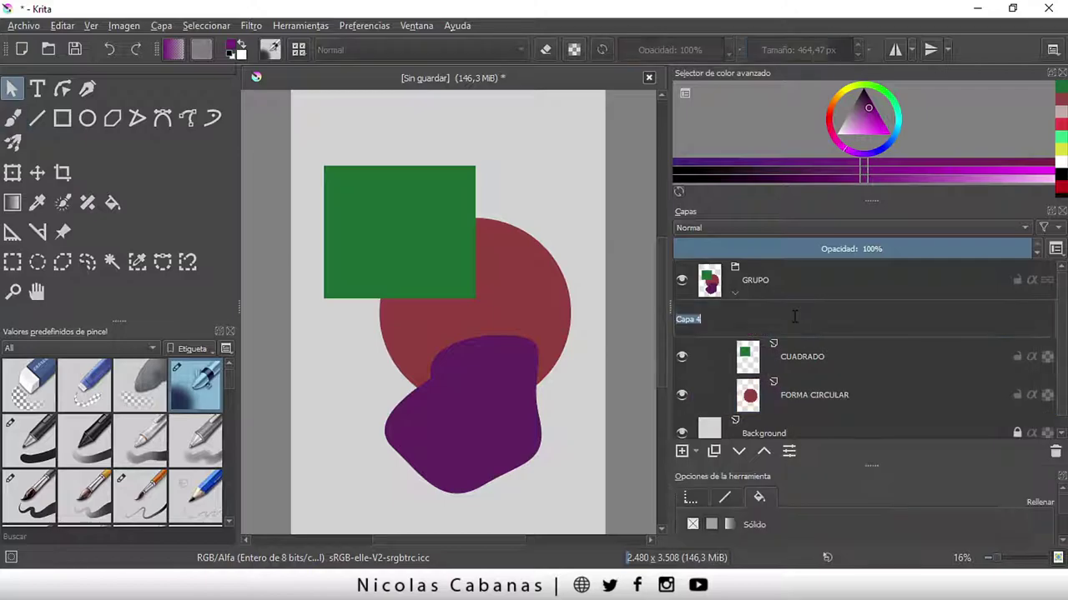
type("f")
type(" LO")
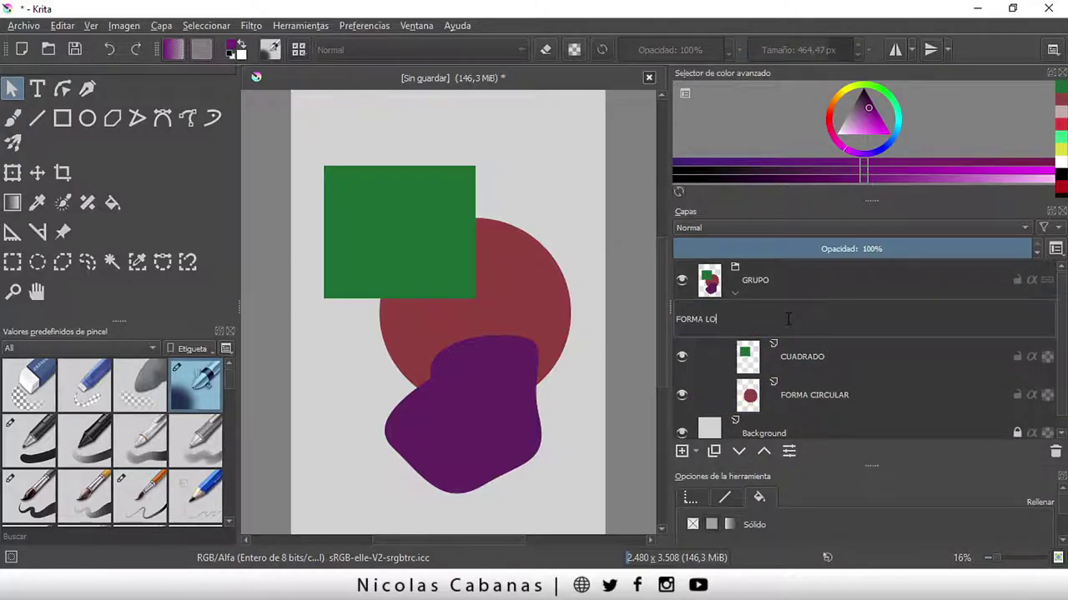
type("CA")
key("Return")
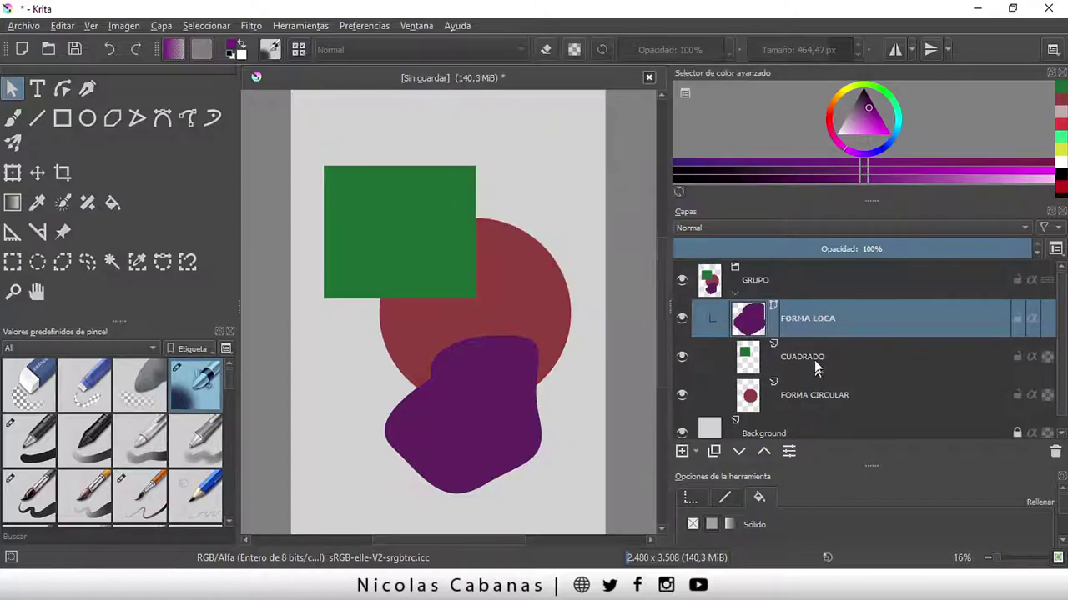
mouse_move(755, 281)
left_click(791, 283)
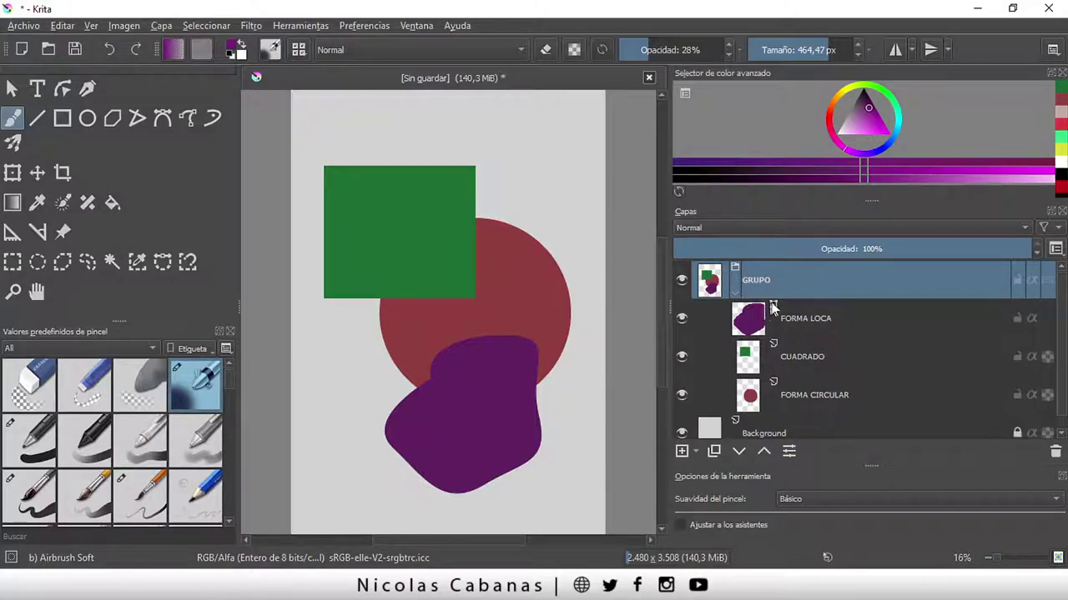
- Collapse the GRUPO group in the layer list and toggle its visibility off and back on
left_click(734, 298)
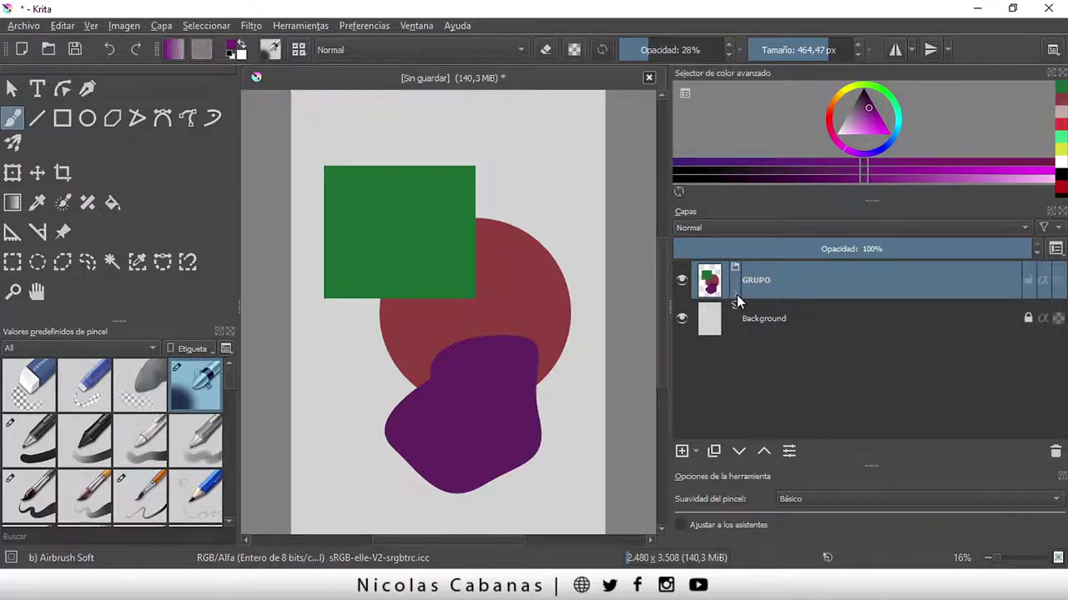
left_click(735, 294)
left_click(735, 294)
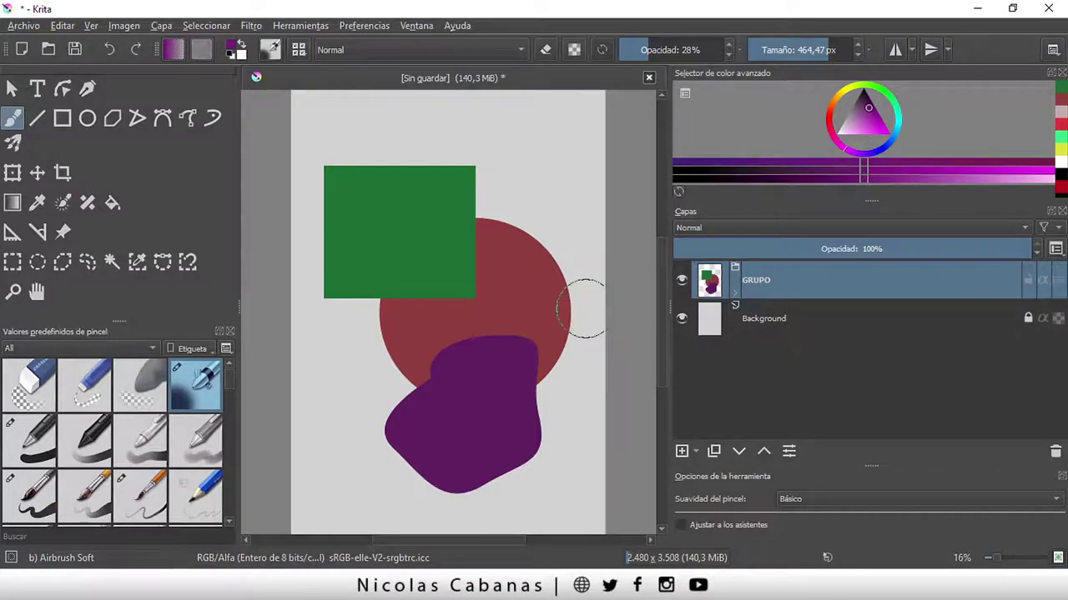
left_click(682, 281)
left_click(682, 281)
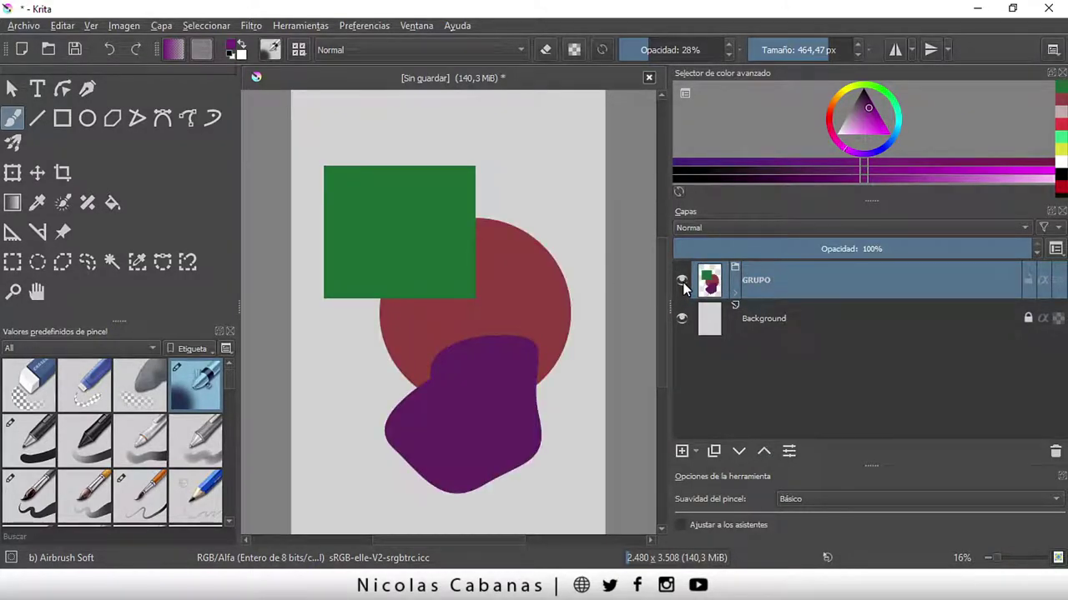
left_click(682, 281)
left_click(682, 281)
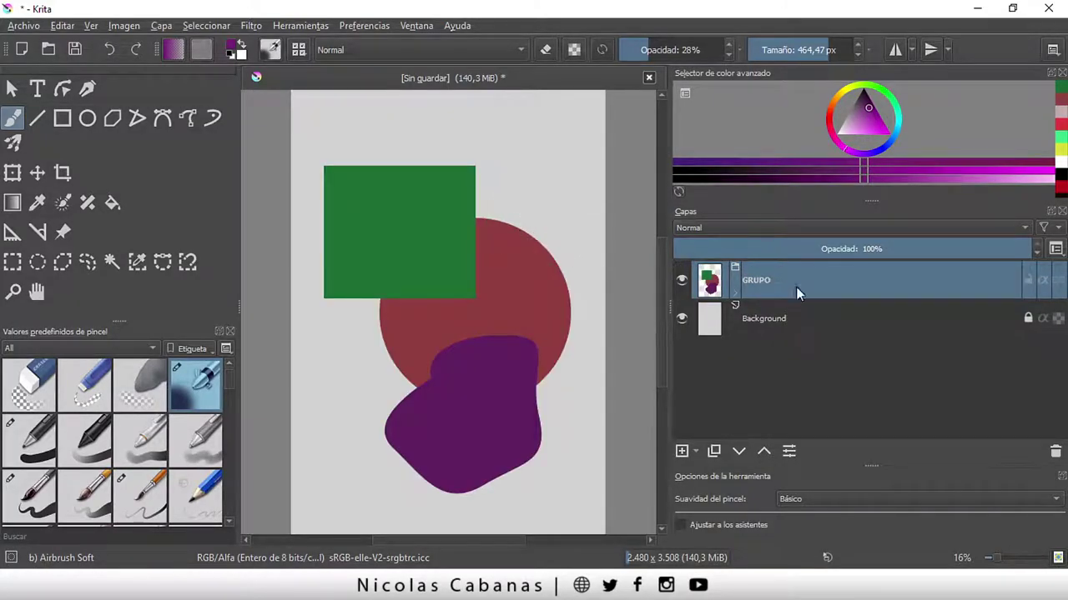
- Switch to layer-moving mode and drag all of GRUPO's shapes together on the canvas
left_click(12, 173)
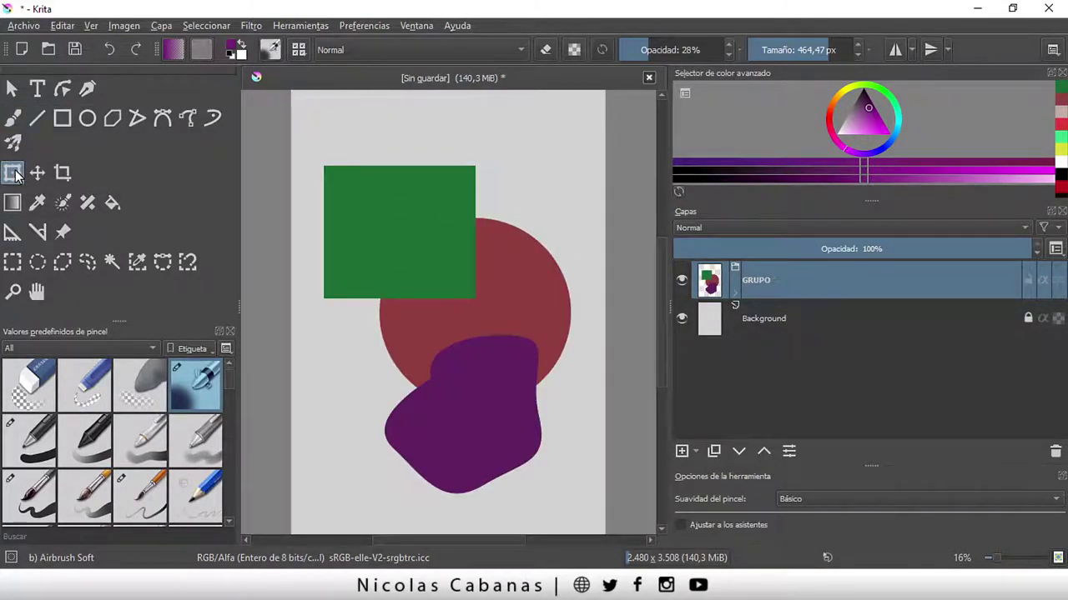
left_click(37, 173)
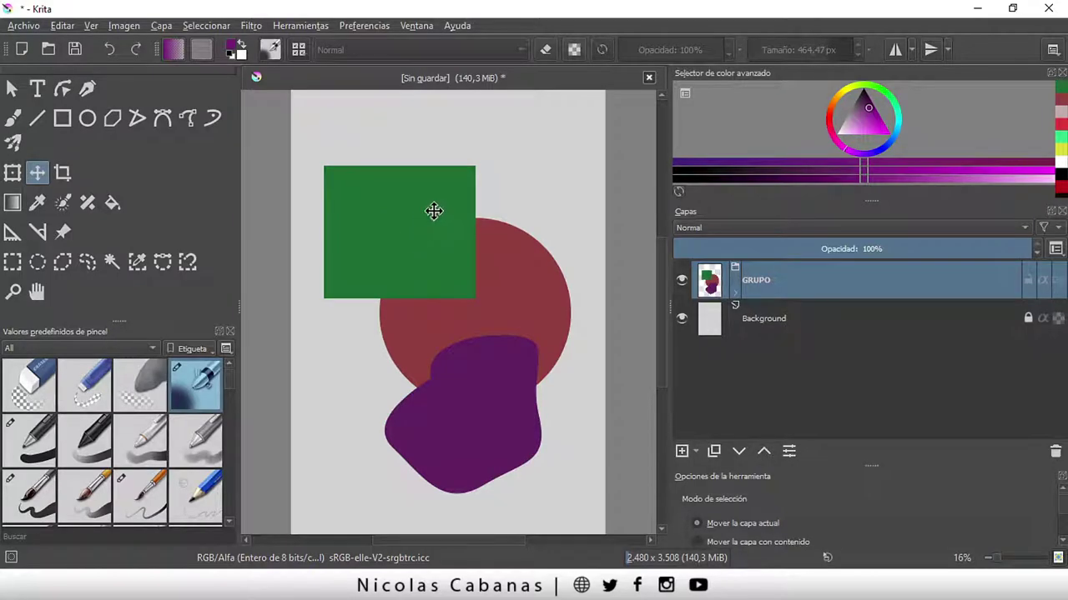
mouse_move(371, 223)
left_mouse_down()
mouse_move(394, 248)
mouse_move(358, 270)
mouse_move(370, 279)
left_mouse_up()
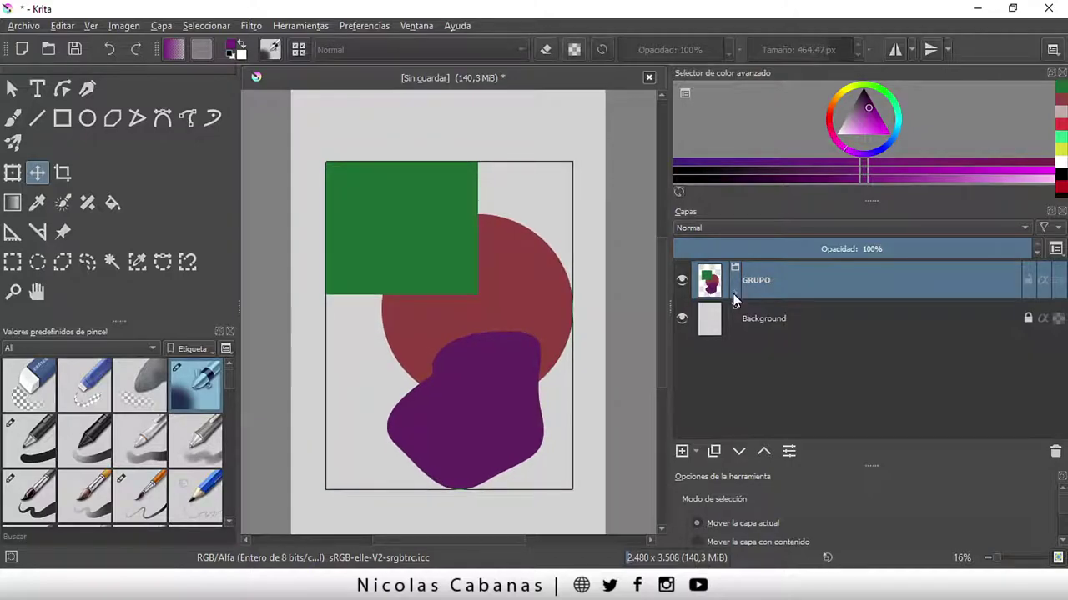
- Expand GRUPO to show its three layers and nudge the whole group slightly left
left_click(733, 294)
left_click(819, 318)
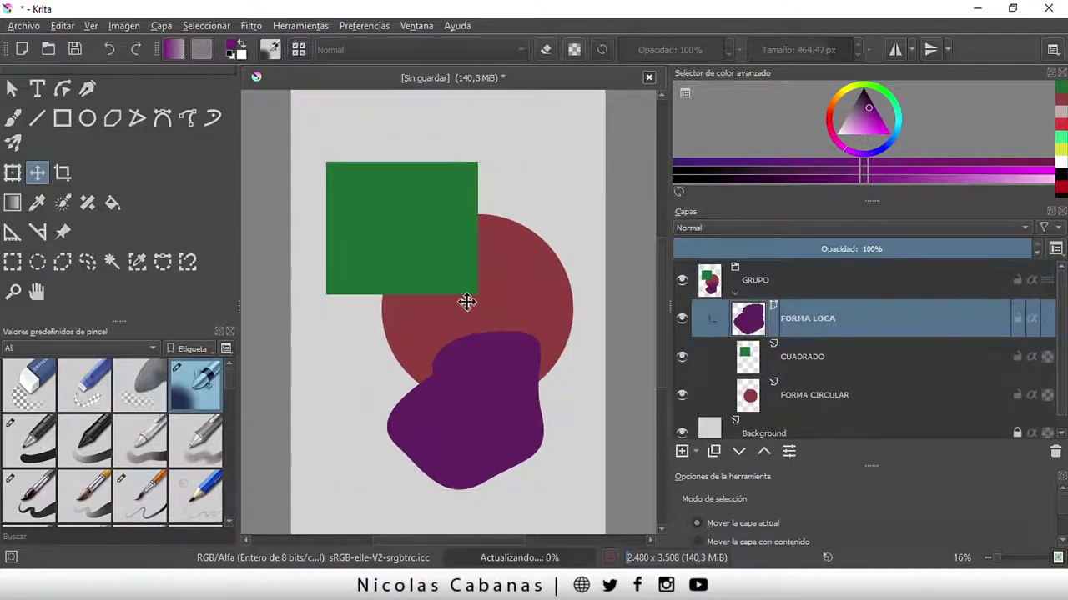
left_click(809, 368)
left_click(769, 280)
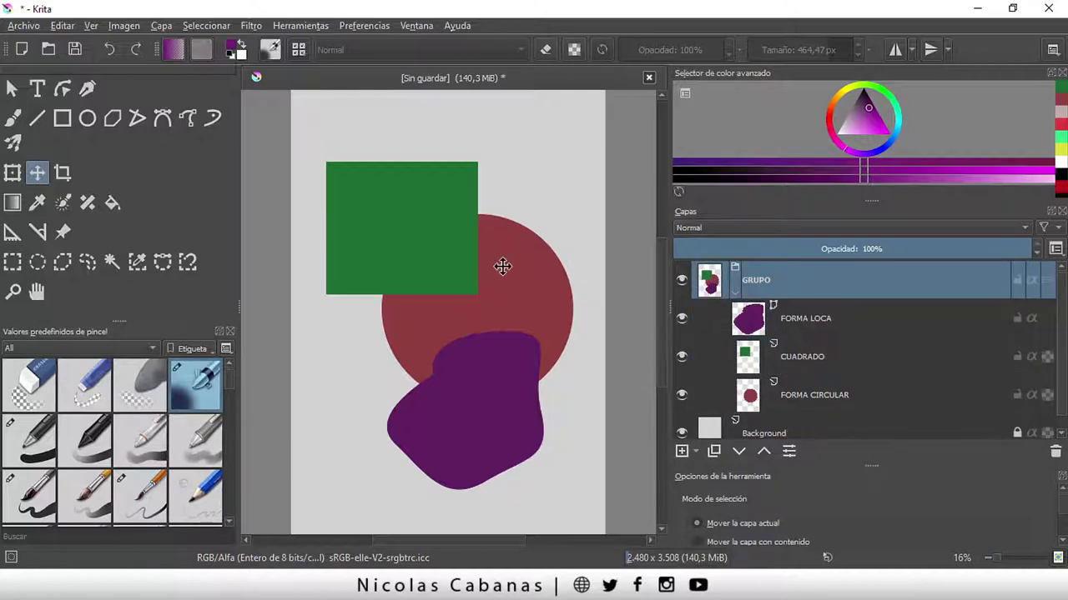
left_click_drag(502, 266, 497, 267)
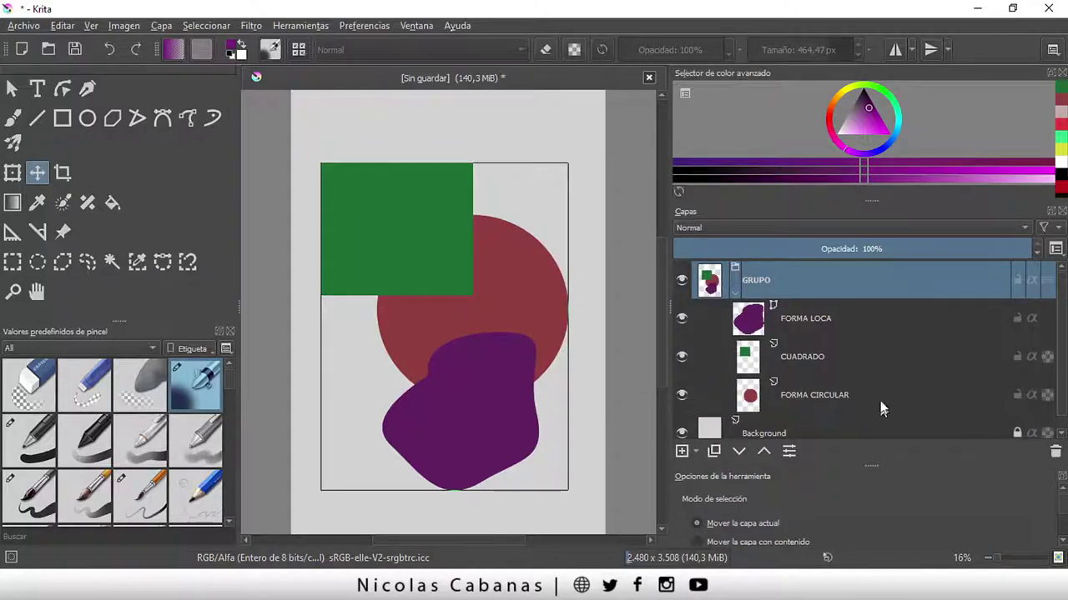
left_click(830, 325)
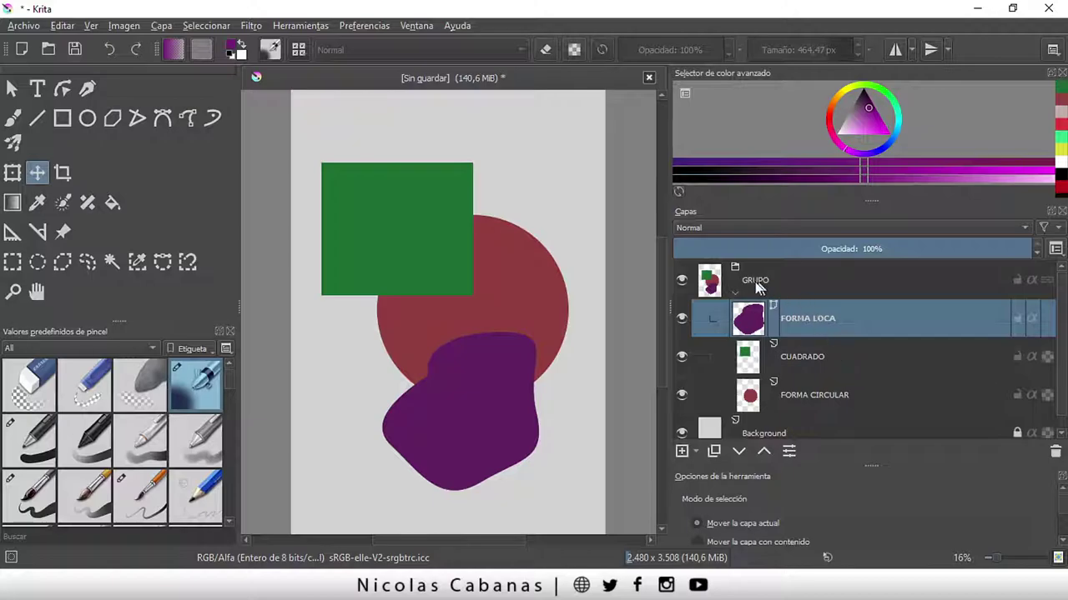
left_click(681, 318)
left_click(682, 356)
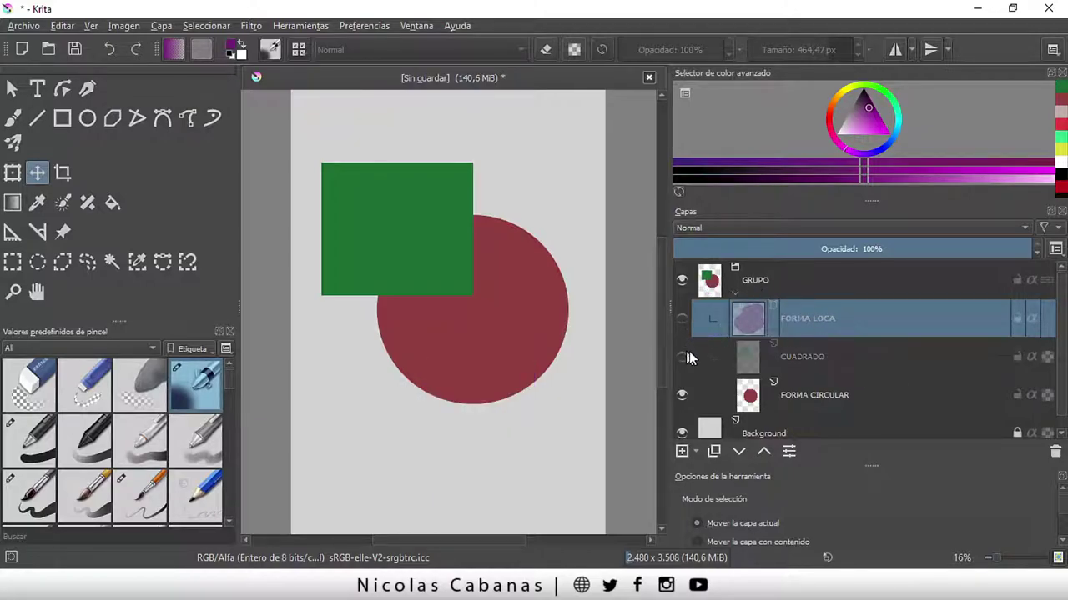
left_click(682, 356)
left_click(681, 319)
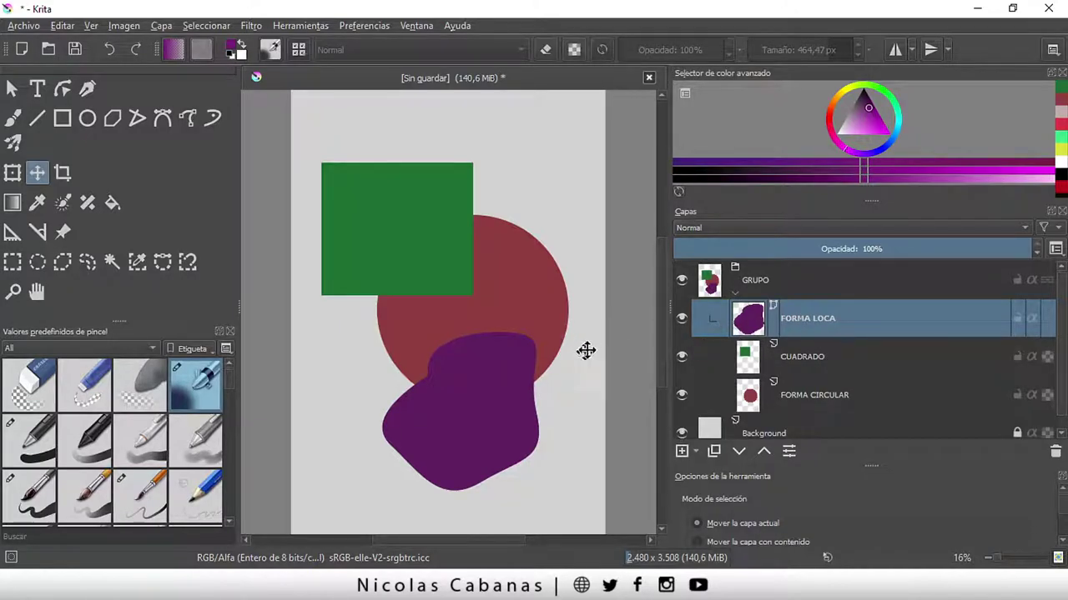
mouse_move(884, 319)
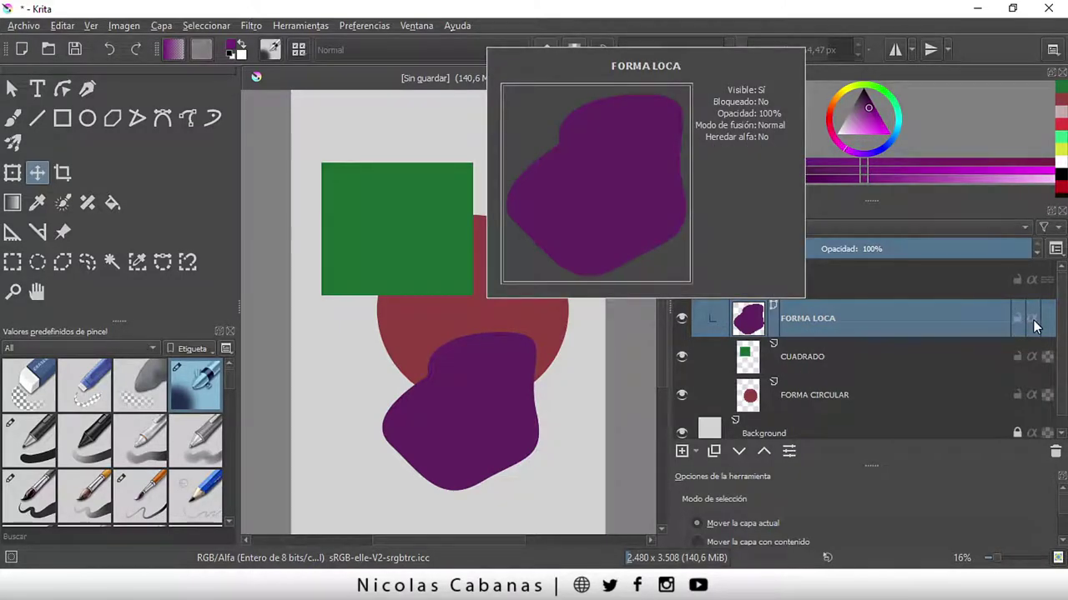
- Turn on Inherit Alpha for FORMA LOCA to clip the purple shape to the layers below
left_click(1032, 320)
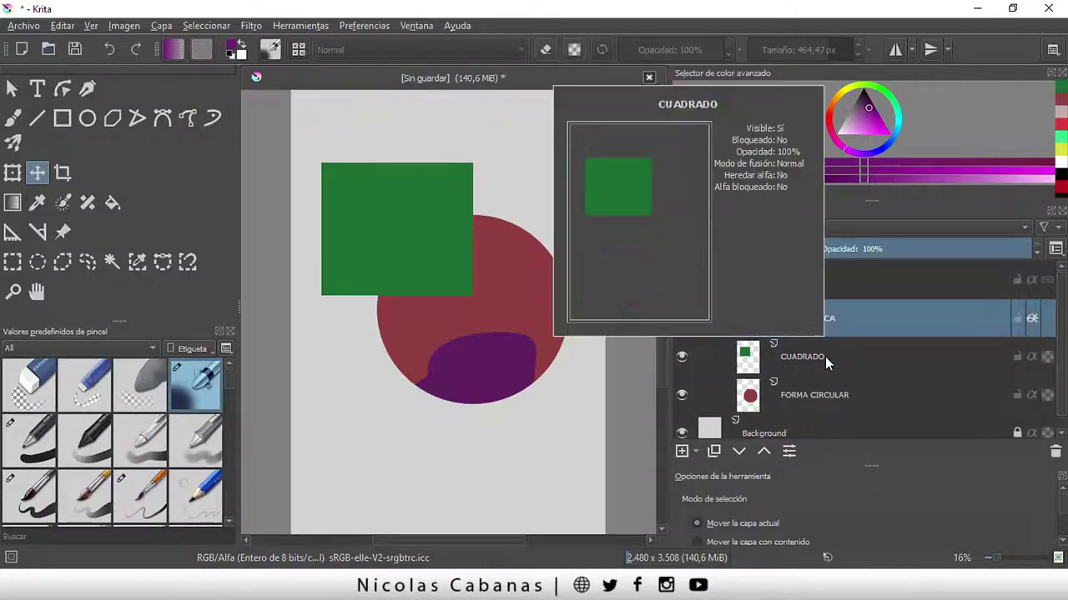
left_click(825, 356)
left_click(829, 321)
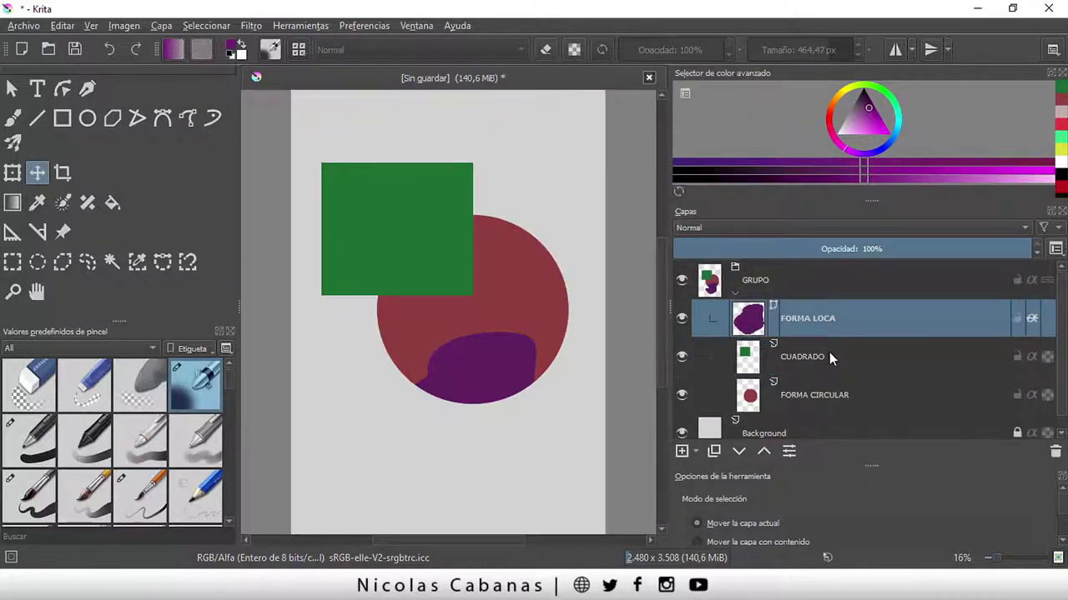
left_click(829, 352)
left_click(829, 393)
left_click(819, 321)
left_click(819, 396)
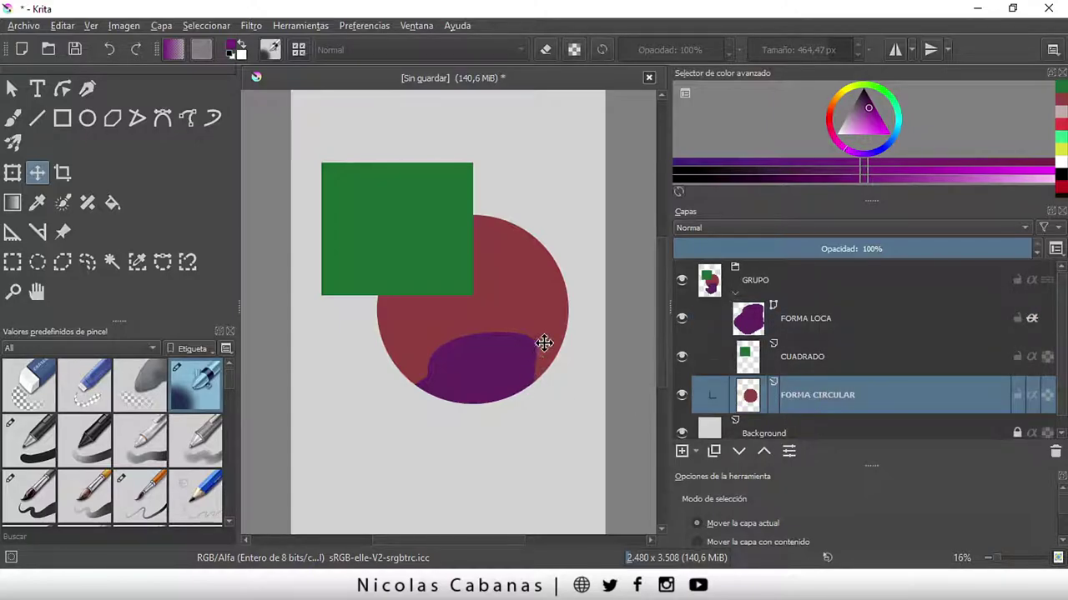
left_click(798, 319)
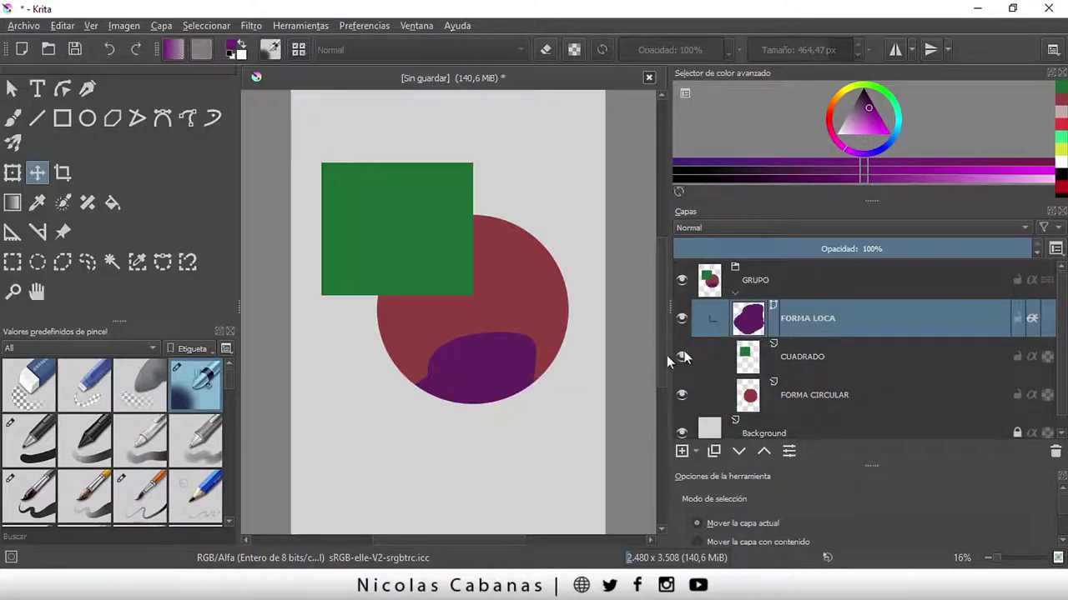
- Move the purple shape up and right to overlap the circle's top and the square
mouse_move(472, 360)
left_mouse_down()
mouse_move(514, 278)
mouse_move(536, 313)
mouse_move(527, 355)
left_mouse_up()
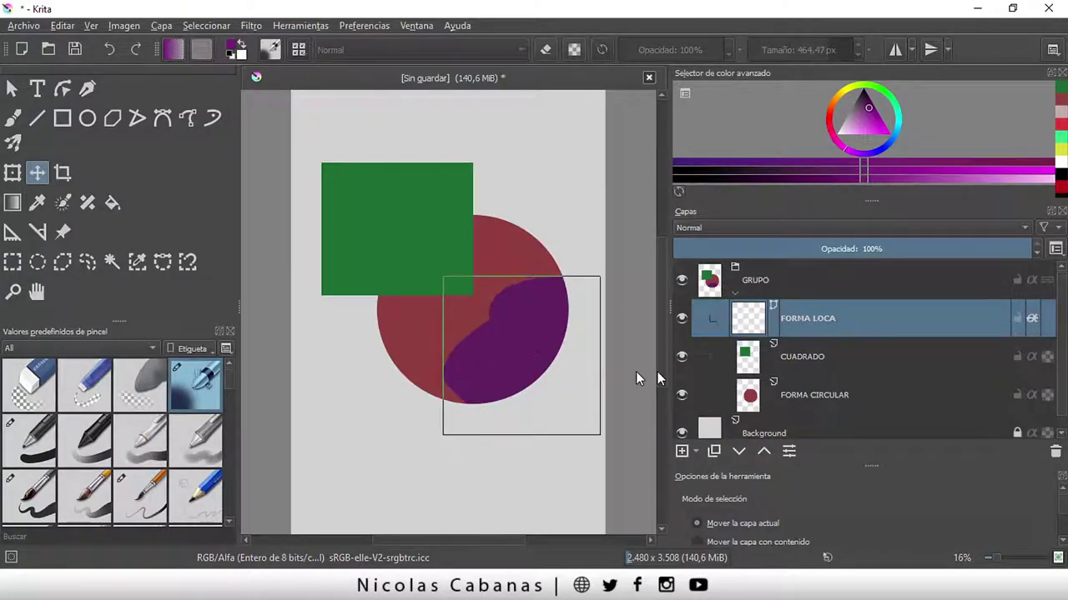
mouse_move(526, 356)
left_mouse_down()
mouse_move(530, 346)
mouse_move(467, 311)
left_mouse_up()
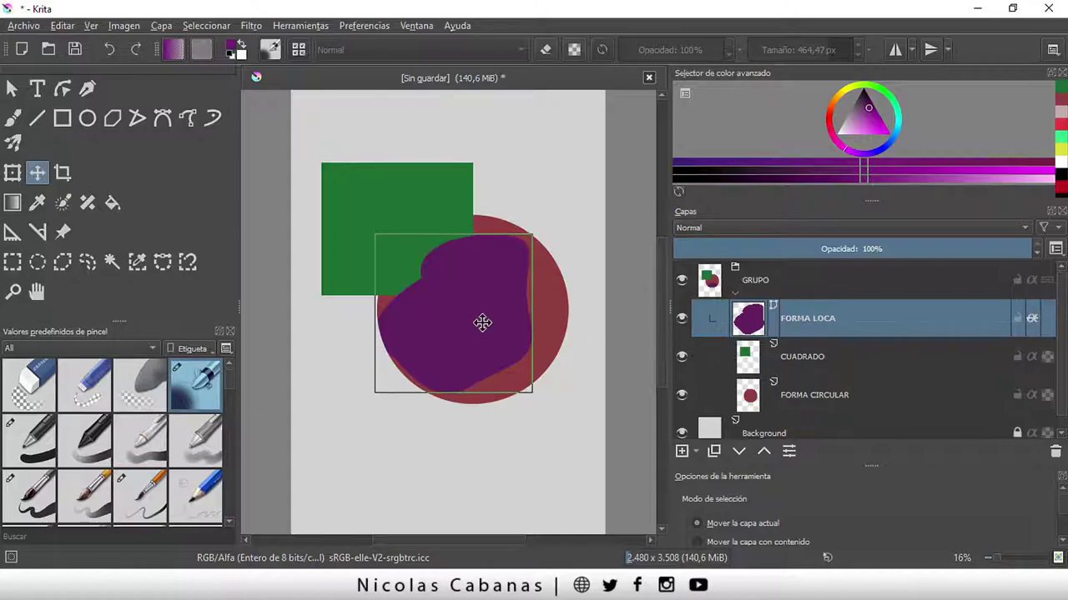
left_click_drag(483, 323, 487, 243)
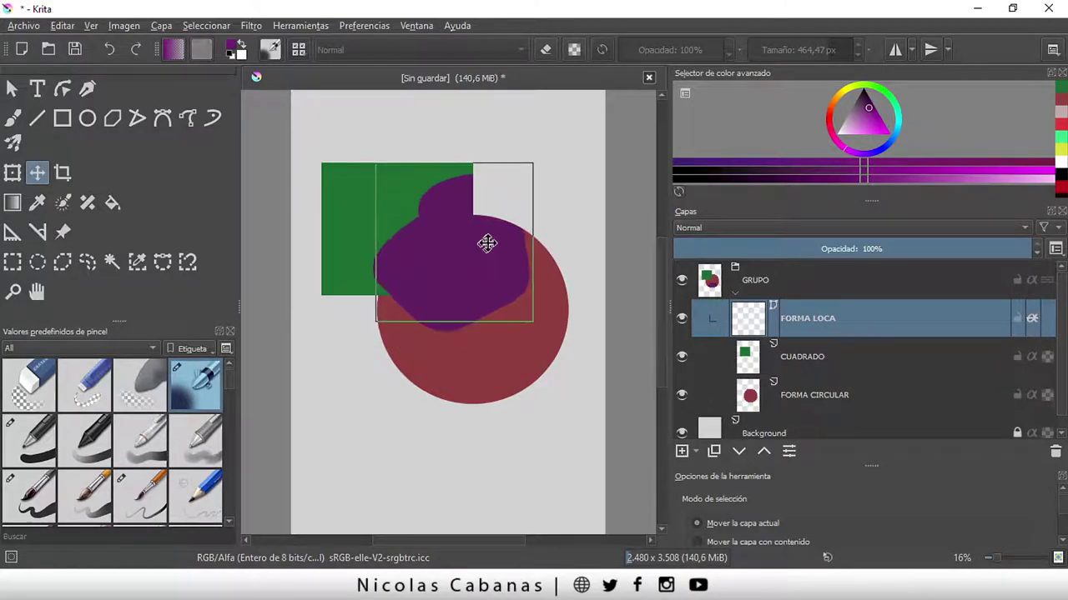
left_click_drag(487, 243, 513, 211)
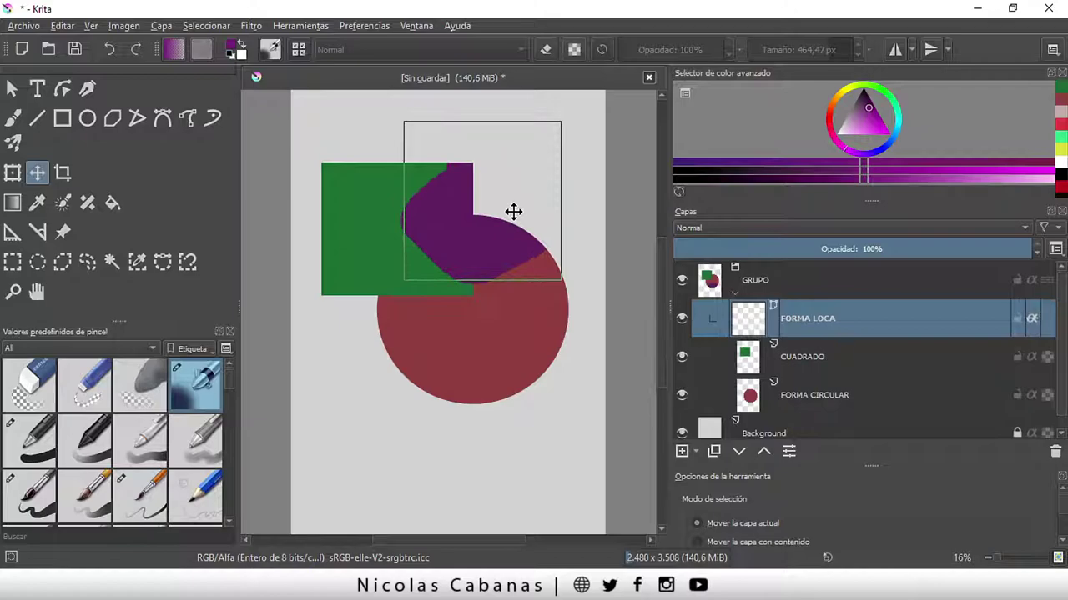
- Turn Inherit Alpha off on FORMA LOCA and on for CUADRADO, clipping the square to the circle
left_click(1032, 320)
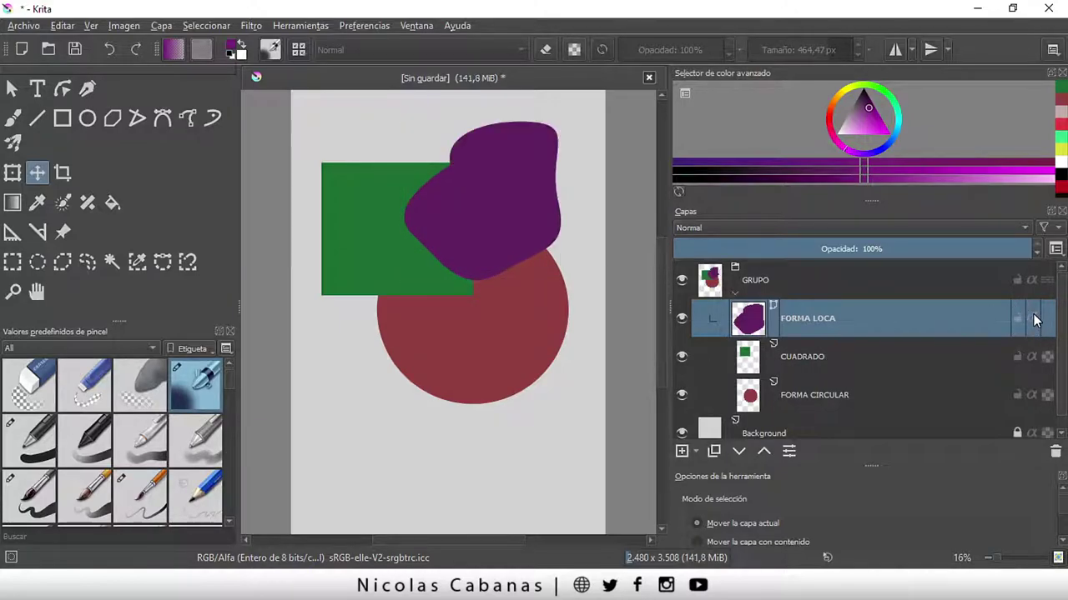
left_click(1033, 359)
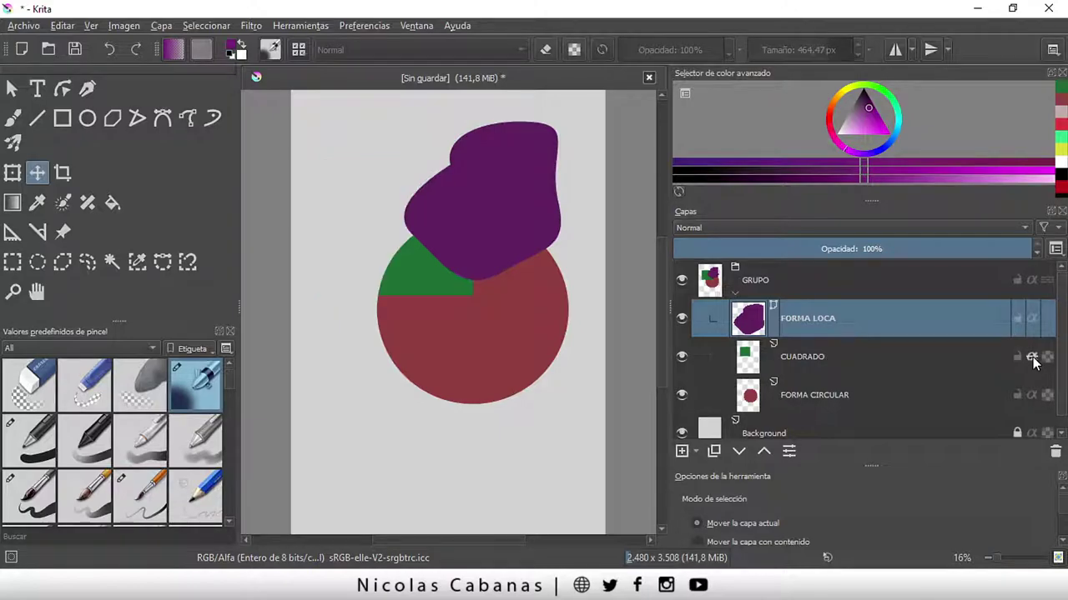
left_click(821, 363)
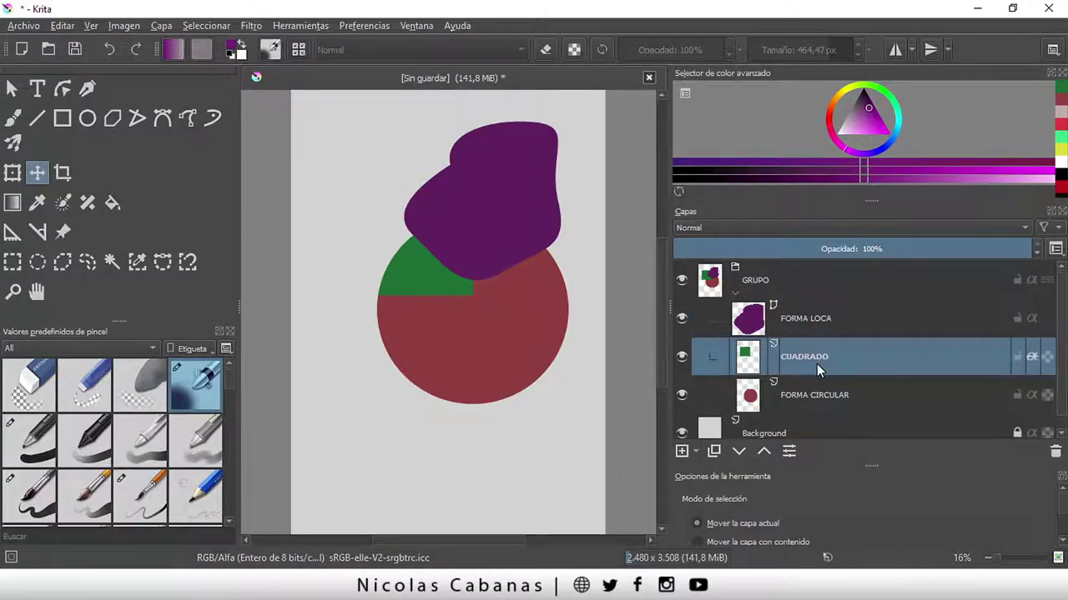
left_click(853, 397)
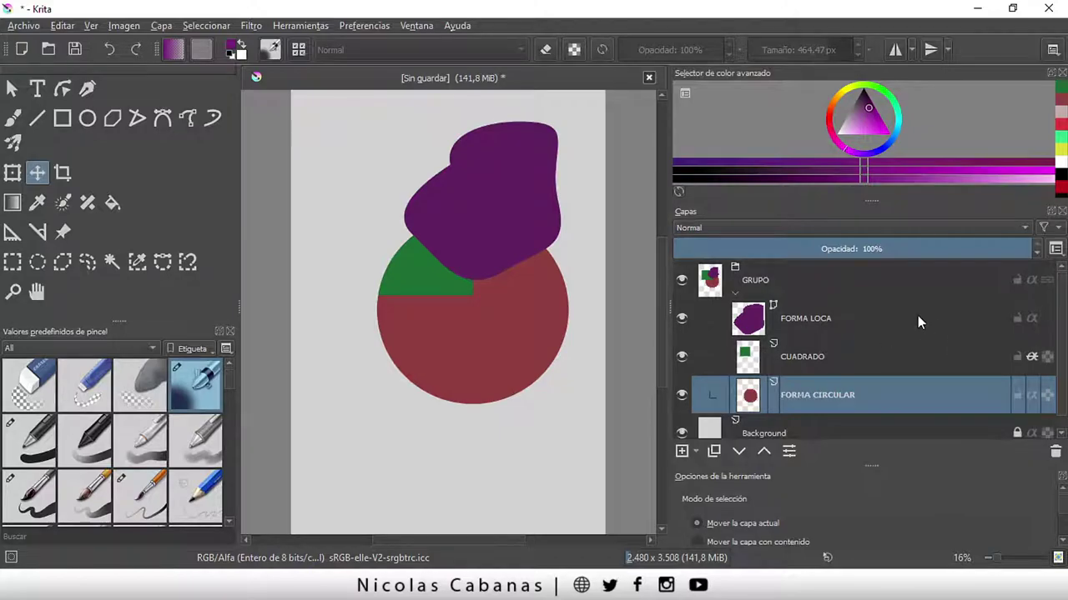
- Move the purple shape right and down, then delete the FORMA LOCA layer
left_click(949, 325)
left_click(1031, 317)
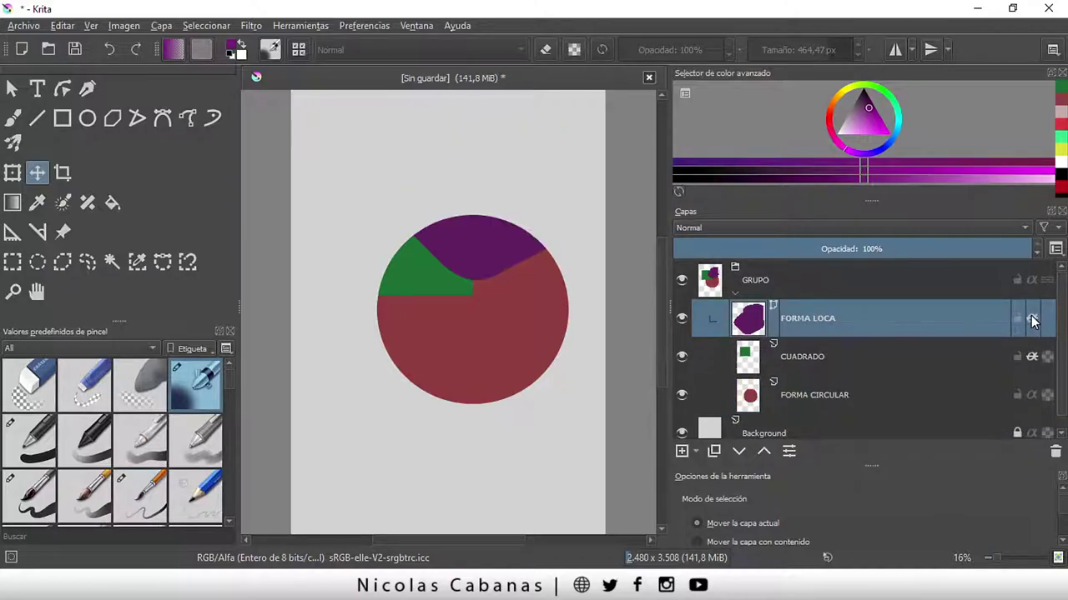
left_click(884, 349)
left_click(883, 333)
left_click(884, 350)
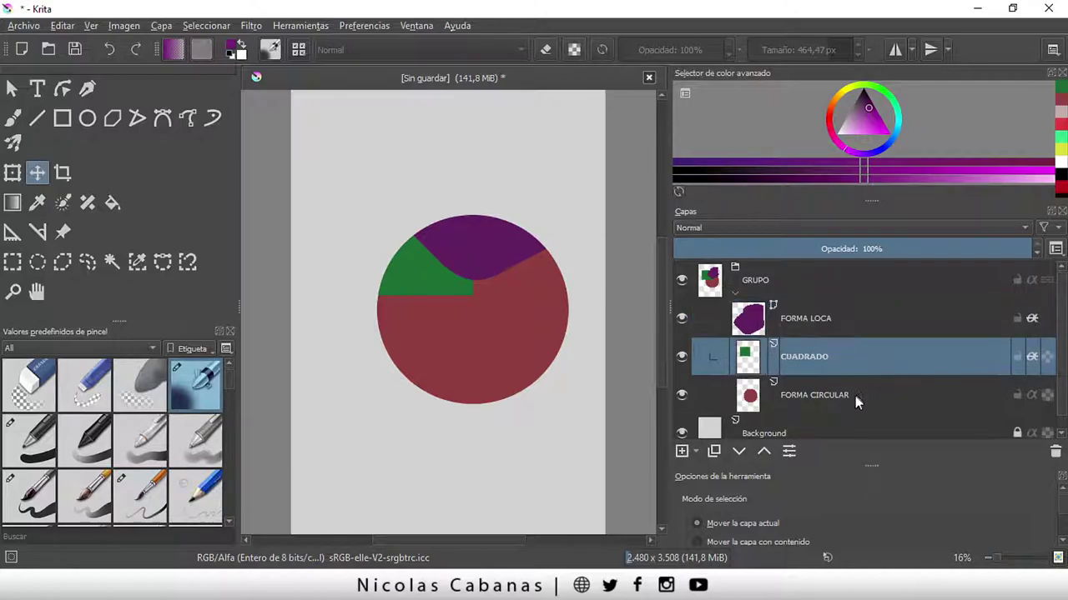
left_click(854, 397)
left_click(788, 325)
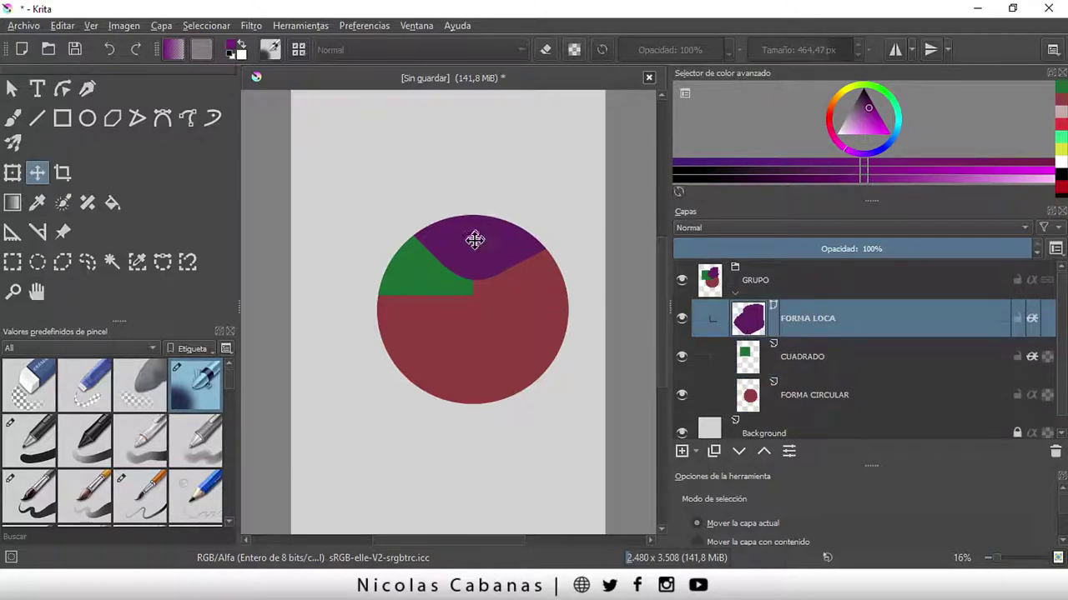
left_click_drag(476, 239, 530, 332)
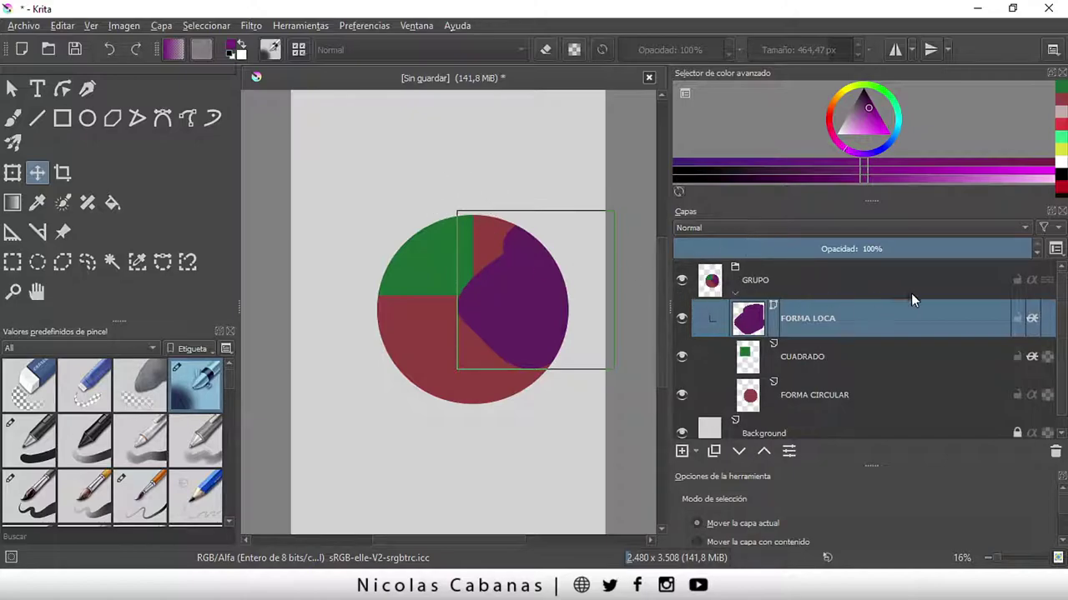
left_click(1055, 454)
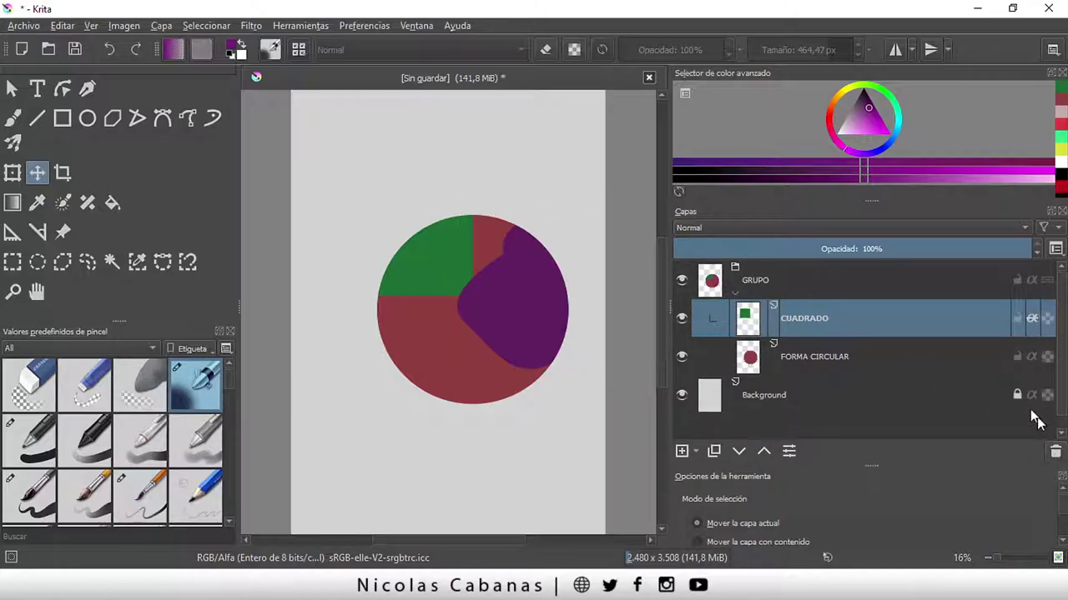
- Delete the CUADRADO layer, shift the red circle slightly left, and add empty paint layer Capa 5
left_click(1055, 455)
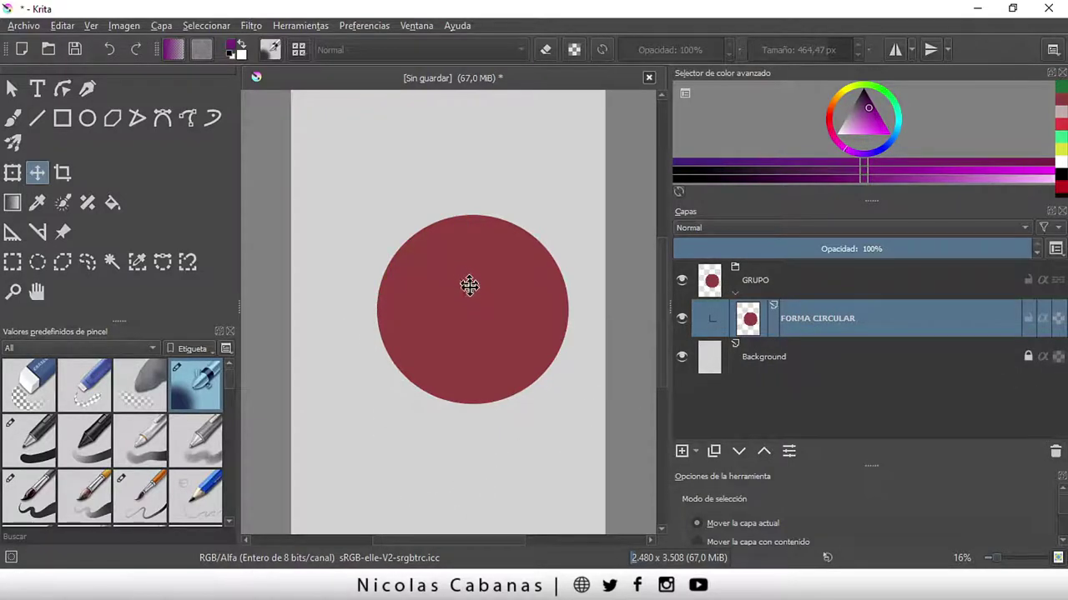
left_click_drag(468, 286, 445, 319)
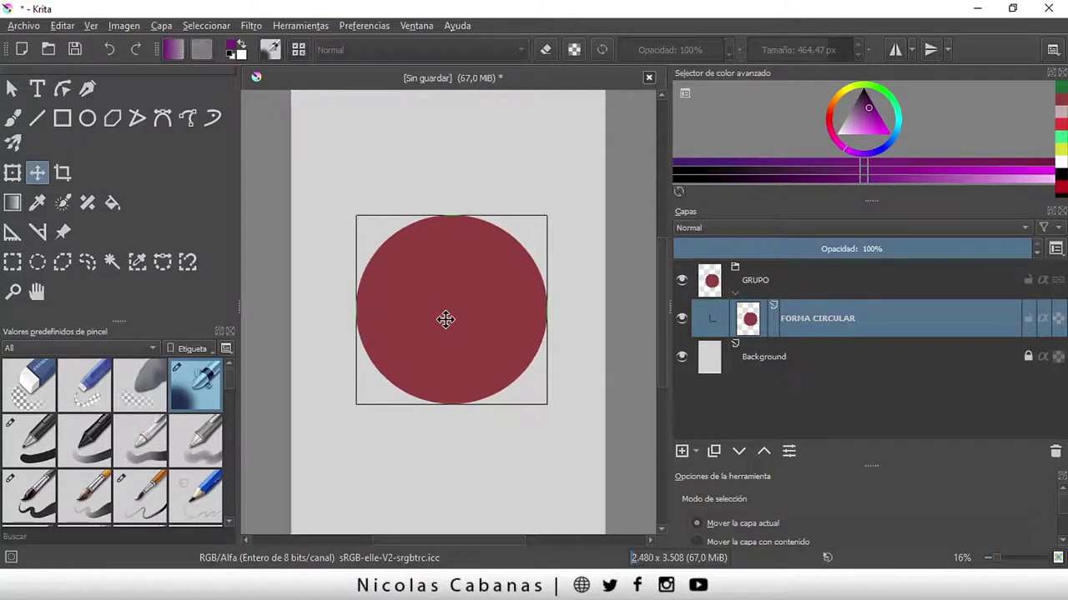
left_click(695, 454)
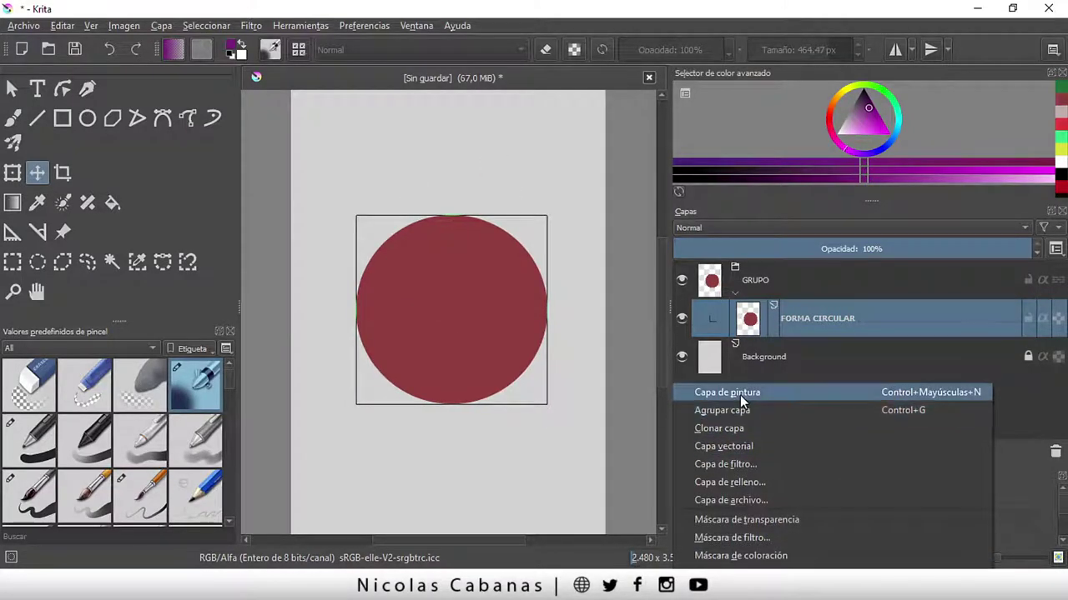
left_click(1023, 455)
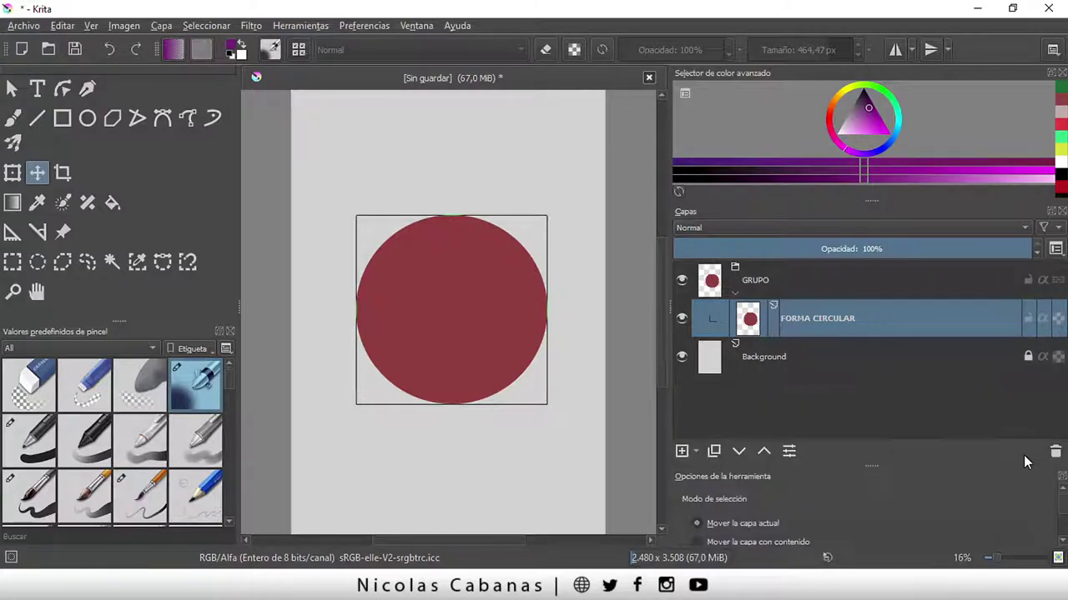
left_click(685, 451)
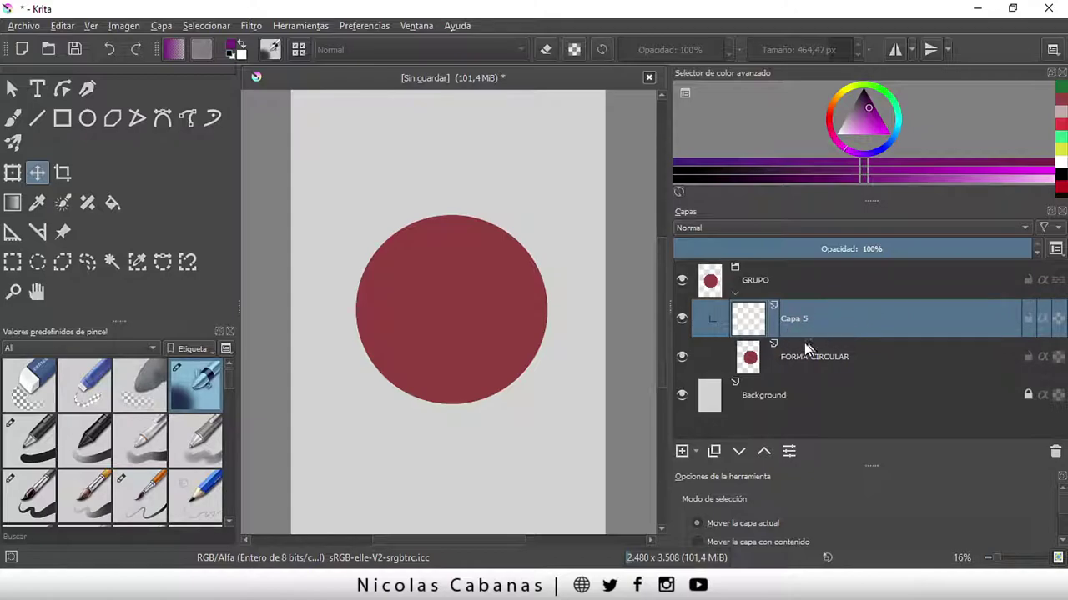
left_click(837, 356)
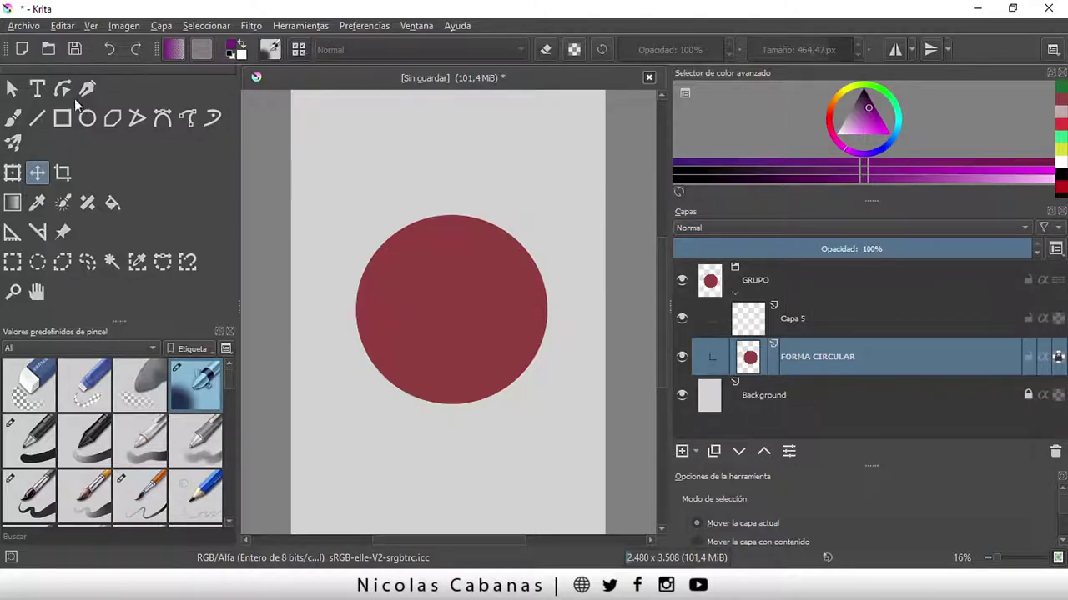
left_click(12, 118)
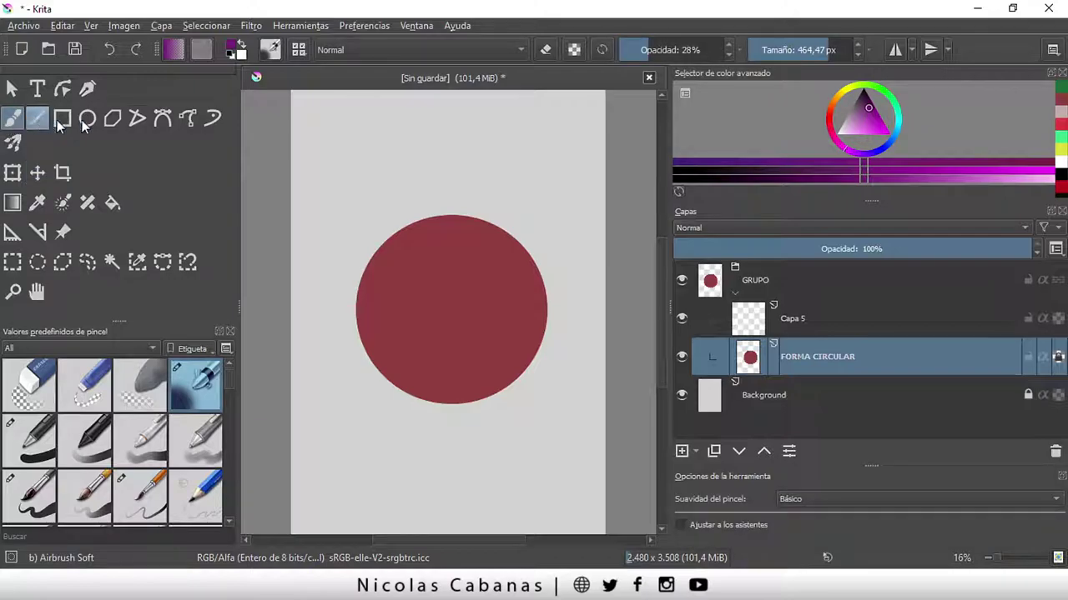
left_click(876, 110)
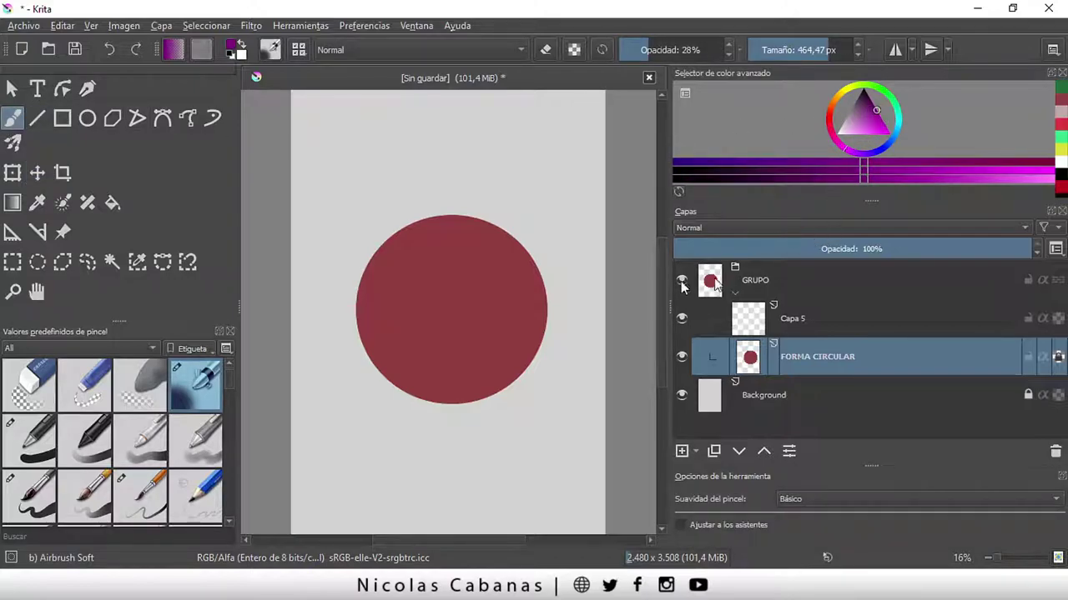
left_click_drag(647, 38, 656, 39)
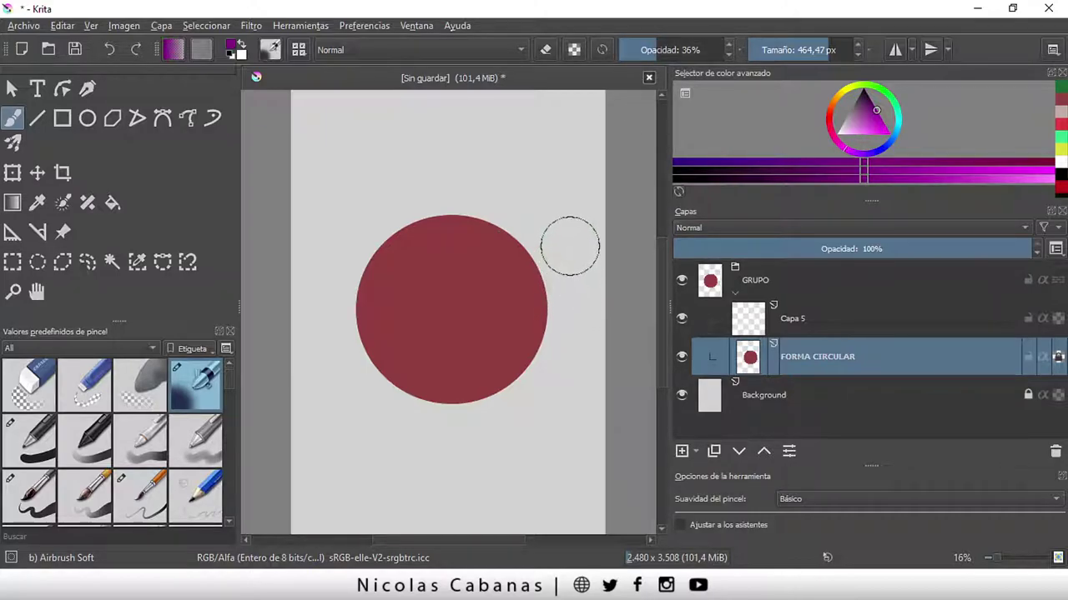
mouse_move(546, 307)
left_mouse_down()
mouse_move(465, 406)
mouse_move(519, 357)
mouse_move(472, 375)
mouse_move(520, 345)
mouse_move(406, 398)
mouse_move(512, 329)
mouse_move(431, 385)
mouse_move(458, 376)
left_mouse_up()
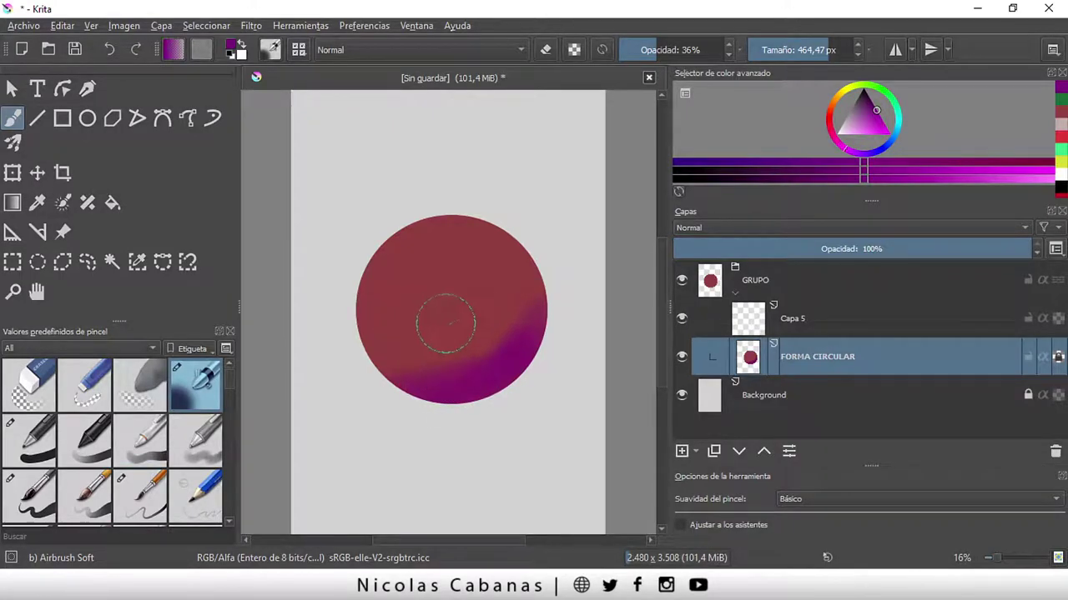
scroll(453, 331, "up", 1)
scroll(419, 309, "up", 2)
mouse_move(522, 339)
left_mouse_down()
mouse_move(560, 322)
mouse_move(580, 328)
mouse_move(500, 429)
mouse_move(486, 341)
mouse_move(496, 358)
left_mouse_up()
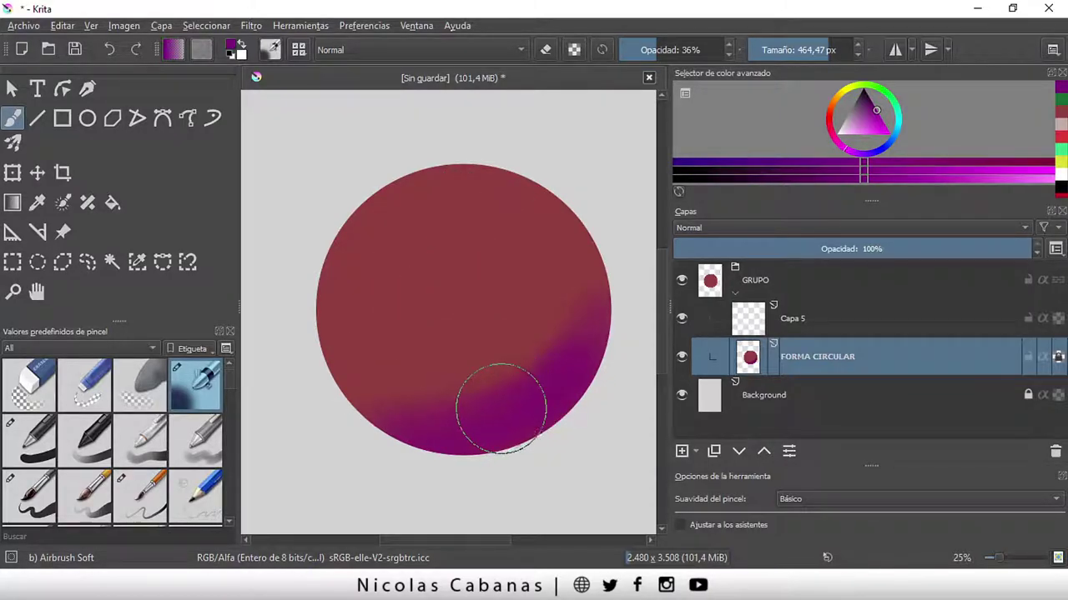
left_click(118, 46)
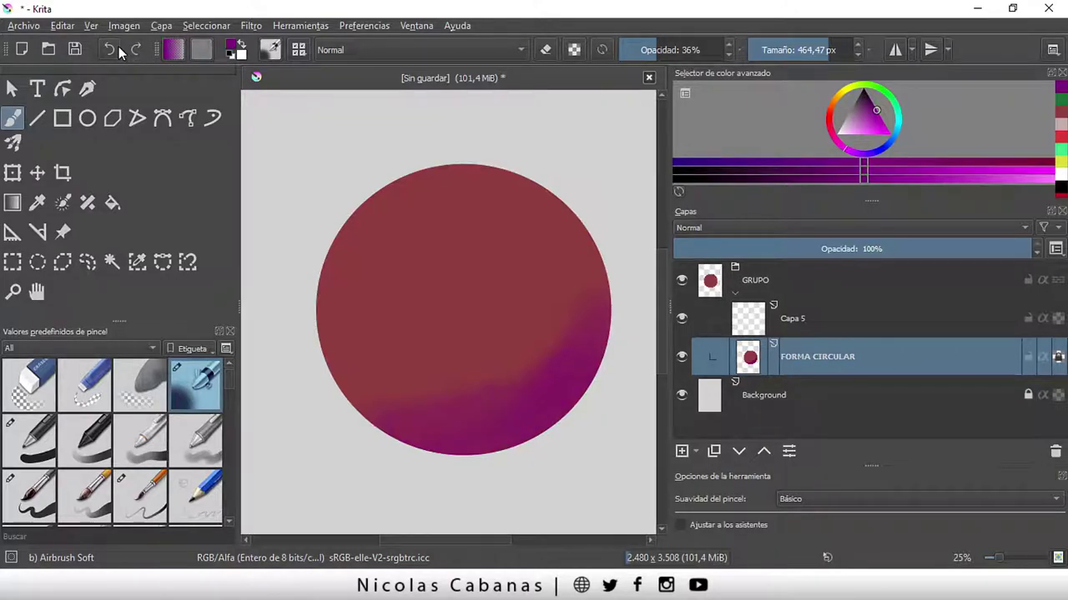
left_click(117, 46)
left_click(115, 47)
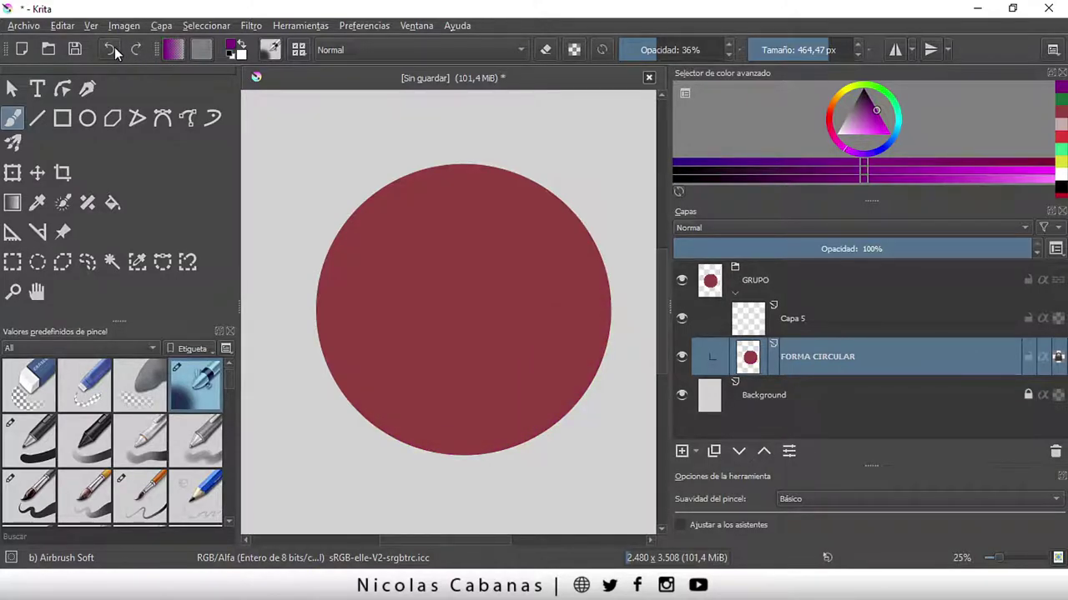
- Rename Capa 5 to SOMBRAS and switch on its inherit alpha to paint only inside the circle
left_click(799, 324)
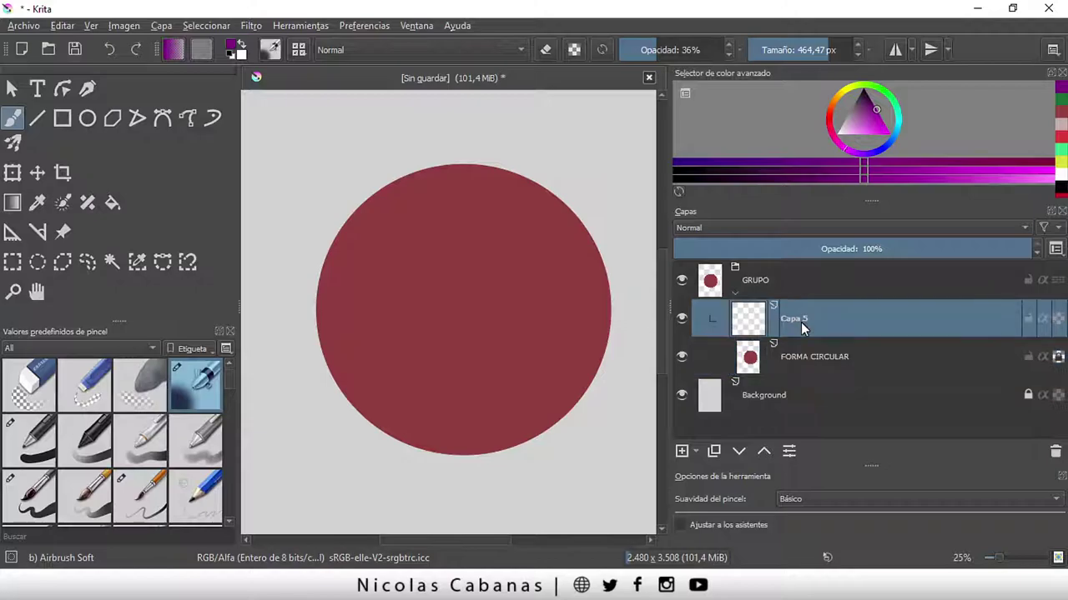
double_click(794, 317)
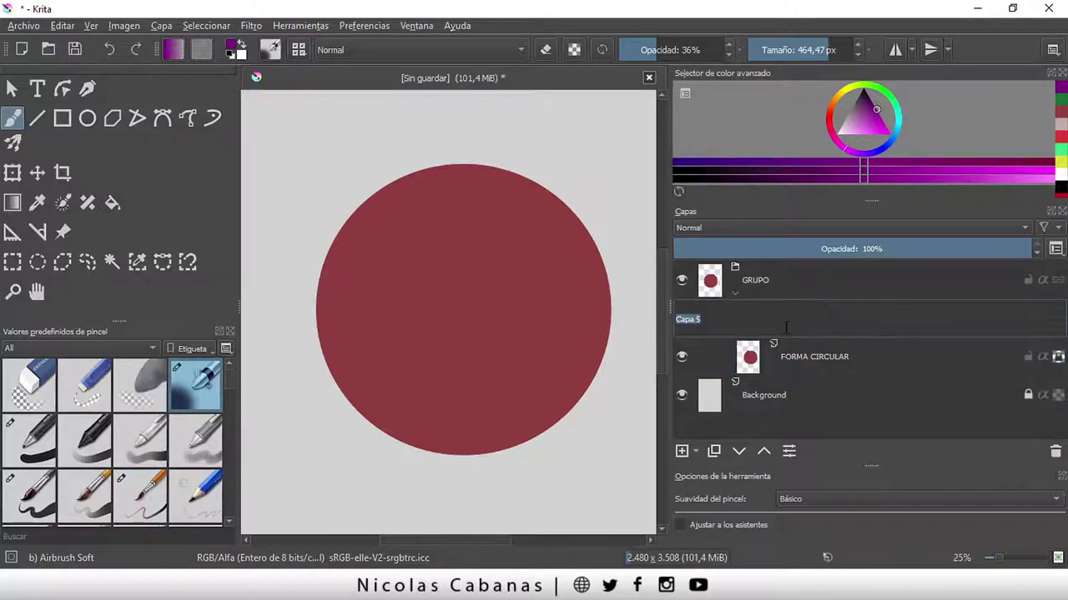
type("so")
type("AS")
key("Return")
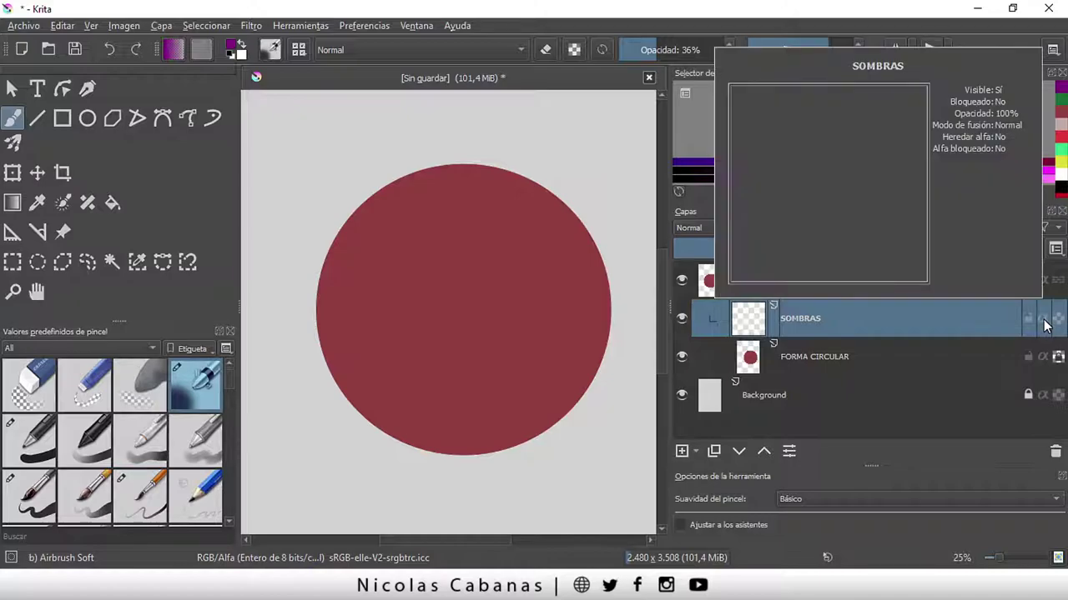
mouse_move(1047, 325)
left_click(1043, 320)
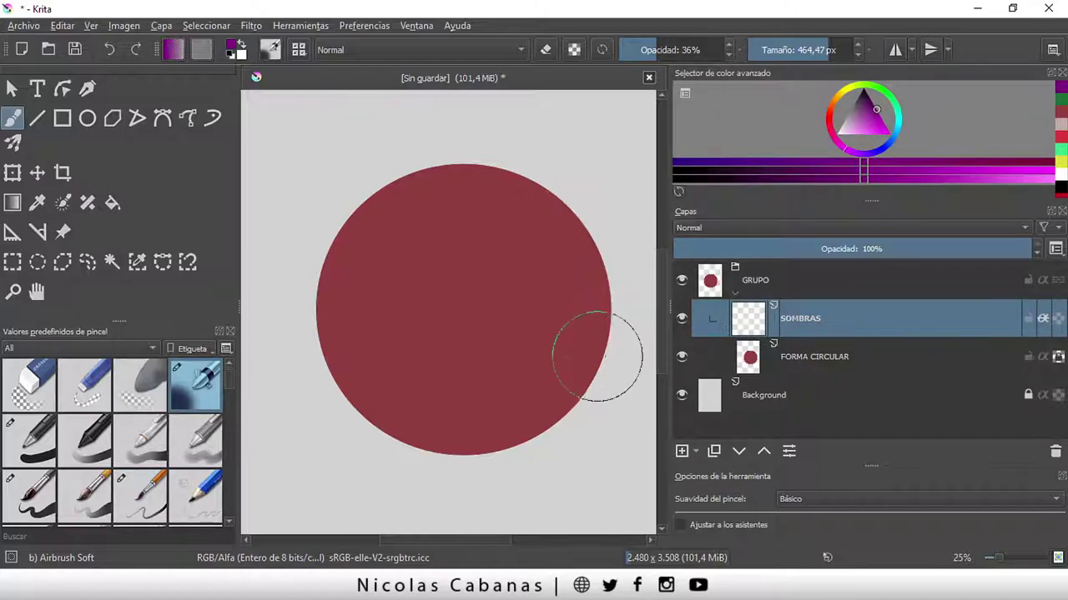
- Airbrush magenta shading on the circle's lower right and toggle SOMBRAS off and on to compare
mouse_move(594, 346)
left_mouse_down()
mouse_move(462, 445)
mouse_move(565, 381)
mouse_move(445, 436)
mouse_move(600, 352)
mouse_move(447, 456)
mouse_move(579, 365)
mouse_move(362, 465)
mouse_move(493, 410)
left_mouse_up()
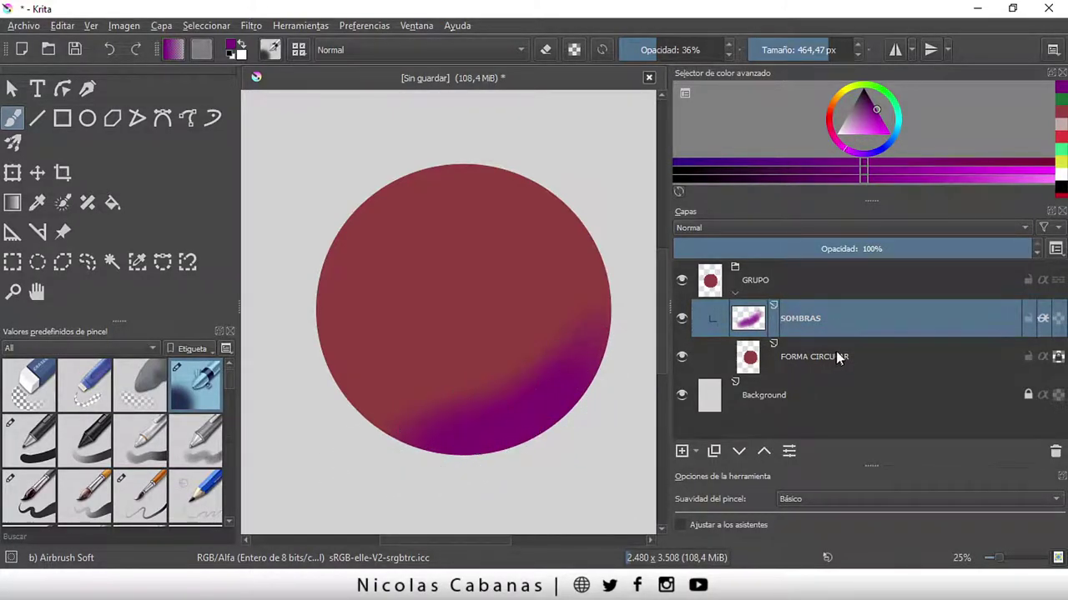
left_click(682, 319)
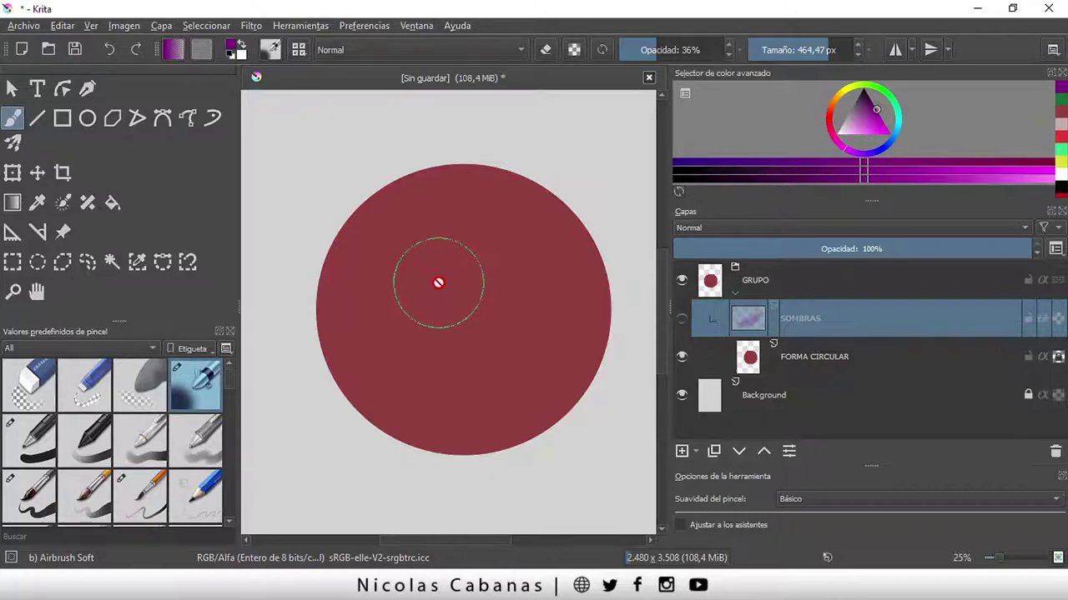
left_click(682, 322)
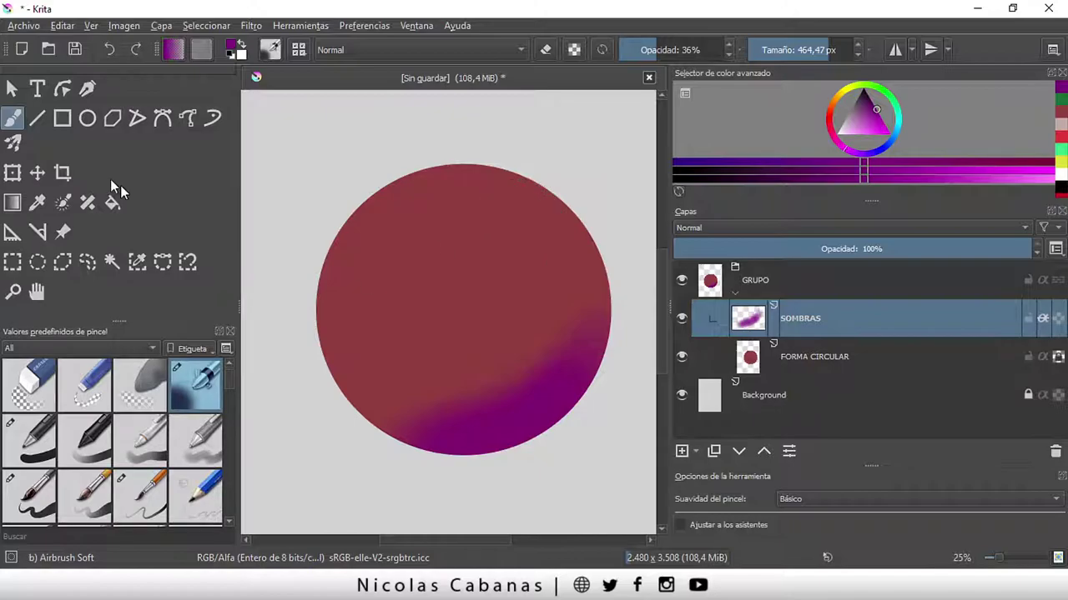
- Undo all four shading strokes and change the painting colour to black
left_click(113, 46)
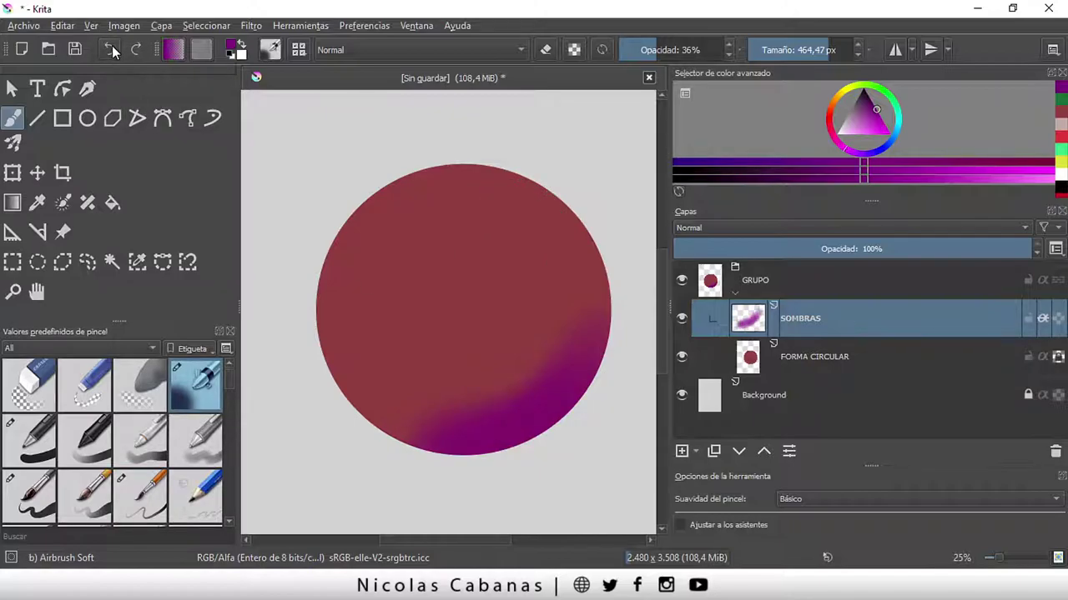
left_click(112, 45)
left_click(110, 50)
left_click(110, 50)
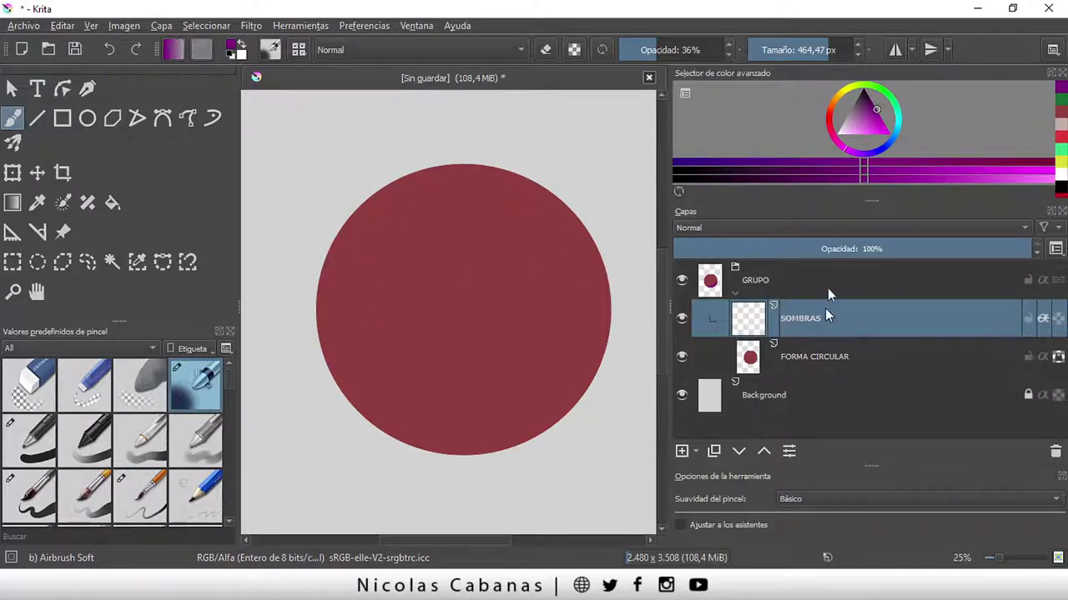
left_click_drag(875, 119, 864, 88)
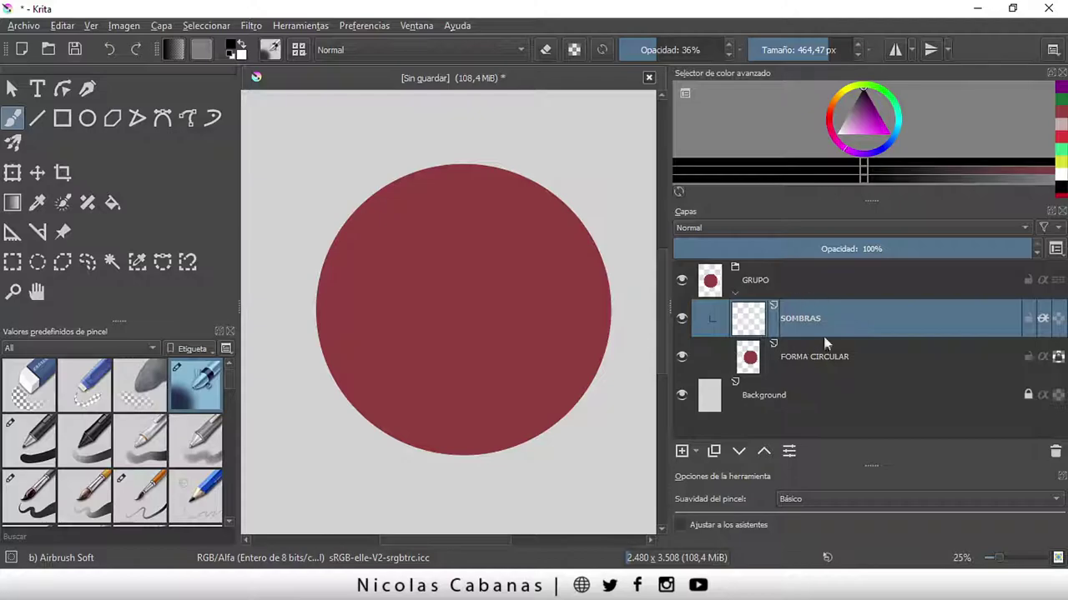
- Add a new layer named luces above SOMBRAS, then reselect SOMBRAS
left_click(681, 451)
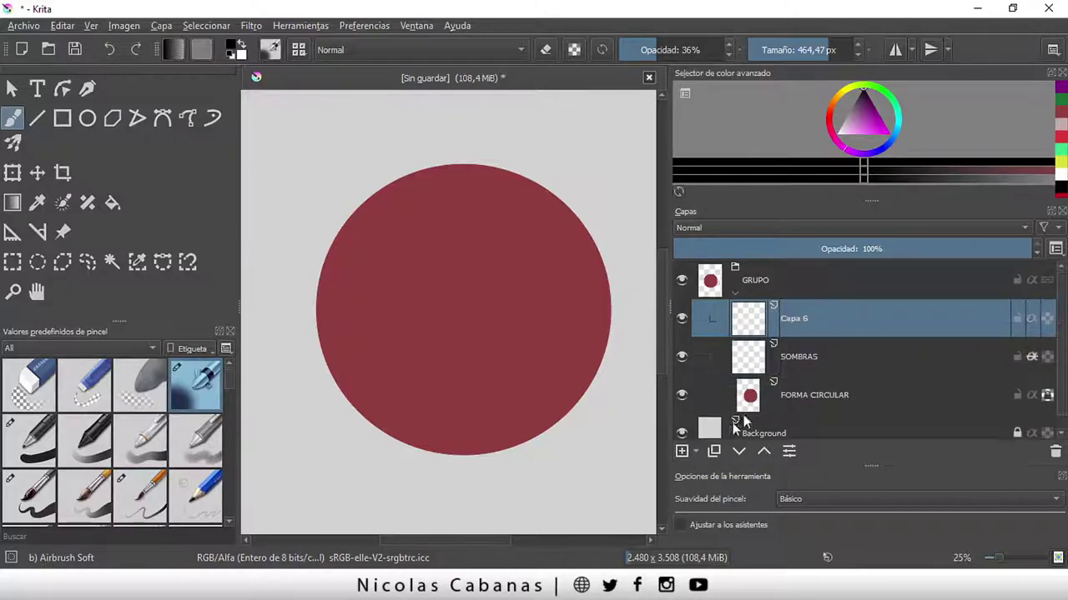
double_click(798, 316)
type("luces")
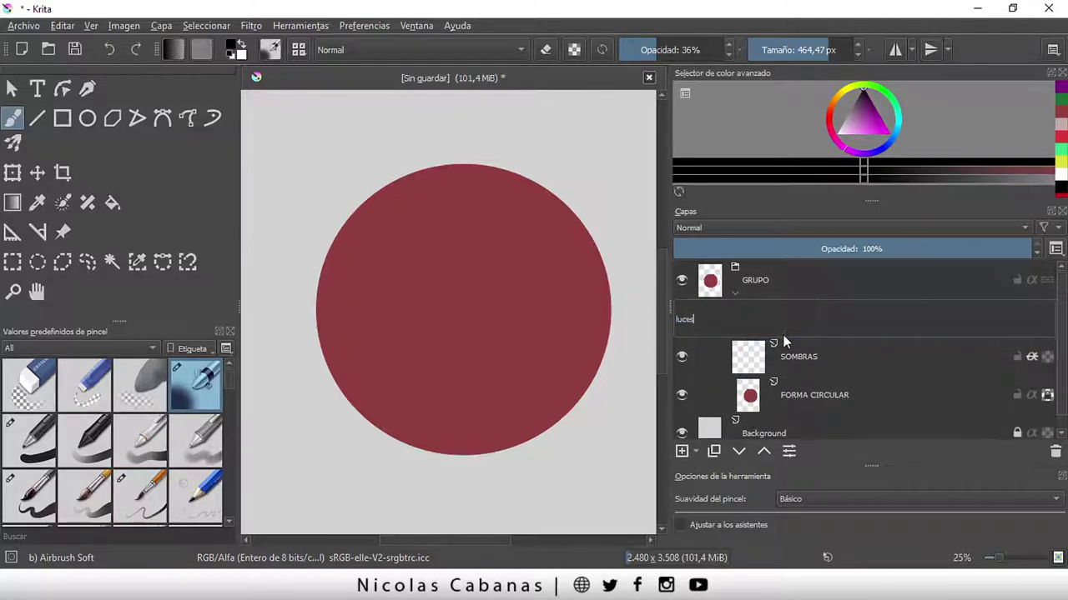
key("Return")
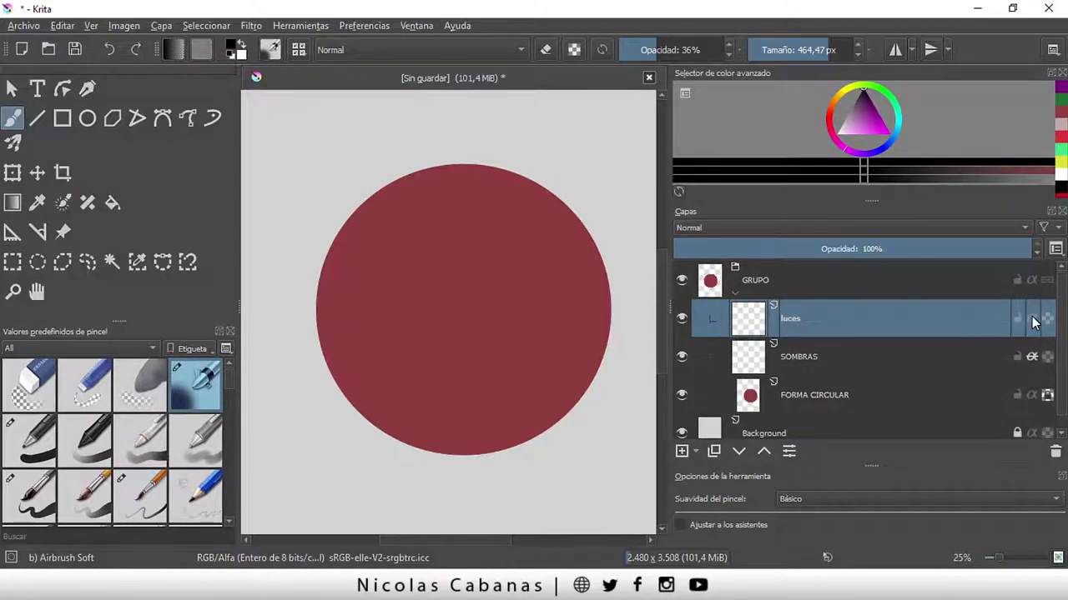
left_click(959, 395)
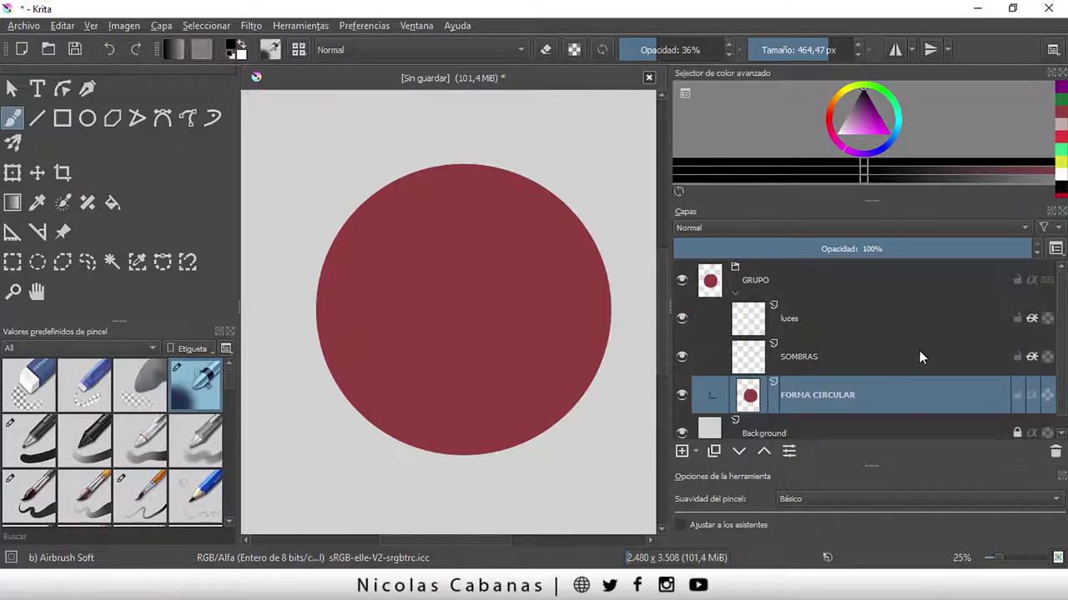
left_click(884, 359)
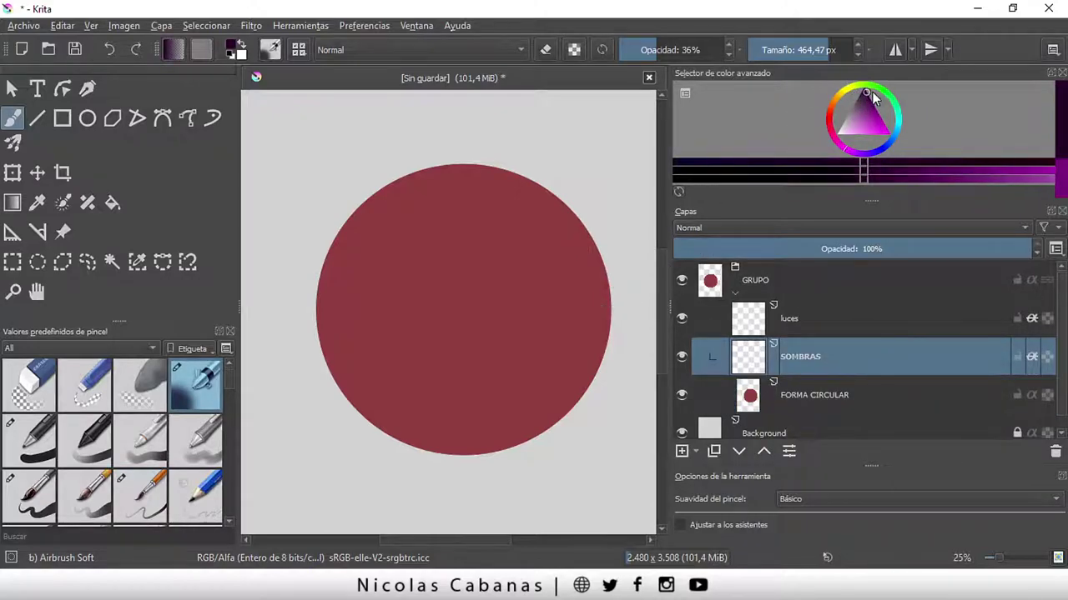
- At 39% brush opacity, airbrush dark shading along the red circle's right and lower edge
left_click(660, 45)
left_click_drag(659, 46, 656, 45)
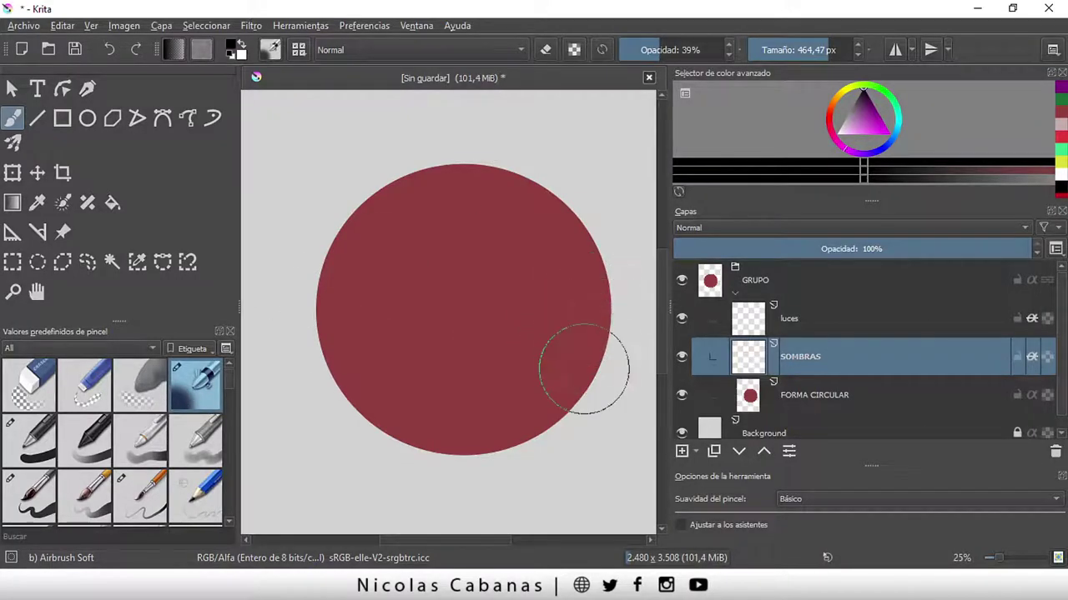
left_click_drag(553, 400, 500, 425)
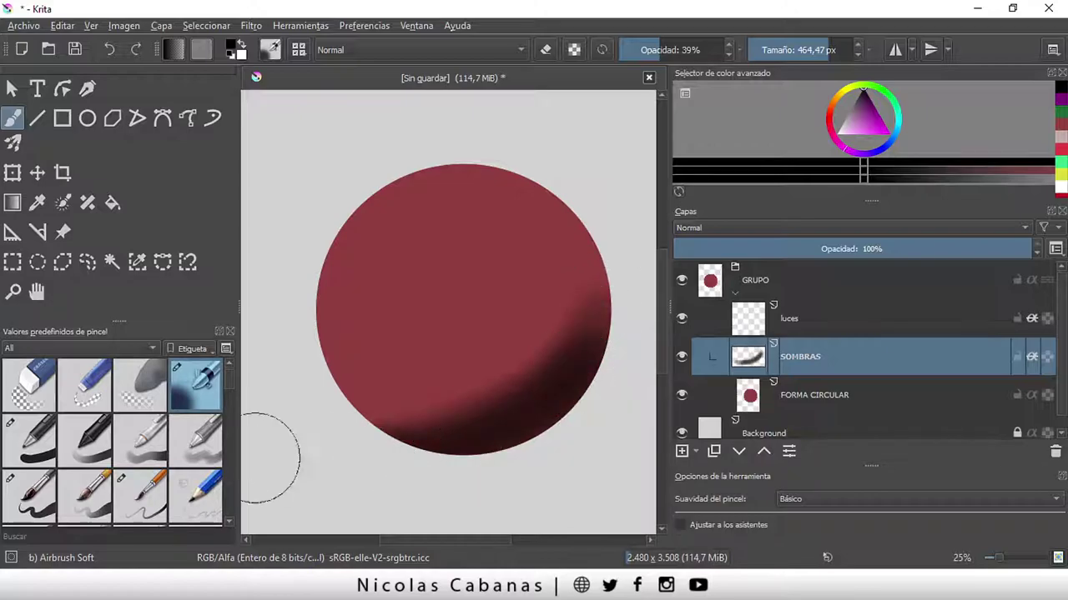
mouse_move(591, 309)
left_mouse_down()
mouse_move(560, 381)
mouse_move(359, 450)
left_mouse_up()
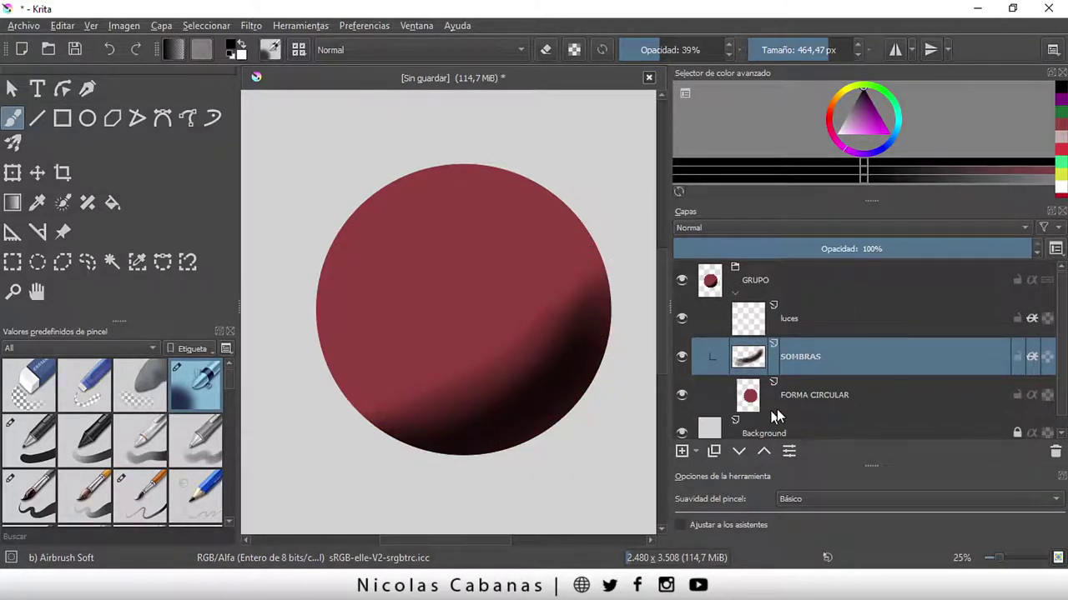
left_click(802, 318)
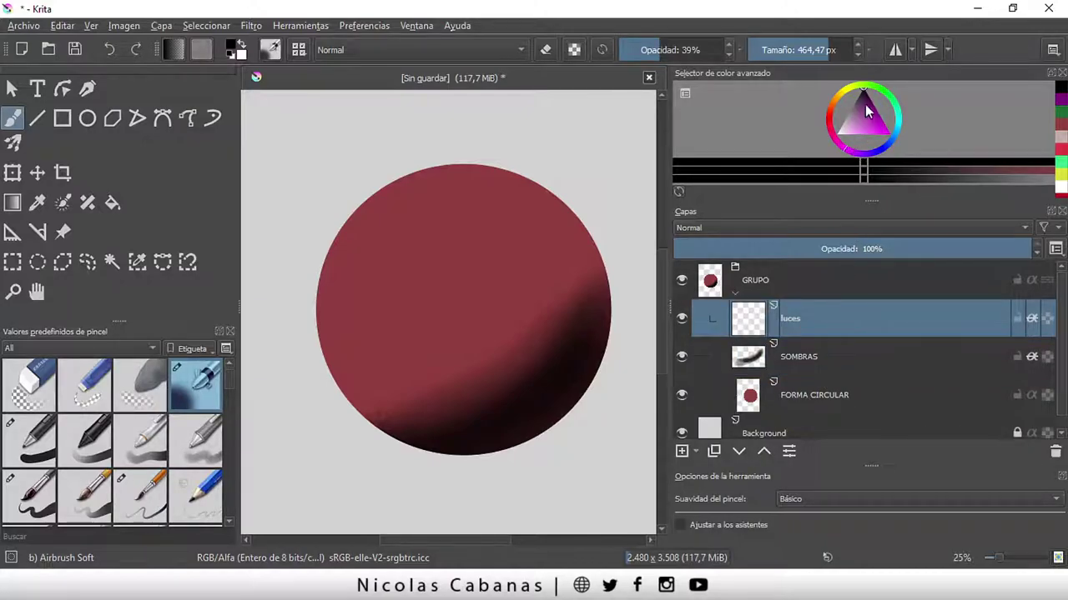
- Pick a light pink and airbrush a soft highlight across the circle's upper left on luces
left_click_drag(865, 105, 832, 142)
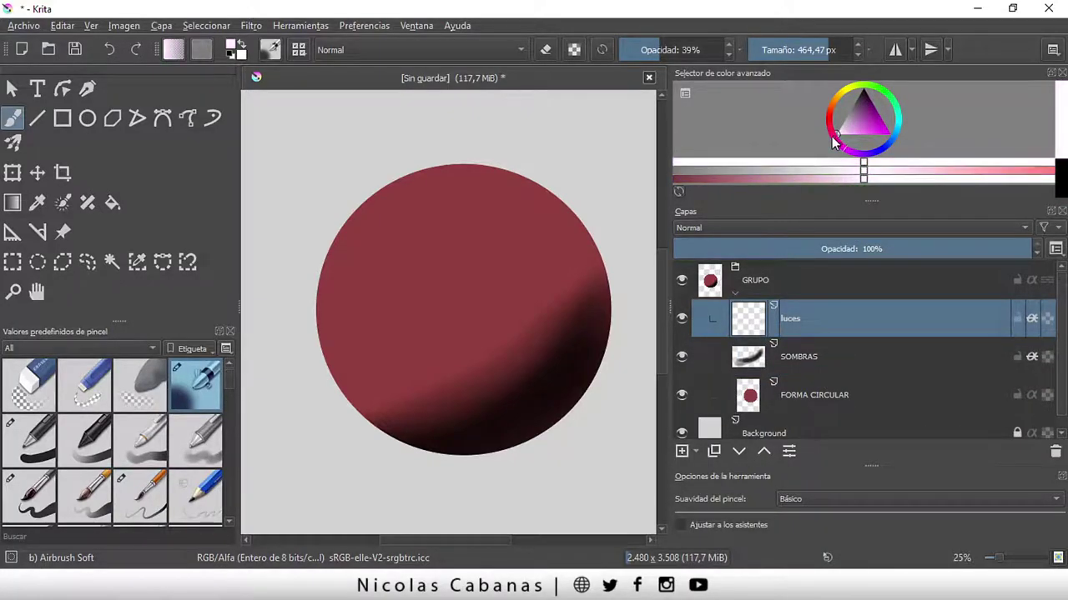
mouse_move(533, 163)
left_mouse_down()
mouse_move(381, 191)
mouse_move(494, 181)
left_mouse_up()
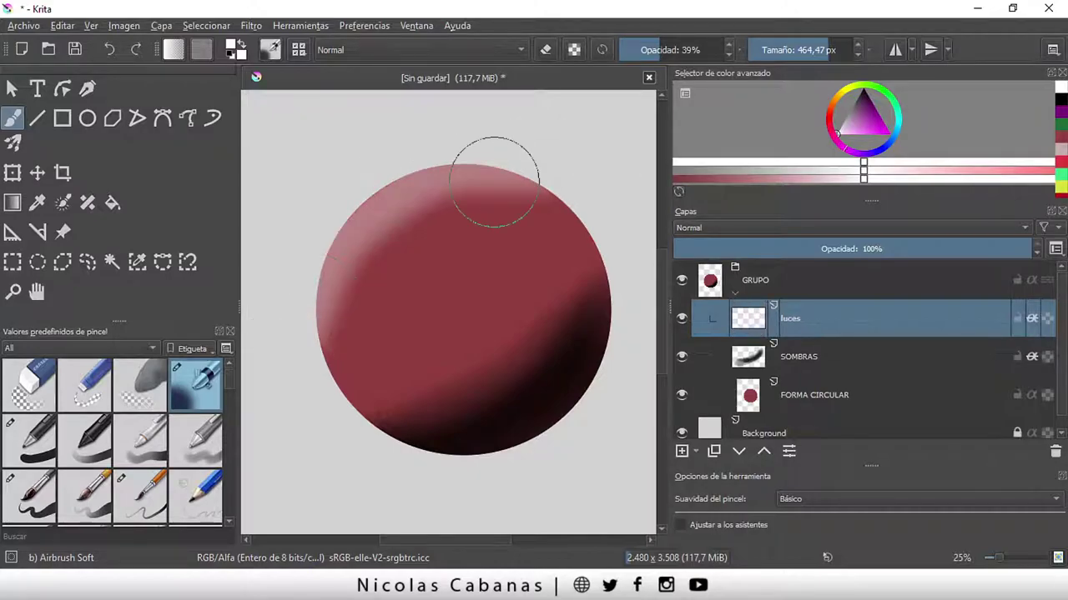
left_click_drag(553, 161, 246, 346)
left_click_drag(553, 162, 334, 277)
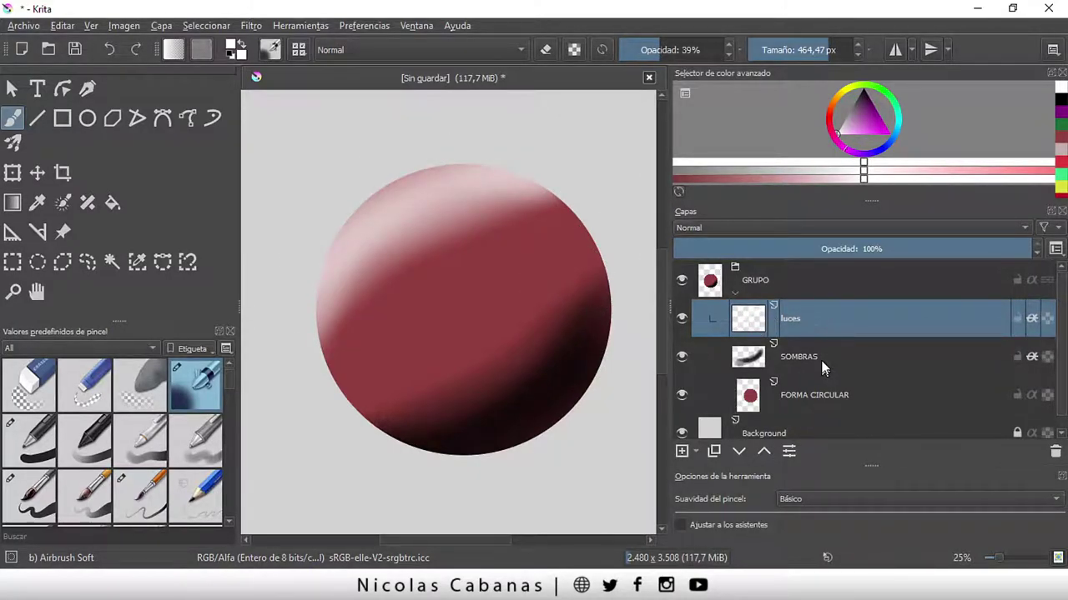
- Hide and re-show the luces and SOMBRAS layers to compare the shading
left_click(681, 319)
left_click(681, 357)
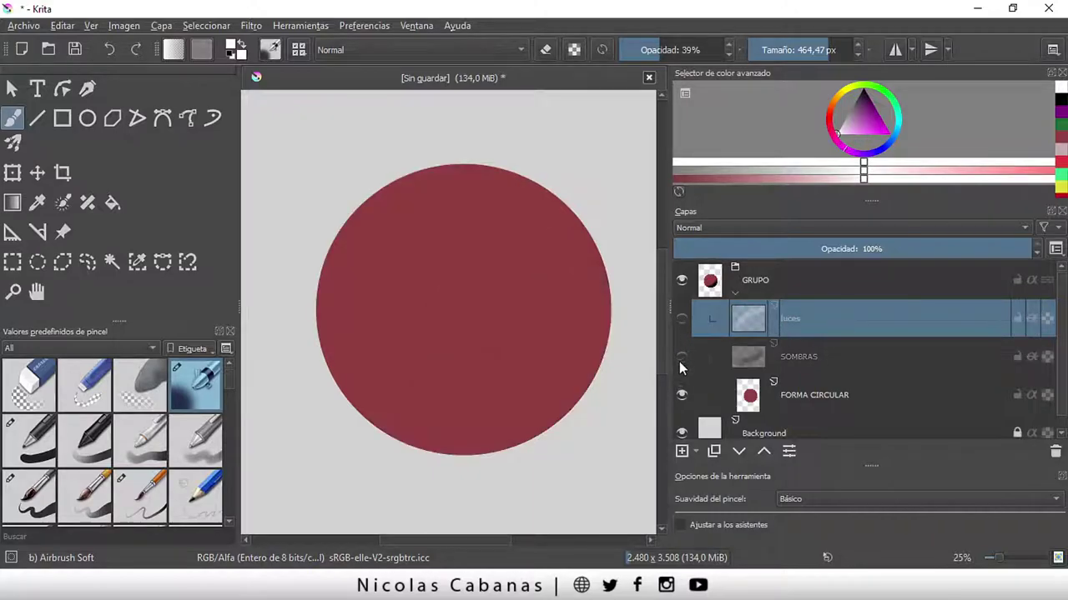
left_click(813, 395)
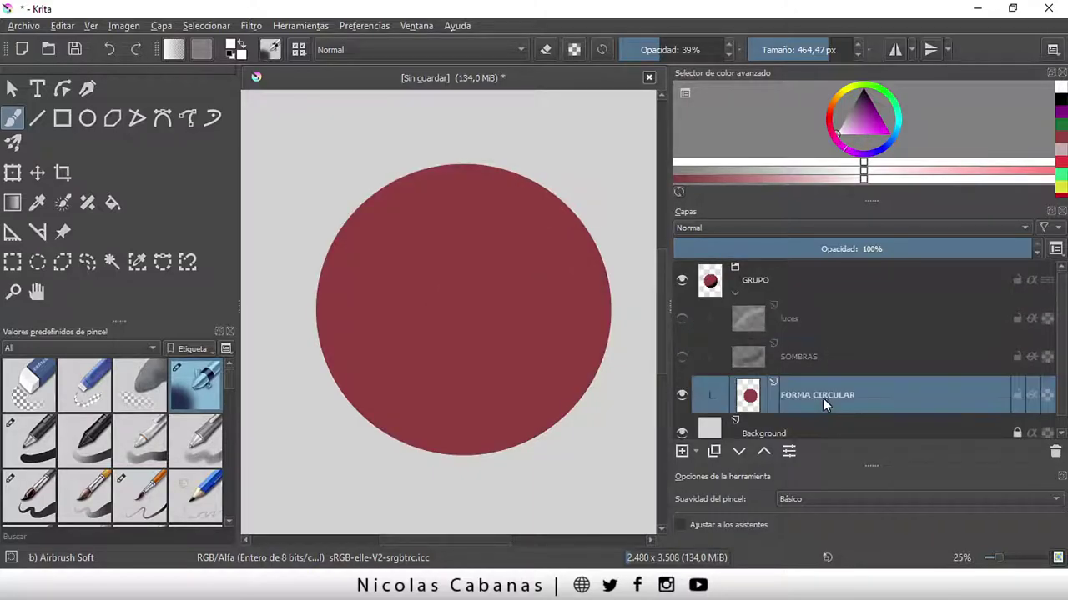
left_click(682, 357)
left_click(681, 319)
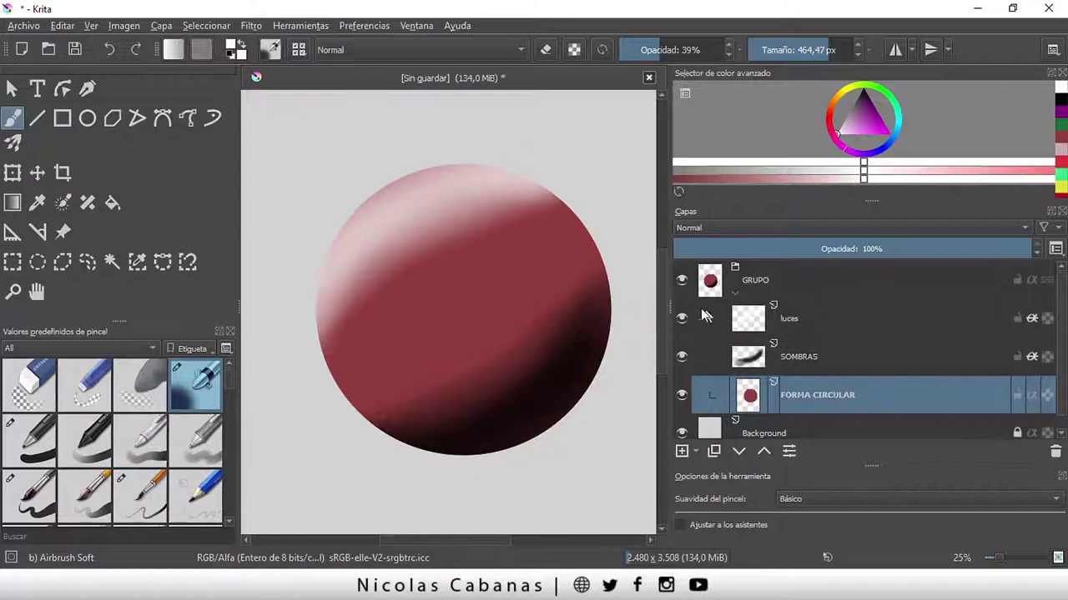
left_click(827, 317)
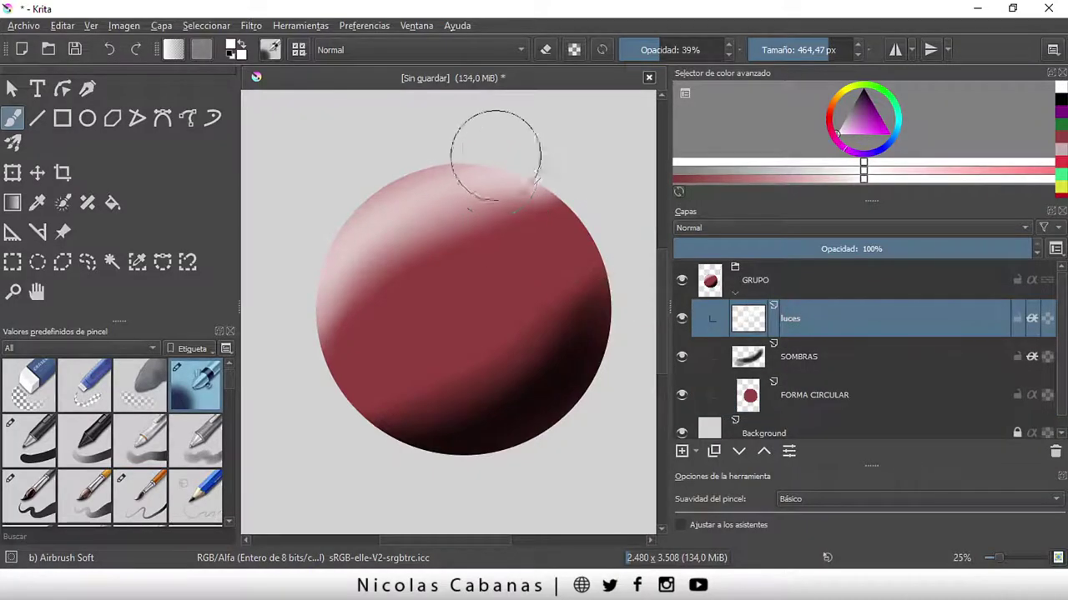
- Brighten and enlarge the upper-left highlight on the luces layer
mouse_move(525, 155)
left_mouse_down()
mouse_move(334, 219)
mouse_move(517, 166)
mouse_move(342, 203)
mouse_move(529, 167)
mouse_move(387, 195)
left_mouse_up()
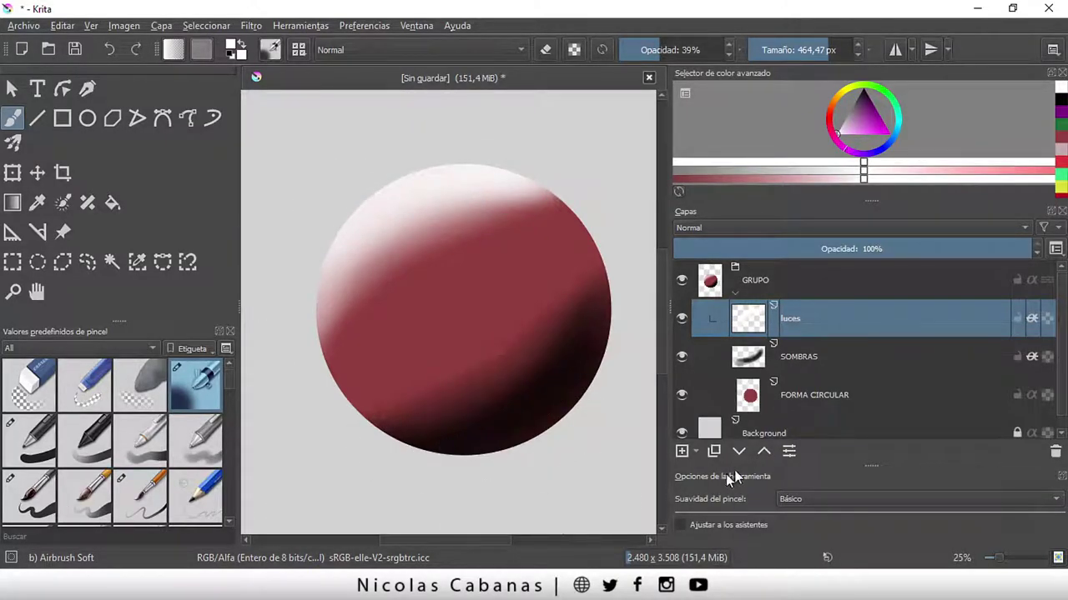
left_click(822, 346)
left_click(829, 333)
left_click(827, 343)
left_click(824, 318)
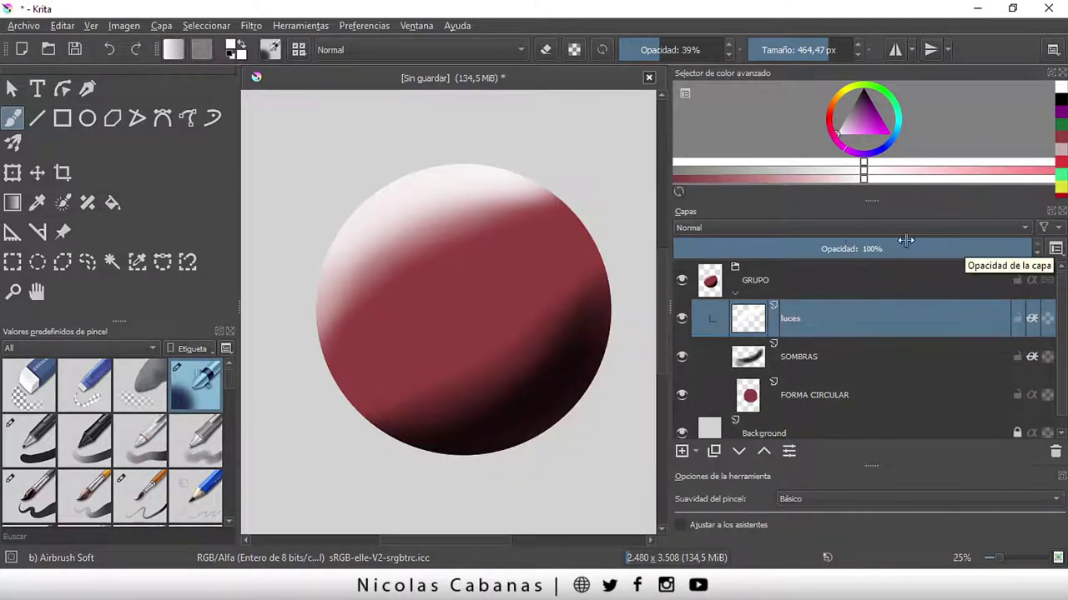
left_click(1021, 249)
left_click_drag(1021, 248, 934, 249)
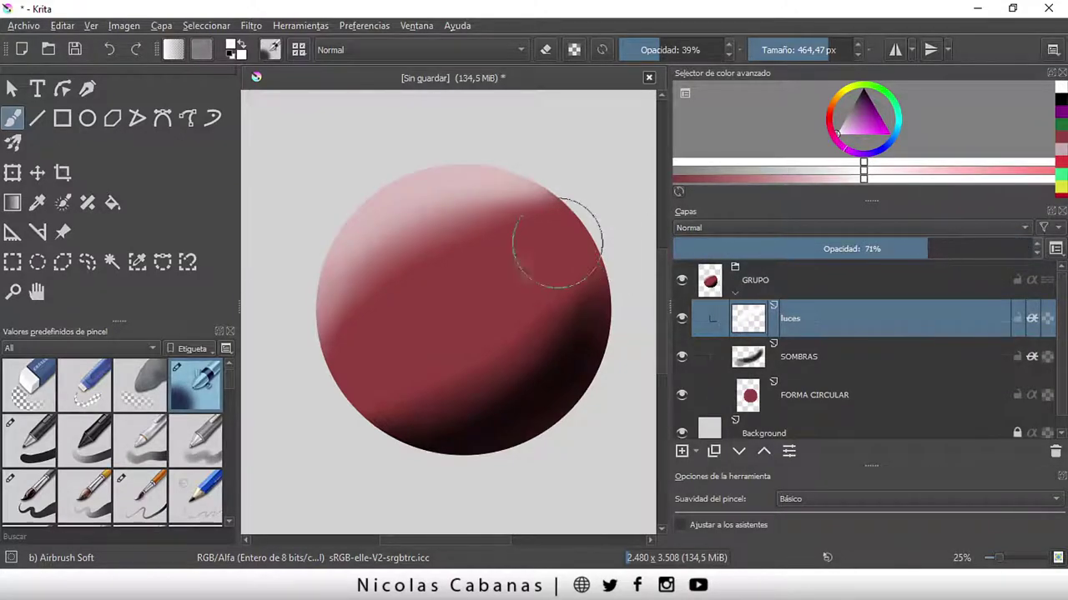
left_click(855, 248)
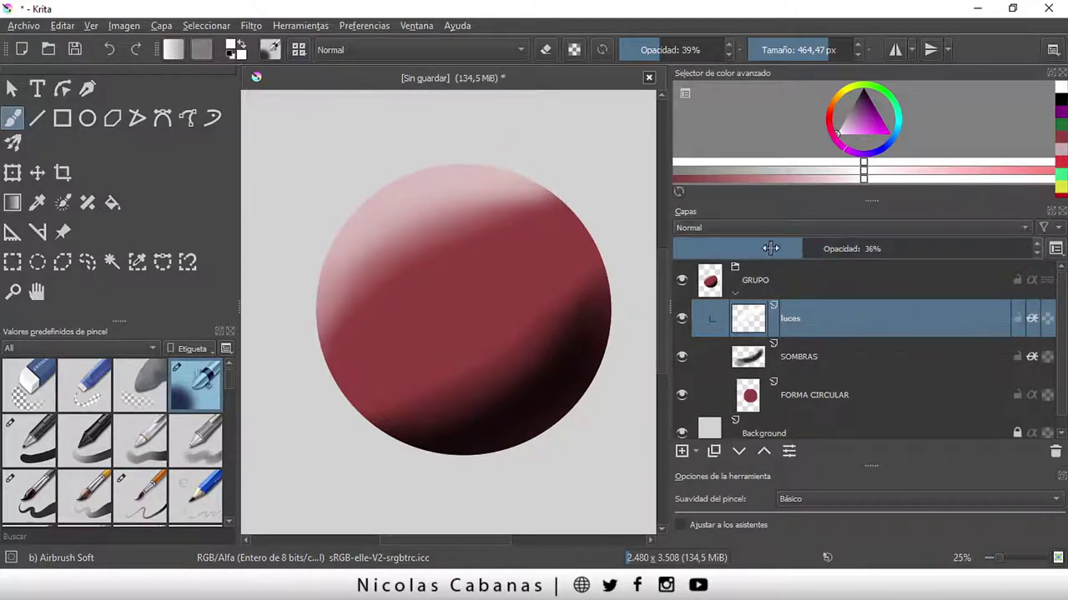
left_click_drag(855, 248, 726, 249)
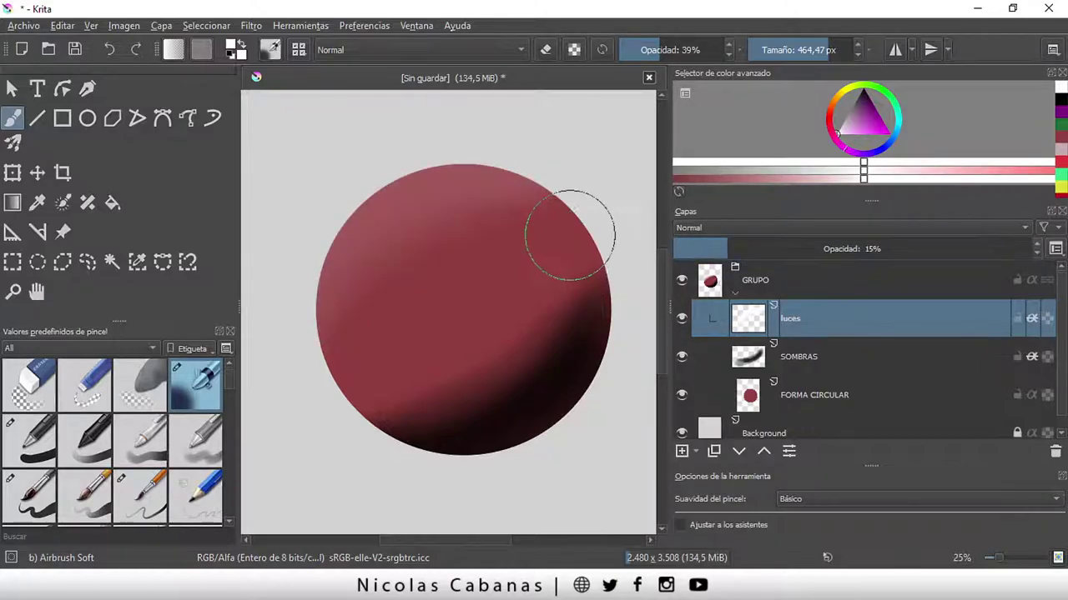
left_click_drag(868, 248, 1029, 255)
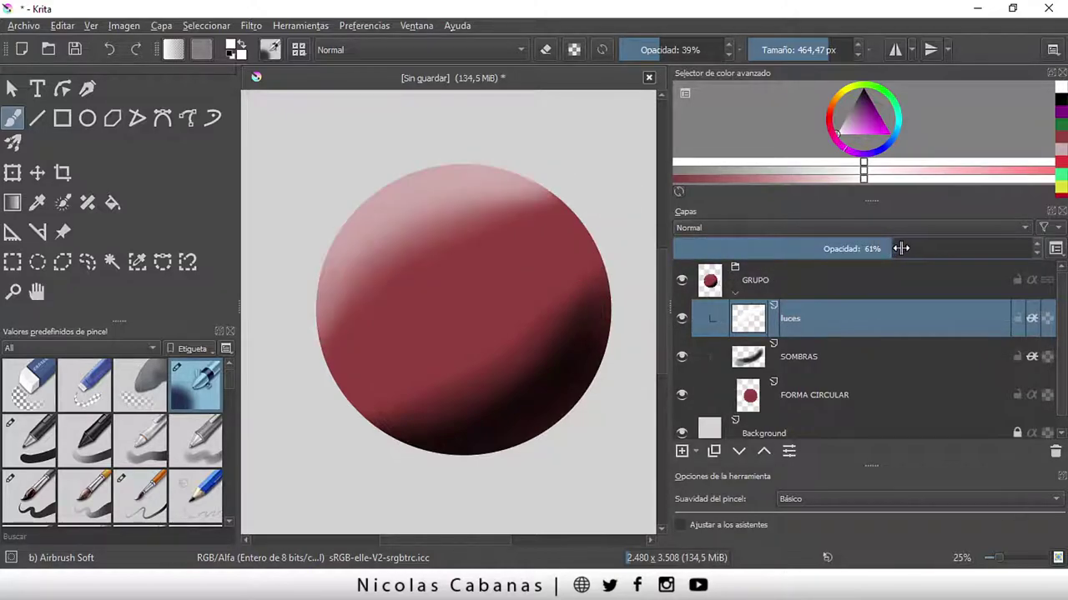
left_click(820, 357)
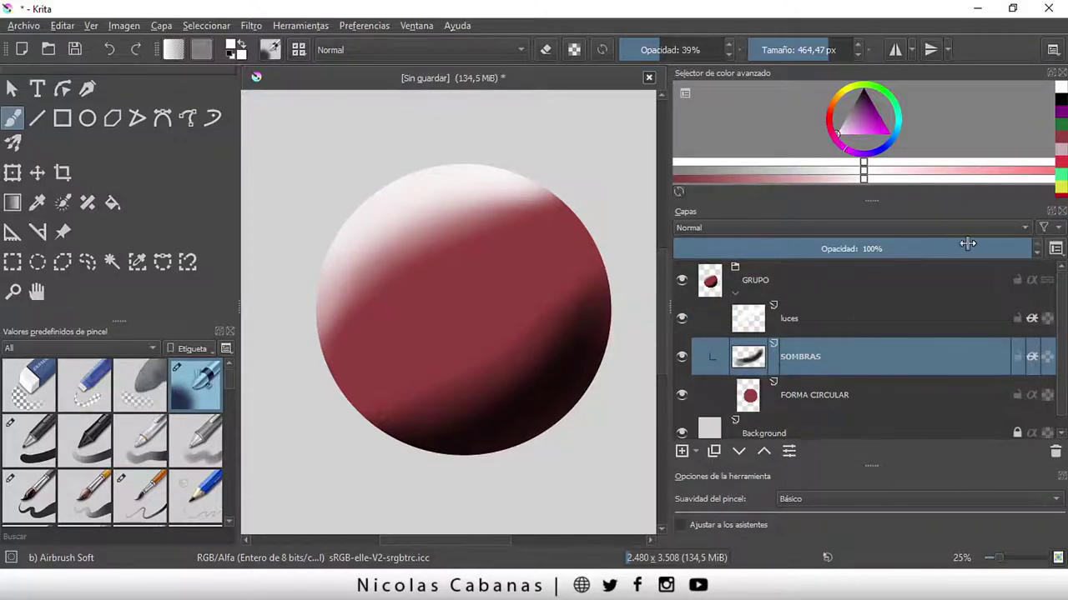
mouse_move(1000, 249)
left_mouse_down()
mouse_move(793, 255)
mouse_move(1030, 254)
left_mouse_up()
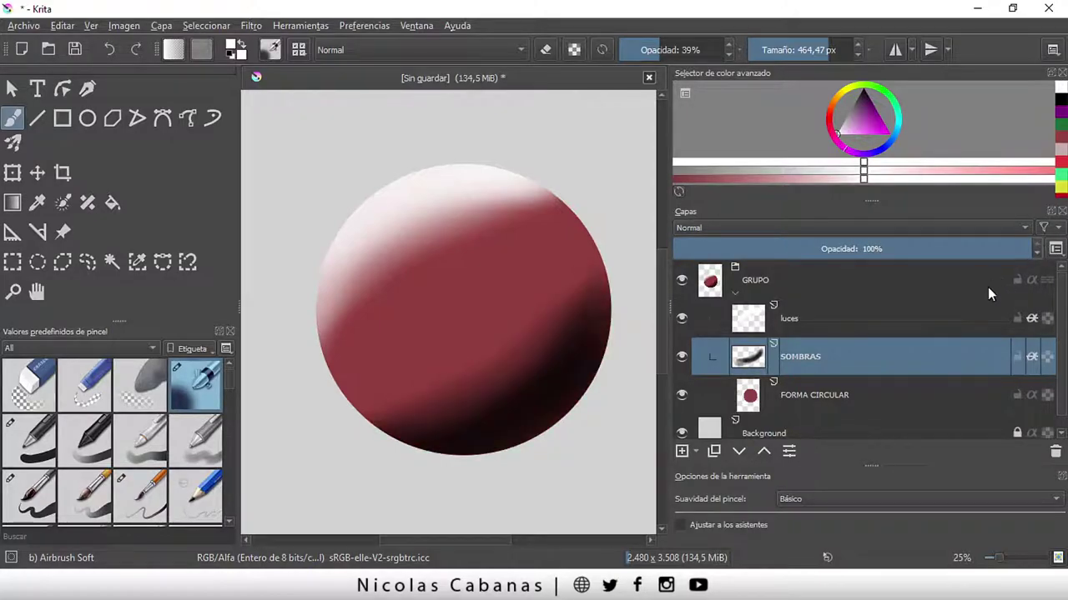
left_click(866, 323)
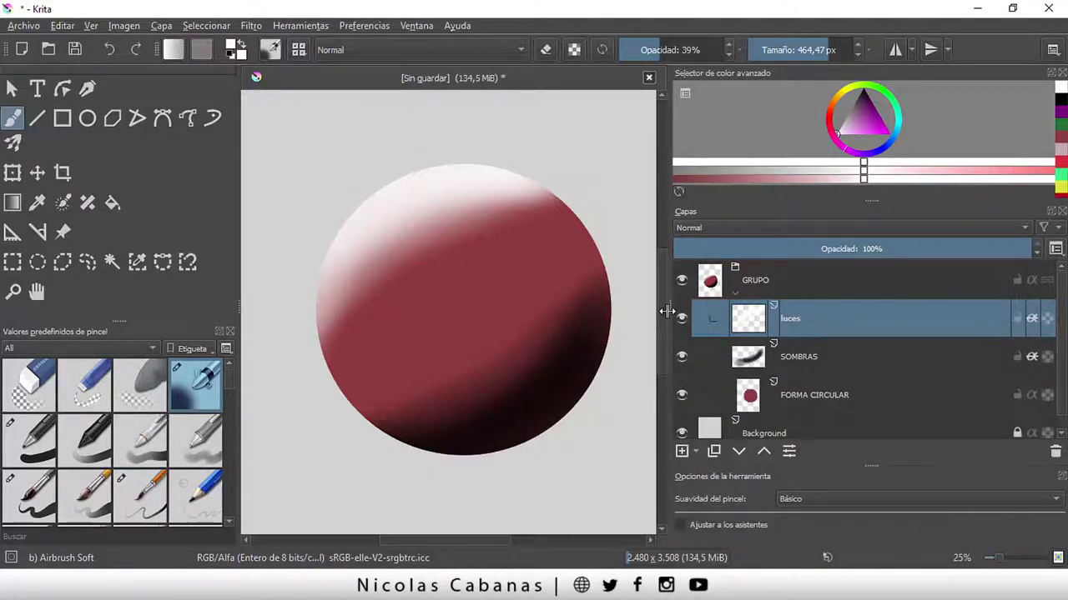
left_click_drag(666, 311, 688, 311)
scroll(584, 358, "down", 1)
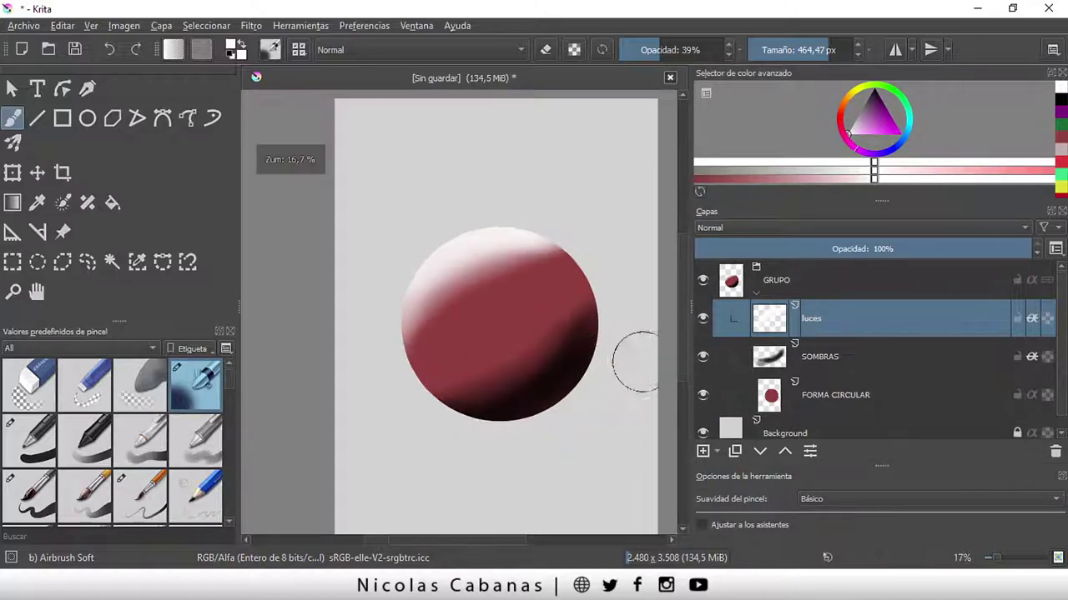
left_click(861, 396)
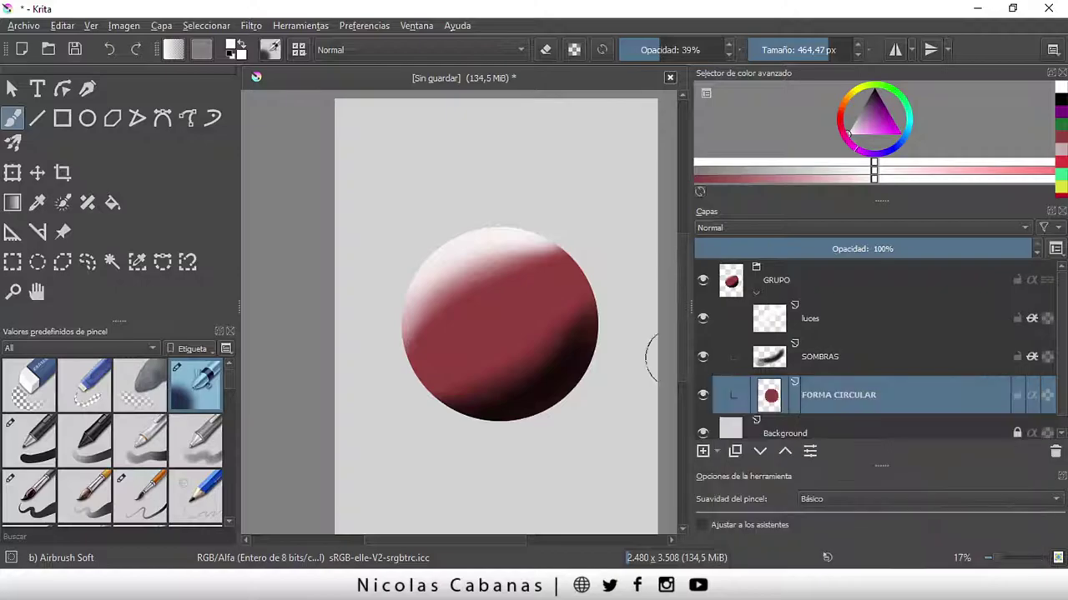
left_click_drag(481, 544, 501, 541)
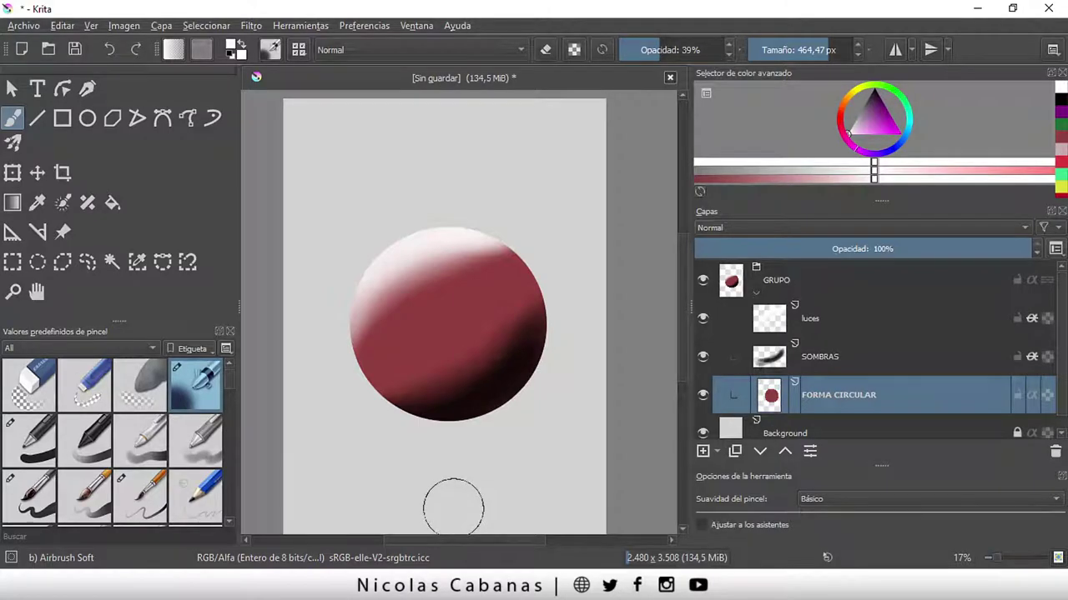
left_click(112, 204)
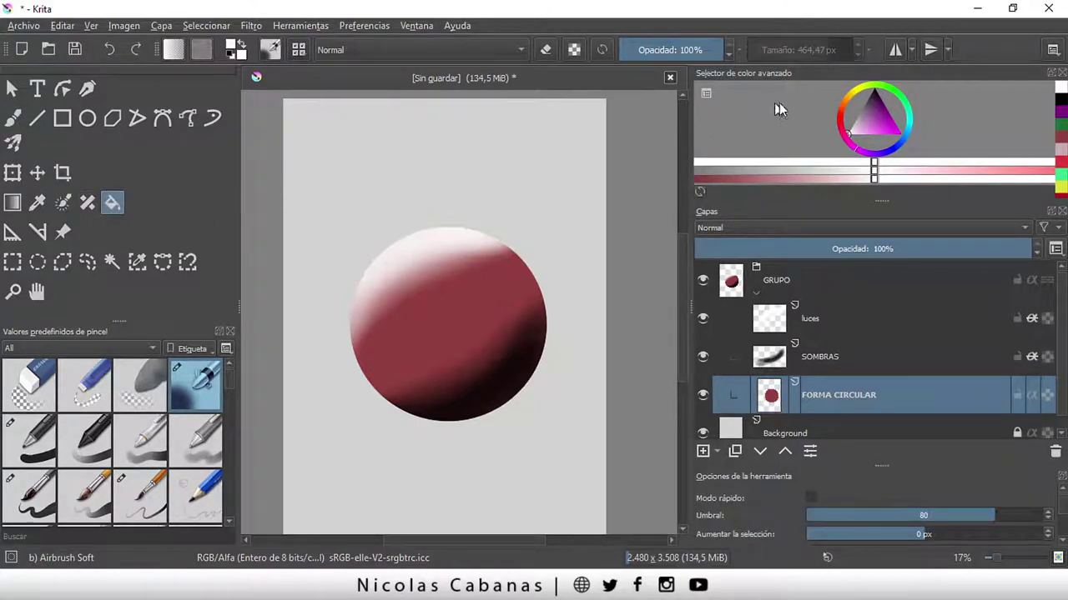
left_click_drag(838, 116, 842, 104)
left_click(895, 125)
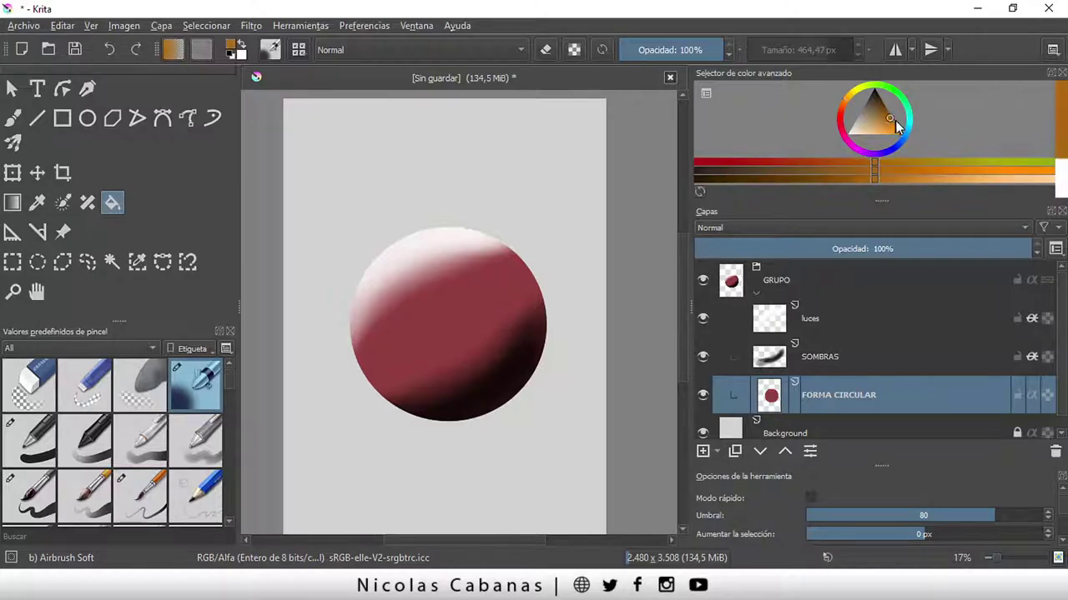
left_click(451, 317)
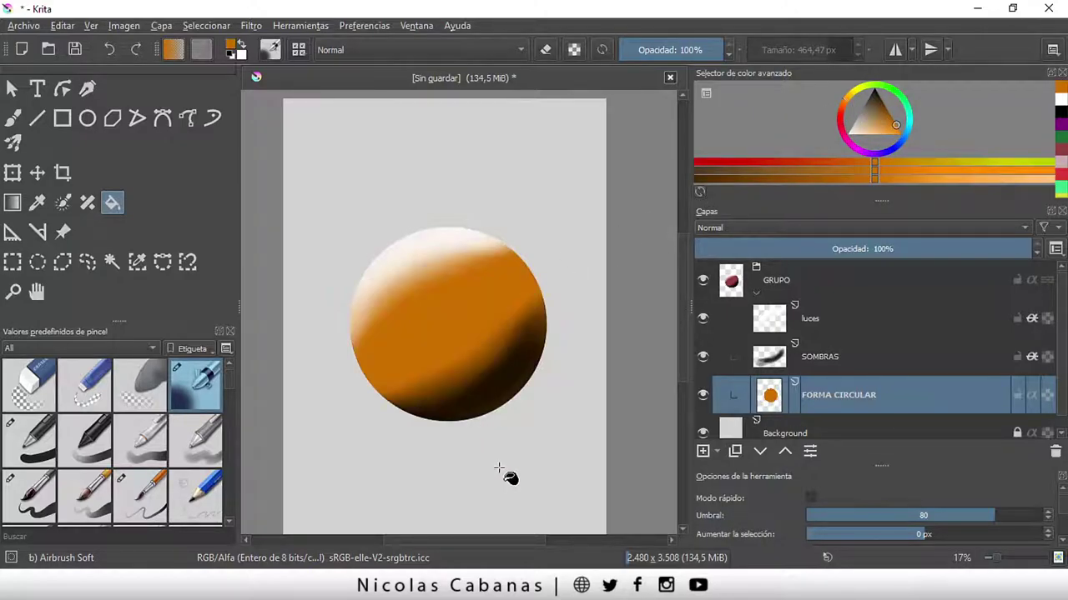
left_click(110, 52)
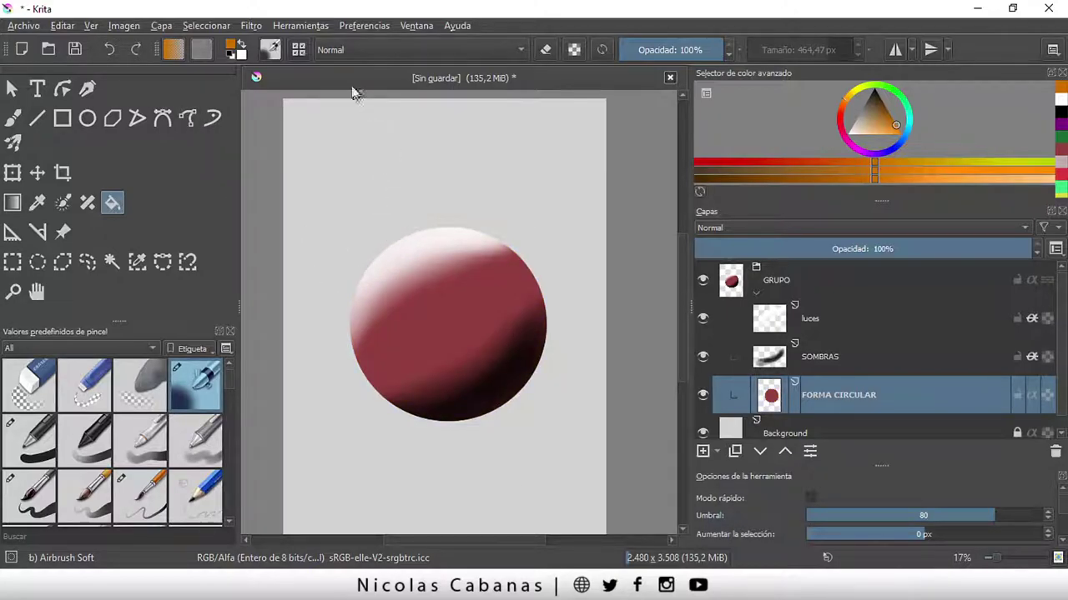
left_click(251, 26)
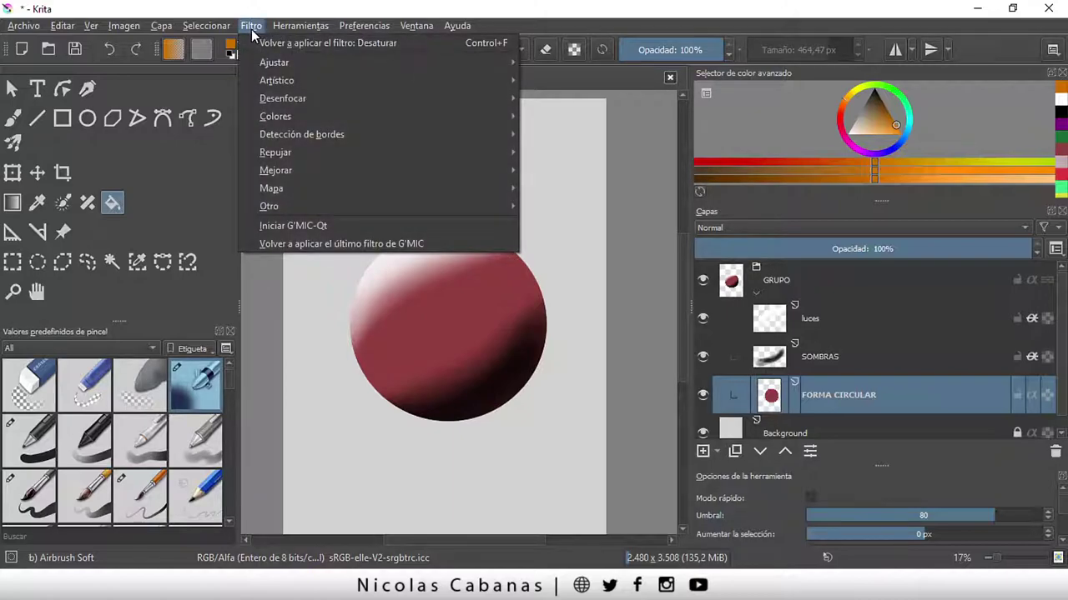
mouse_move(274, 63)
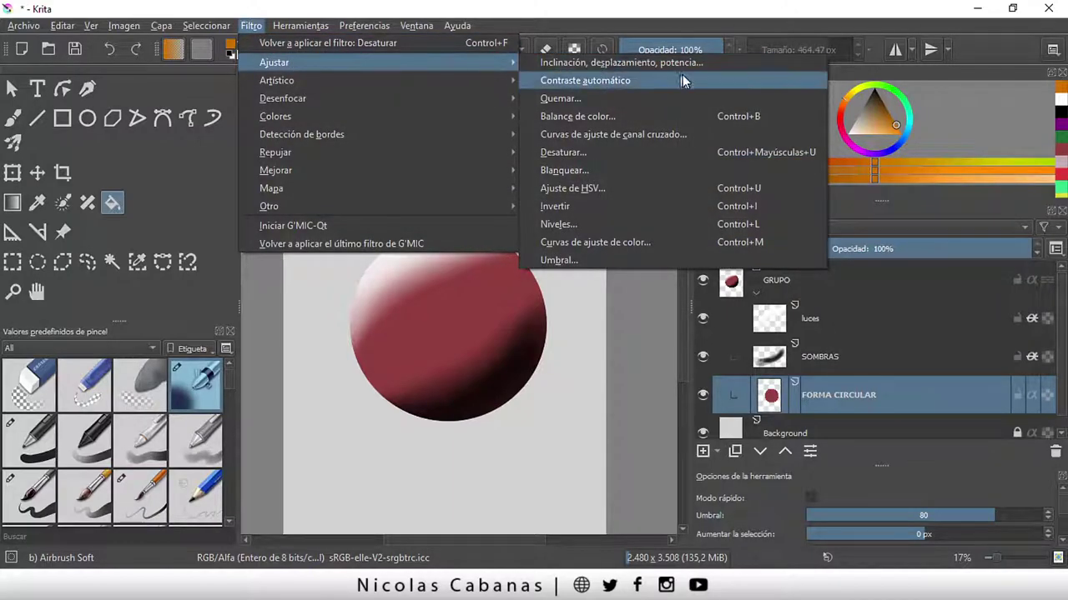
- Preview the Colour Balance and Cross-channel curves filters, cancel both, and reopen the adjustment list
left_click(675, 116)
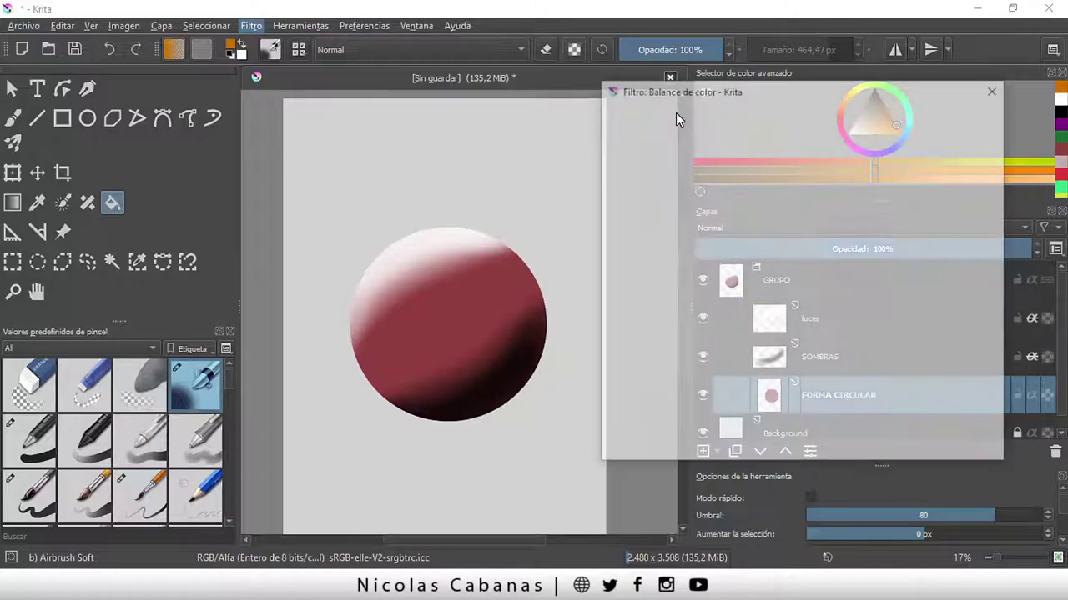
left_click(995, 88)
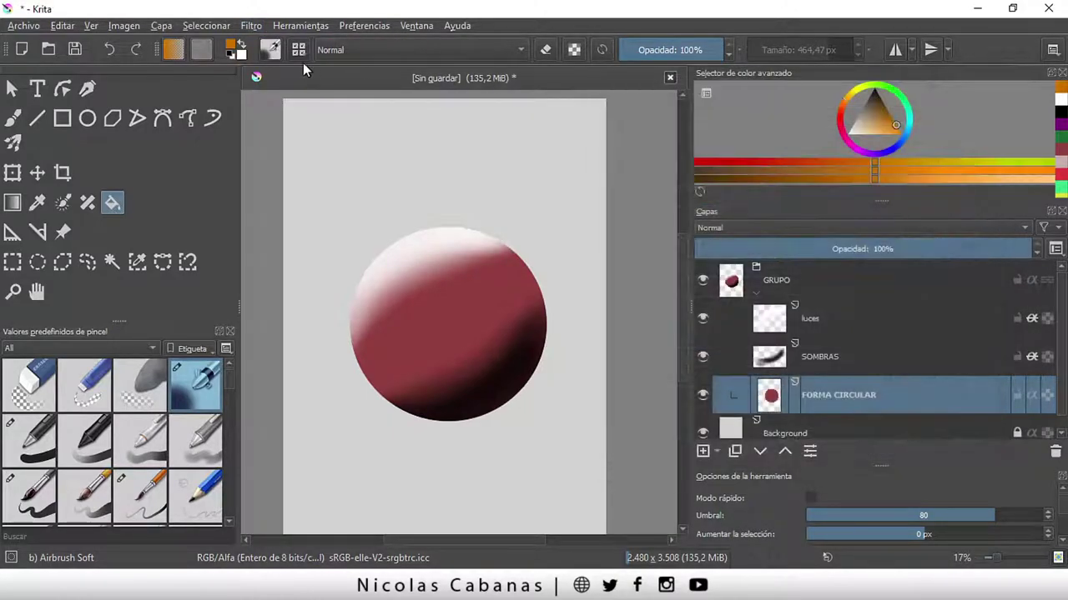
left_click(251, 25)
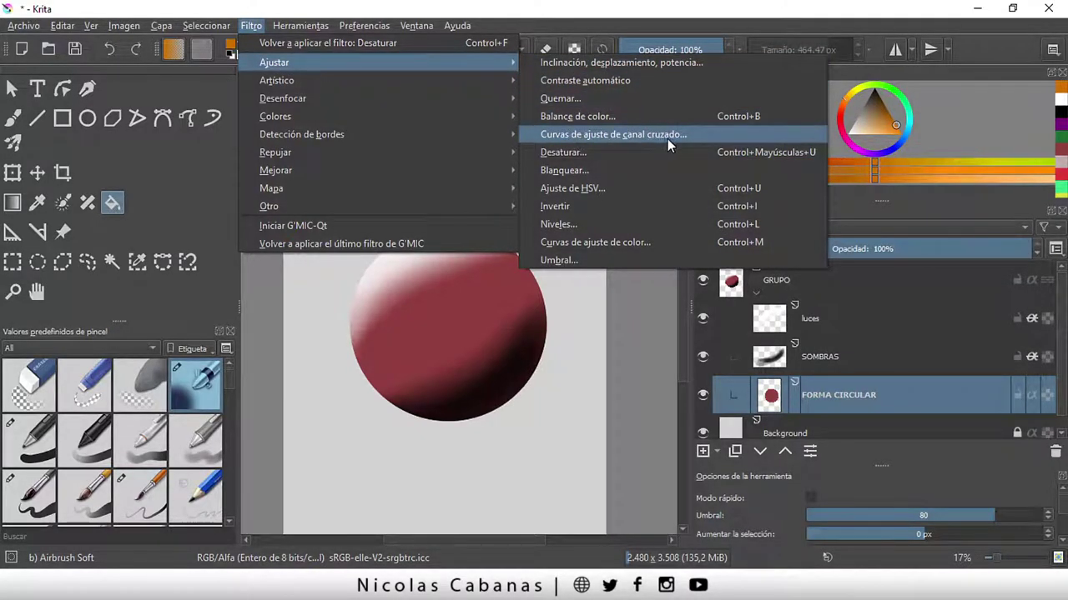
left_click(695, 134)
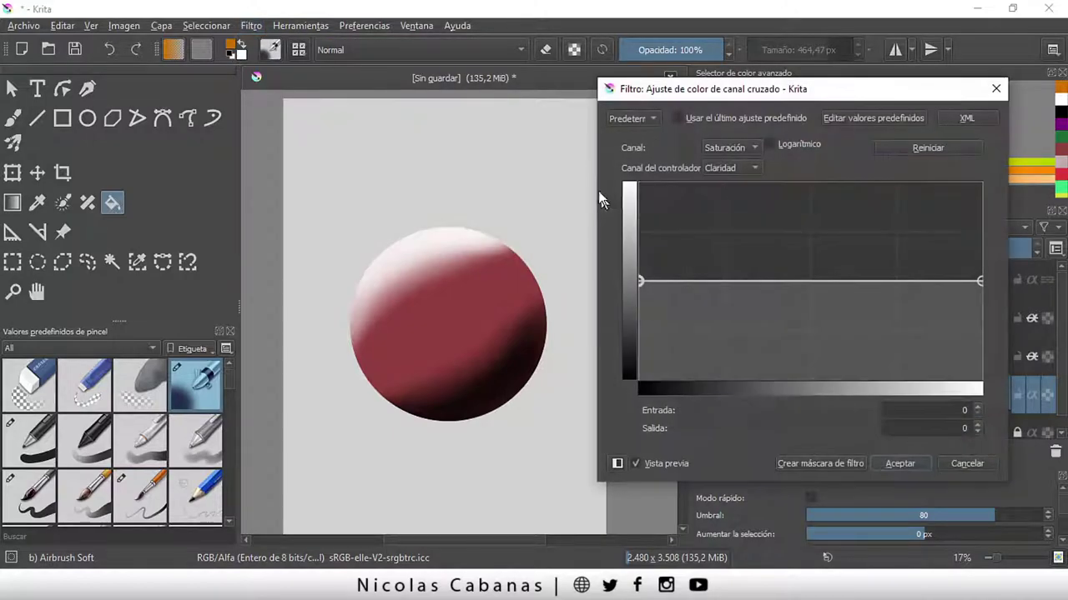
left_click(996, 88)
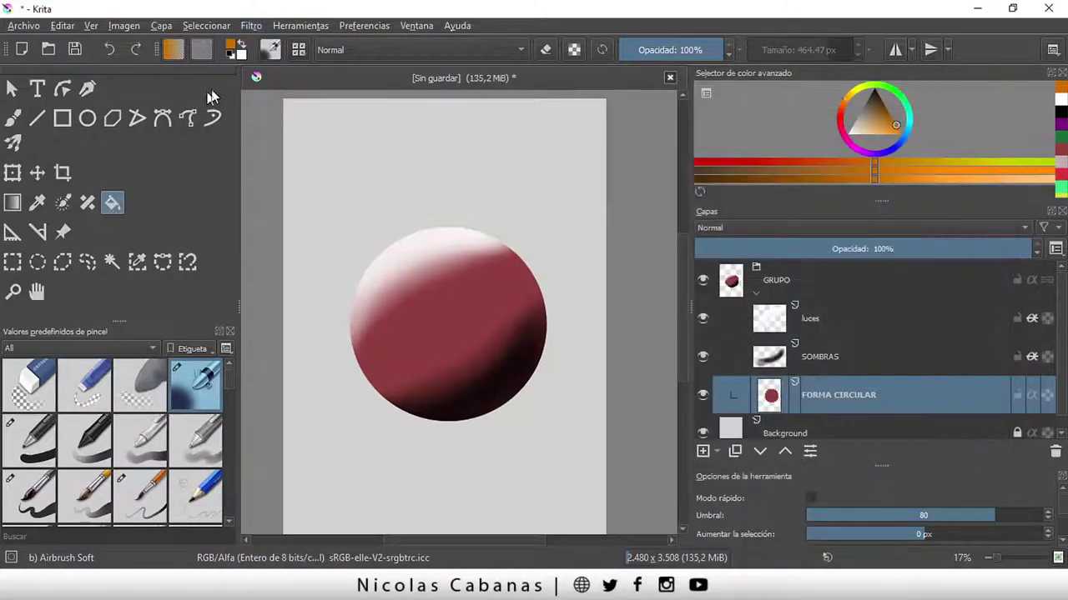
left_click(251, 26)
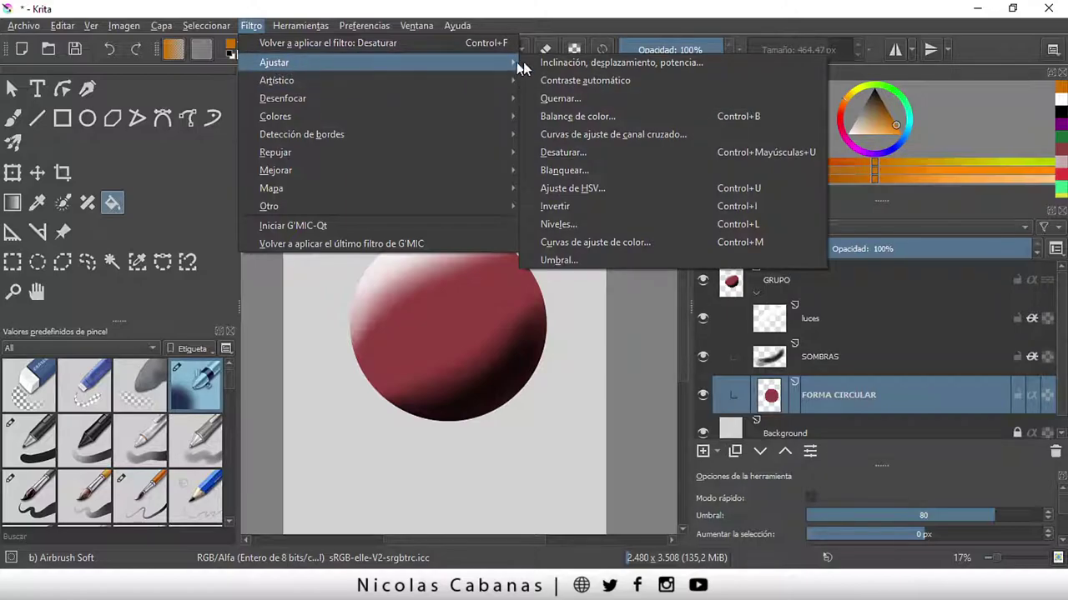
mouse_move(274, 62)
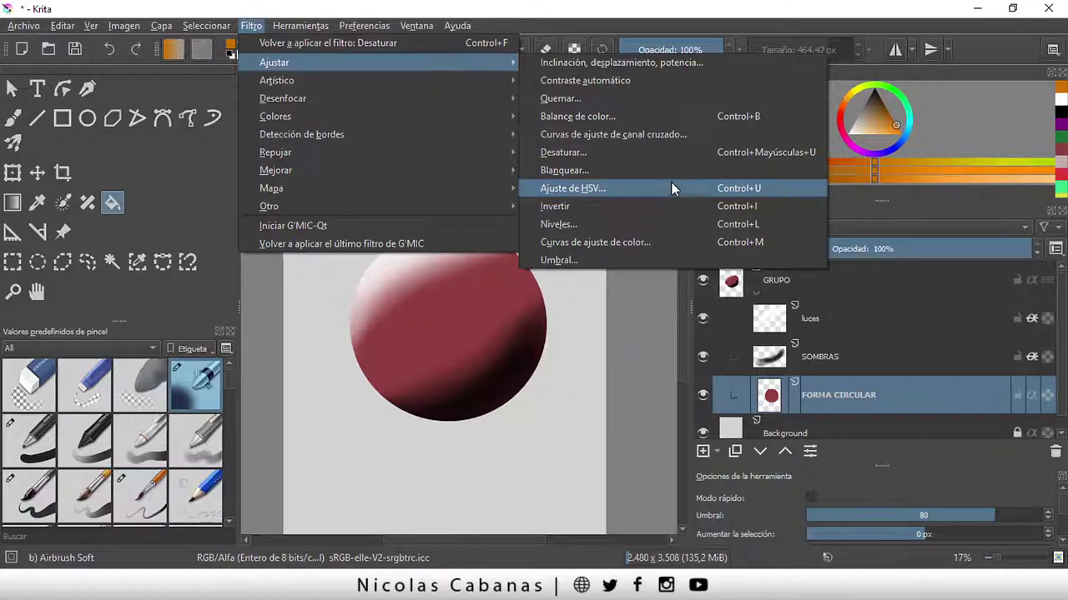
- Open the HSV/HSL adjustment filter and move its dialog away from the sphere
left_click(645, 190)
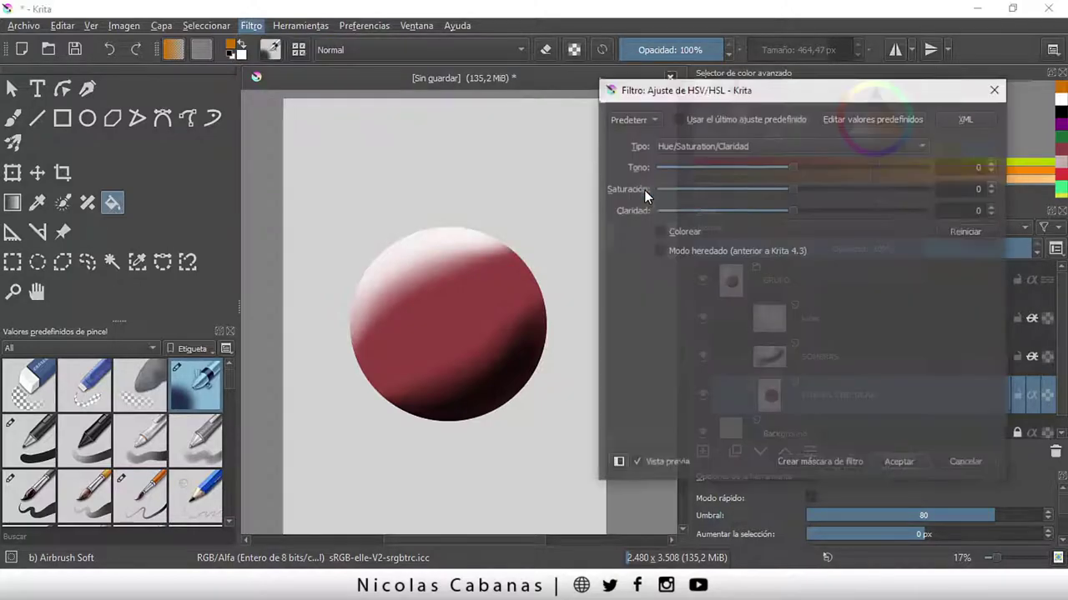
left_click_drag(726, 100, 689, 99)
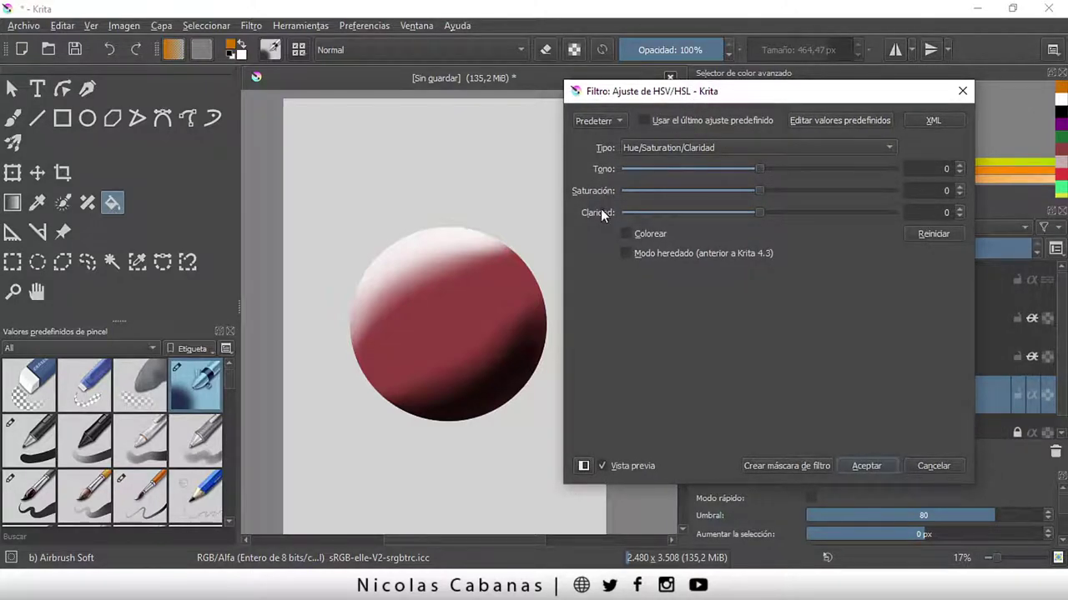
mouse_move(671, 94)
left_mouse_down()
mouse_move(214, 123)
mouse_move(729, 53)
left_mouse_up()
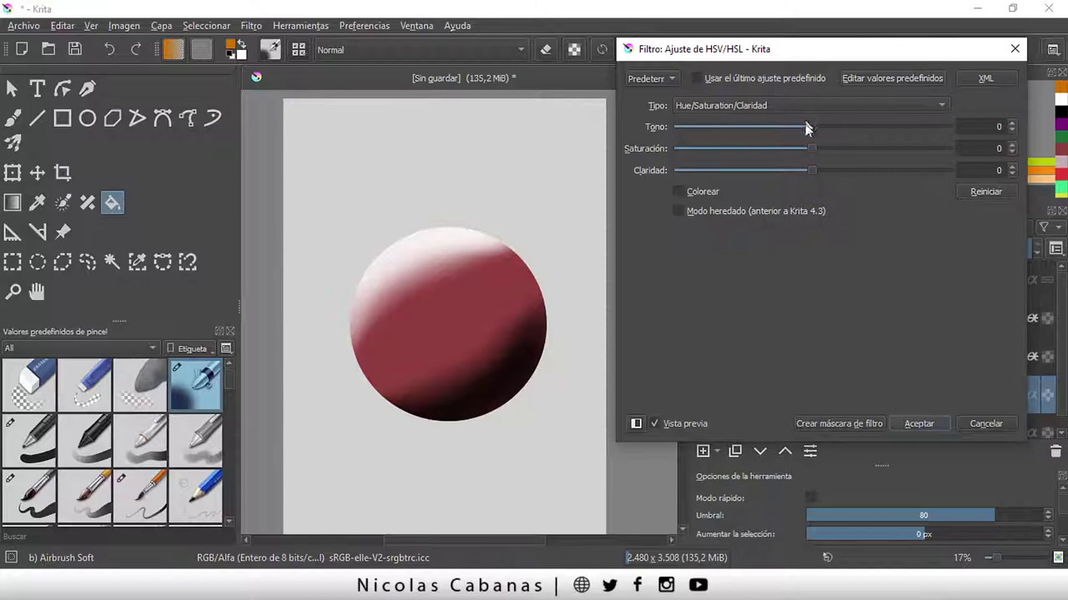
- Adjust the hue with slider and spin box to -151, previewing the sphere blue
left_click_drag(810, 125, 787, 126)
left_click_drag(768, 127, 789, 126)
left_click(1011, 123)
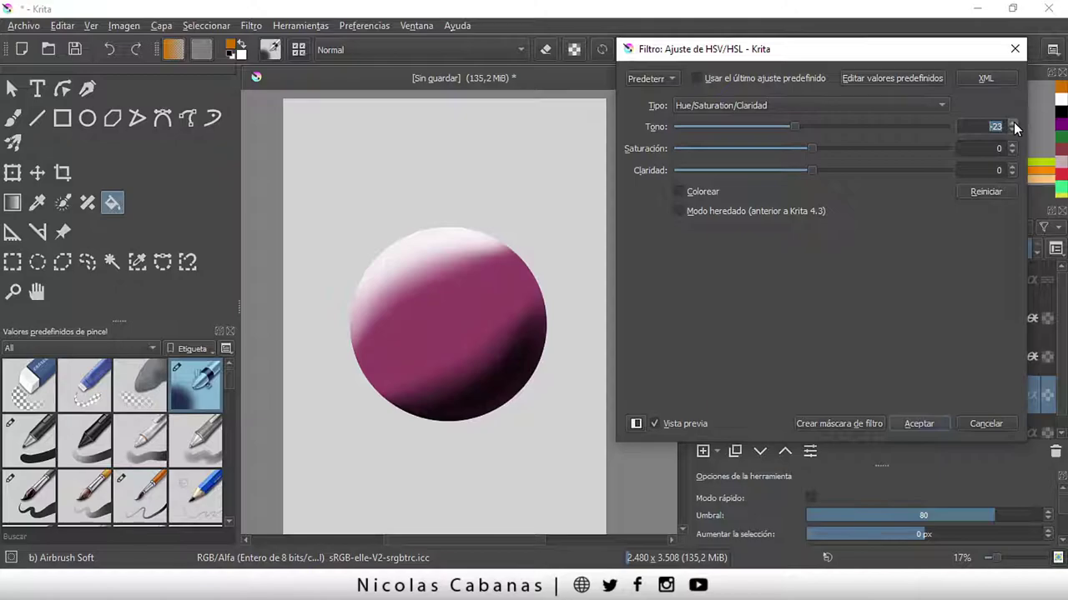
left_click(1012, 123)
left_click(1013, 122)
left_click(1012, 123)
left_click(1012, 122)
left_click(994, 124)
type("0")
left_click_drag(806, 125, 697, 125)
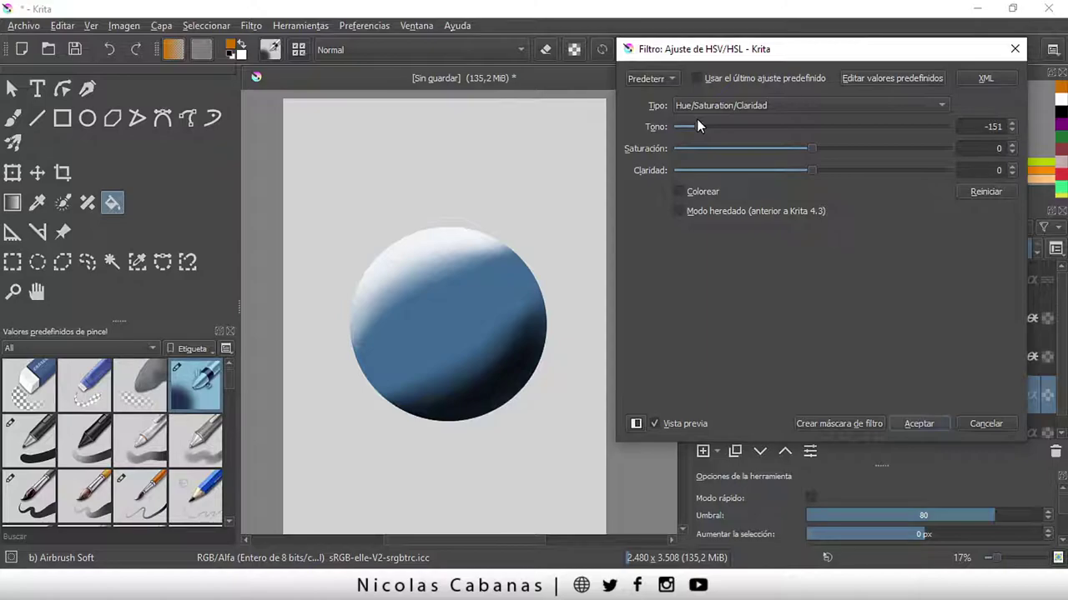
- Experiment with the hue, saturation and lightness sliders on the sphere
left_click_drag(694, 122, 690, 123)
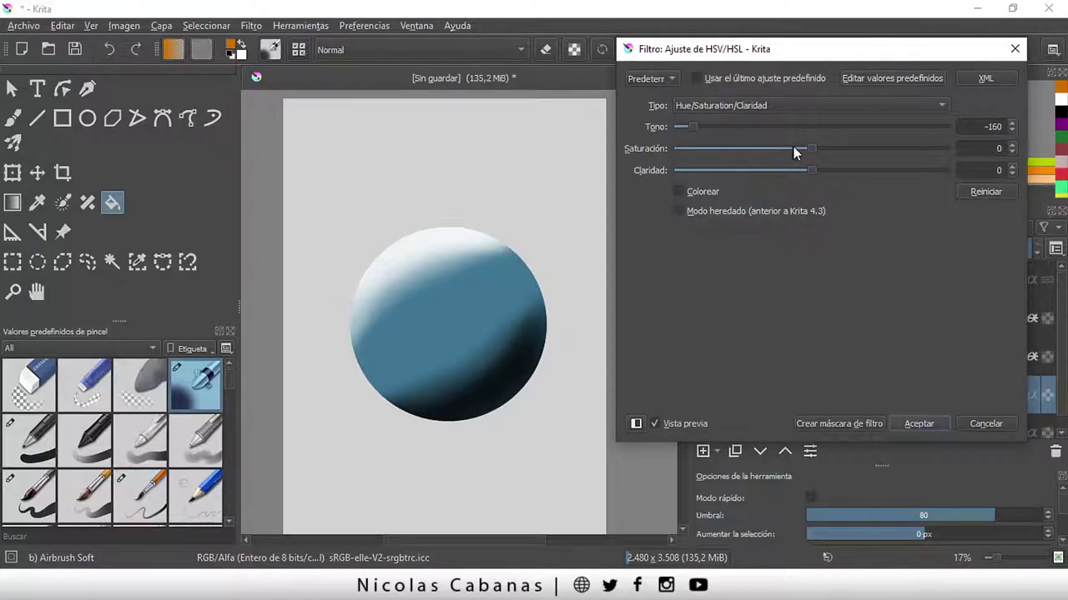
left_click_drag(813, 149, 945, 149)
left_click_drag(937, 143, 676, 151)
mouse_move(813, 170)
left_mouse_down()
mouse_move(864, 164)
mouse_move(777, 168)
left_mouse_up()
- Reset the values, set saturation to -100 and apply the filter
left_click(985, 194)
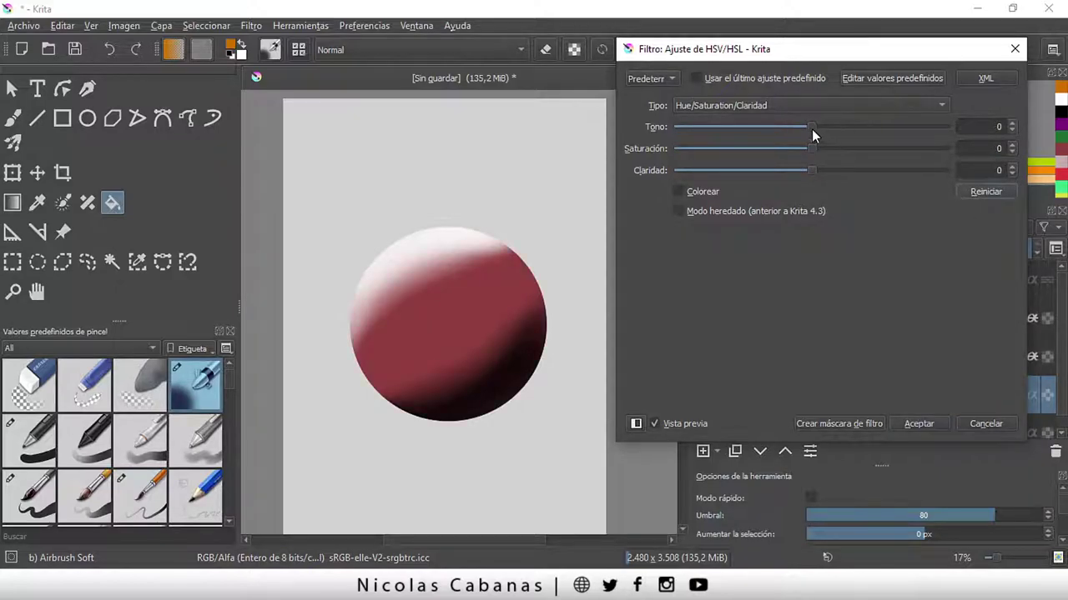
mouse_move(810, 149)
left_mouse_down()
mouse_move(669, 149)
mouse_move(634, 192)
left_mouse_up()
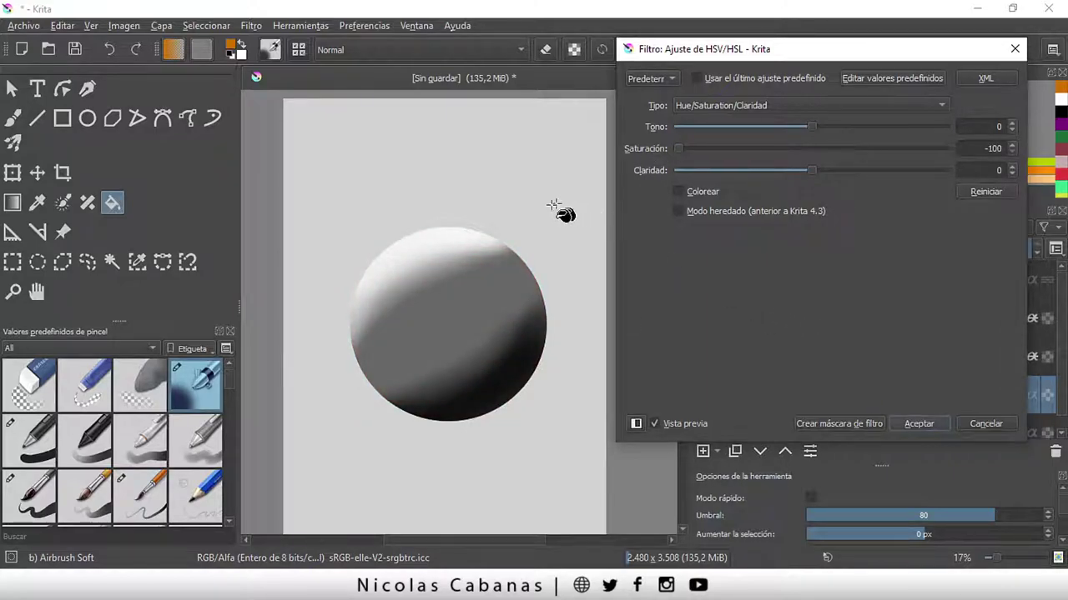
left_click(922, 423)
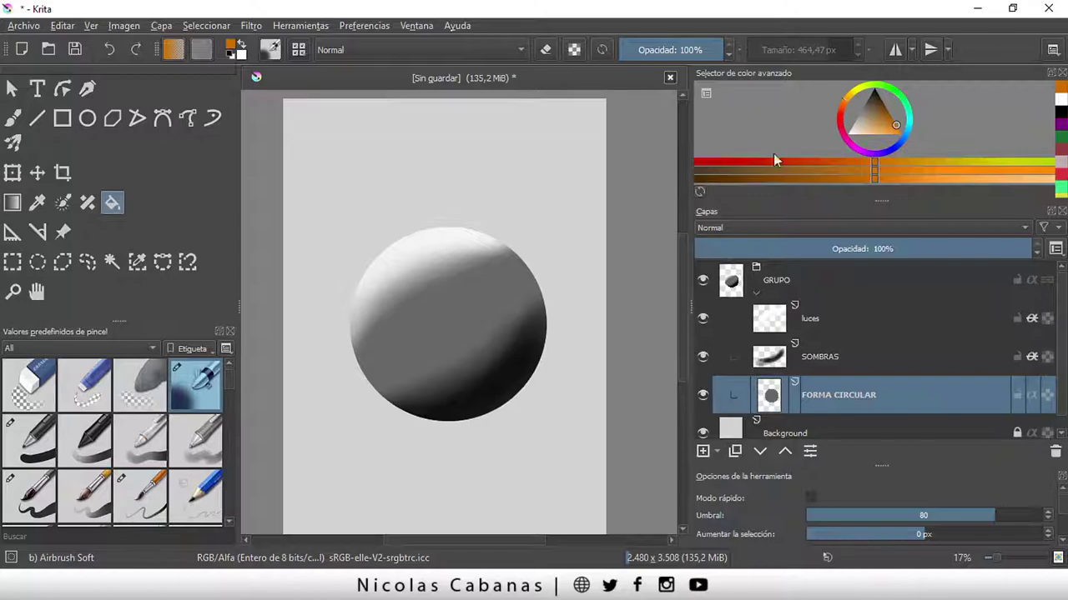
- Choose red, try filling the grey sphere, undo it, and reopen the adjustment filters
left_click(842, 113)
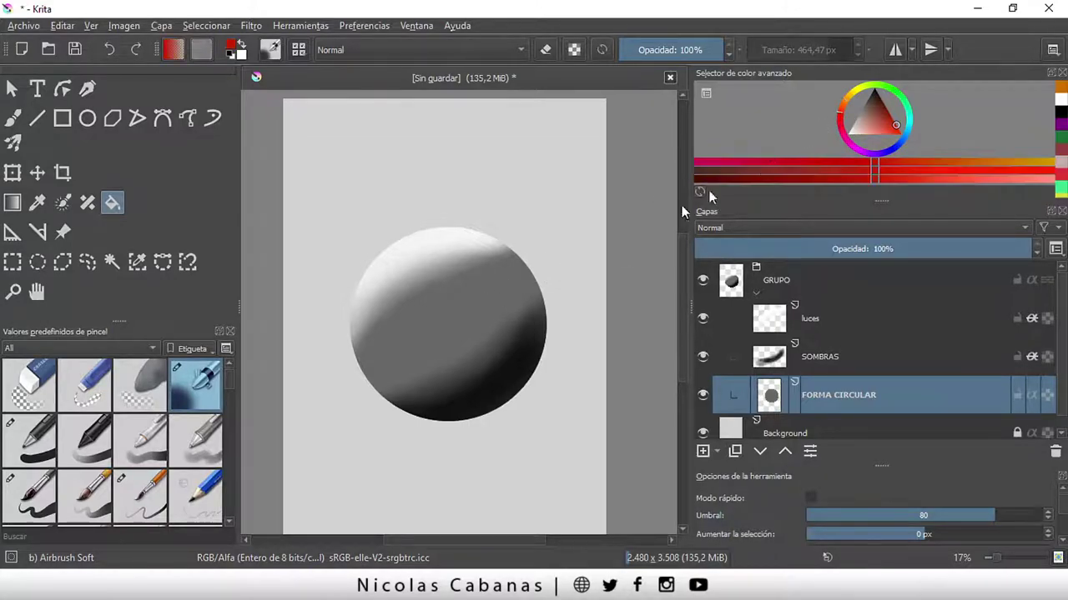
left_click(490, 306)
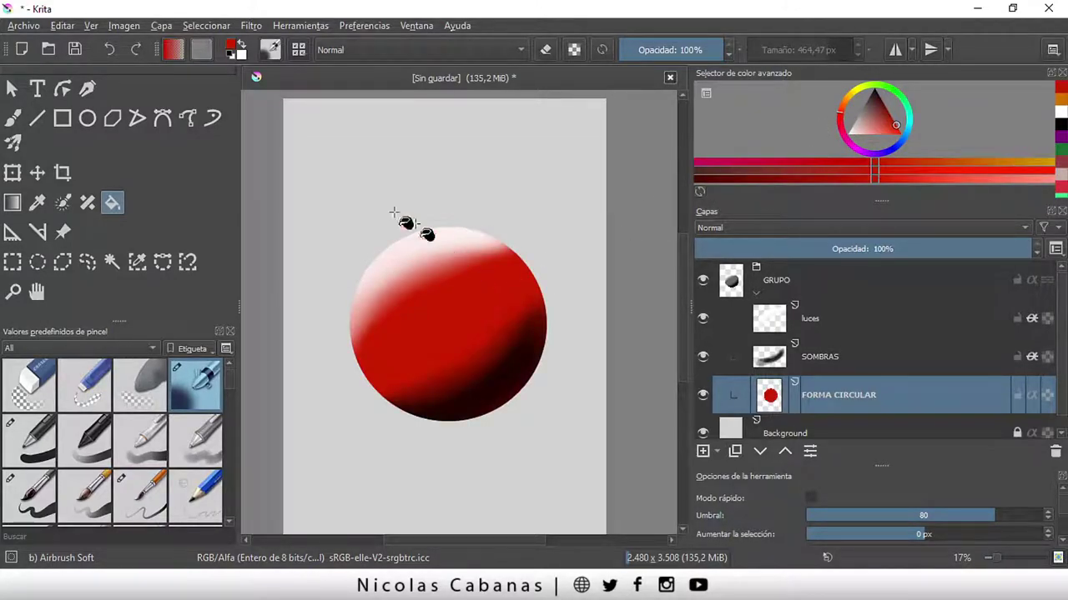
left_click(111, 50)
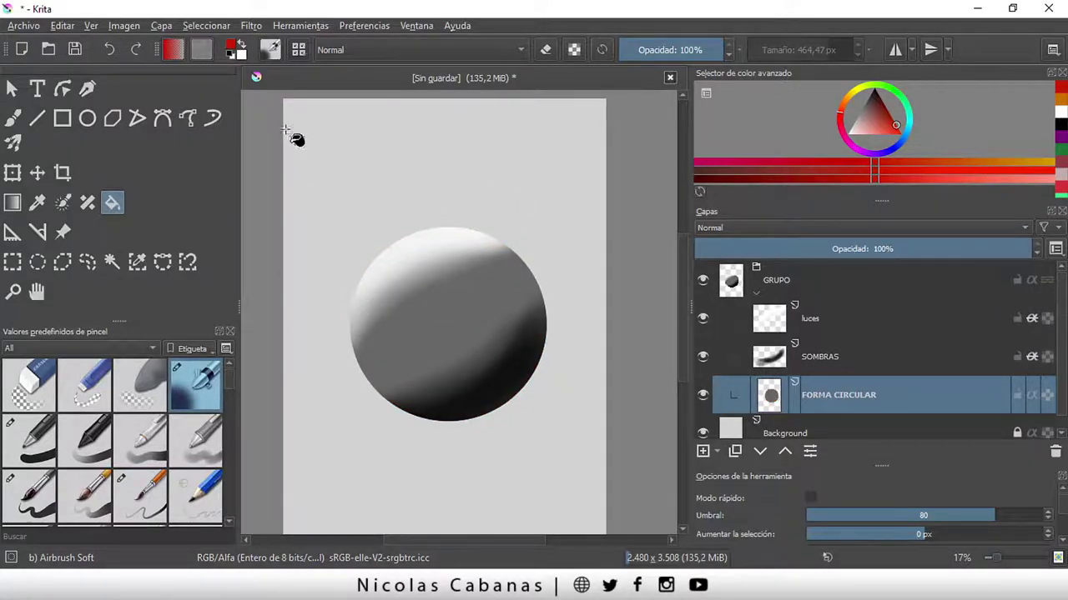
left_click(249, 27)
mouse_move(400, 63)
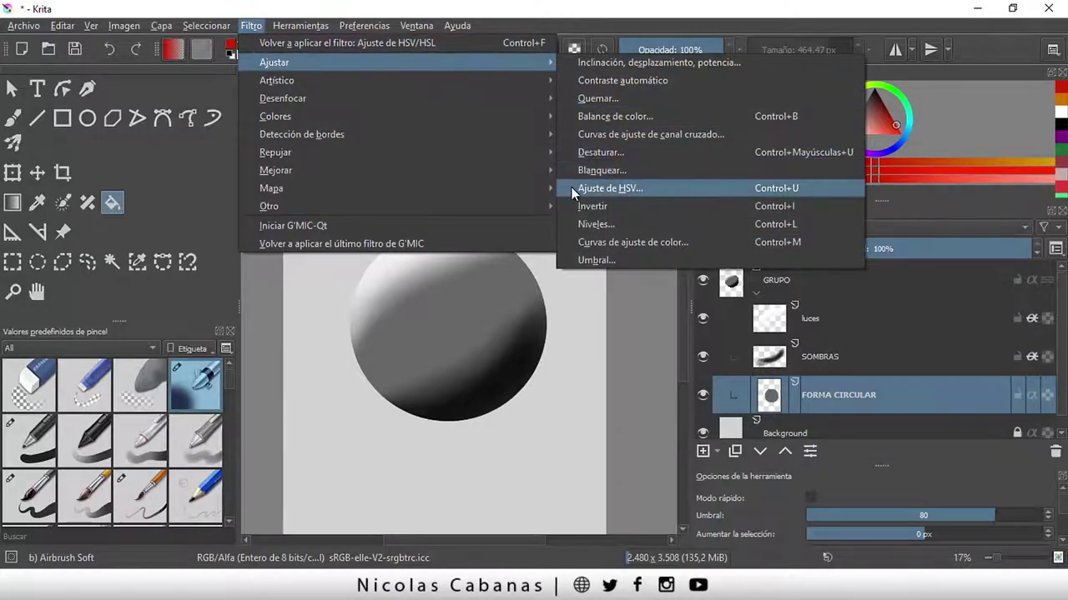
- Open the HSV/HSL adjustment again and turn on Colorize
left_click(695, 190)
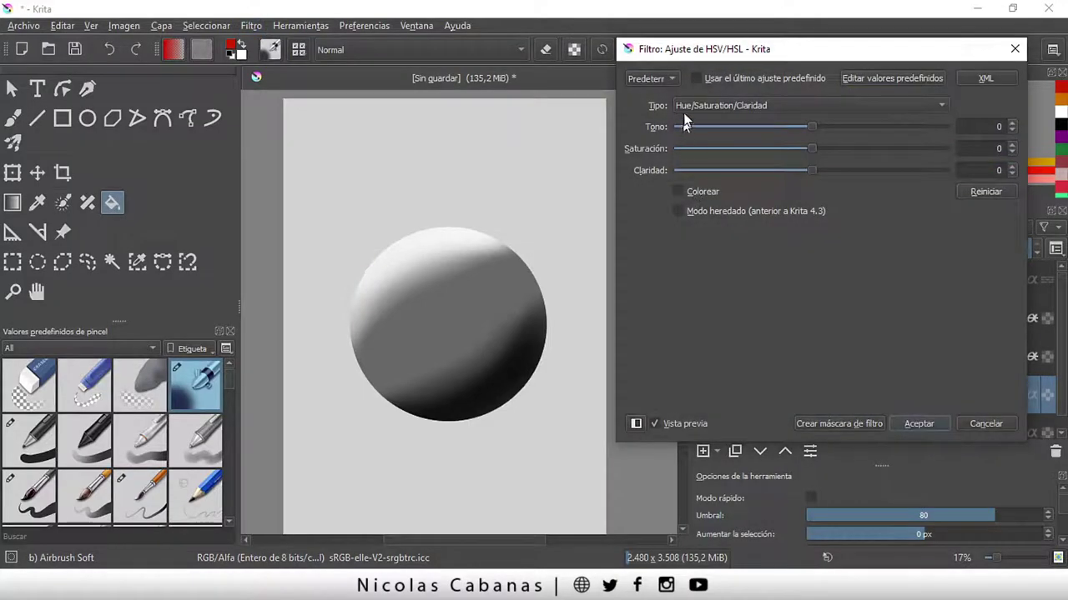
left_click_drag(699, 54, 690, 66)
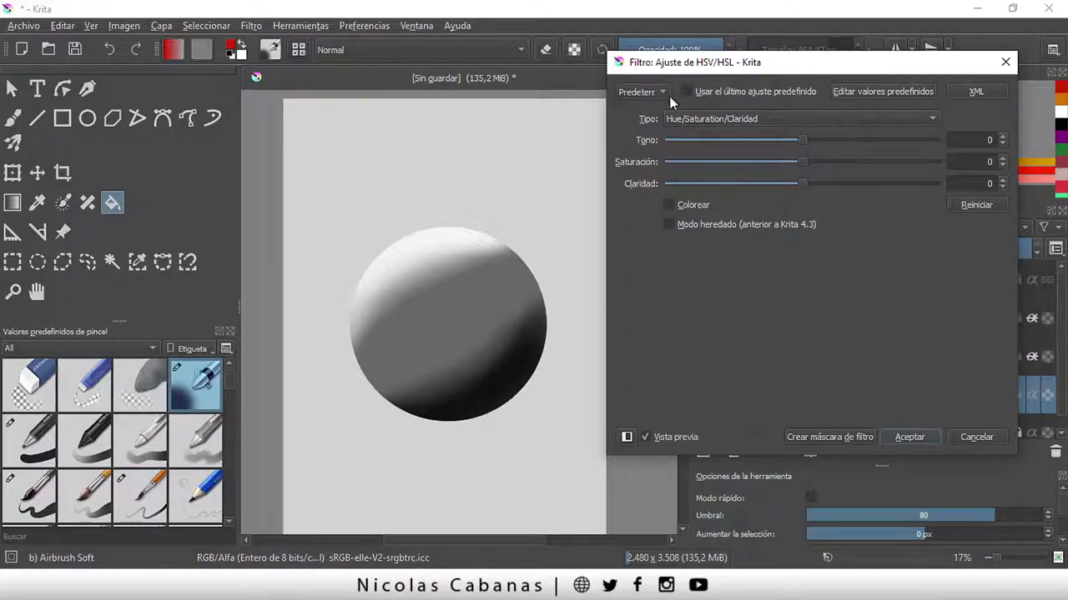
left_click(670, 206)
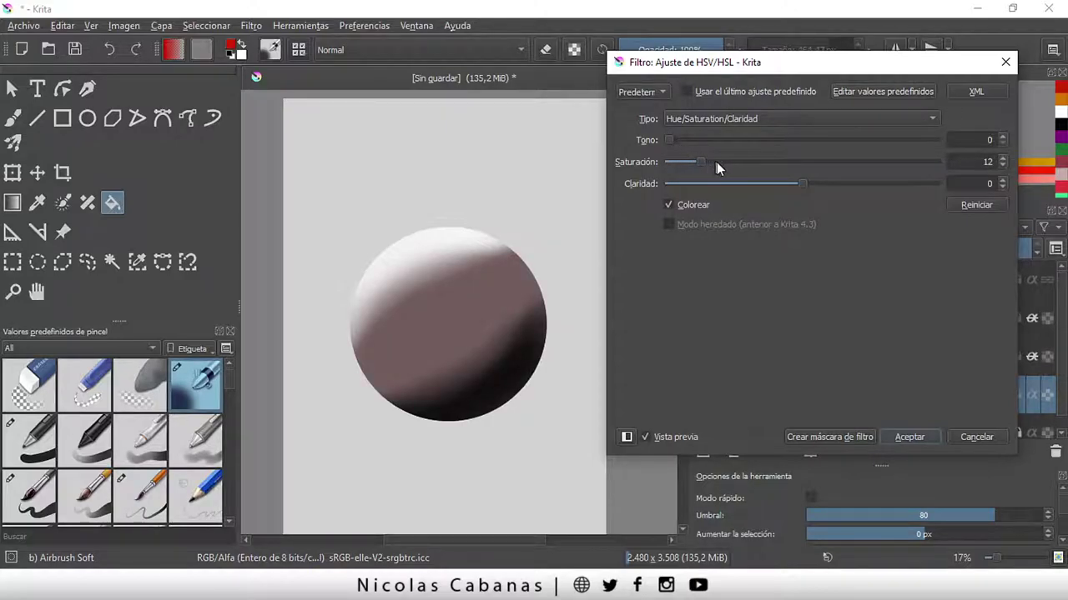
- Set colorize saturation 62 and hue 31, then apply for an orange-brown sphere
left_click_drag(717, 162, 752, 161)
left_click_drag(681, 140, 714, 140)
left_click(752, 162)
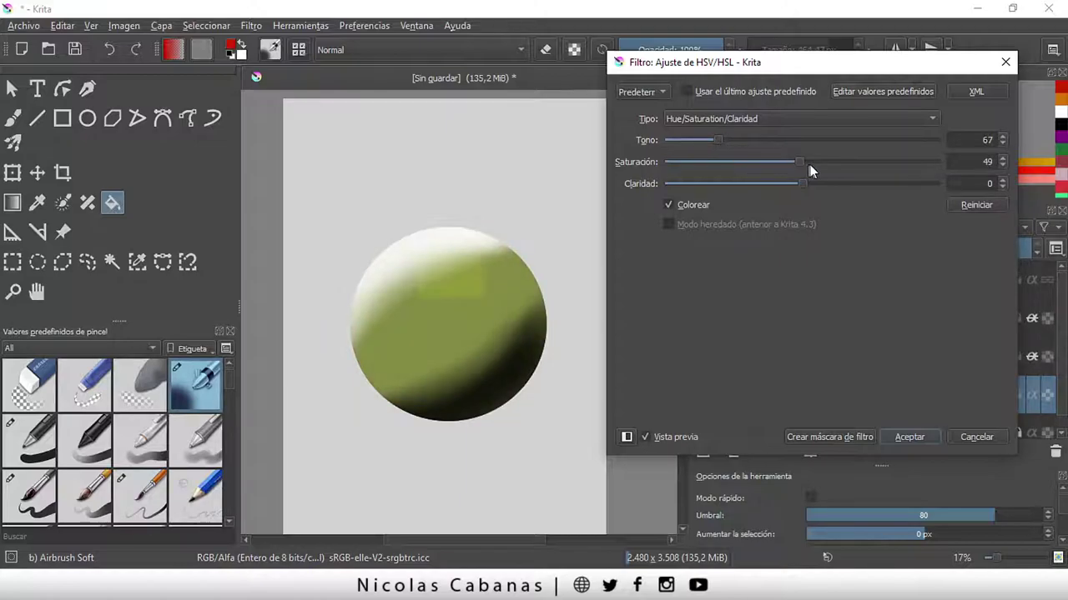
left_click_drag(785, 164, 834, 162)
left_click_drag(722, 142, 703, 140)
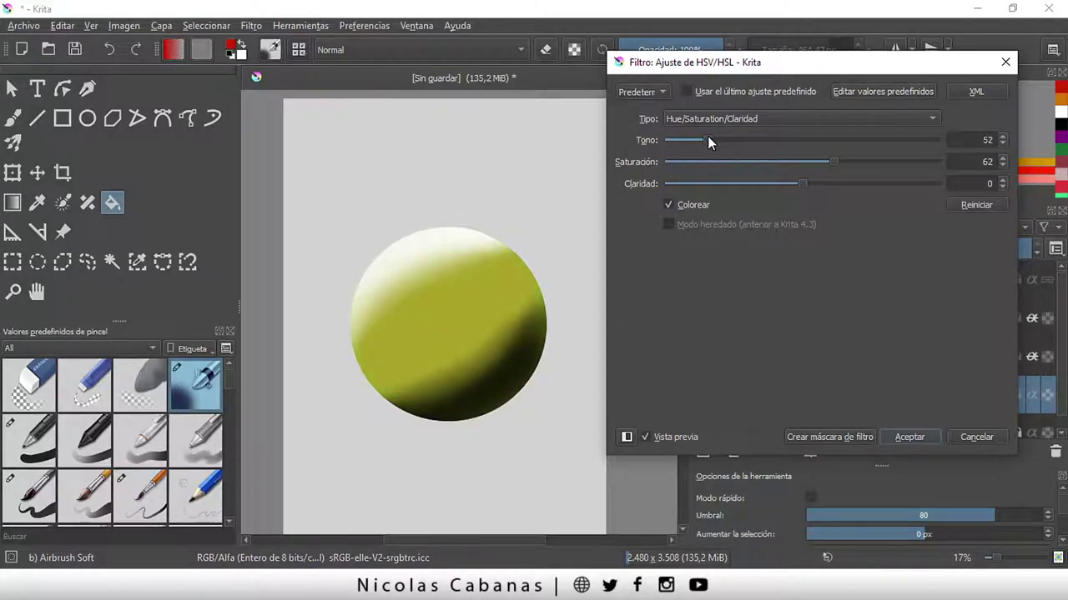
left_click(669, 204)
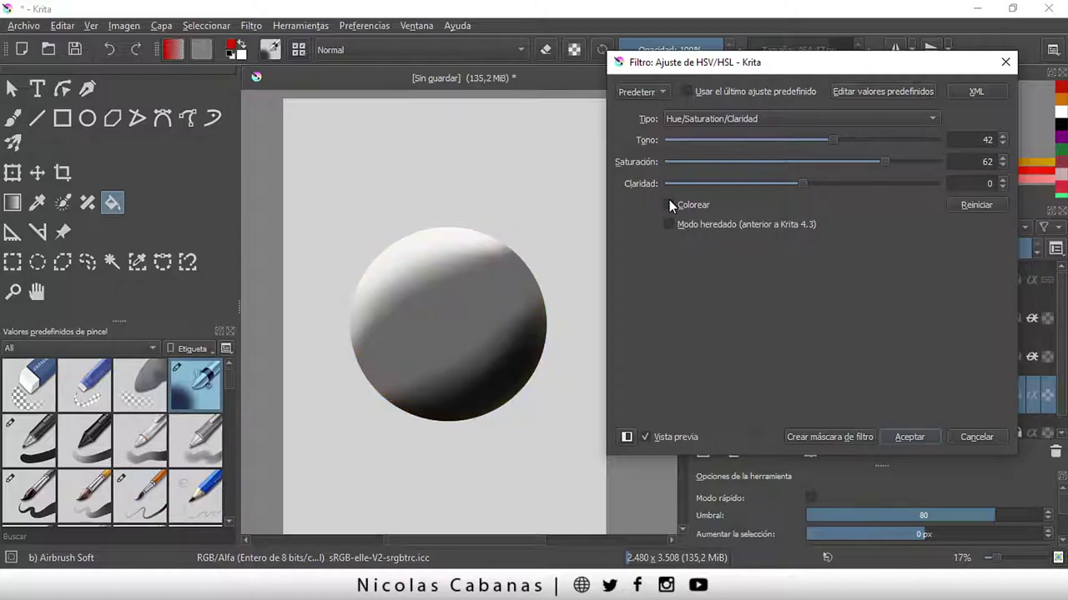
left_click(669, 204)
left_click_drag(696, 142, 687, 141)
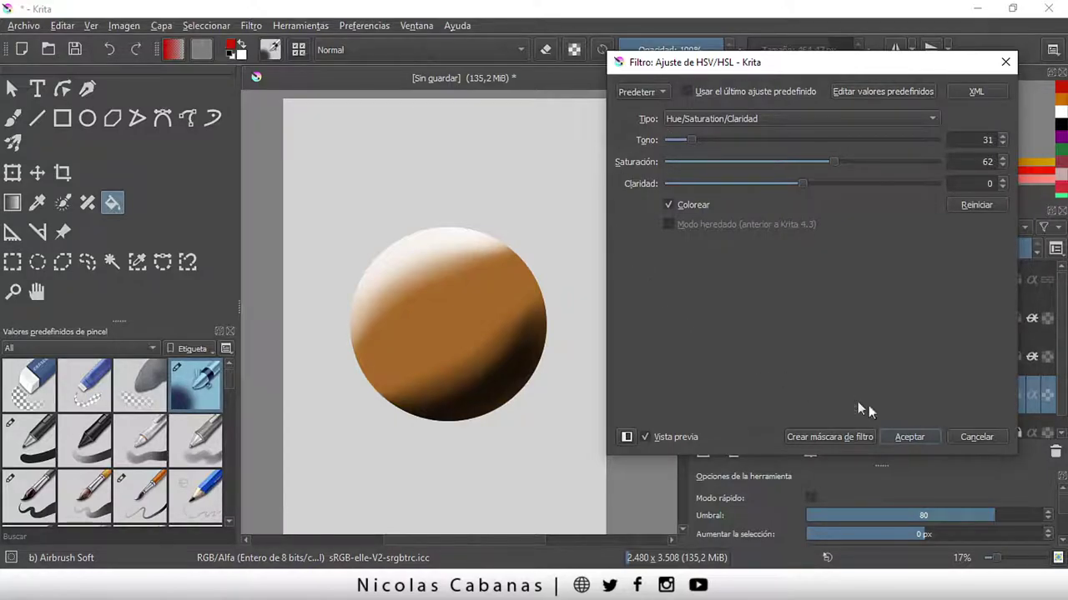
left_click(909, 436)
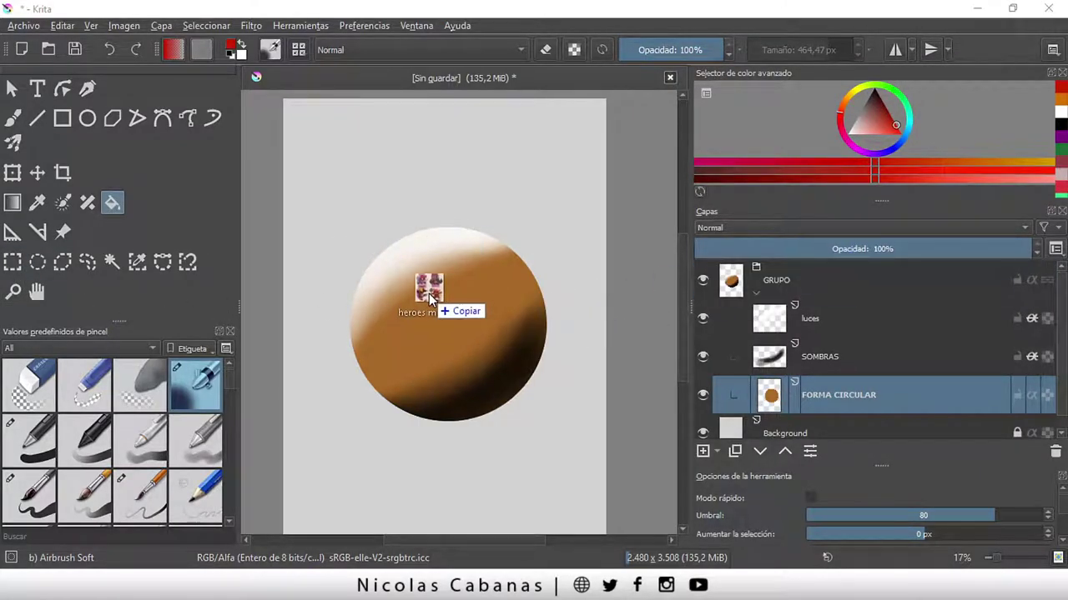
- Insert heroes mini.jpg as a new layer above GRUPO and enlarge it over the upper-left
left_click_drag(1001, 275, 422, 301)
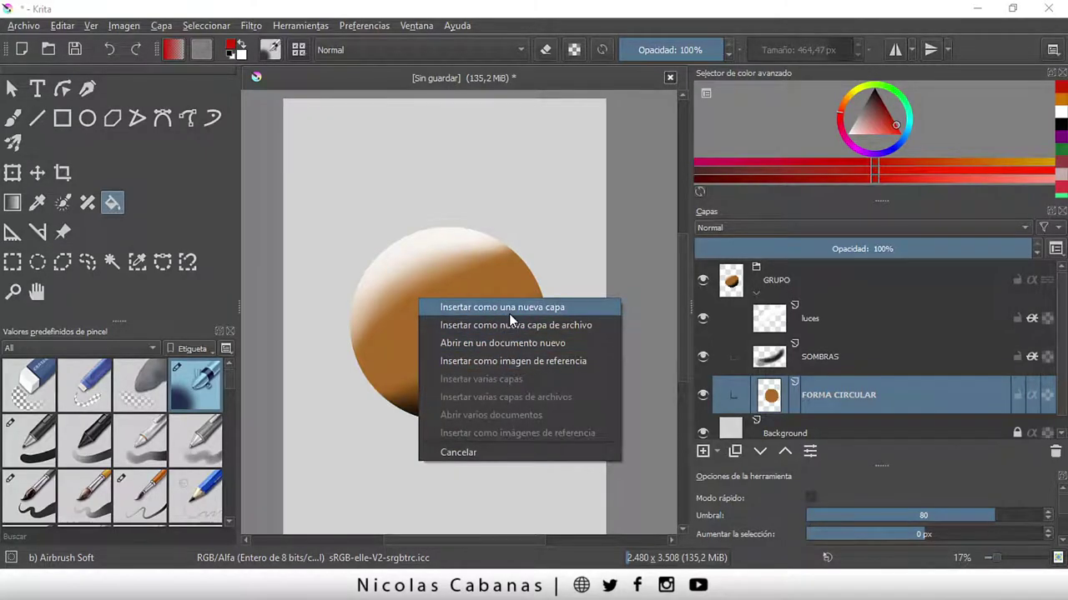
left_click(579, 313)
mouse_move(834, 392)
left_mouse_down()
mouse_move(843, 326)
mouse_move(840, 363)
left_mouse_up()
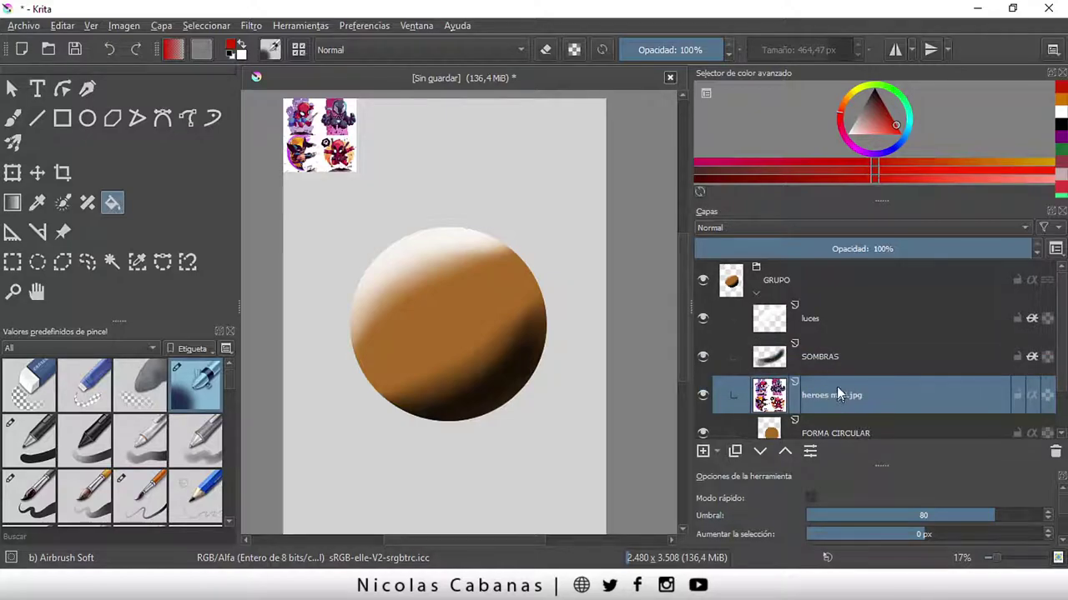
mouse_move(832, 399)
left_mouse_down()
mouse_move(843, 280)
mouse_move(933, 268)
left_mouse_up()
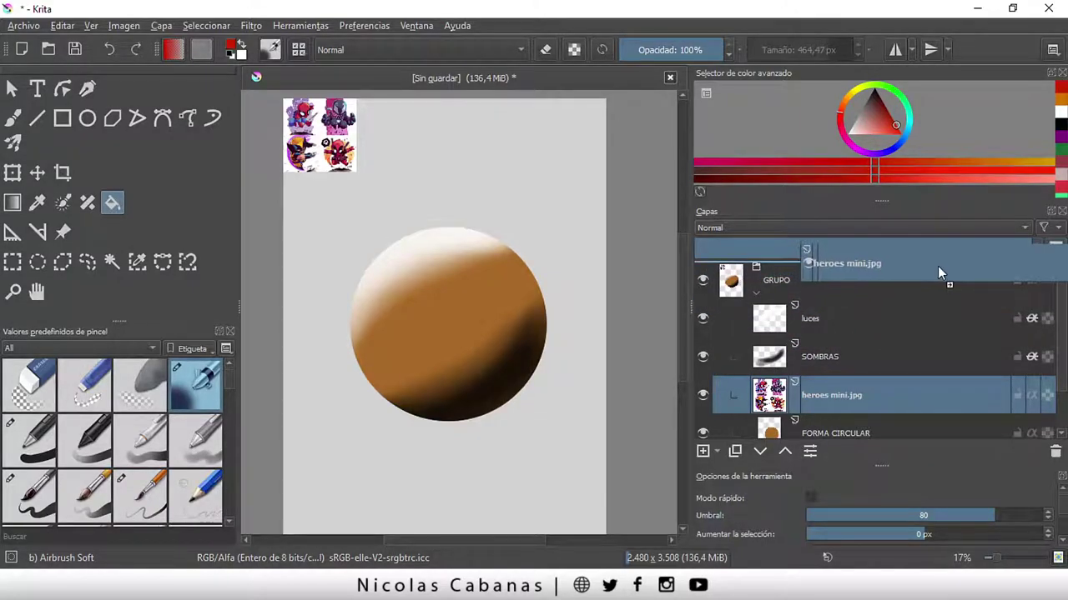
left_click_drag(934, 267, 938, 271)
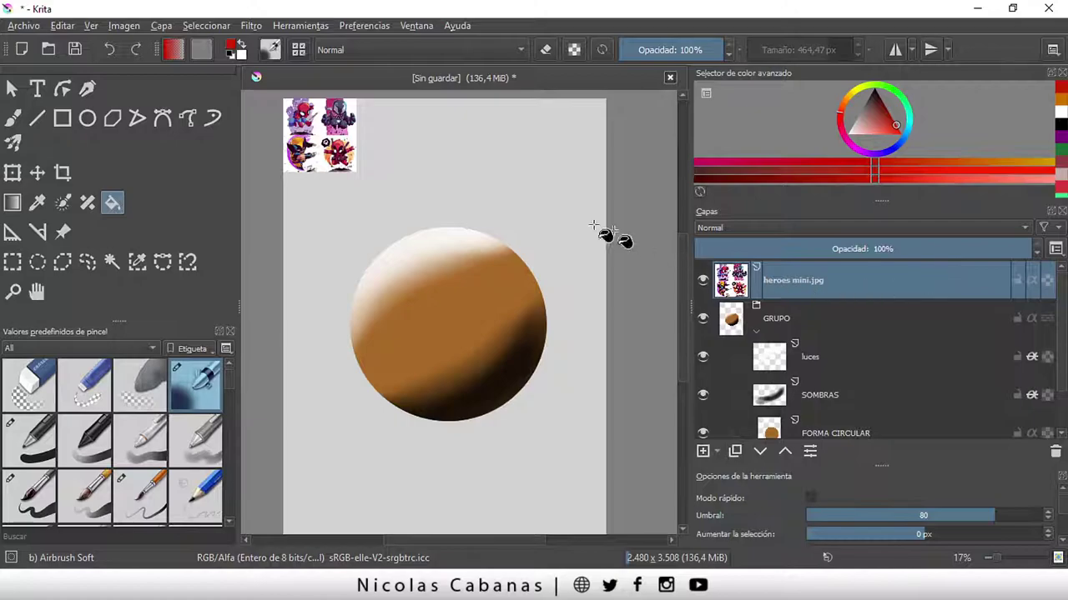
left_click(13, 173)
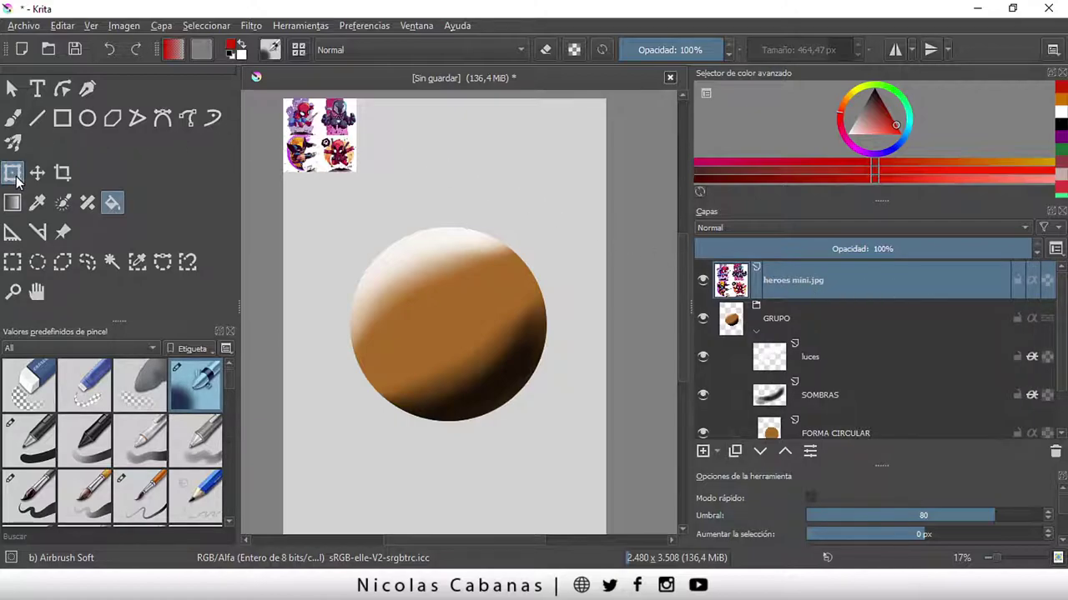
left_click_drag(359, 173, 515, 372)
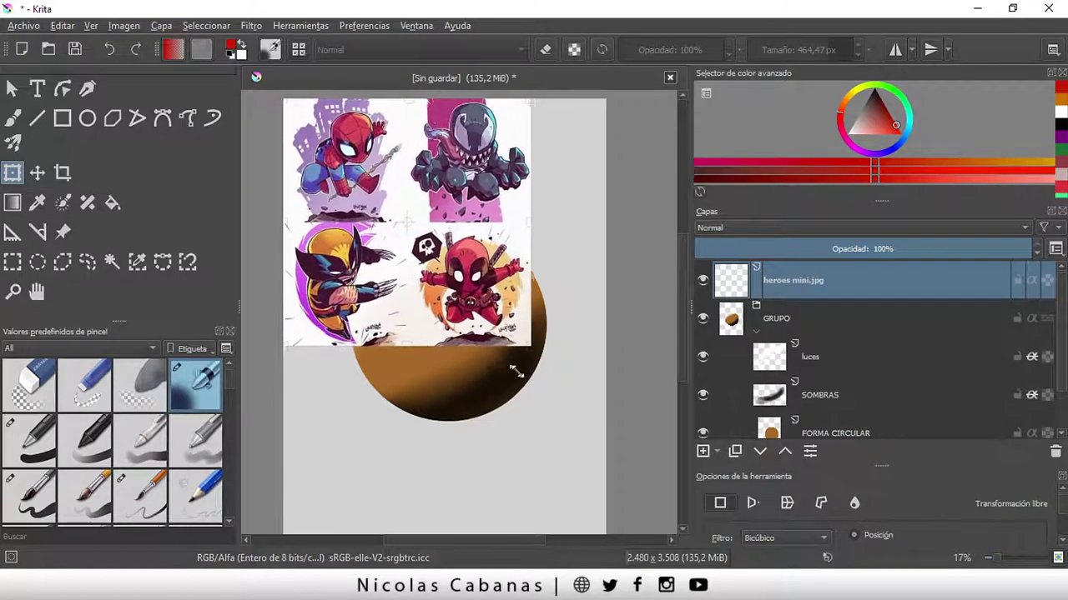
- Commit the enlarged image and open the HSV/HSL adjustment for it
key("Return")
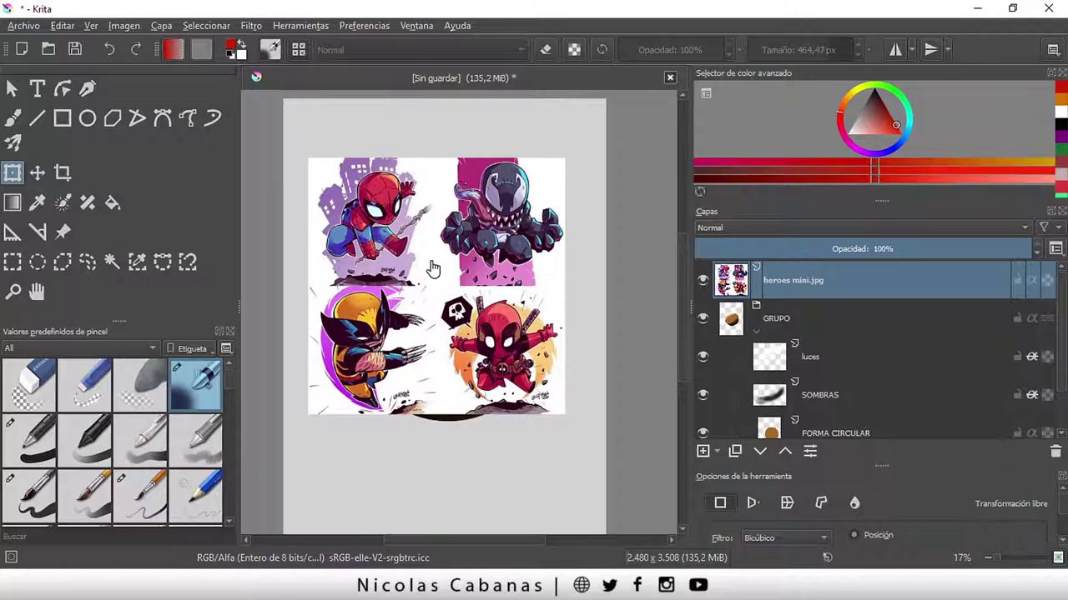
scroll(435, 267, "up", 1, "ctrl")
left_click(252, 26)
mouse_move(274, 63)
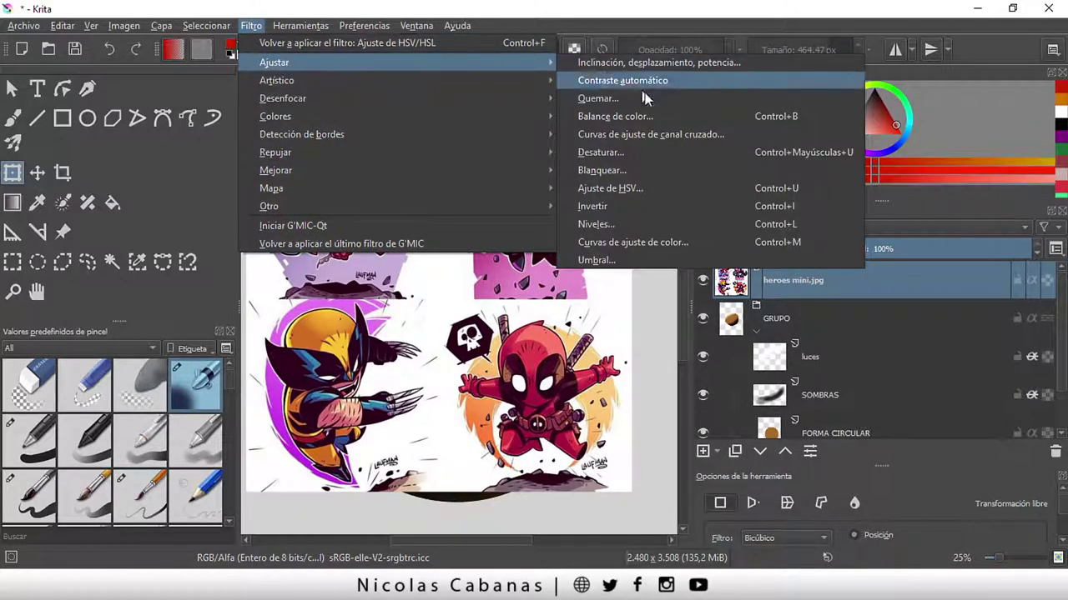
left_click(661, 189)
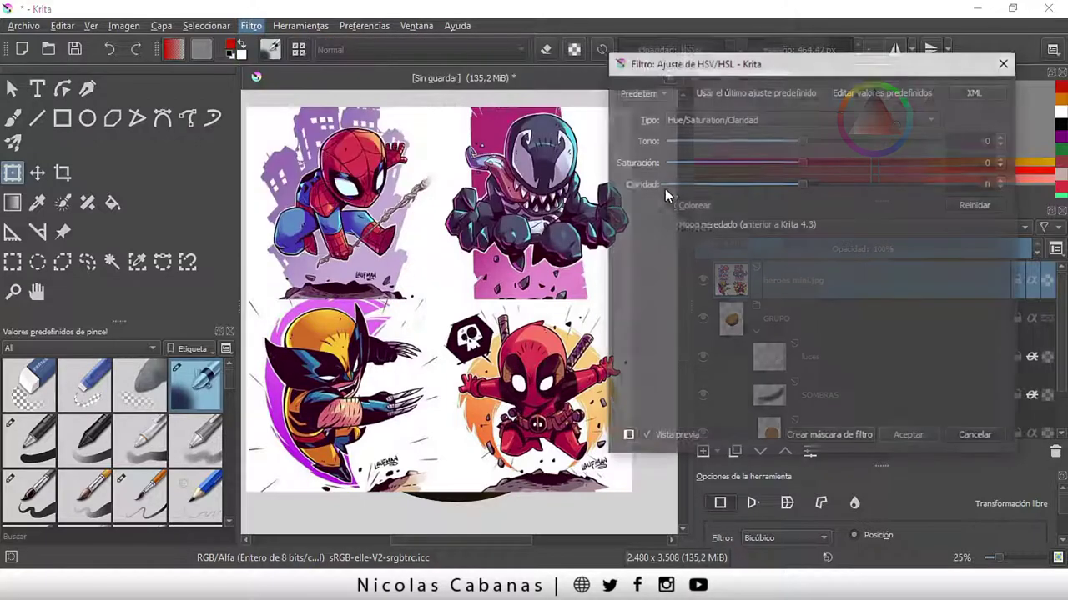
left_click_drag(703, 84, 735, 75)
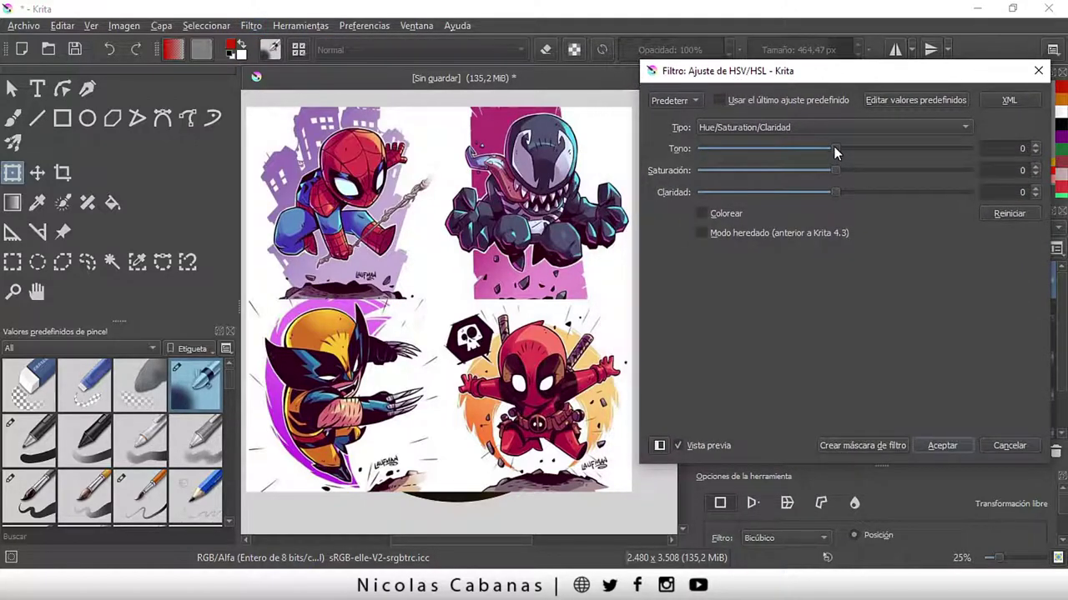
- Set hue -116 and saturation -100, then apply to make the heroes image greyscale
left_click_drag(833, 146, 747, 148)
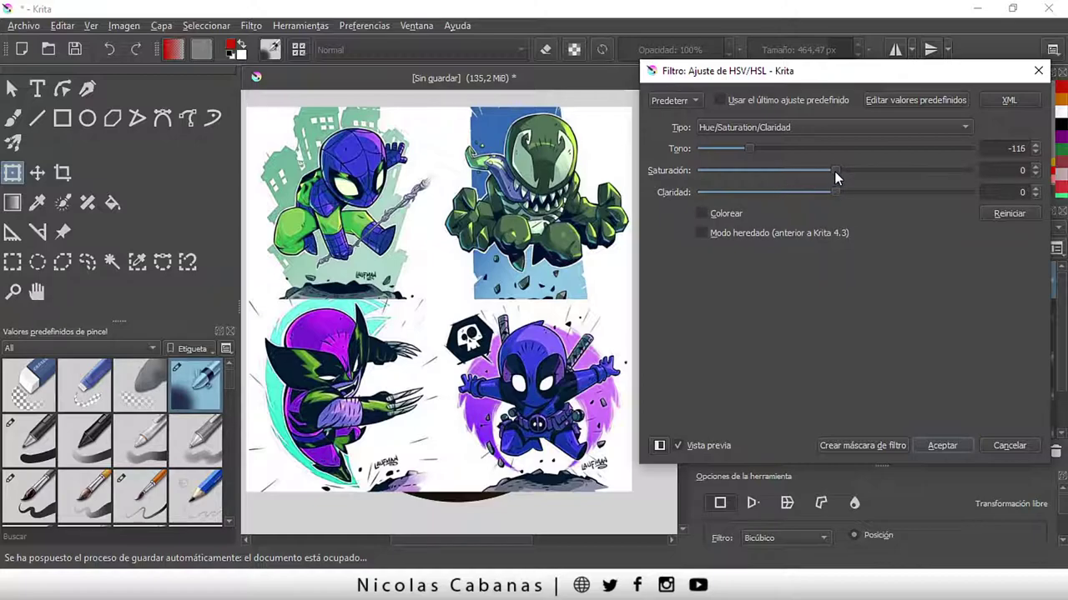
left_click_drag(834, 171, 701, 167)
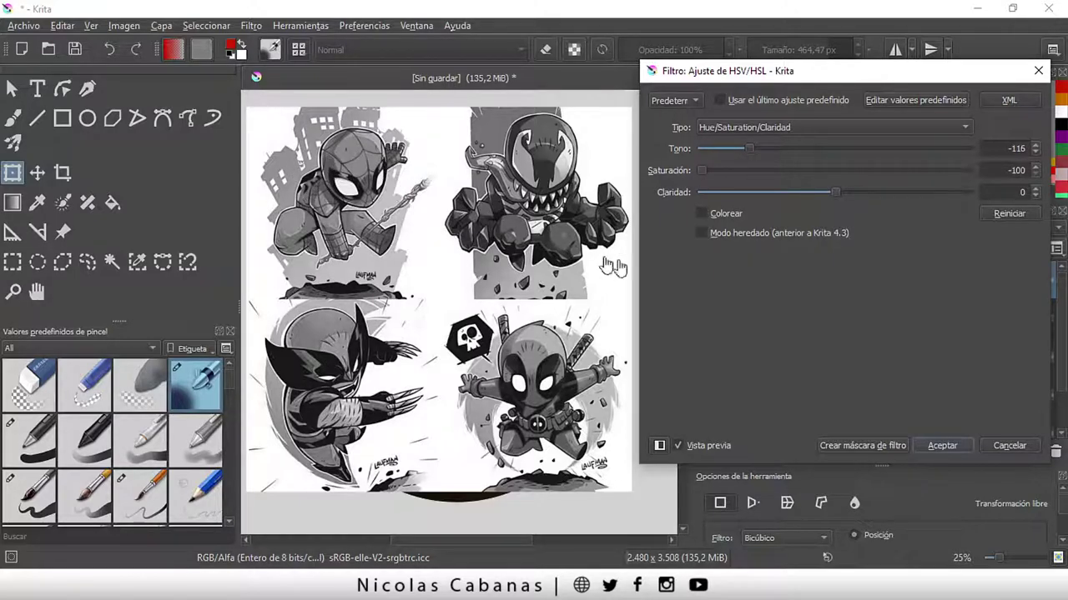
left_click(942, 445)
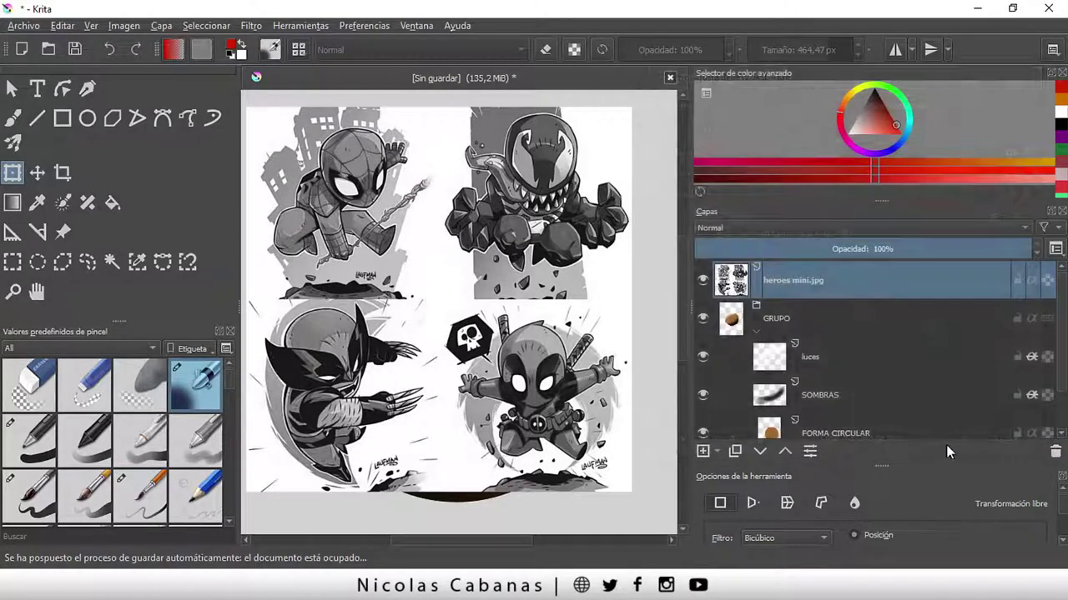
- Collapse and hide GRUPO, then put heroes mini.jpg into a new group Capa 7
left_click(756, 335)
left_click(702, 318)
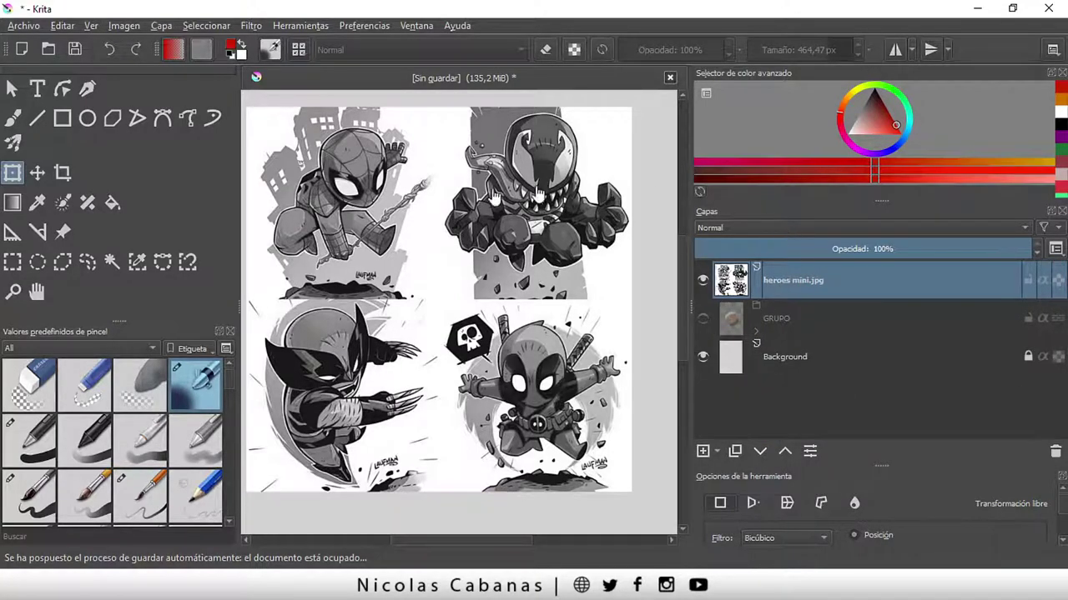
right_click(865, 279)
mouse_move(788, 248)
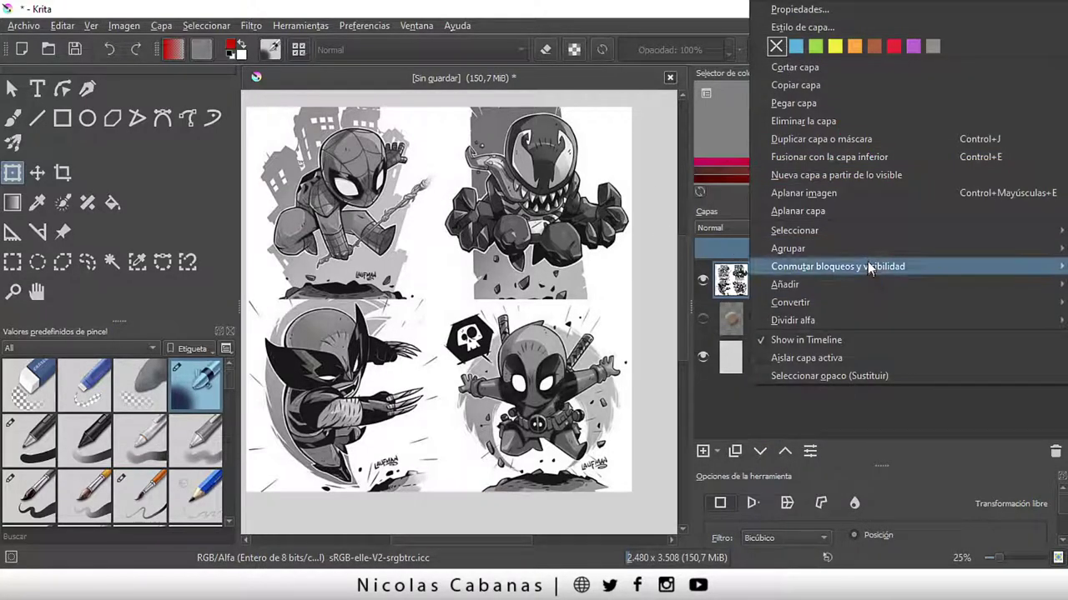
left_click(572, 249)
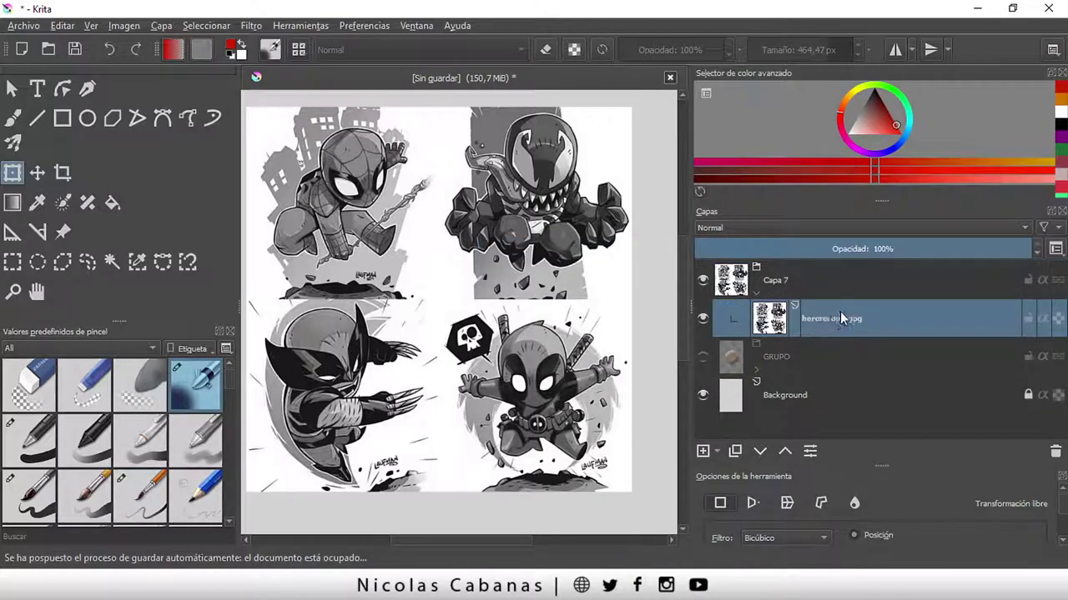
- Add an empty layer Capa 8 above it with inherit alpha enabled
left_click(702, 452)
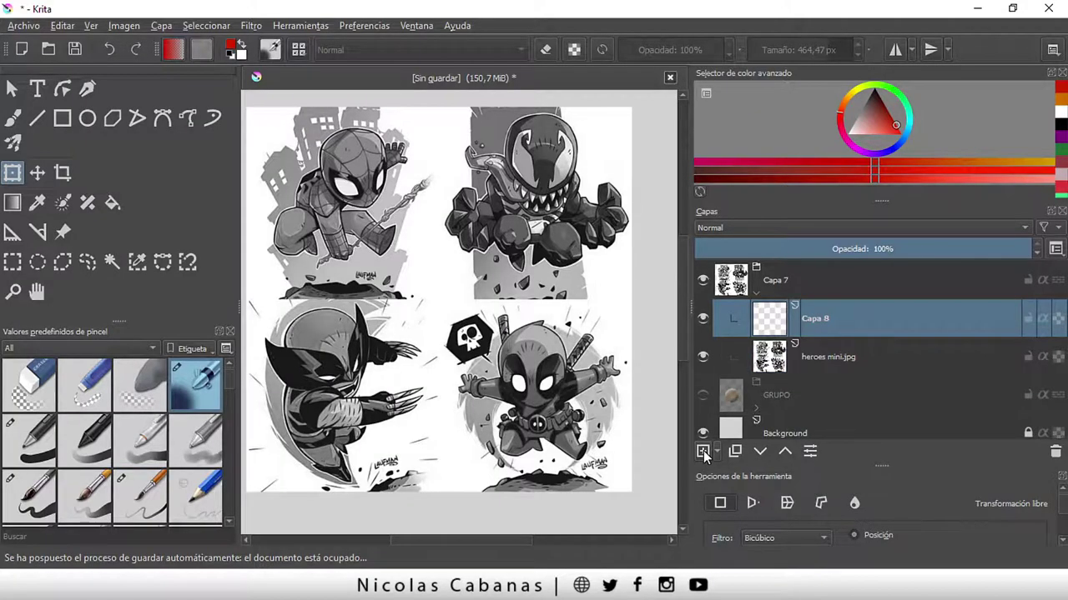
left_click(1032, 319)
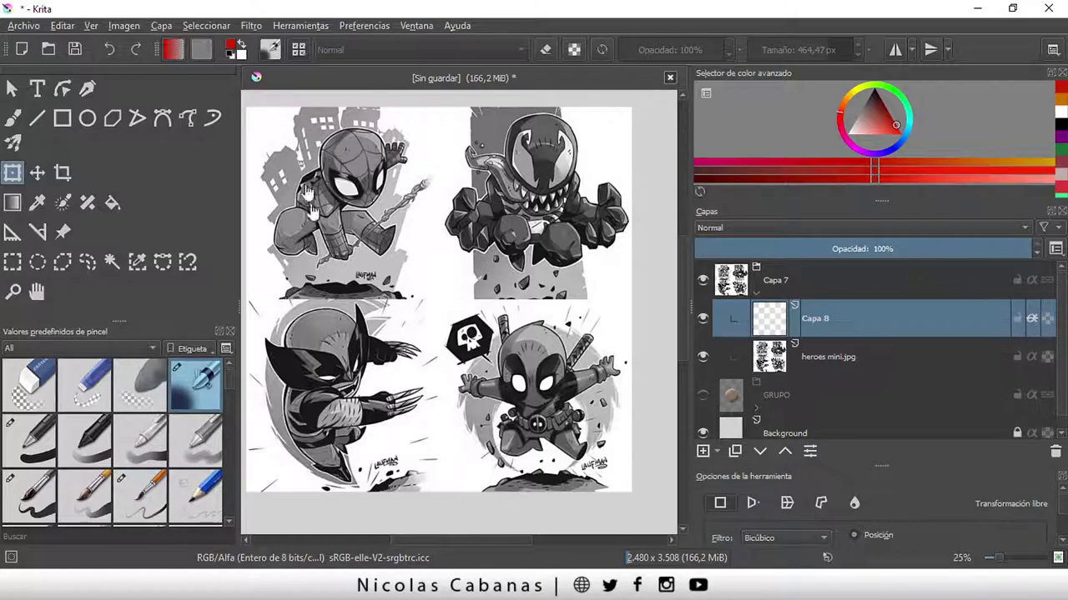
scroll(269, 395, "up", 1, "ctrl")
scroll(283, 397, "up", 1, "ctrl")
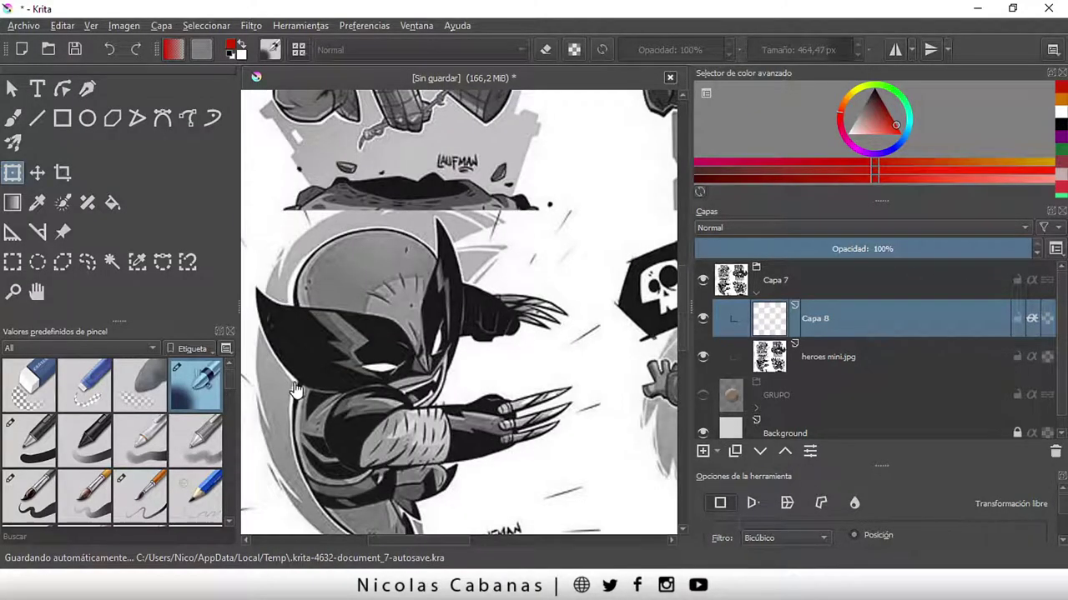
- Set up the Airbrush Soft brush at about 179 px, 15% opacity, in saturated yellow
scroll(299, 393, "up", 1, "ctrl")
left_click(12, 117)
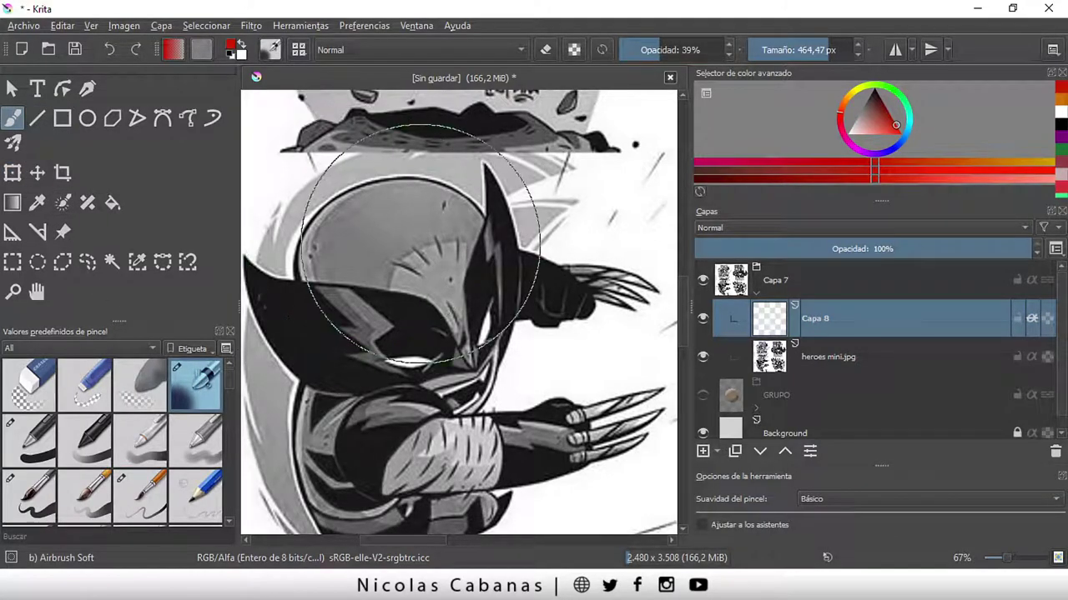
left_click(813, 52)
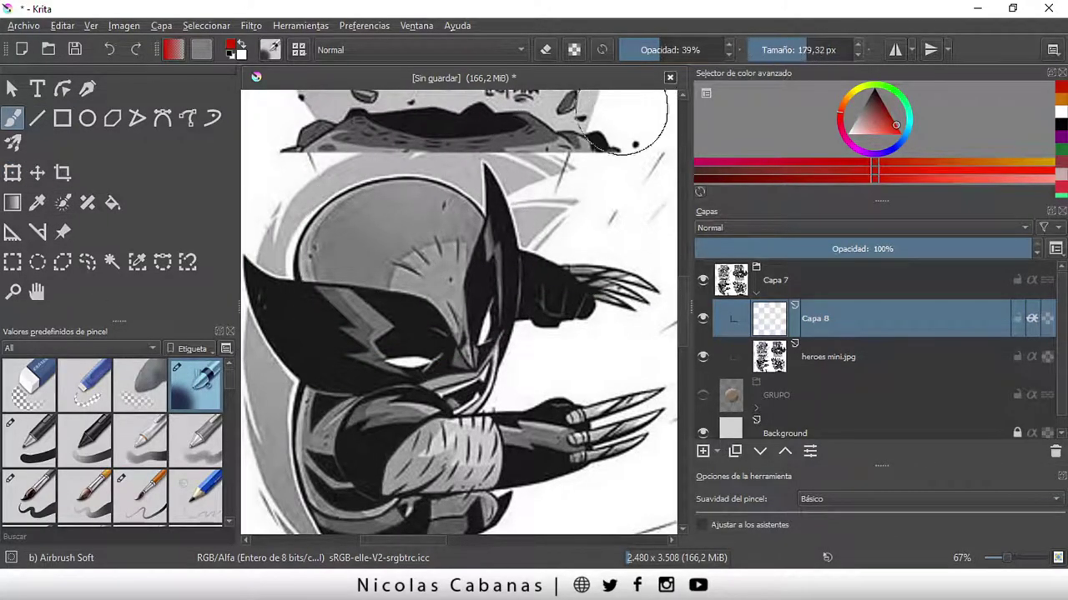
left_click(807, 52)
left_click_drag(669, 51, 637, 52)
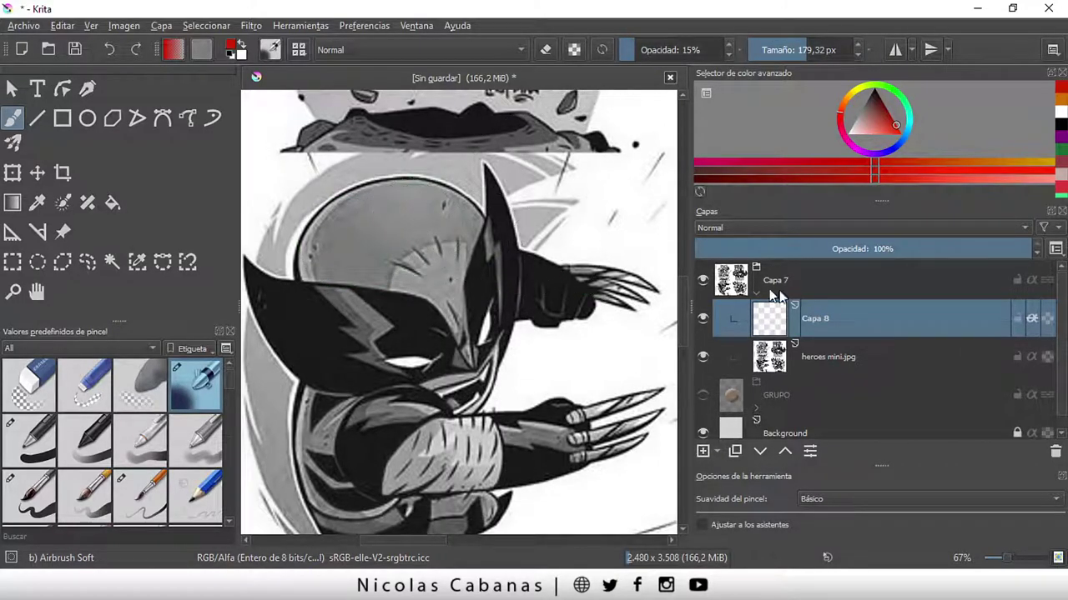
left_click(856, 87)
left_click(889, 112)
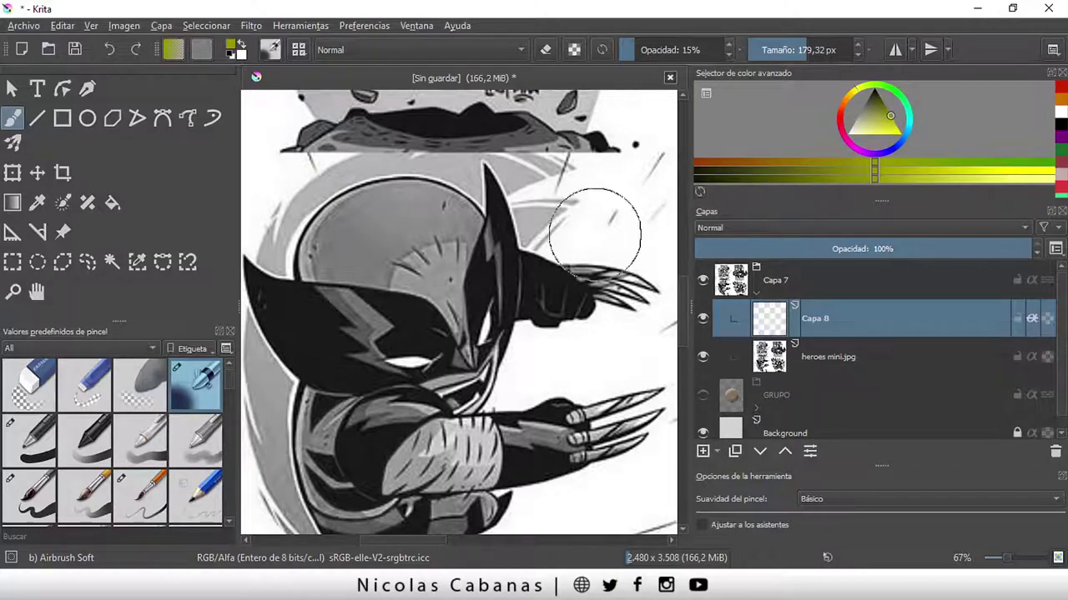
- Airbrush yellow over the top and right of Wolverine's head
left_click_drag(455, 219, 333, 242)
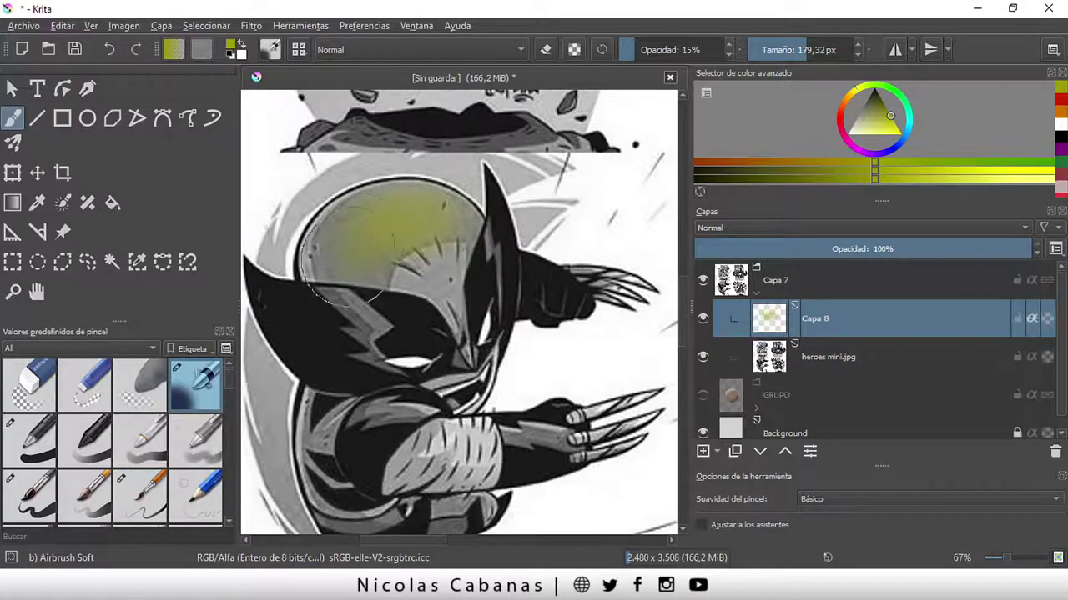
scroll(484, 438, "down", 2)
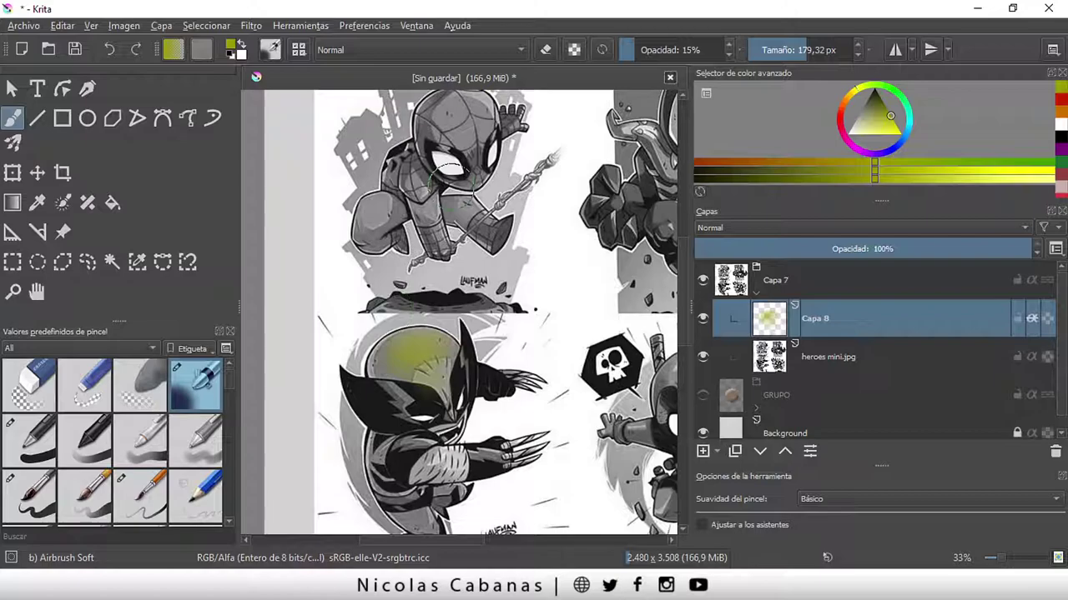
scroll(387, 305, "up", 1)
scroll(388, 300, "up", 1)
left_click_drag(375, 300, 409, 258)
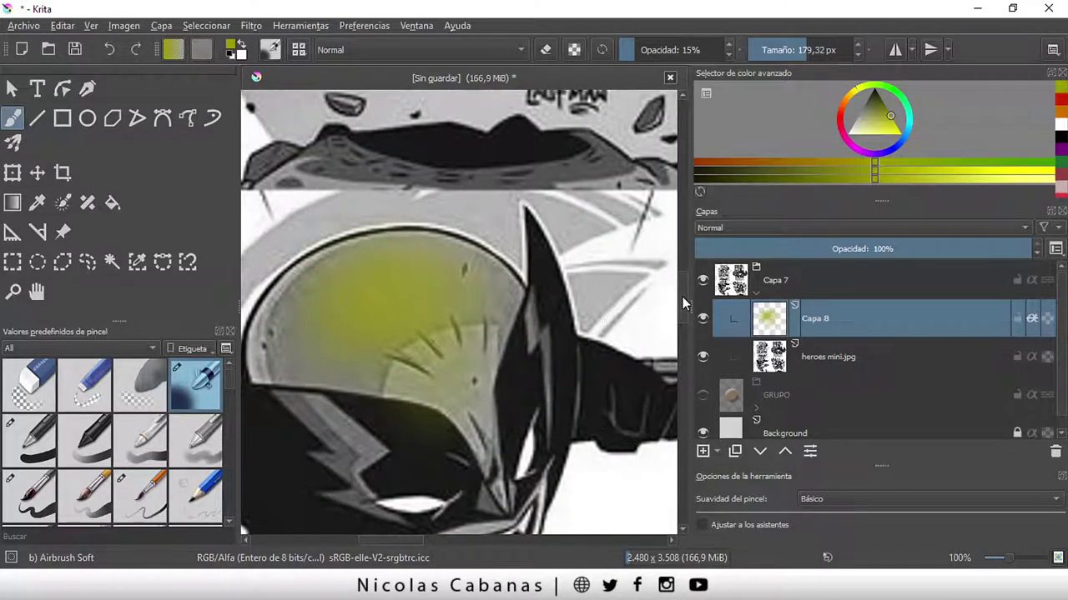
scroll(680, 312, "down", 4)
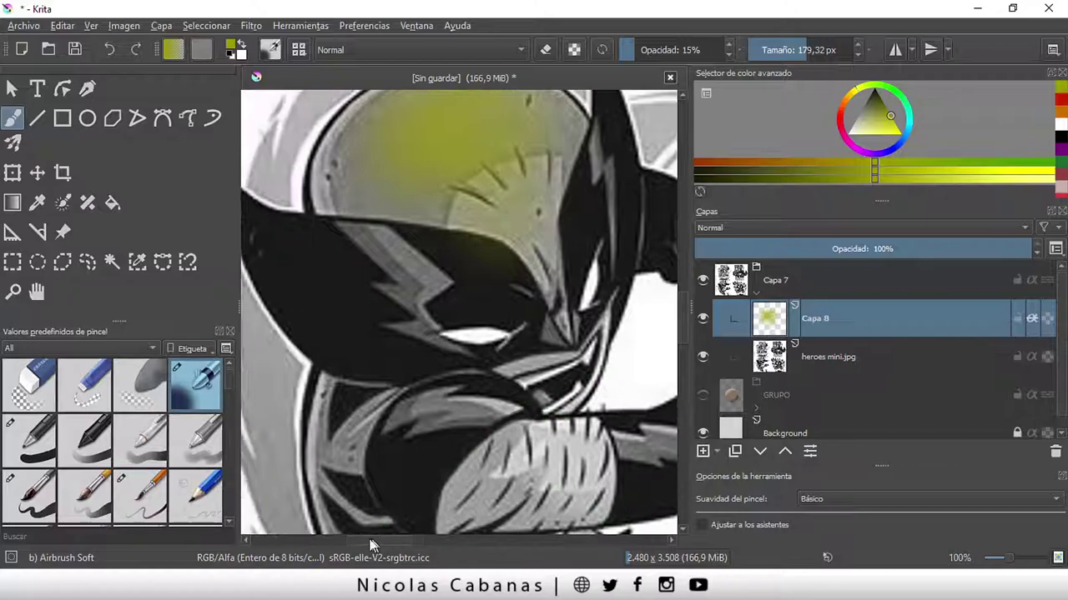
scroll(567, 303, "down", 1)
- Shrink the brush to about 53 px, raise opacity to 51%, and deepen the helmet's yellow
left_click_drag(769, 50, 753, 50)
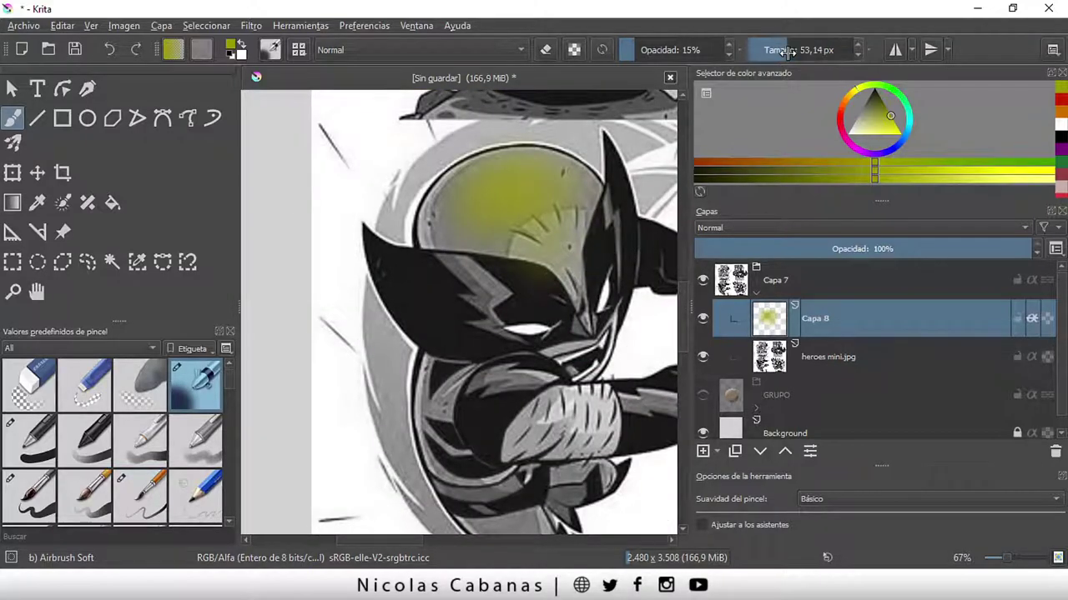
mouse_move(467, 163)
left_mouse_down()
mouse_move(418, 224)
mouse_move(430, 206)
mouse_move(427, 237)
left_mouse_up()
mouse_move(515, 240)
left_mouse_down()
mouse_move(574, 251)
mouse_move(588, 277)
mouse_move(593, 250)
left_mouse_up()
left_click_drag(651, 58, 677, 52)
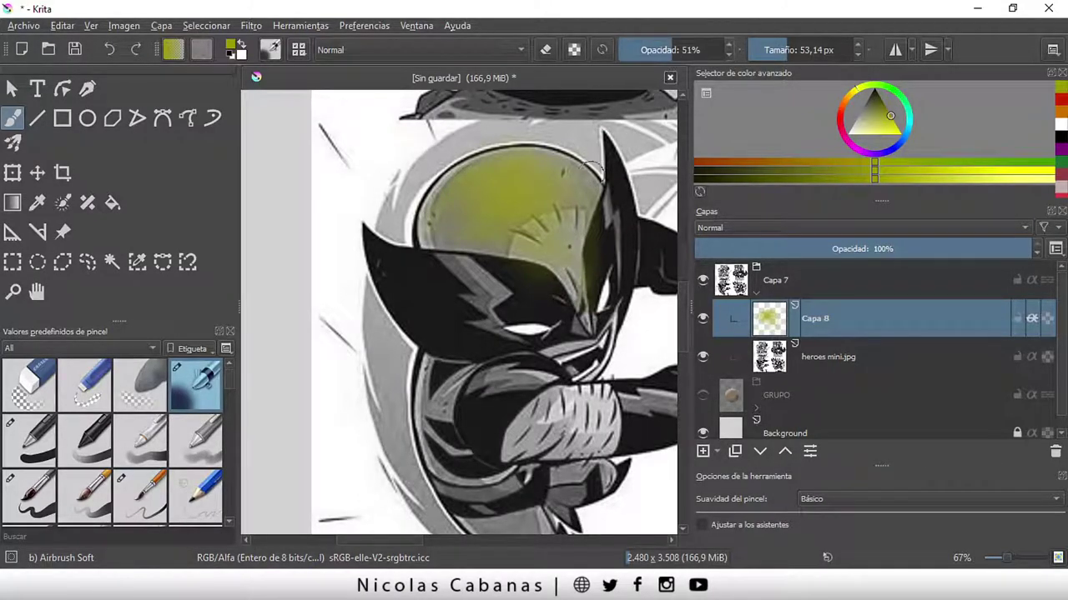
mouse_move(593, 172)
left_mouse_down()
mouse_move(572, 232)
mouse_move(588, 188)
mouse_move(561, 166)
mouse_move(516, 161)
mouse_move(559, 218)
mouse_move(587, 317)
mouse_move(534, 255)
mouse_move(484, 244)
left_mouse_up()
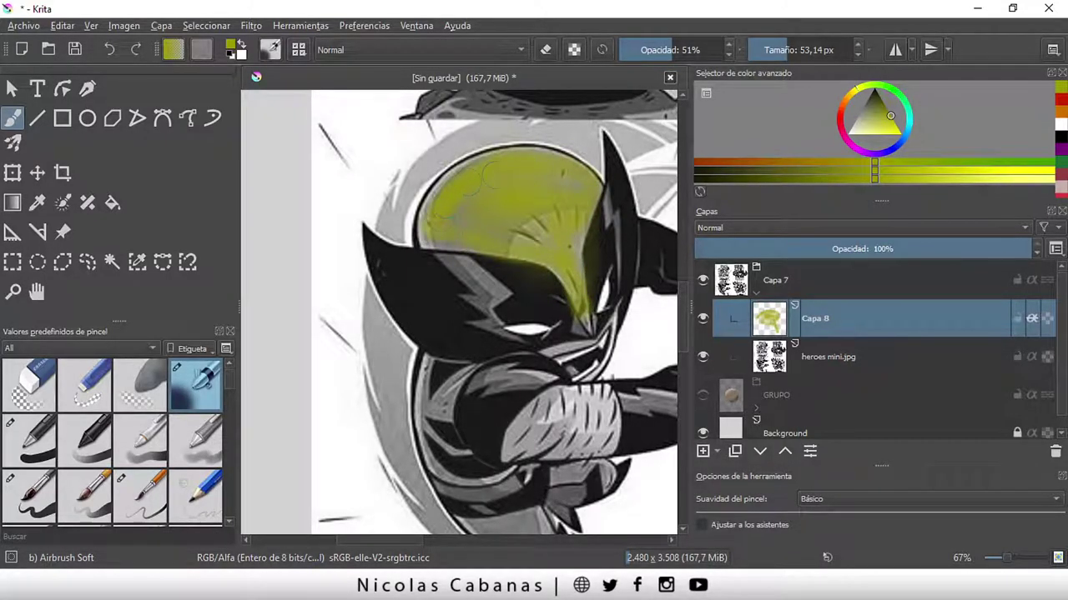
mouse_move(437, 216)
left_mouse_down()
mouse_move(588, 238)
mouse_move(467, 218)
left_mouse_up()
- Tint Wolverine's arm yellow and zoom out to view the whole page
mouse_move(463, 392)
left_mouse_down()
mouse_move(447, 417)
mouse_move(434, 383)
mouse_move(438, 433)
mouse_move(471, 484)
left_mouse_up()
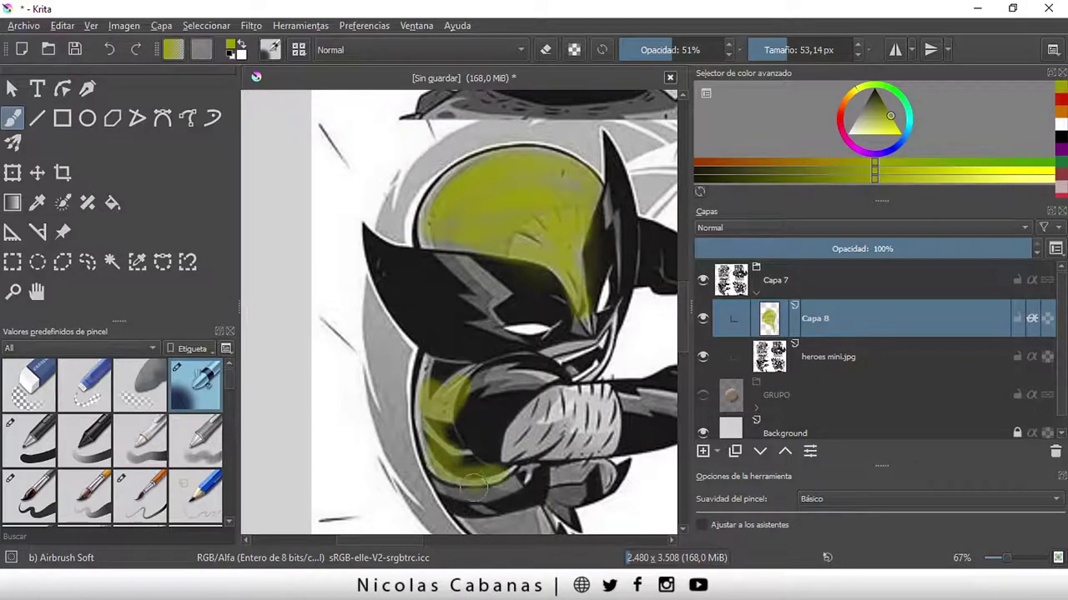
scroll(471, 488, "down", 2)
scroll(431, 501, "up", 3)
left_click_drag(430, 538, 517, 540)
key("minus")
key("minus")
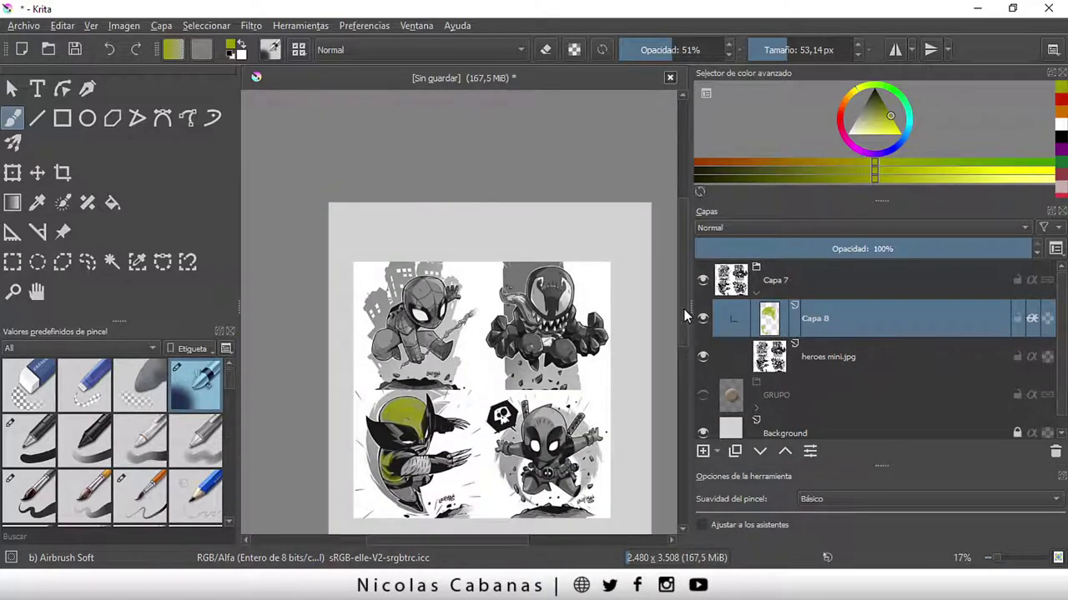
left_click_drag(684, 310, 686, 355)
- Select the heroes mini.jpg layer inside Capa 7 and open the HSV/HSL adjustment
left_click_drag(445, 543, 471, 543)
left_click(797, 279)
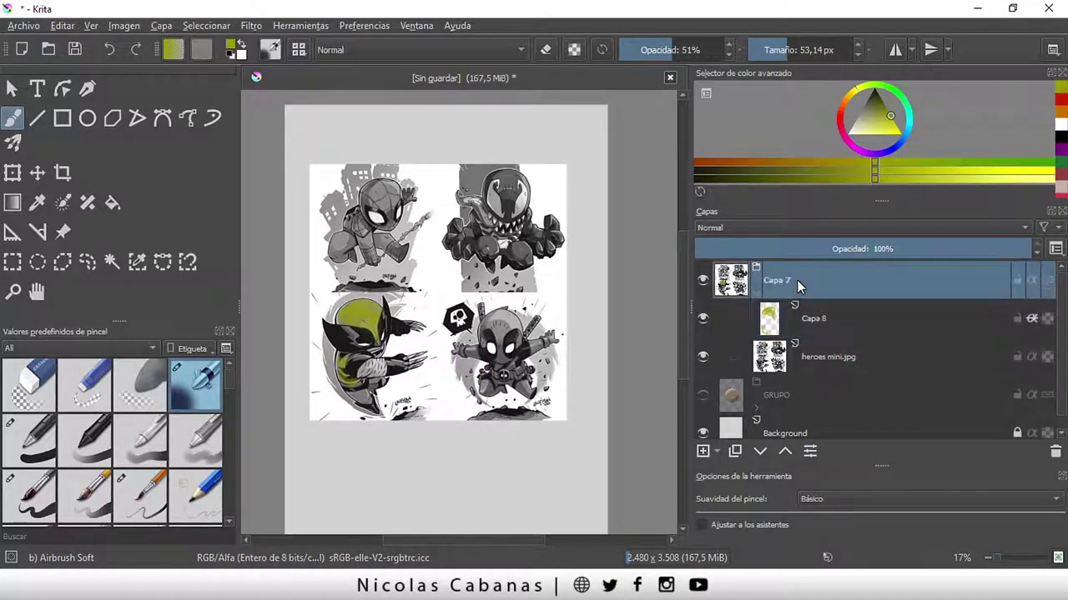
left_click(822, 360)
left_click(251, 26)
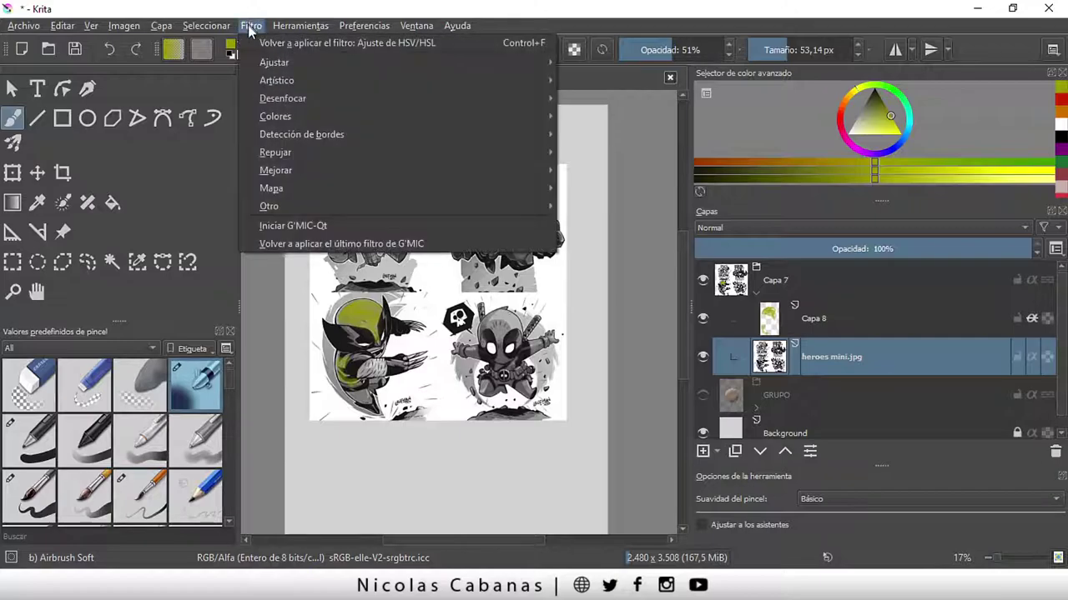
mouse_move(274, 63)
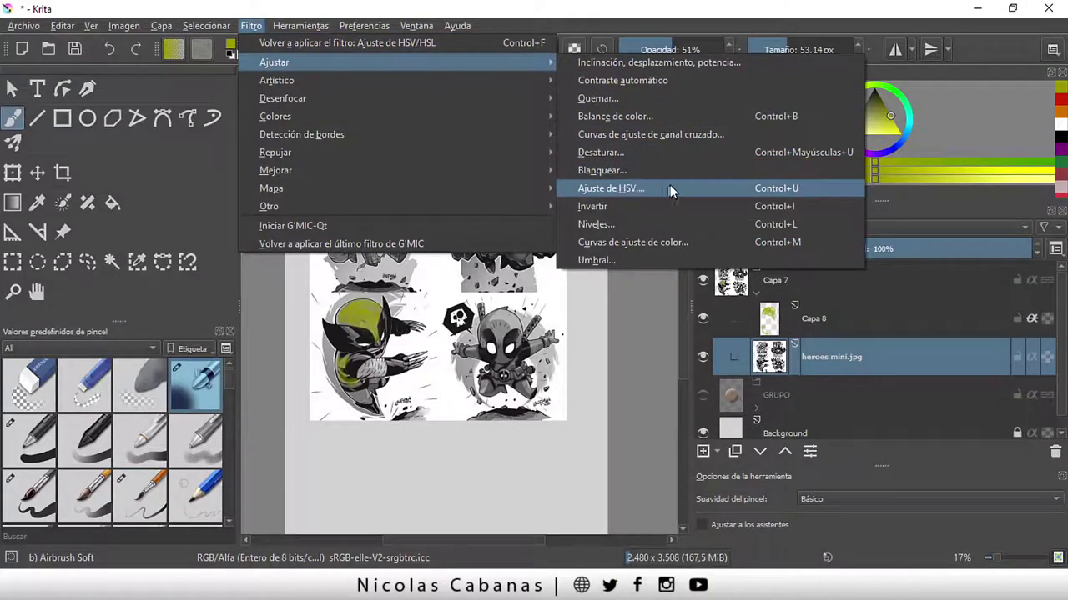
left_click(668, 187)
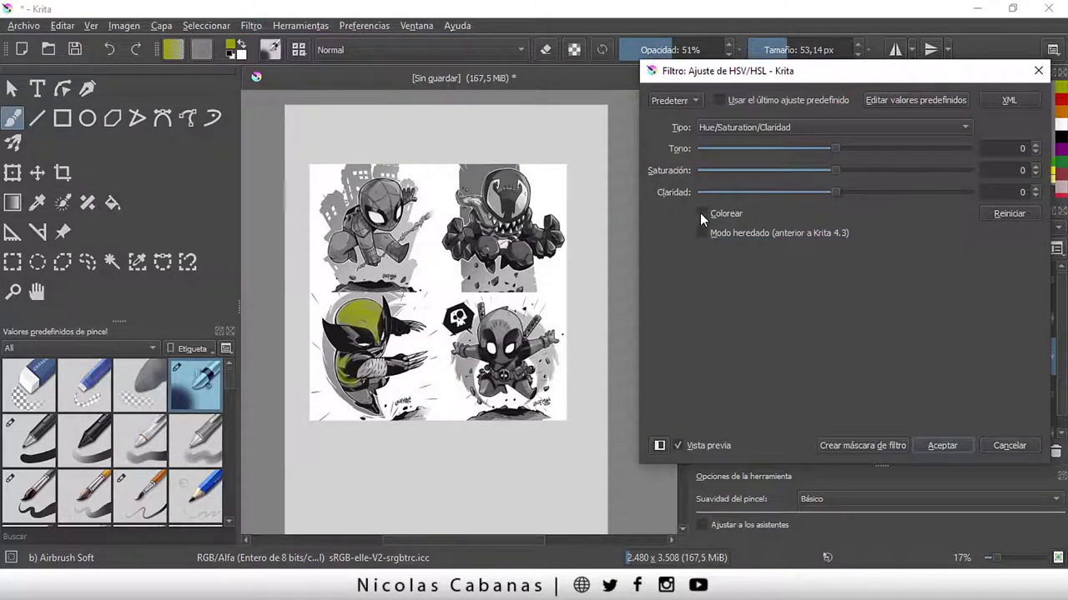
- Turn on Colorize and preview olive, green, then red tints at hue 0, saturation 86
left_click(701, 213)
mouse_move(702, 147)
left_mouse_down()
mouse_move(736, 147)
mouse_move(750, 171)
mouse_move(788, 170)
left_mouse_up()
left_click_drag(736, 148, 746, 149)
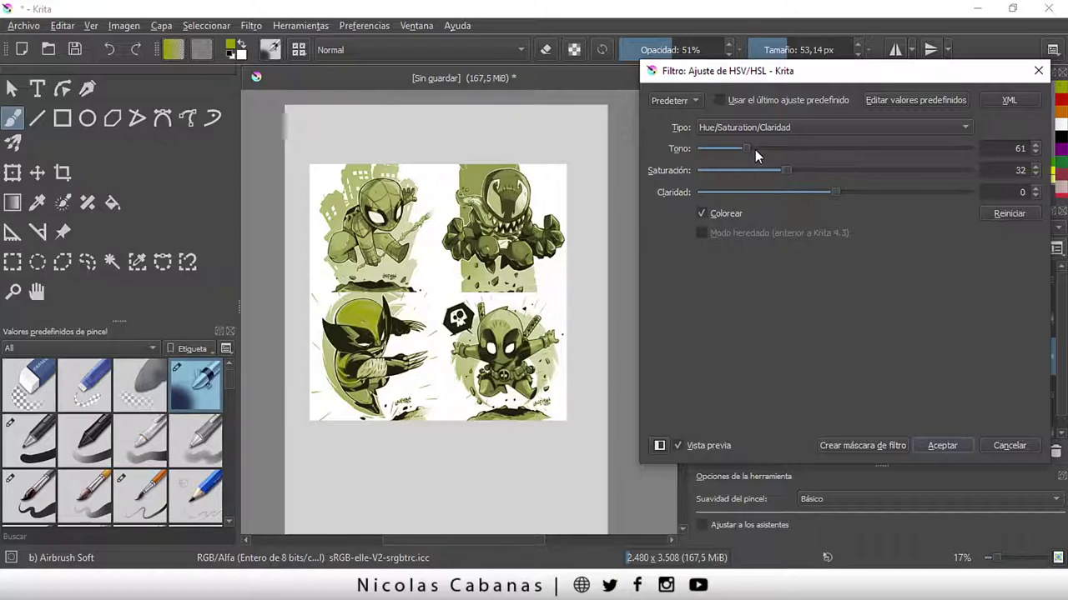
left_click_drag(765, 147, 796, 150)
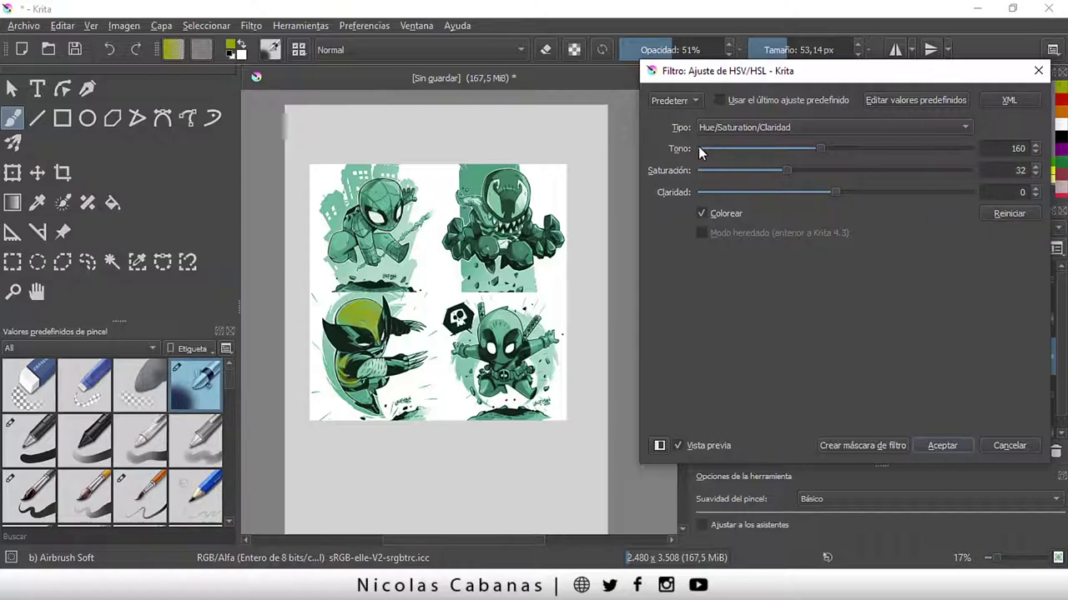
left_click_drag(698, 148, 776, 146)
left_click_drag(745, 148, 688, 148)
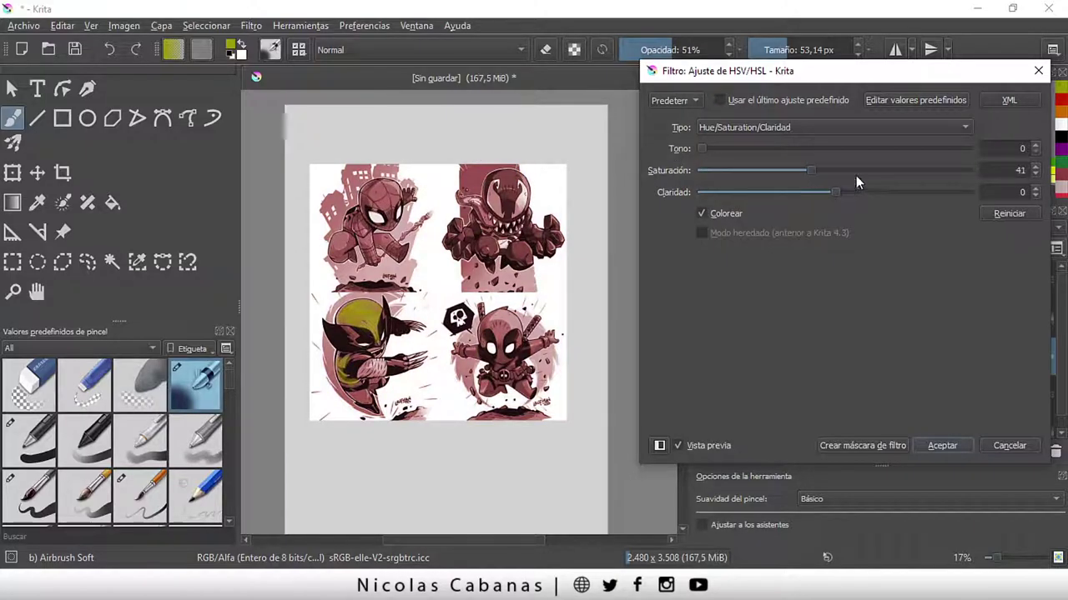
left_click_drag(782, 169, 927, 170)
- Cancel the filter without applying it, leaving the heroes artwork greyscale
left_click_drag(878, 78, 827, 71)
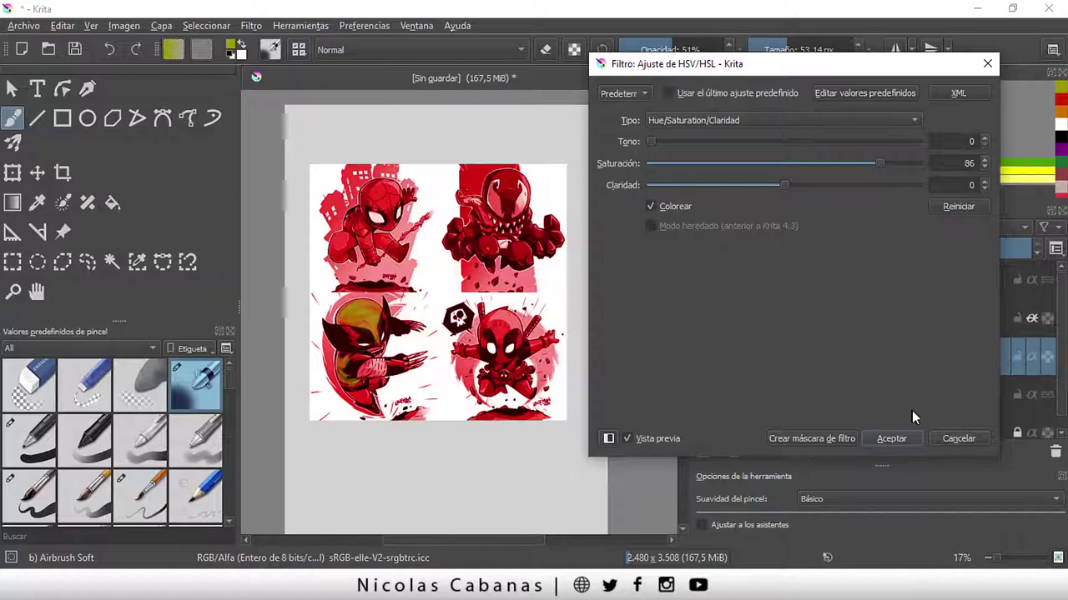
left_click(959, 438)
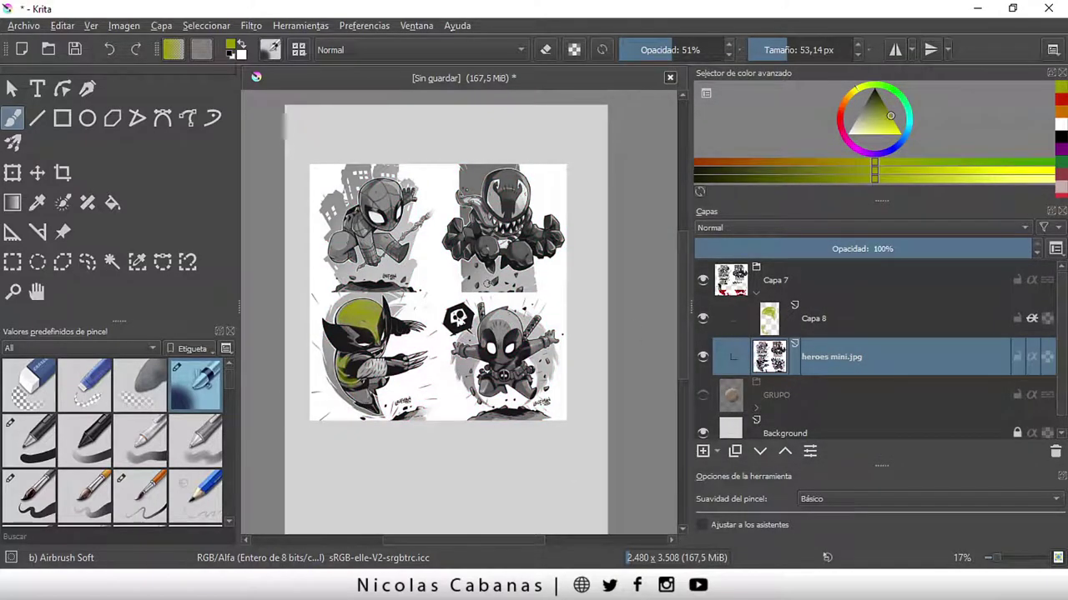
scroll(488, 284, "up", 2)
scroll(517, 276, "down", 1)
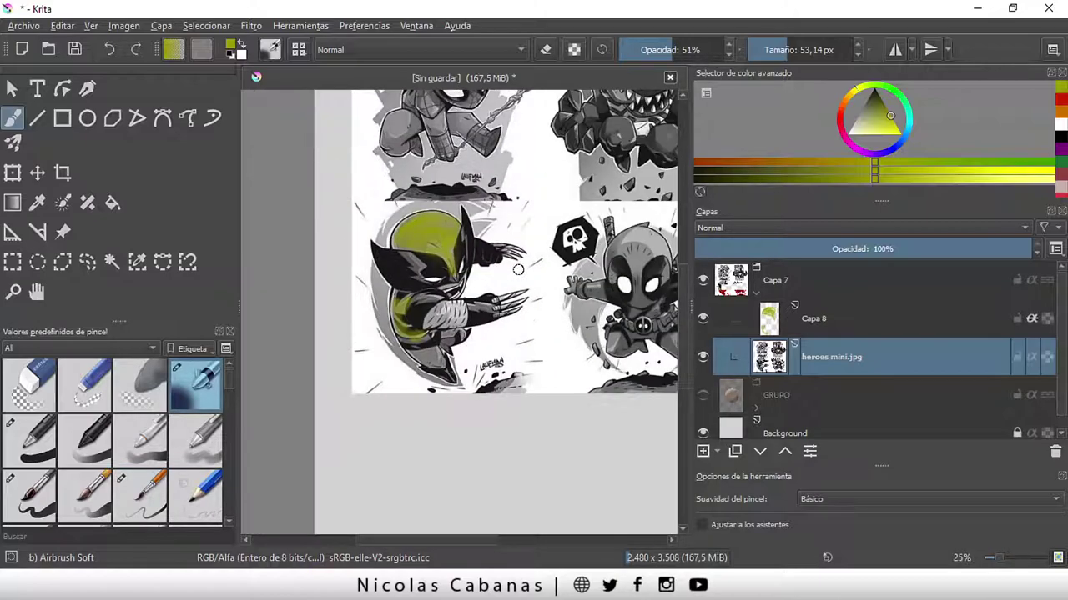
scroll(561, 267, "down", 1)
left_click_drag(461, 541, 513, 540)
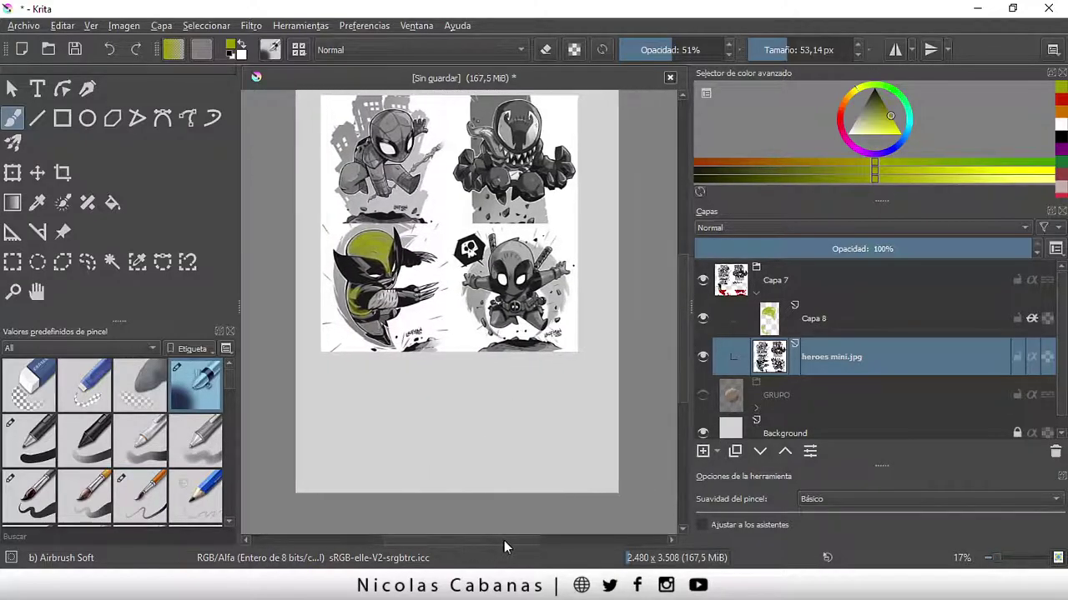
- Delete the Capa 7 heroes group layer
left_click(795, 282)
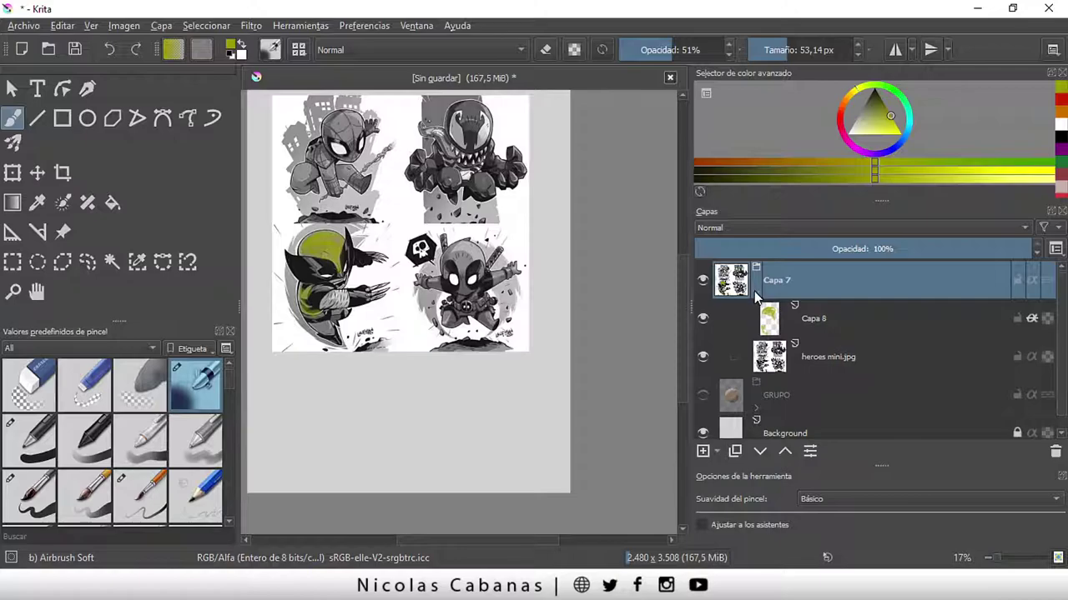
left_click(754, 292)
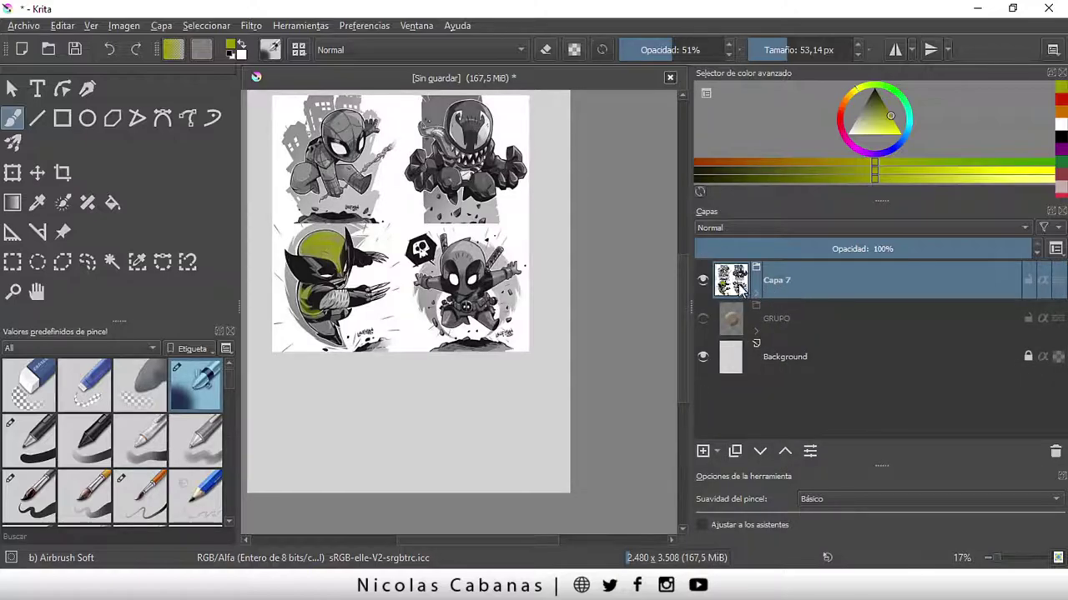
left_click(1055, 454)
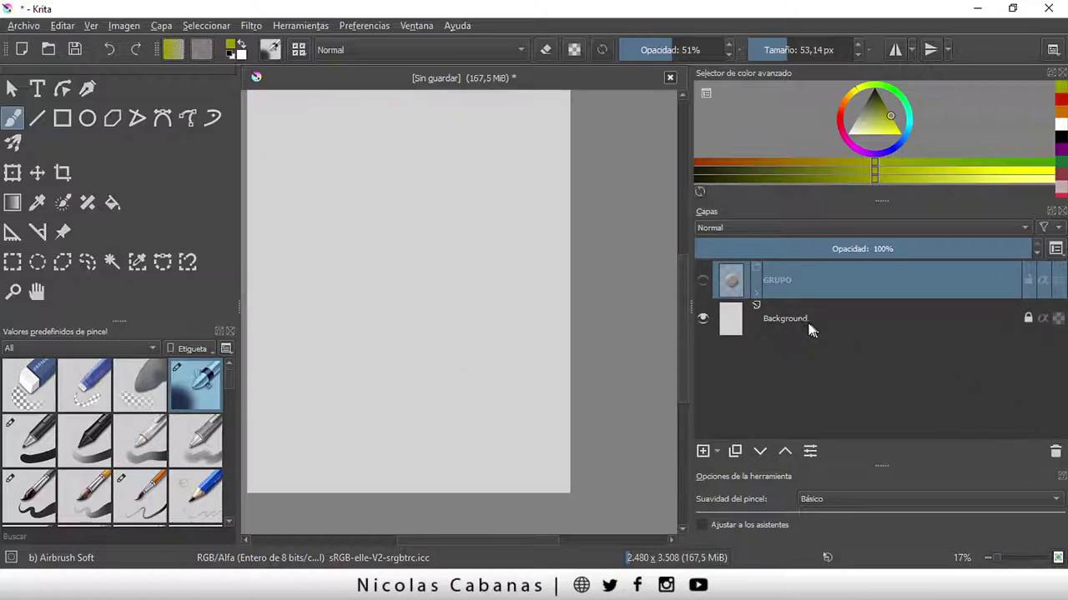
- Show the GRUPO group and toggle its luces, SOMBRAS and FORMA CIRCULAR layers off and on
left_click(703, 282)
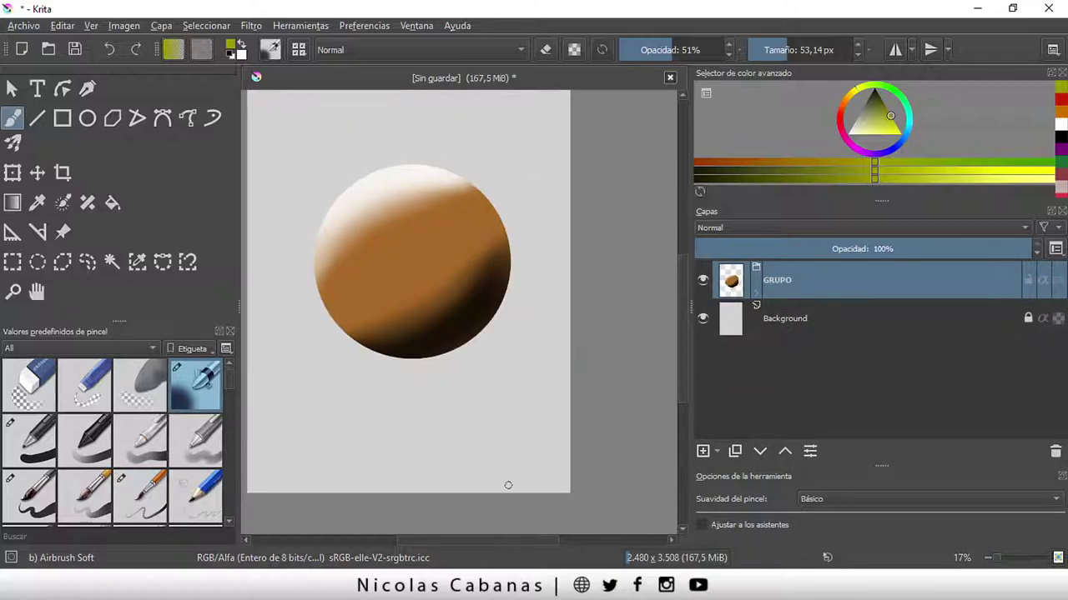
left_click_drag(499, 542, 479, 543)
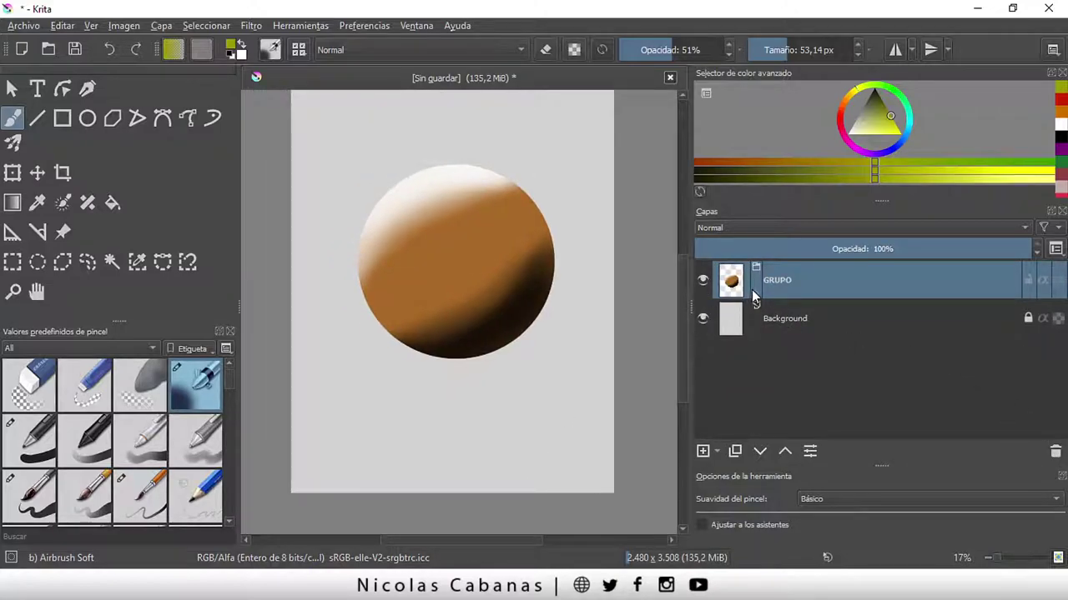
left_click(754, 290)
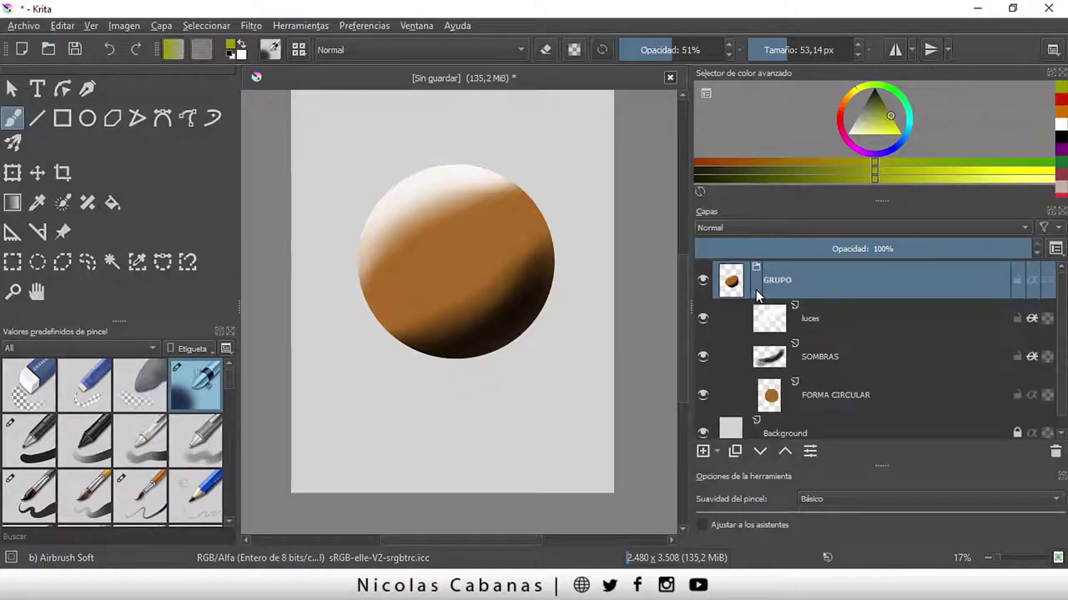
left_click(703, 357)
left_click(703, 319)
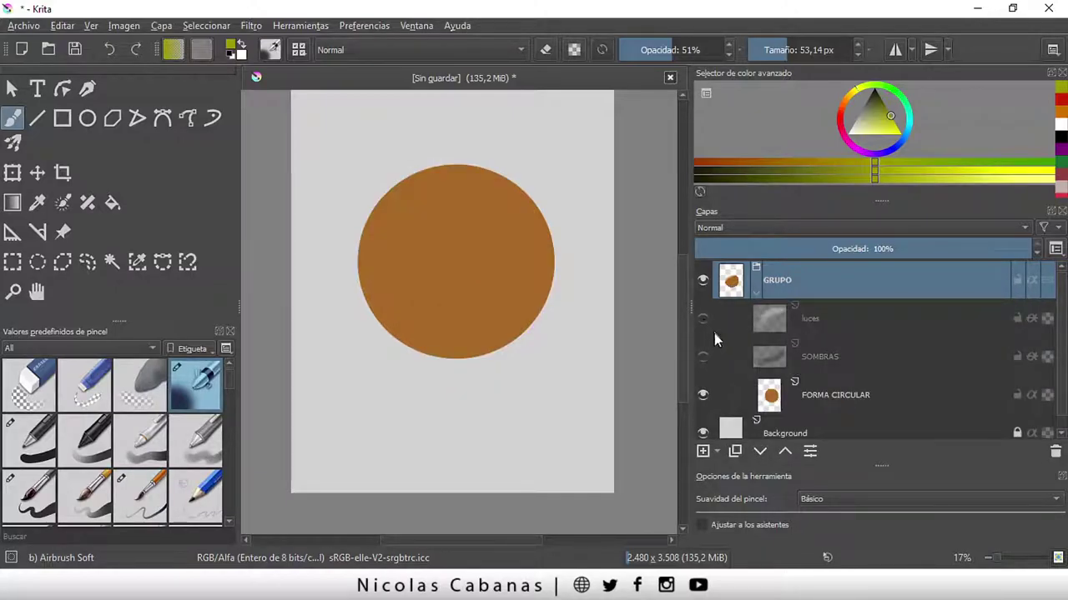
left_click(828, 398)
left_click(705, 397)
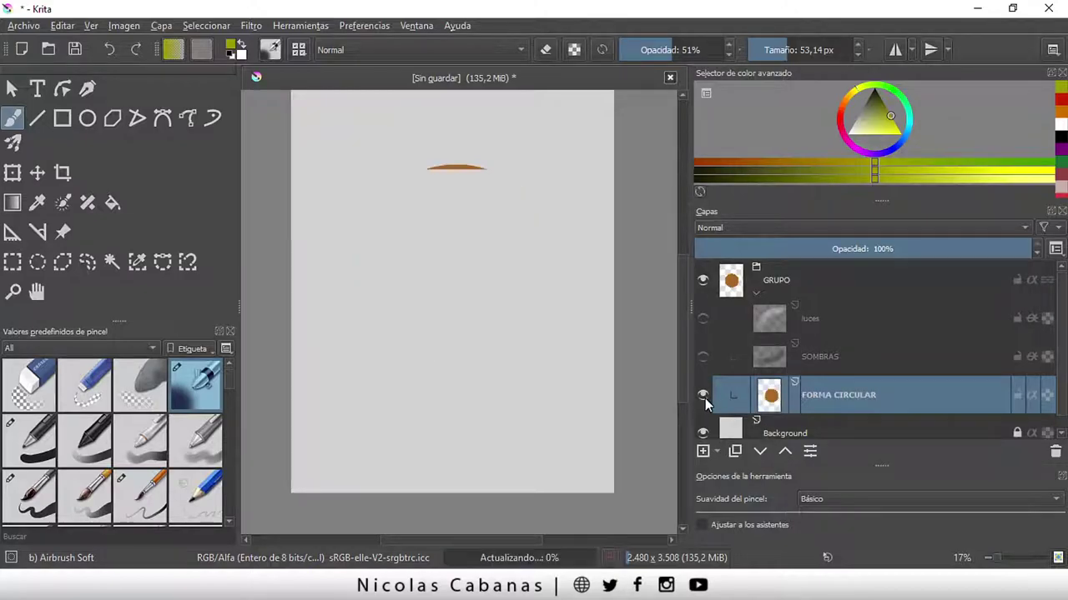
left_click(704, 392)
left_click(703, 392)
left_click(703, 394)
left_click(703, 357)
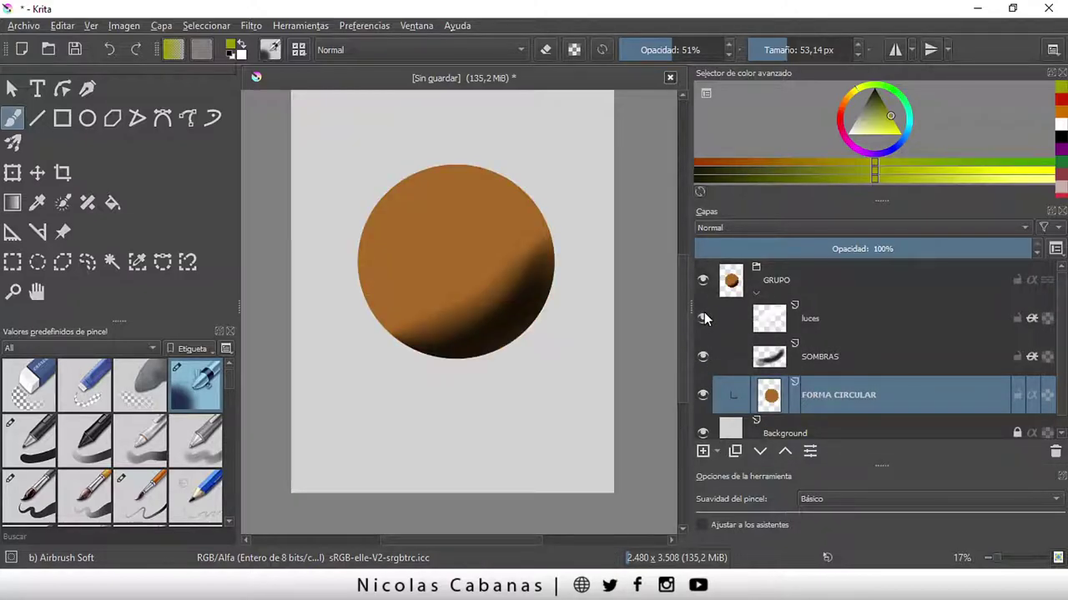
left_click(705, 318)
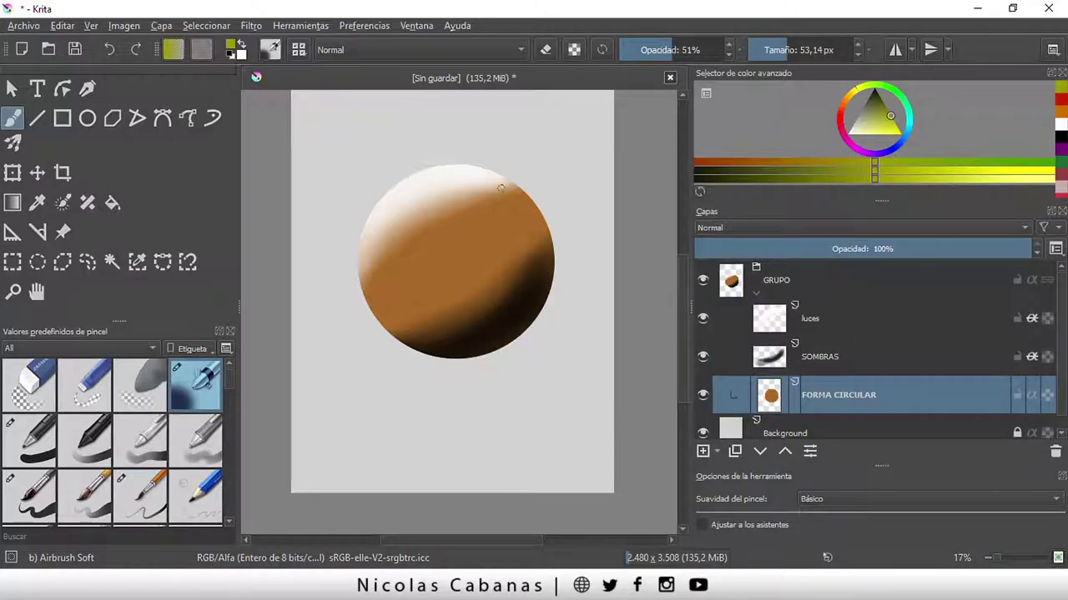
- Close the sphere document without saving changes
left_click(669, 78)
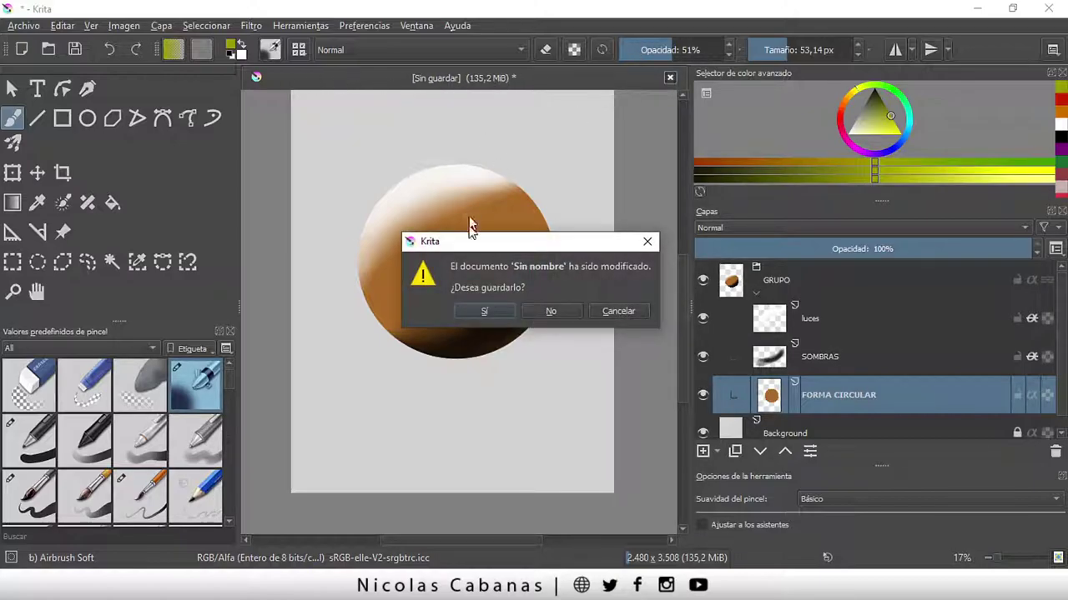
left_click(552, 309)
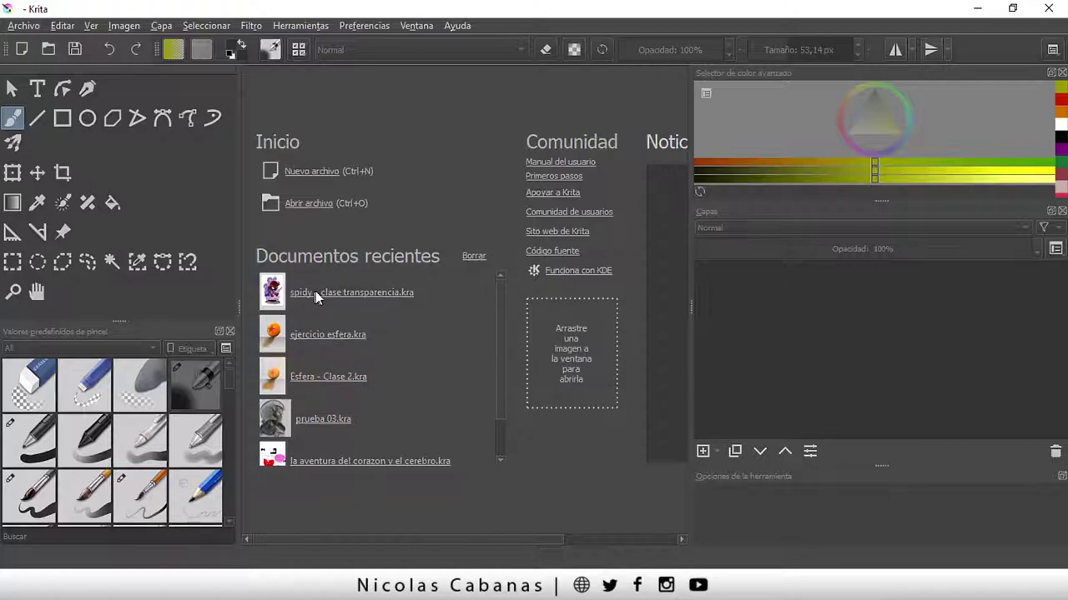
- Open spidy - clase transparencia.kra from the recent documents list
left_click(342, 293)
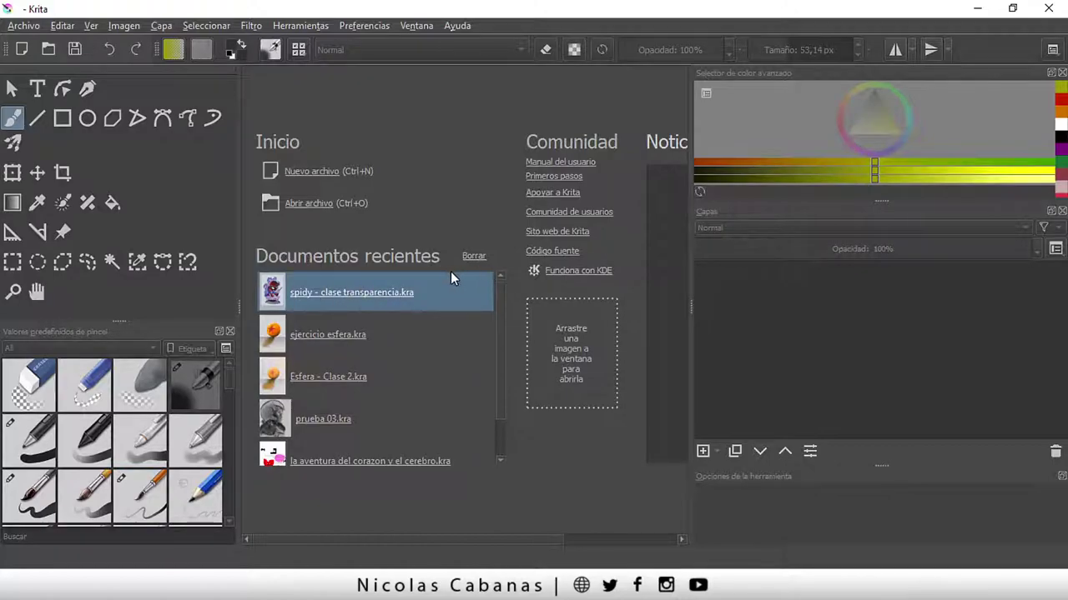
left_click_drag(465, 298, 467, 299)
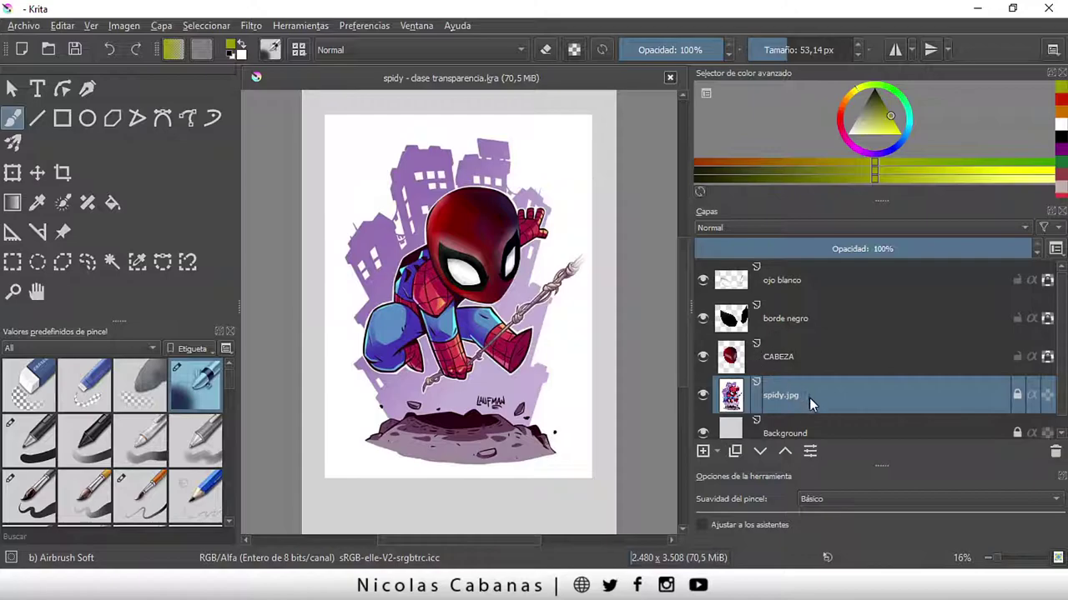
- Multi-select the CABEZA, borde negro and ojo blanco layers in the Capas panel
left_click(796, 350)
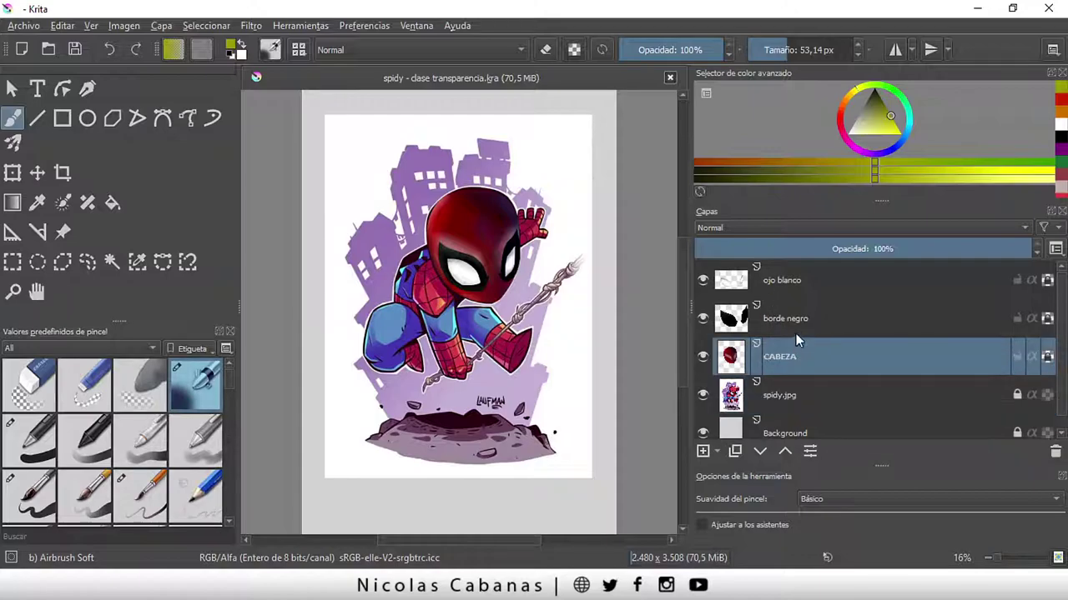
left_click(796, 331)
left_click(806, 284)
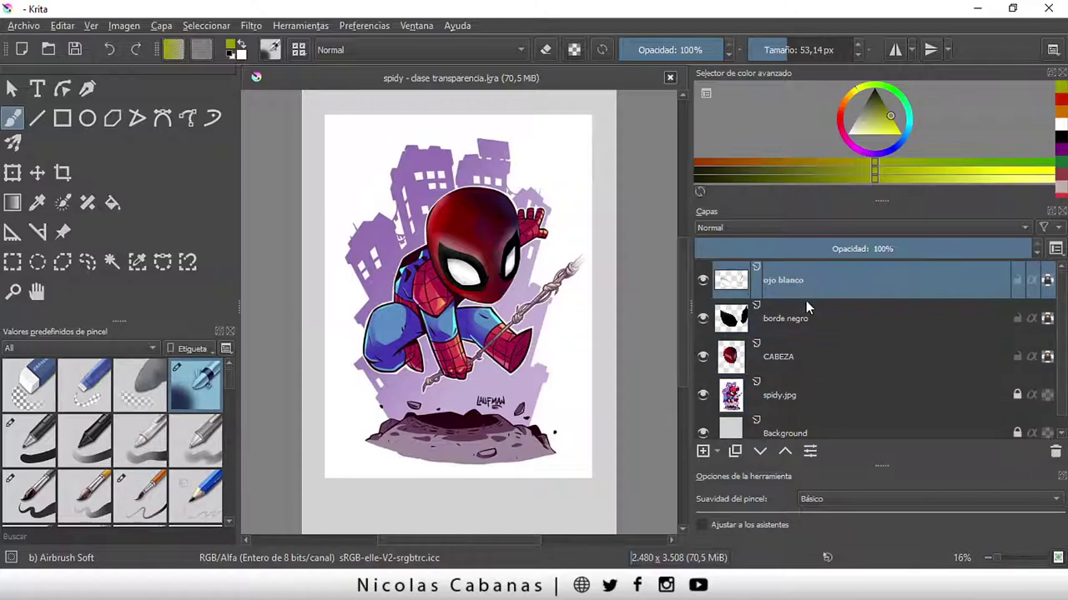
left_click(805, 357)
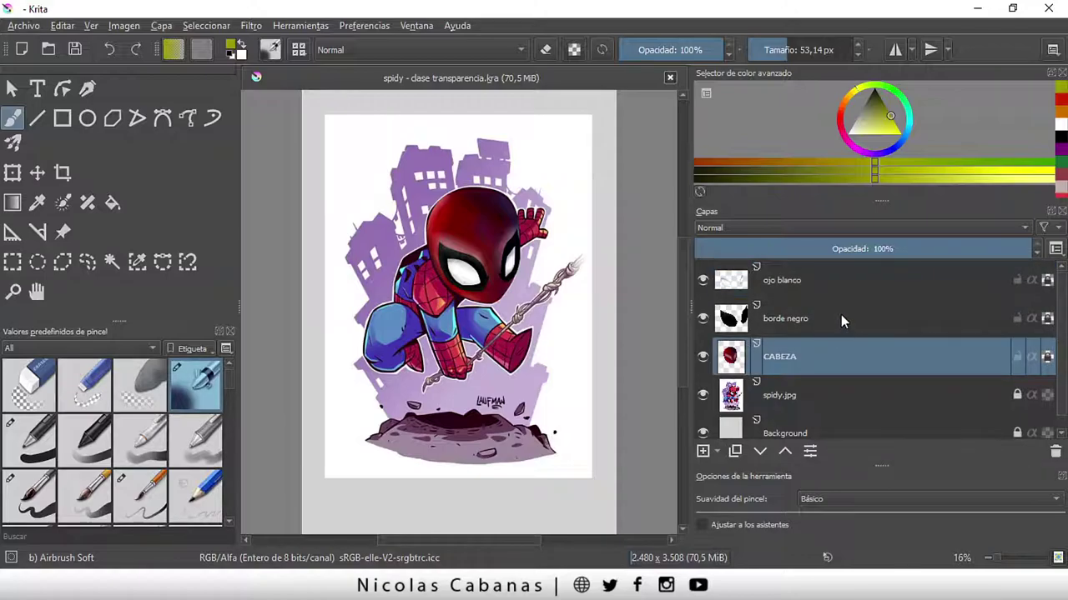
left_click(841, 318, "ctrl")
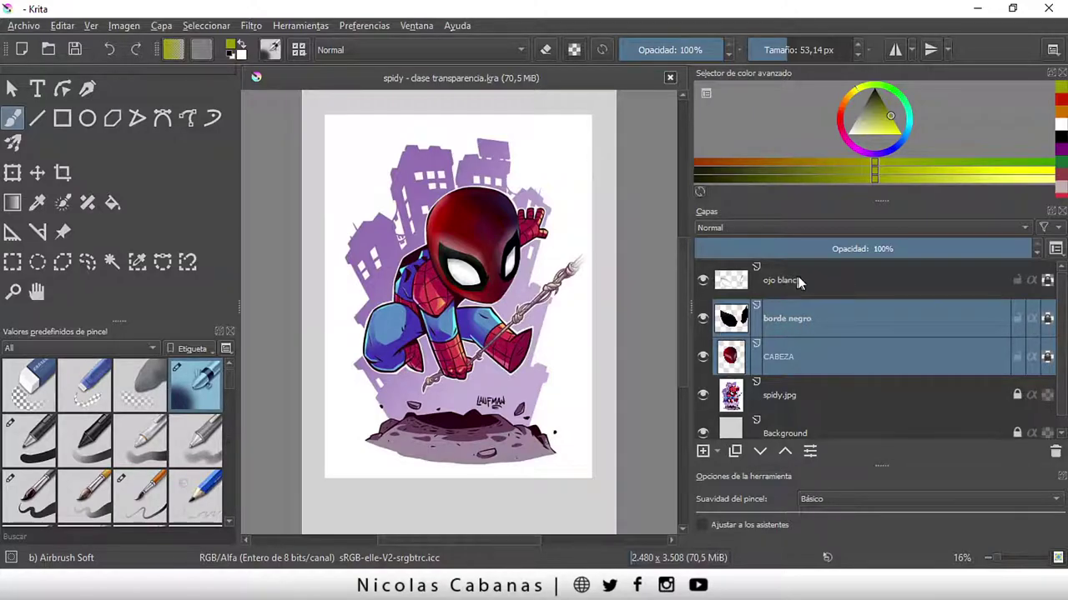
left_click(821, 278, "ctrl")
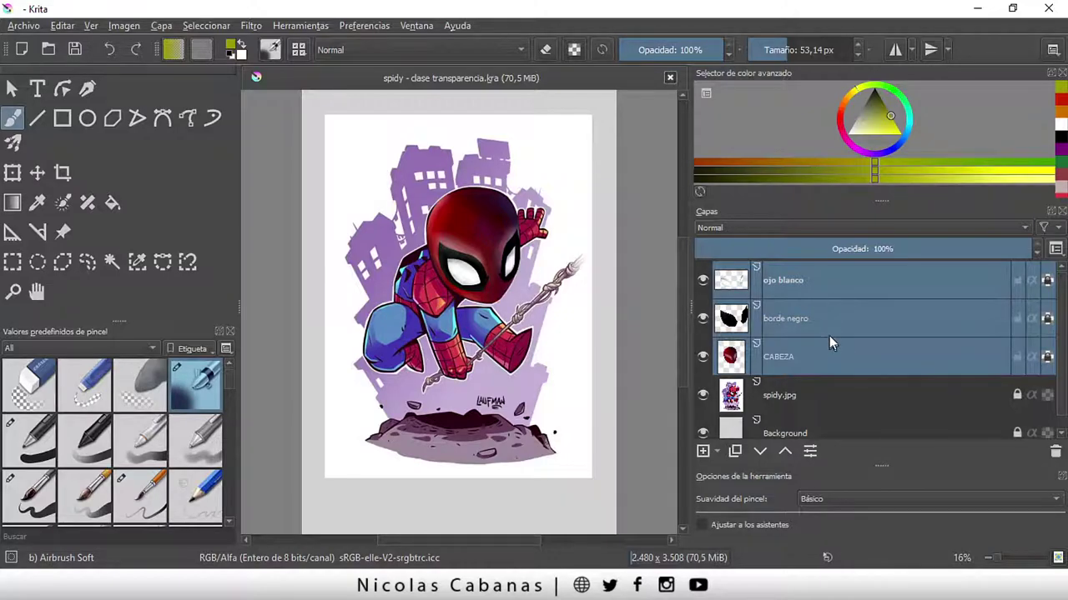
left_click(837, 394)
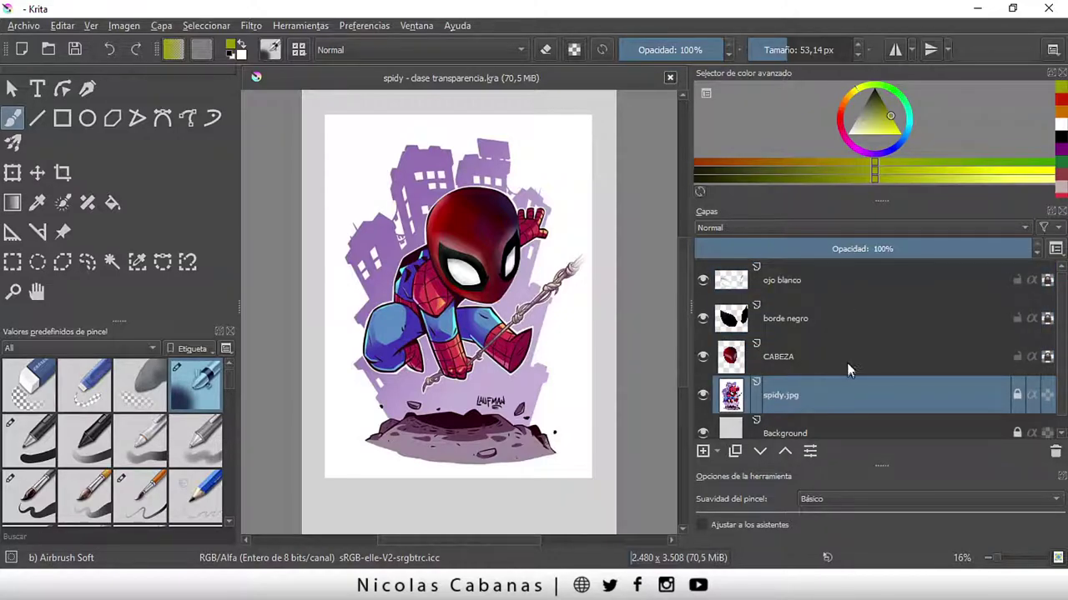
left_click(840, 359)
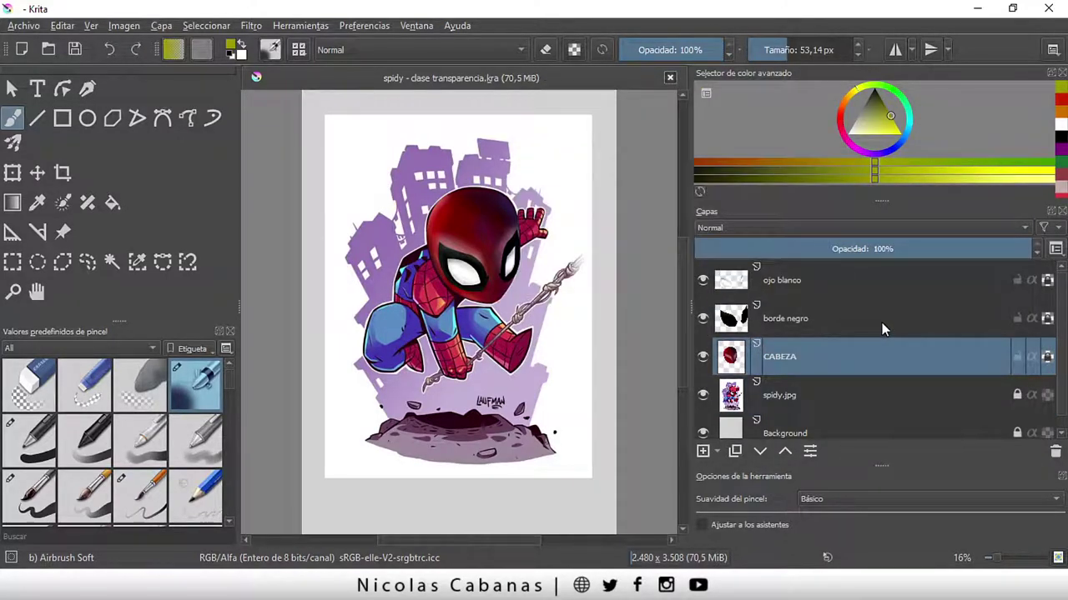
left_click(882, 321, "ctrl")
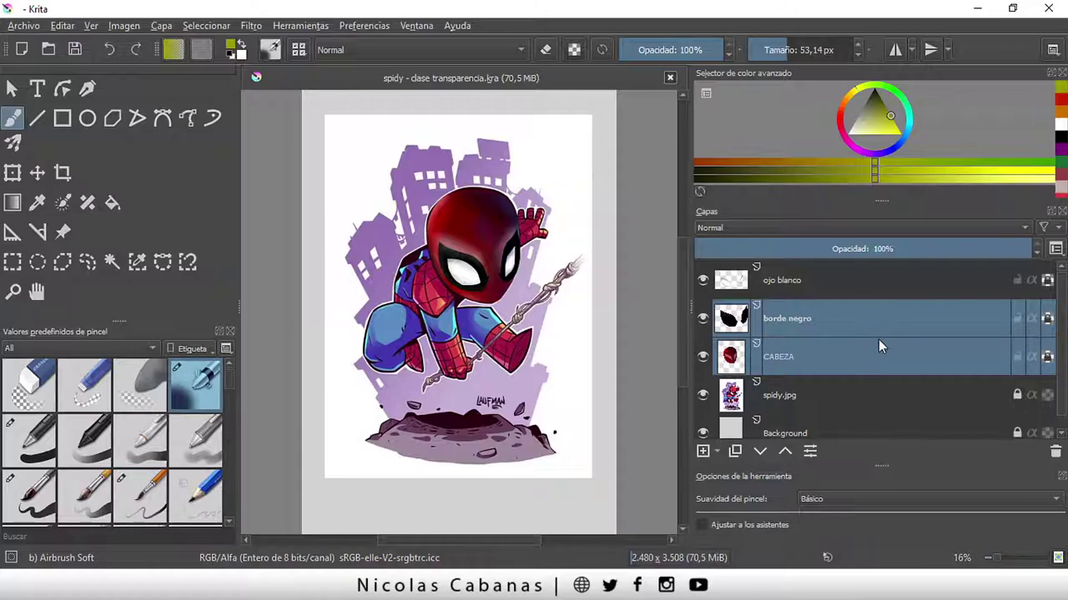
left_click(871, 285, "ctrl")
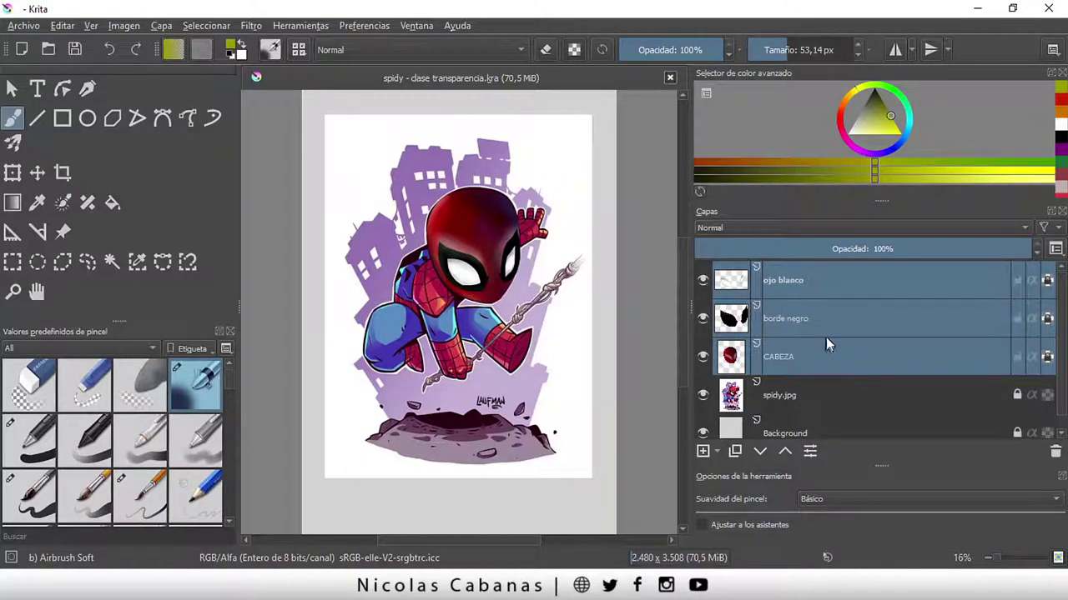
- Group the three head layers with Ctrl+G, name the group CABEZA DE SPIDY, and collapse it
right_click(860, 281)
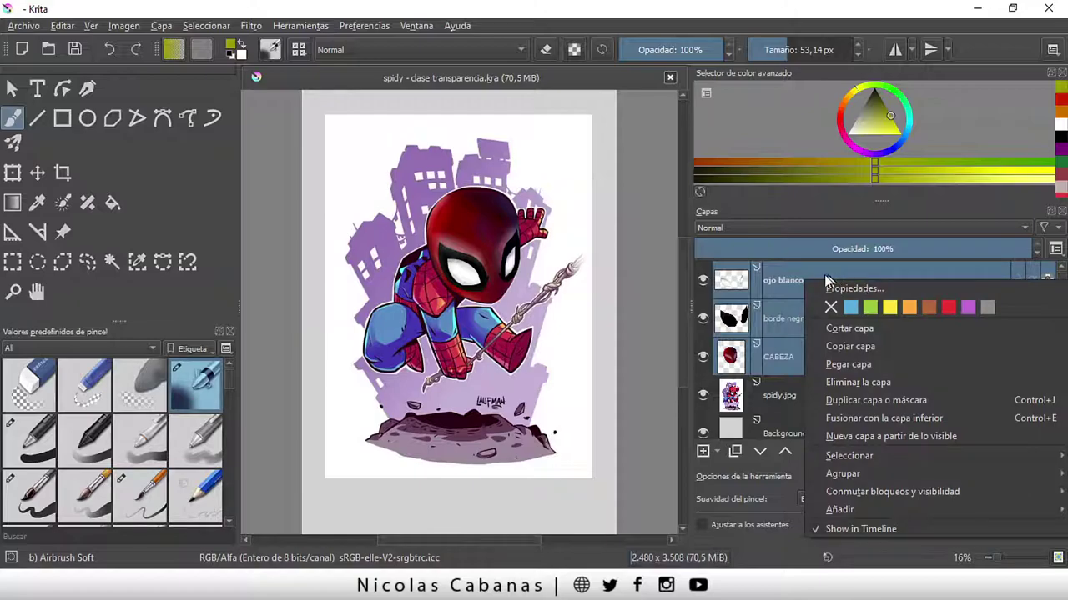
mouse_move(842, 472)
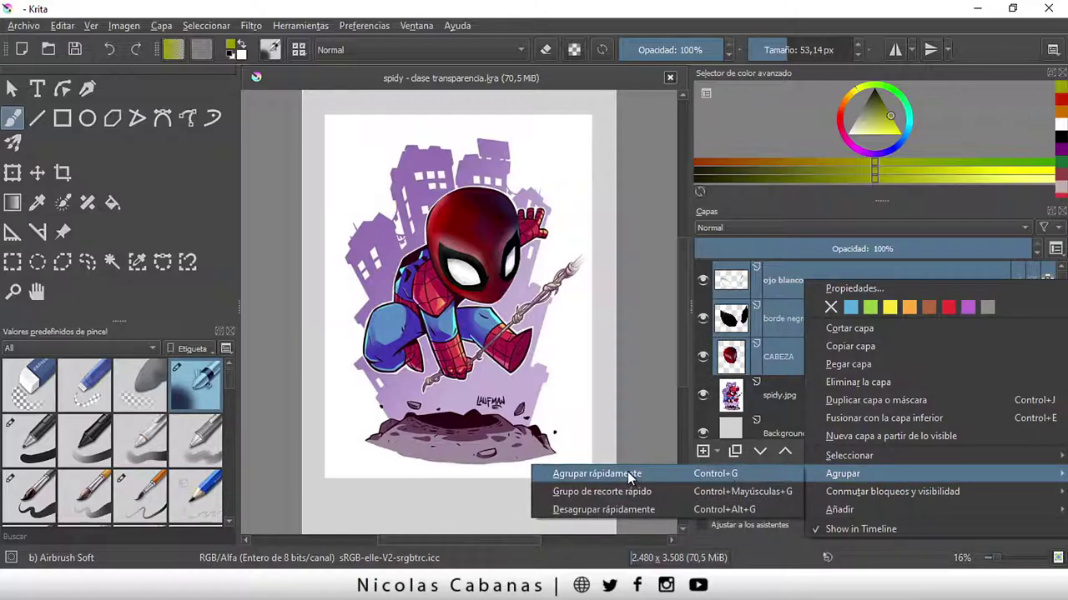
key("ctrl+g")
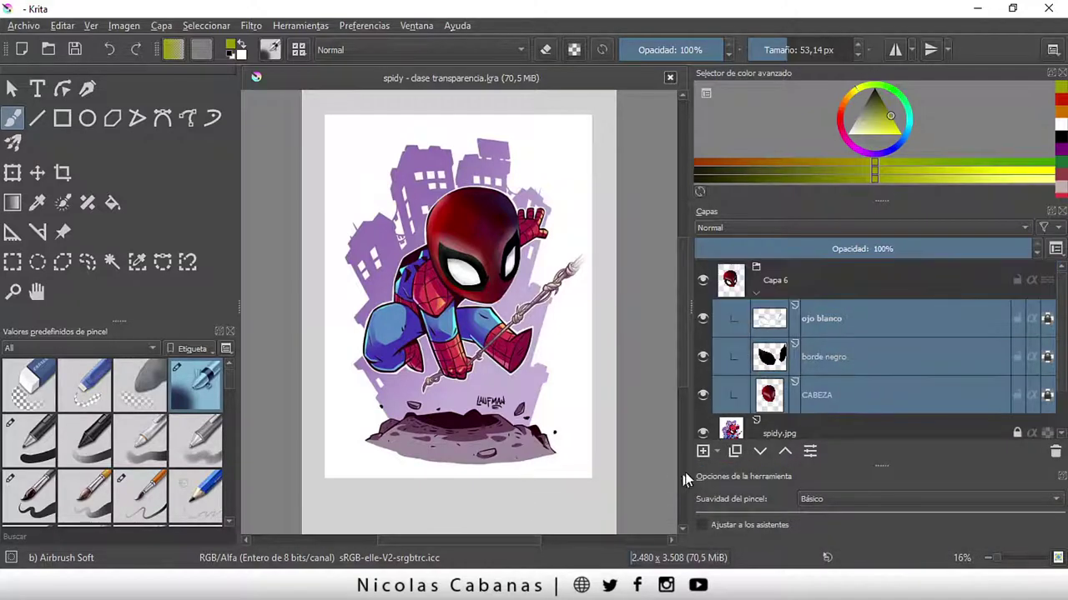
left_click(774, 289)
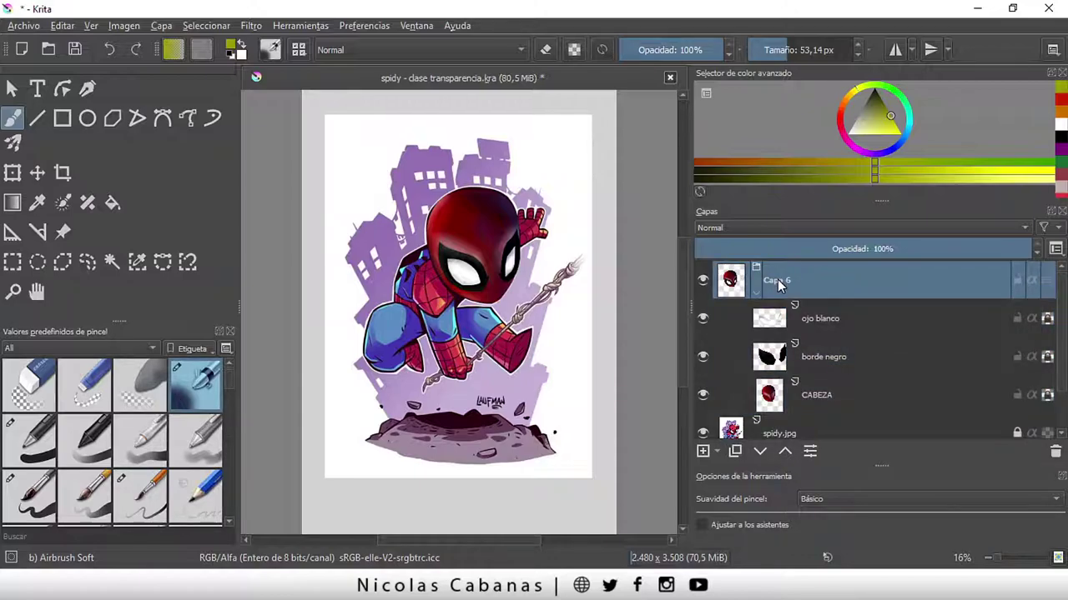
double_click(778, 283)
type("CABEZA DE SPIDY")
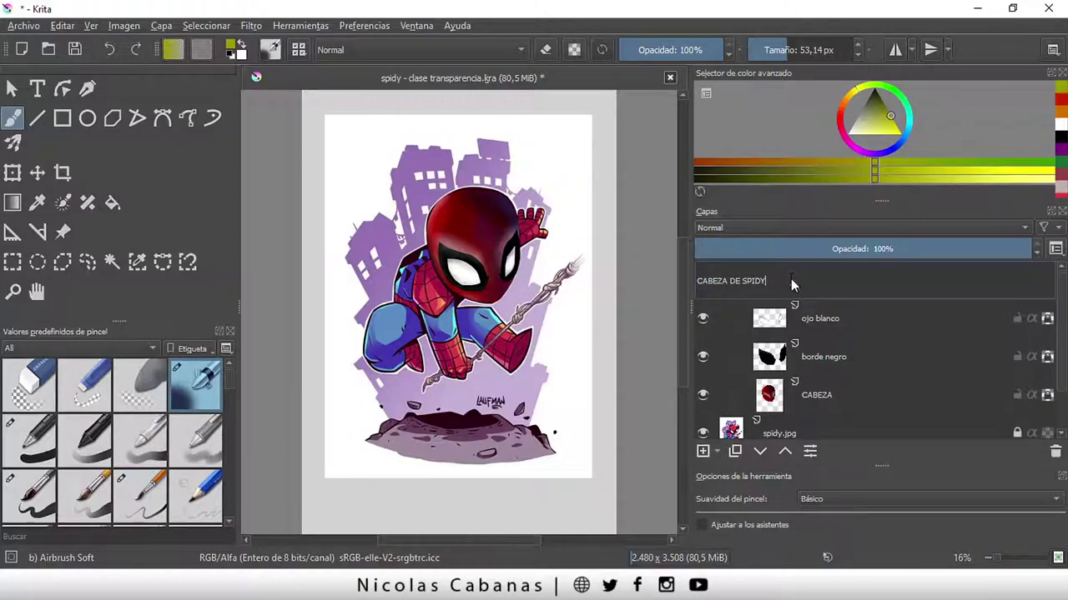
key("Return")
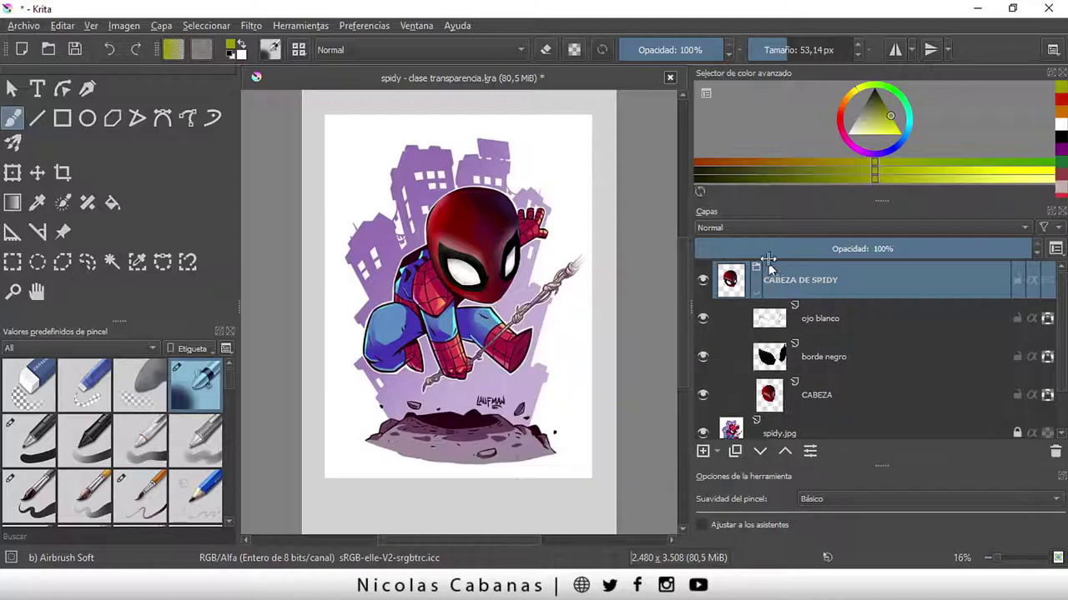
mouse_move(758, 298)
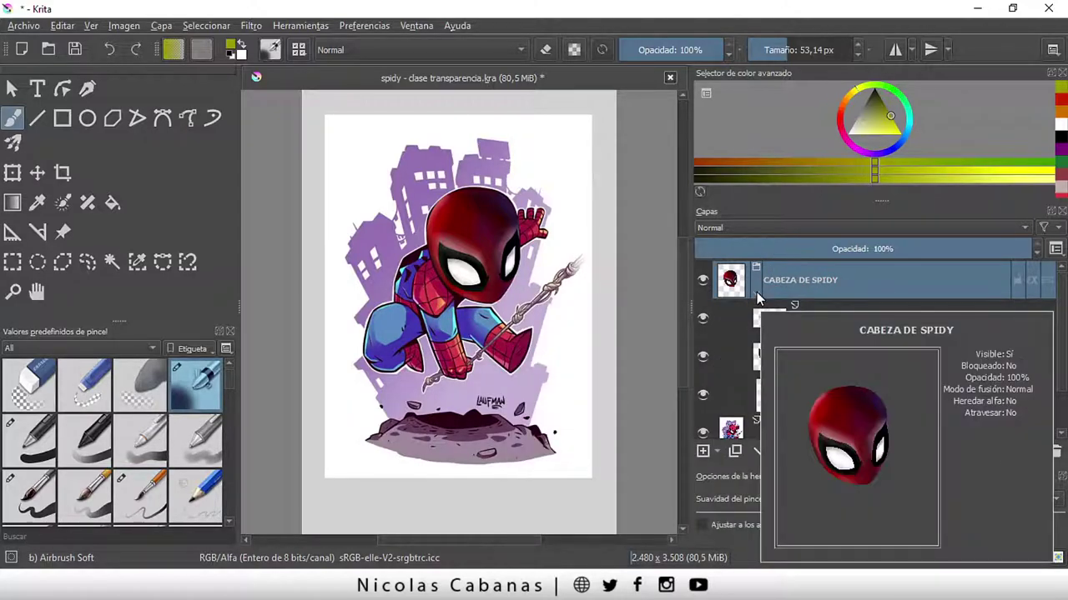
left_click(757, 298)
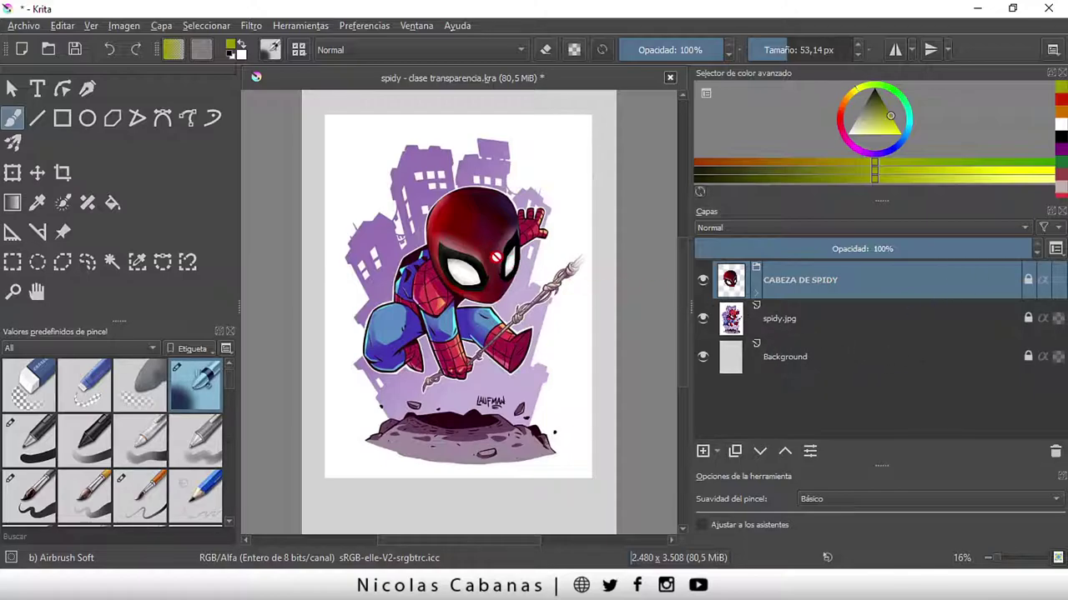
- Add a new empty layer above spidy.jpg and zoom in on the arm
scroll(434, 274, "up", 2)
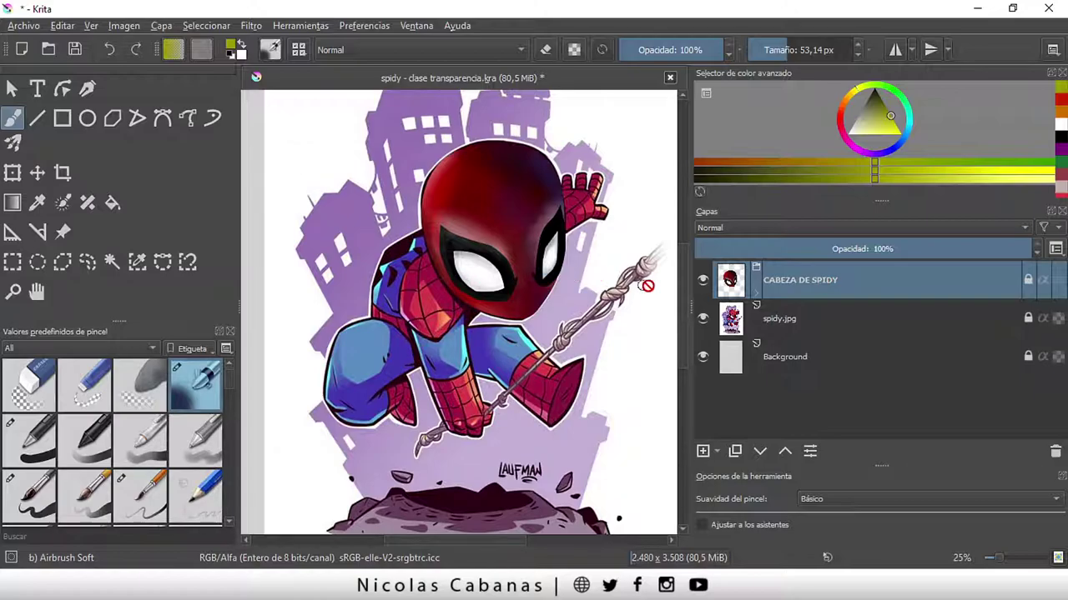
left_click(812, 316)
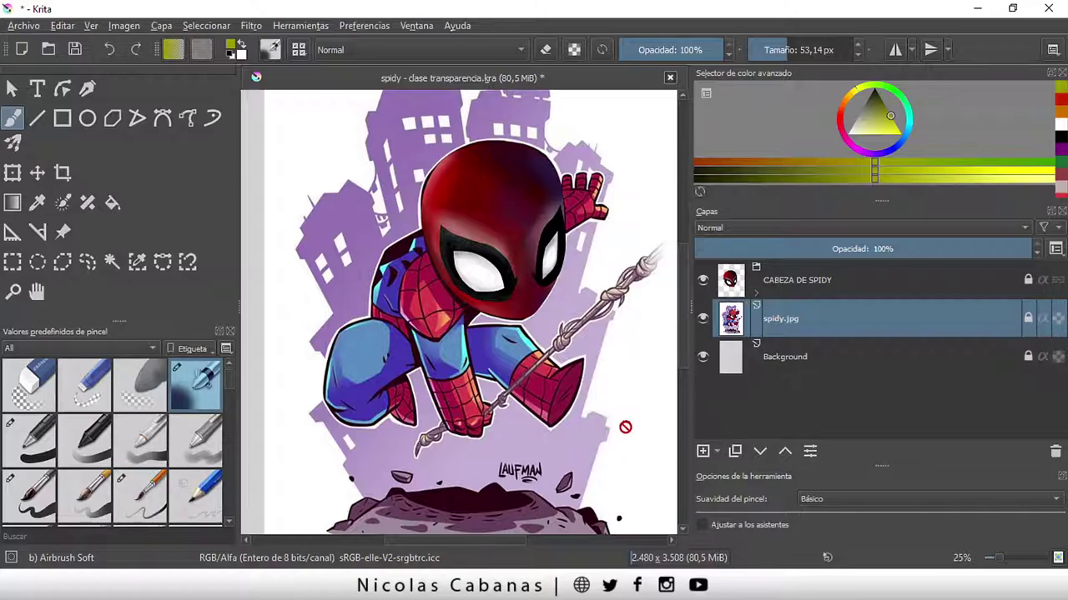
left_click(703, 451)
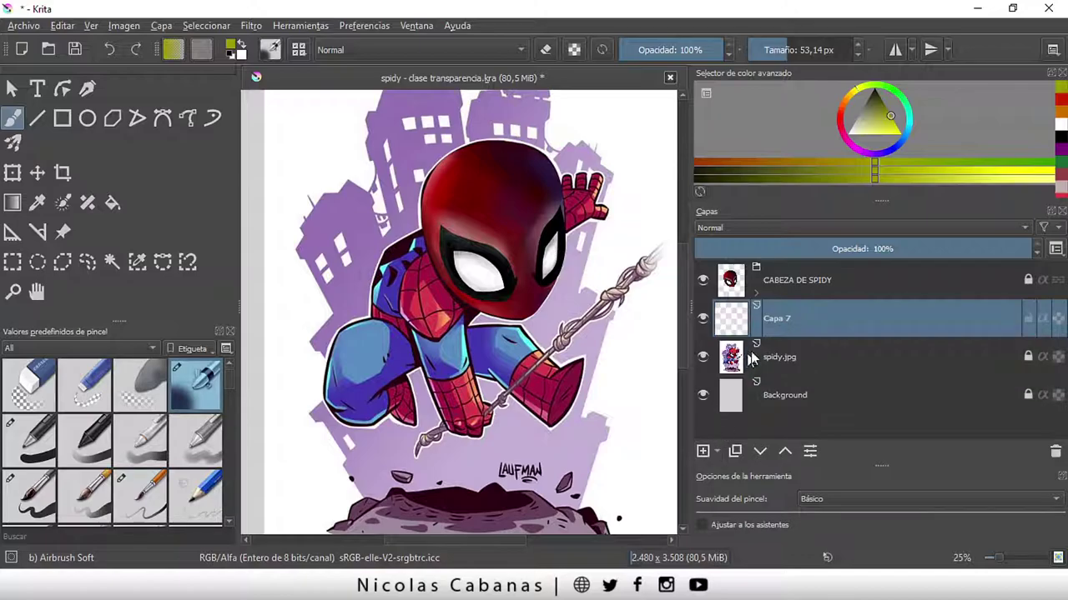
scroll(434, 363, "up", 2)
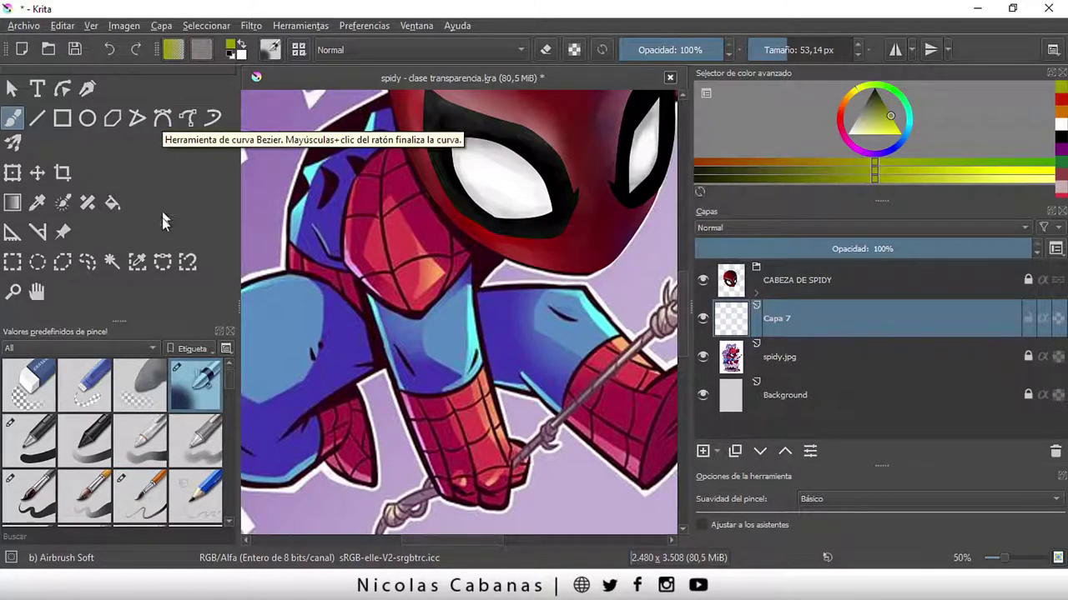
- Draw a test Bézier curve selection from the shoulder down the arm
left_click(163, 267)
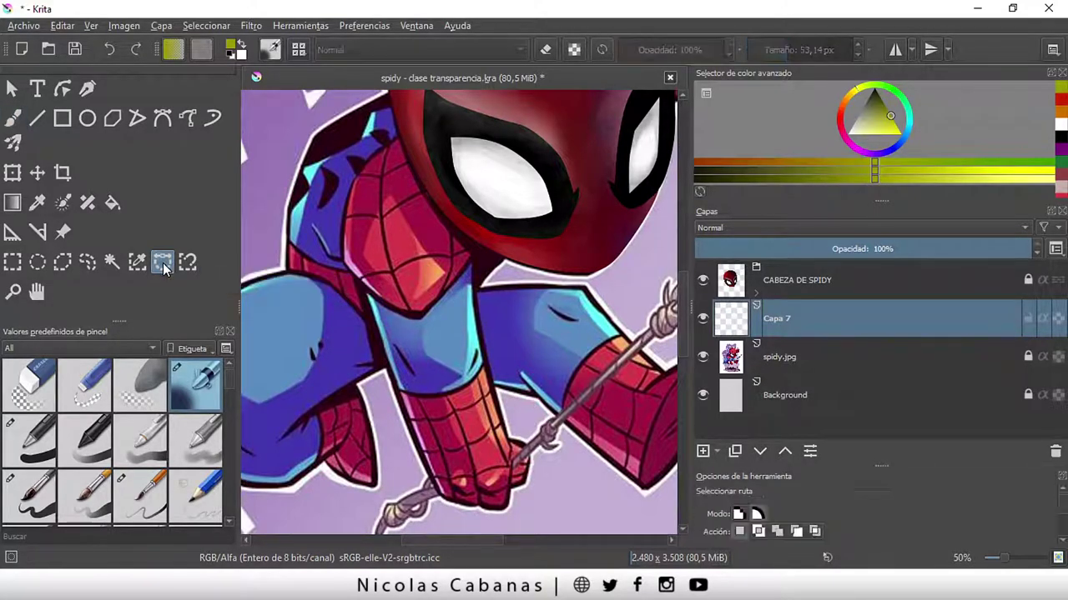
left_click(348, 252)
left_click(528, 408)
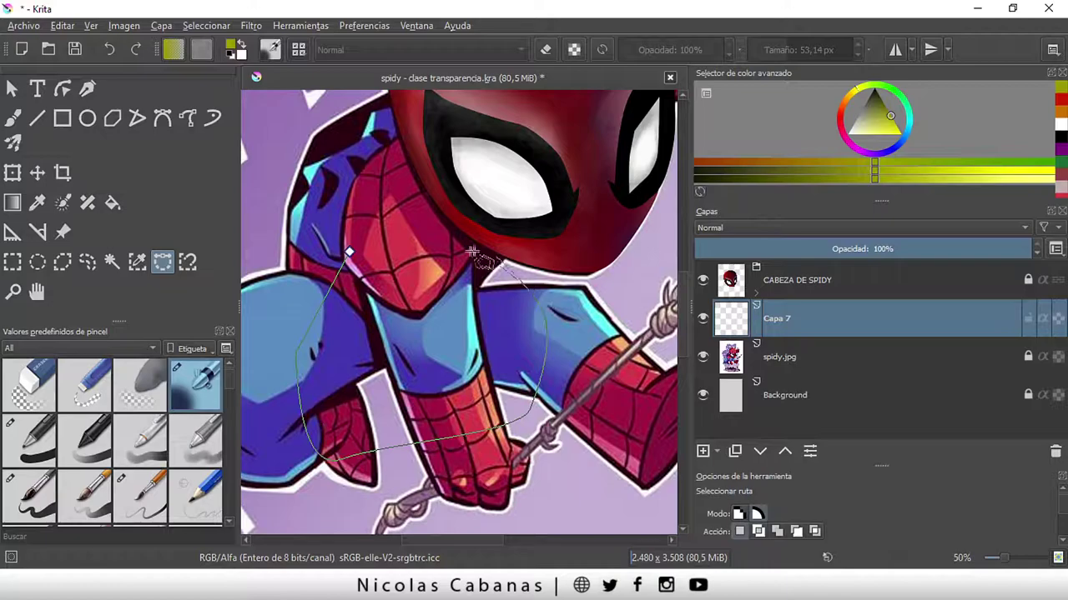
left_click(350, 251)
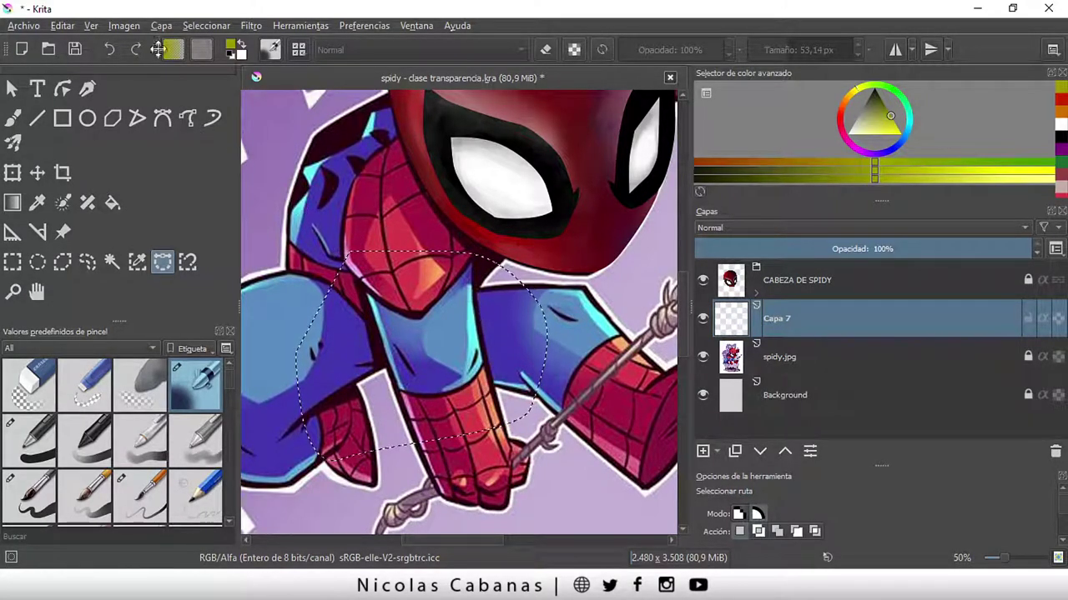
- Deselect the test selection and trace a curved selection around Spidey's raised arm
left_click(207, 26)
left_click(226, 61)
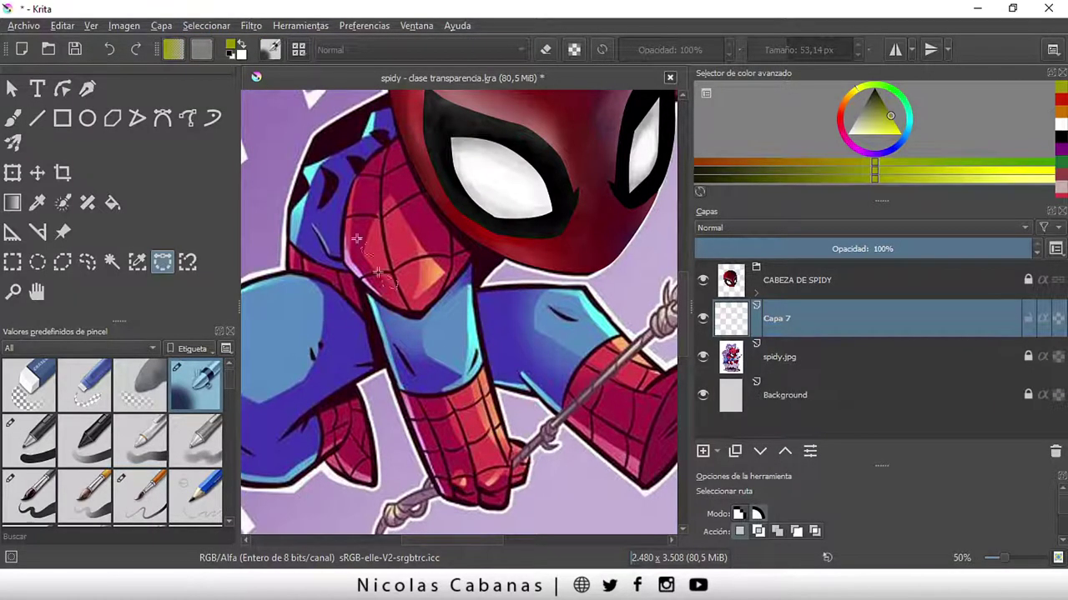
left_click(397, 136)
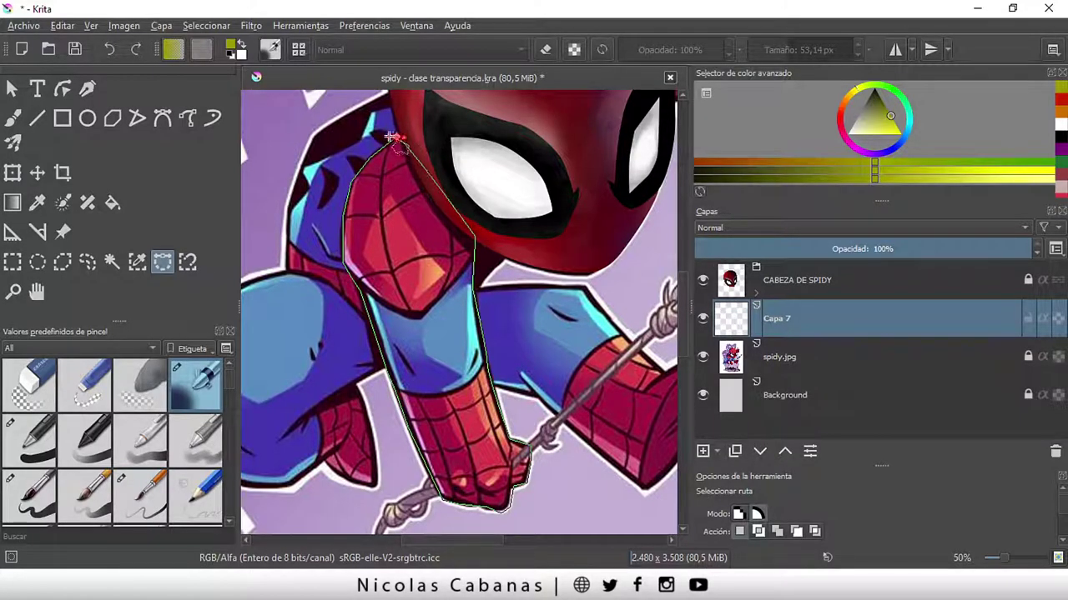
left_click_drag(391, 136, 334, 150)
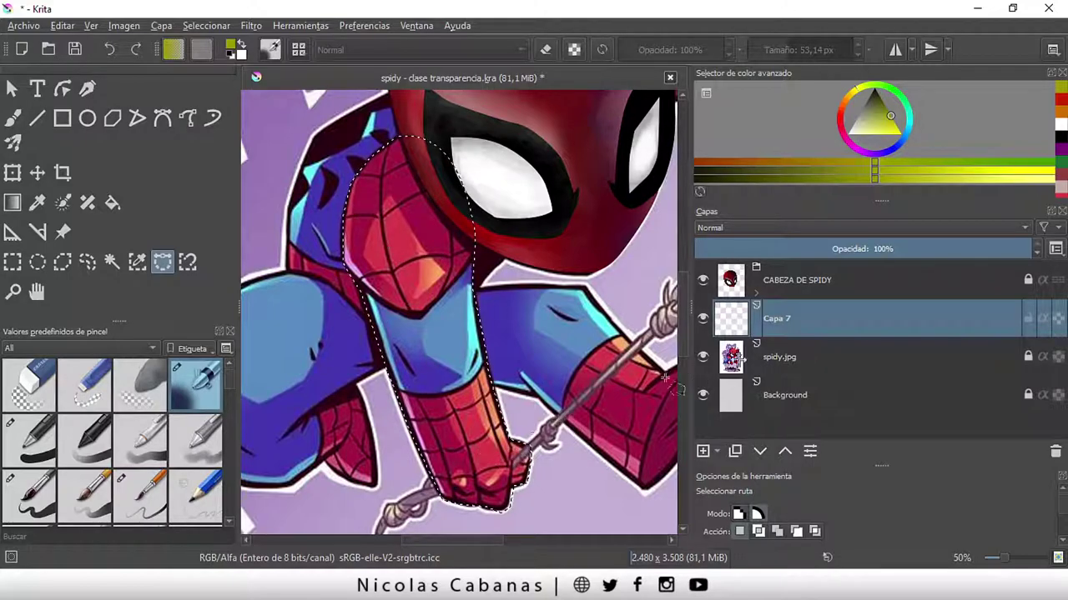
- Rename Capa 7 to BRAZO and fill the arm selection with light grey
double_click(776, 321)
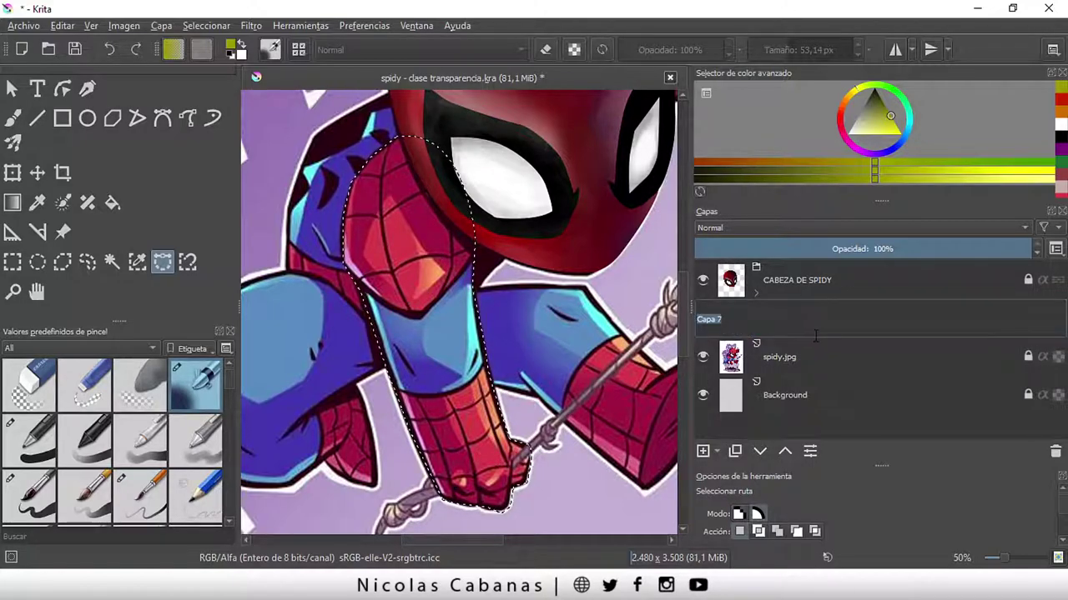
type("BRAZO")
key("Return")
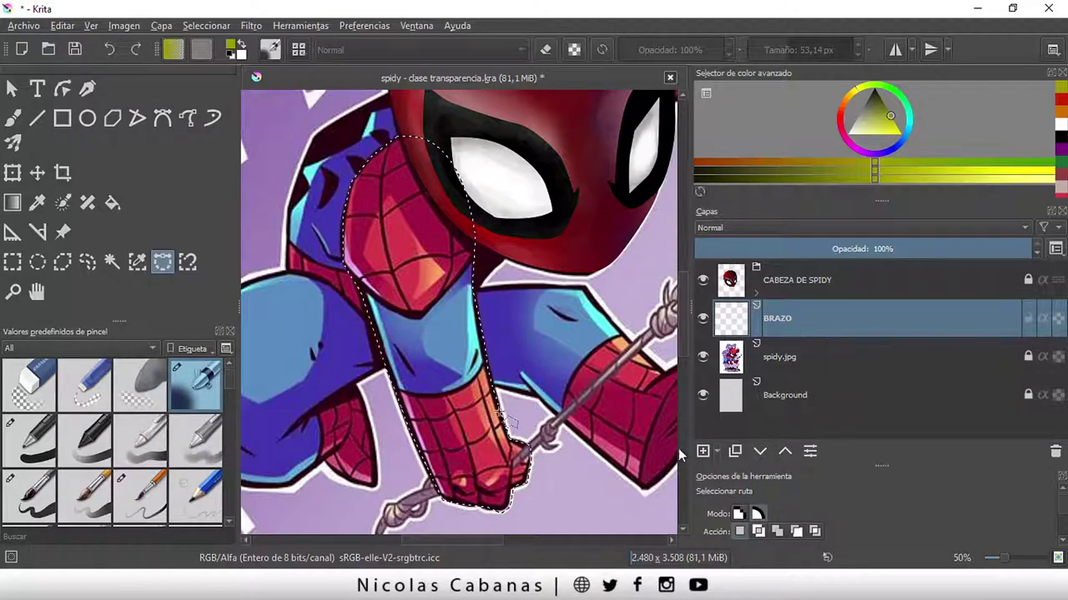
left_click(113, 202)
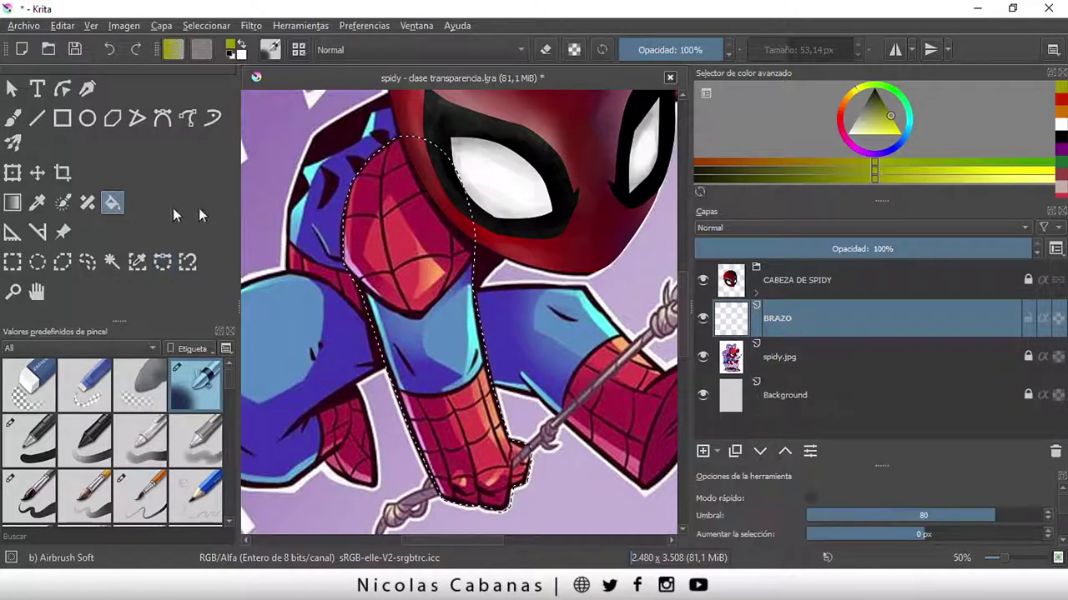
left_click_drag(868, 108, 857, 116)
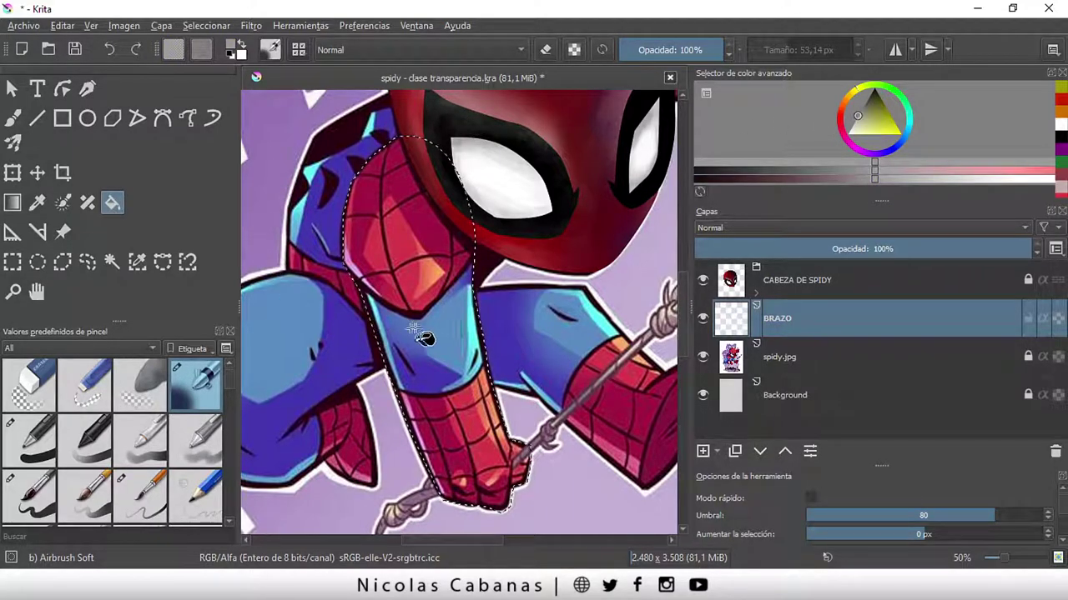
left_click(469, 385)
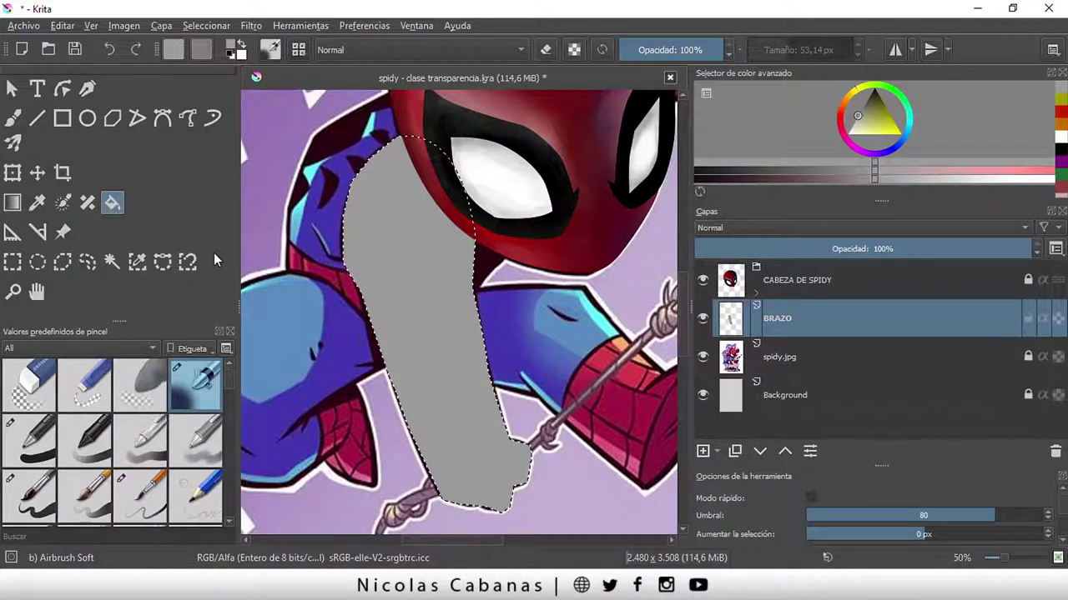
- Start a second Bézier path over the shoulder and grey arm, then discard it with Esc
left_click(162, 262)
left_click_drag(306, 285, 321, 400)
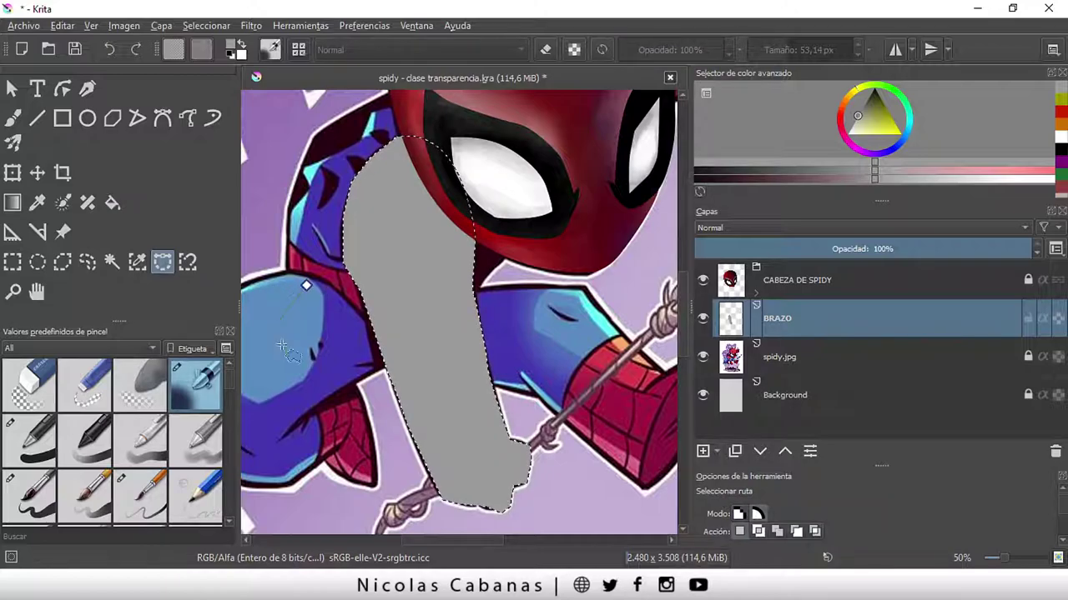
left_click_drag(359, 331, 424, 297)
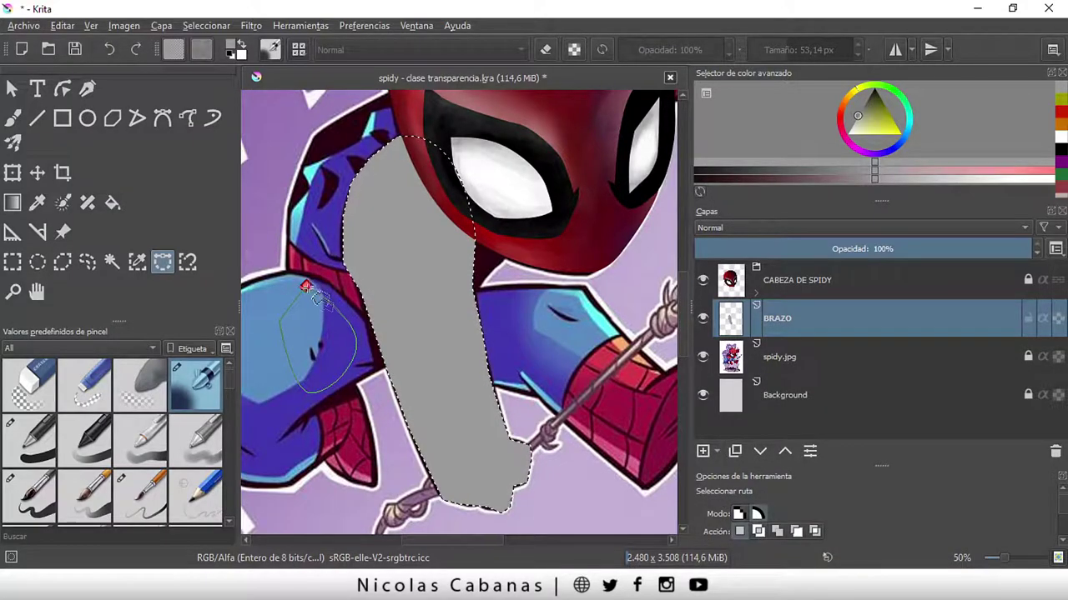
left_click_drag(414, 347, 387, 312)
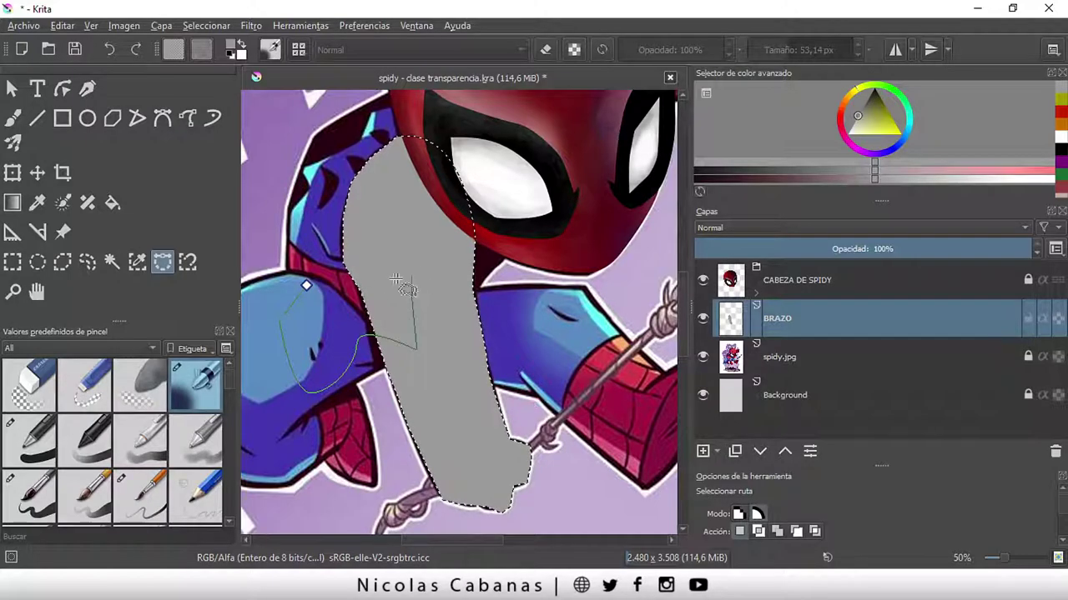
scroll(308, 286, "up", 2)
left_click(310, 287)
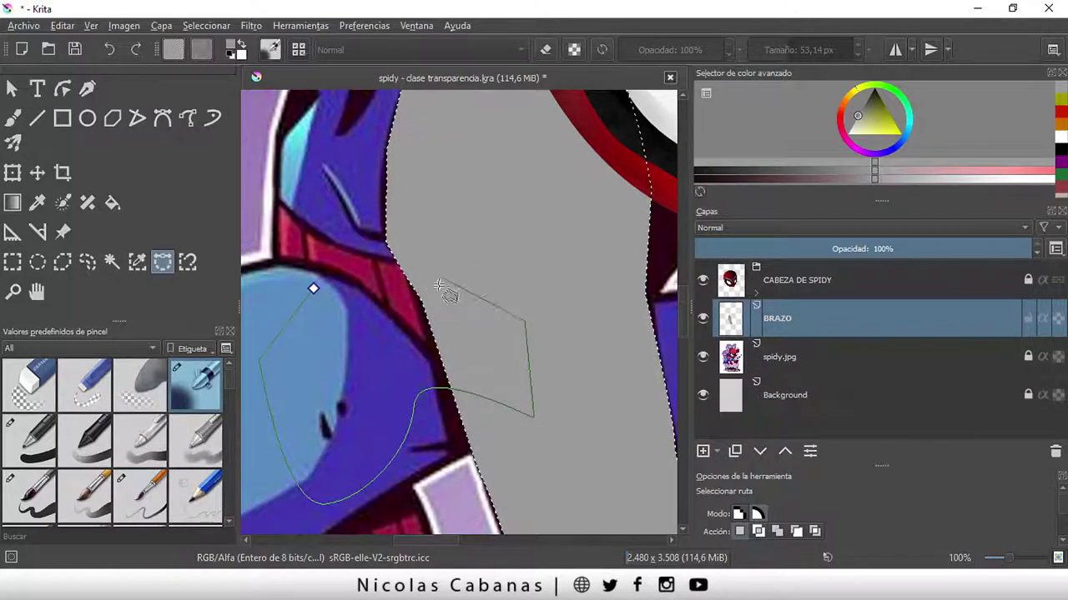
key("Escape")
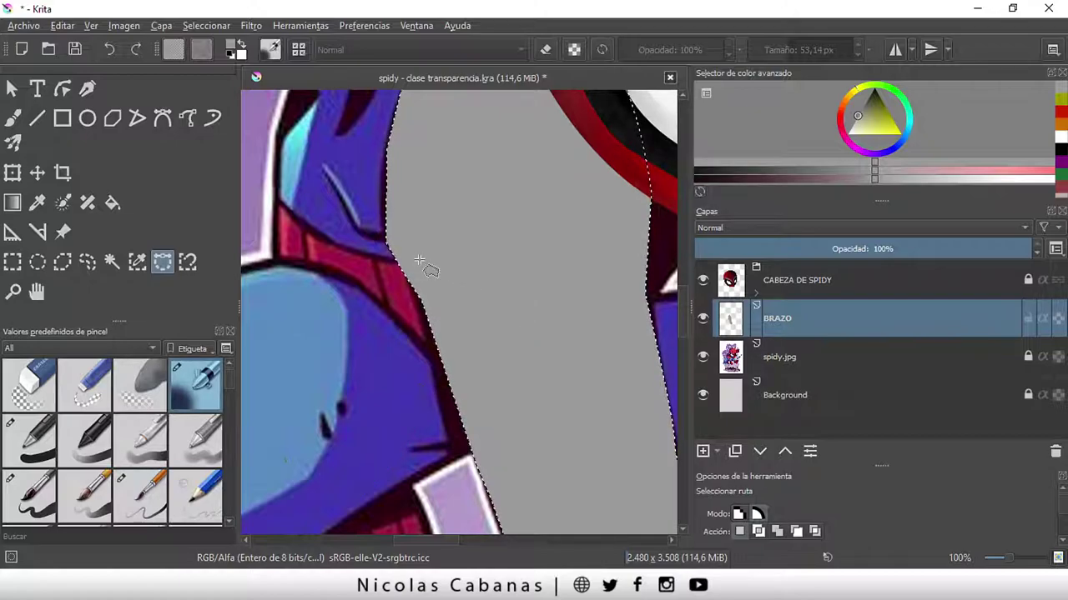
left_click(208, 26)
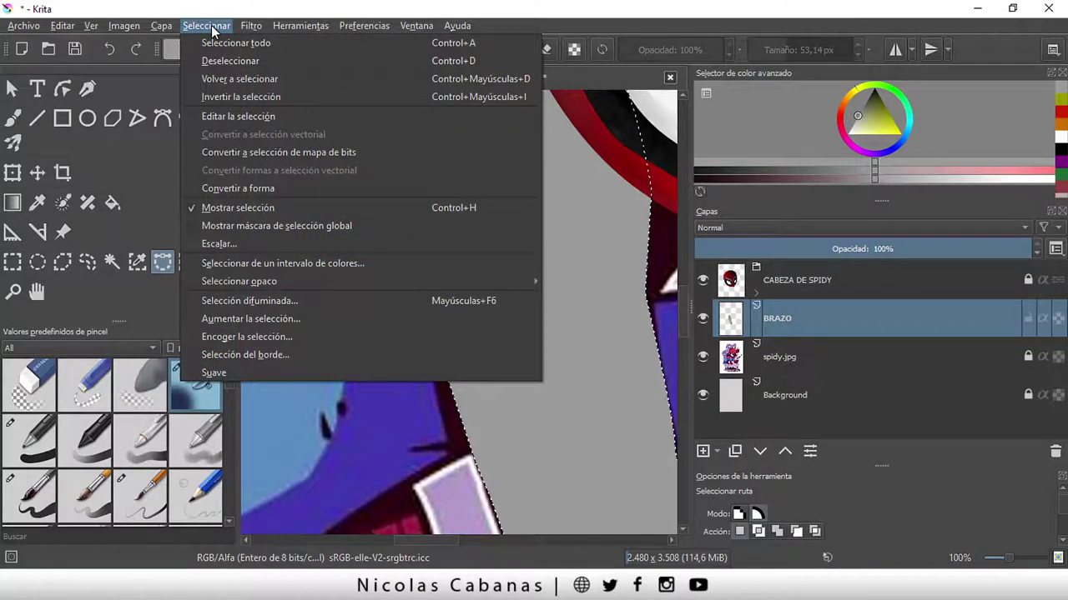
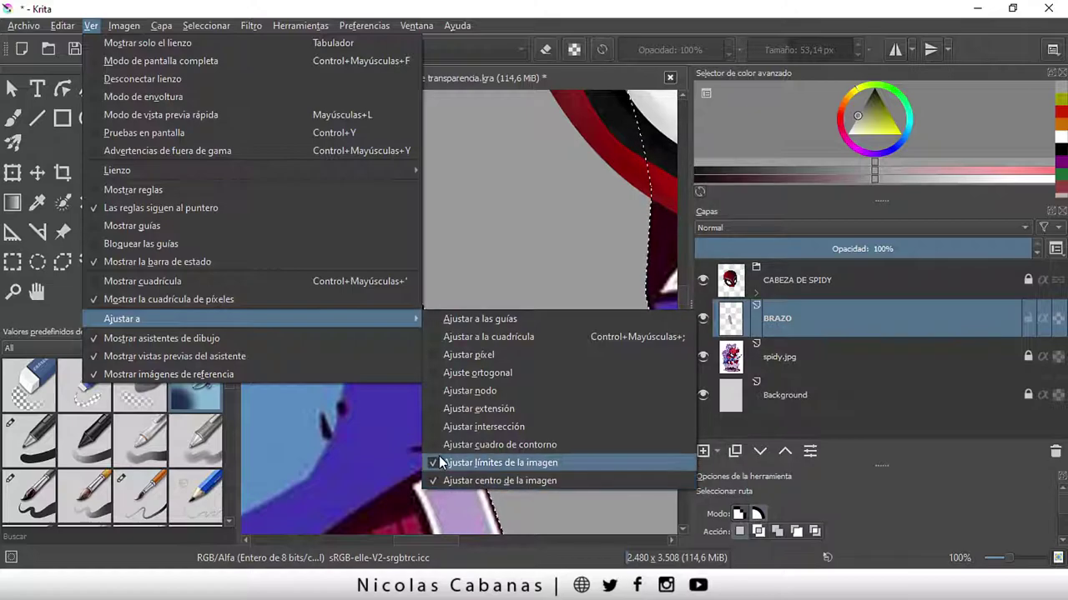
- Hide the CABEZA DE SPIDY head layer, check the grey BRAZO arm fill, and clear the selection
left_click(645, 18)
scroll(519, 370, "down", 5)
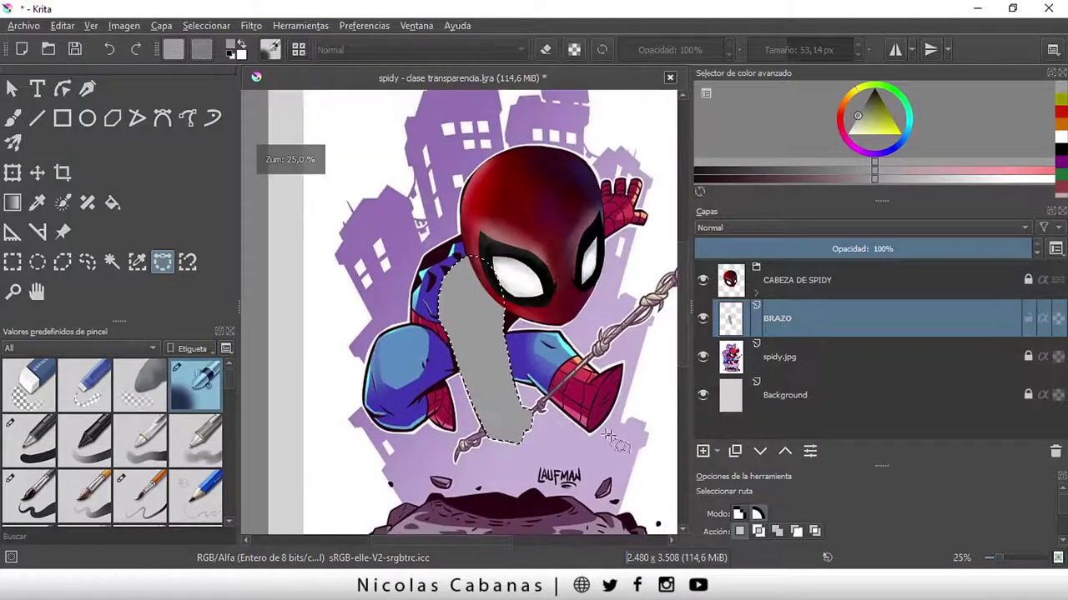
left_click(703, 280)
key("plus")
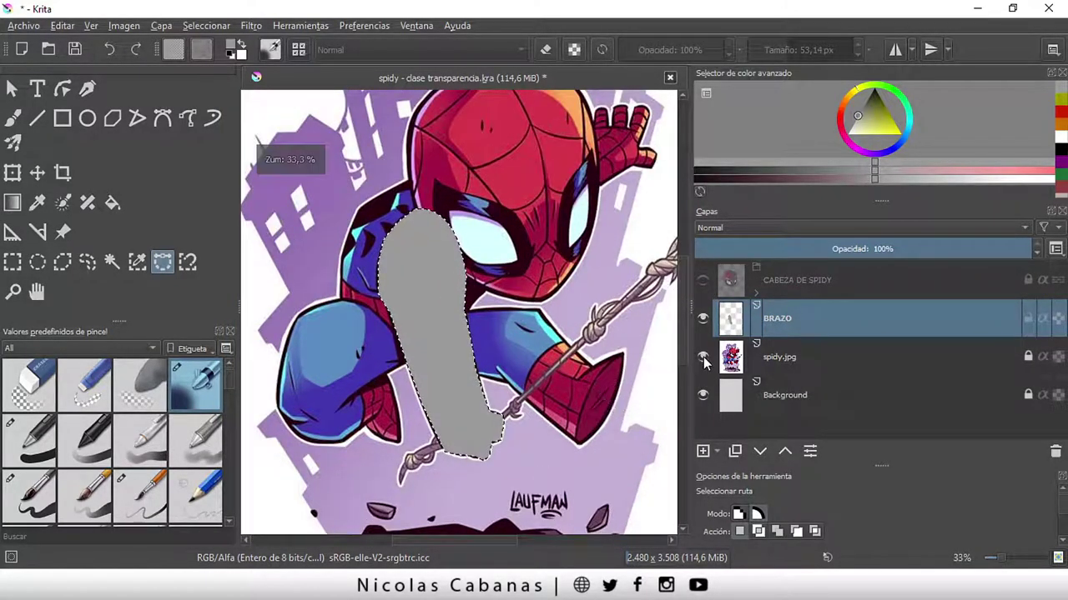
left_click(703, 357)
left_click(703, 357)
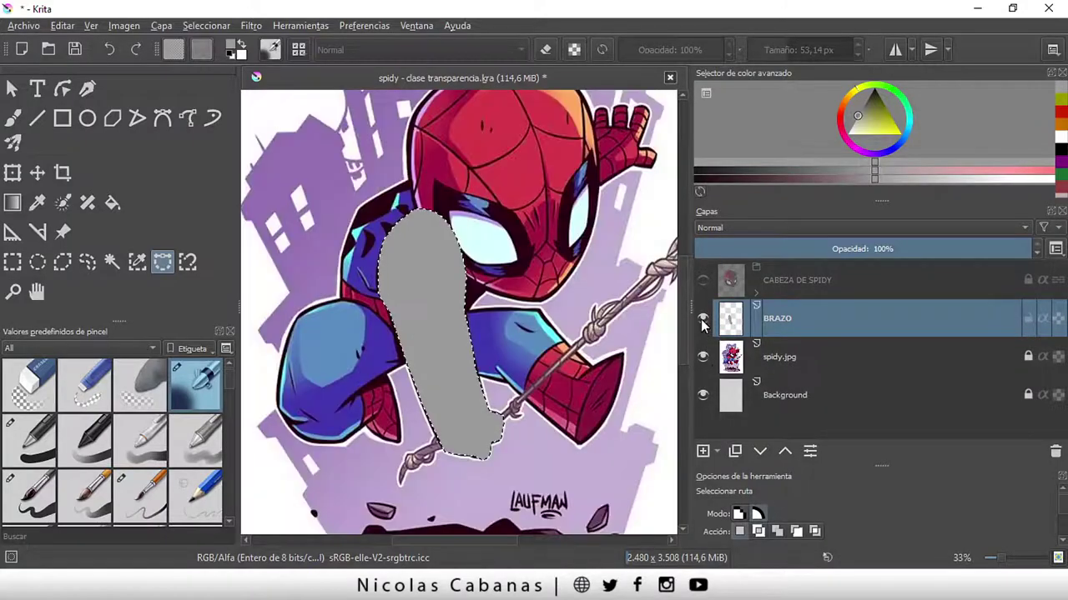
left_click(703, 320)
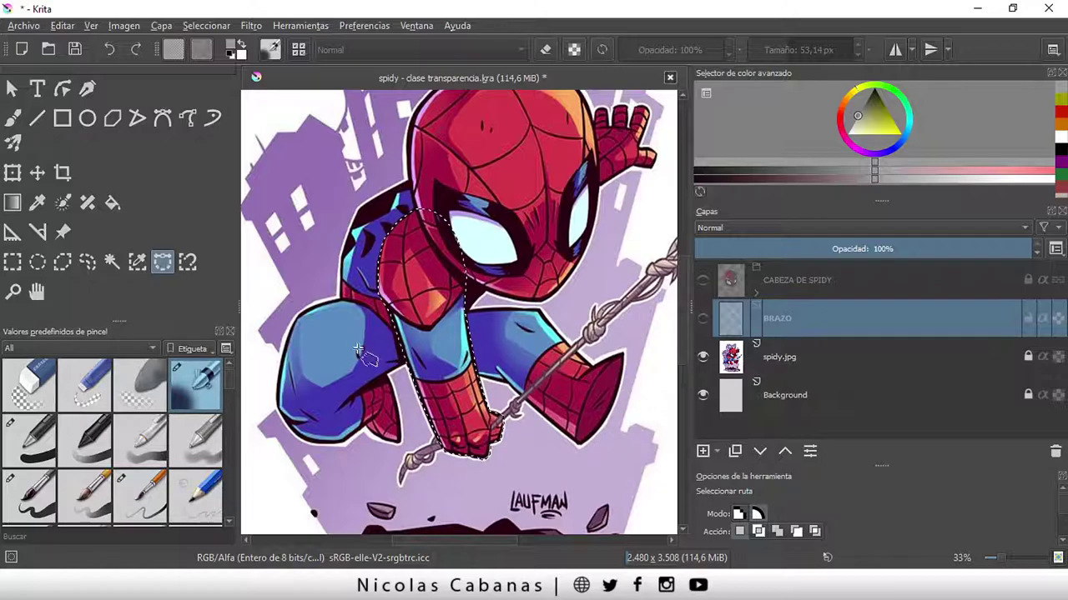
scroll(434, 358, "up", 1)
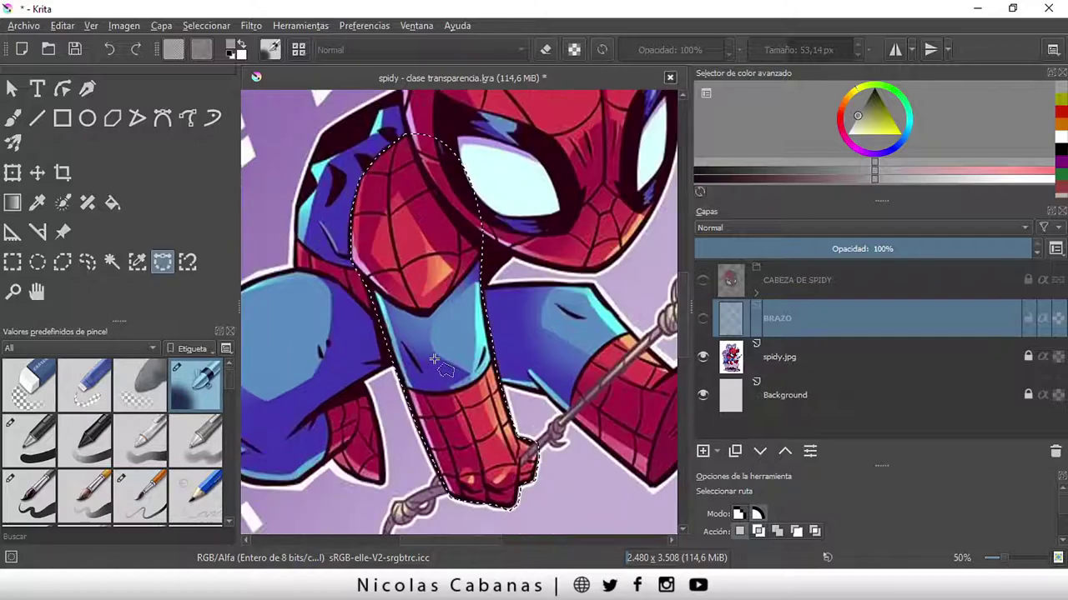
left_click(704, 319)
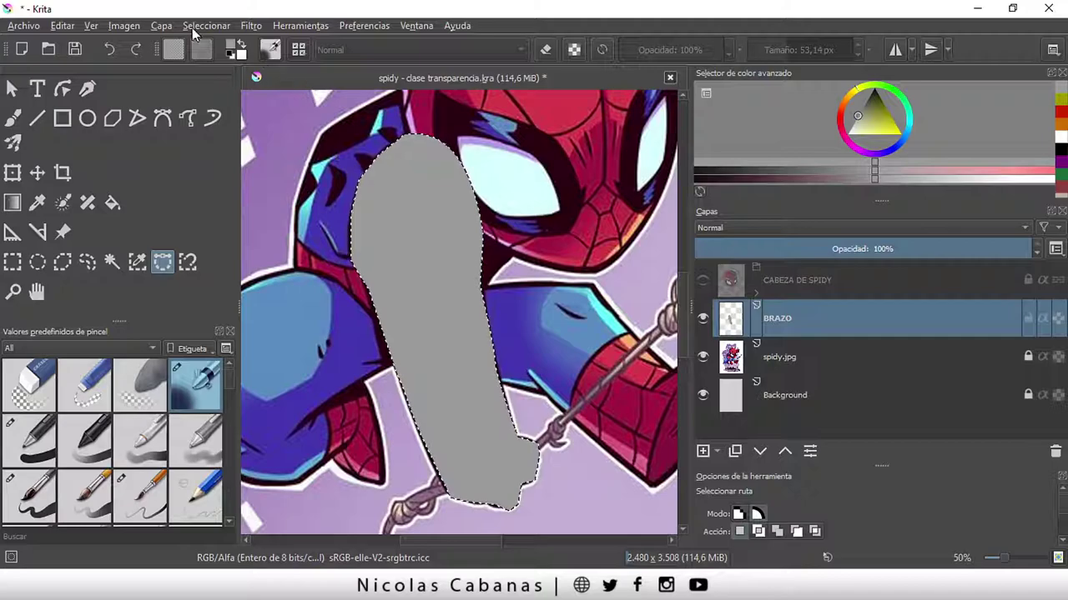
left_click(206, 25)
left_click(242, 63)
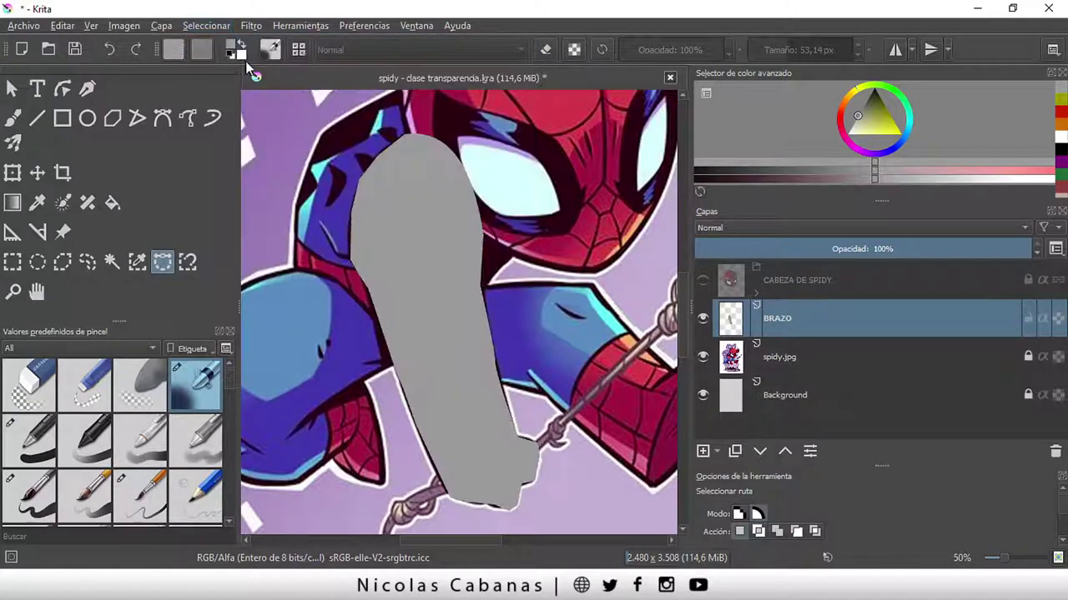
- Lower BRAZO to 53% opacity and group it as CONTENIDO DEL BRAZO
left_click(1005, 247)
left_click_drag(1005, 247, 872, 255)
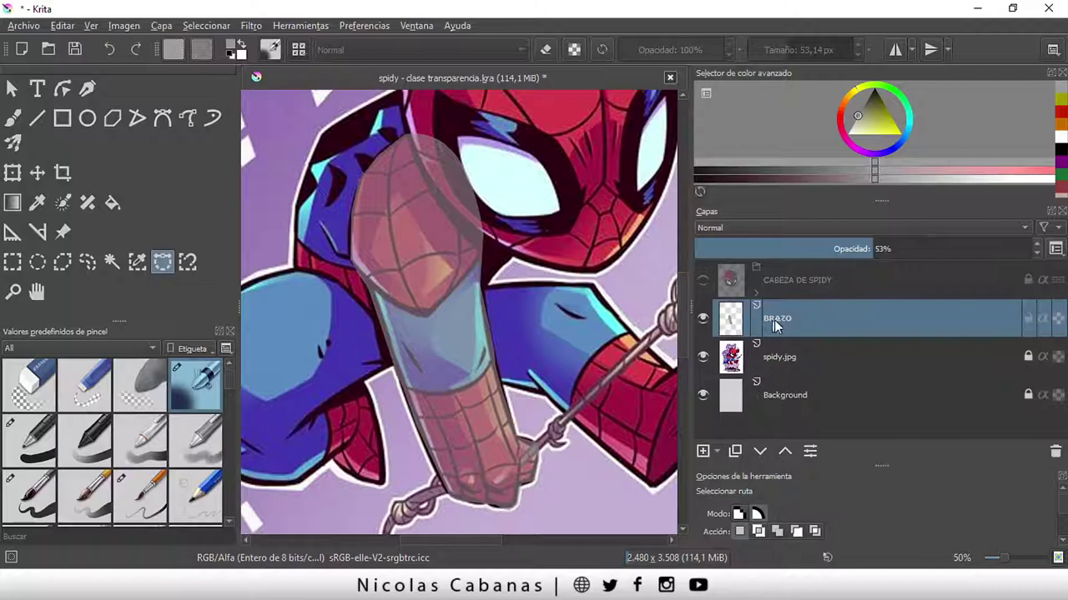
right_click(818, 320)
mouse_move(787, 249)
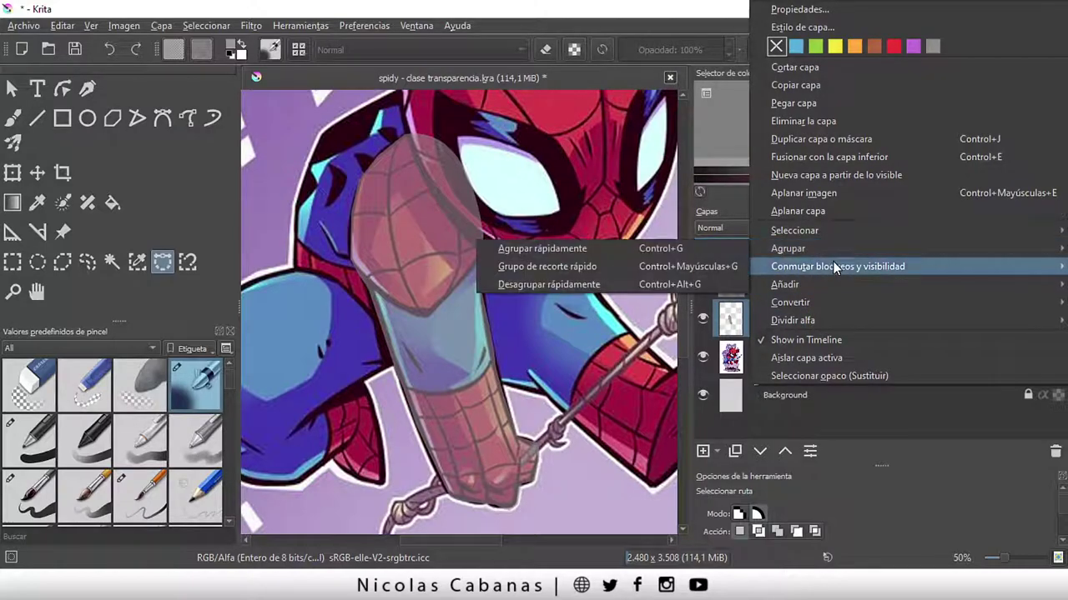
left_click(604, 247)
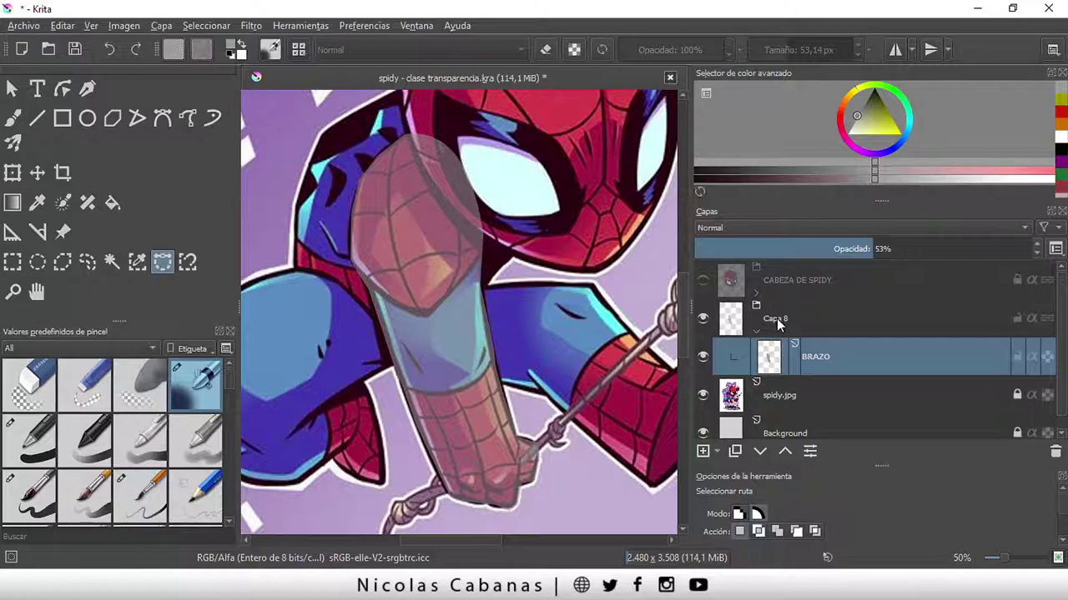
double_click(775, 319)
type("CONTENIDO DEL BRAZO")
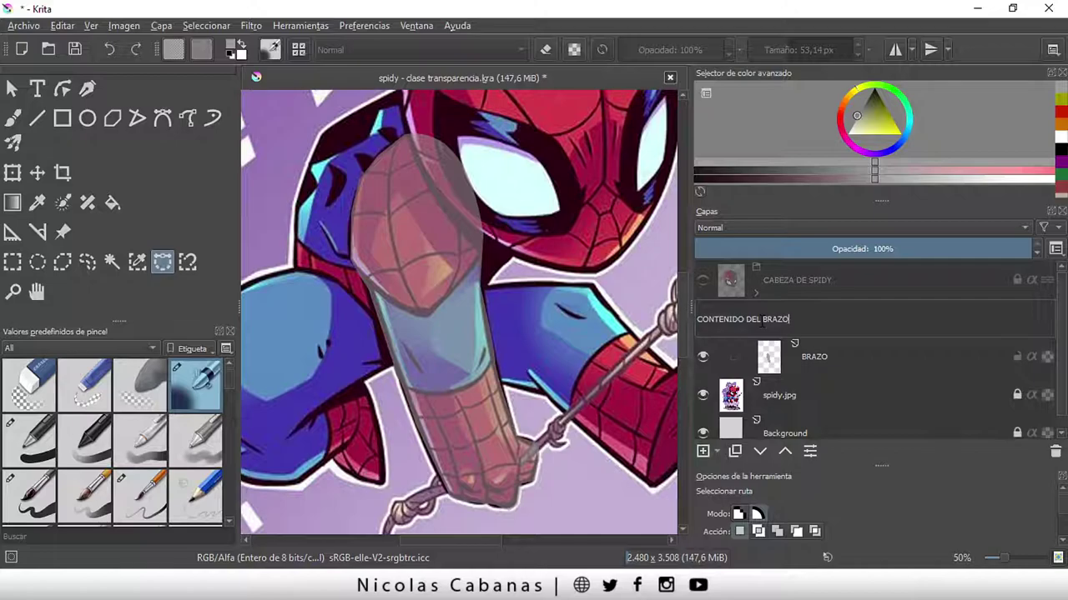
key("Return")
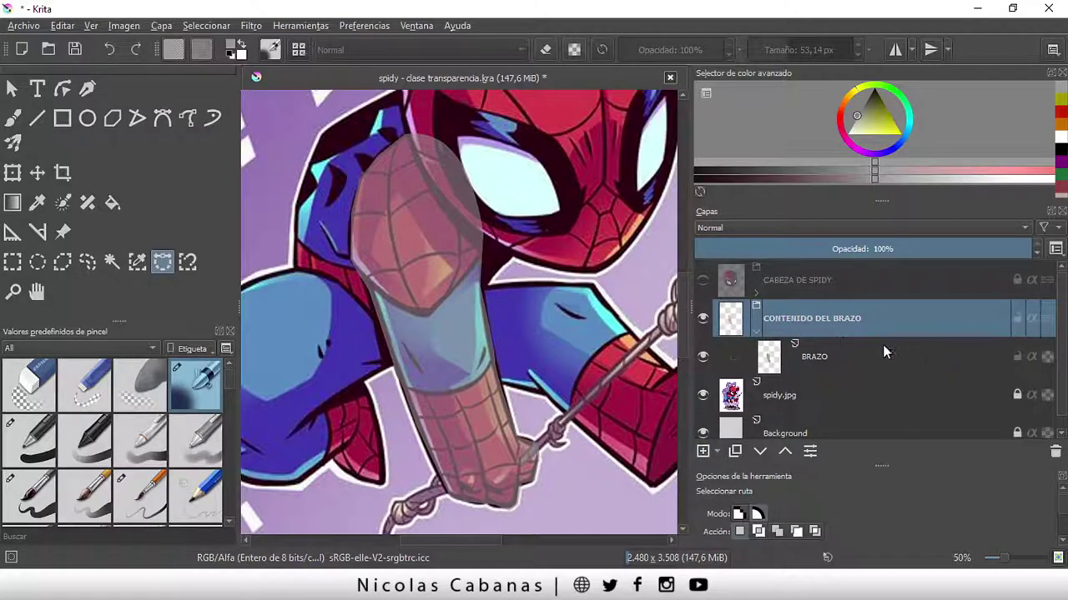
- Add a new layer named hombro above BRAZO inside the group
left_click(857, 348)
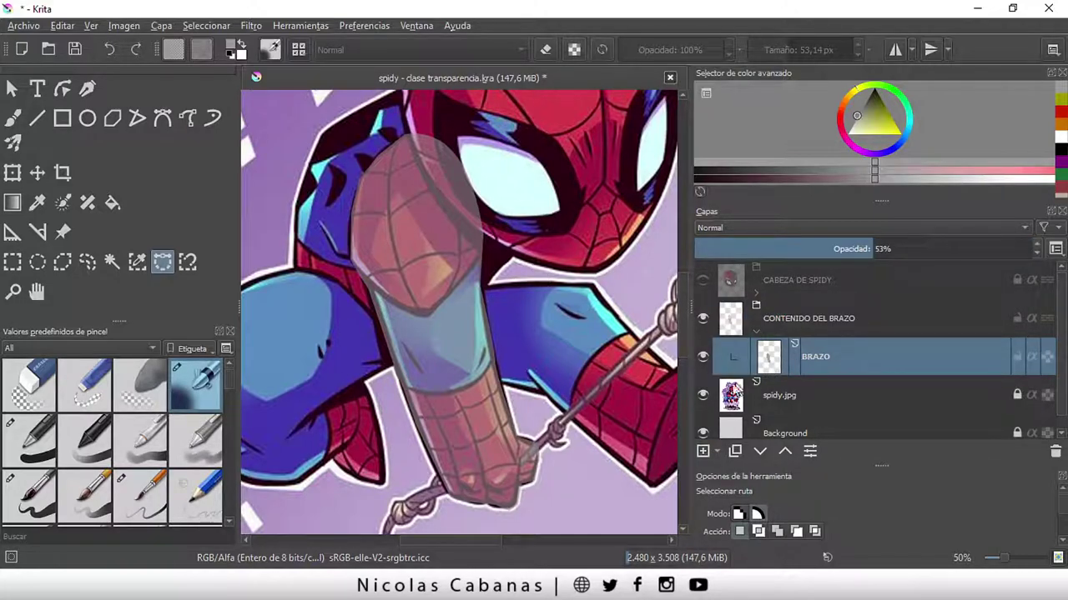
left_click(703, 451)
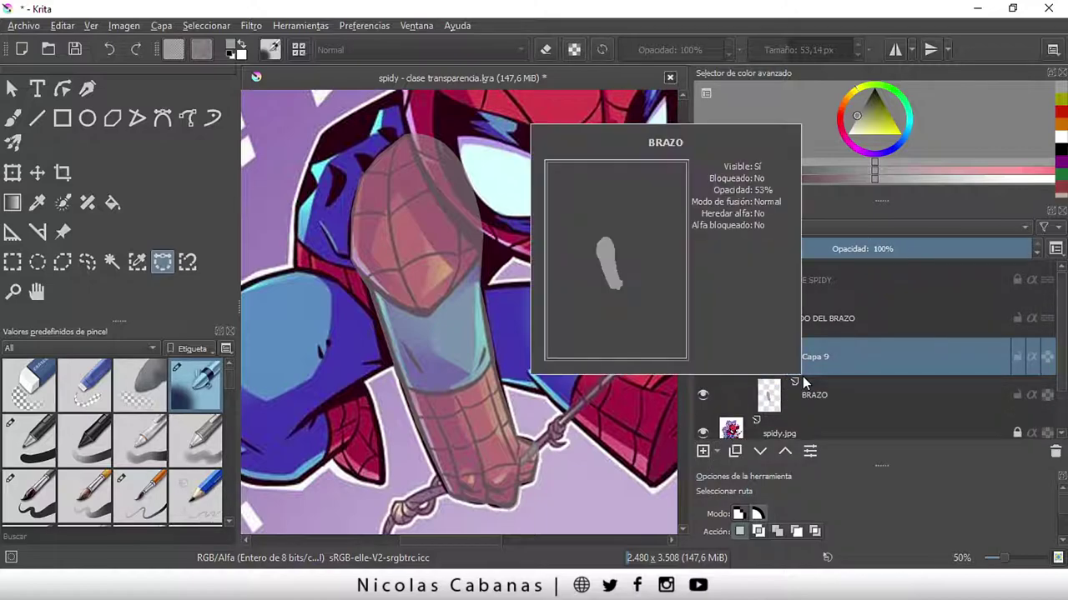
double_click(814, 358)
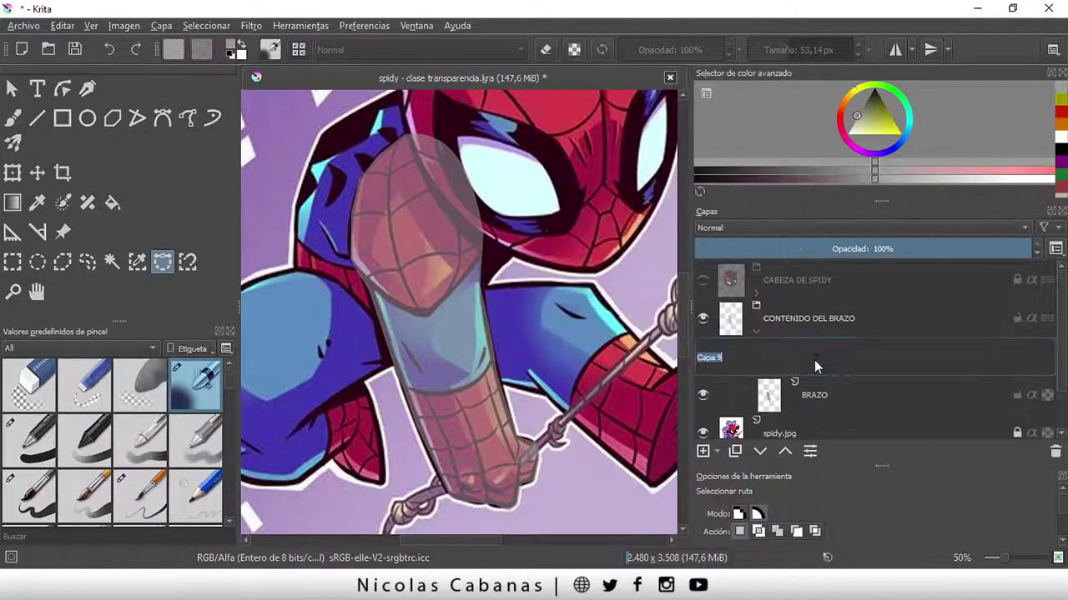
type("hombro")
key("Return")
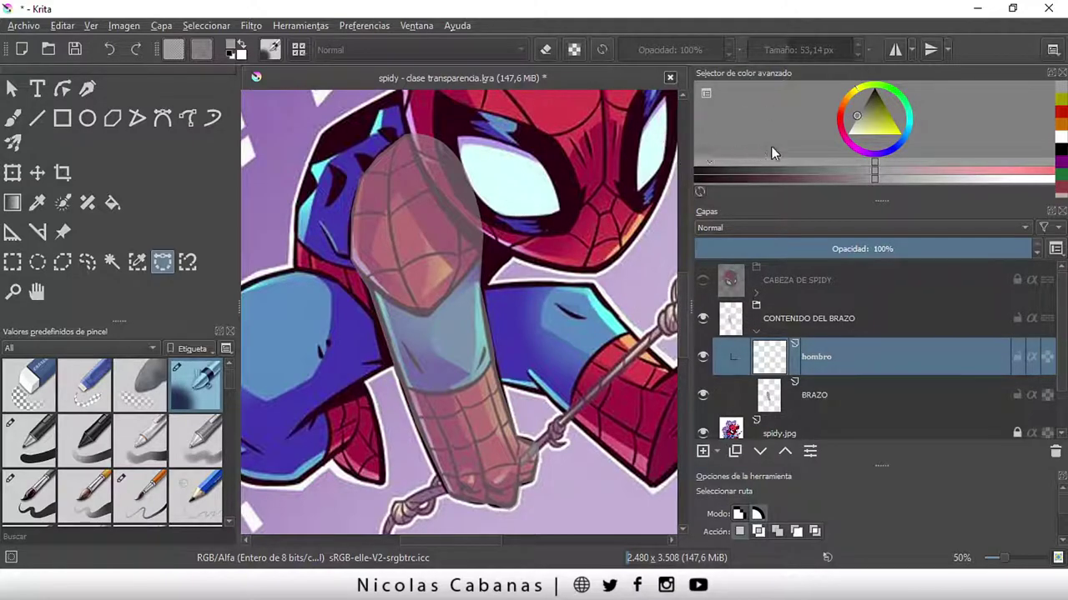
- Show the head layer again and sample the darker red from the head
left_click(37, 202)
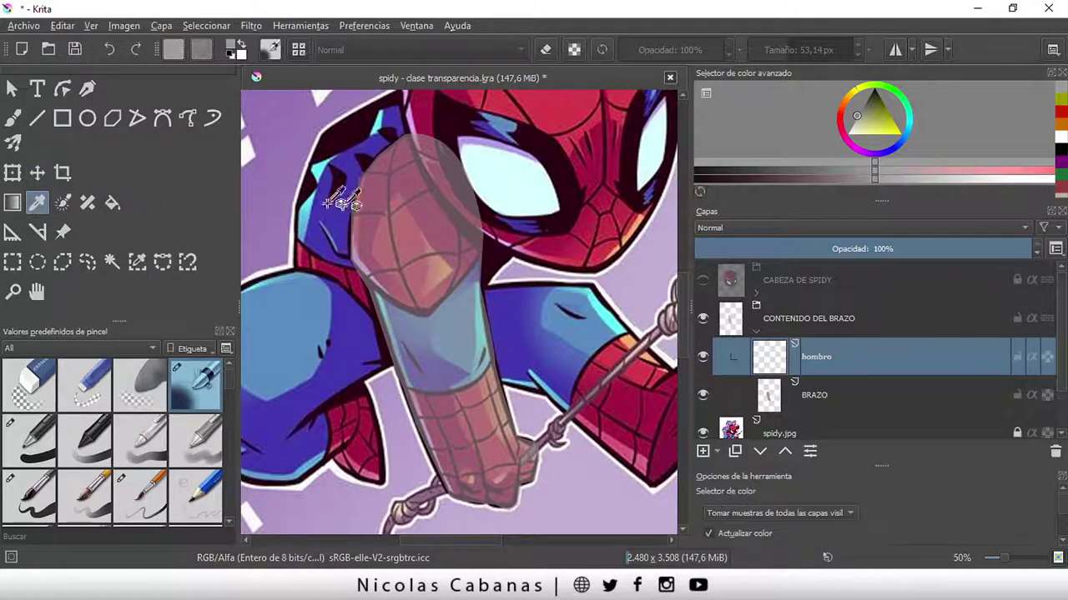
left_click(560, 114)
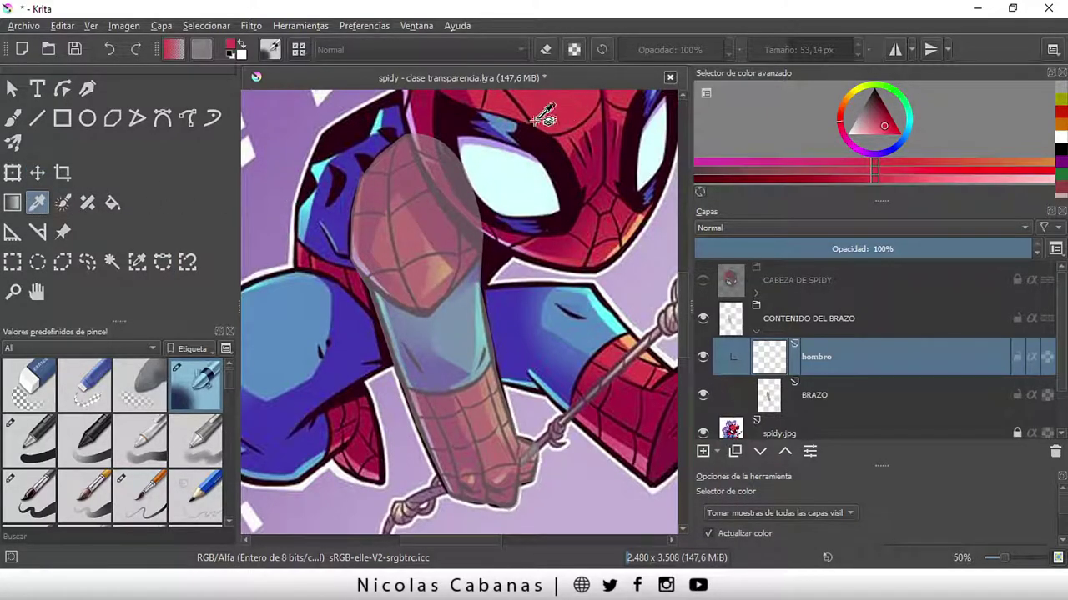
left_click(703, 281)
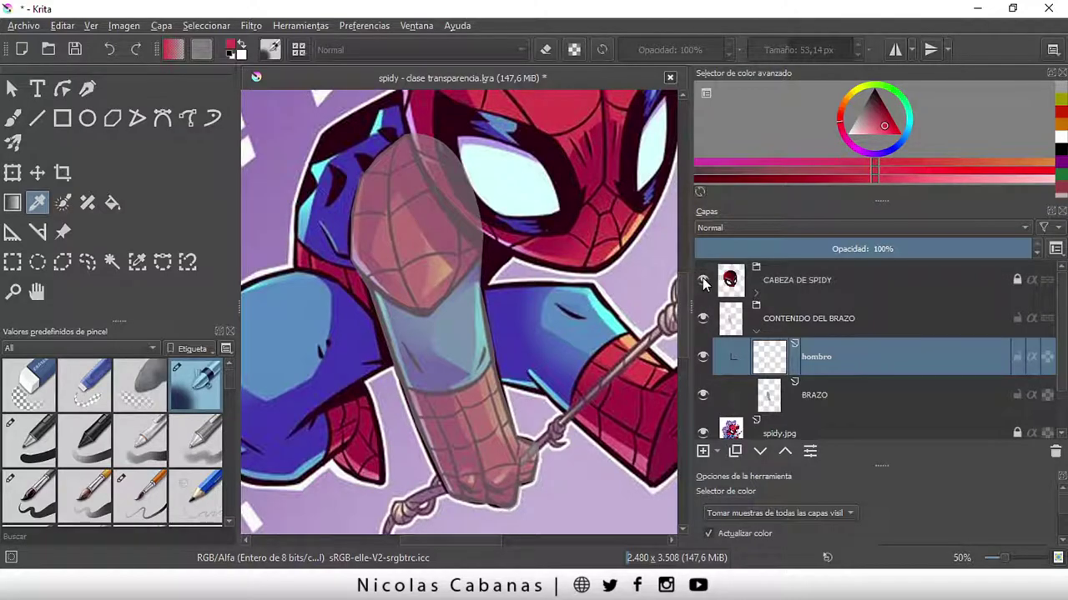
left_click(617, 207)
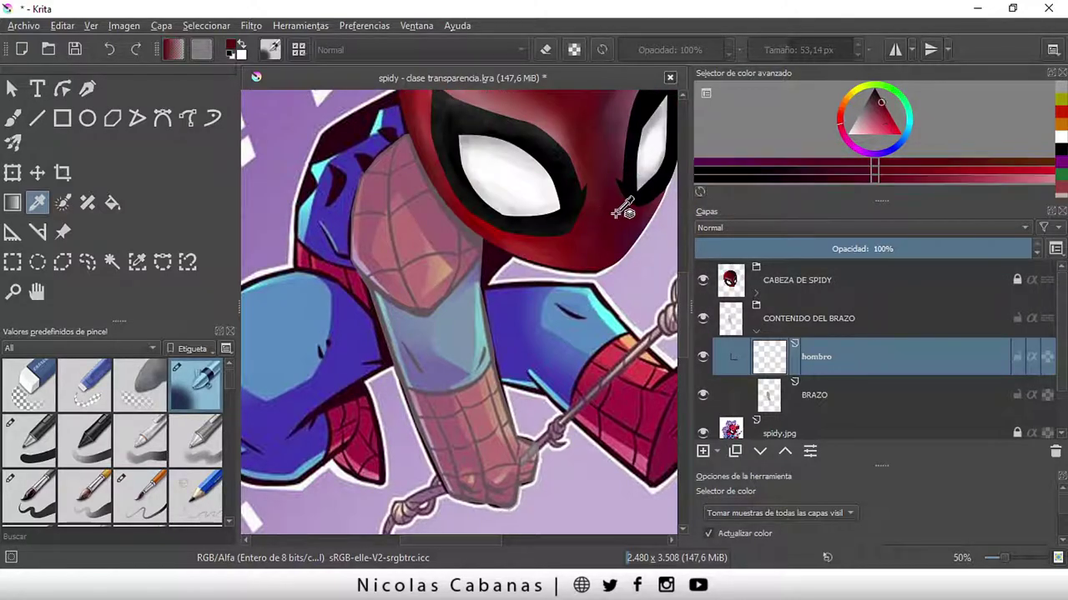
left_click(702, 280)
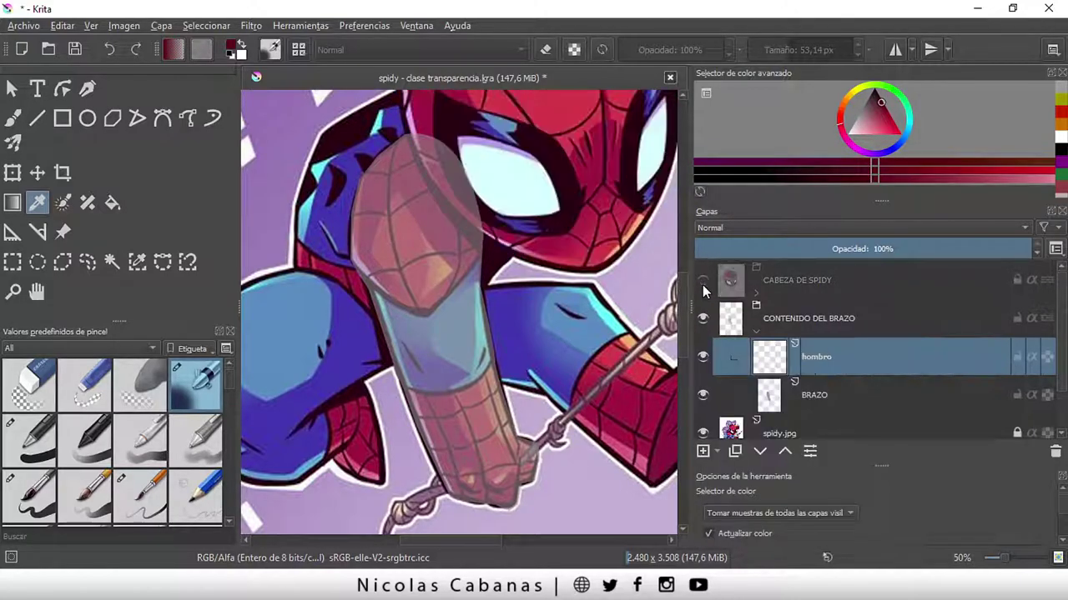
left_click(702, 280)
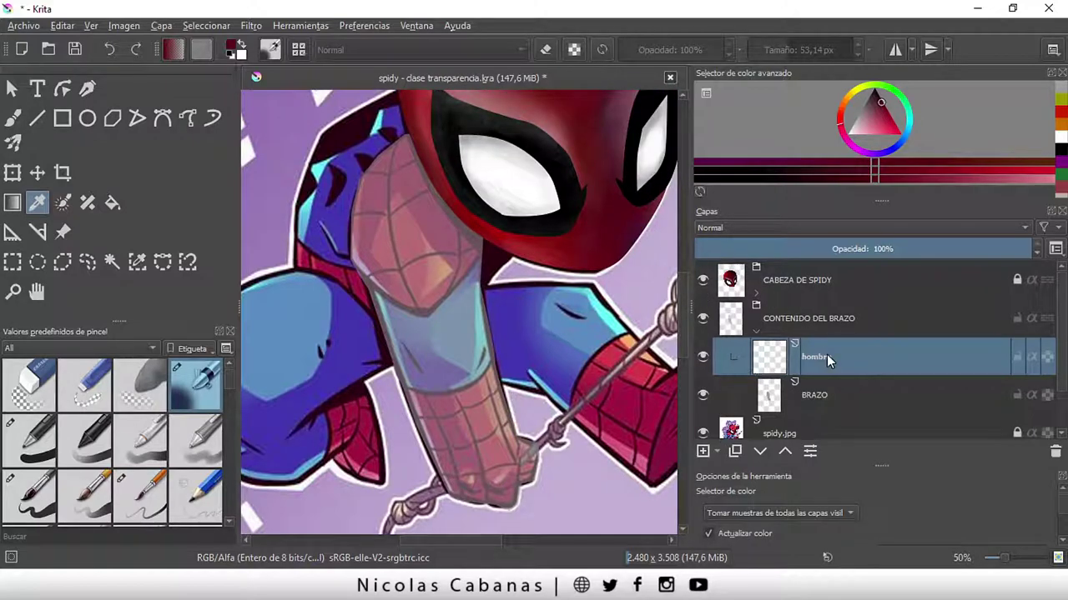
- With a 331 px, 48% opacity brush, clip hombro to the arm and airbrush the shoulder
key("b")
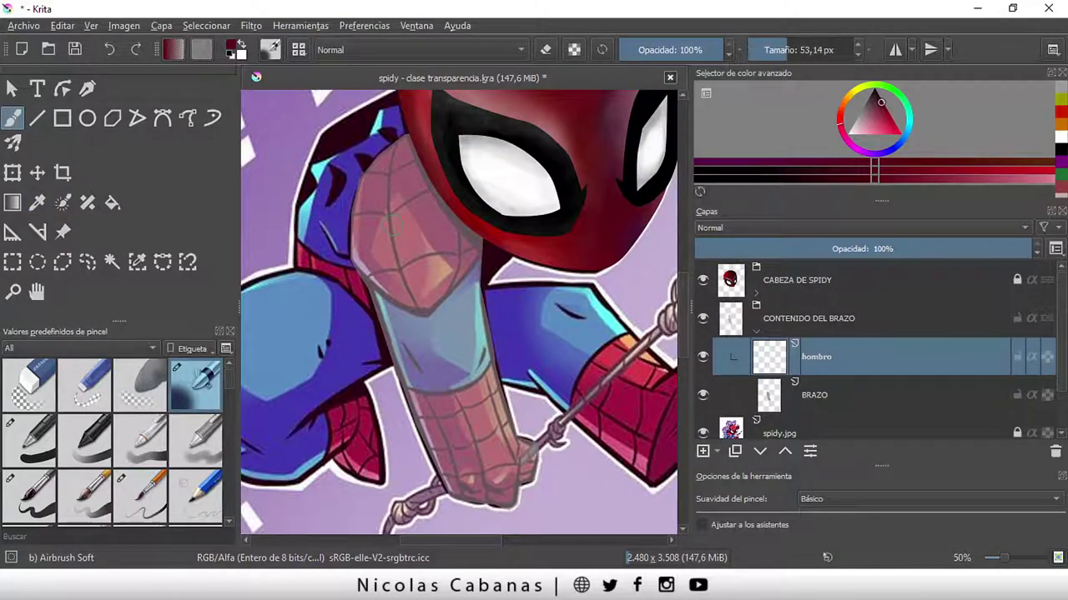
left_click(809, 52)
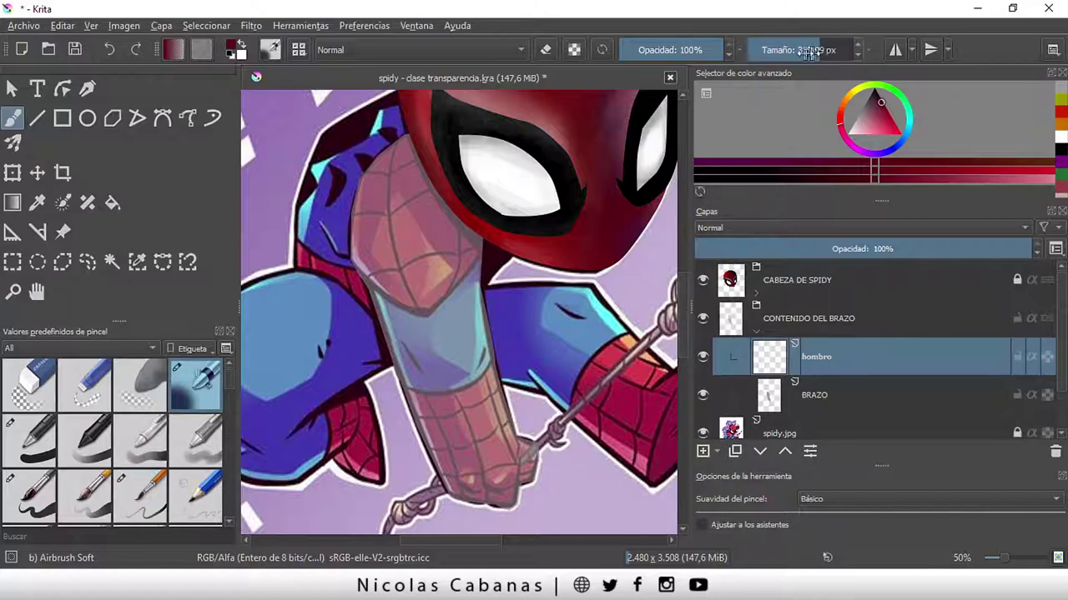
left_click_drag(709, 52, 674, 52)
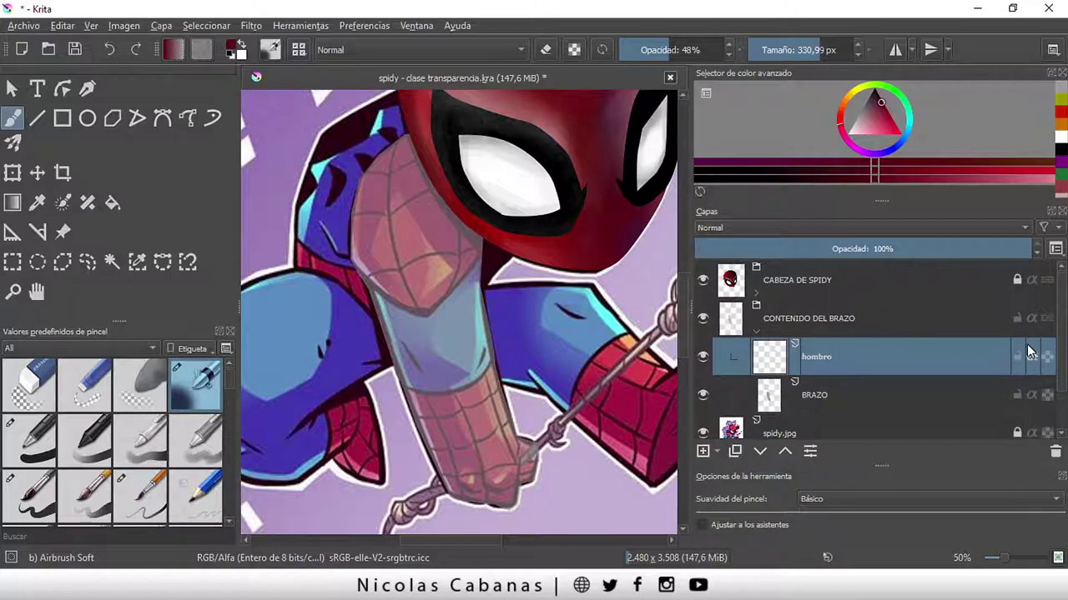
left_click(1029, 350)
left_click(876, 318)
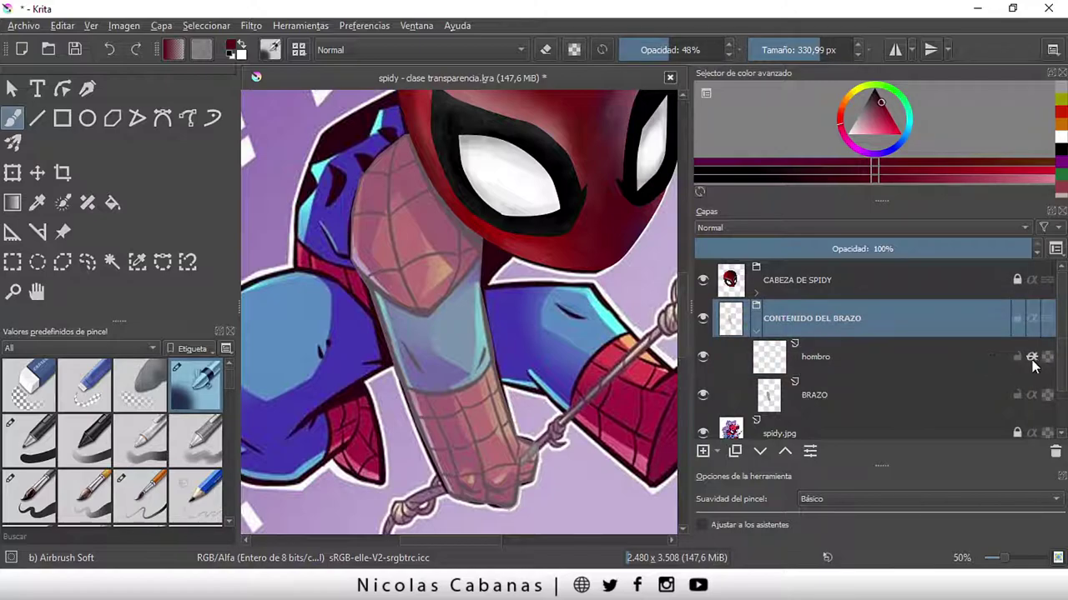
left_click(923, 362)
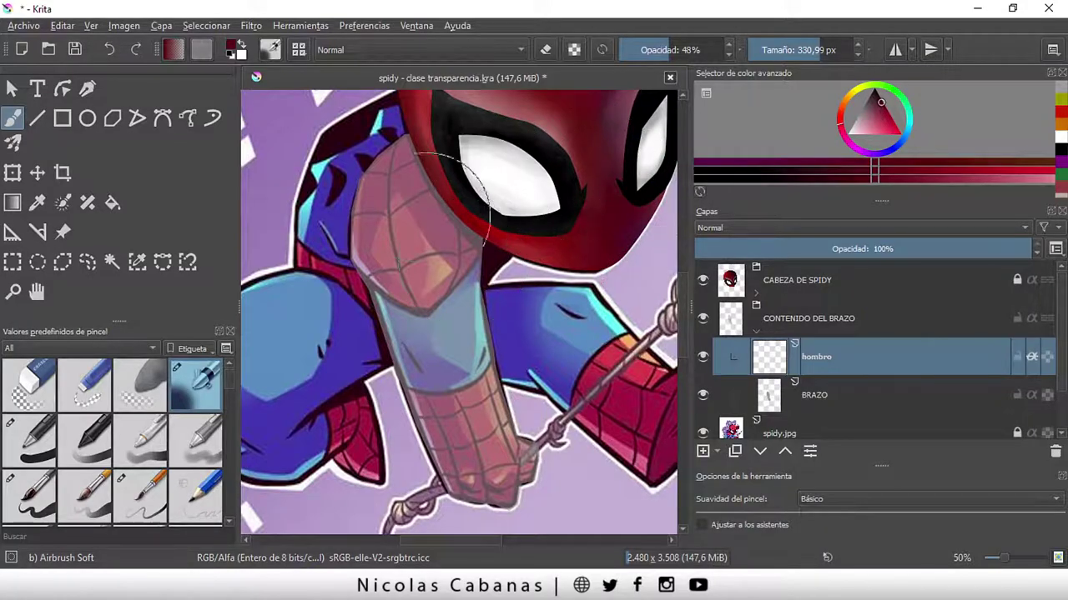
mouse_move(422, 218)
left_mouse_down()
mouse_move(413, 197)
mouse_move(425, 235)
left_mouse_up()
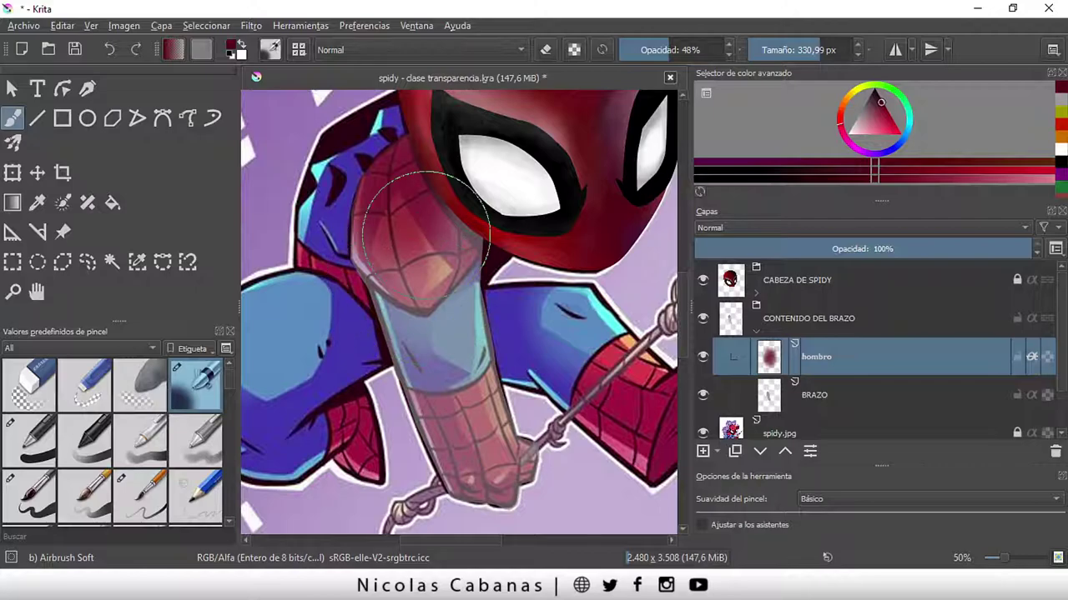
scroll(421, 238, "up", 1)
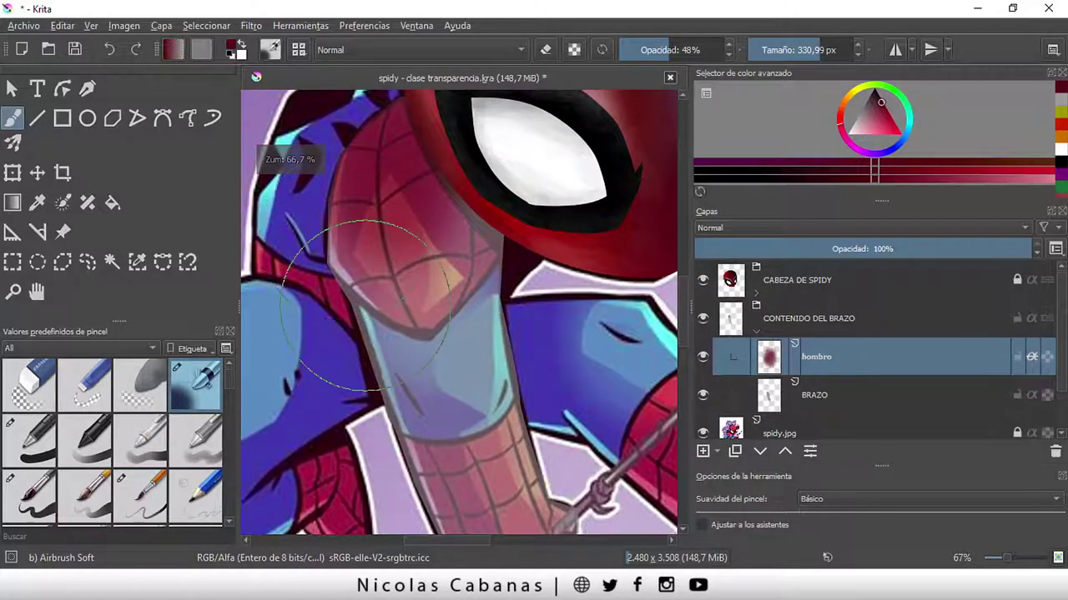
scroll(567, 279, "down", 1)
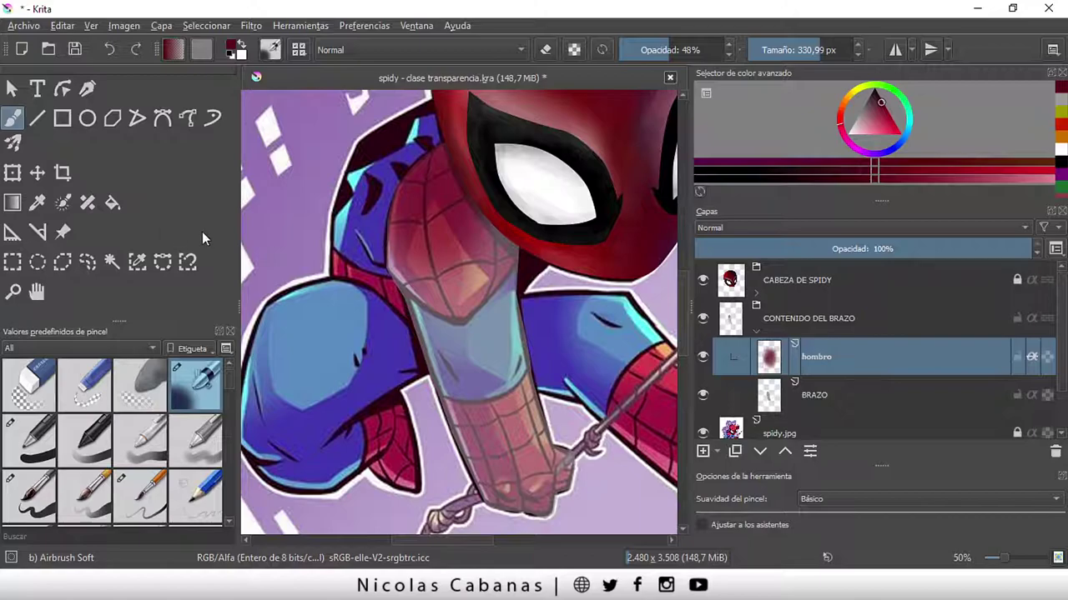
- Draw a point-by-point selection outlining the shoulder area
left_click(163, 262)
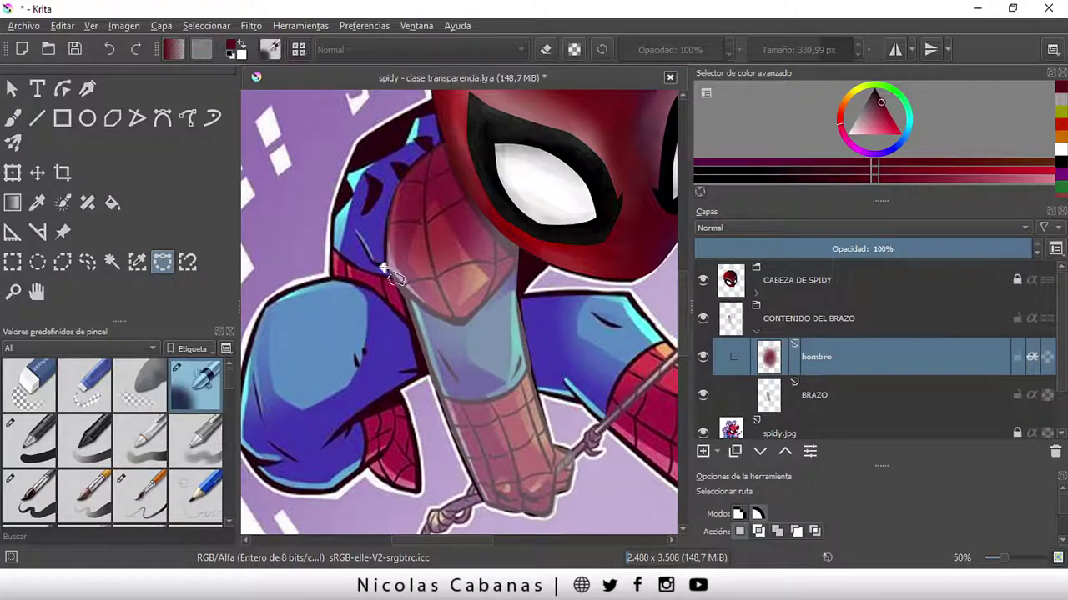
left_click(382, 267)
left_click(530, 250)
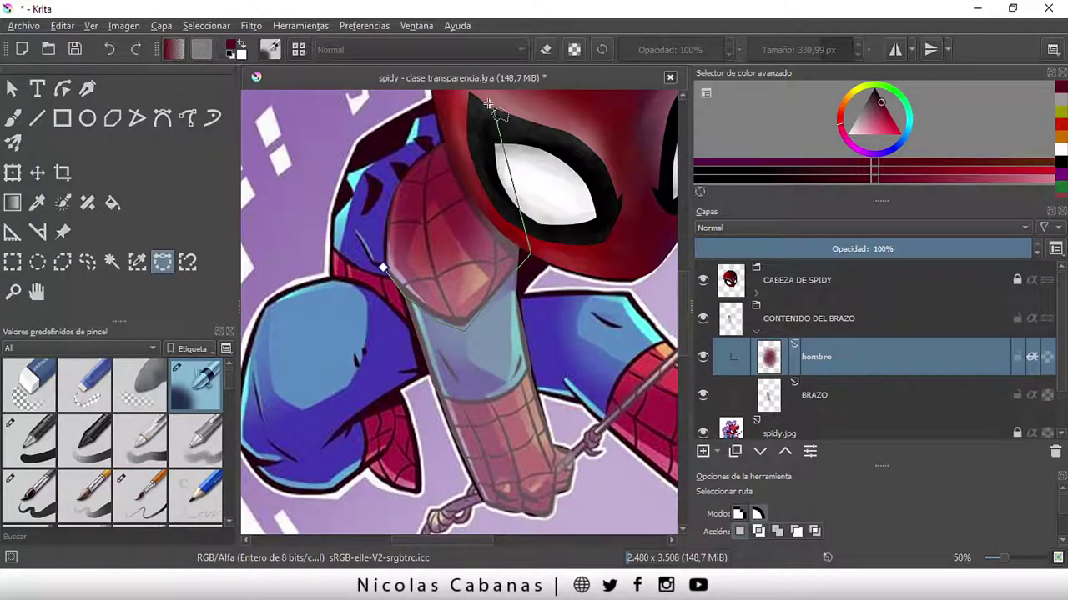
left_click(489, 106)
left_click(384, 162)
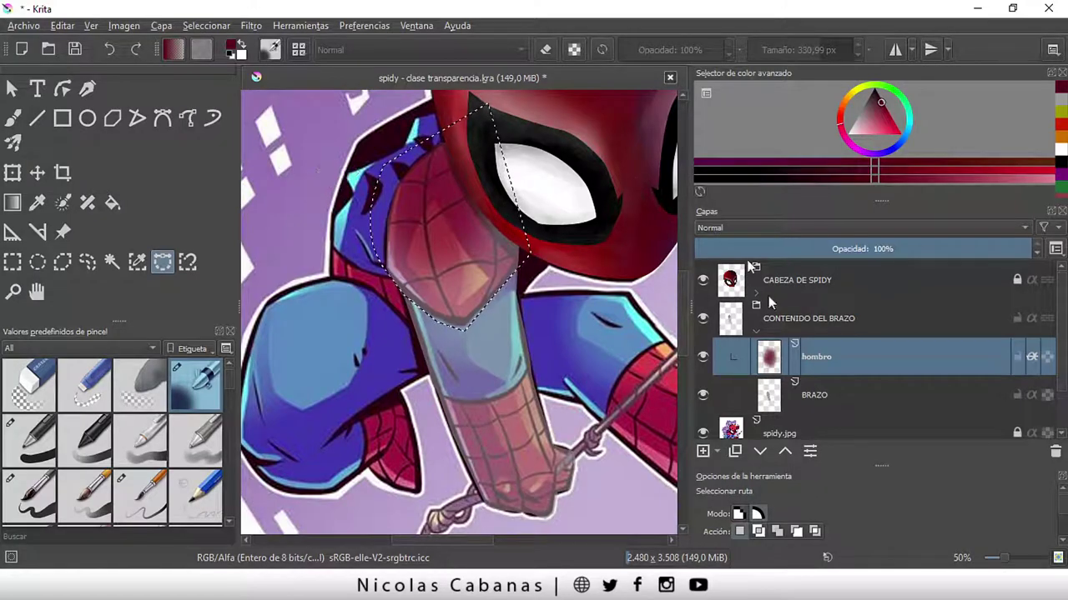
- Restore BRAZO to 100% opacity and airbrush dark red shading on hombro
left_click(849, 404)
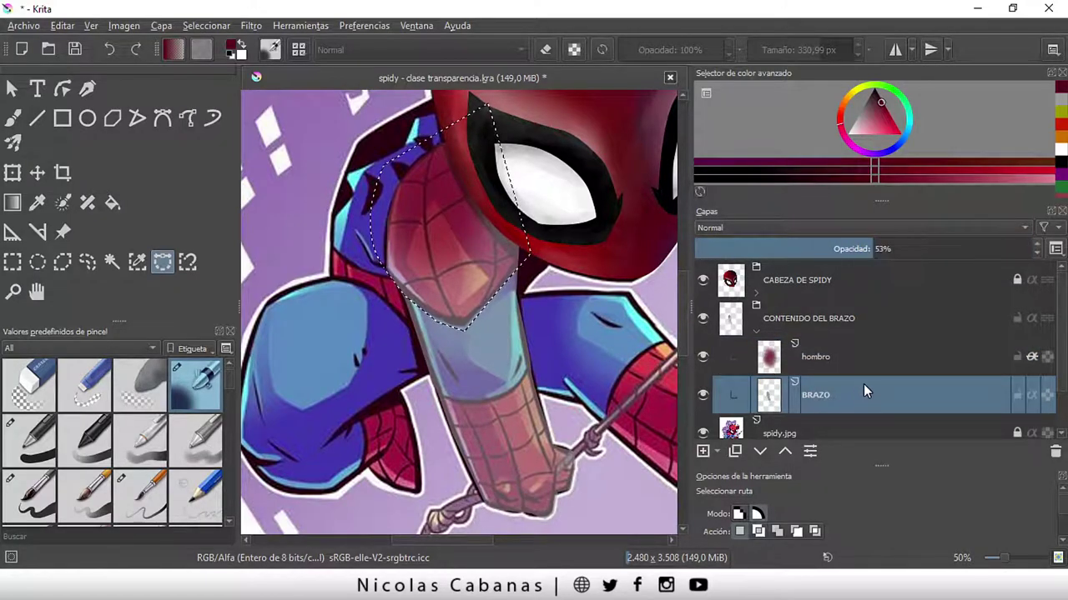
left_click_drag(885, 239, 1050, 247)
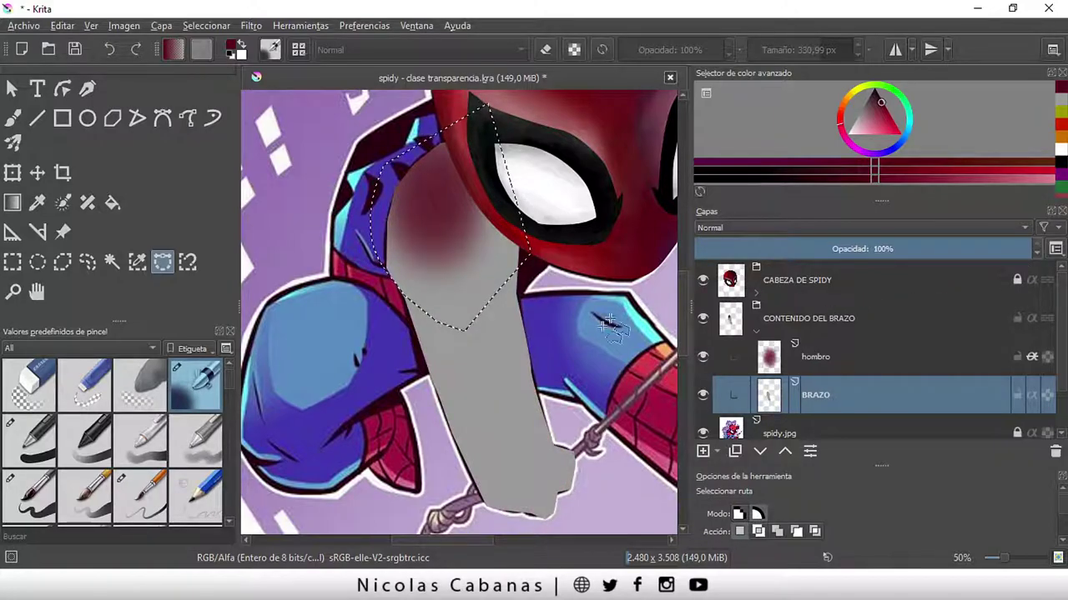
left_click(827, 357)
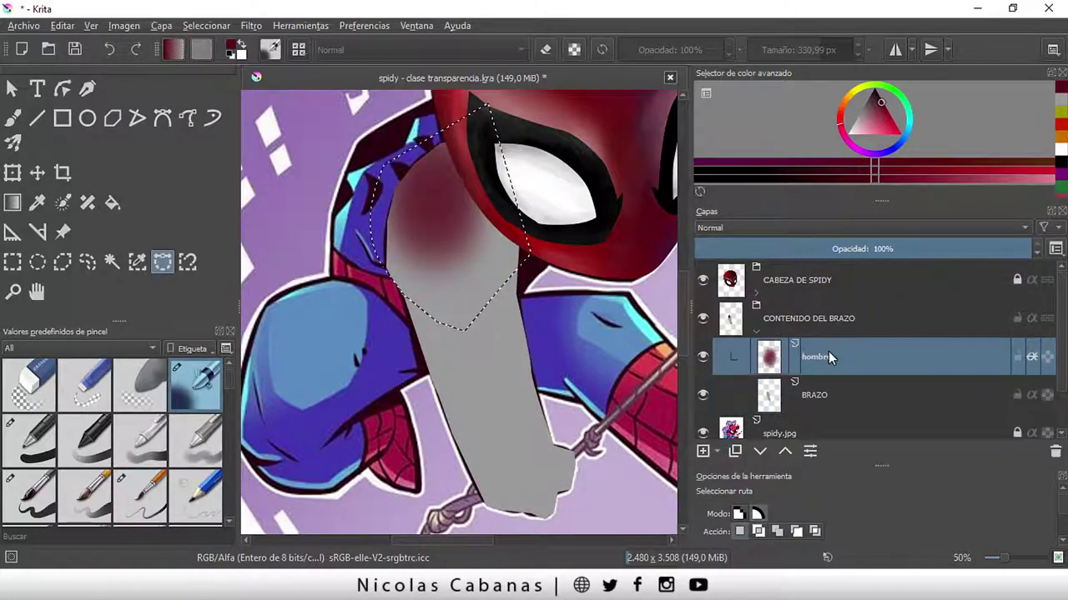
left_click(15, 119)
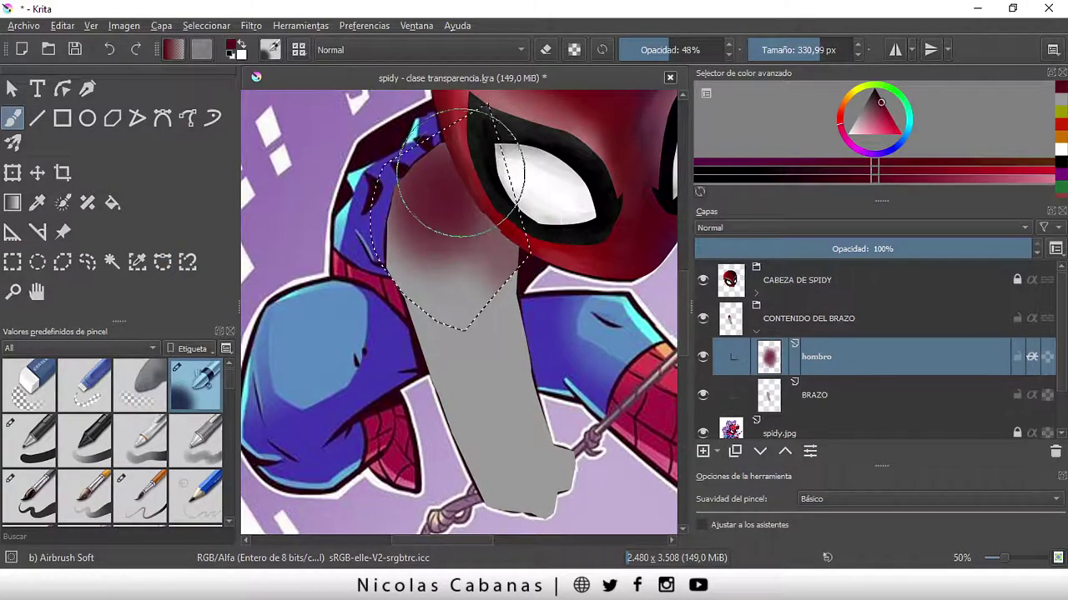
mouse_move(456, 173)
left_mouse_down()
mouse_move(476, 226)
mouse_move(419, 194)
mouse_move(453, 238)
mouse_move(448, 191)
mouse_move(429, 191)
mouse_move(453, 203)
left_mouse_up()
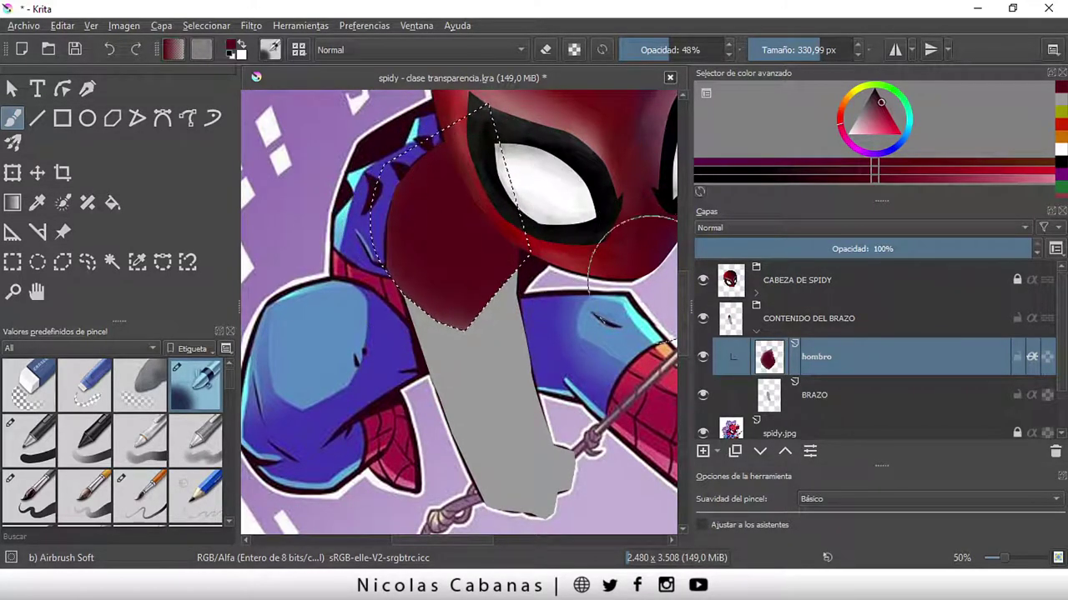
scroll(633, 259, "up", 2)
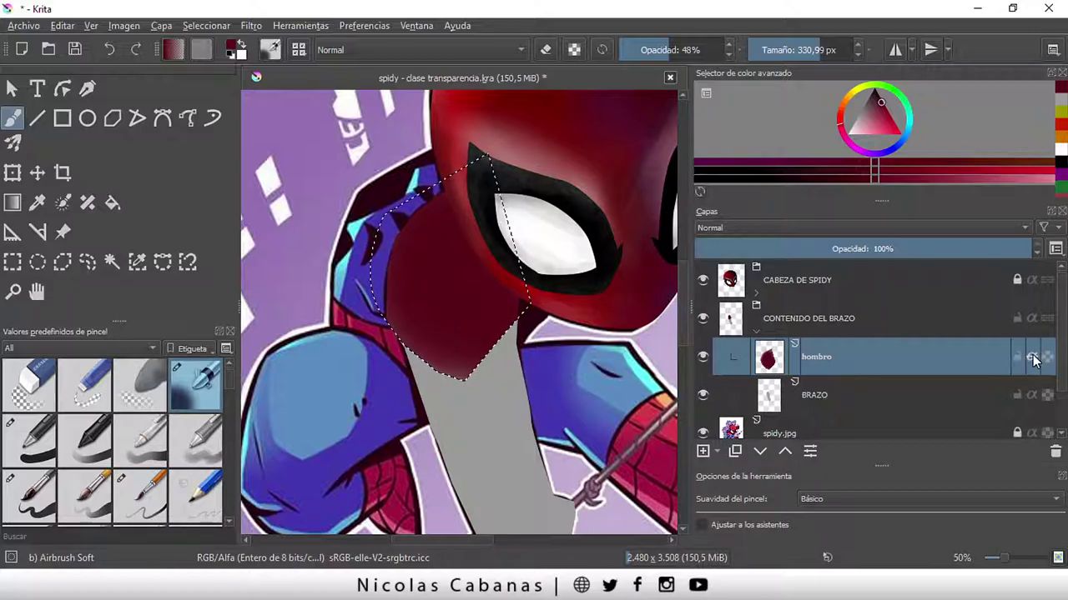
- Keep hombro clipped to the arm and drop the shoulder selection
left_click(1033, 359)
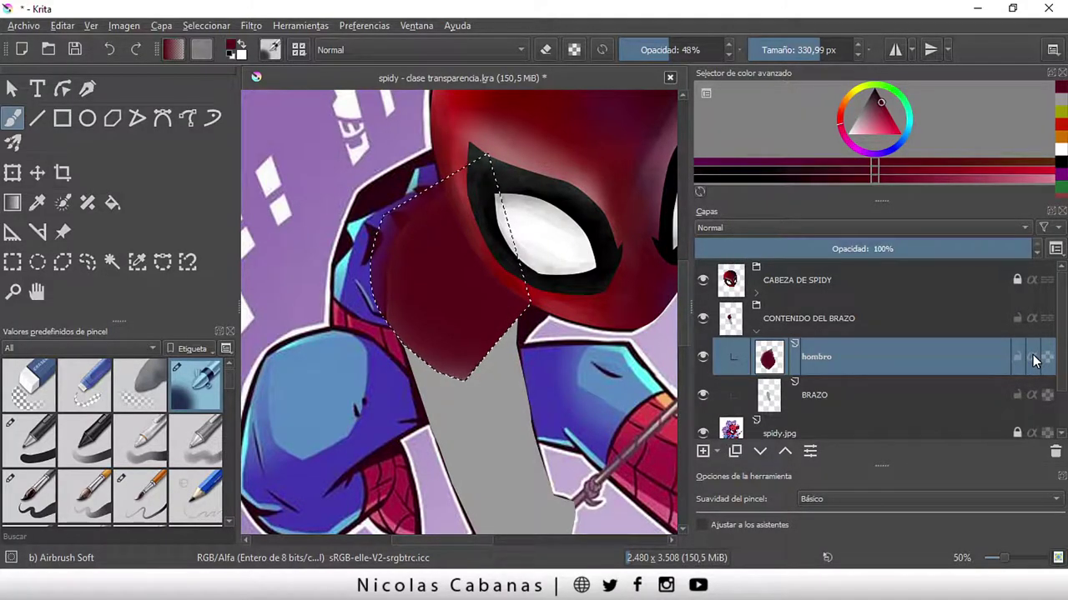
left_click(1033, 358)
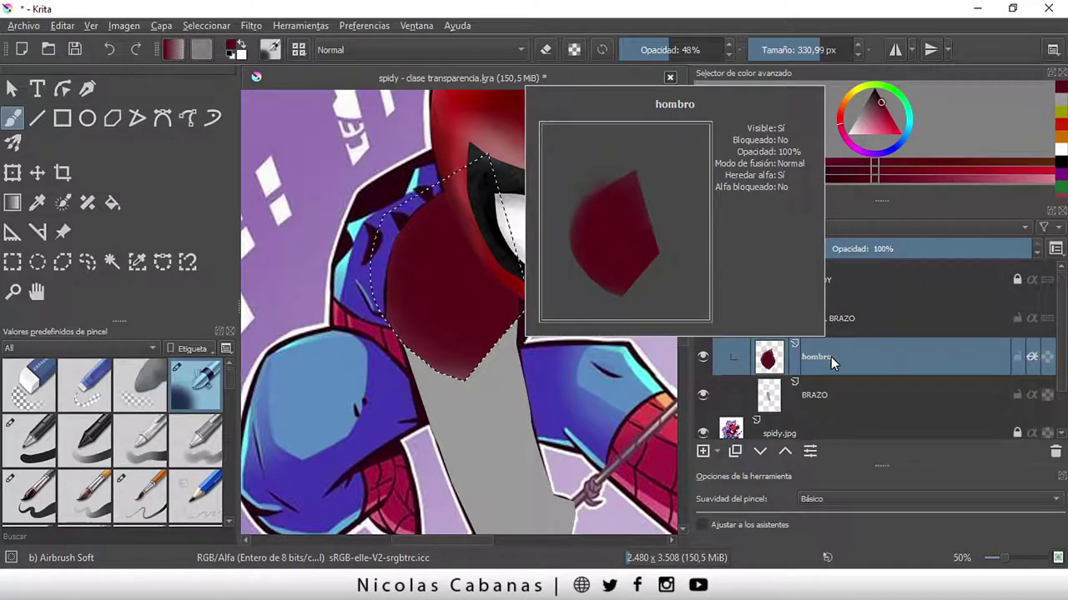
left_click(823, 394)
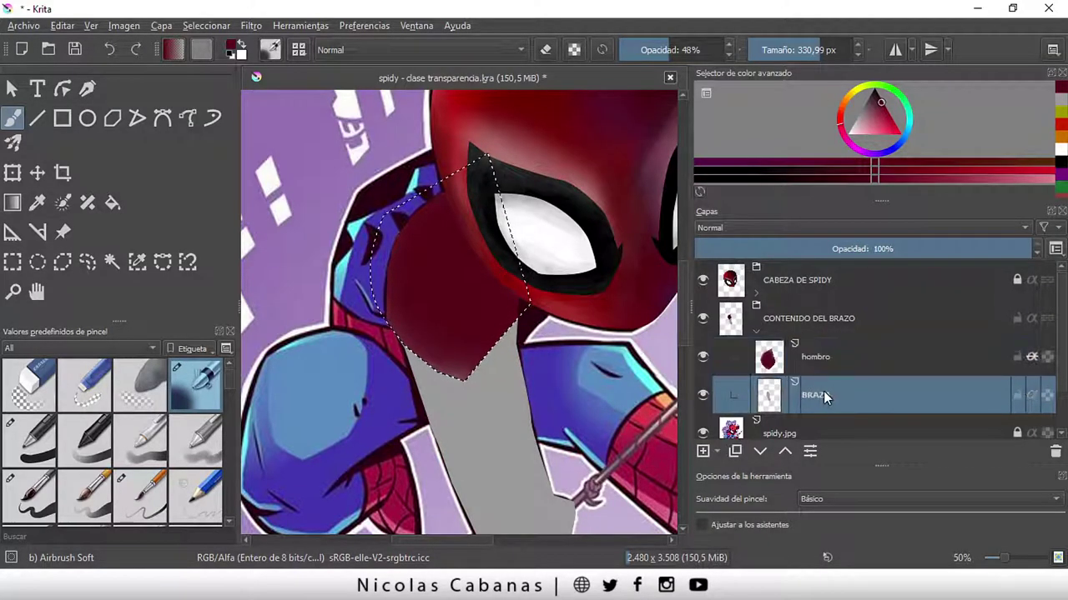
left_click(823, 365)
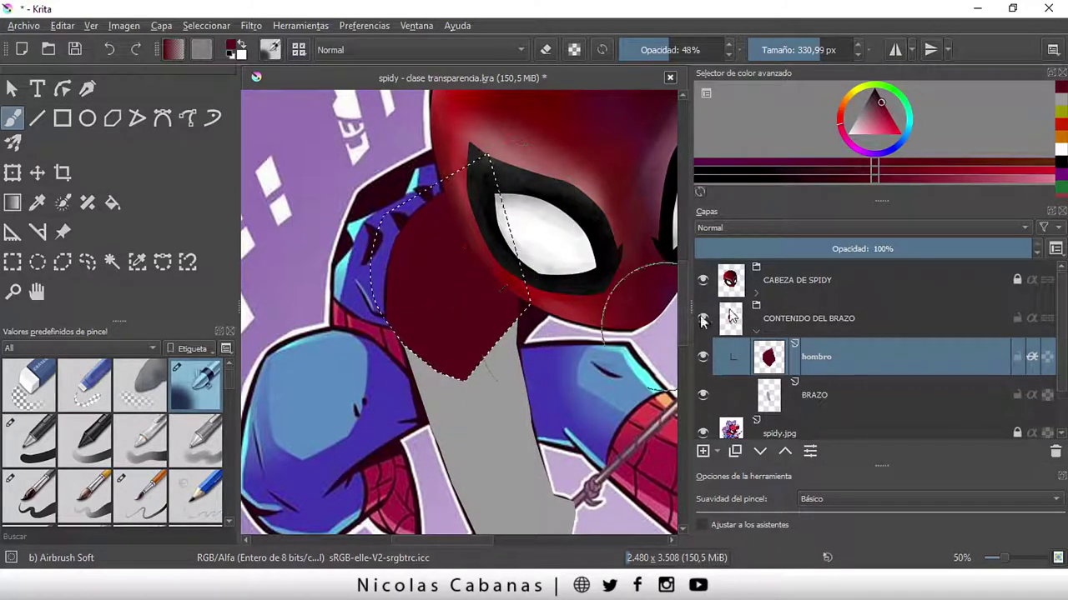
left_click(205, 26)
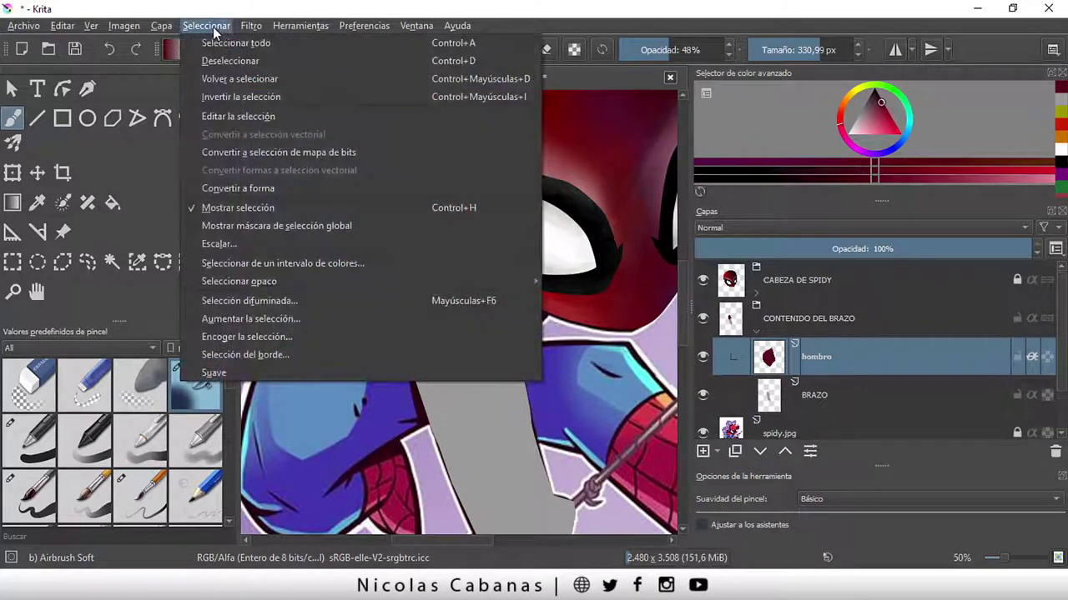
left_click(235, 57)
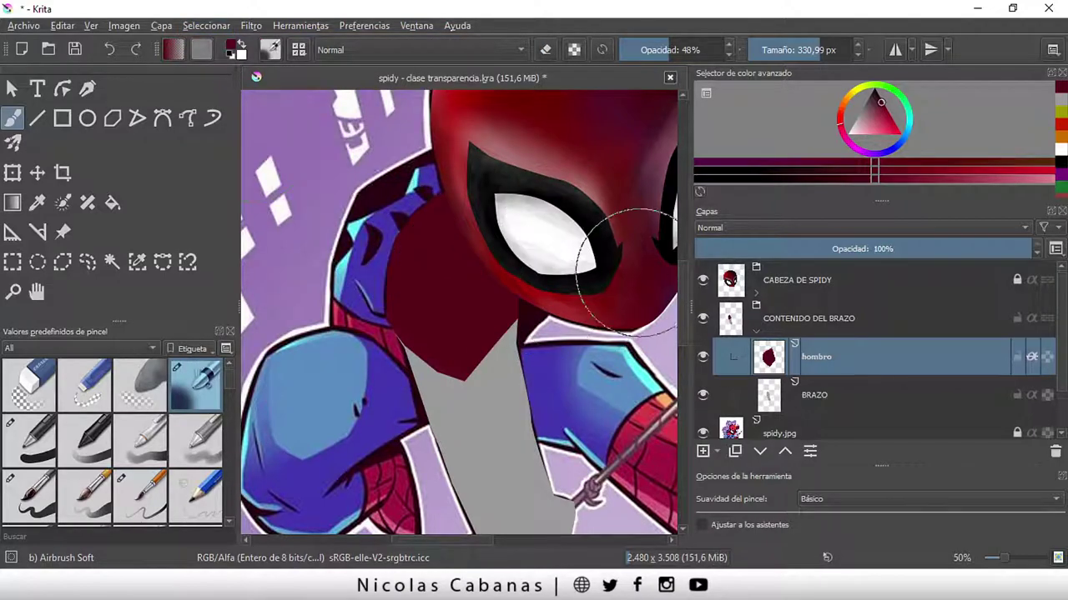
scroll(685, 309, "down", 3)
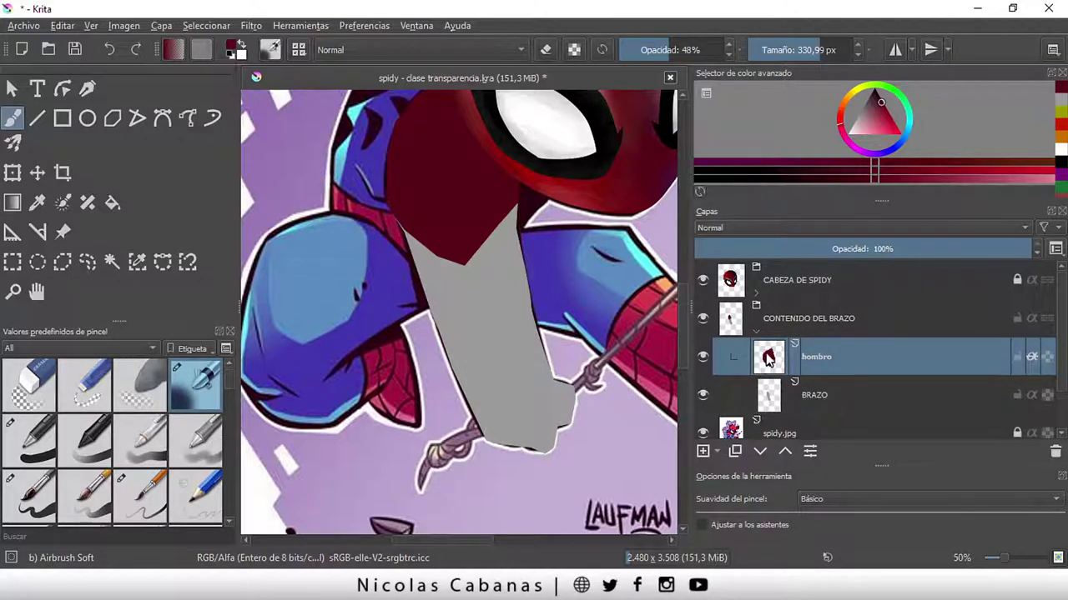
- Add a new layer named guante above hombro
left_click(701, 451)
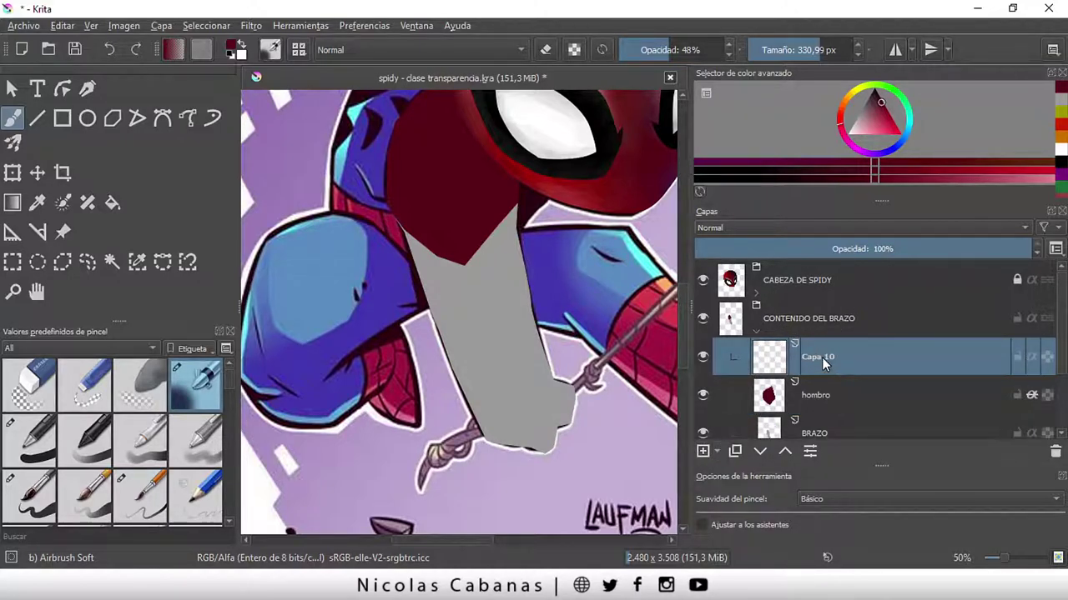
double_click(821, 356)
type("guan")
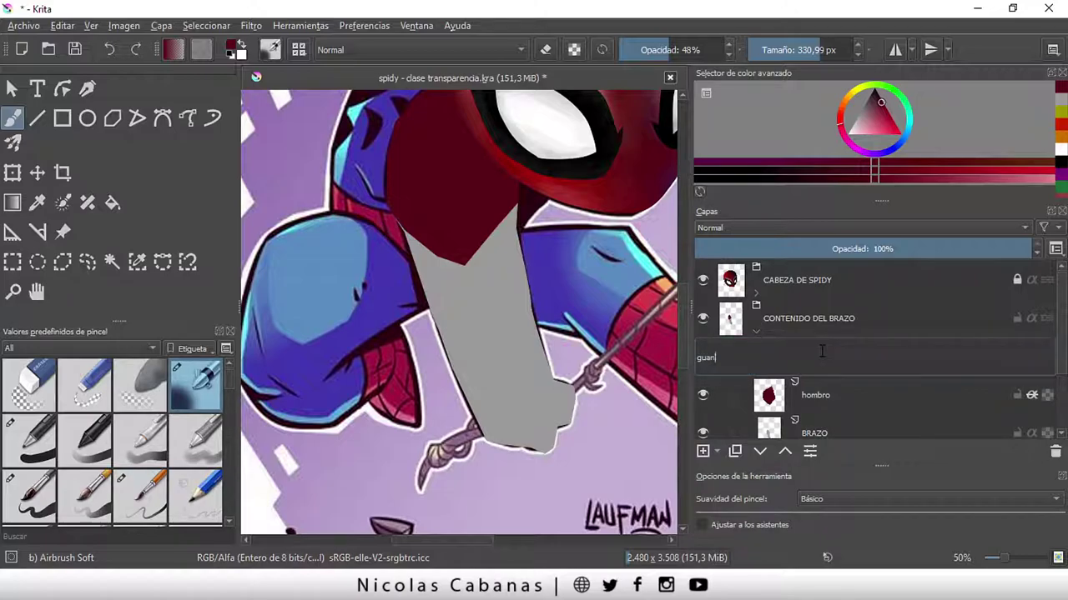
key("Return")
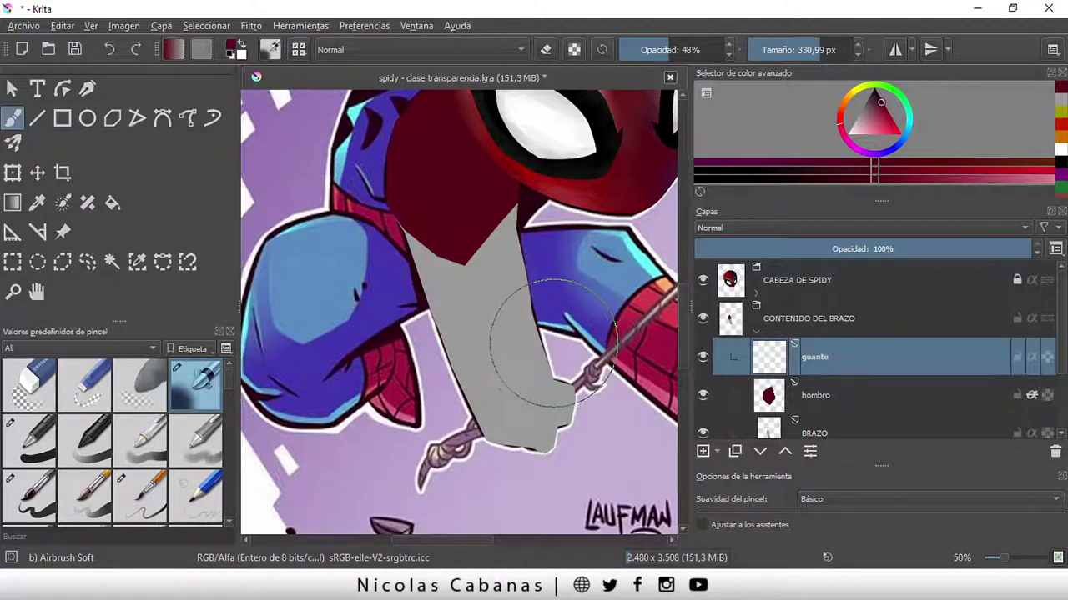
left_click_drag(484, 317, 488, 175)
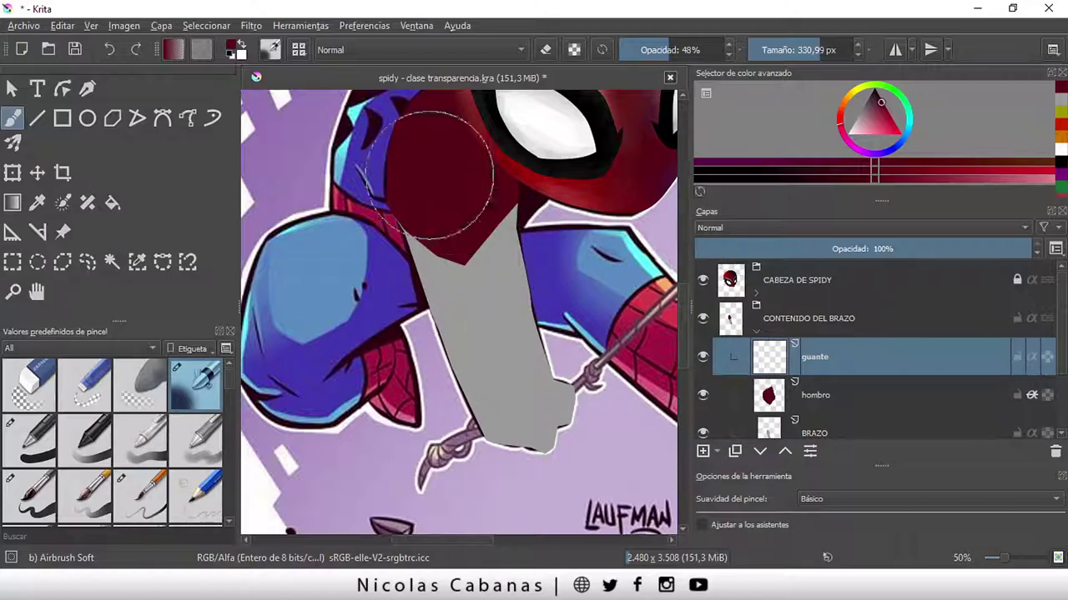
- Select the Bezier selection tool and enlarge the Layers panel to show spidy.jpg
left_click(156, 264)
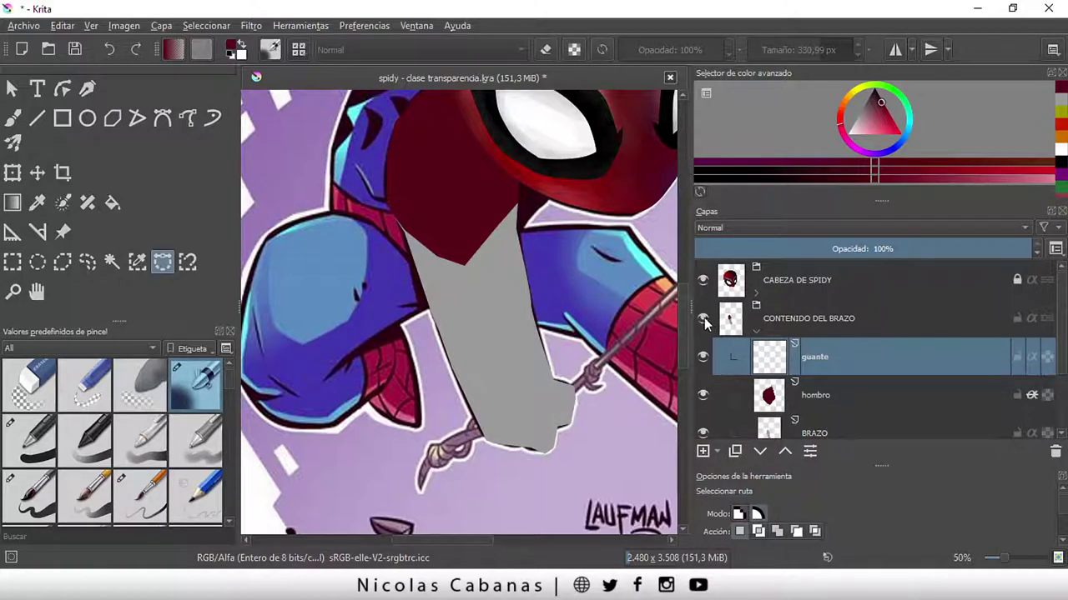
left_click(774, 319)
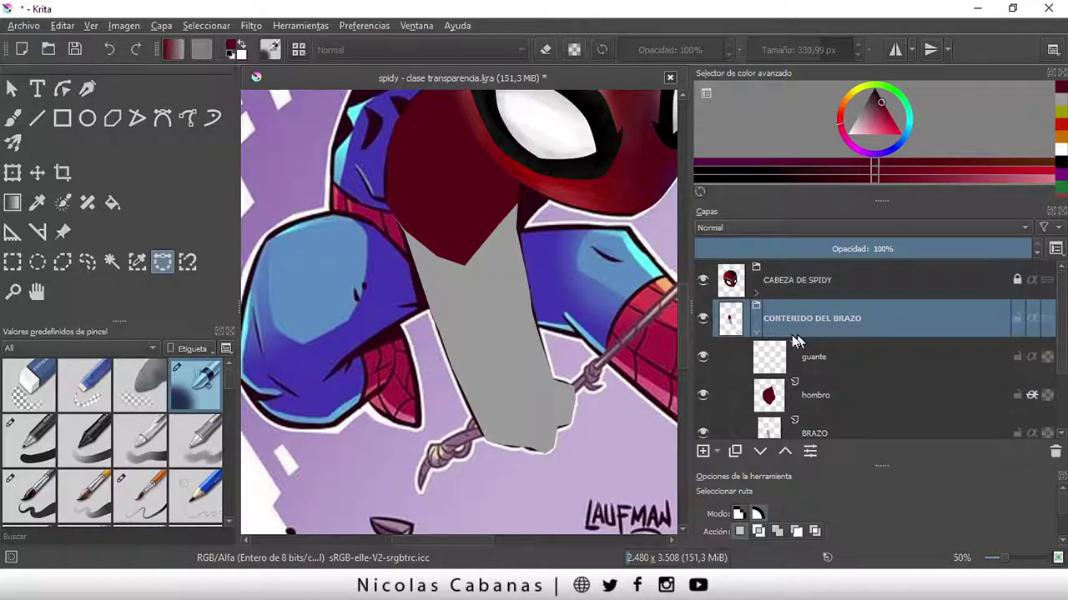
left_click(836, 355)
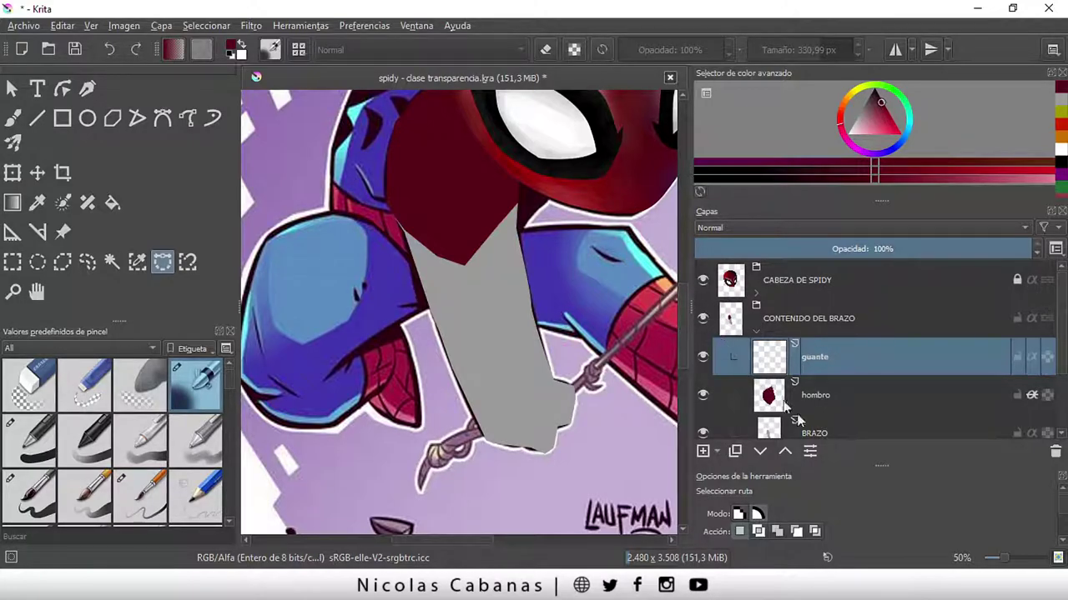
left_click_drag(883, 468, 883, 477)
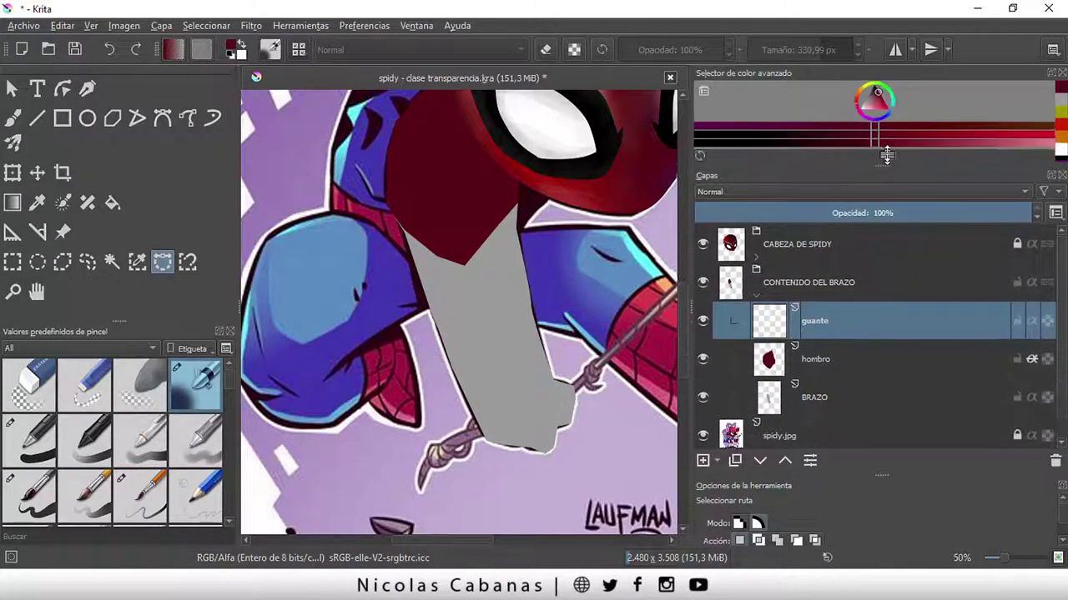
left_click_drag(879, 199, 879, 153)
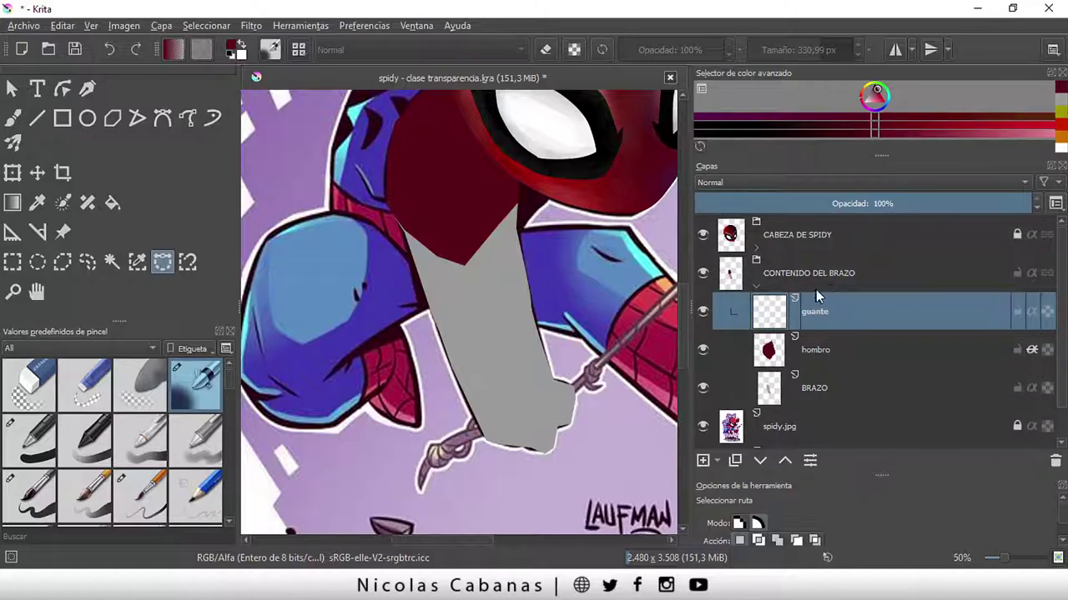
- Hide the arm group and trace a Bezier selection around the glove from the cuff down
left_click(703, 273)
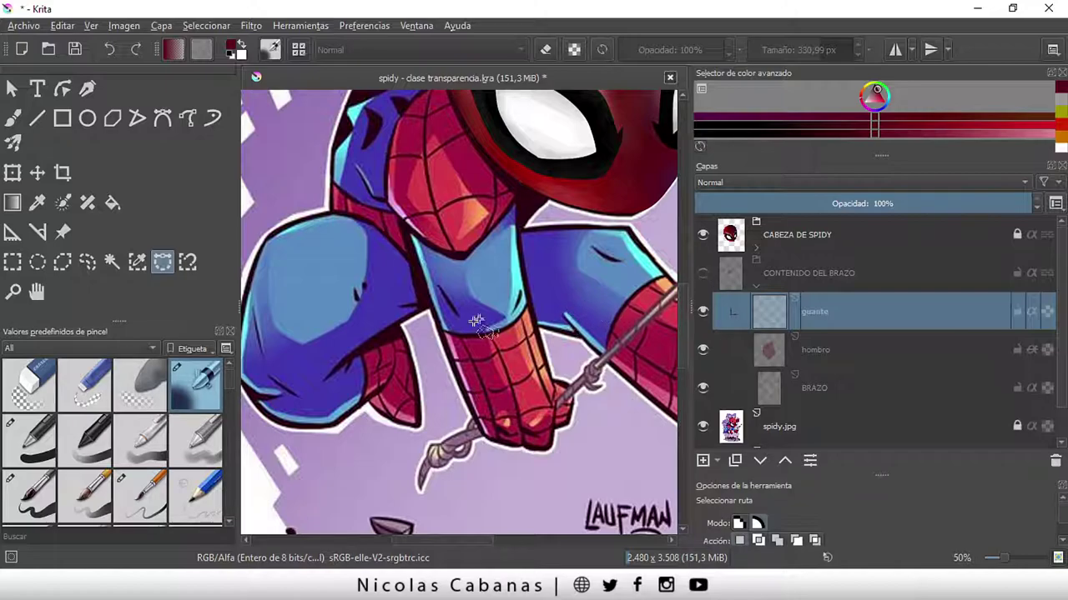
scroll(500, 335, "up", 1)
left_click(428, 331)
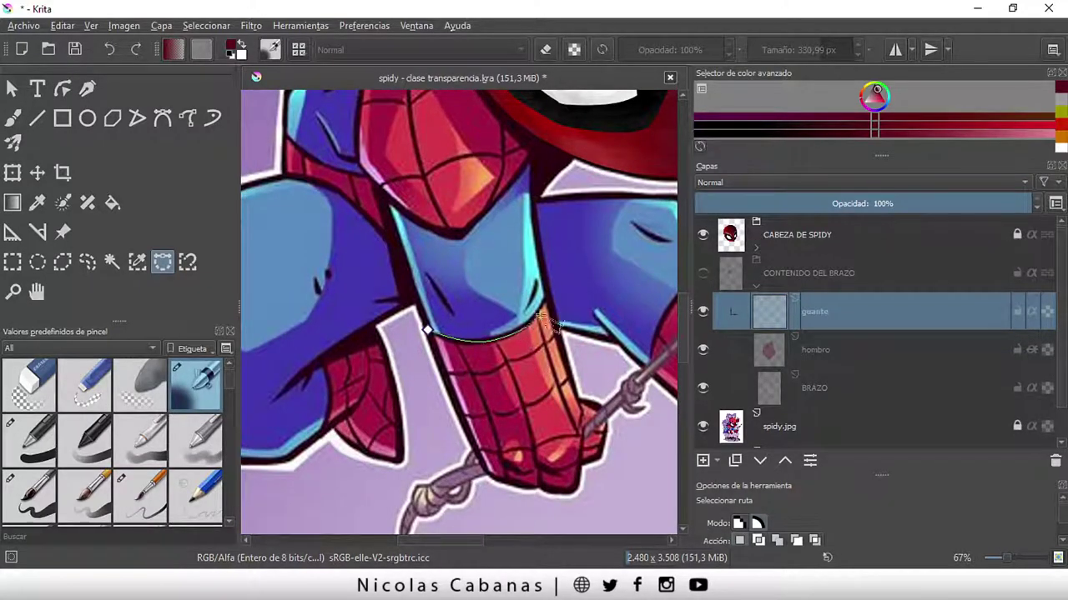
left_click(550, 289)
left_click(623, 408)
left_click(623, 486)
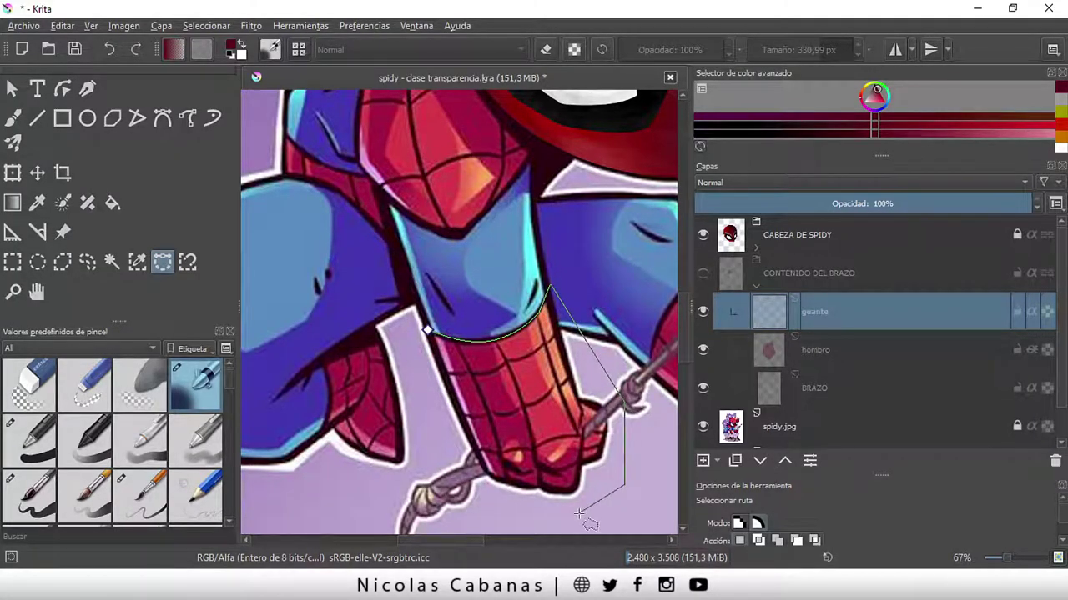
left_click(581, 511)
left_click(502, 511)
left_click(450, 469)
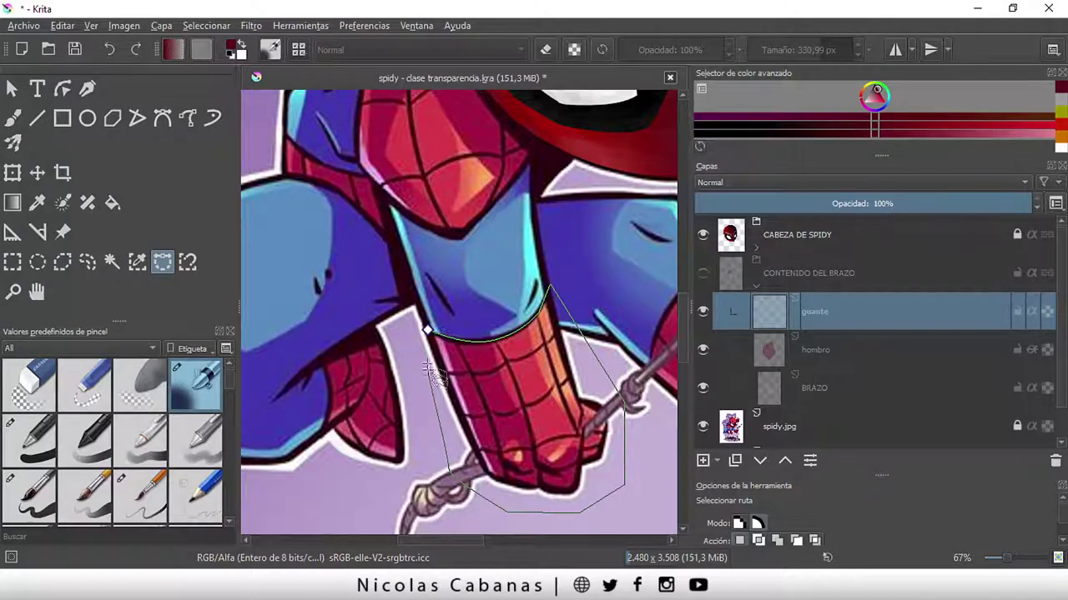
left_click(422, 336)
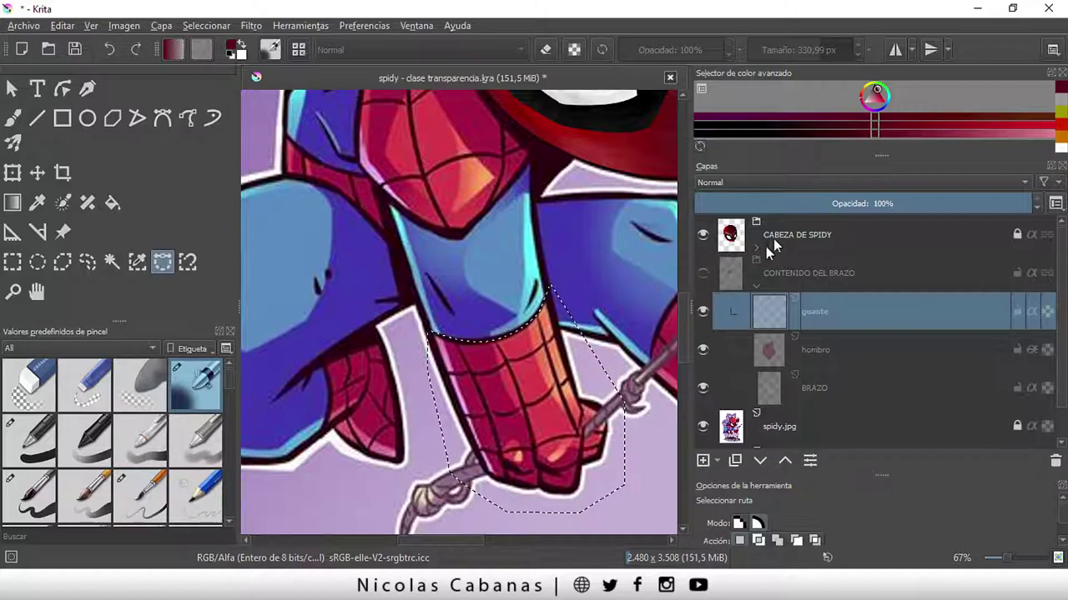
- Show the arm group again and clip guante to the arm below
left_click(702, 273)
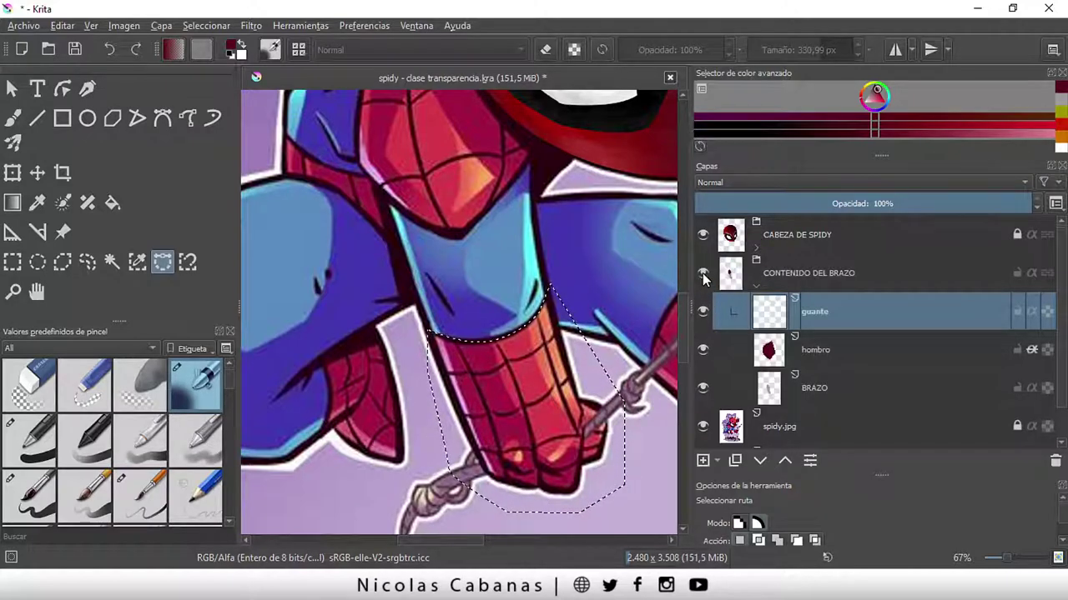
left_click(1032, 312)
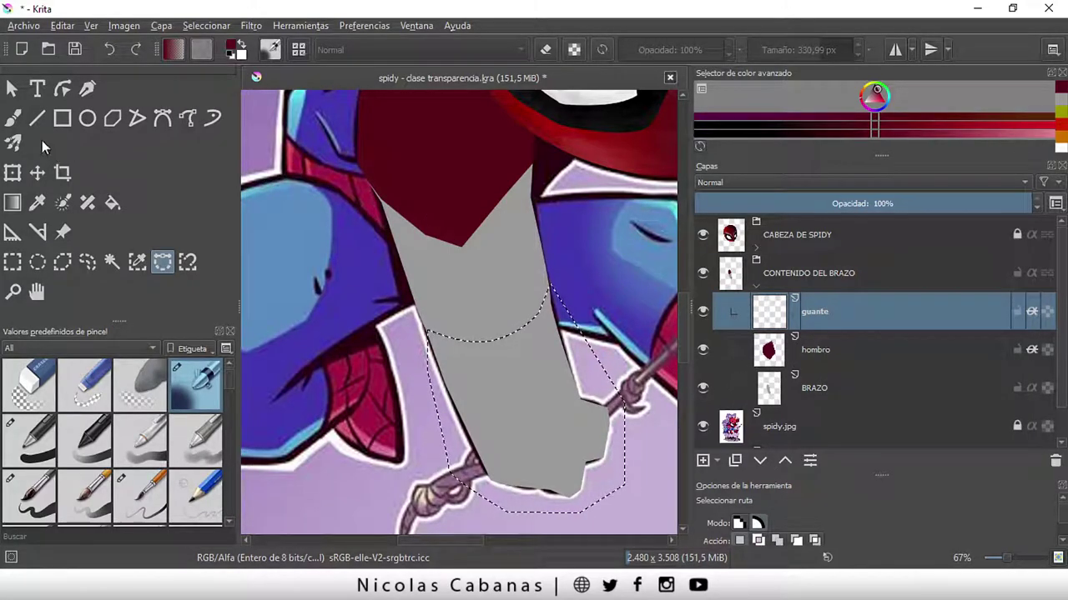
left_click(12, 117)
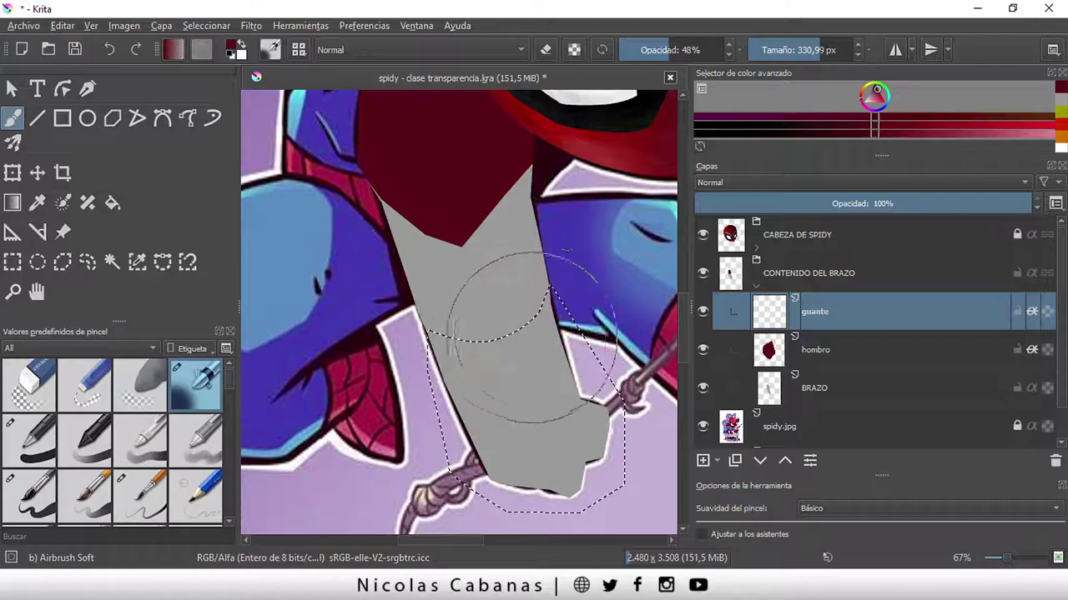
- Pick a dark blue in the enlarged colour selector
left_click(39, 204)
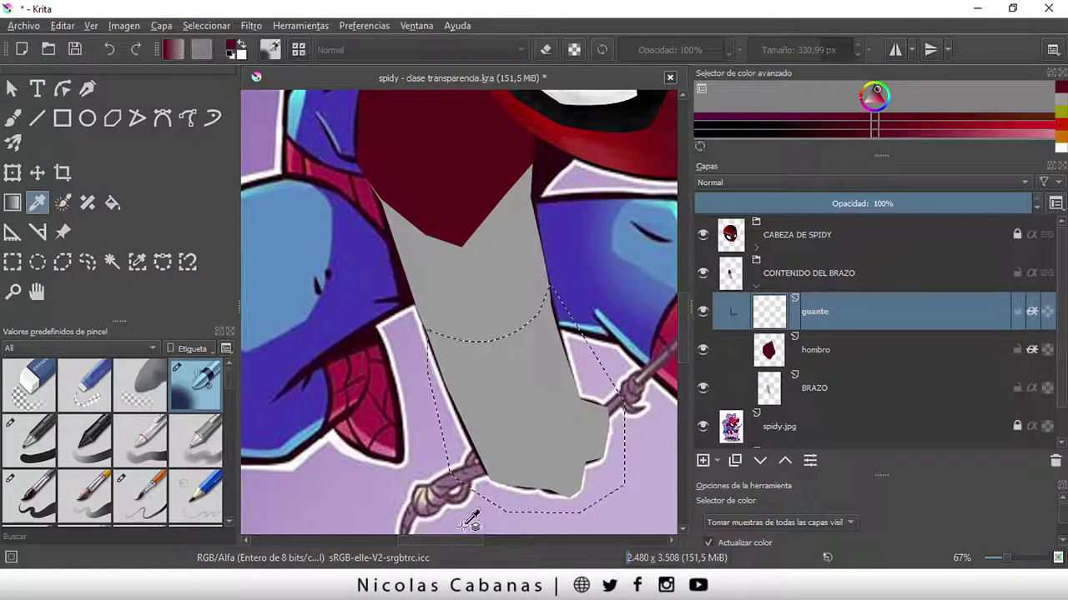
left_click_drag(450, 541, 498, 539)
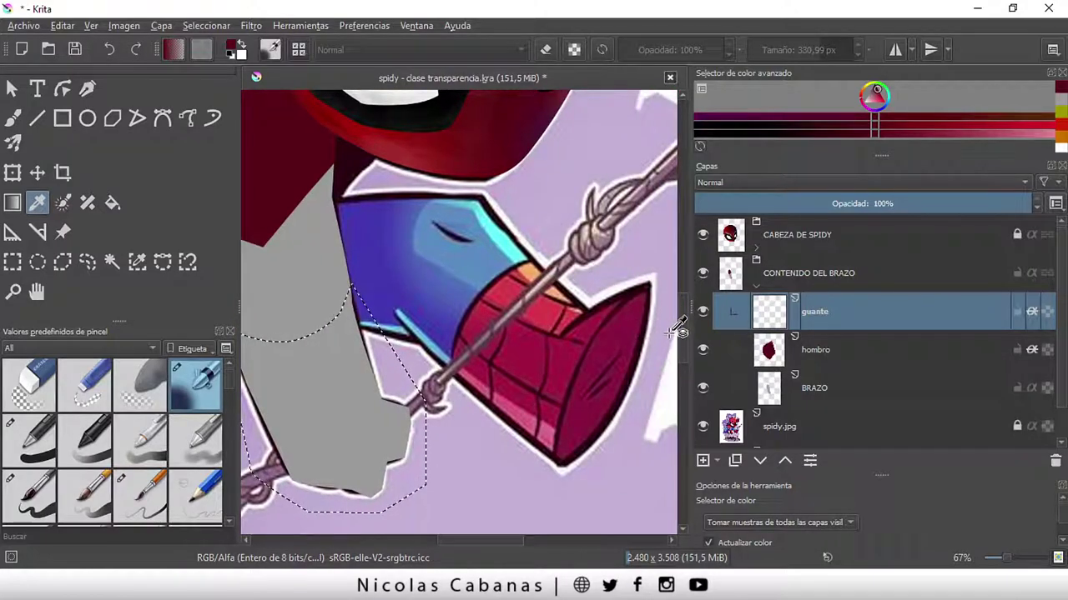
left_click_drag(681, 332, 686, 309)
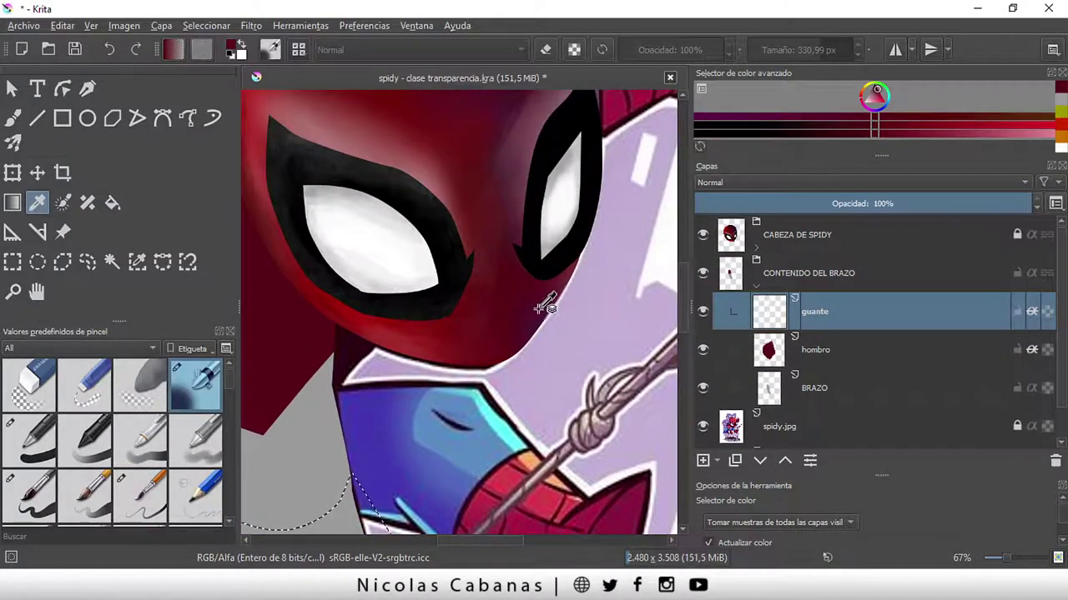
left_click(544, 305)
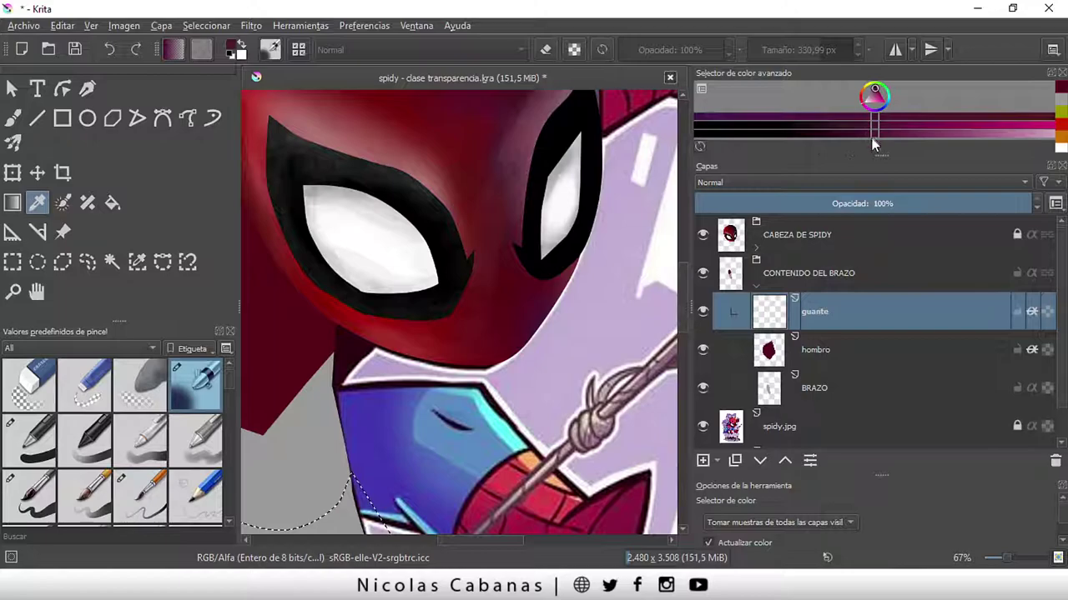
left_click_drag(877, 154, 879, 189)
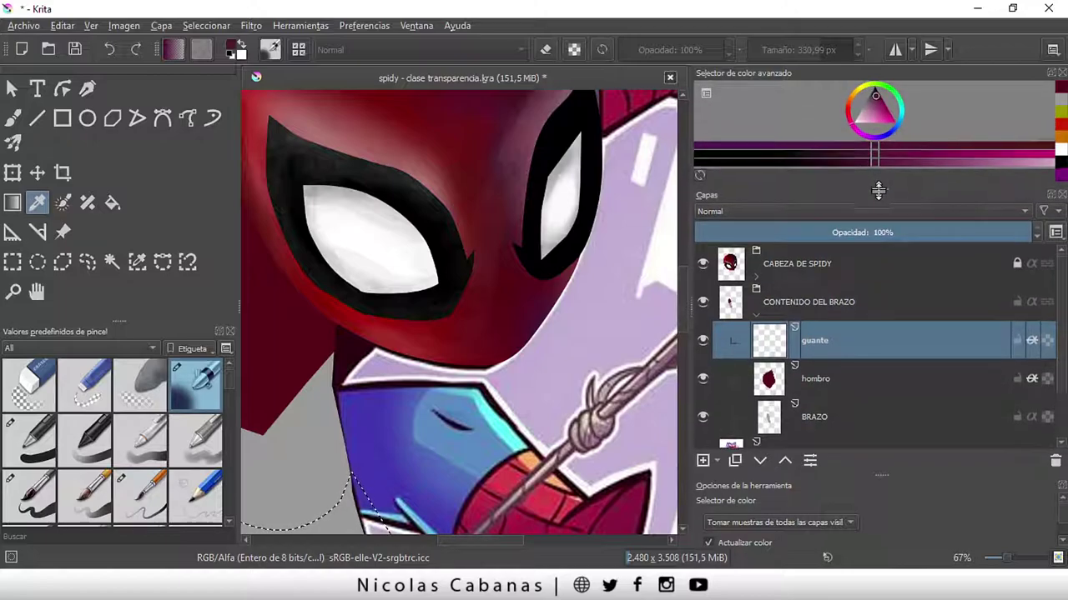
left_click(905, 130)
left_click(891, 117)
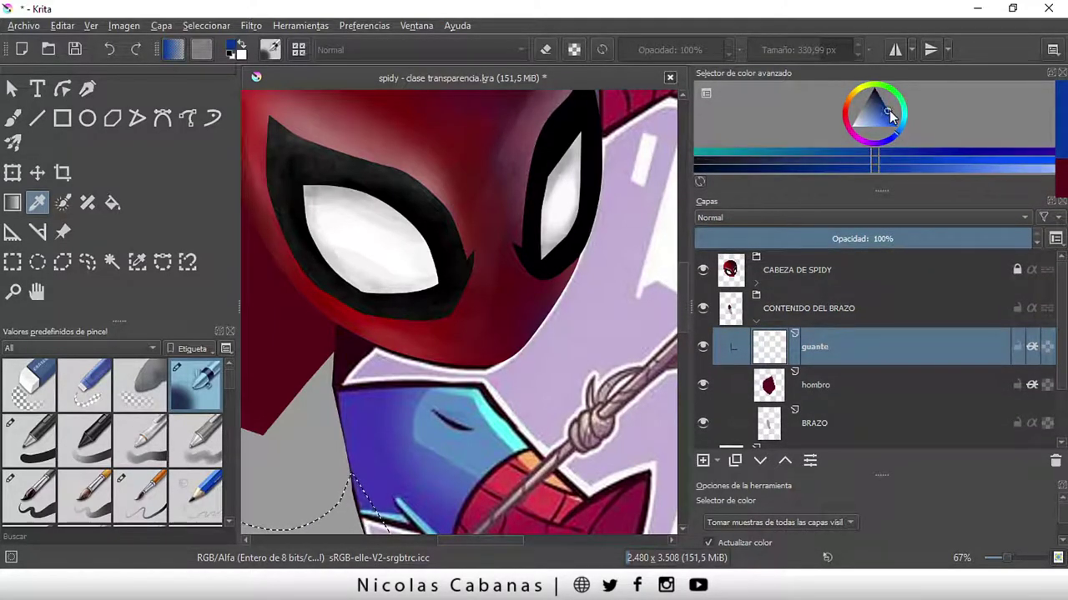
left_click(887, 109)
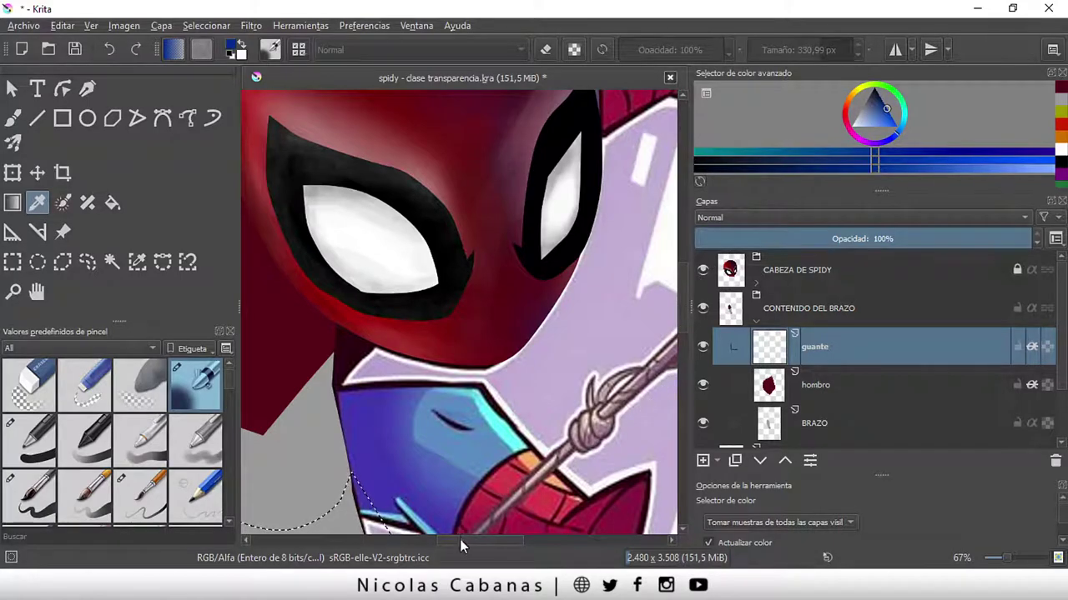
- Airbrush dark blue into the selected glove area on guante
left_click_drag(459, 539, 672, 326)
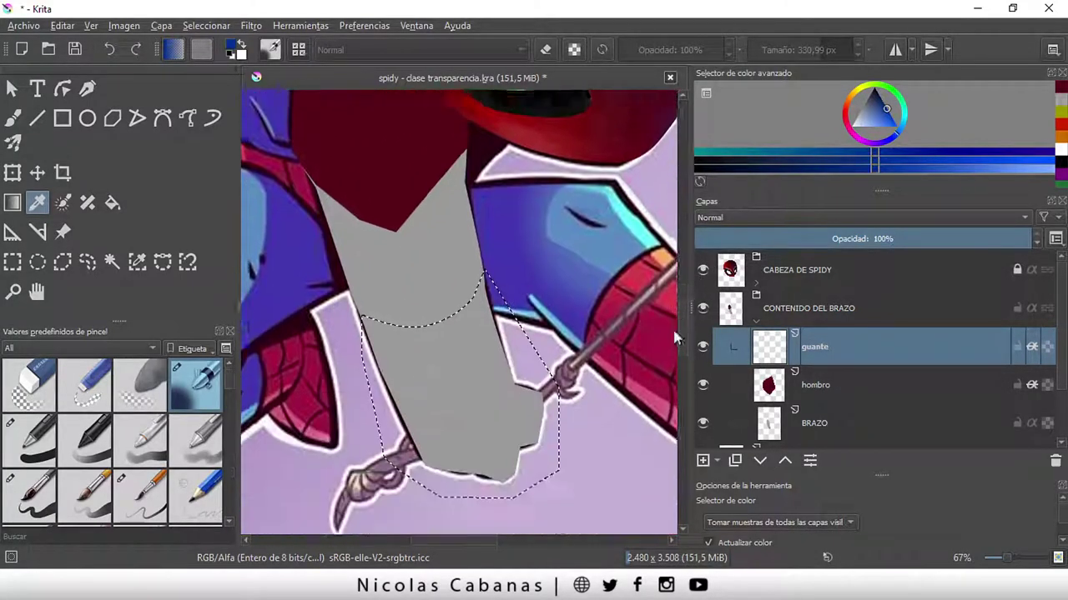
scroll(673, 332, "down", 2)
left_click(12, 121)
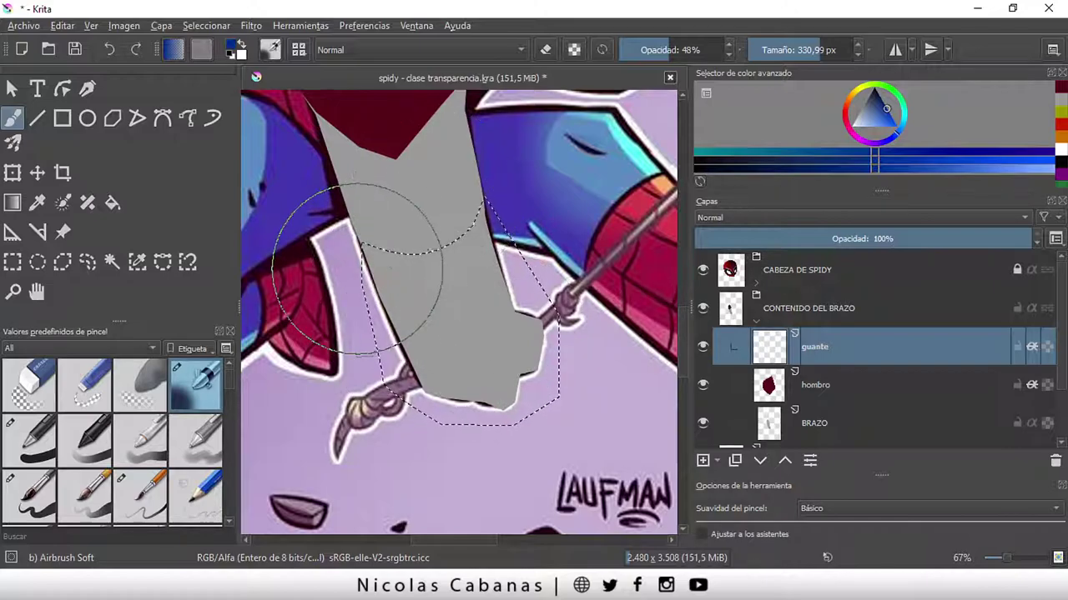
mouse_move(417, 215)
left_mouse_down()
mouse_move(440, 273)
mouse_move(428, 250)
mouse_move(417, 381)
mouse_move(512, 310)
mouse_move(406, 333)
mouse_move(501, 237)
mouse_move(374, 245)
mouse_move(405, 309)
mouse_move(417, 381)
mouse_move(448, 353)
mouse_move(489, 358)
mouse_move(410, 362)
mouse_move(419, 378)
mouse_move(453, 238)
mouse_move(410, 352)
mouse_move(488, 400)
mouse_move(429, 382)
mouse_move(477, 358)
mouse_move(457, 281)
left_mouse_up()
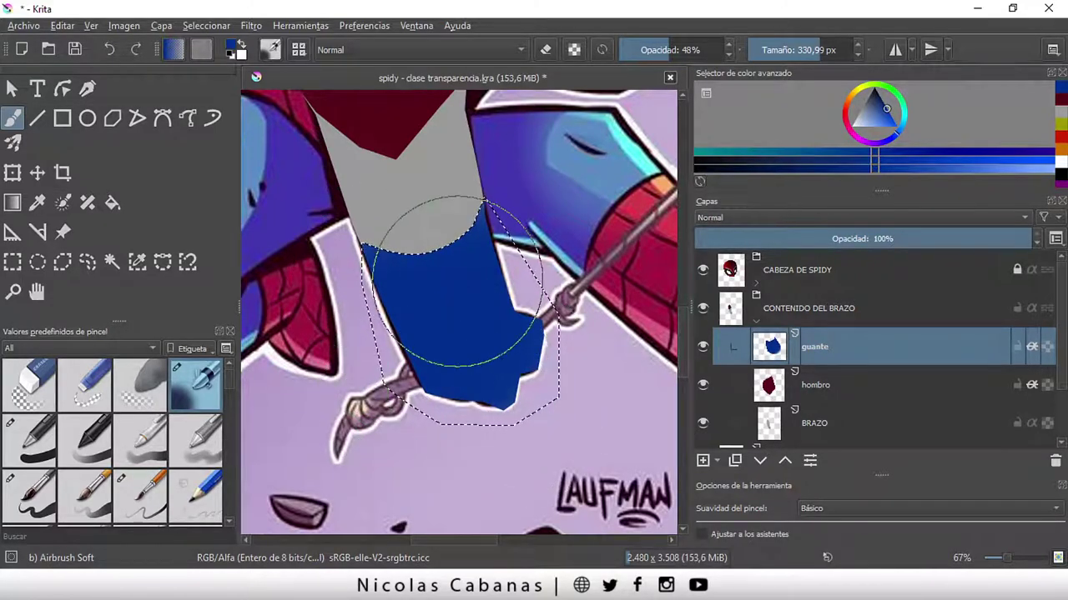
- Clear the glove selection and toggle the CONTENIDO DEL BRAZO group off and on to compare
left_click(191, 26)
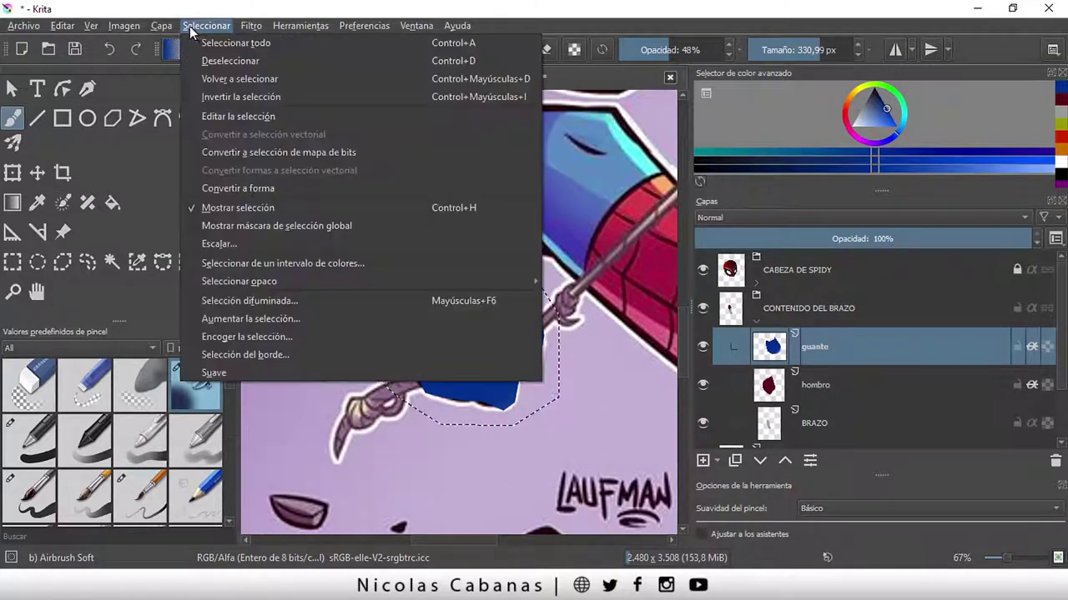
left_click(219, 57)
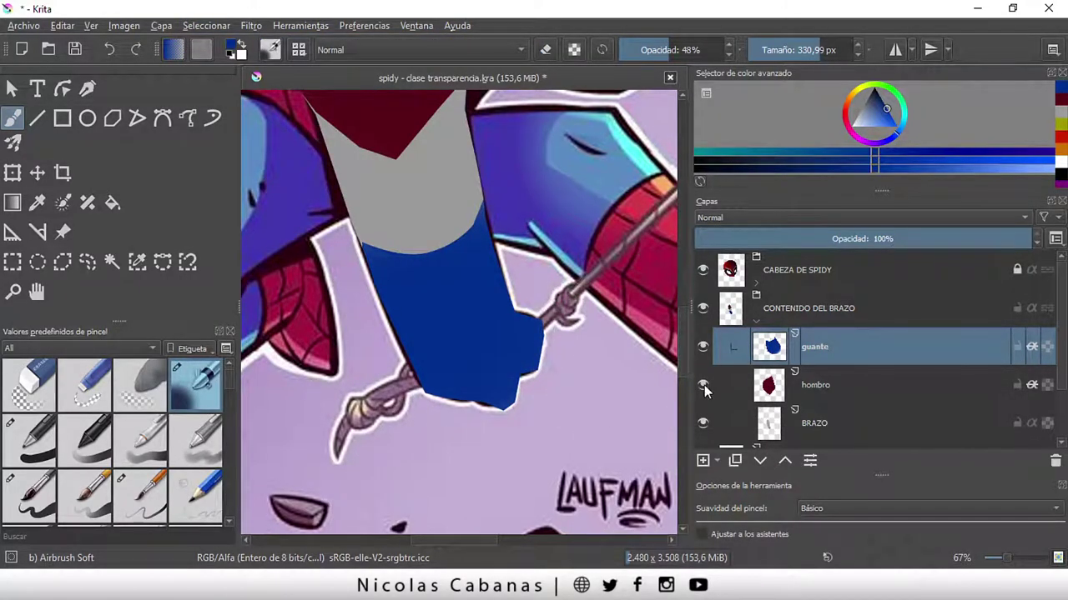
left_click(703, 308)
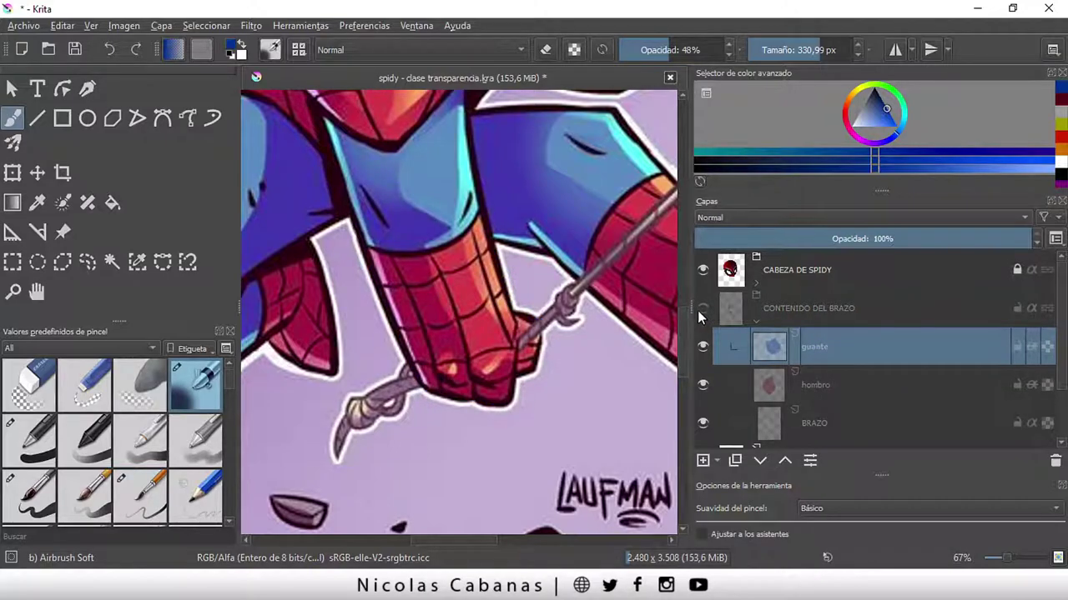
left_click(703, 308)
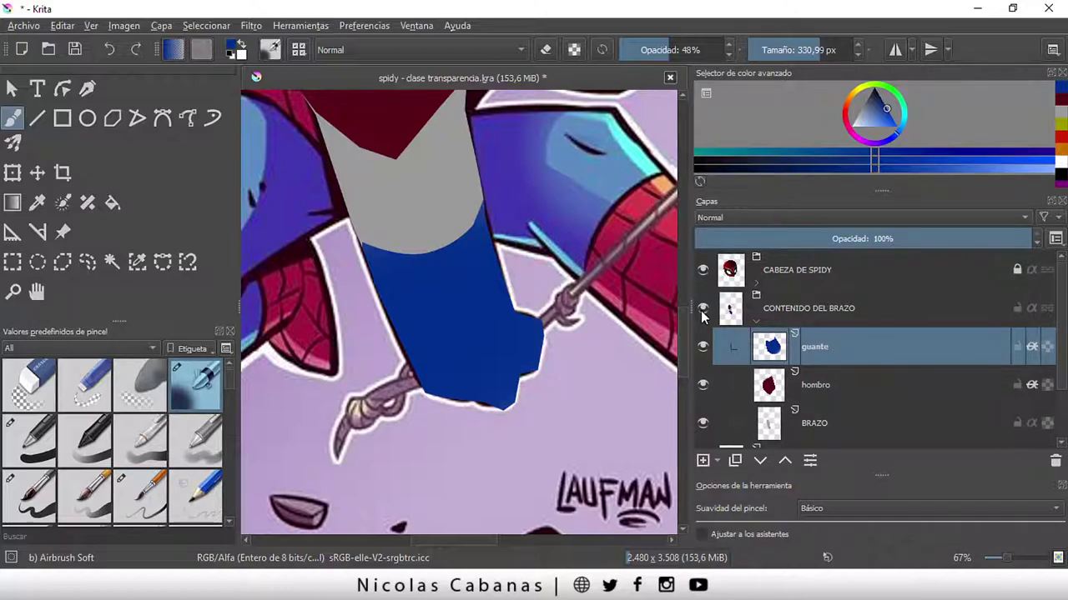
scroll(689, 325, "up", 2)
scroll(689, 317, "up", 1)
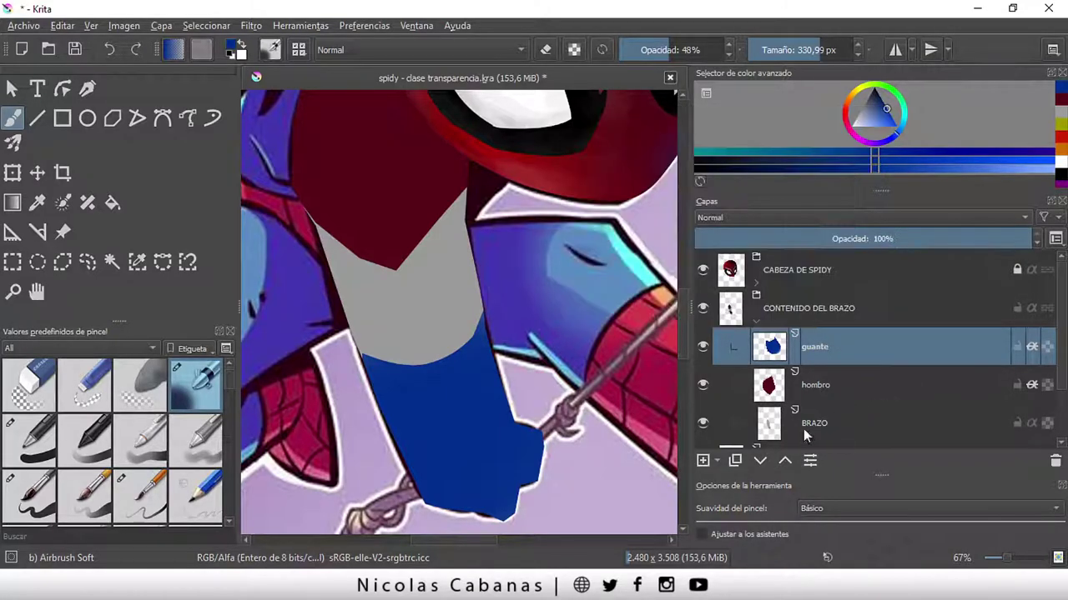
- Sample the sleeve's dark red as the painting colour
left_click(36, 203)
left_click(388, 171)
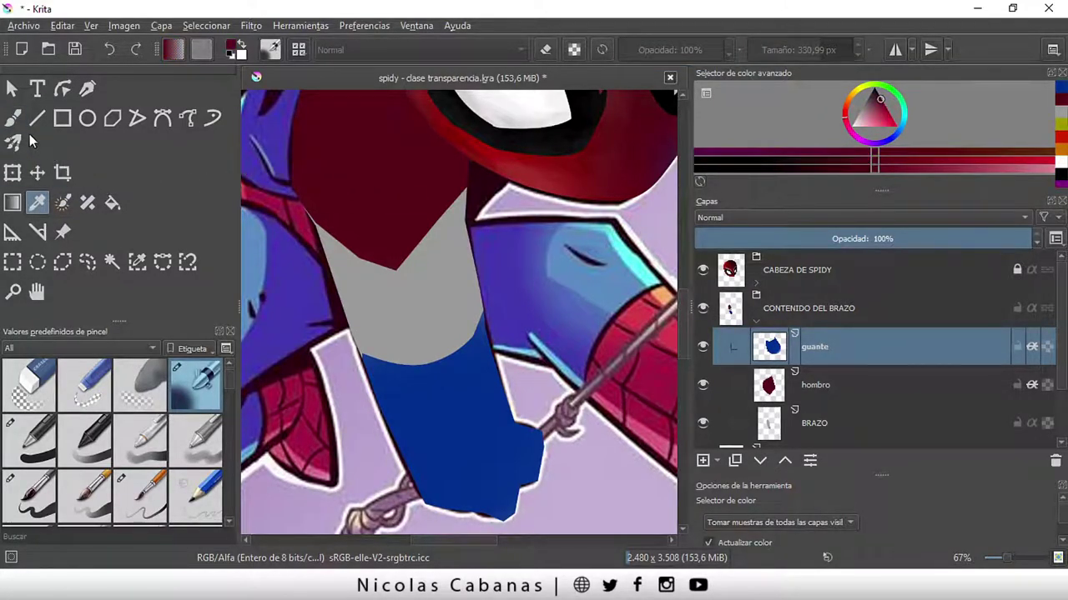
left_click(13, 117)
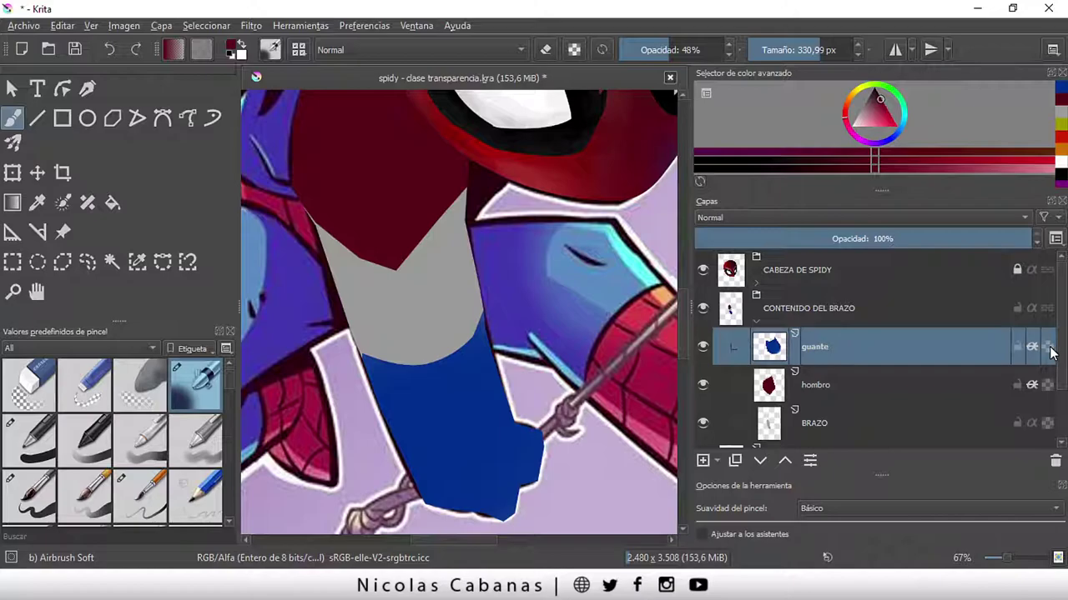
mouse_move(1053, 351)
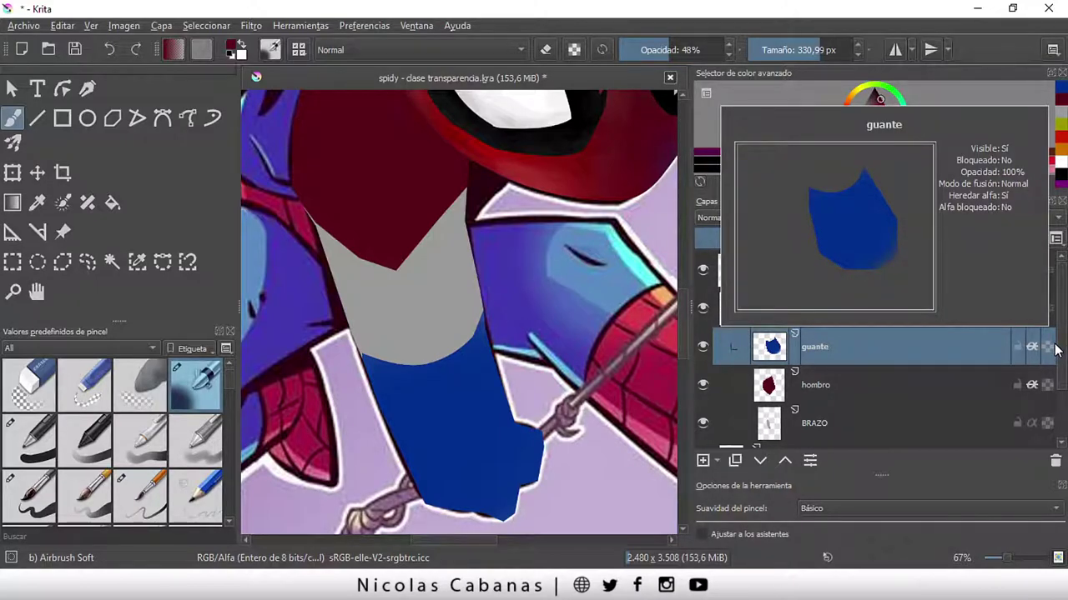
- Lock guante's transparency and repaint the glove dark red at 100% opacity, about 226 px
mouse_move(453, 374)
left_mouse_down()
mouse_move(463, 352)
mouse_move(494, 361)
left_mouse_up()
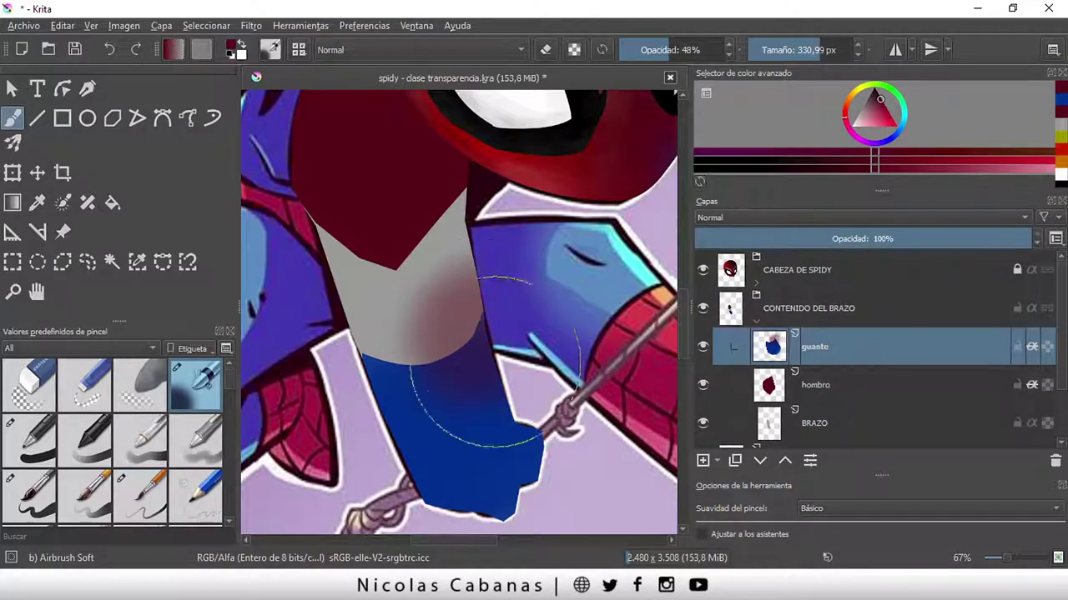
left_click(109, 49)
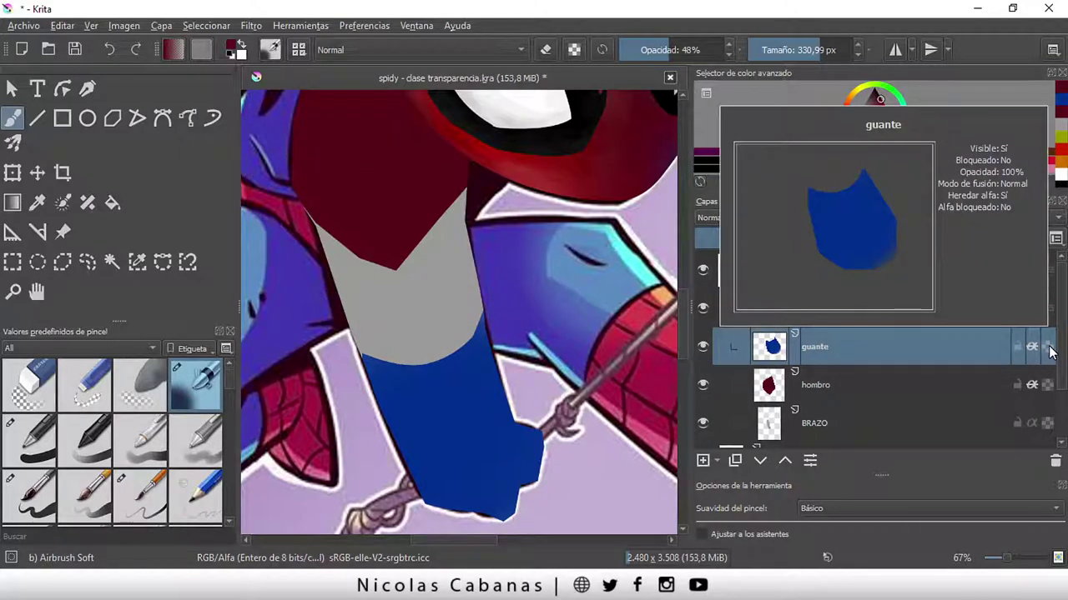
left_click(1047, 347)
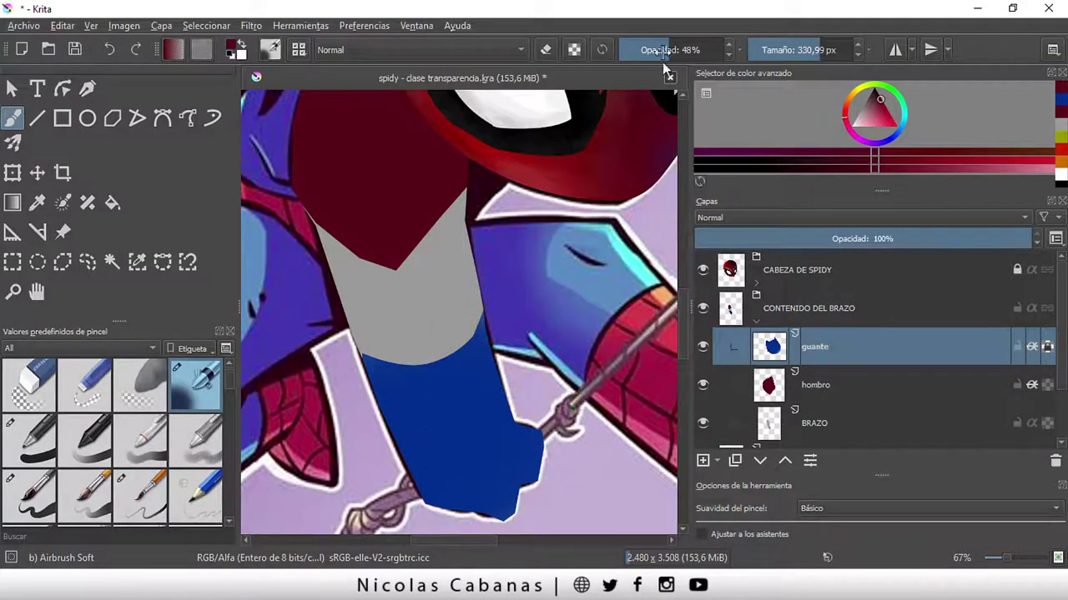
left_click_drag(676, 49, 733, 50)
mouse_move(800, 50)
left_mouse_down()
mouse_move(755, 50)
mouse_move(826, 50)
left_mouse_up()
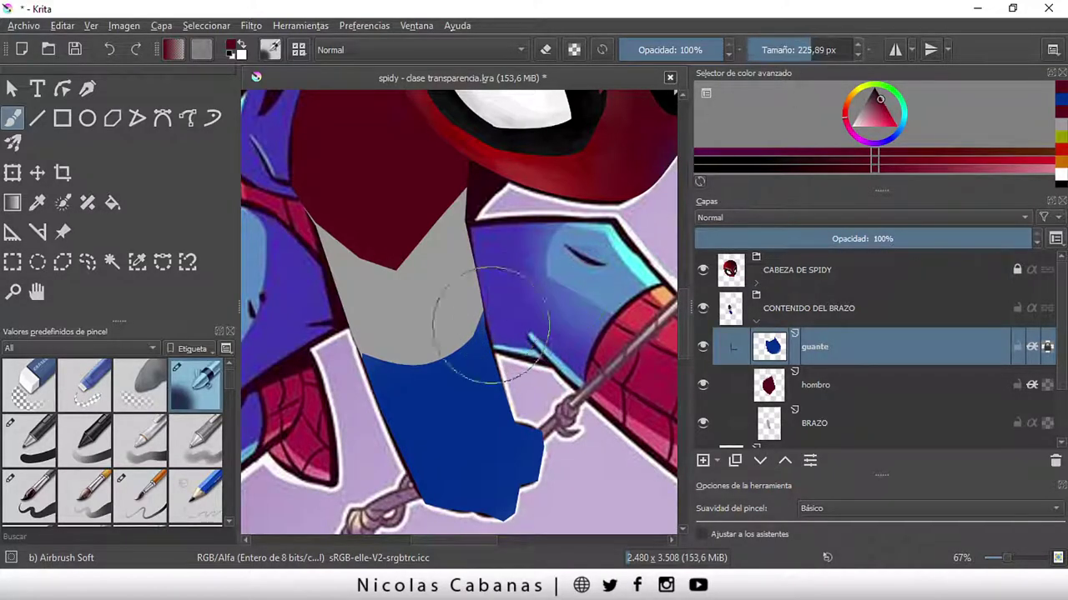
mouse_move(471, 355)
left_mouse_down()
mouse_move(428, 393)
mouse_move(464, 381)
mouse_move(490, 444)
mouse_move(445, 453)
mouse_move(429, 440)
left_mouse_up()
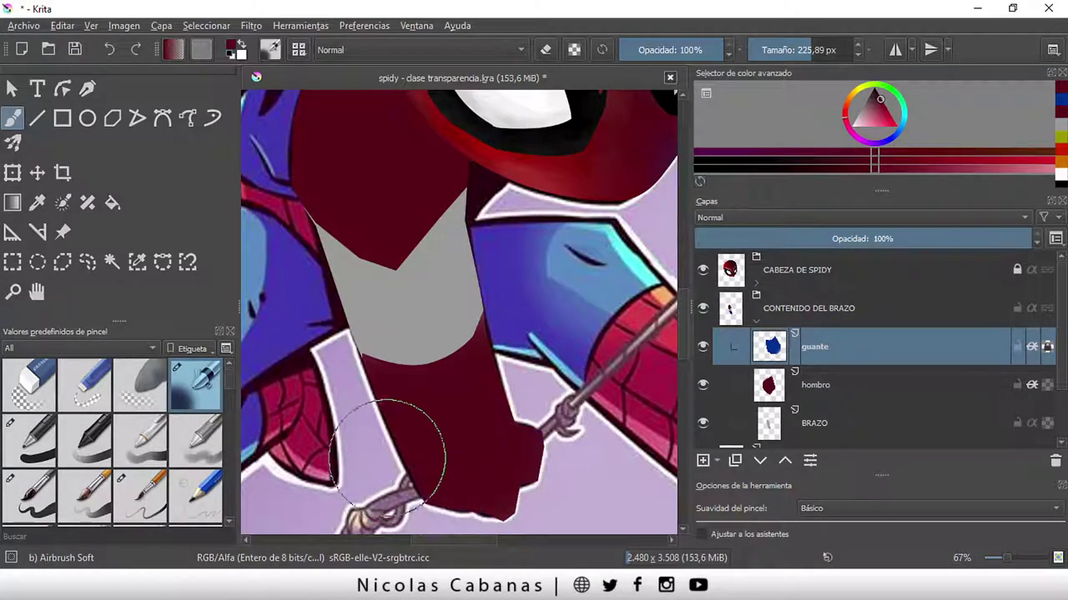
mouse_move(357, 371)
left_mouse_down()
mouse_move(452, 441)
mouse_move(600, 457)
mouse_move(621, 425)
mouse_move(534, 426)
left_mouse_up()
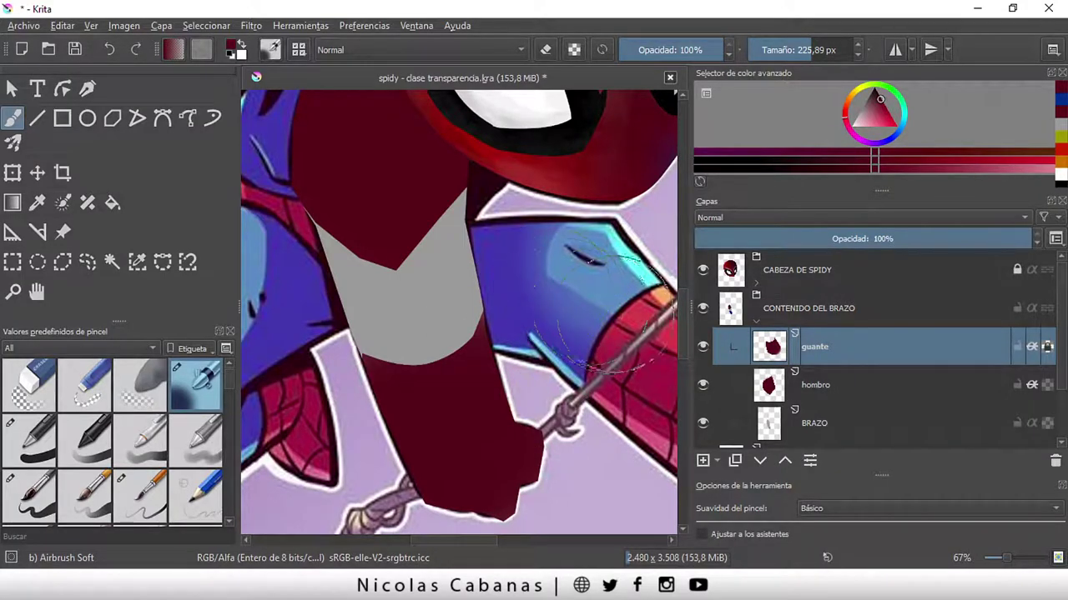
scroll(605, 305, "down", 1)
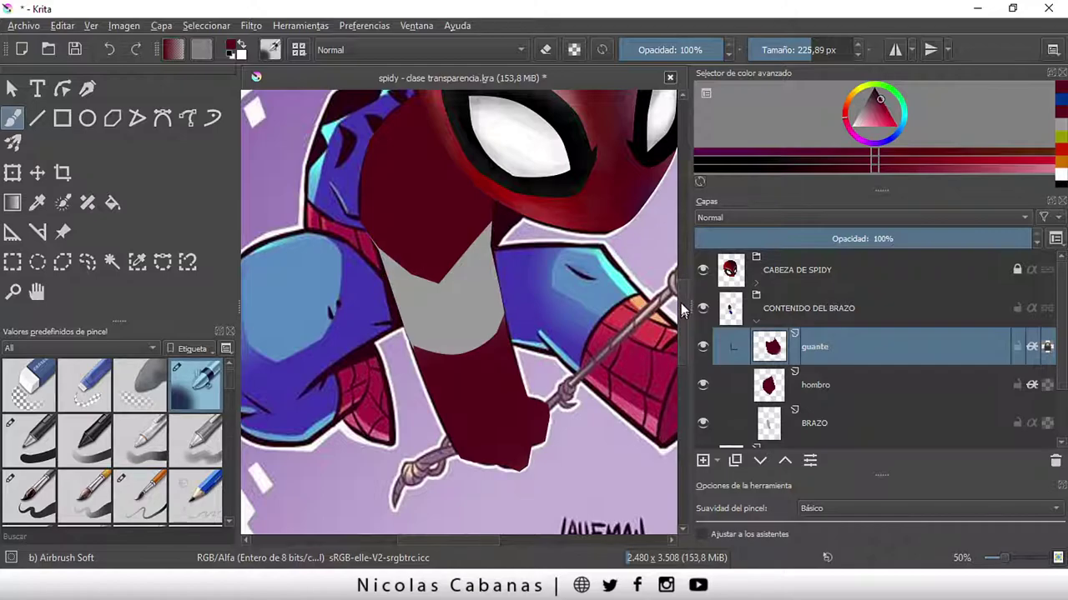
- Sample a colour from the artwork and shift its hue to dark blue
scroll(682, 310, "up", 3)
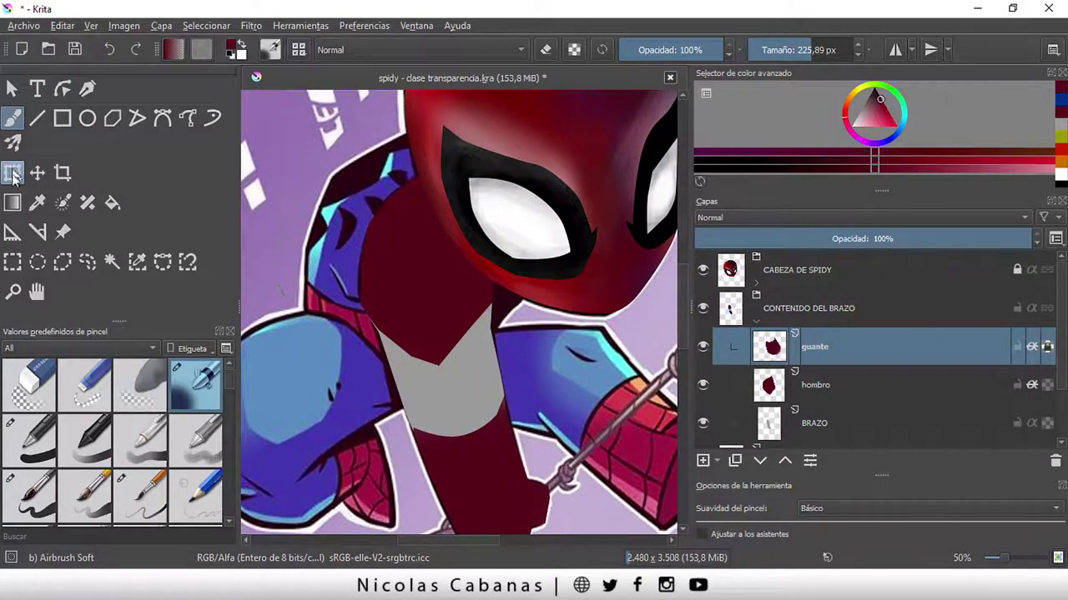
left_click(36, 202)
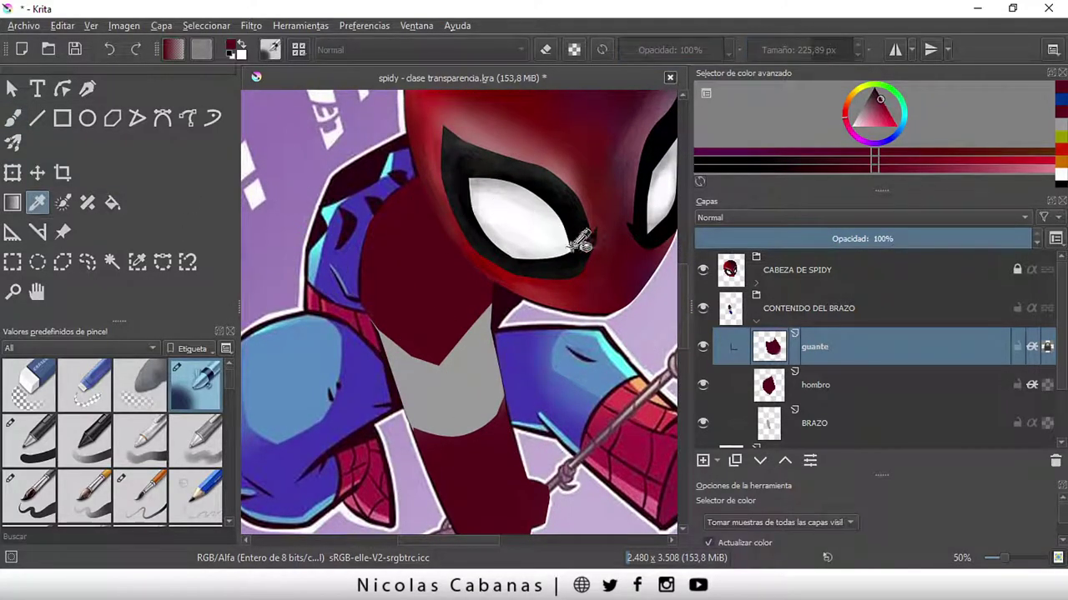
left_click(648, 272)
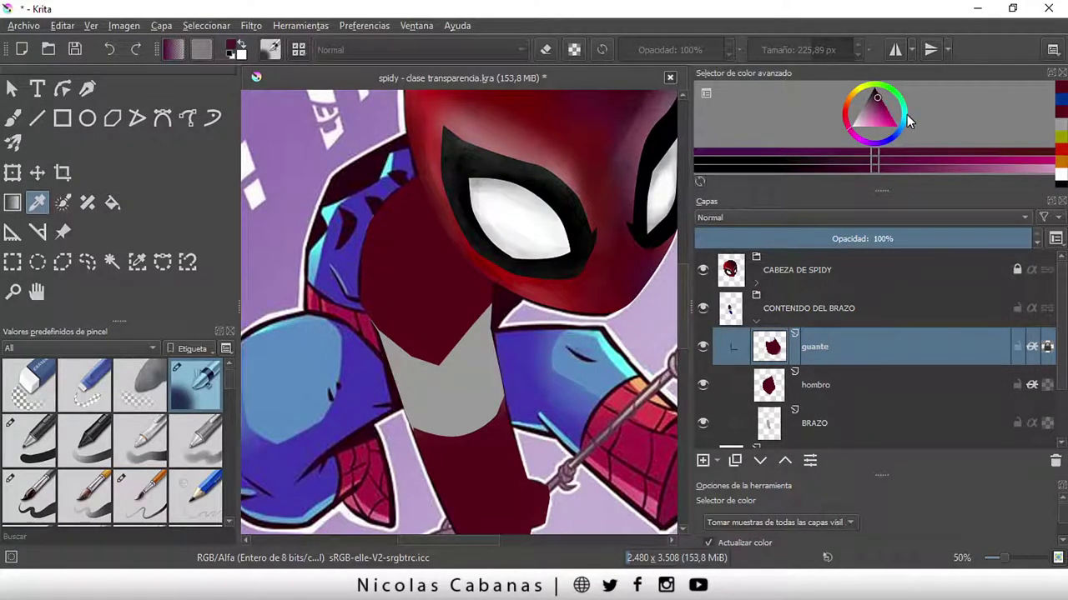
mouse_move(908, 121)
left_mouse_down()
mouse_move(903, 137)
mouse_move(887, 109)
left_mouse_up()
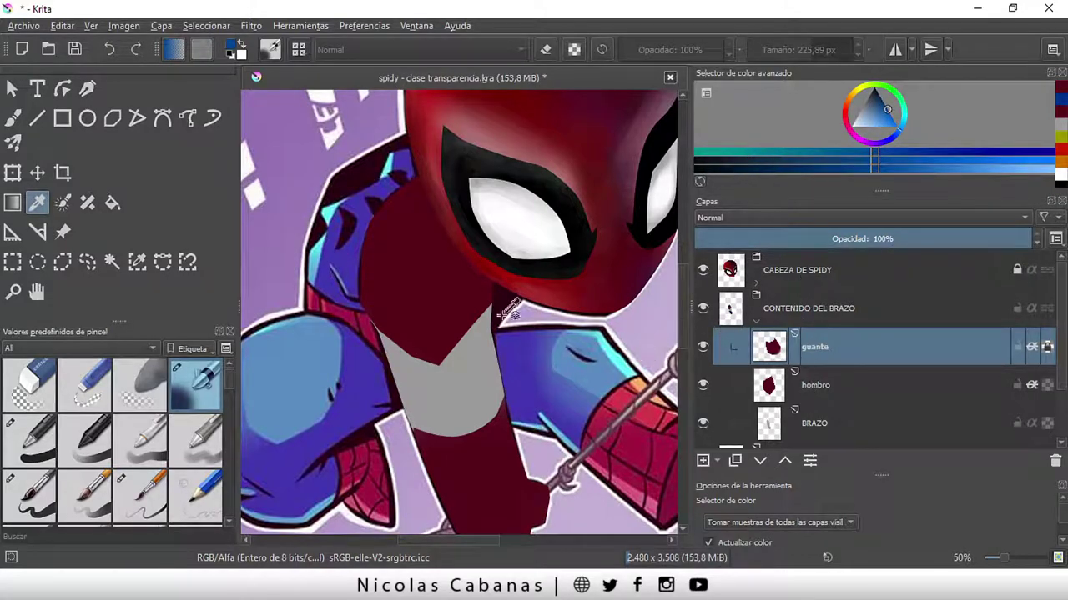
left_click(13, 119)
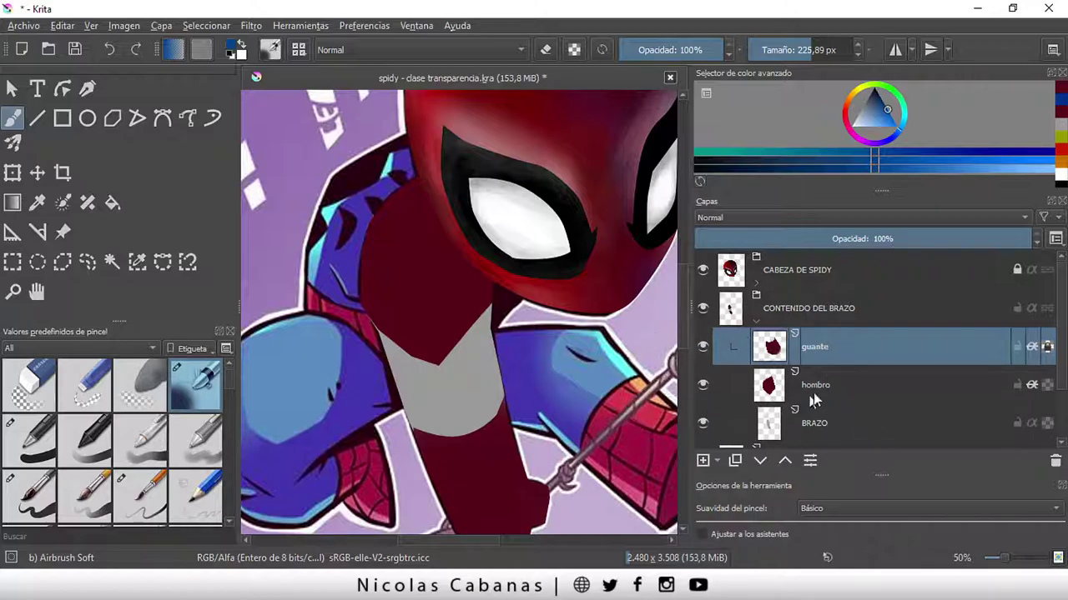
- Airbrush blue over the grey chest area on BRAZO and zoom out to 33%
left_click(823, 424)
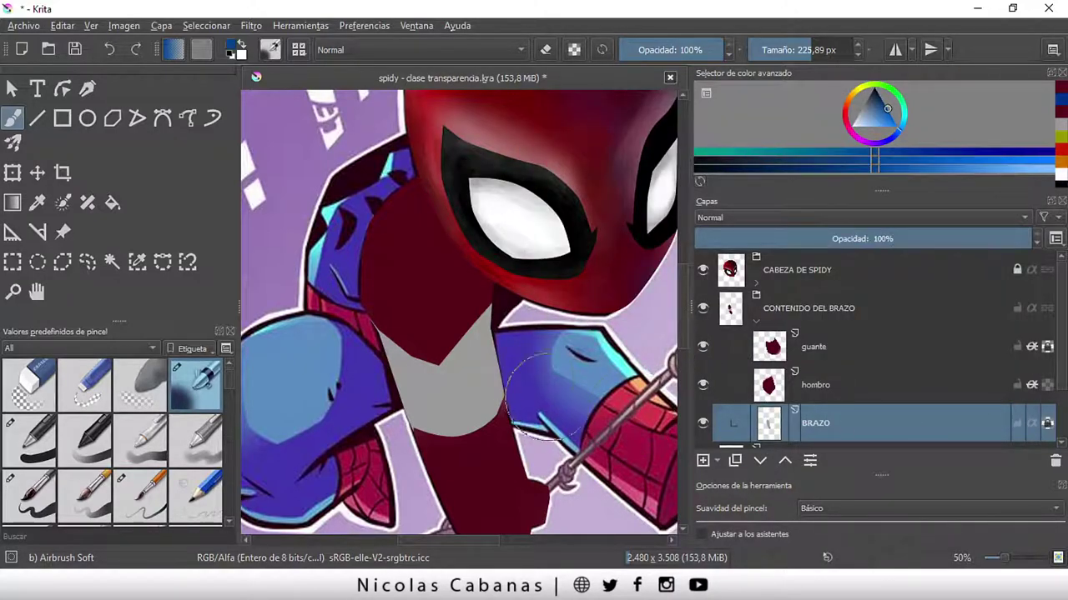
mouse_move(465, 333)
left_mouse_down()
mouse_move(417, 359)
mouse_move(381, 317)
mouse_move(367, 385)
mouse_move(476, 358)
mouse_move(464, 393)
mouse_move(434, 386)
mouse_move(442, 409)
mouse_move(406, 372)
mouse_move(472, 385)
mouse_move(446, 438)
mouse_move(392, 380)
mouse_move(429, 341)
mouse_move(441, 381)
mouse_move(476, 381)
mouse_move(386, 371)
left_mouse_up()
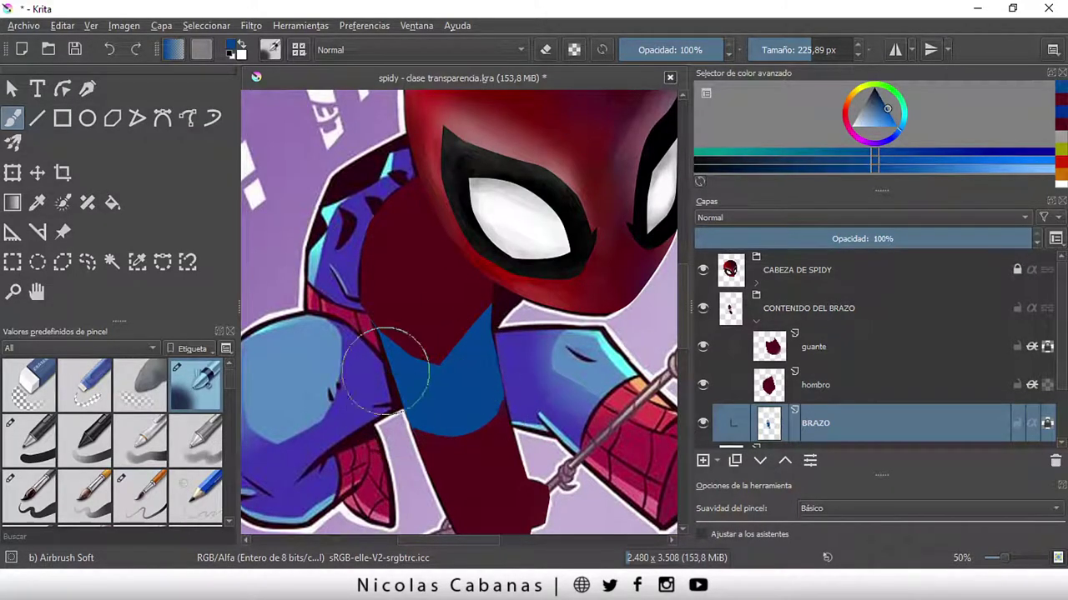
scroll(442, 542, "down", 2)
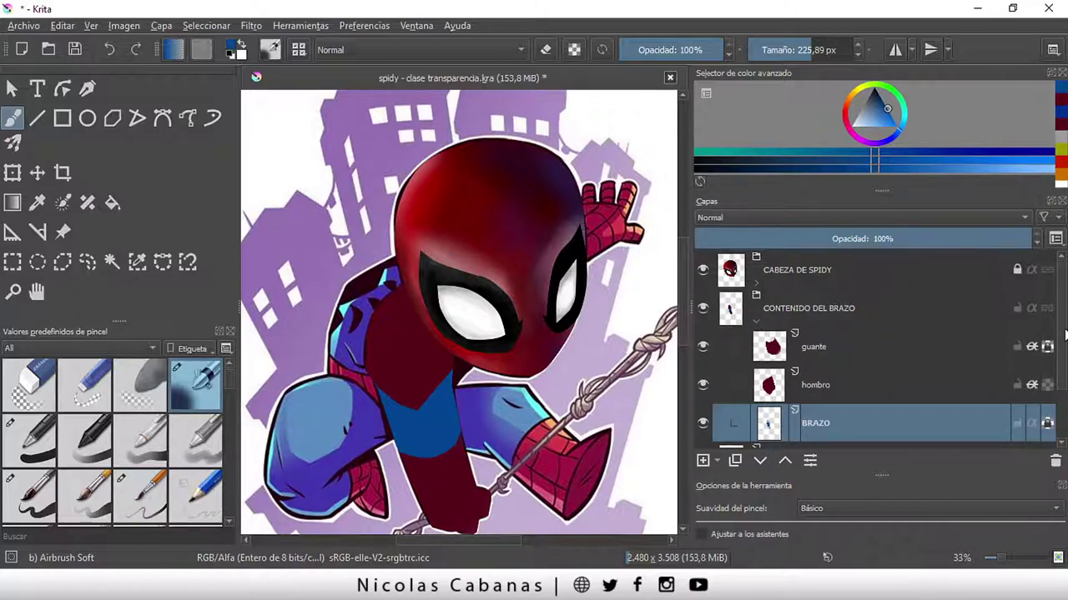
scroll(834, 376, "down", 1)
scroll(768, 396, "down", 1)
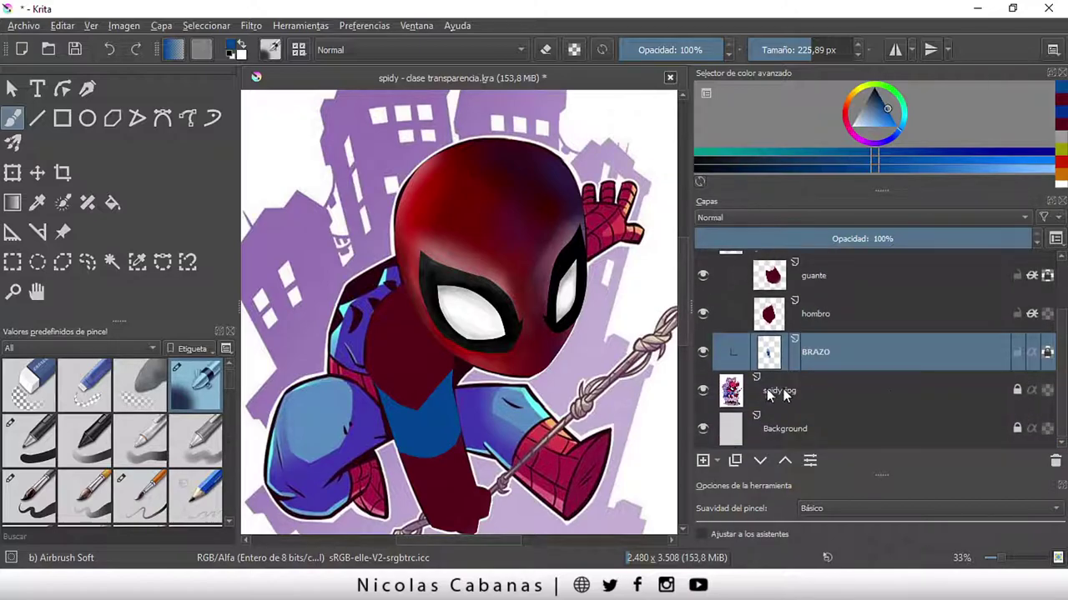
left_click(703, 392)
scroll(682, 339, "down", 2)
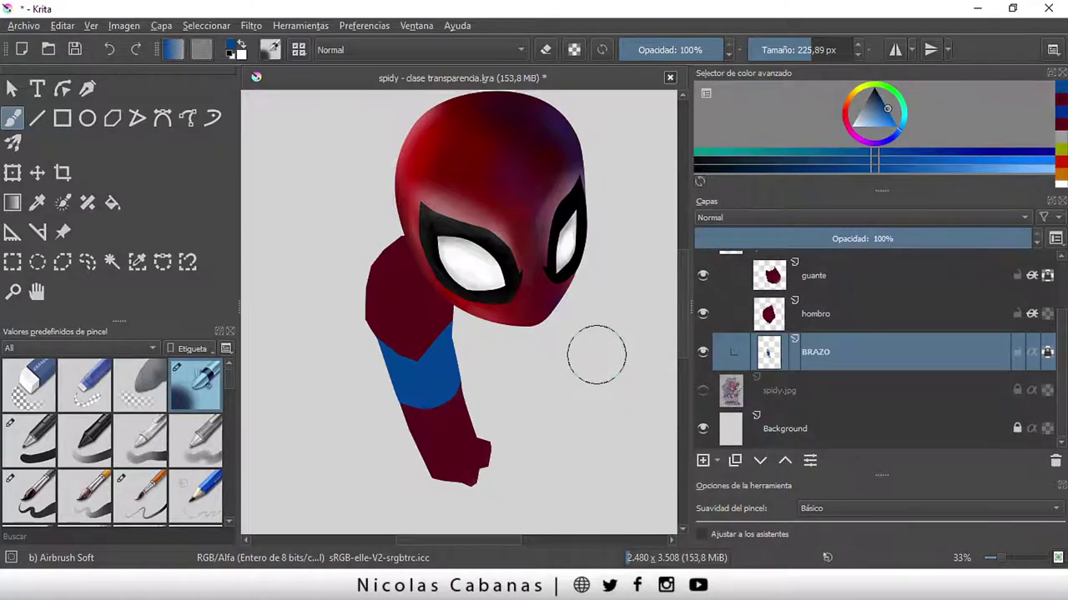
left_click(1032, 315)
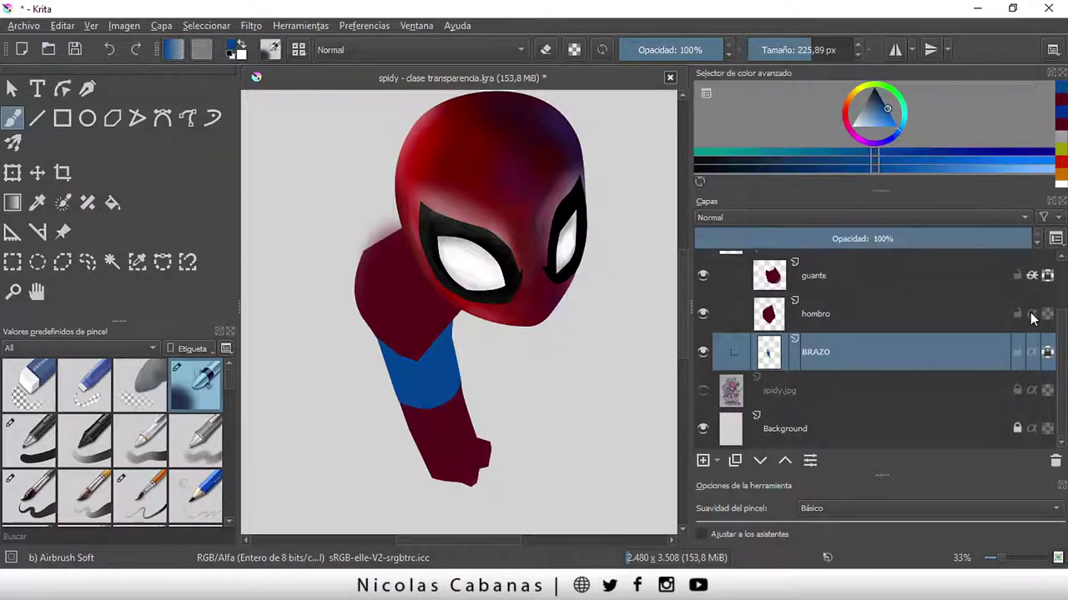
left_click(1031, 315)
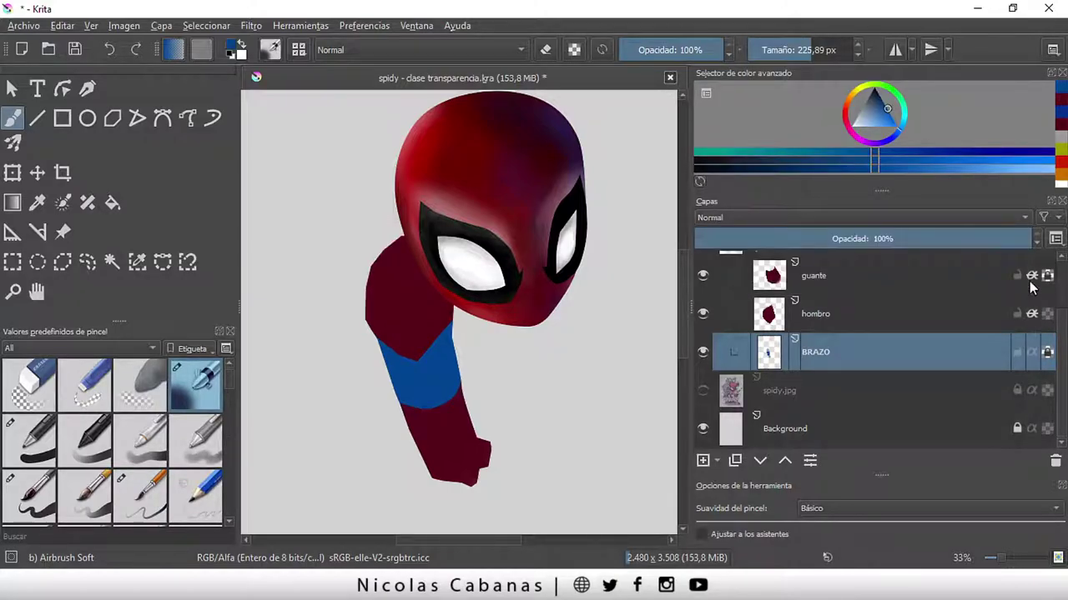
left_click(1031, 277)
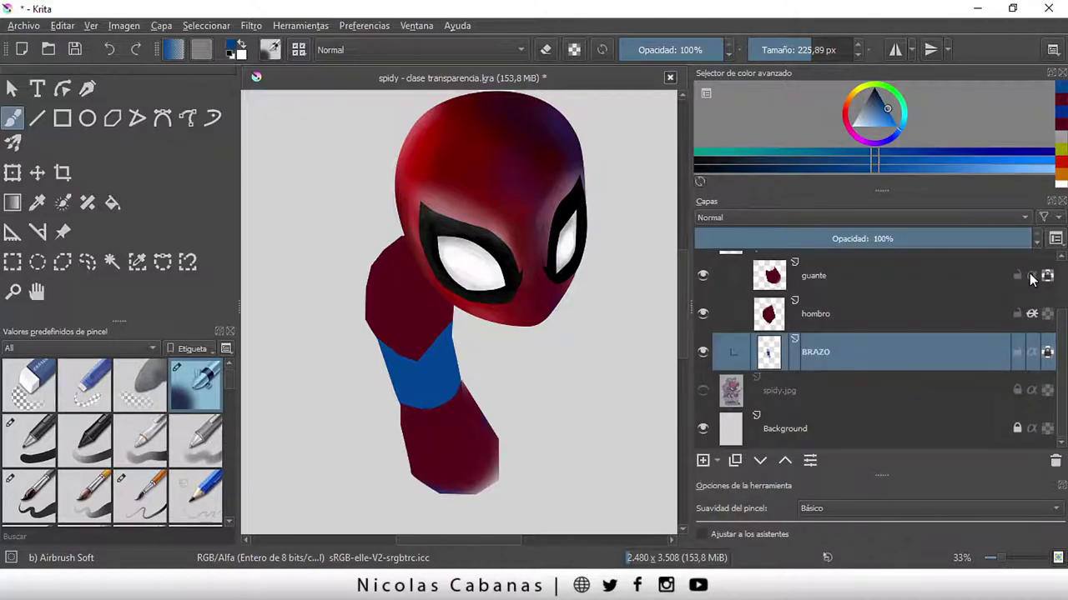
left_click(1032, 277)
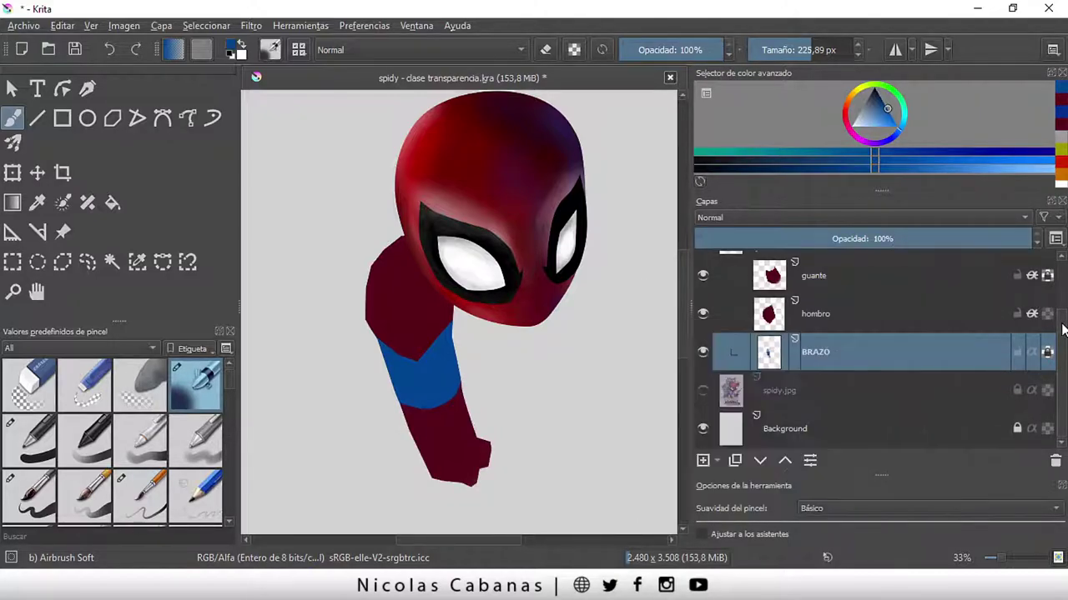
left_click_drag(1062, 332, 1062, 297)
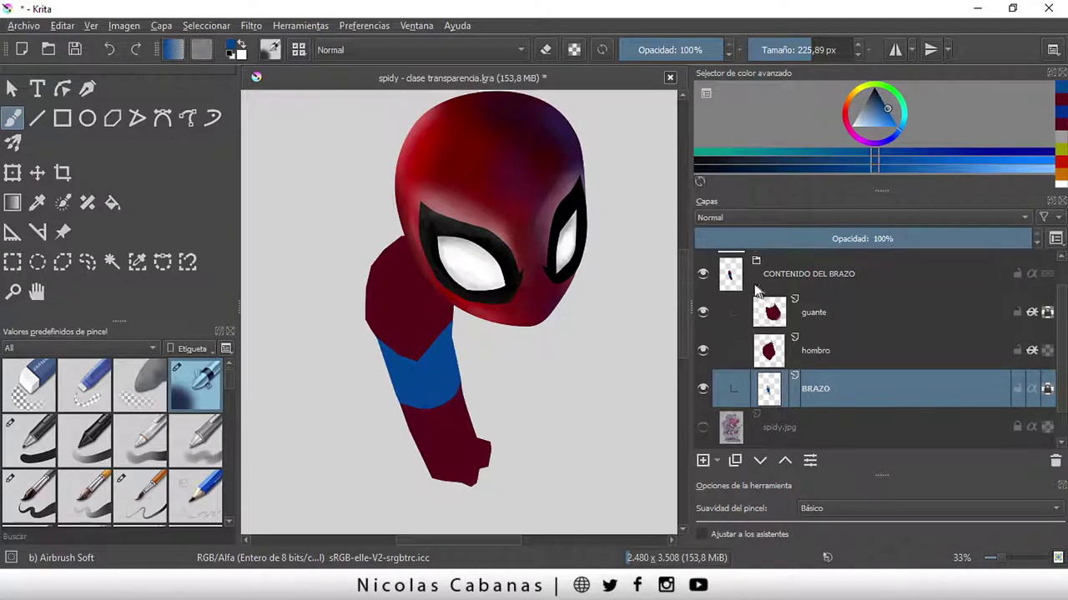
- Add a new layer above guante and name it 'SOMBRAS del brazo'
left_click(850, 314)
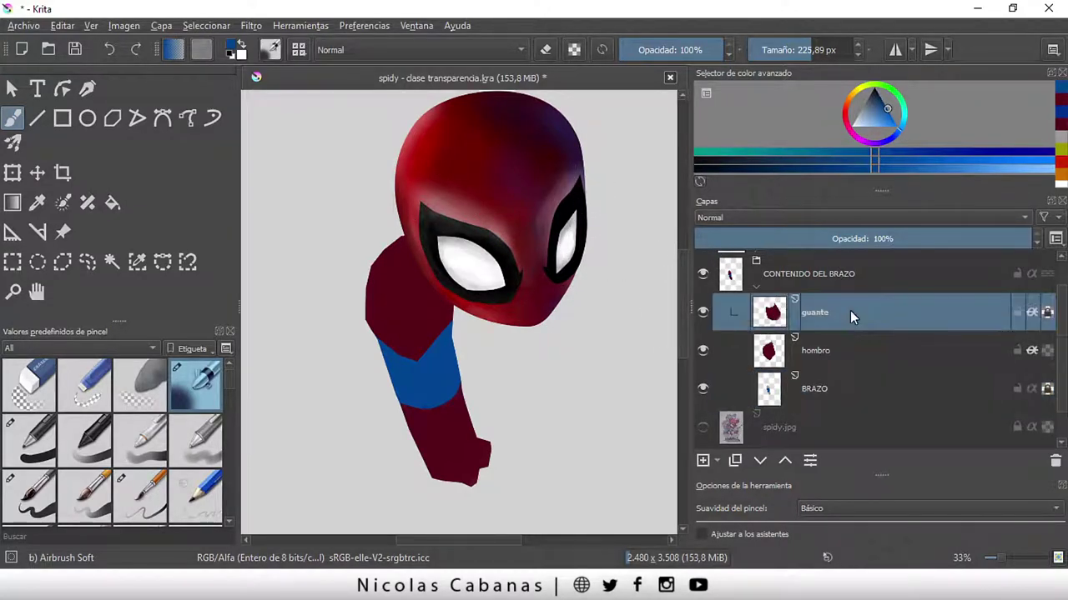
left_click(705, 465)
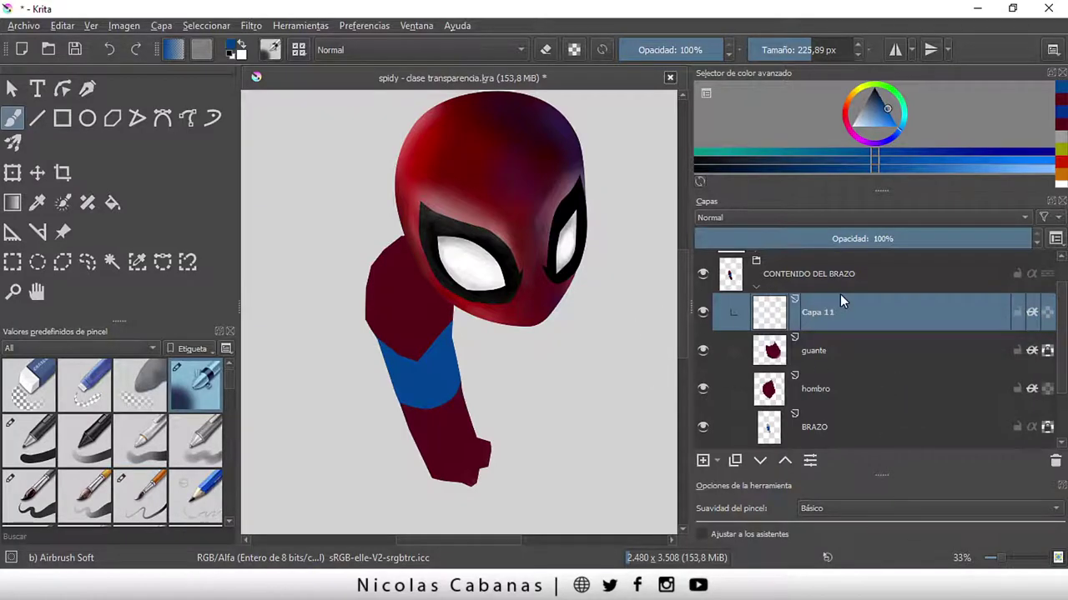
double_click(821, 311)
type("SOMBRAS")
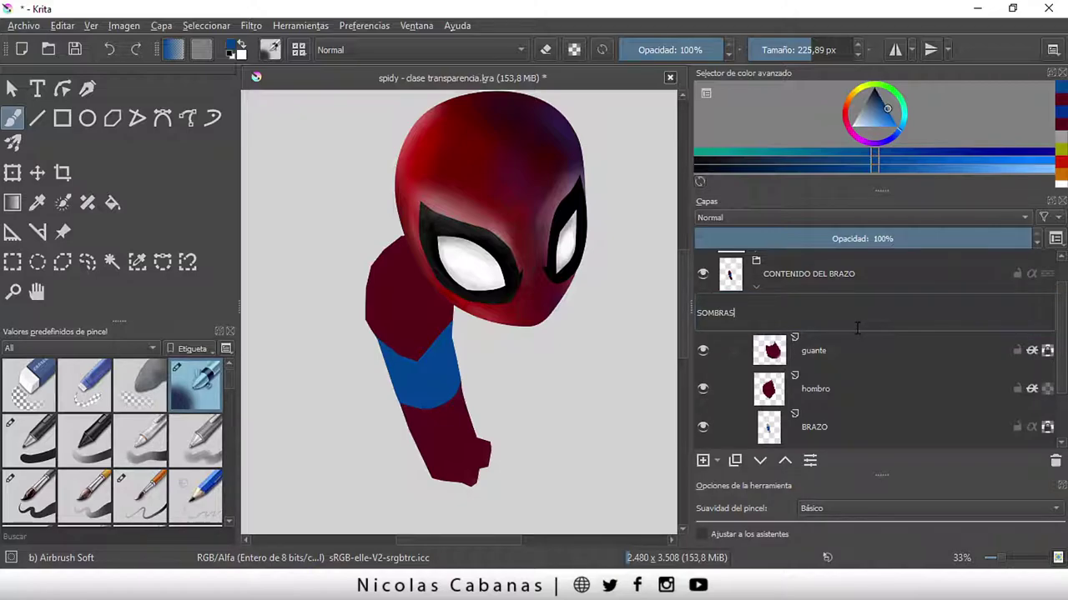
key("Return")
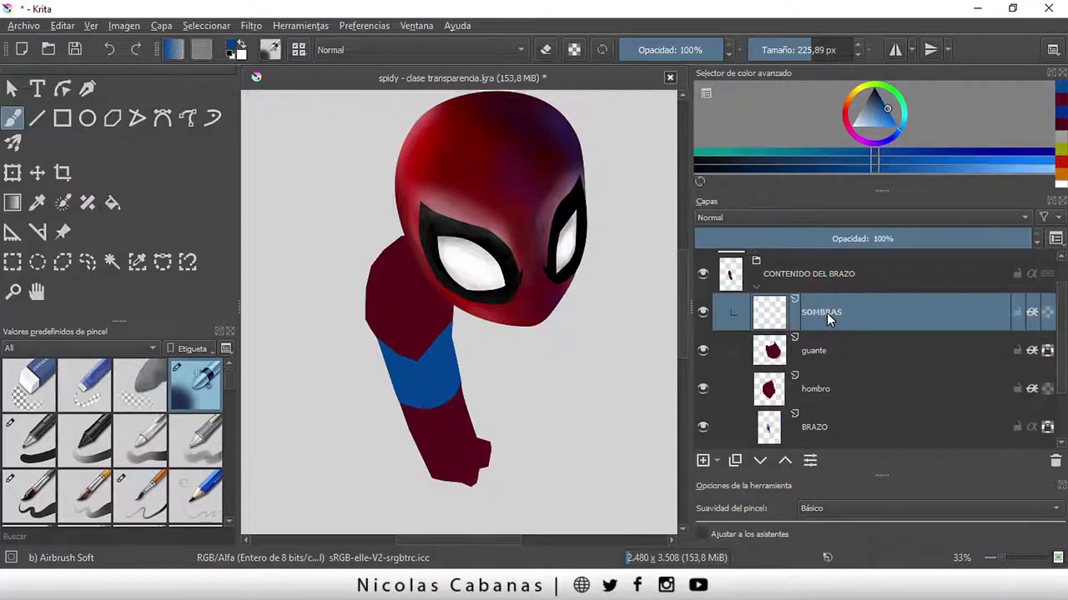
double_click(826, 313)
type("del brazo")
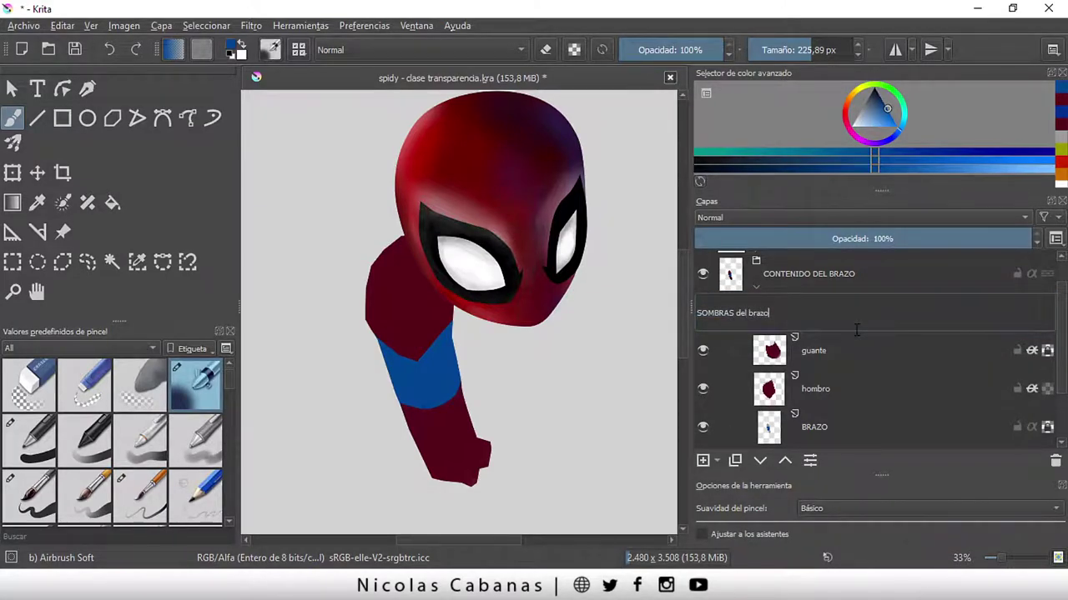
key("Return")
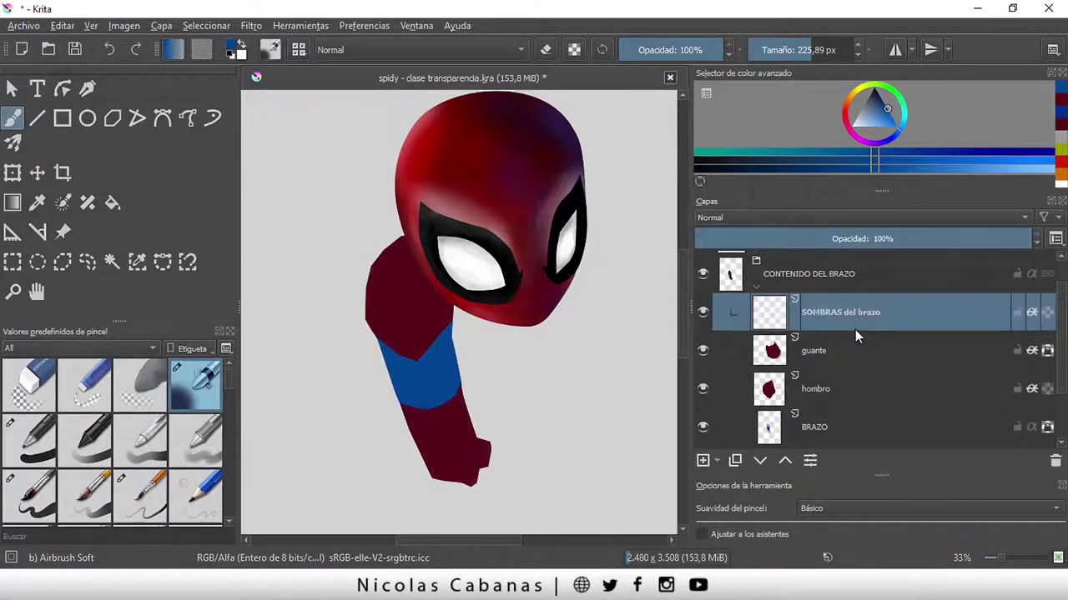
- Save the document as spidy - clase transparencia.kra
left_click(23, 26)
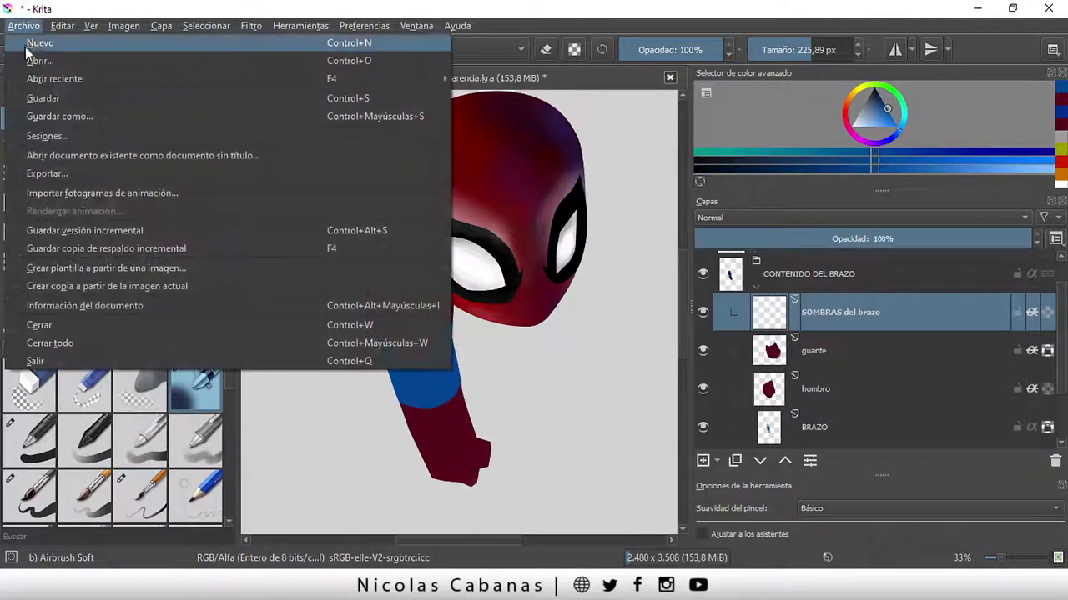
key("Escape")
key("Escape")
key("ctrl+s")
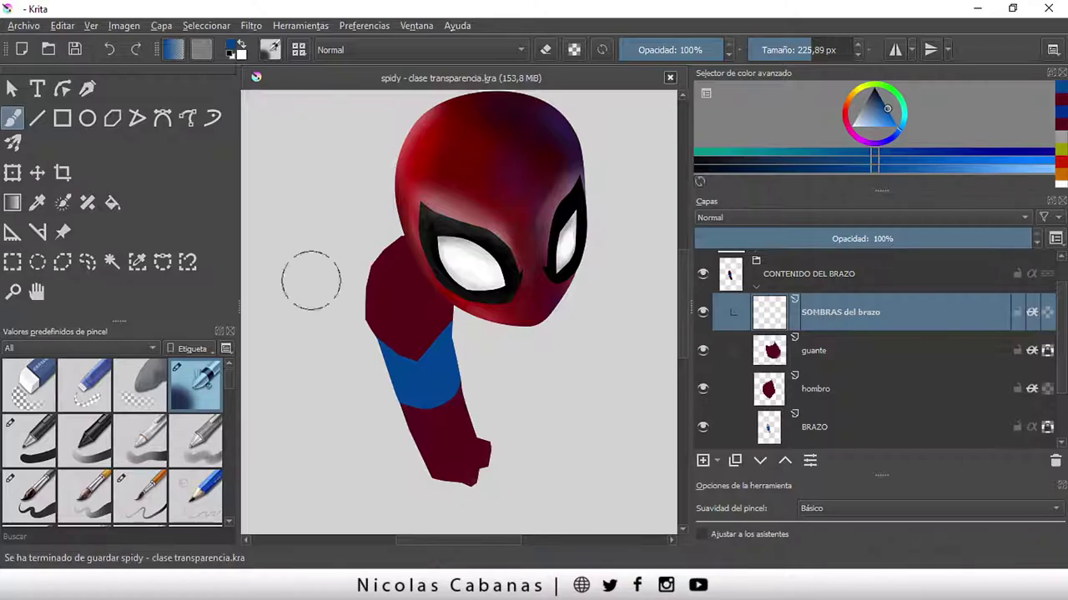
- Pick black, lower the airbrush opacity, and softly shade the upper arm and sleeve edge
left_click_drag(885, 113, 873, 87)
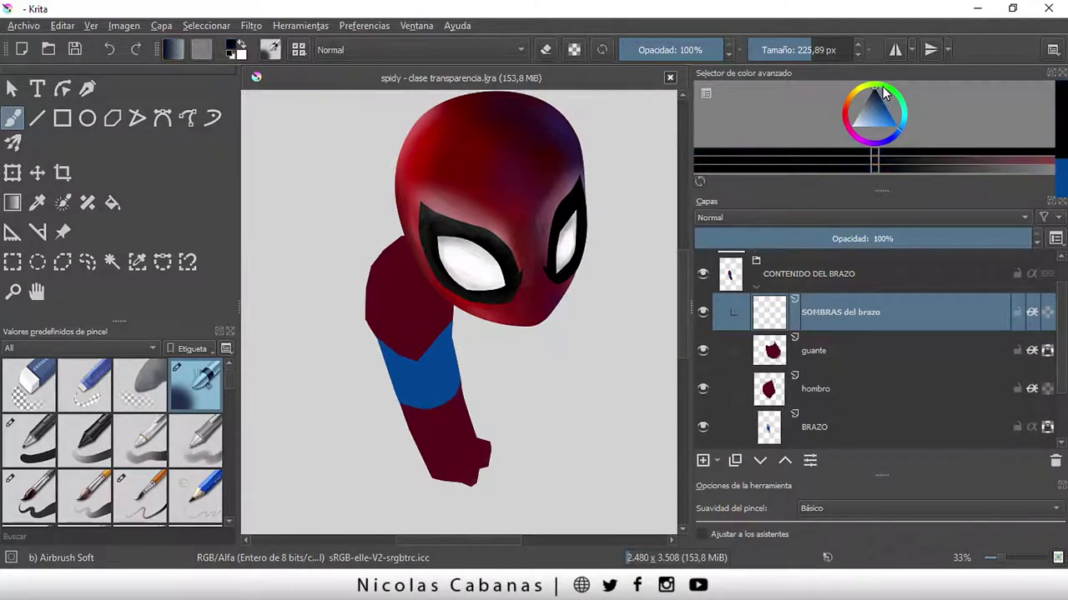
left_click_drag(722, 50, 645, 50)
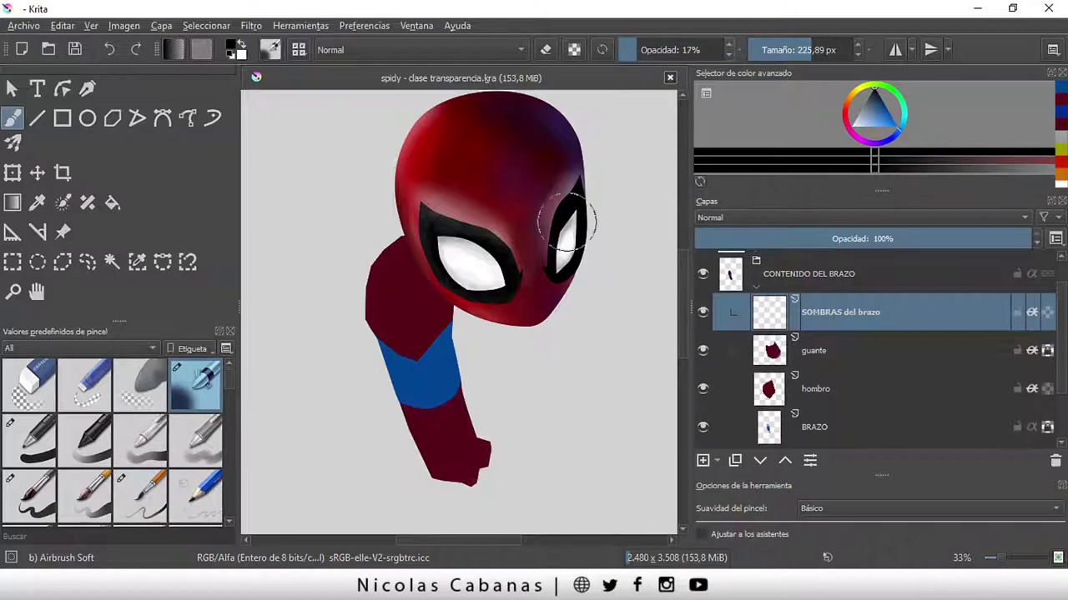
left_click_drag(369, 239, 441, 226)
scroll(322, 267, "up", 1)
left_click(625, 50)
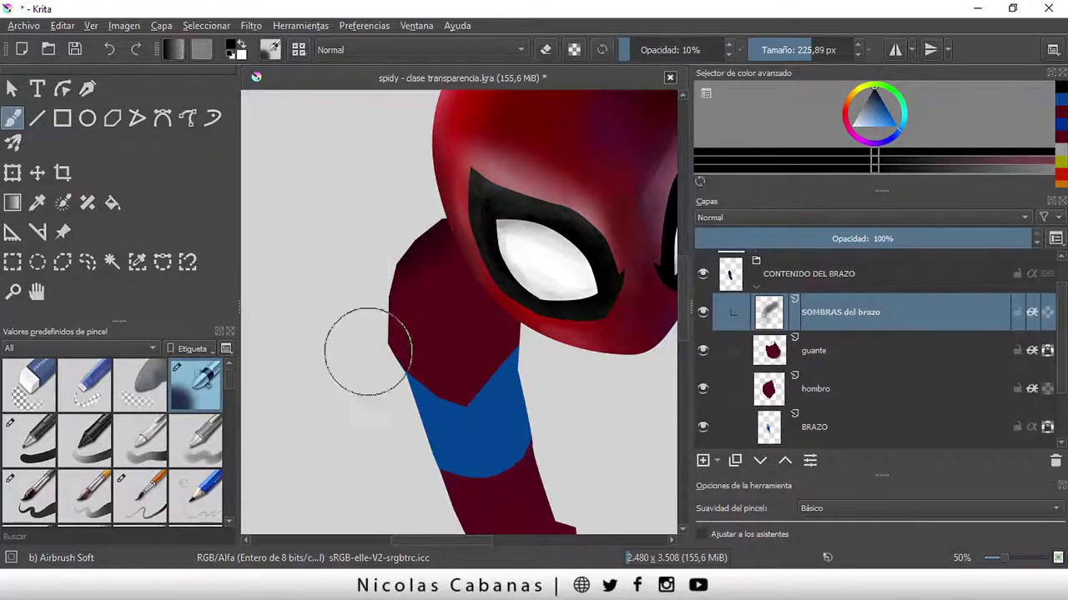
left_click_drag(370, 353, 393, 321)
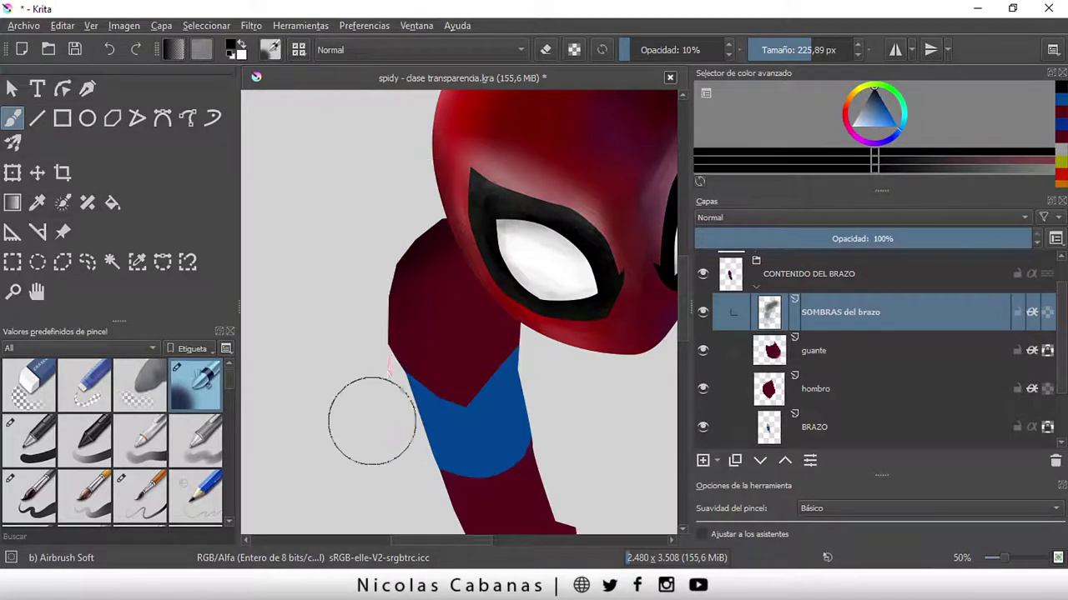
left_click_drag(370, 310, 401, 286)
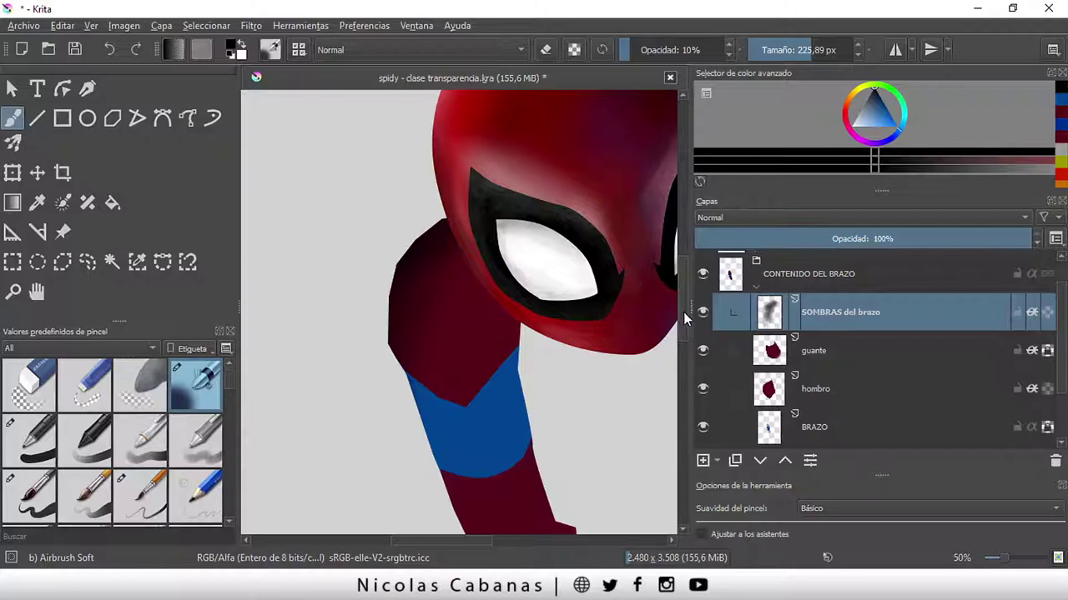
- Softly shade the lower arm and the area around the hand
left_click_drag(683, 312, 684, 326)
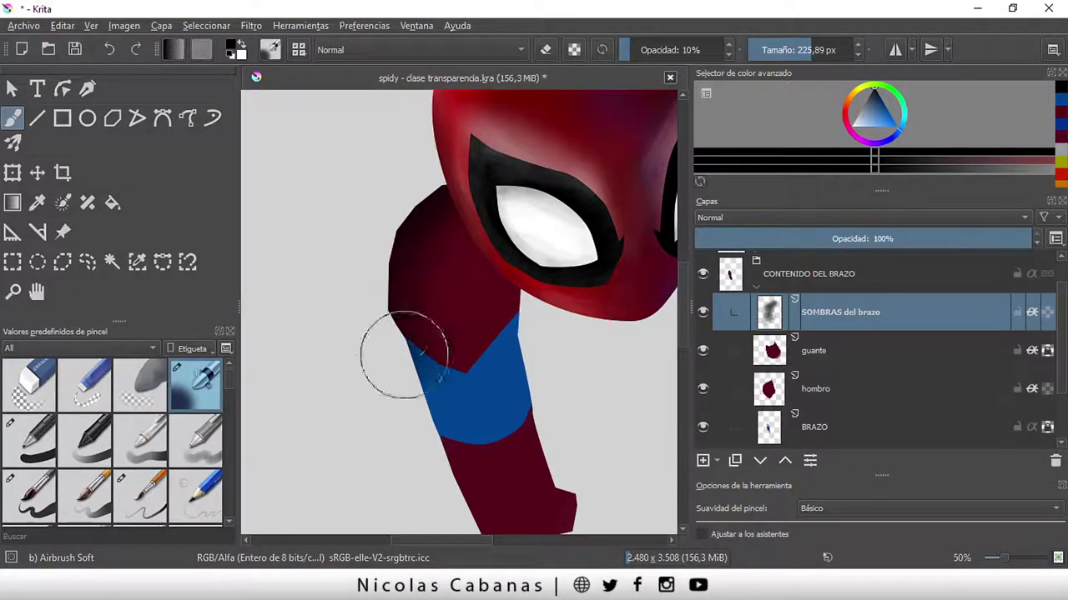
left_click_drag(685, 326, 685, 367)
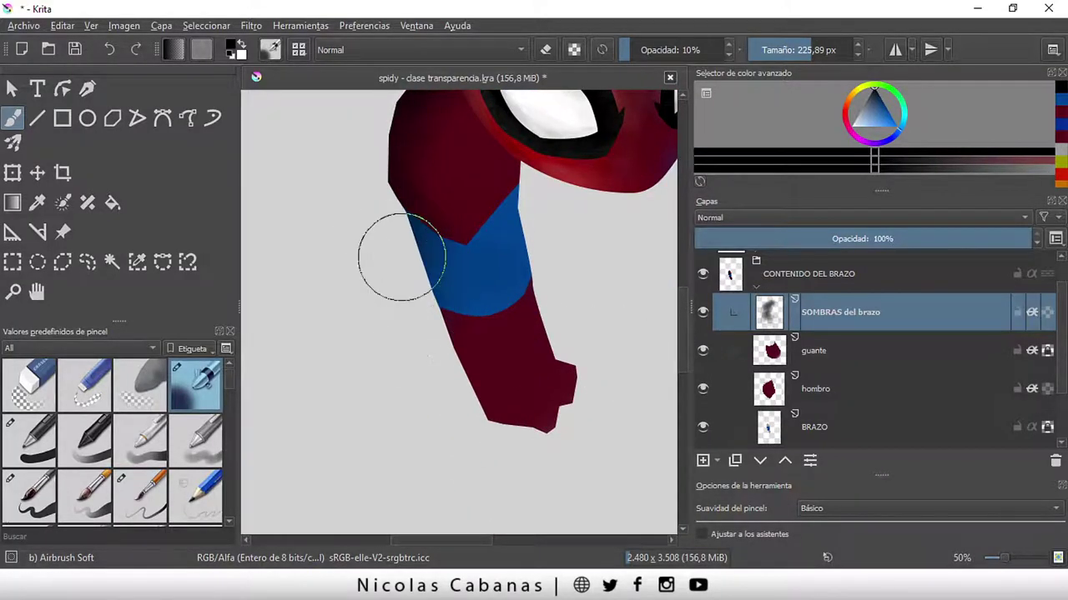
mouse_move(477, 429)
left_mouse_down()
mouse_move(441, 393)
mouse_move(487, 440)
left_mouse_up()
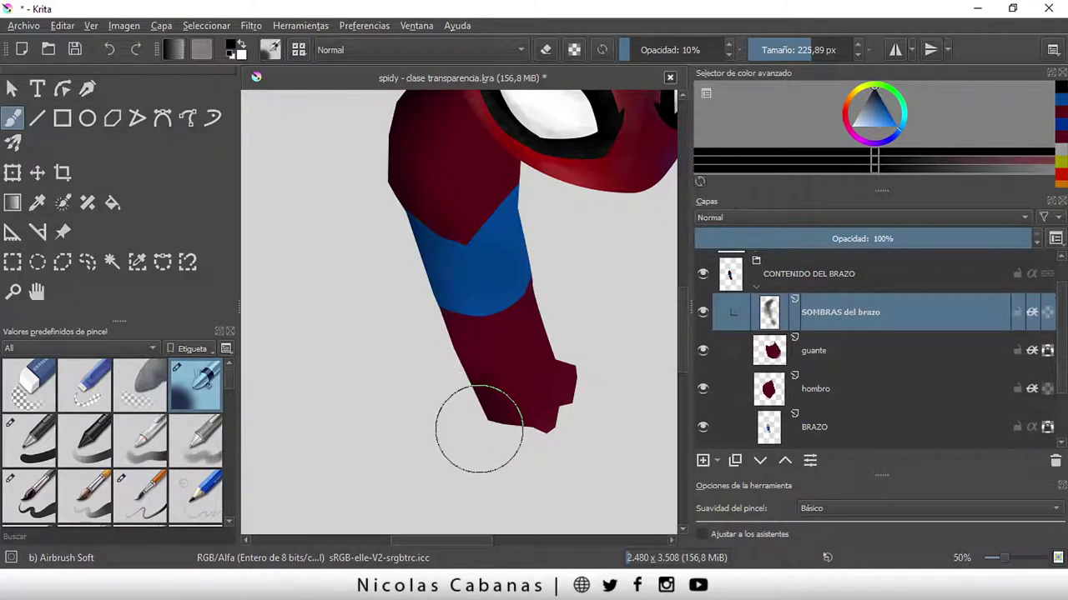
mouse_move(601, 348)
left_mouse_down()
mouse_move(502, 471)
mouse_move(454, 357)
left_mouse_up()
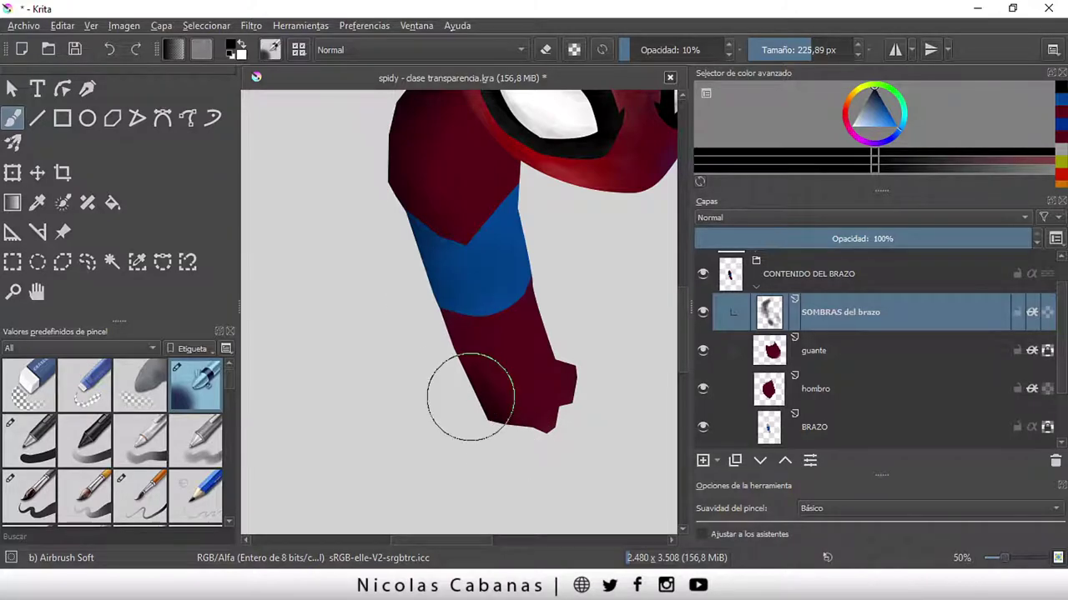
- Set the airbrush to 6% opacity and a 41 px size
left_click(813, 45)
left_click_drag(627, 51, 622, 50)
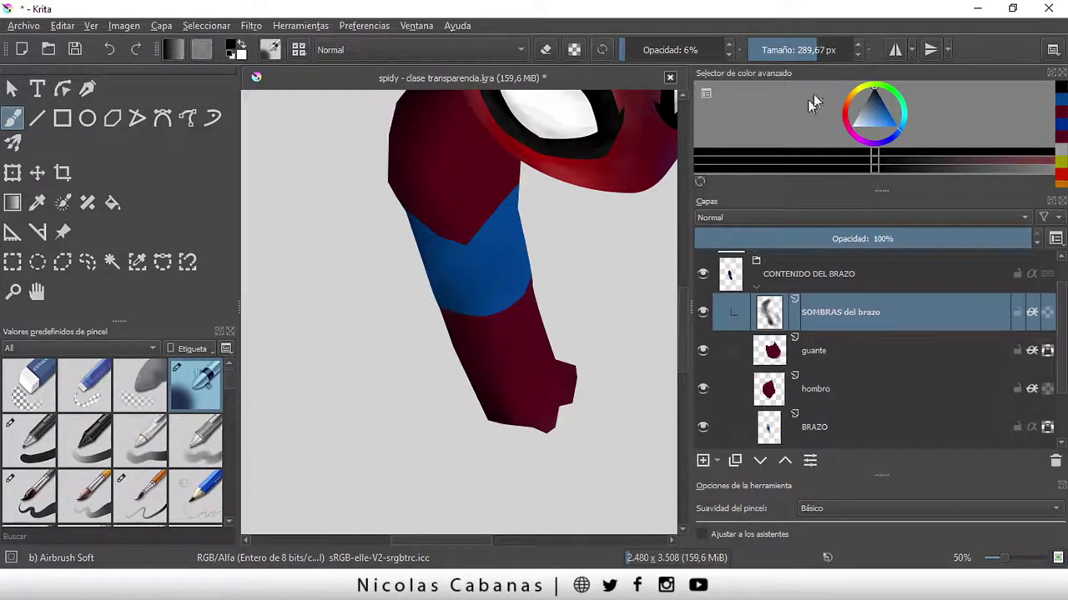
left_click_drag(807, 49, 779, 50)
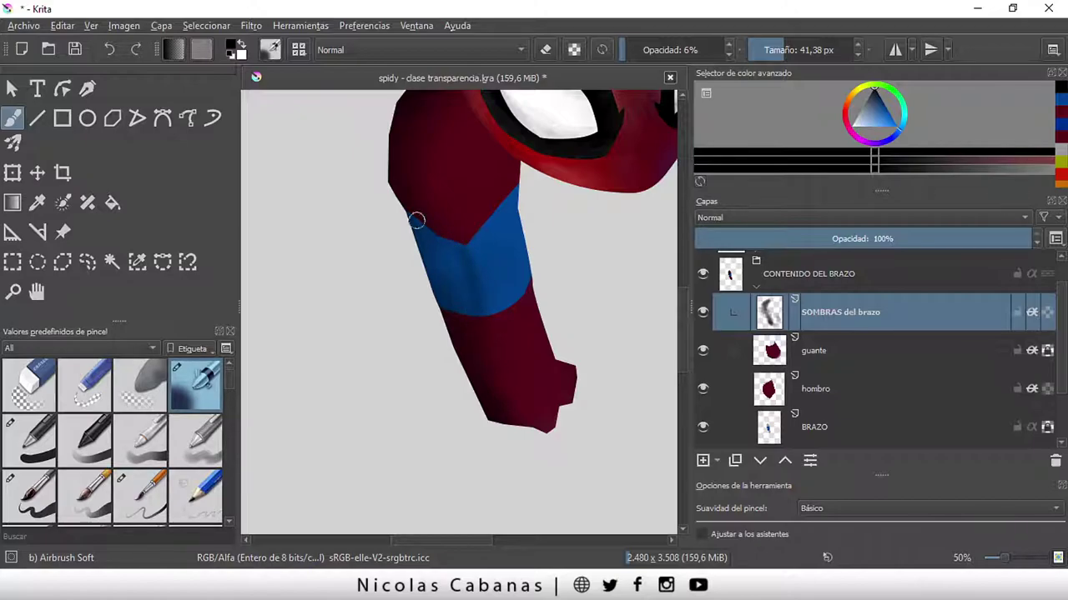
scroll(446, 241, "up", 3)
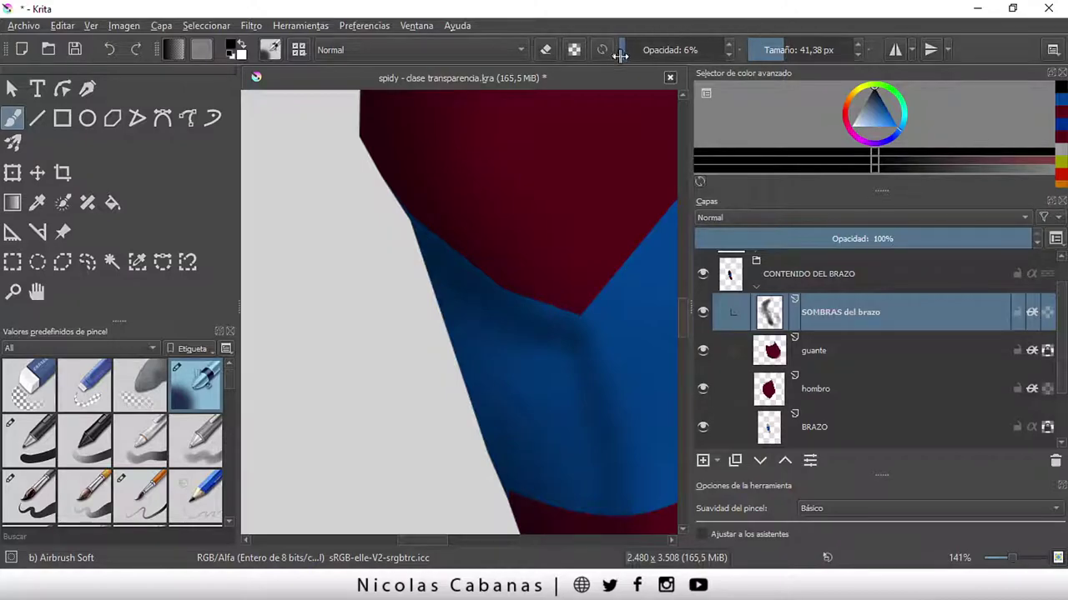
- Enlarge the brush to 91 px, undo the last stroke, and shade the red-blue boundary
left_click_drag(784, 50, 805, 50)
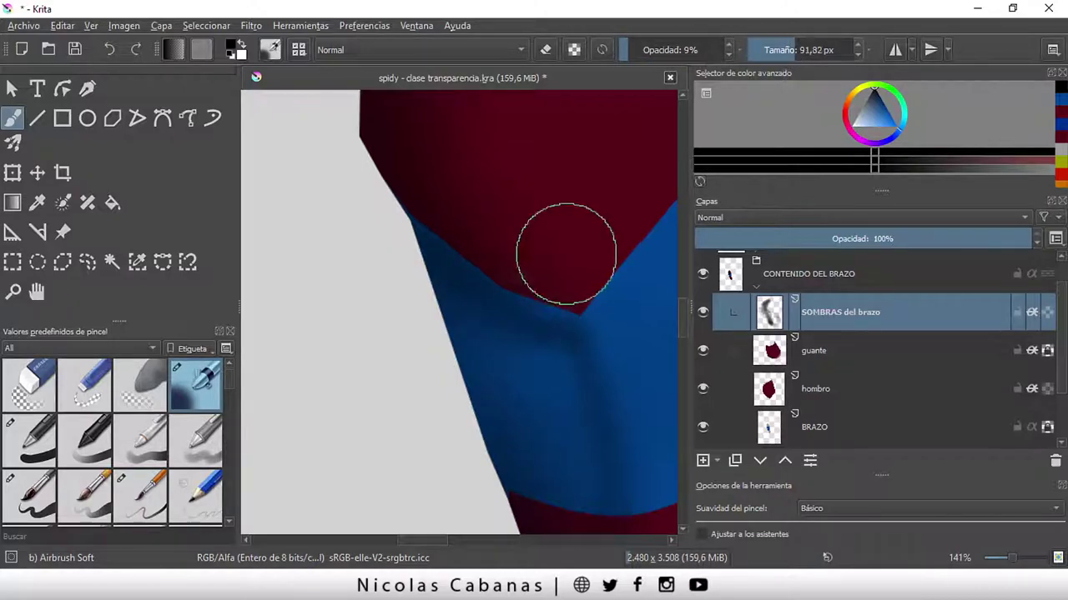
key("ctrl+z")
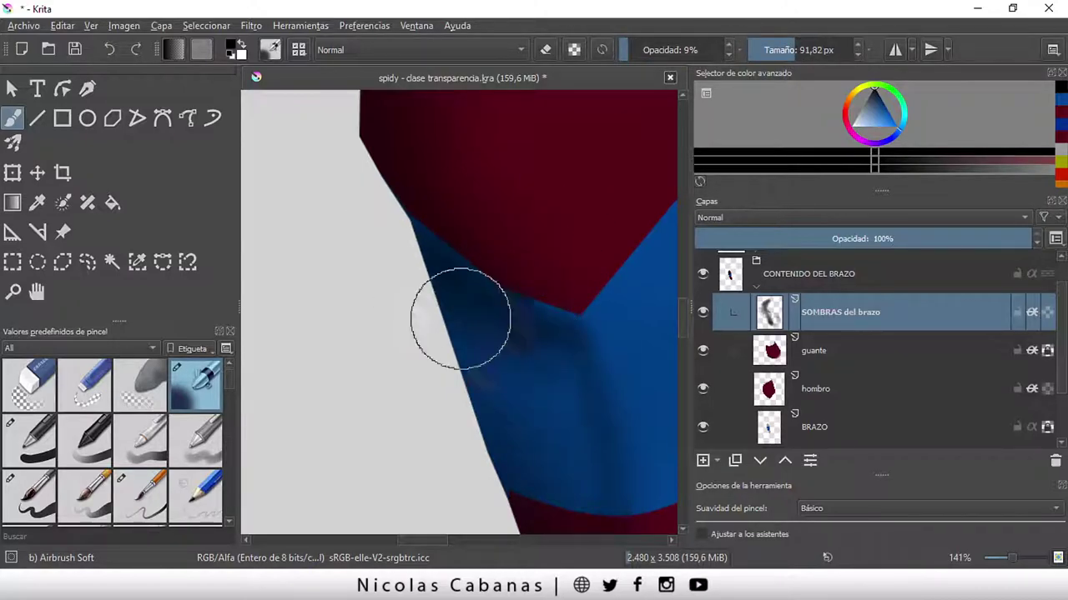
left_click_drag(435, 542, 453, 540)
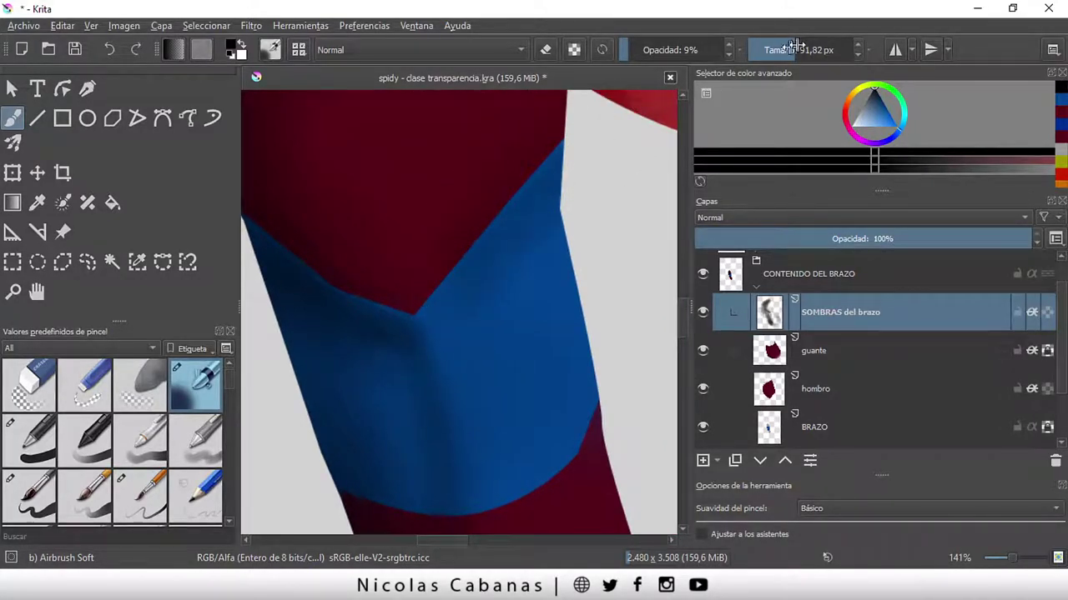
mouse_move(565, 148)
left_mouse_down()
mouse_move(446, 293)
mouse_move(595, 124)
mouse_move(486, 258)
mouse_move(586, 156)
mouse_move(500, 233)
mouse_move(550, 176)
mouse_move(481, 233)
mouse_move(567, 145)
mouse_move(425, 303)
mouse_move(572, 136)
mouse_move(423, 295)
mouse_move(539, 191)
mouse_move(562, 142)
mouse_move(531, 195)
mouse_move(492, 191)
mouse_move(560, 115)
mouse_move(358, 305)
mouse_move(447, 232)
left_mouse_up()
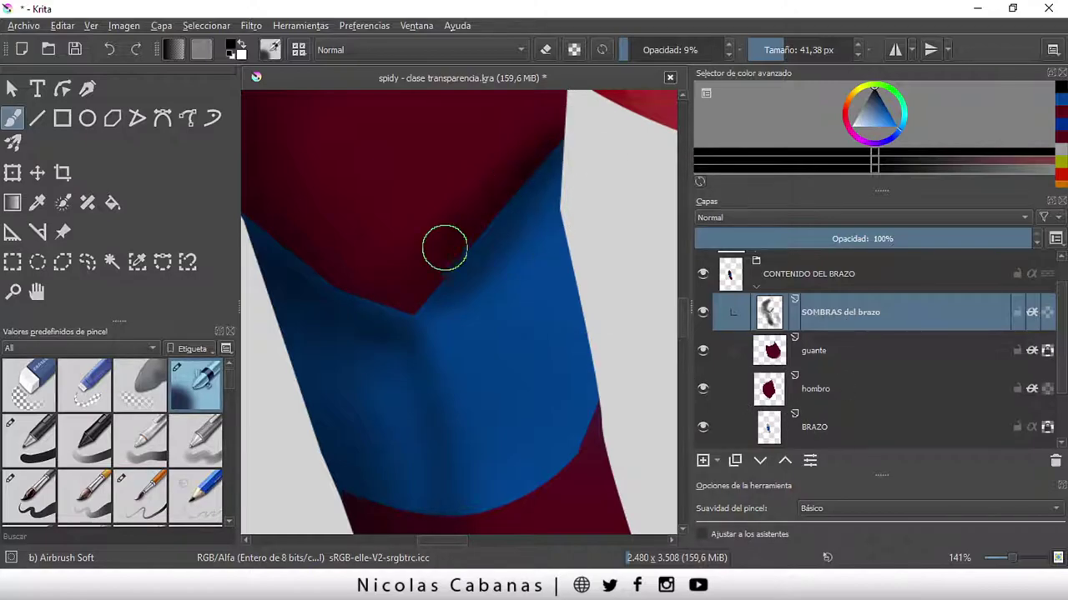
- With a 186 px brush, shade the red band beside the mask and the arm's right edge
scroll(651, 288, "up", 2)
scroll(653, 288, "up", 5)
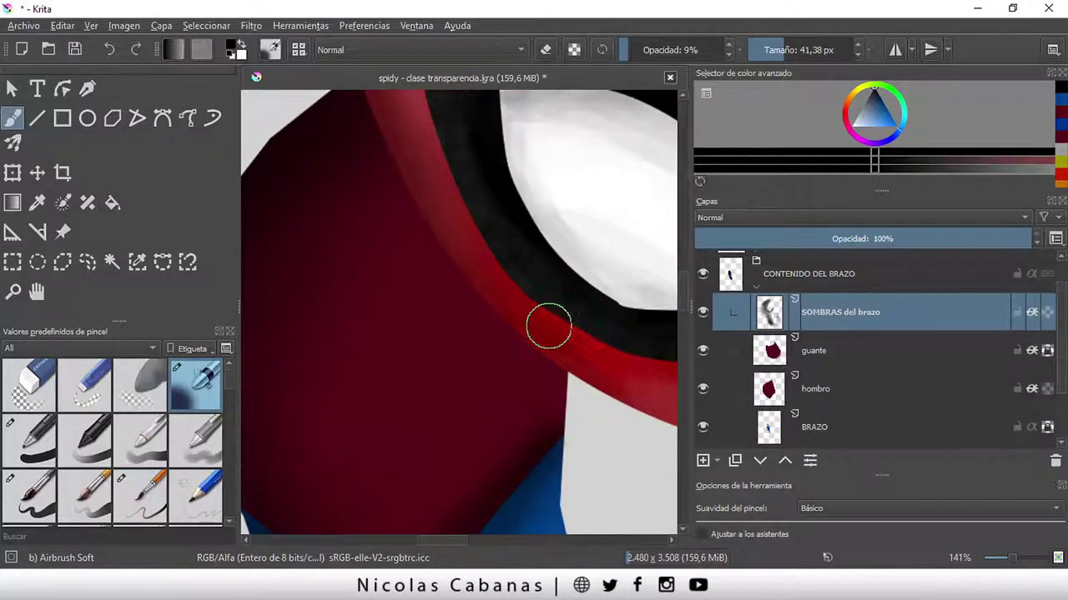
left_click_drag(790, 48, 838, 48)
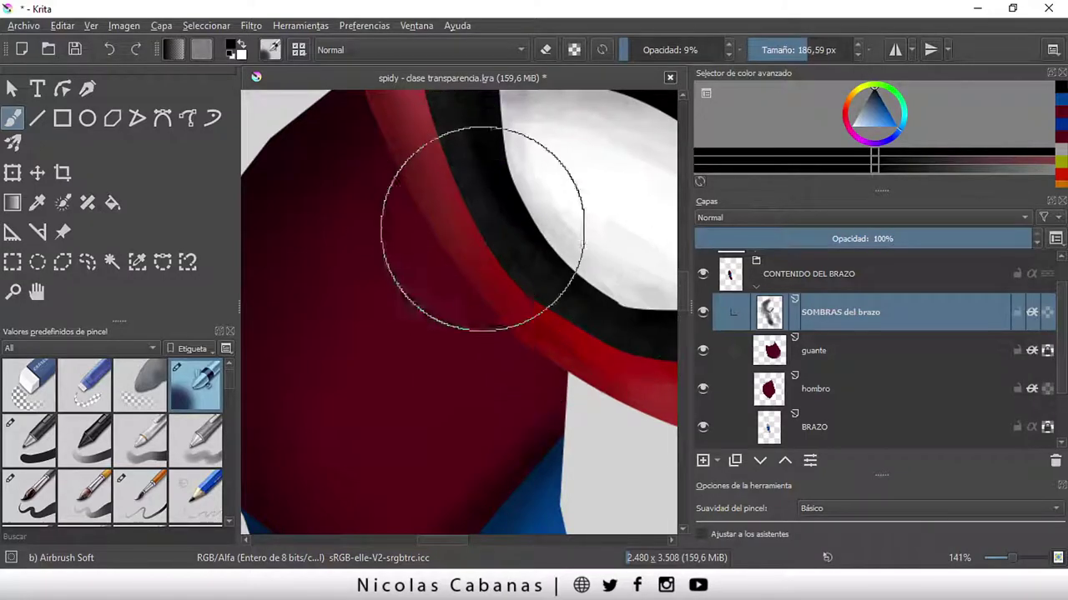
mouse_move(517, 204)
left_mouse_down()
mouse_move(481, 172)
mouse_move(529, 215)
mouse_move(459, 210)
mouse_move(498, 204)
mouse_move(564, 393)
mouse_move(614, 353)
mouse_move(625, 376)
left_mouse_up()
scroll(686, 293, "down", 1)
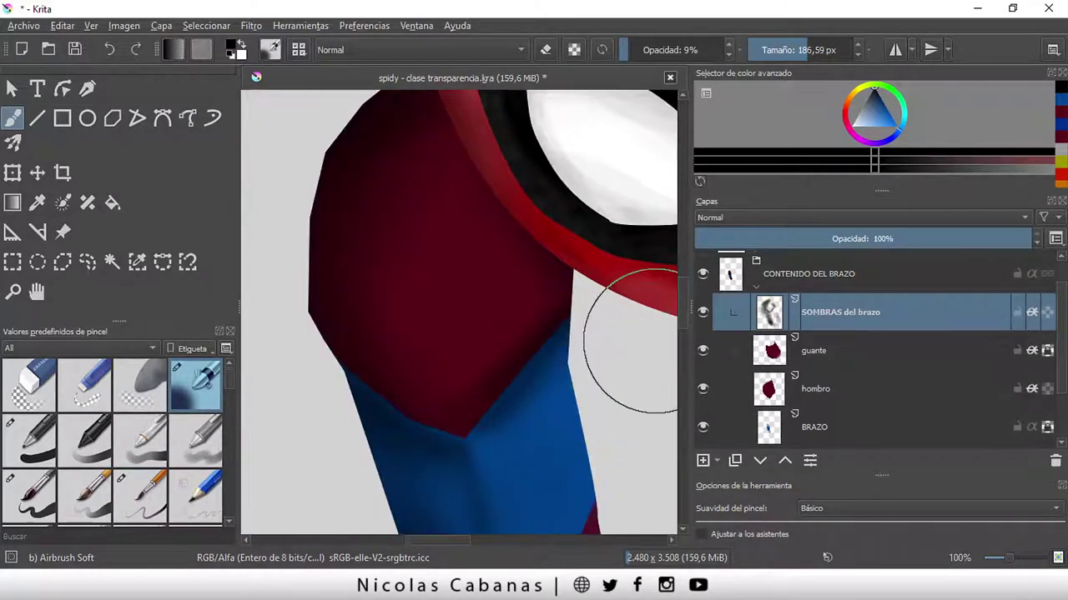
left_click_drag(686, 304, 684, 334)
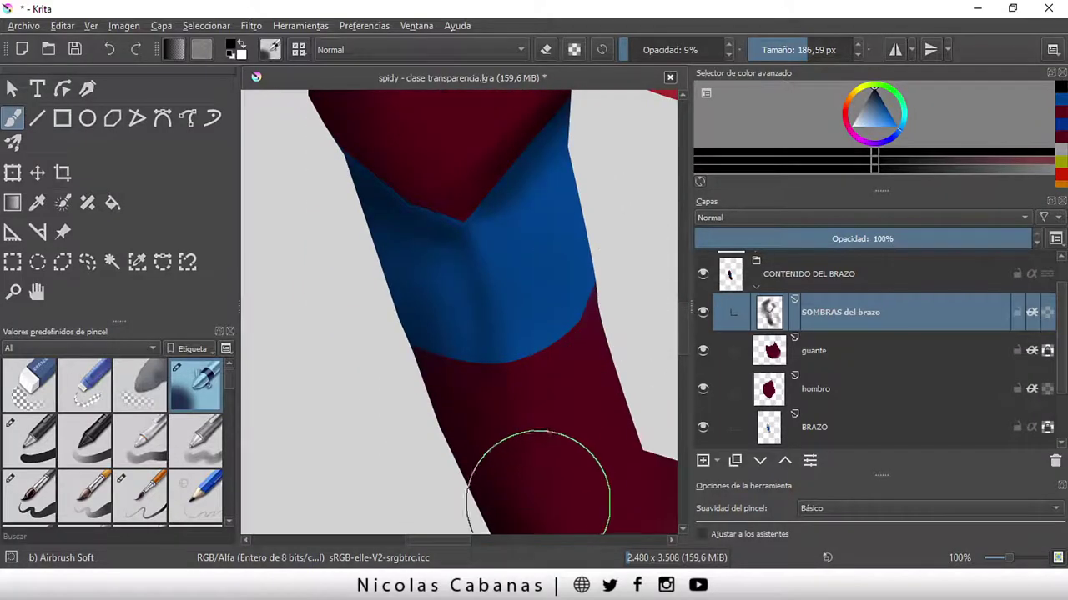
scroll(534, 456, "down", 1)
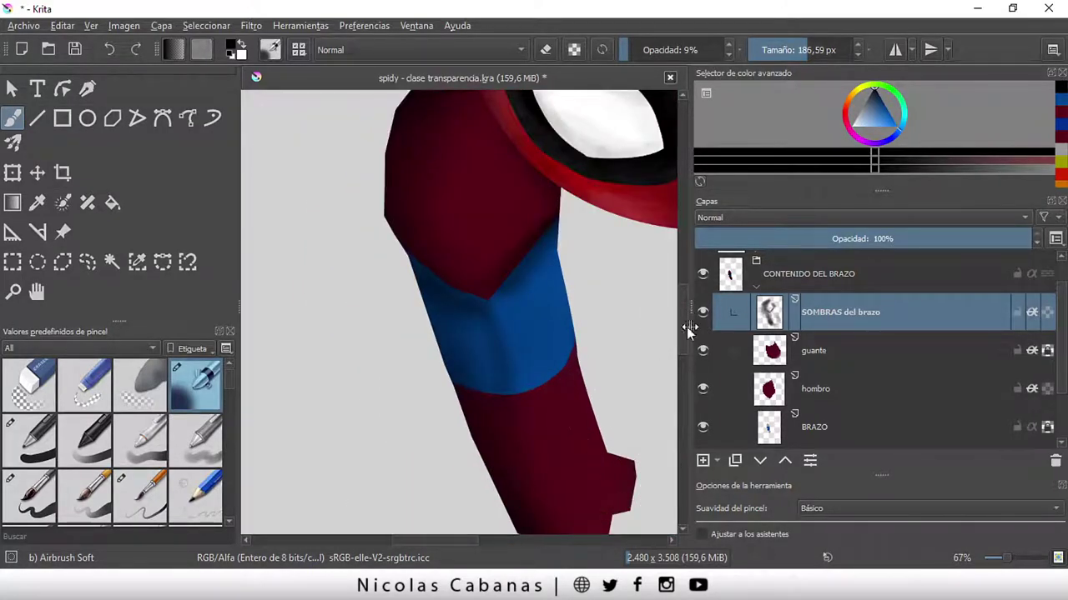
left_click_drag(687, 327, 684, 339)
left_click_drag(421, 541, 467, 541)
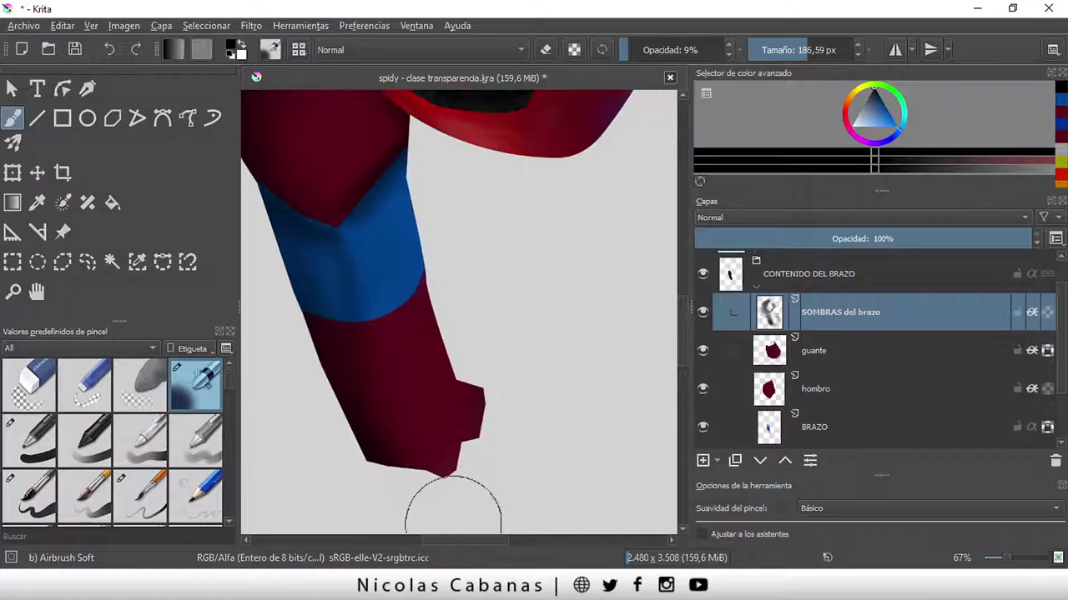
left_click_drag(492, 458, 448, 331)
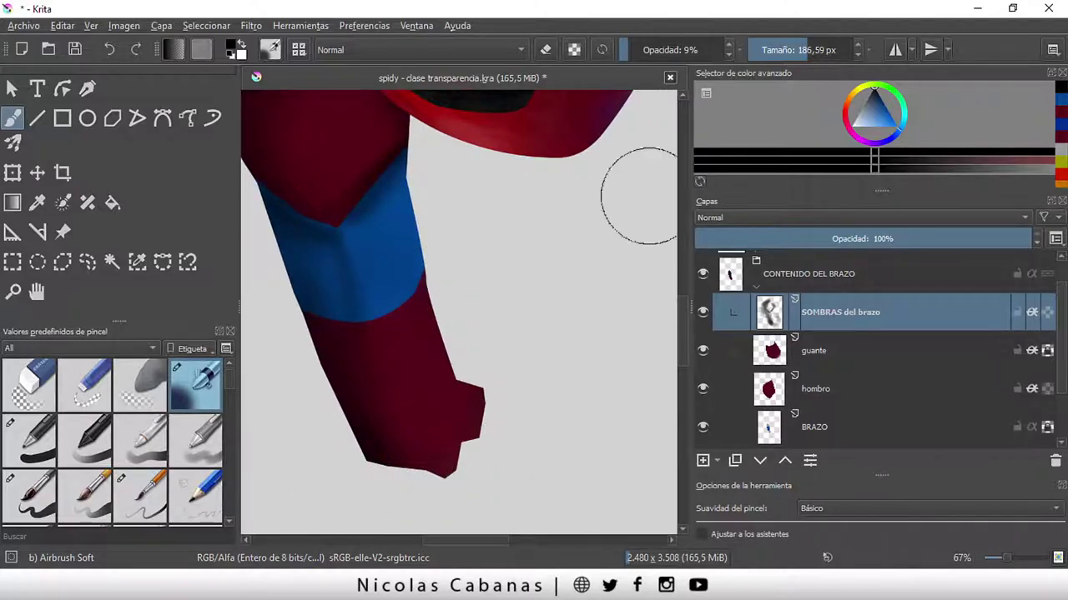
- Add a new layer above the arm shadows named 'LUCES BRAZO'
left_click(702, 460)
double_click(818, 313)
type("LUCES BRAZ")
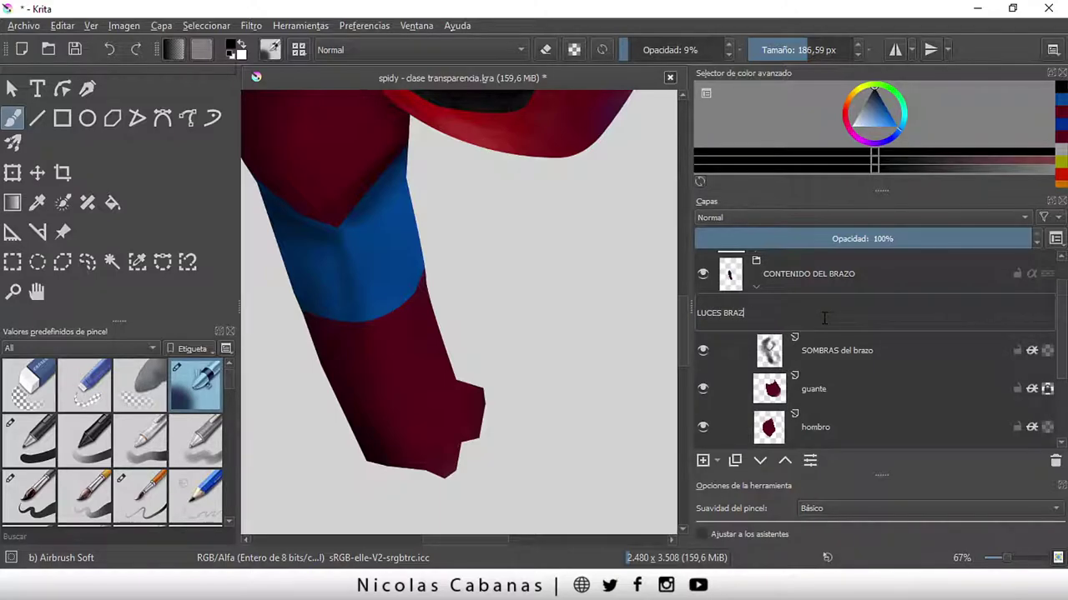
type("O")
key("Return")
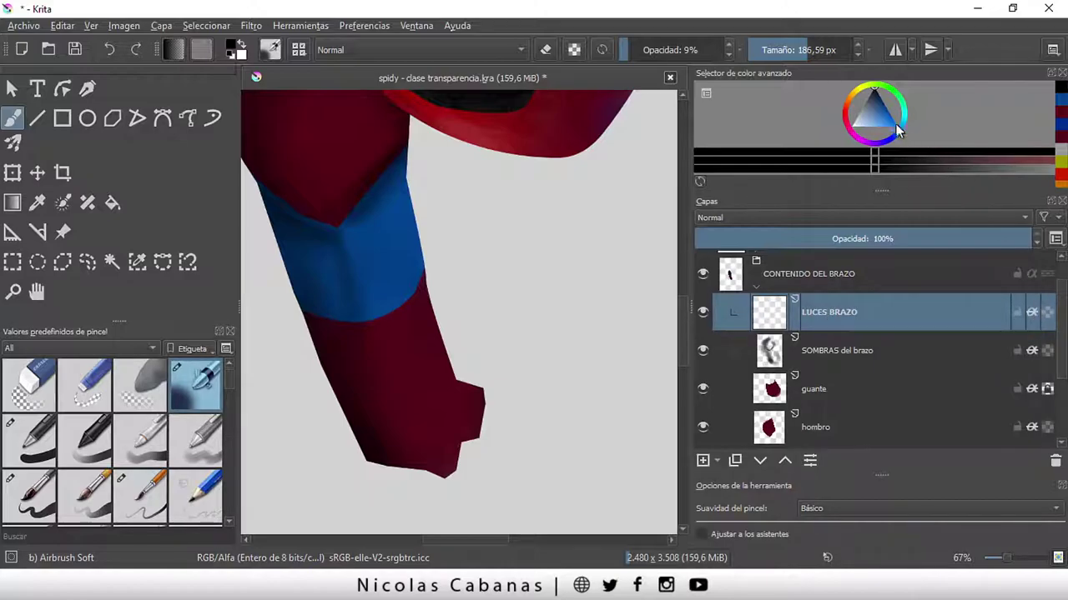
- Airbrush soft white highlights along the right side of the blue band
left_click_drag(897, 129, 851, 125)
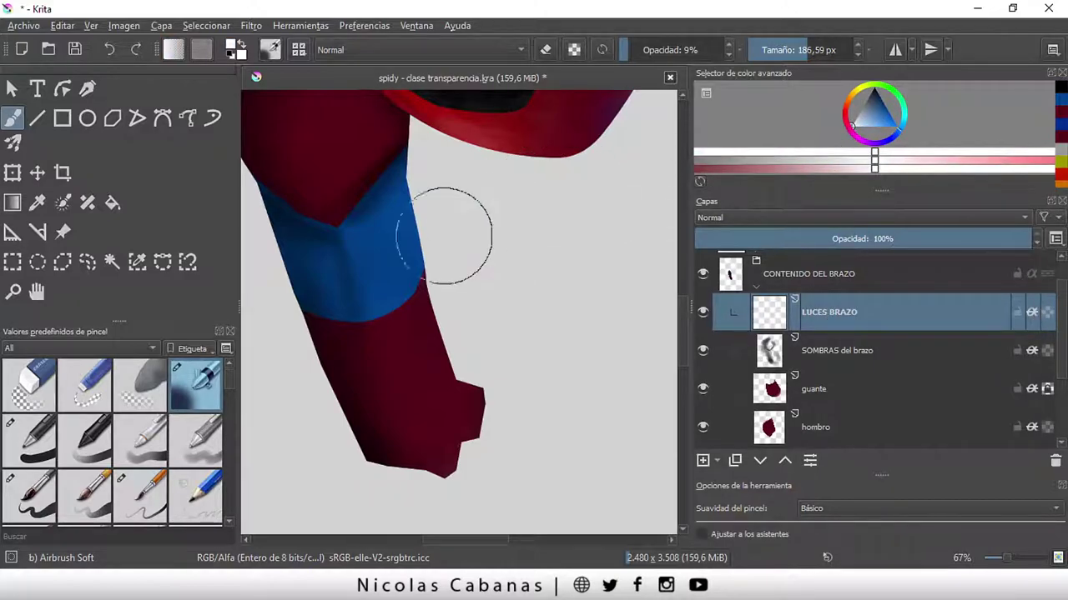
left_click_drag(627, 51, 628, 52)
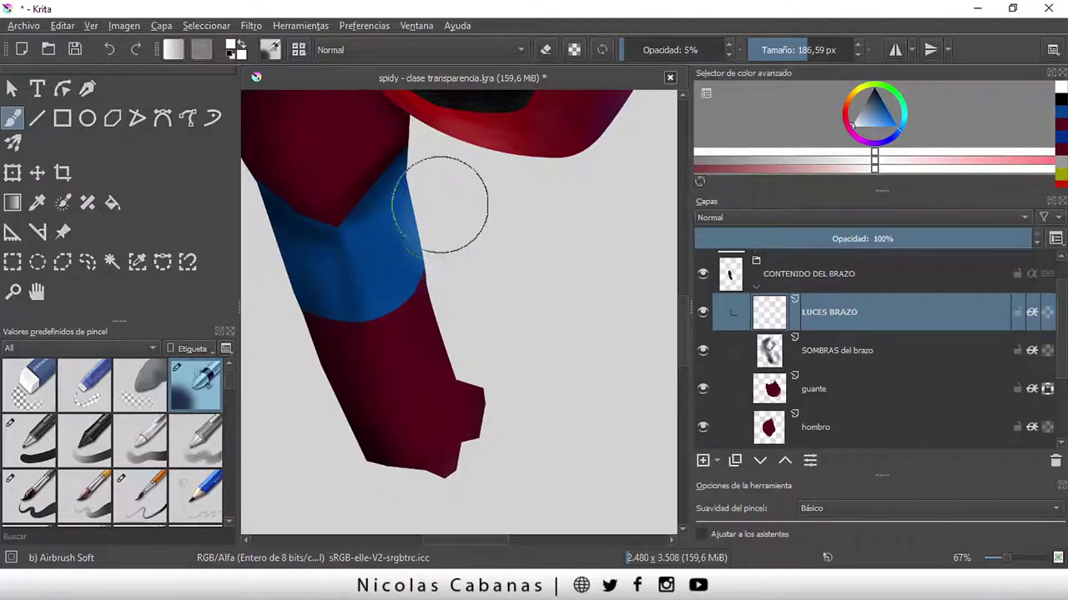
mouse_move(439, 204)
left_mouse_down()
mouse_move(429, 239)
mouse_move(439, 245)
mouse_move(417, 233)
left_mouse_up()
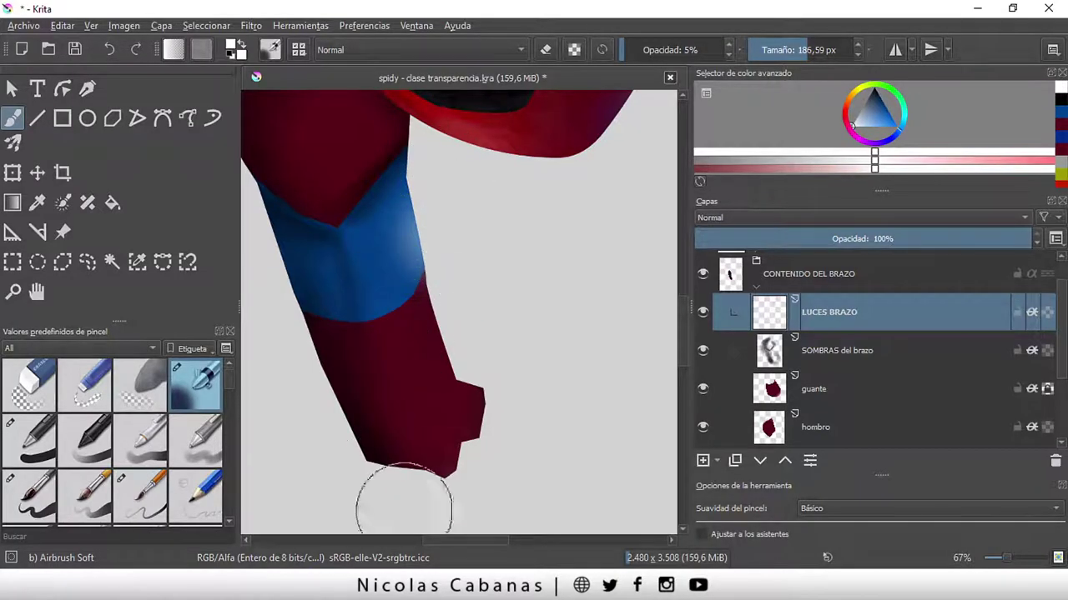
scroll(436, 298, "down", 1)
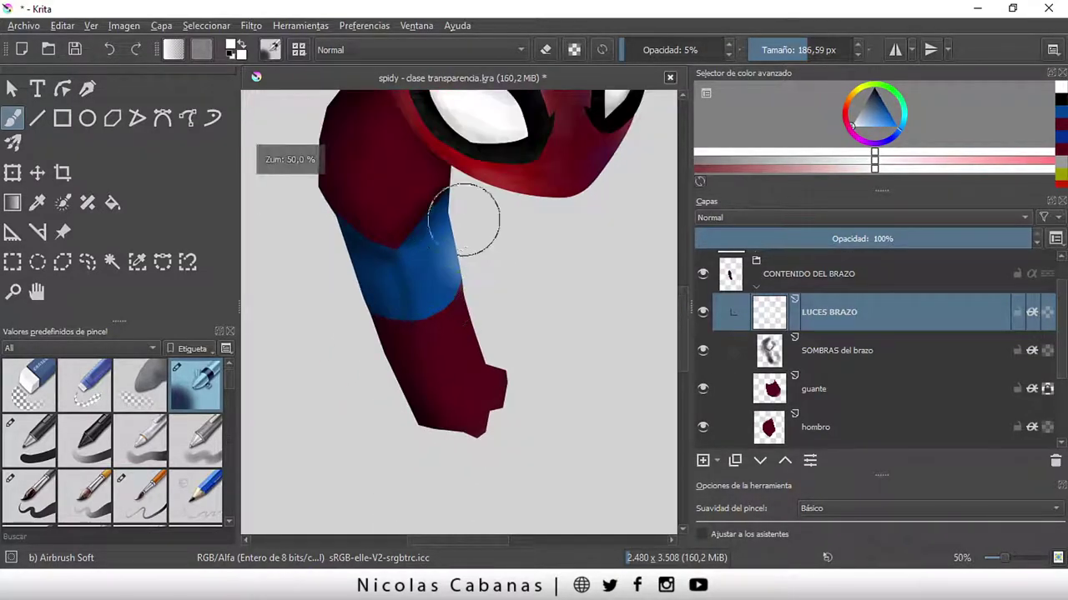
mouse_move(467, 239)
left_mouse_down()
mouse_move(434, 281)
mouse_move(457, 242)
mouse_move(453, 219)
mouse_move(424, 281)
left_mouse_up()
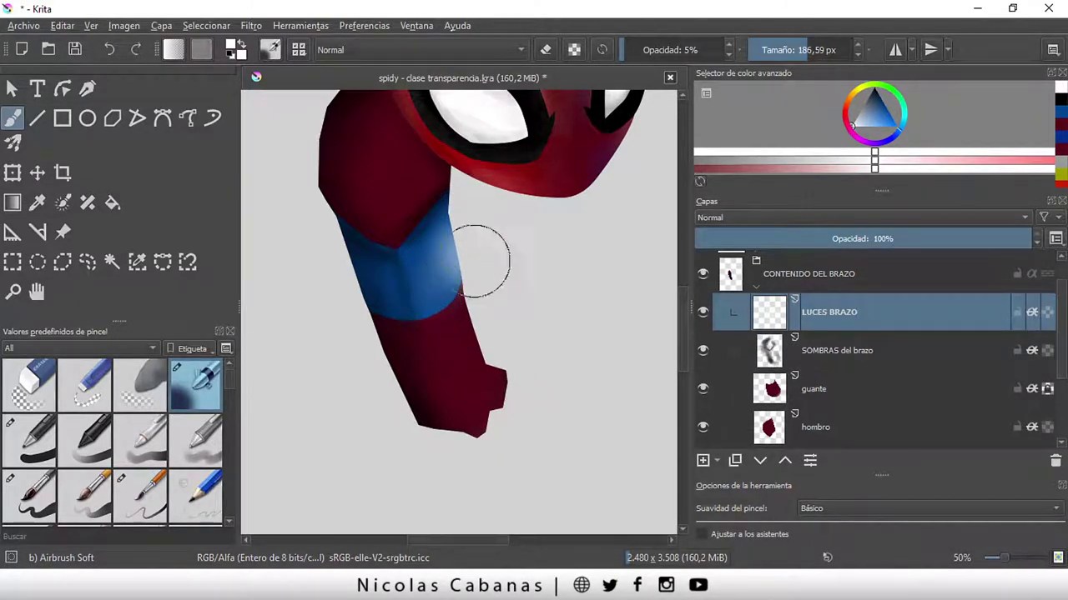
left_click_drag(476, 250, 453, 226)
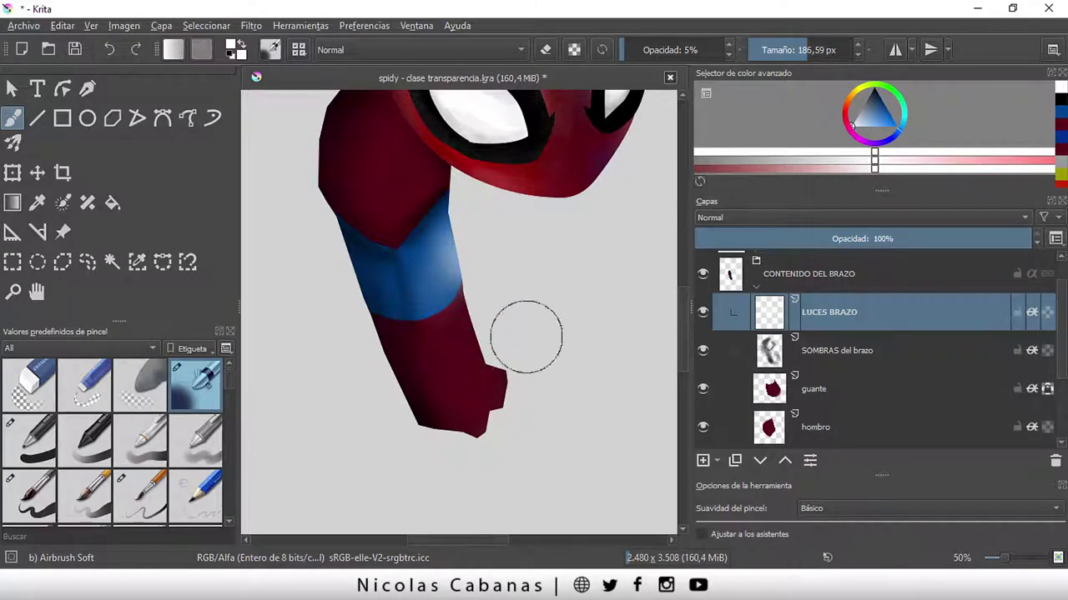
key("bracketleft")
key("bracketleft")
key("bracketleft")
key("bracketleft")
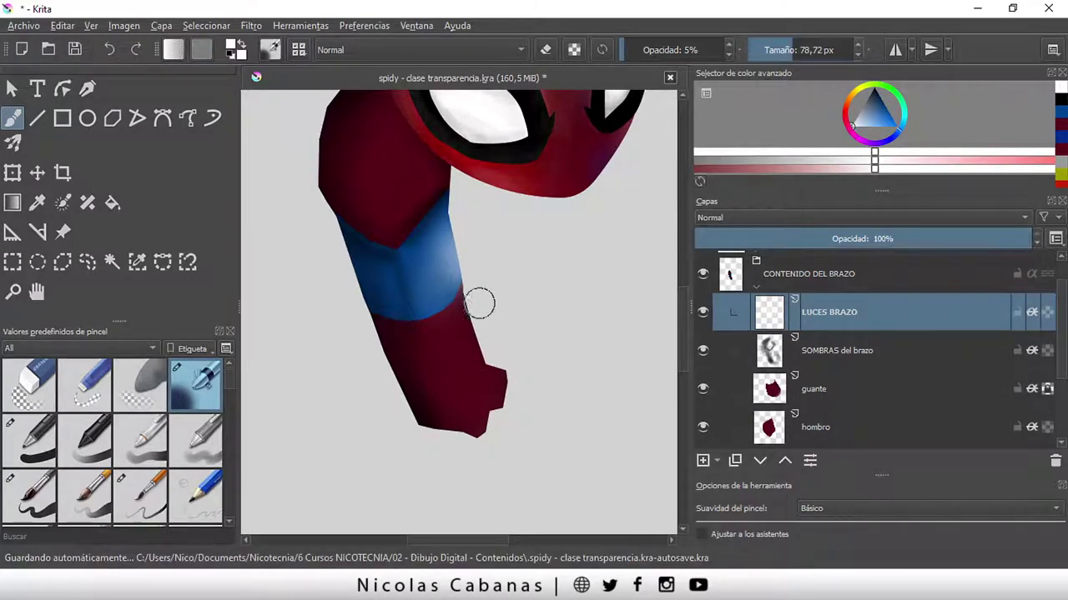
left_click_drag(480, 304, 442, 305)
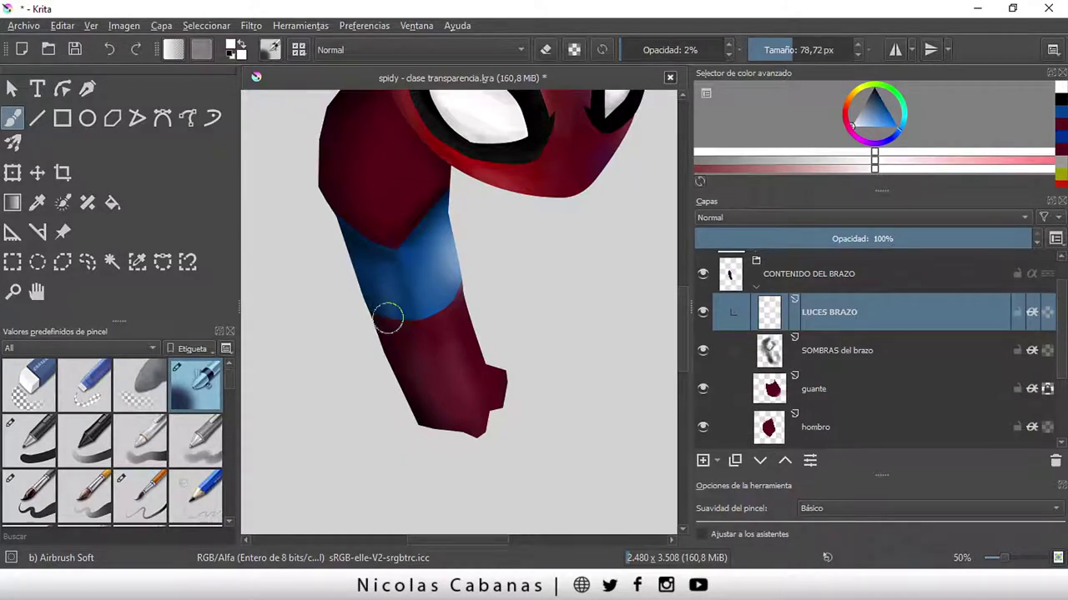
- Airbrush faint light over the shoulder and the blue sleeve's edge with an ~87 px brush
left_click_drag(386, 309, 383, 308)
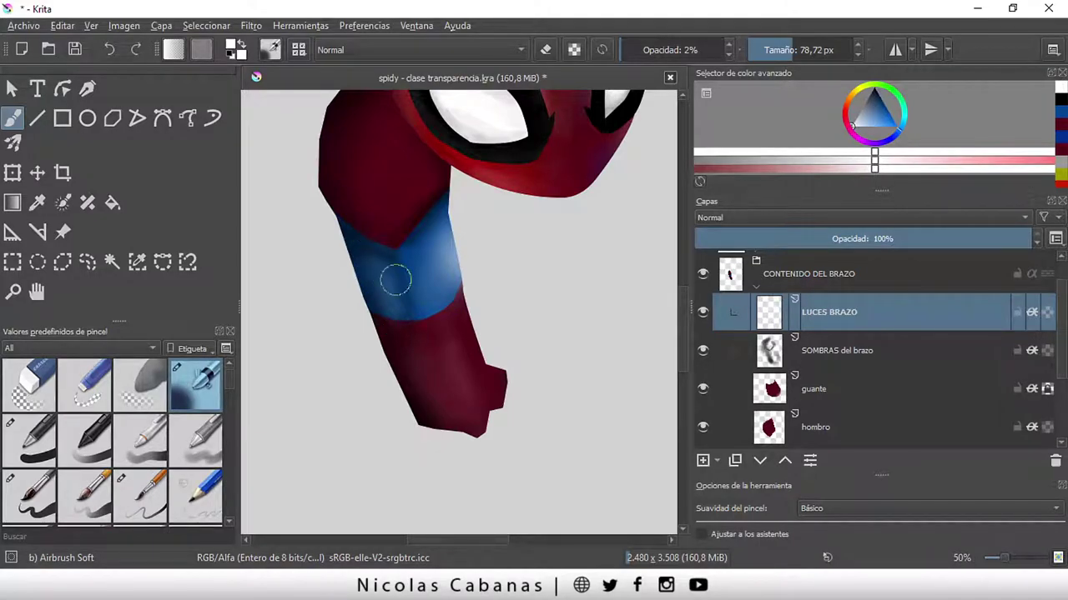
scroll(682, 298, "up", 4)
scroll(684, 275, "up", 1)
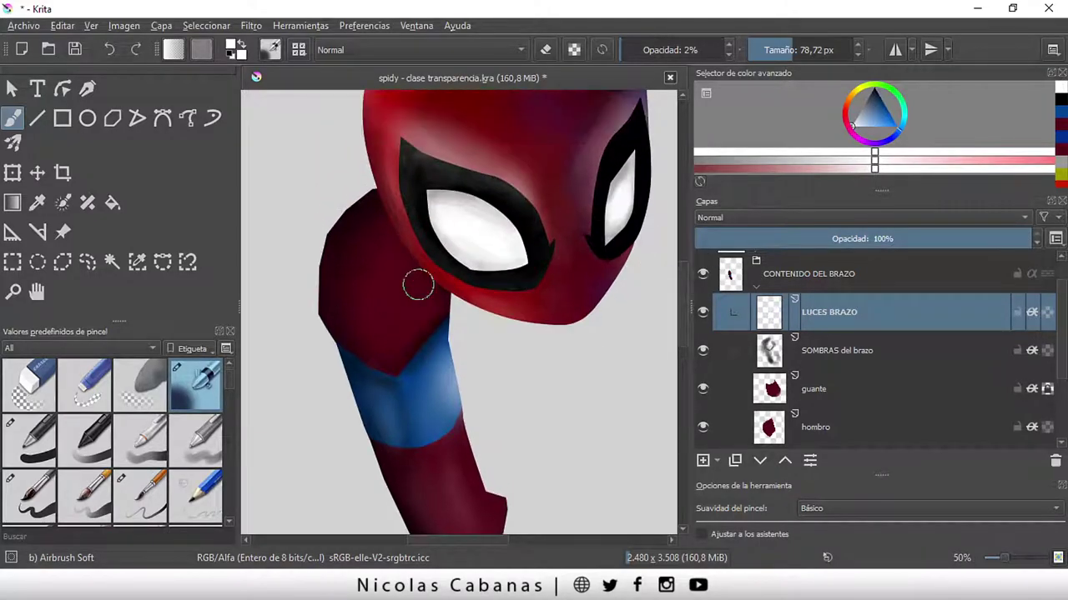
left_click_drag(781, 53, 833, 52)
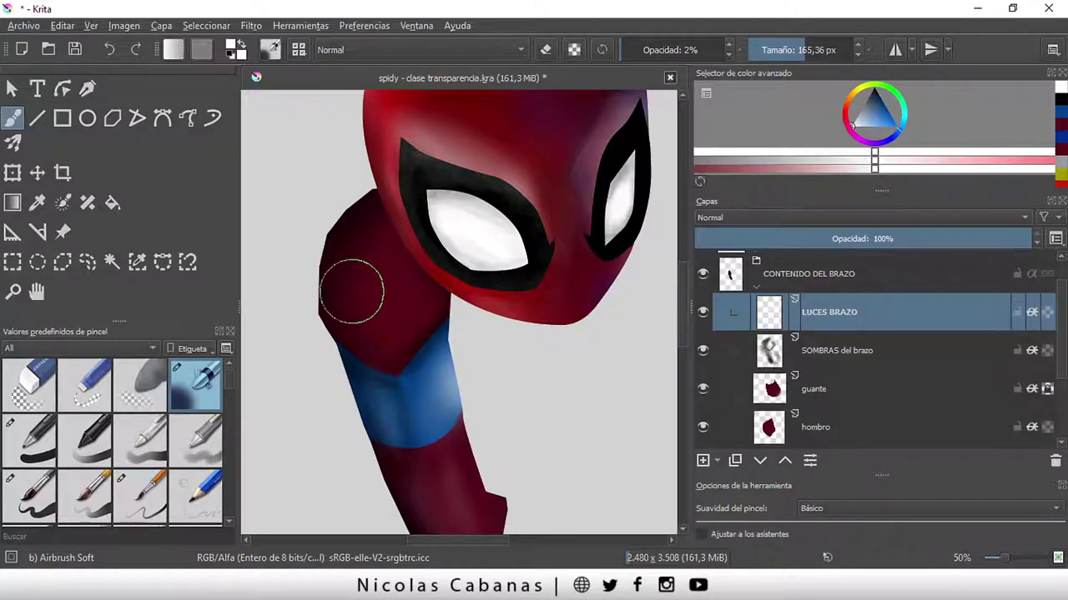
mouse_move(370, 250)
left_mouse_down()
mouse_move(369, 333)
mouse_move(356, 239)
left_mouse_up()
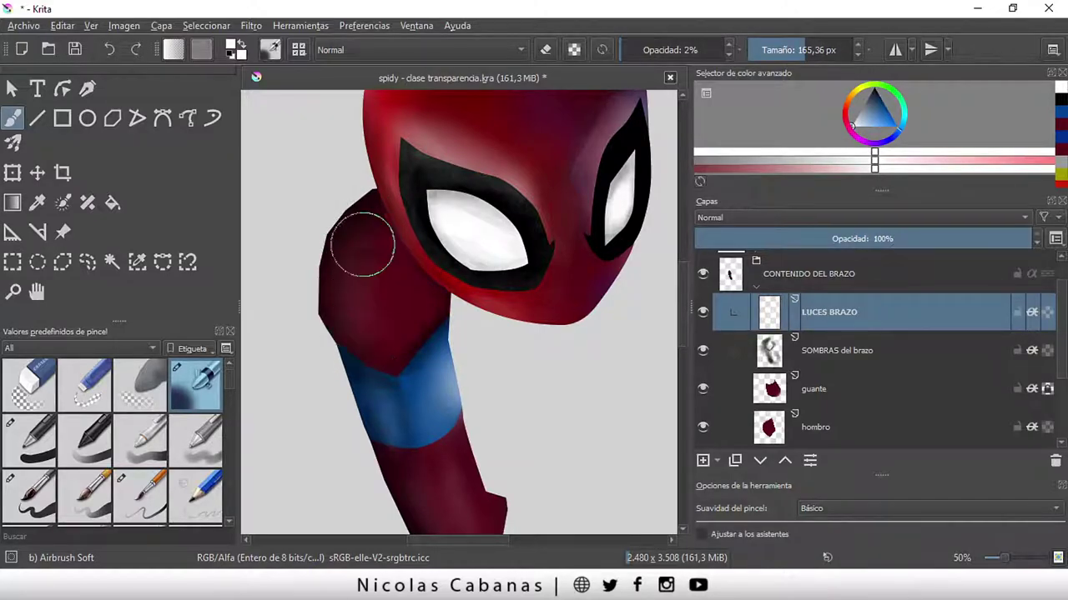
left_click_drag(792, 50, 771, 50)
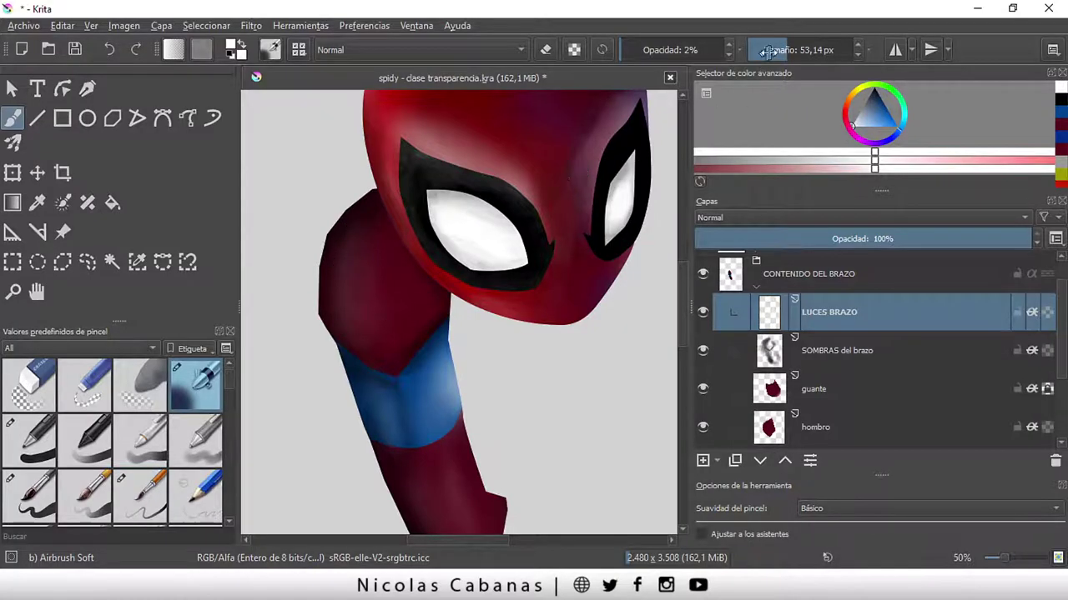
left_click_drag(767, 51, 784, 50)
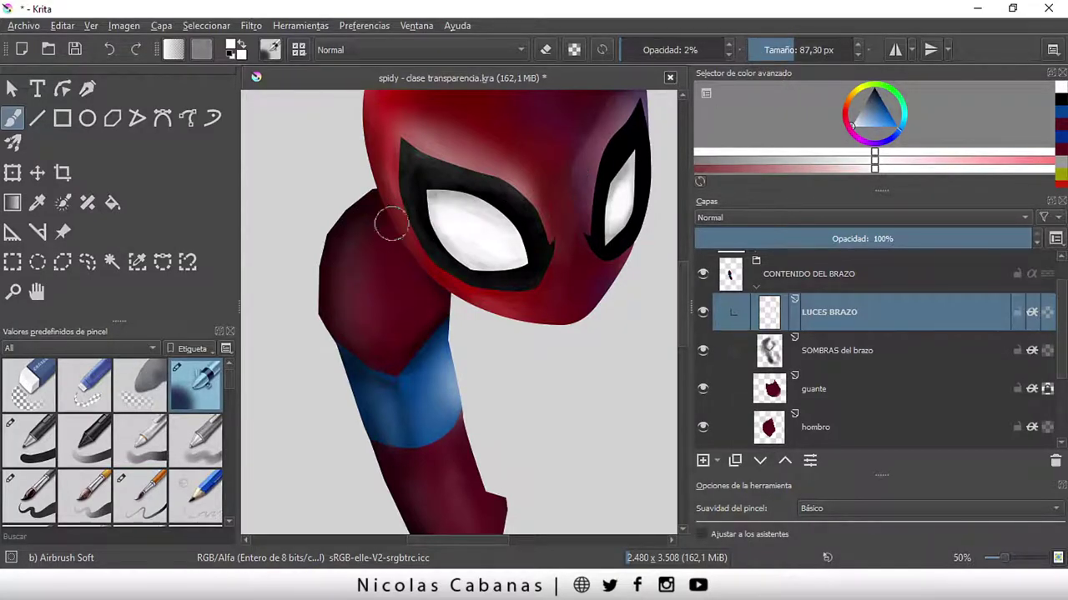
mouse_move(391, 223)
left_mouse_down()
mouse_move(381, 352)
mouse_move(362, 264)
mouse_move(376, 200)
mouse_move(370, 369)
mouse_move(353, 214)
mouse_move(376, 241)
mouse_move(382, 376)
mouse_move(338, 291)
mouse_move(386, 365)
mouse_move(412, 449)
mouse_move(463, 358)
left_mouse_up()
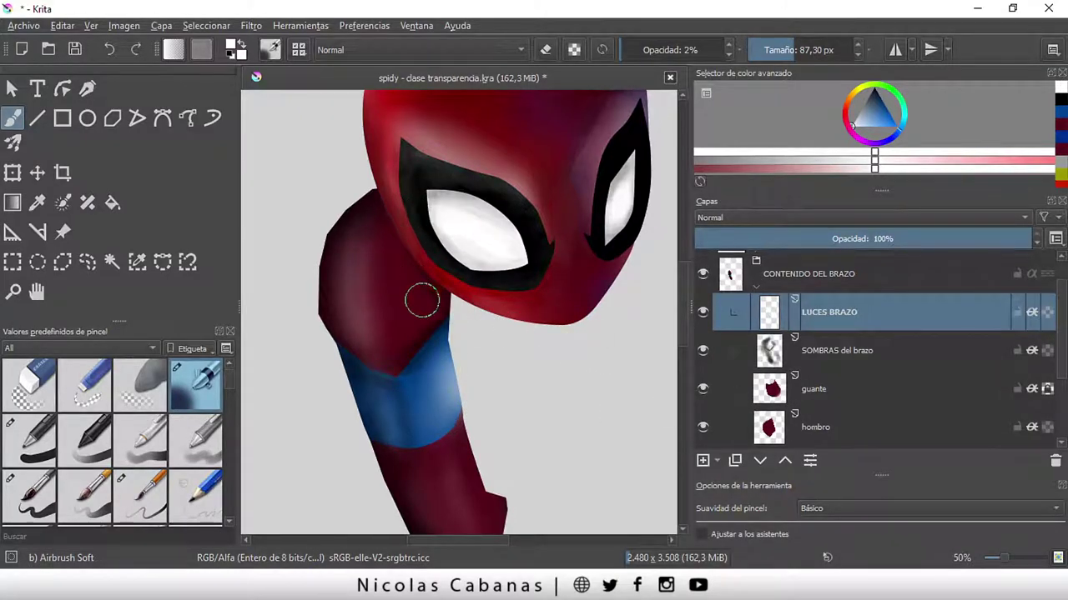
mouse_move(424, 300)
left_mouse_down()
mouse_move(414, 350)
mouse_move(457, 373)
left_mouse_up()
- Set LUCES BRAZO to 73% opacity and SOMBRAS del brazo to 80%
left_click(852, 340)
left_click(857, 313)
mouse_move(1024, 236)
left_mouse_down()
mouse_move(908, 239)
mouse_move(940, 239)
left_mouse_up()
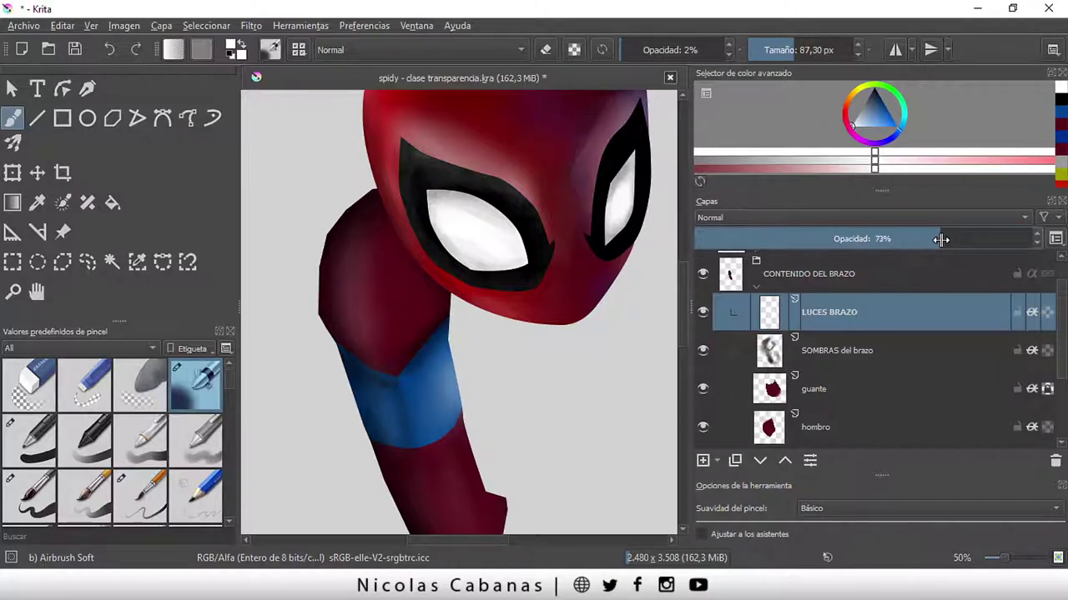
left_click(895, 346)
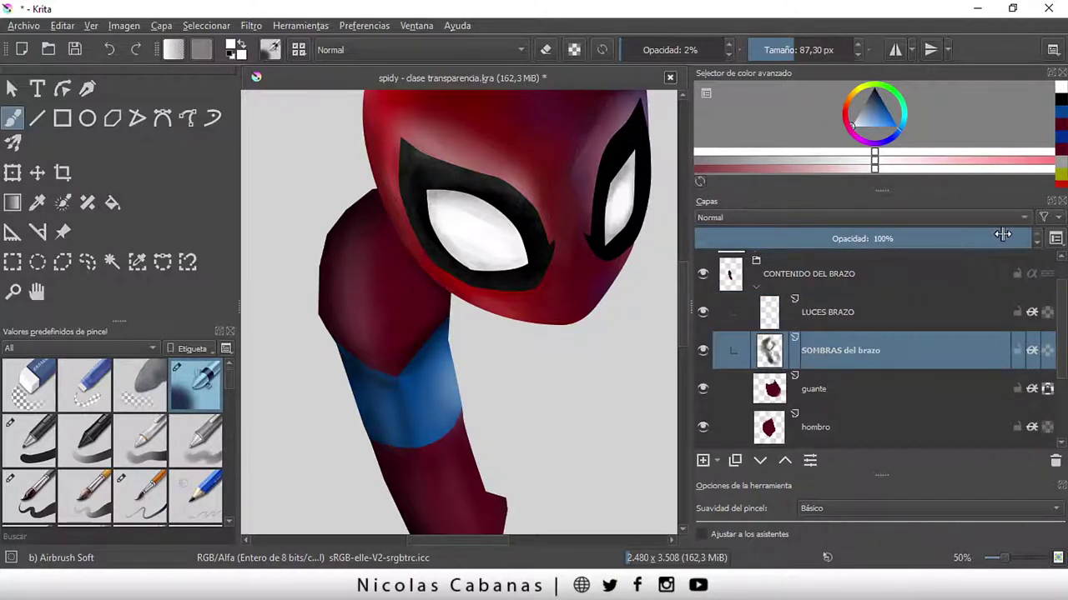
mouse_move(973, 239)
left_mouse_down()
mouse_move(949, 239)
mouse_move(982, 239)
mouse_move(961, 239)
left_mouse_up()
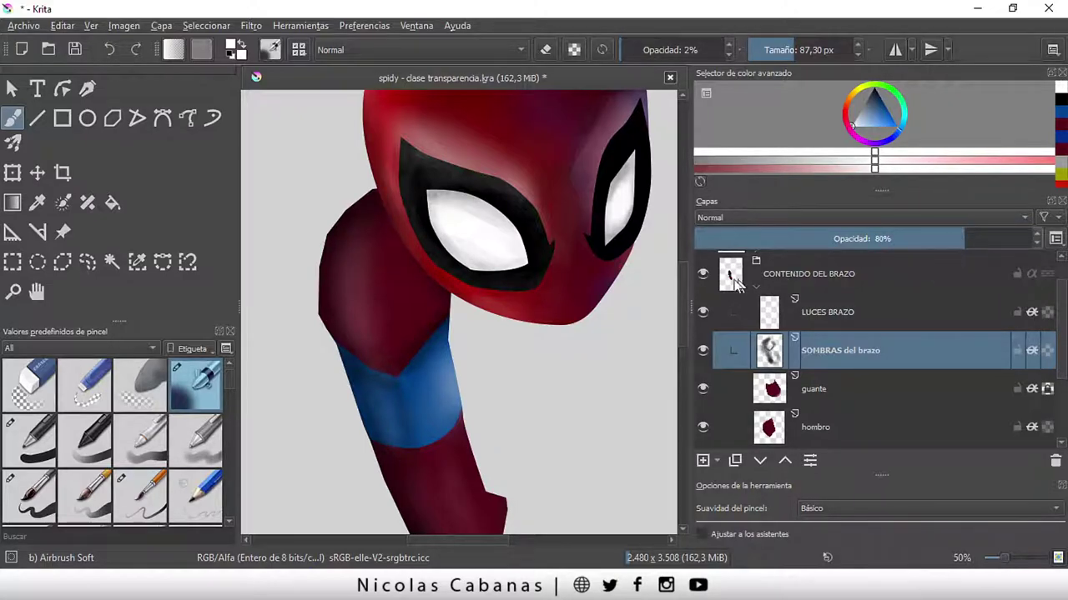
left_click(883, 317)
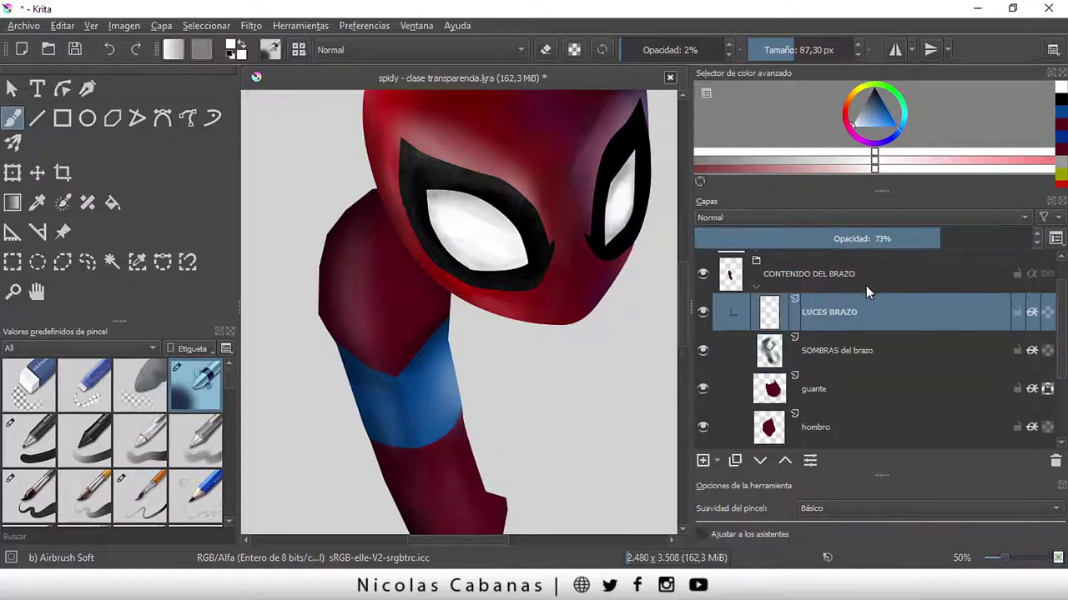
- Add an empty layer Capa 13 above LUCES BRAZO
left_click(703, 461)
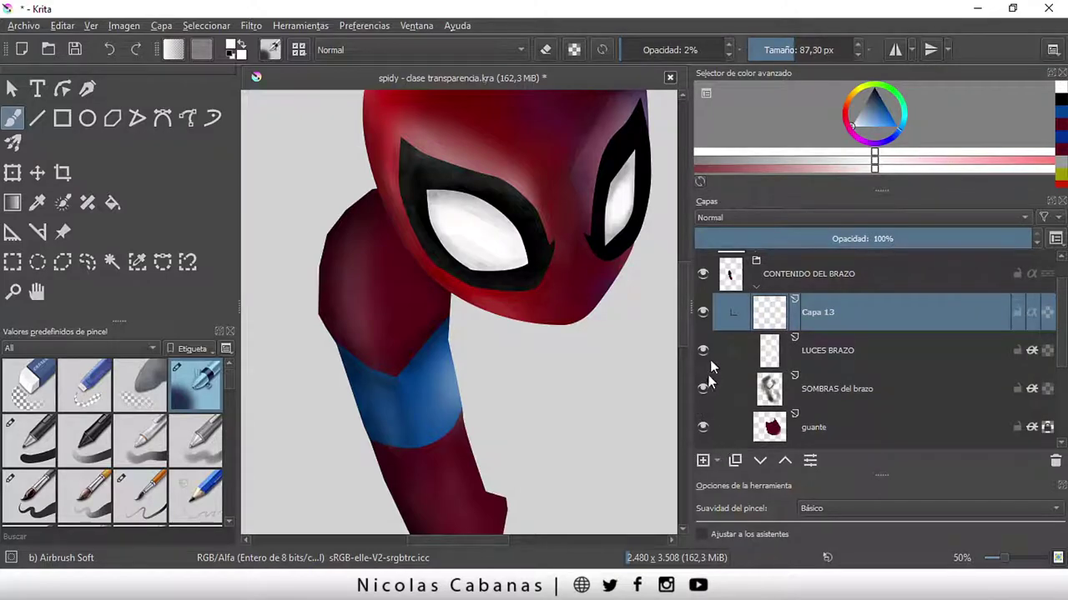
scroll(681, 324, "down", 3)
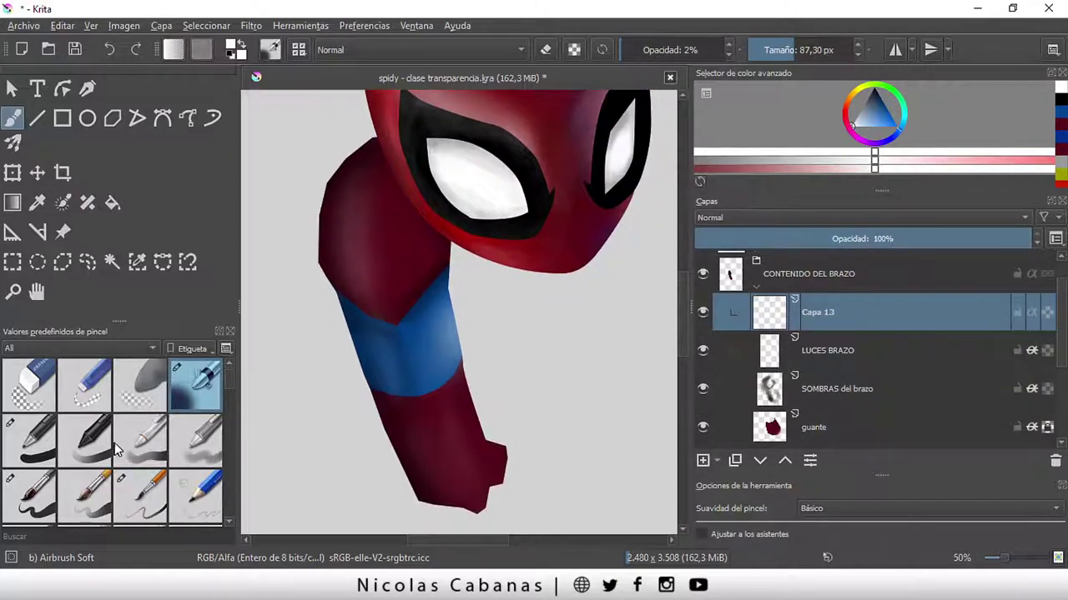
scroll(225, 384, "down", 2)
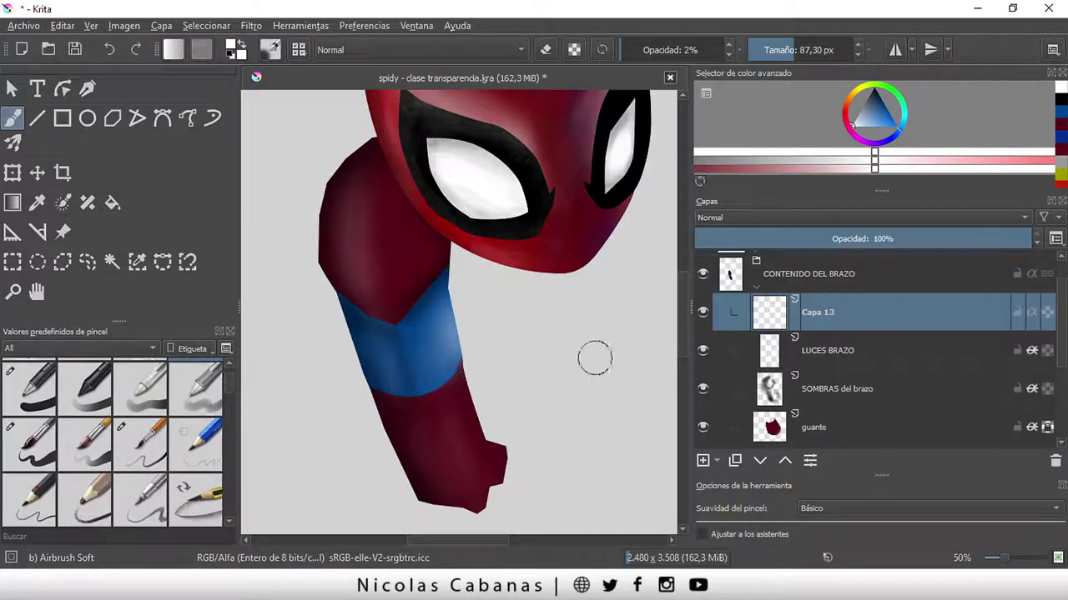
left_click_drag(850, 313, 863, 308)
- Select the Chalk Grainy brush preset
left_click_drag(226, 384, 226, 406)
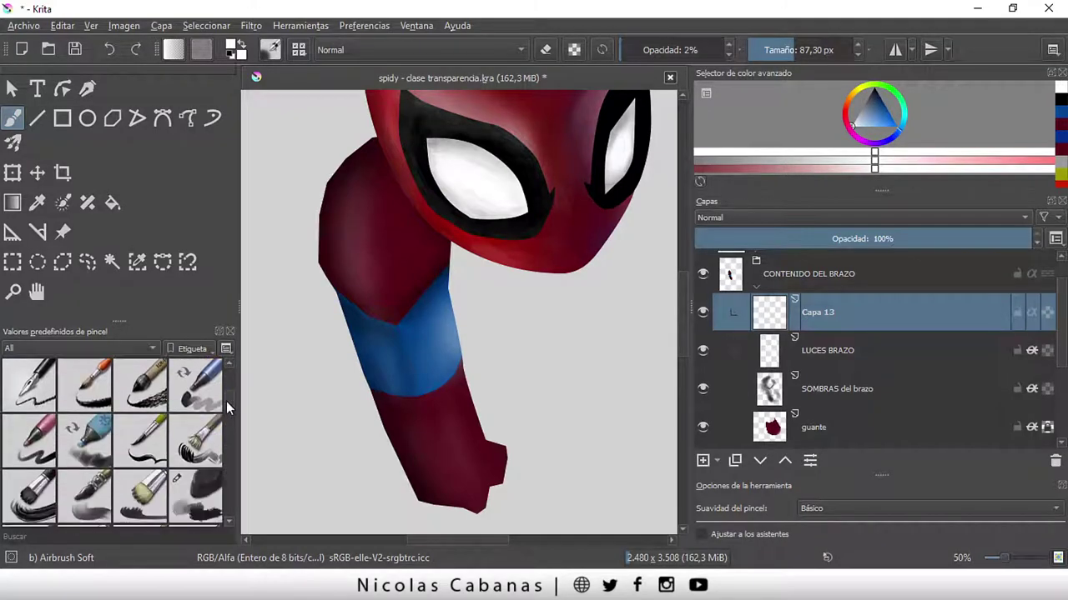
scroll(226, 406, "down", 2)
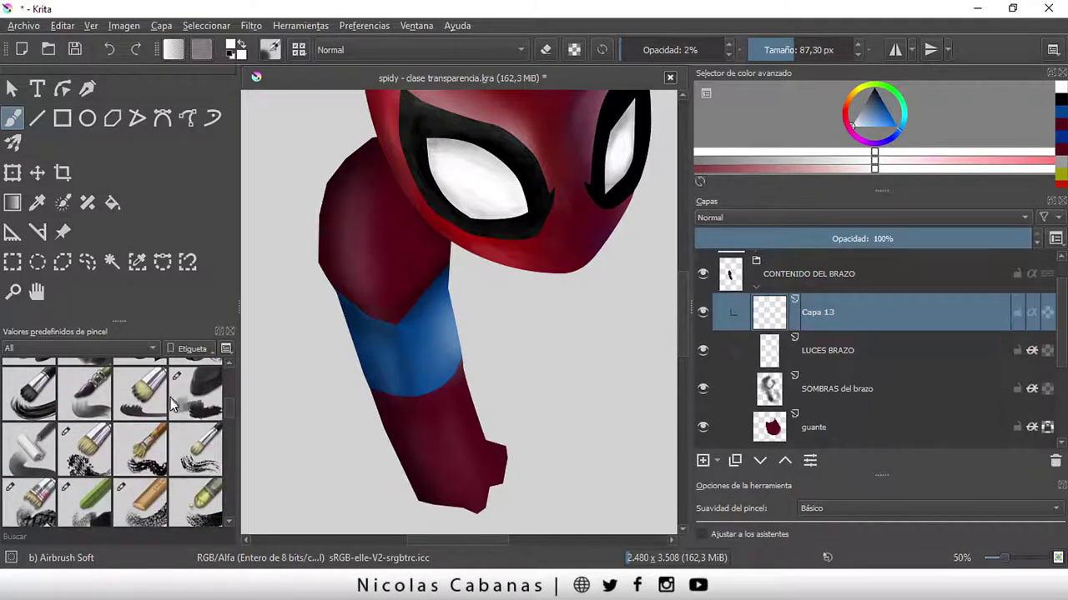
left_click(143, 506)
scroll(225, 411, "down", 3)
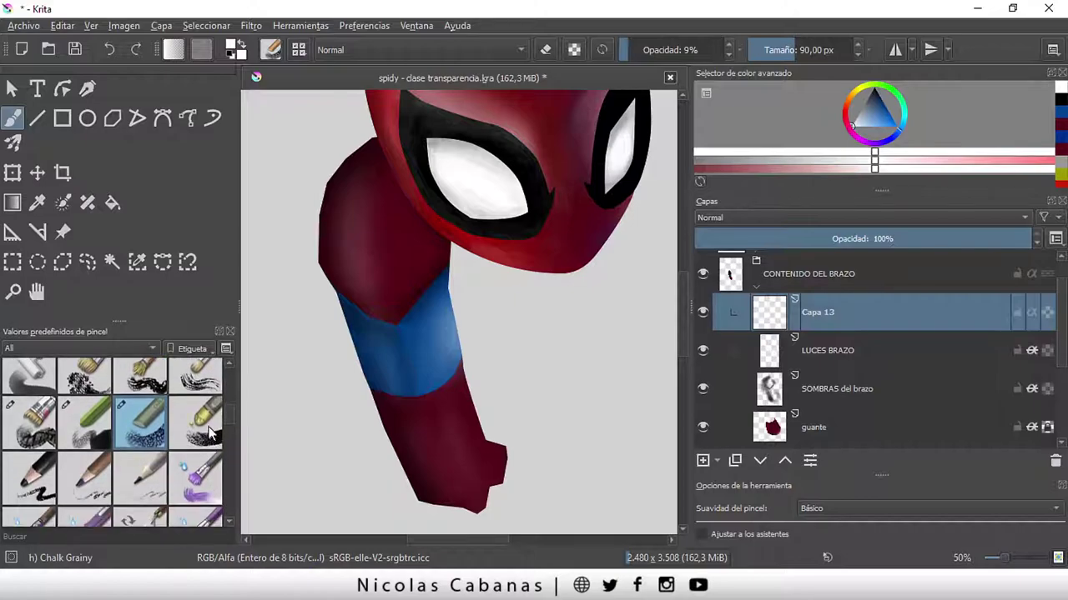
- Return to Chalk Grainy and darken the red under the mask's chin
left_click(216, 423)
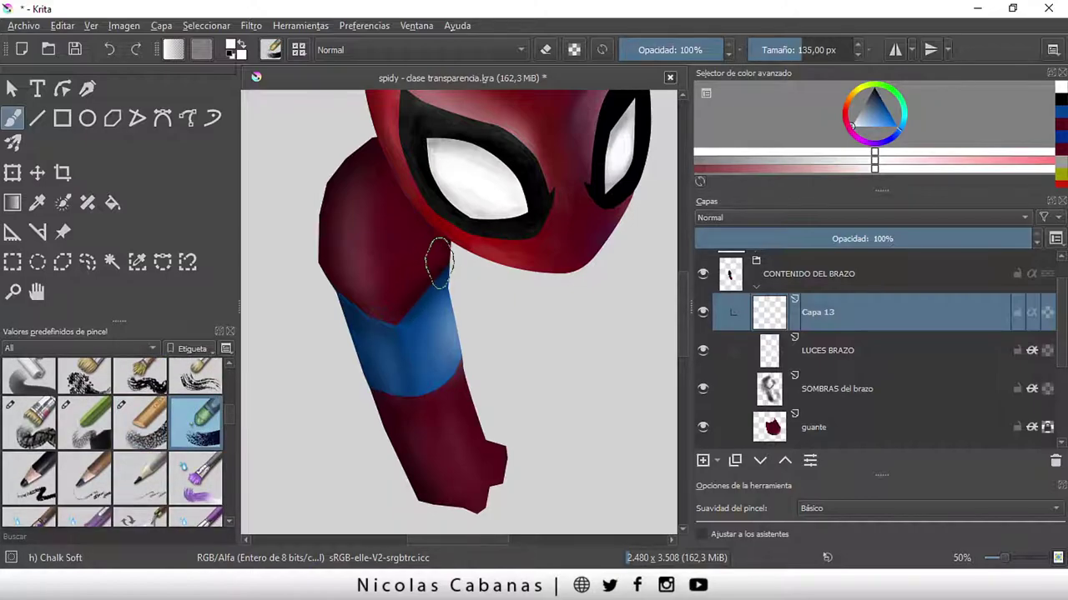
key("slash")
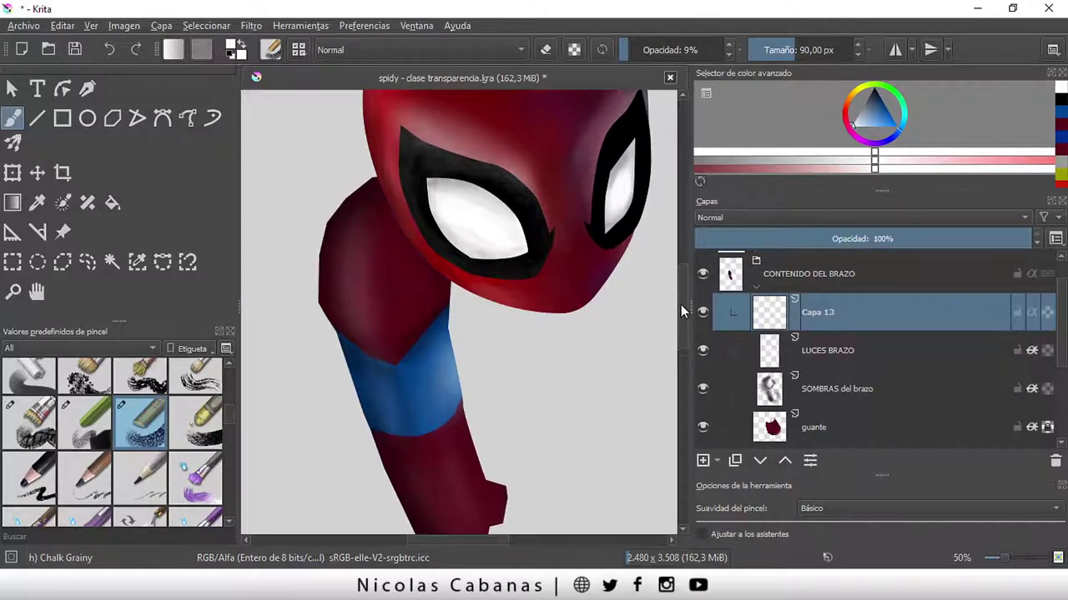
scroll(680, 305, "up", 5)
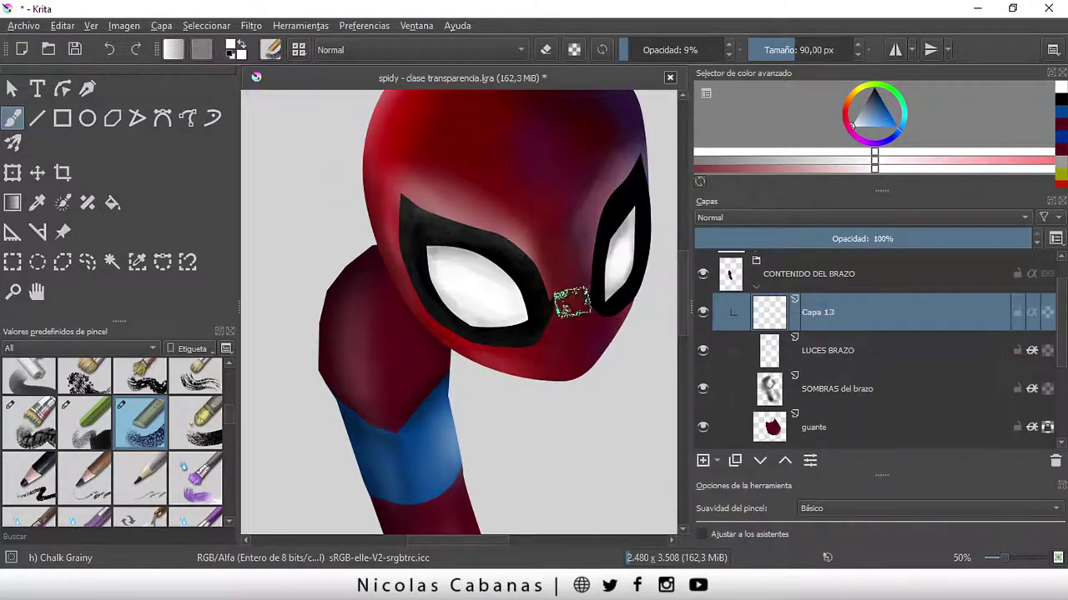
scroll(431, 331, "up", 1, "ctrl")
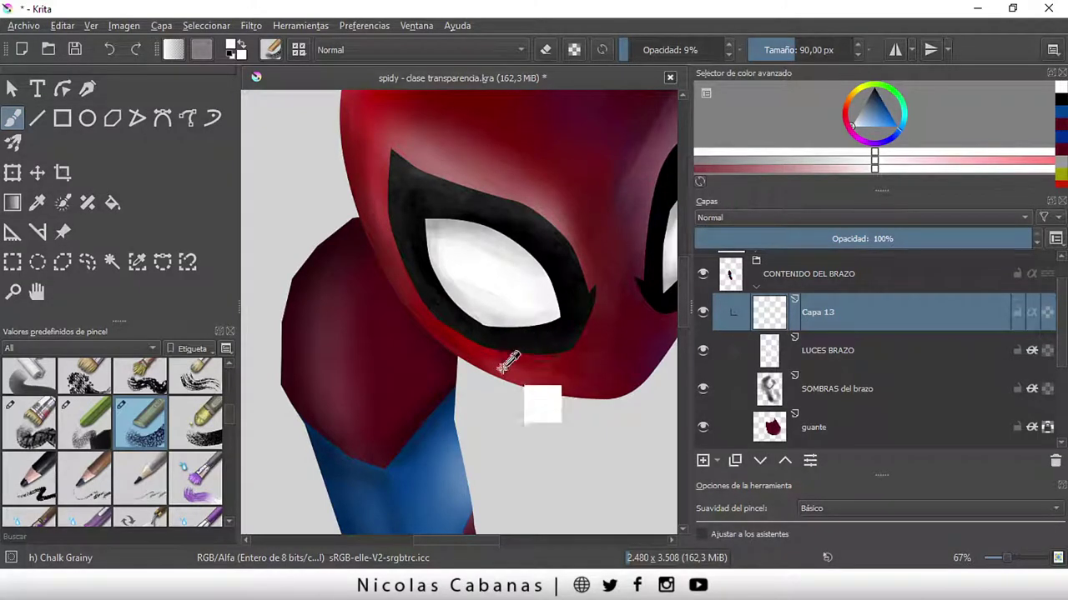
left_click_drag(508, 353, 497, 372)
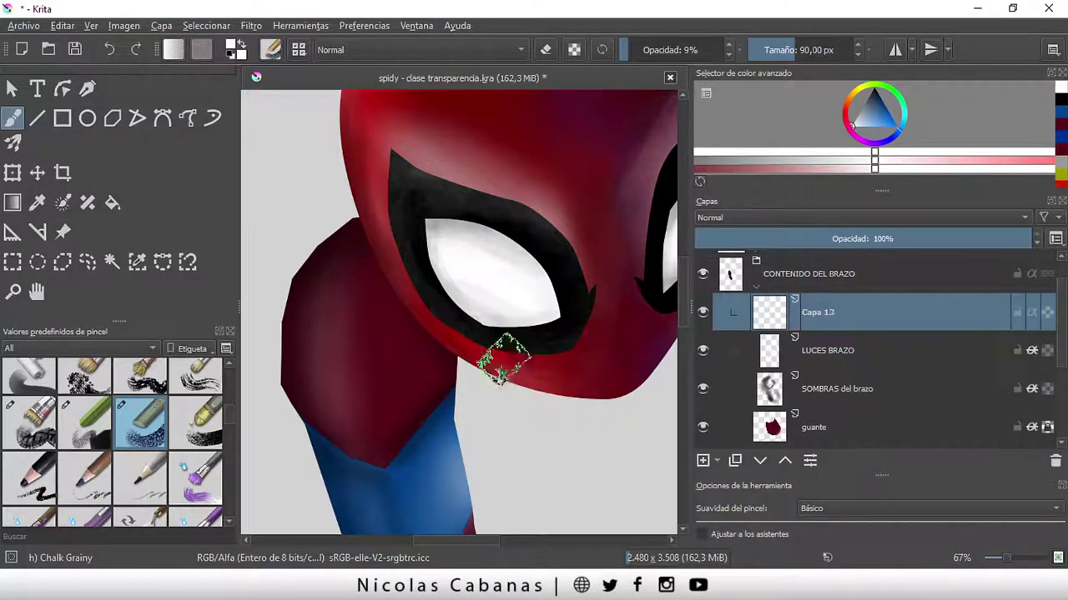
- Sample red from the mask and add a small grainy stroke below the eye
left_click(39, 206)
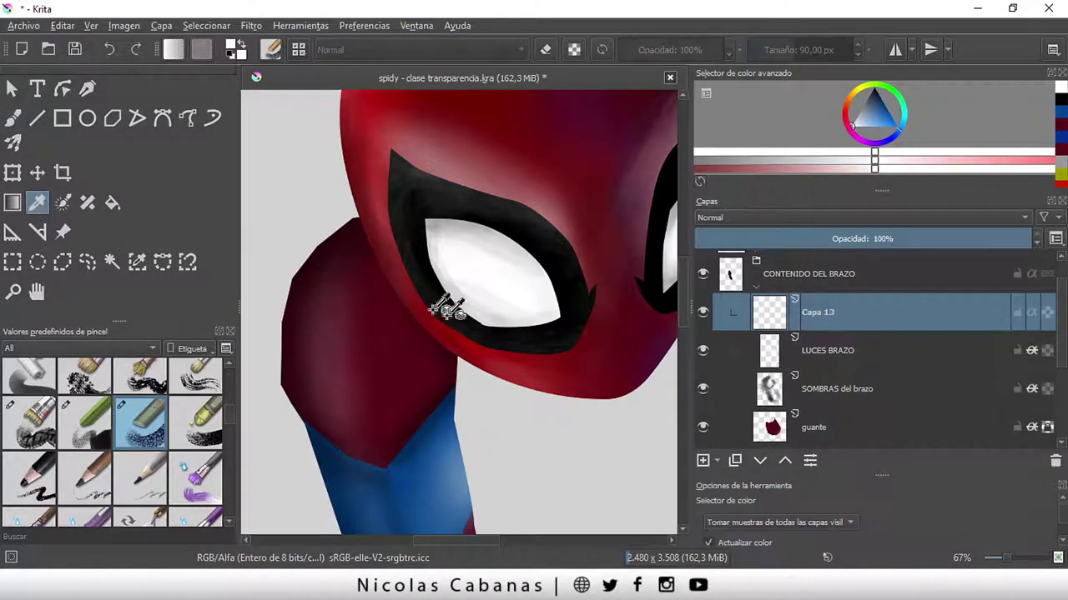
left_click(503, 354)
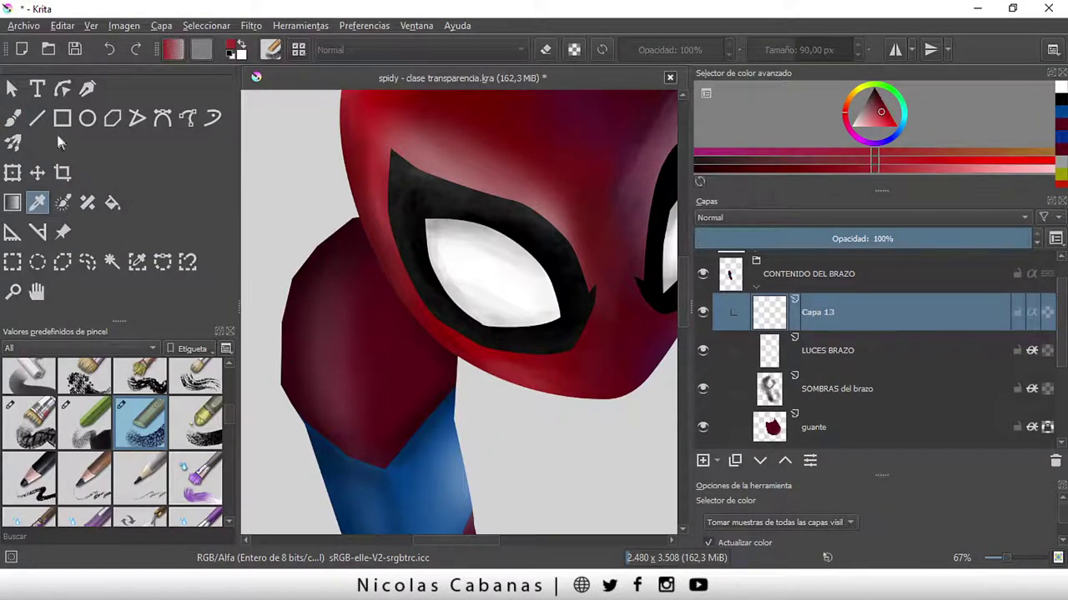
left_click(12, 118)
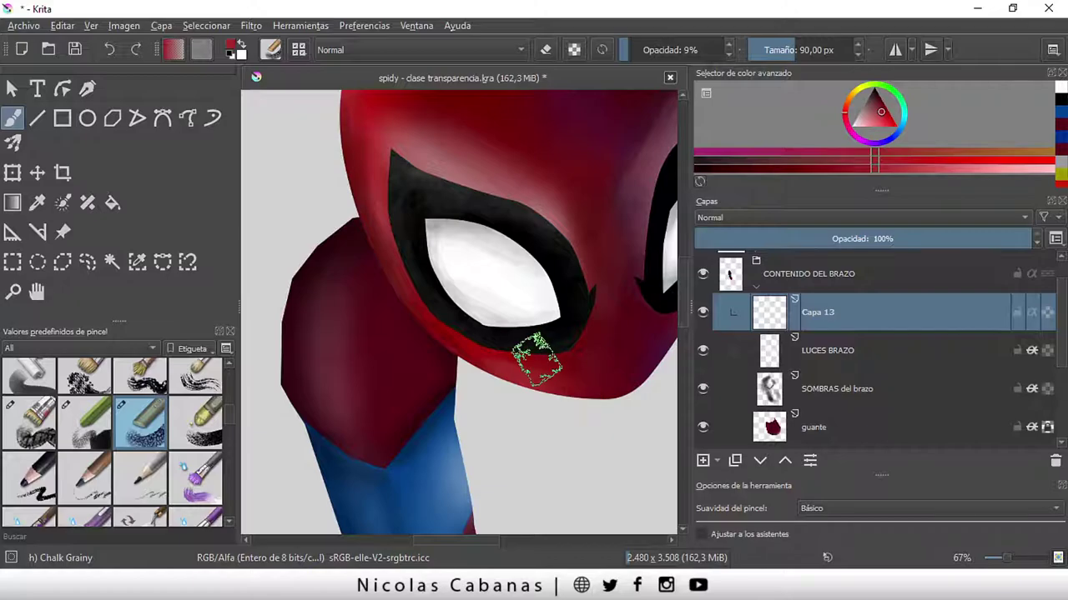
left_click_drag(544, 344, 542, 343)
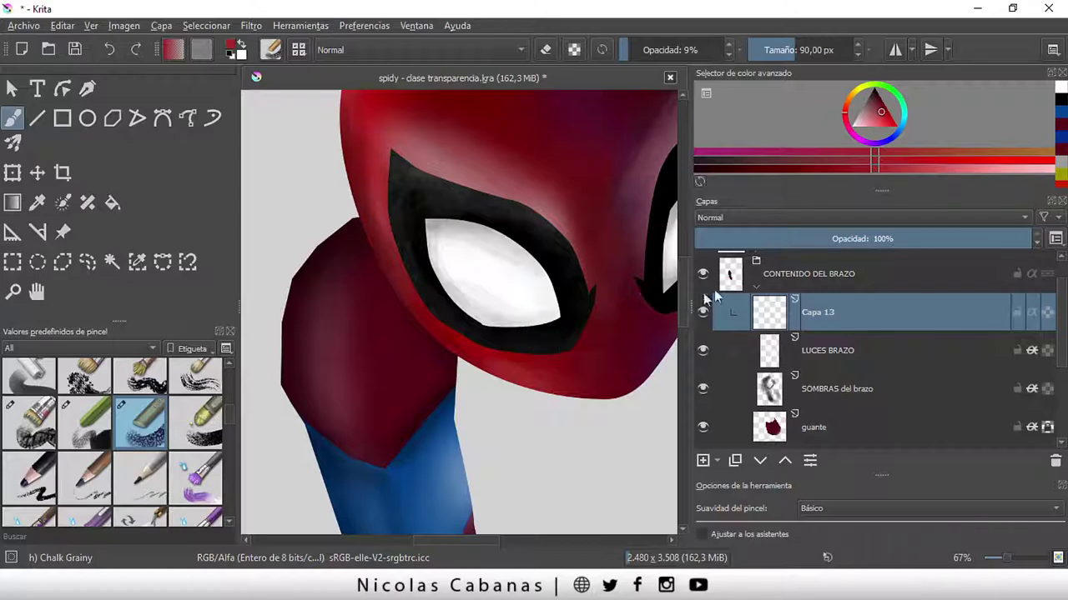
- Rename the Capa 13 layer to 'TEXTURA'
double_click(822, 315)
type("TEXTUR")
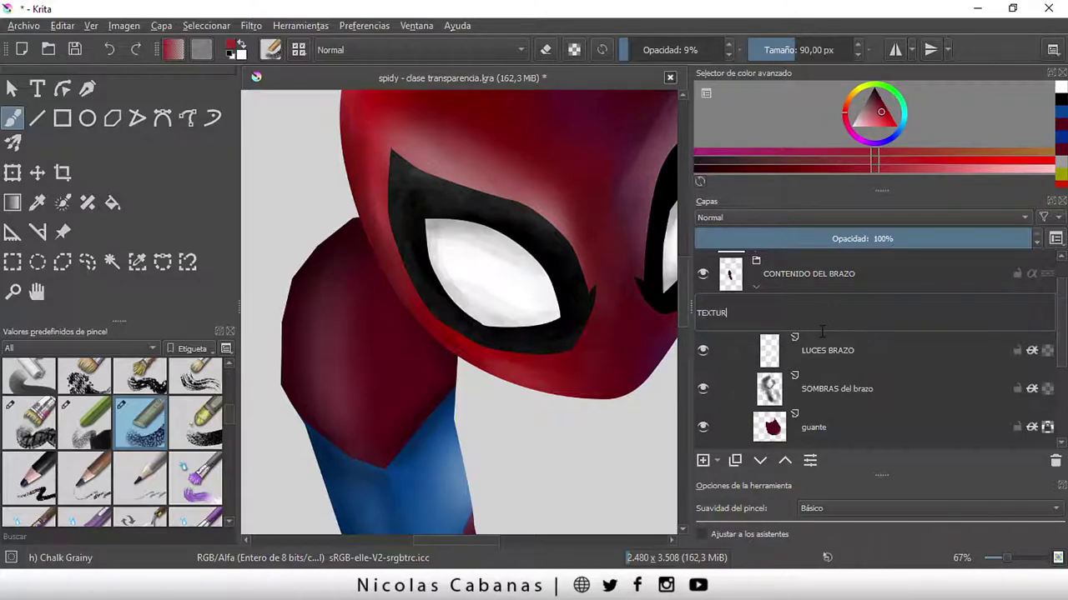
type("A")
key("Return")
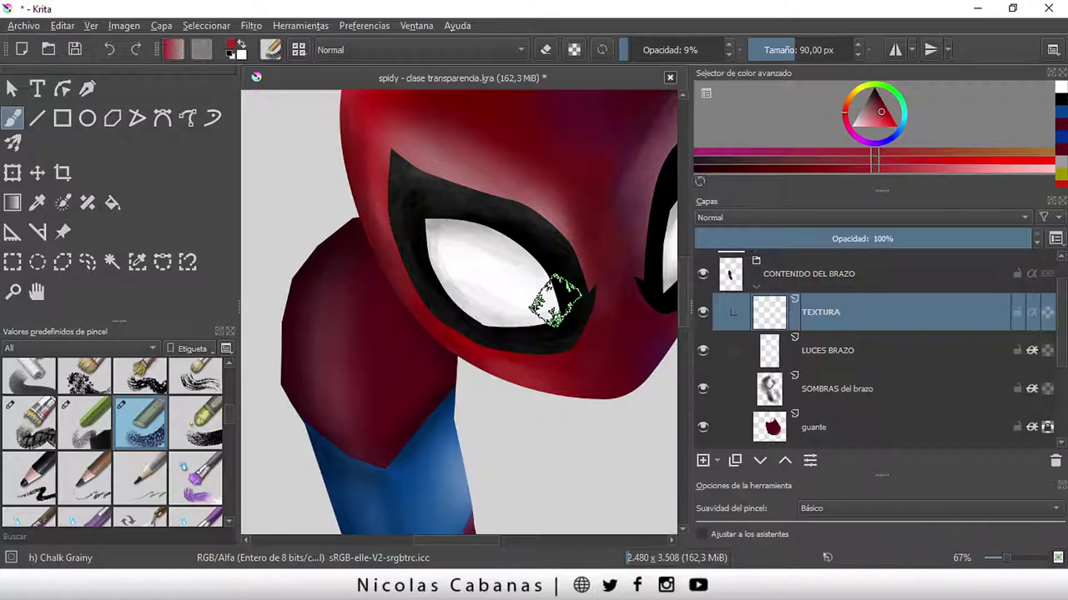
- Inspect the drawing in canvas-only mode, recentring the head
key("Tab")
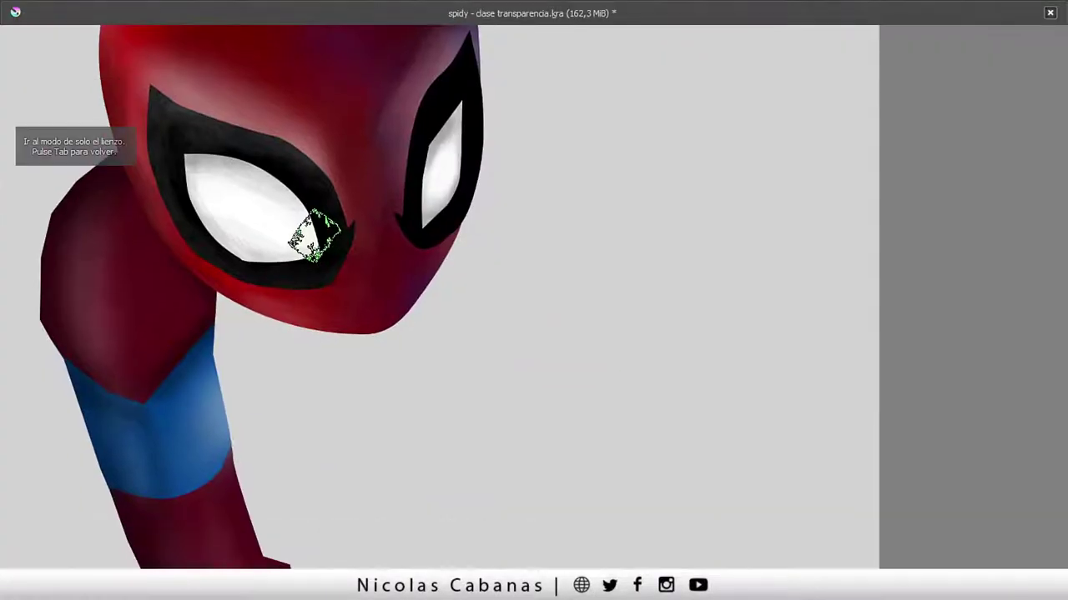
mouse_move(285, 257)
left_mouse_down()
mouse_move(410, 305)
mouse_move(525, 255)
left_mouse_up()
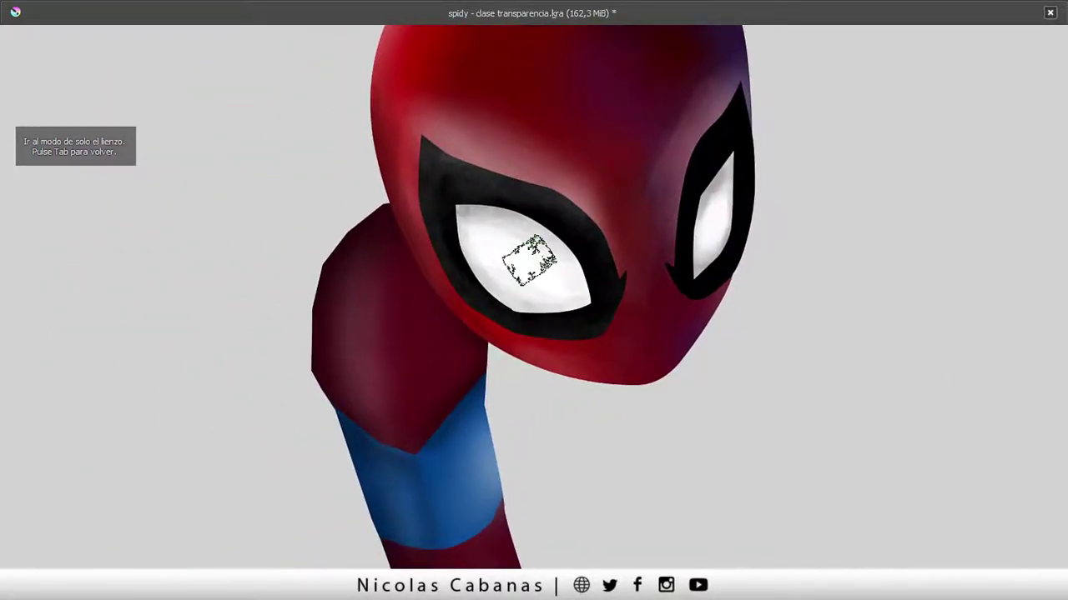
left_click_drag(453, 262, 518, 262)
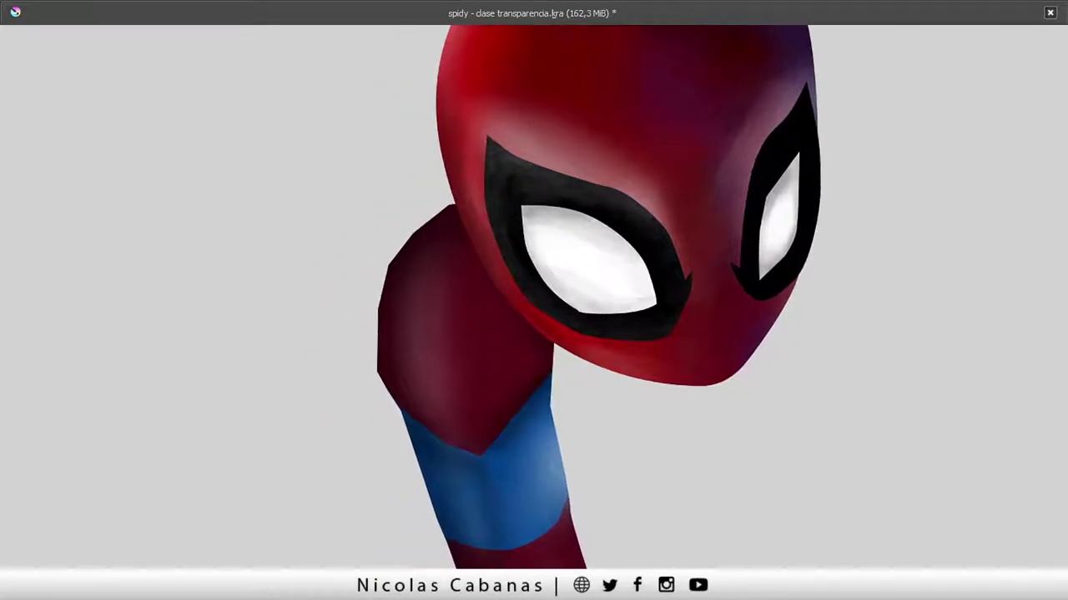
scroll(486, 291, "up", 2)
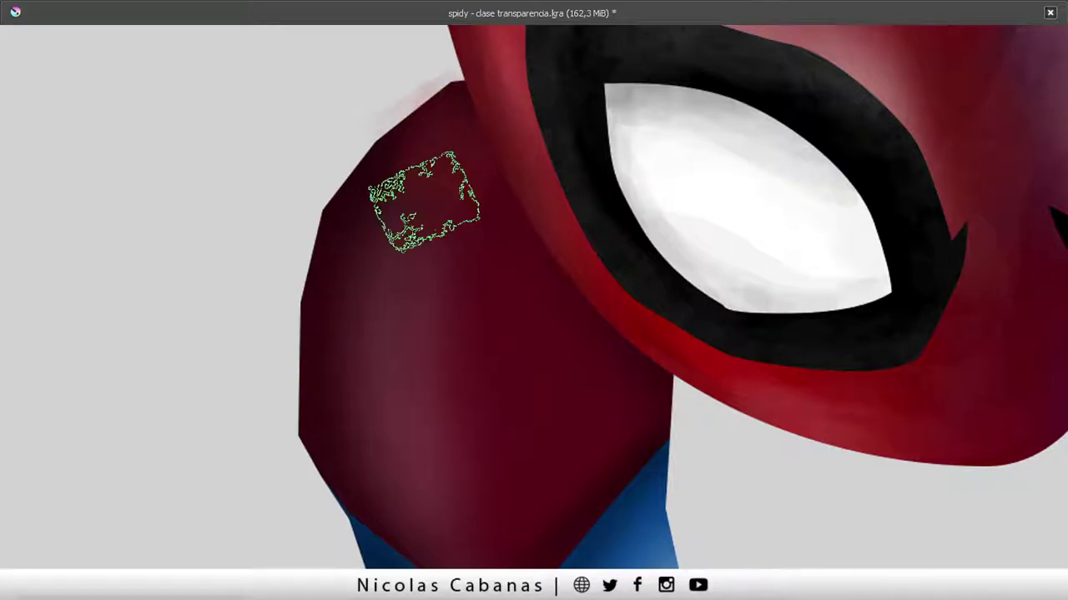
key("Tab")
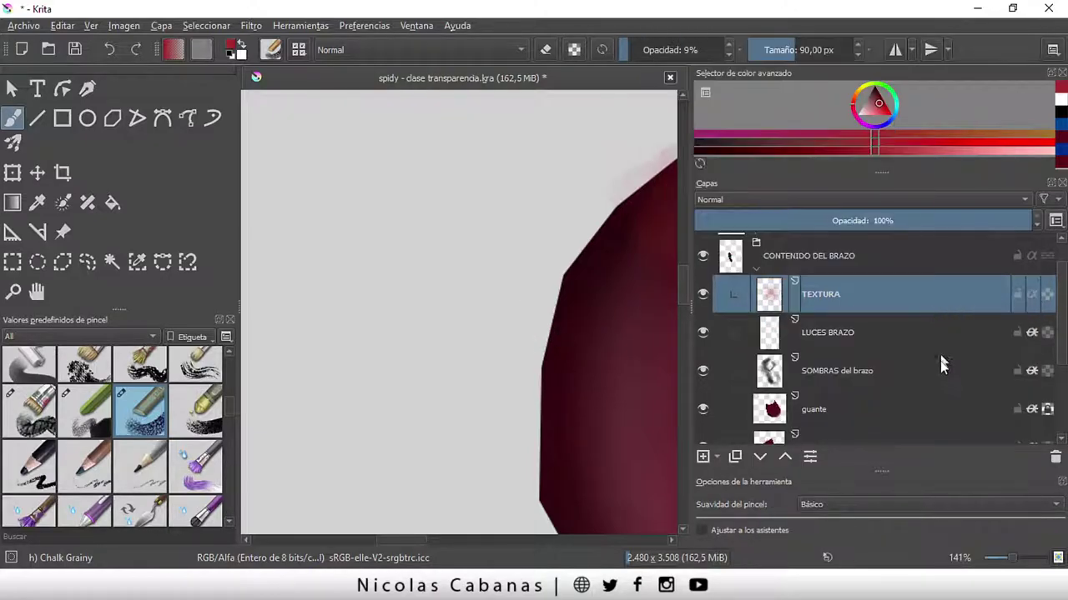
- Toggle Inherit Alpha off and back on so TEXTURA stays clipped to the arm
left_click(1033, 299)
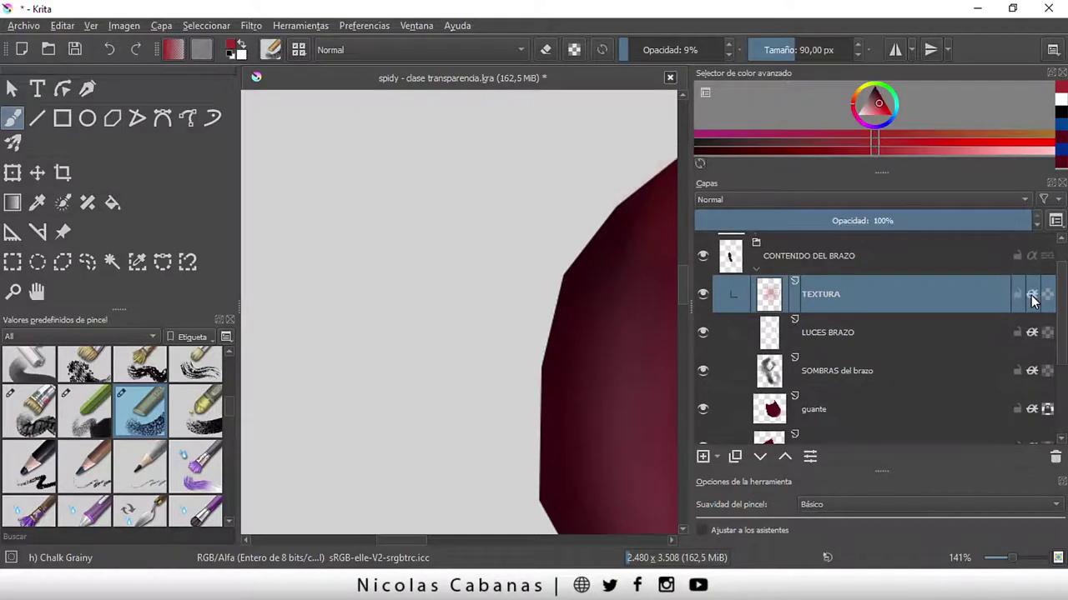
key("t")
mouse_move(584, 392)
left_mouse_down()
mouse_move(436, 395)
mouse_move(363, 461)
left_mouse_up()
left_click(1032, 296)
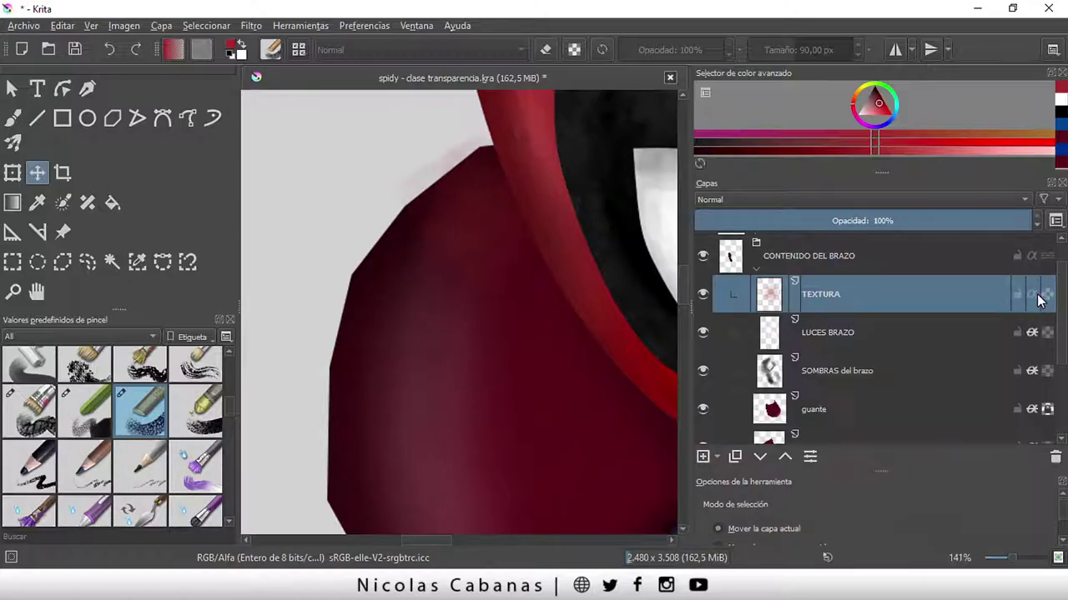
left_click(1033, 295)
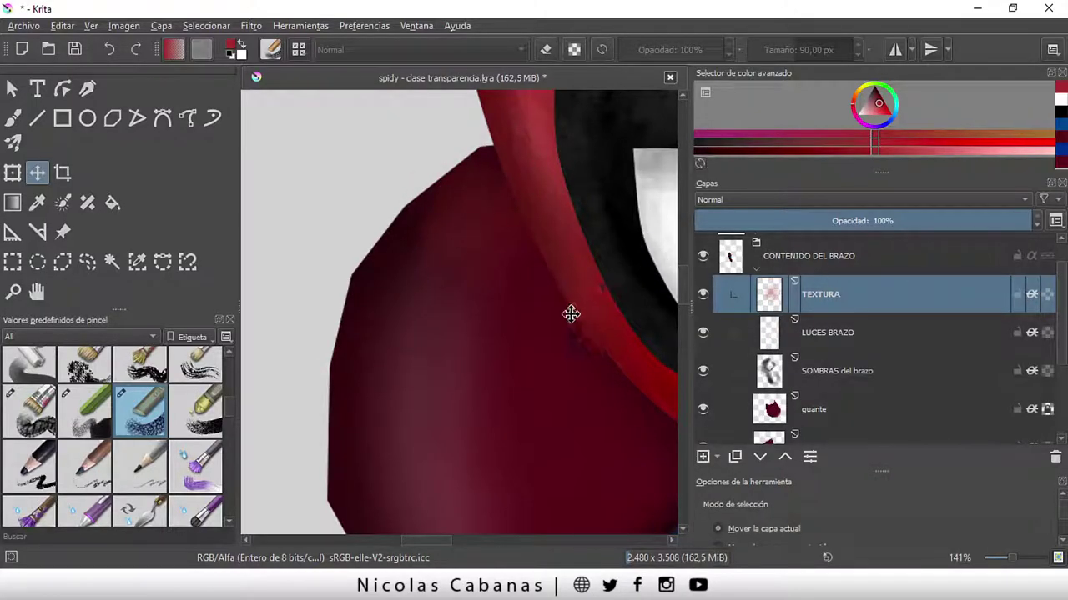
- Frame the eye and shoulder in canvas-only mode
key("Tab")
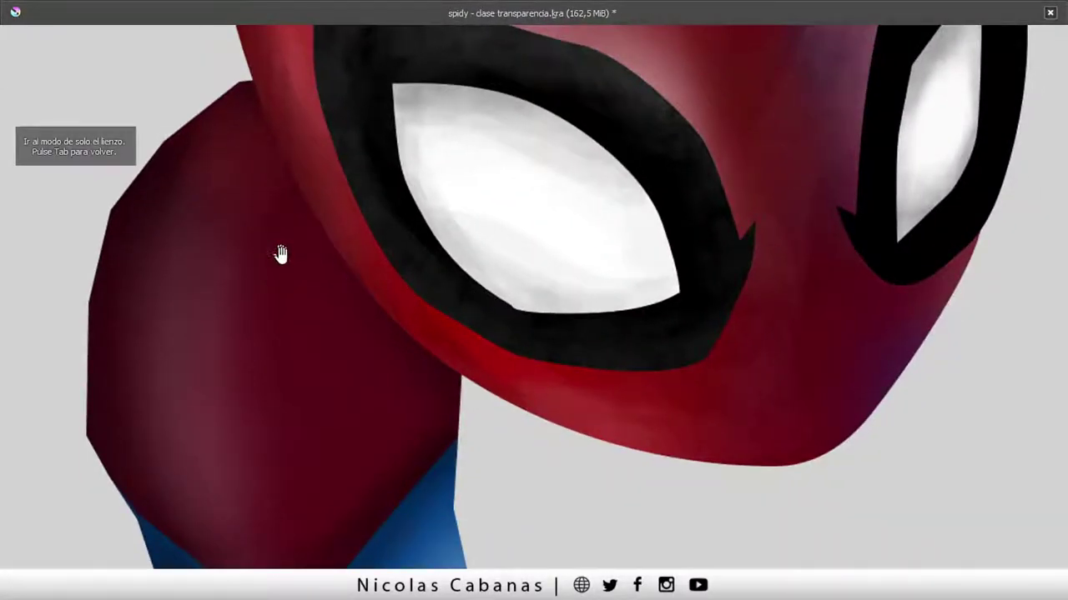
left_click_drag(279, 250, 482, 312)
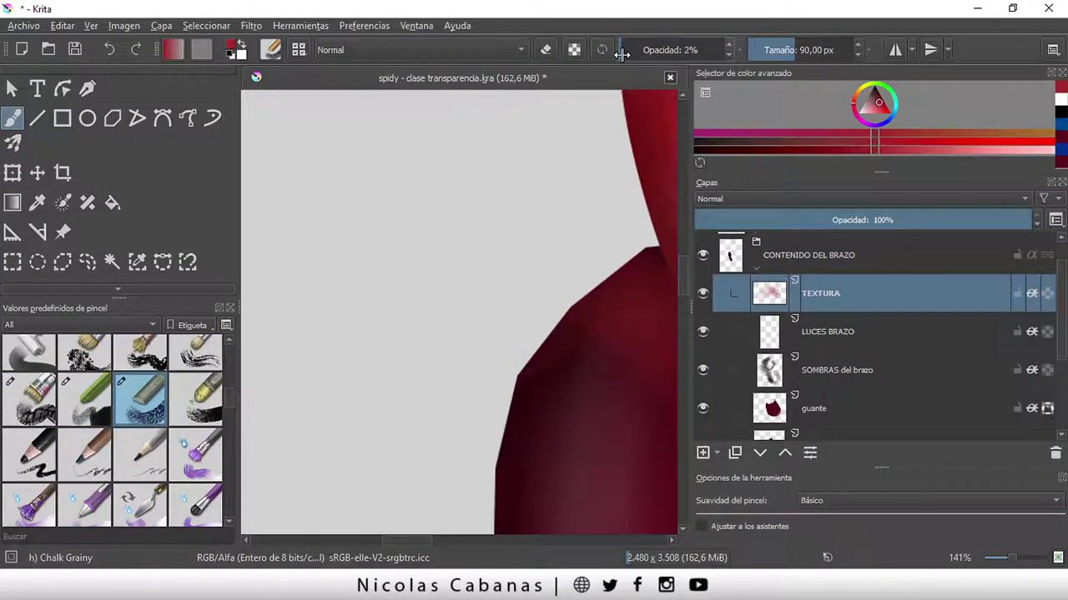
key("Tab")
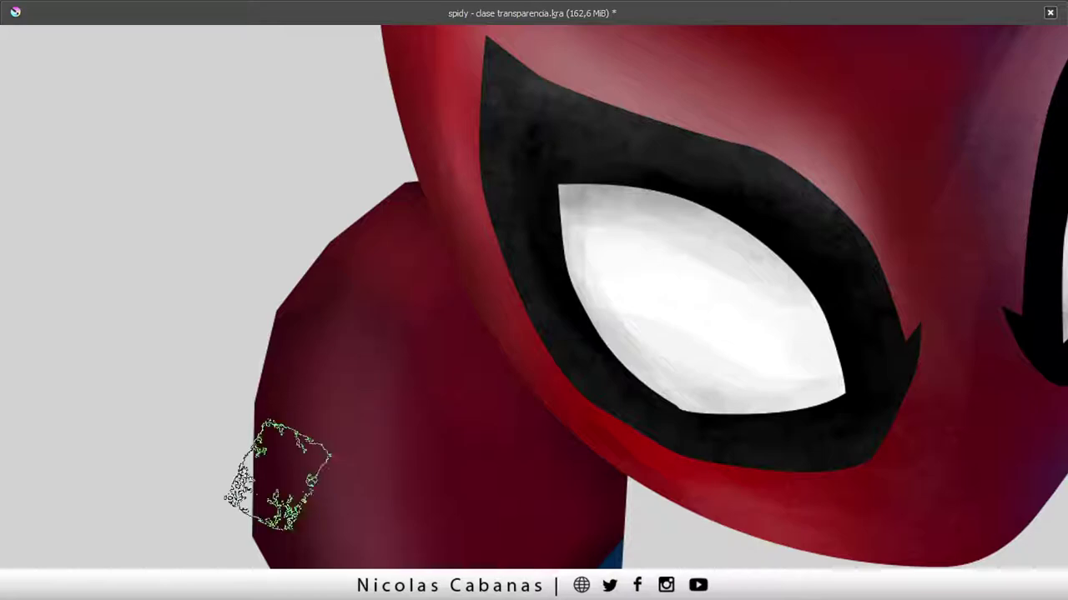
key("Tab")
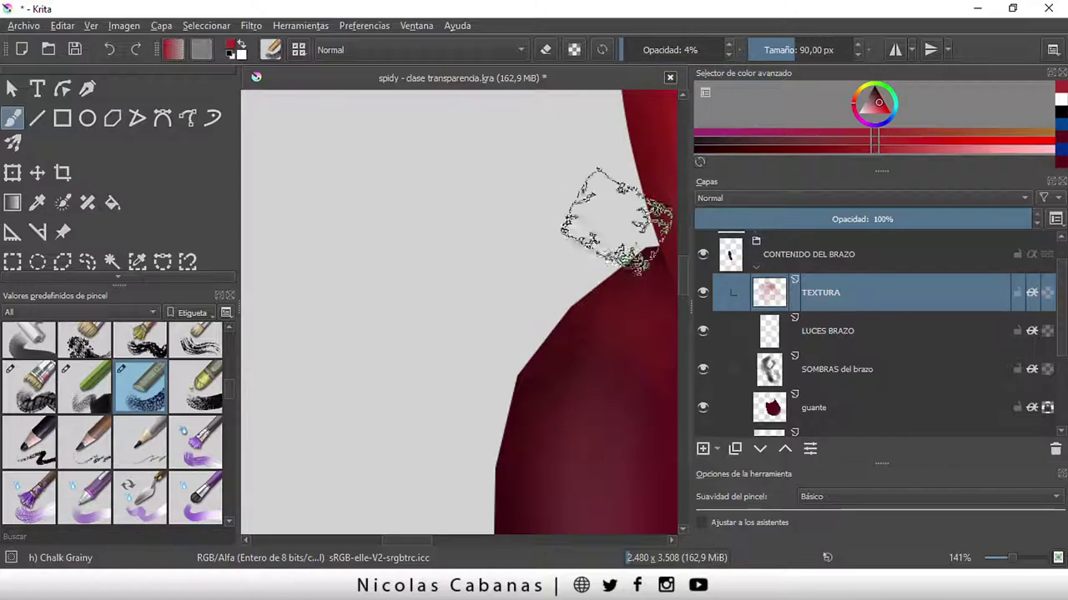
key("Tab")
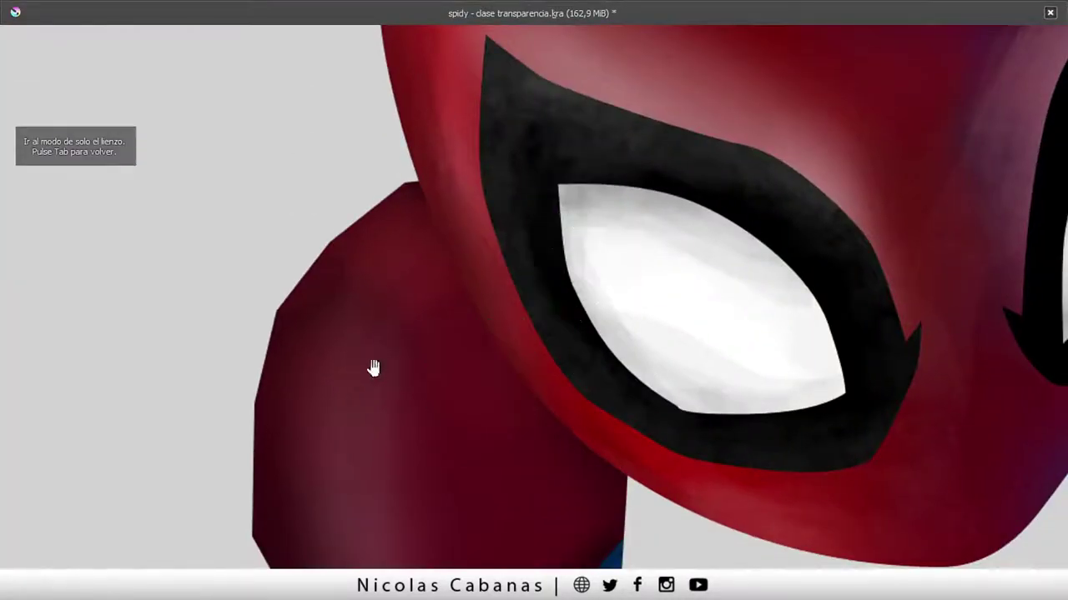
- Sample the red from the forehead above the eye
left_click_drag(372, 367, 344, 334)
scroll(353, 346, "down", 1)
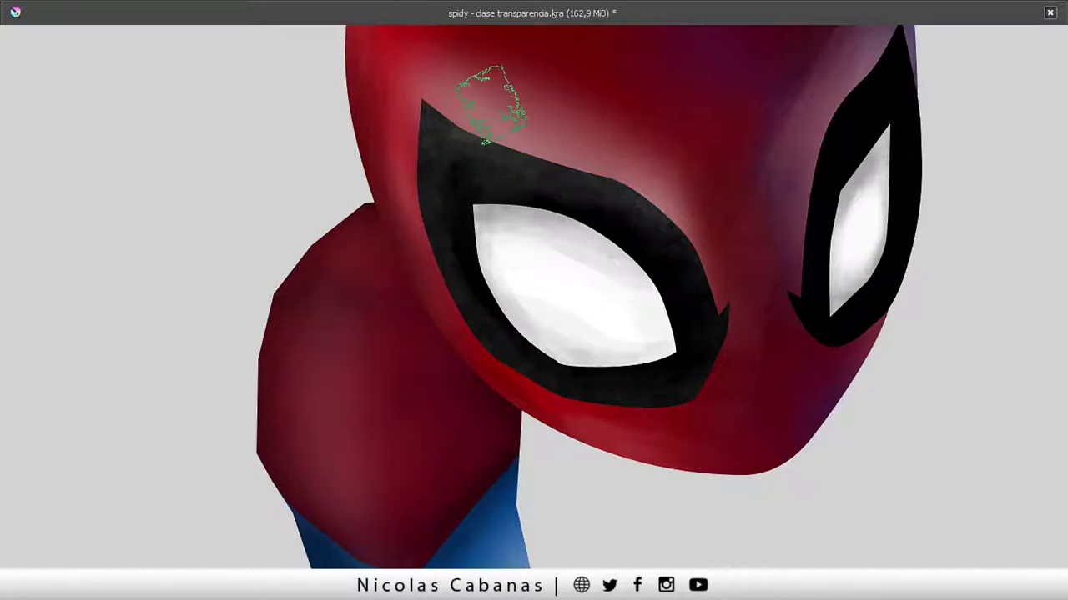
left_click(405, 134, "ctrl")
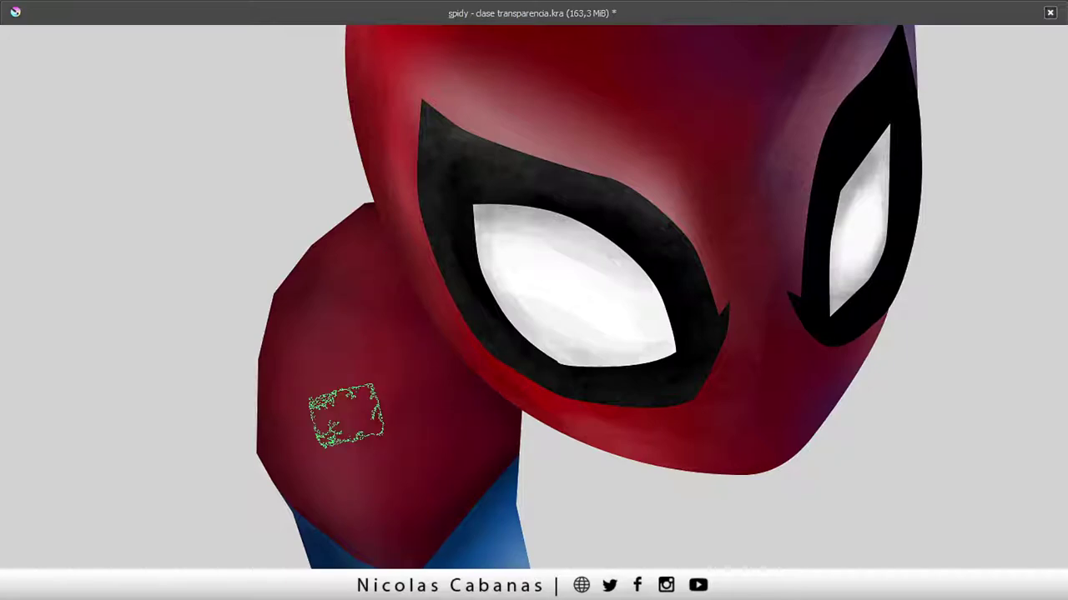
key("Tab")
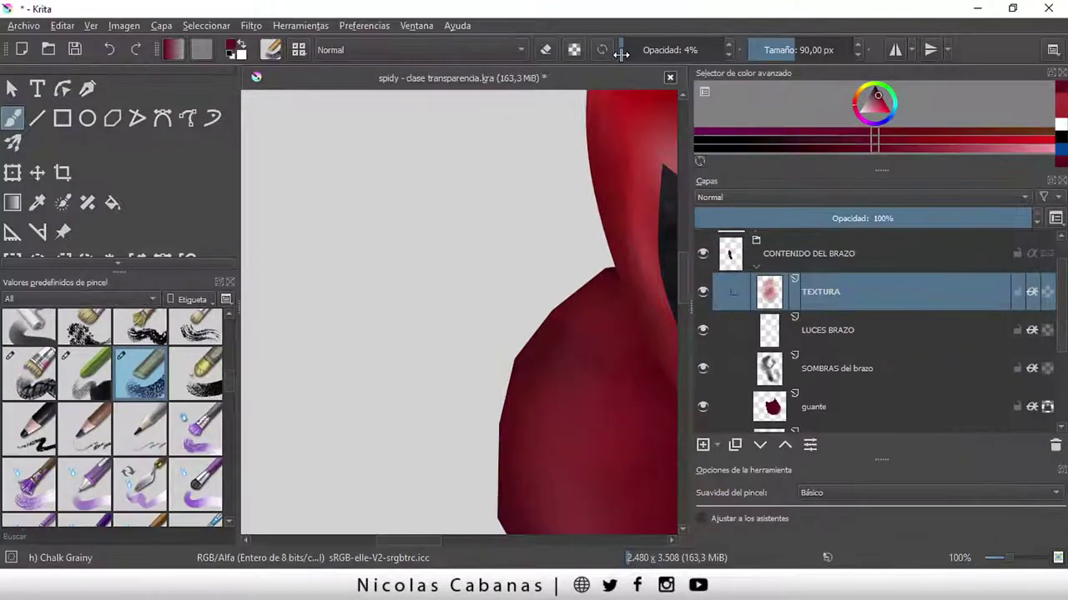
- Raise the Chalk Grainy opacity to 9% and frame the arm below the head
left_click_drag(621, 54, 628, 57)
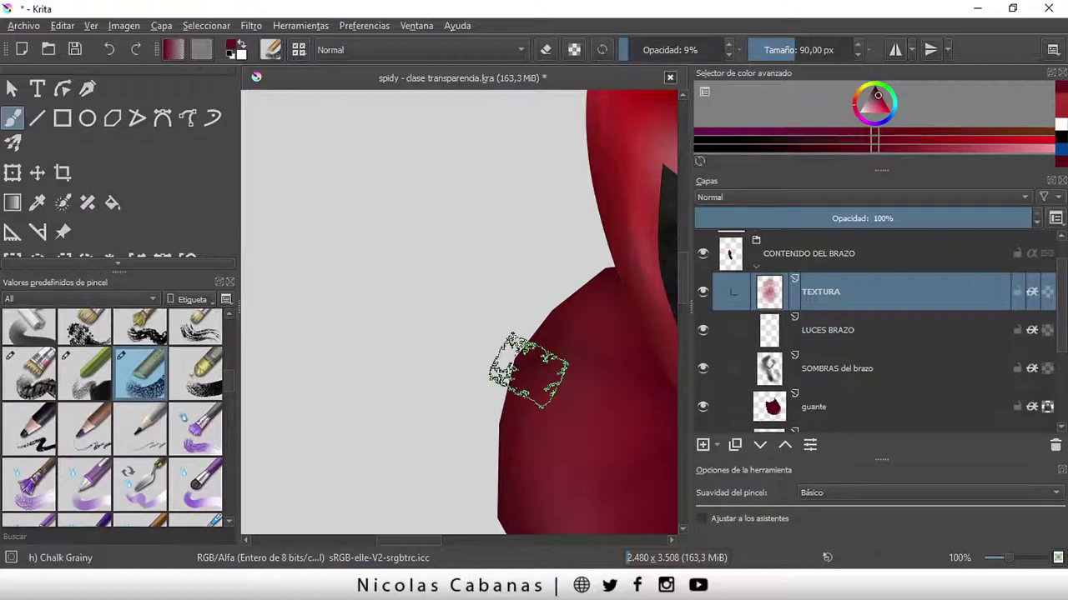
key("Tab")
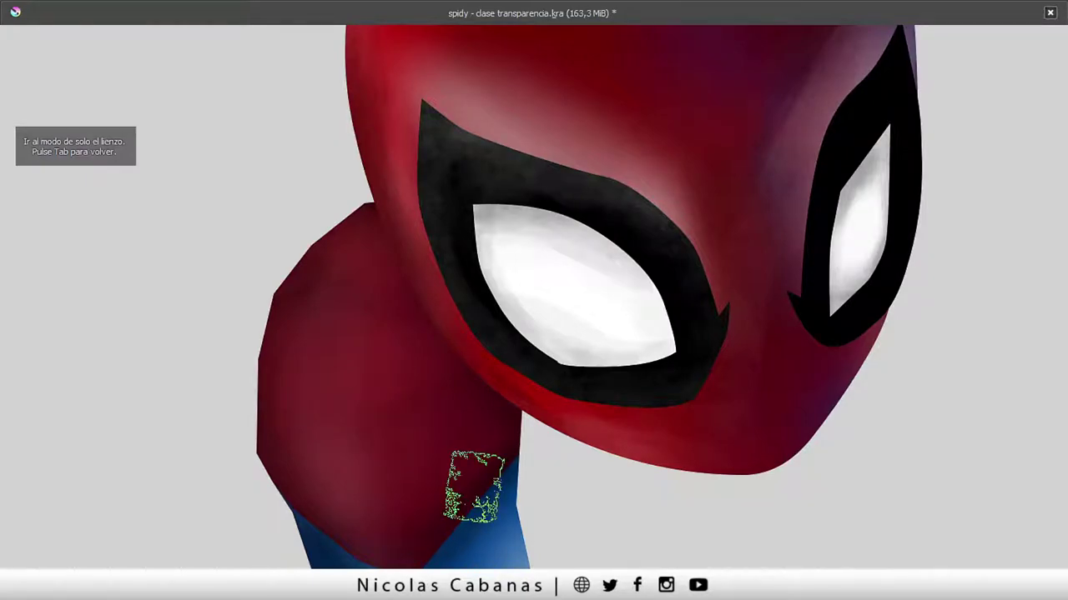
left_click_drag(570, 543, 579, 370)
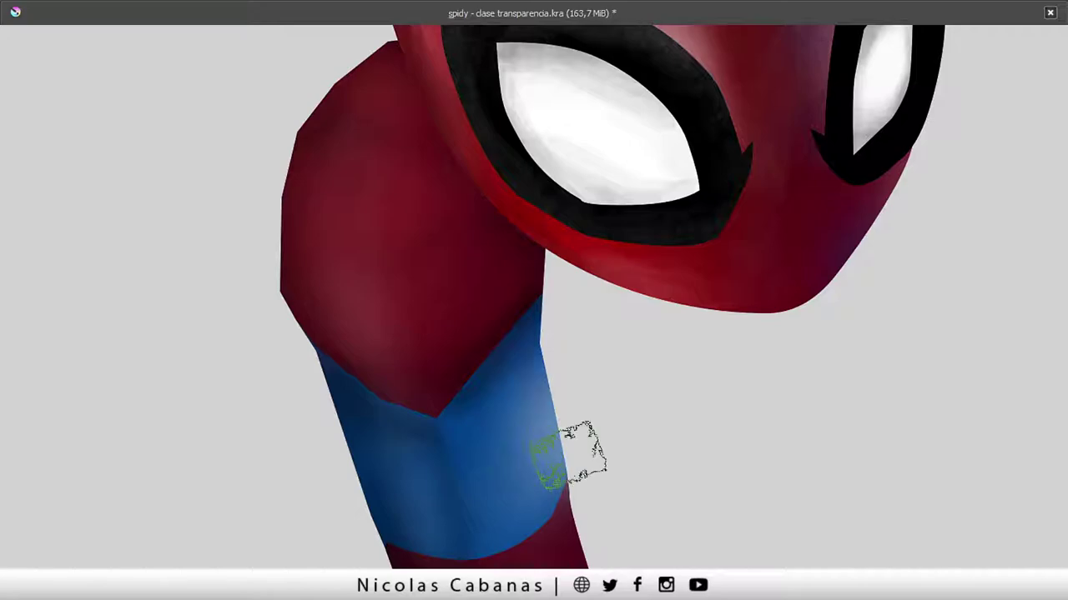
scroll(579, 361, "up", 2)
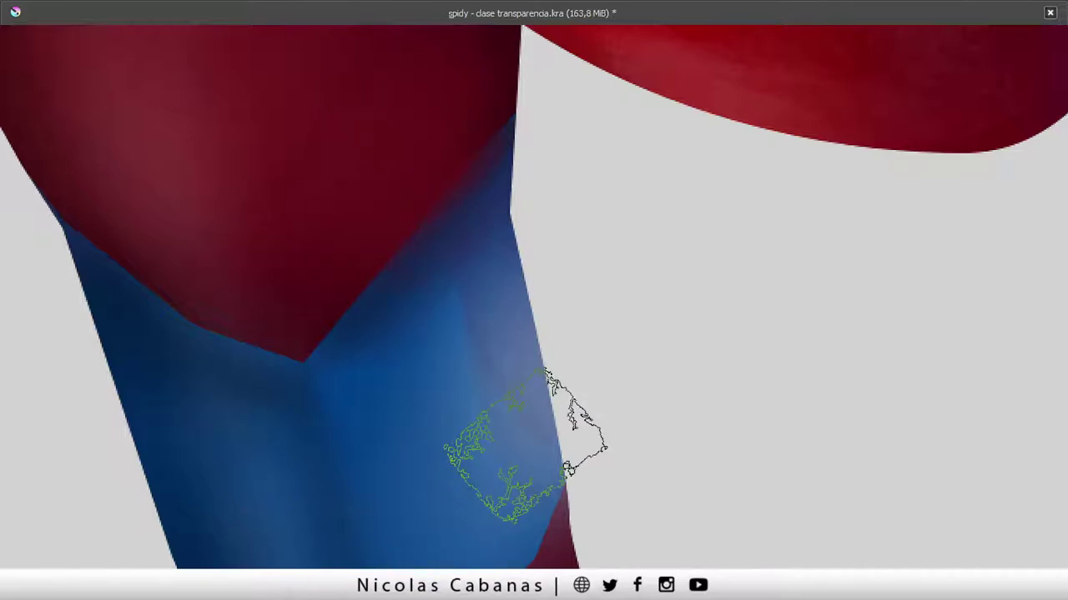
key("Tab")
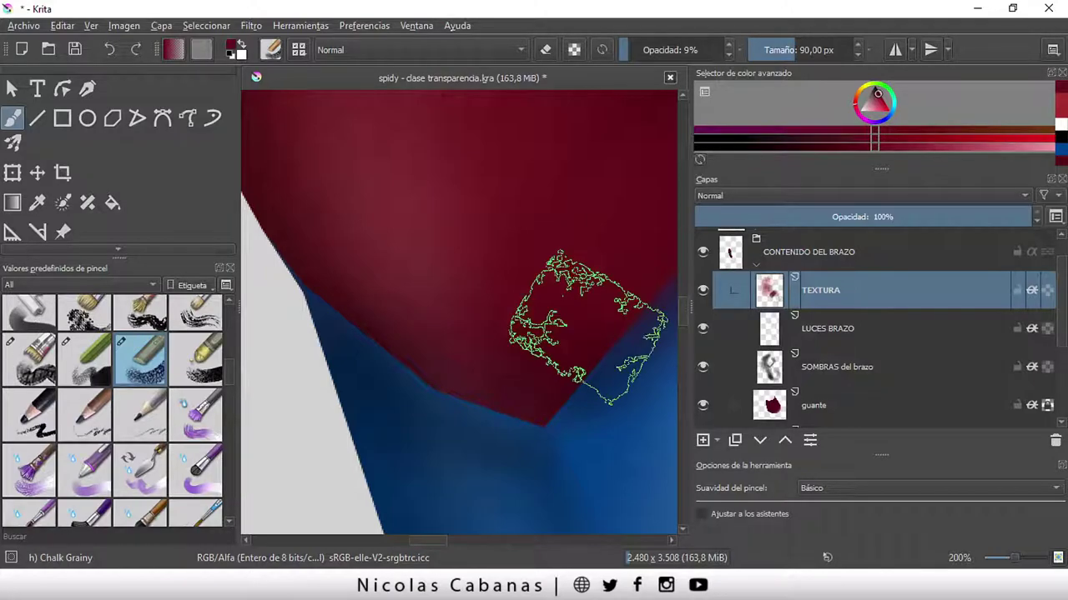
key("m")
left_click(703, 290)
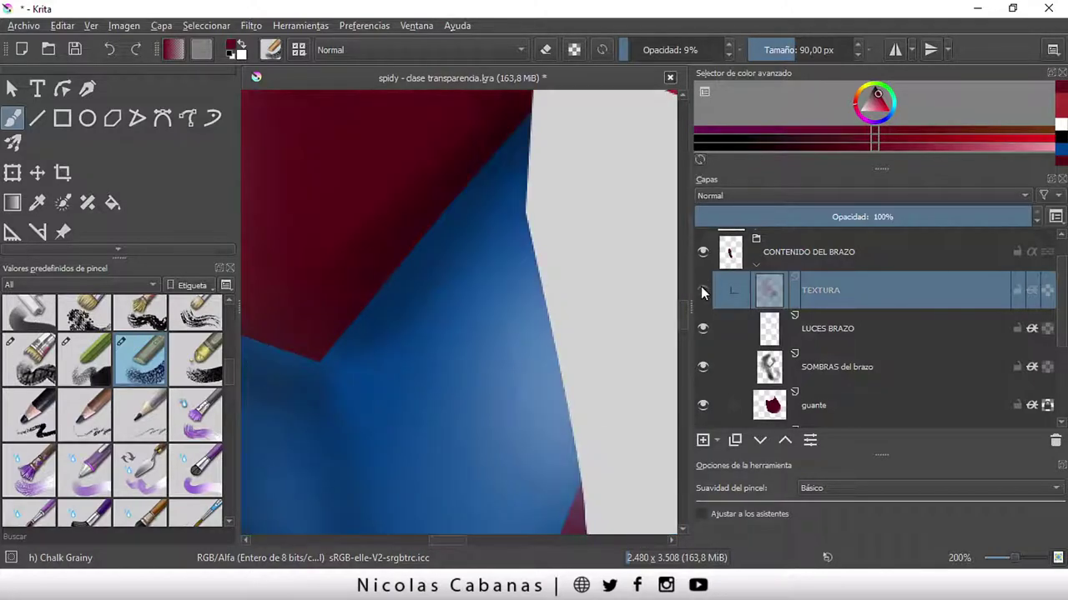
left_click(702, 290)
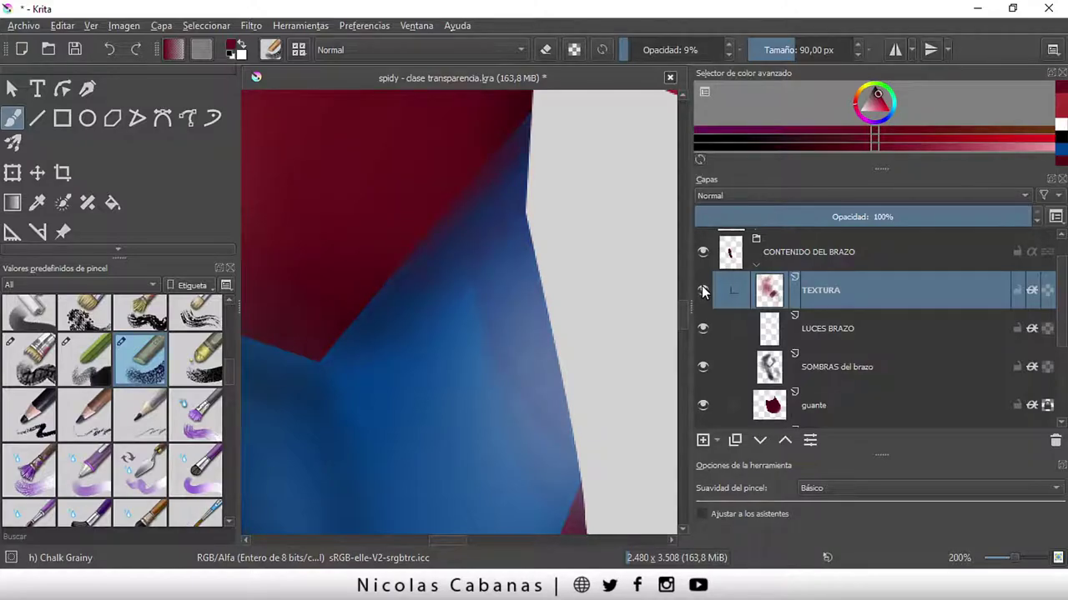
left_click(769, 290, "ctrl")
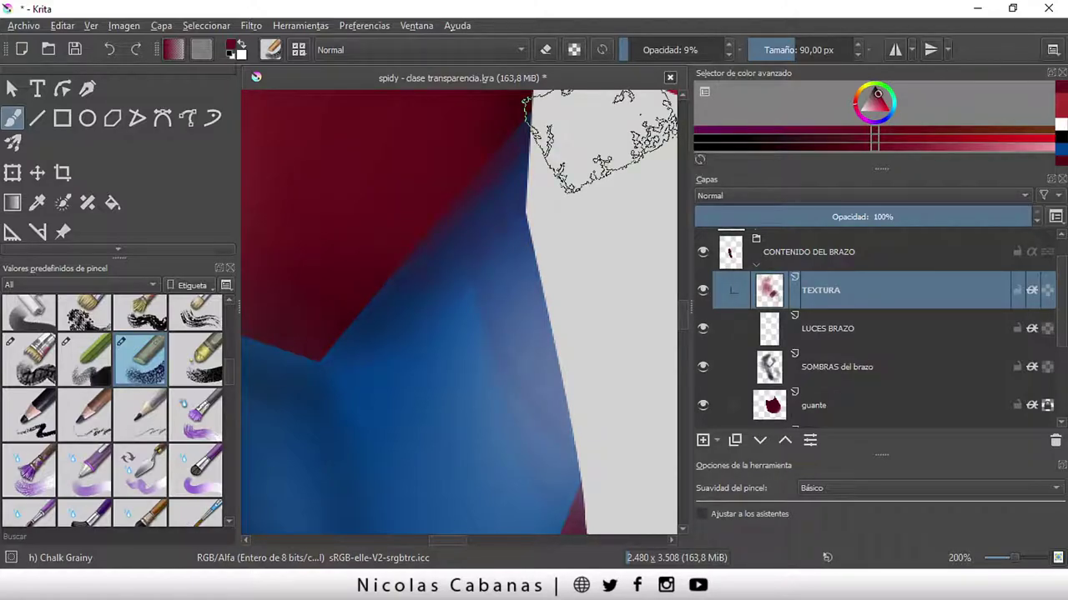
key("e")
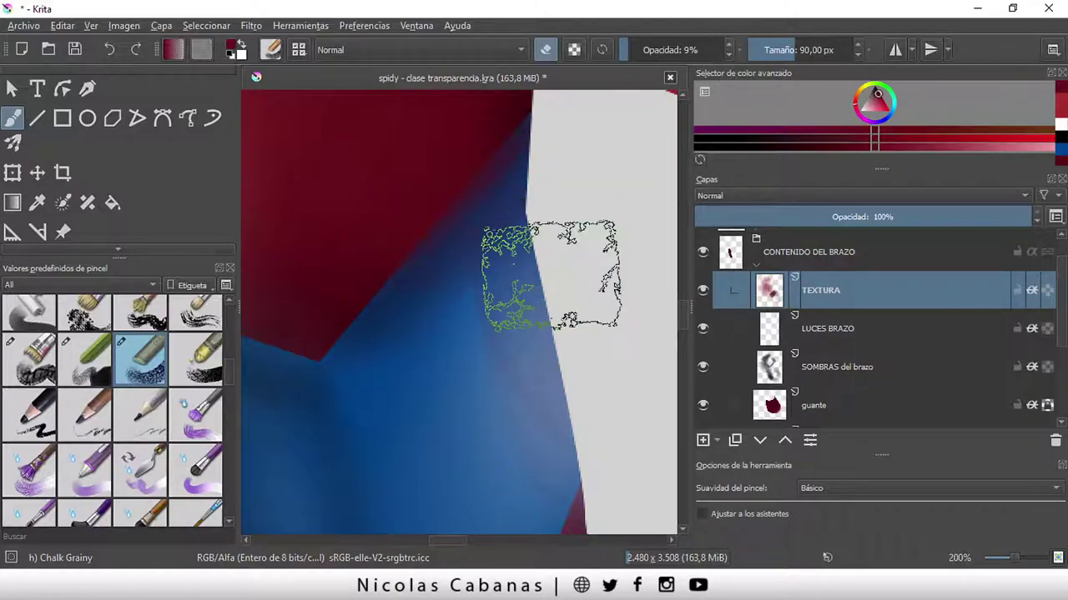
left_click(547, 48)
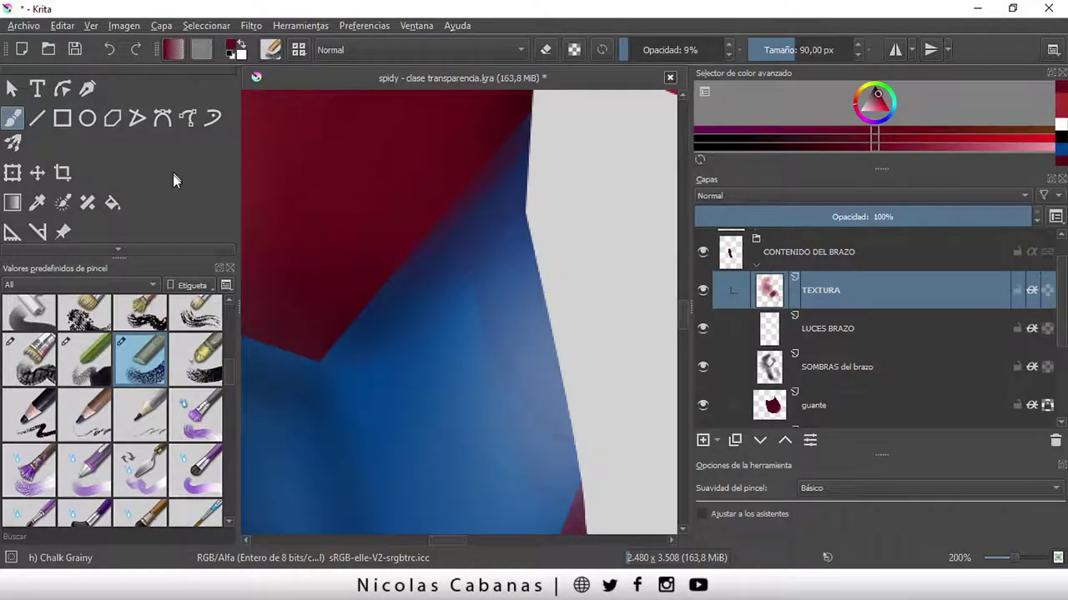
scroll(167, 180, "down", 2)
- Trace freehand outline selections around the blue sleeve edge
left_click(87, 214)
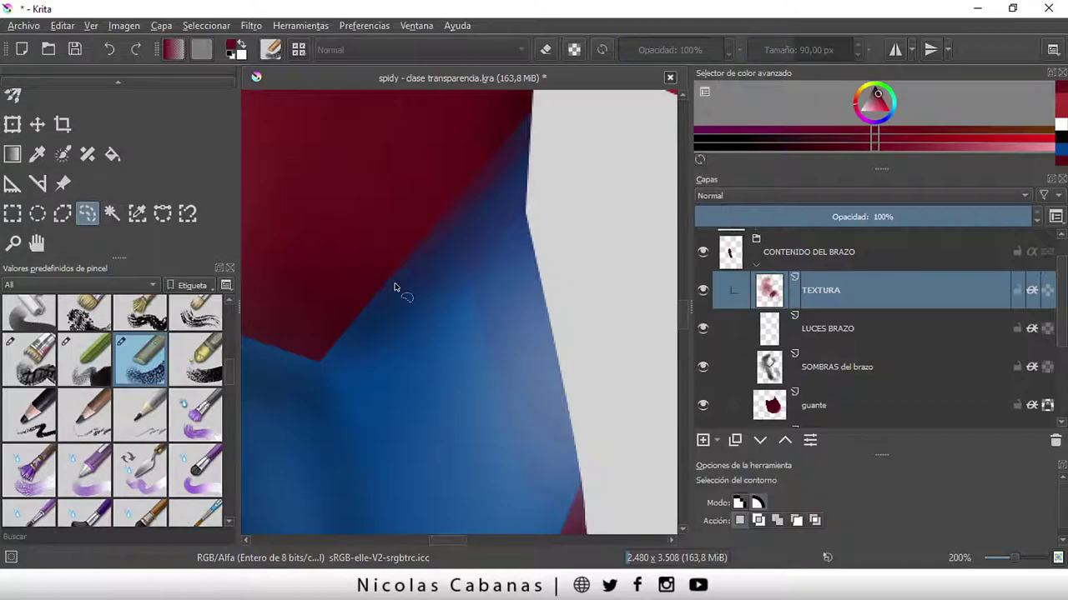
left_click_drag(530, 153, 412, 345)
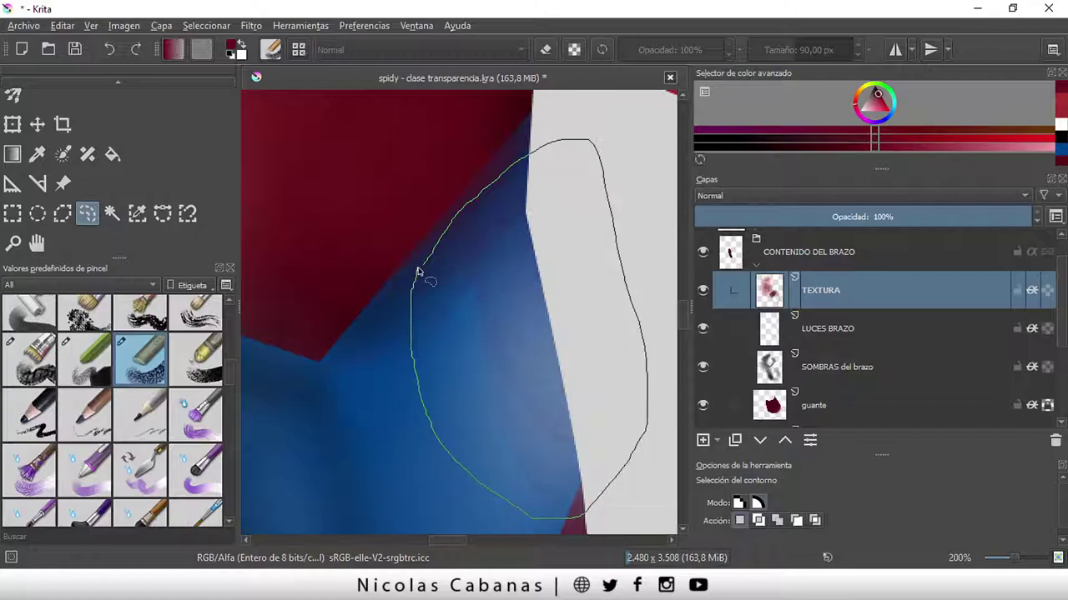
left_click_drag(417, 272, 417, 264)
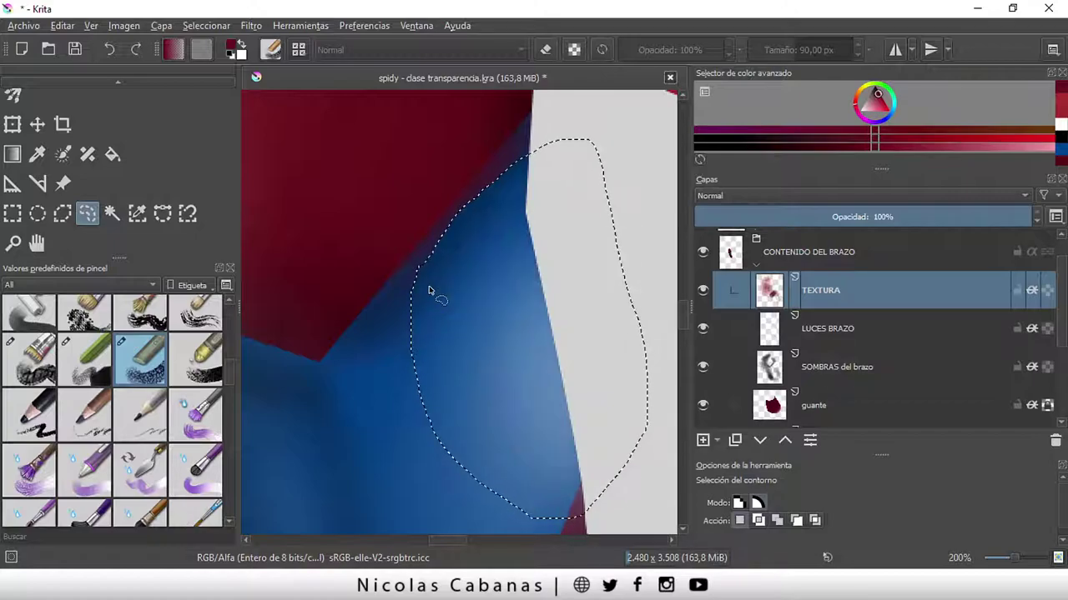
mouse_move(549, 117)
left_mouse_down()
mouse_move(472, 167)
mouse_move(558, 169)
left_mouse_up()
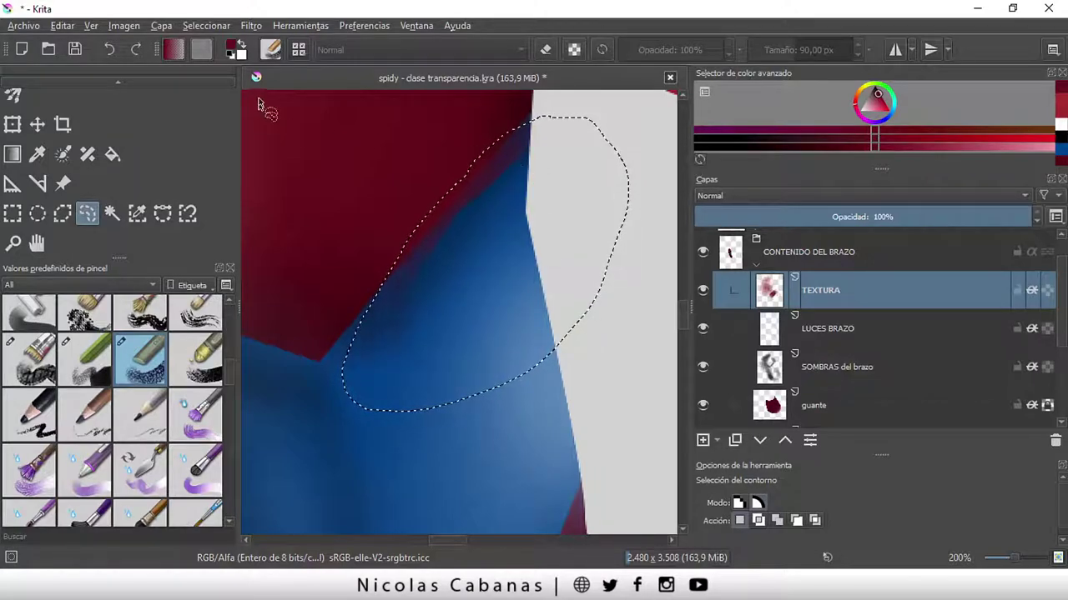
- Redraw a selection along the sleeve's upper edge, then deselect everything
key("ctrl+shift+a")
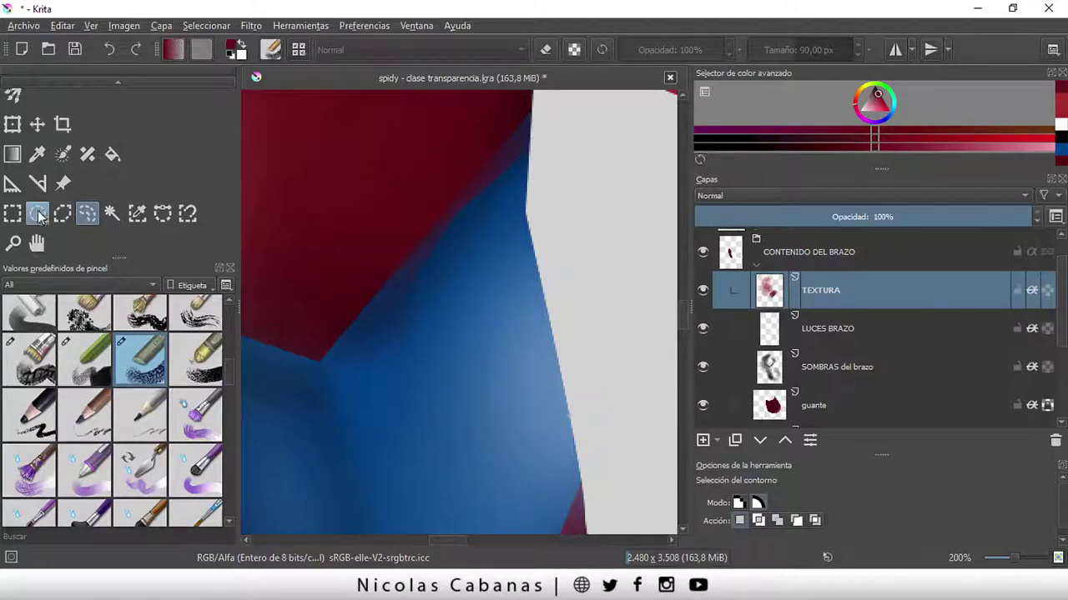
left_click_drag(484, 193, 603, 158)
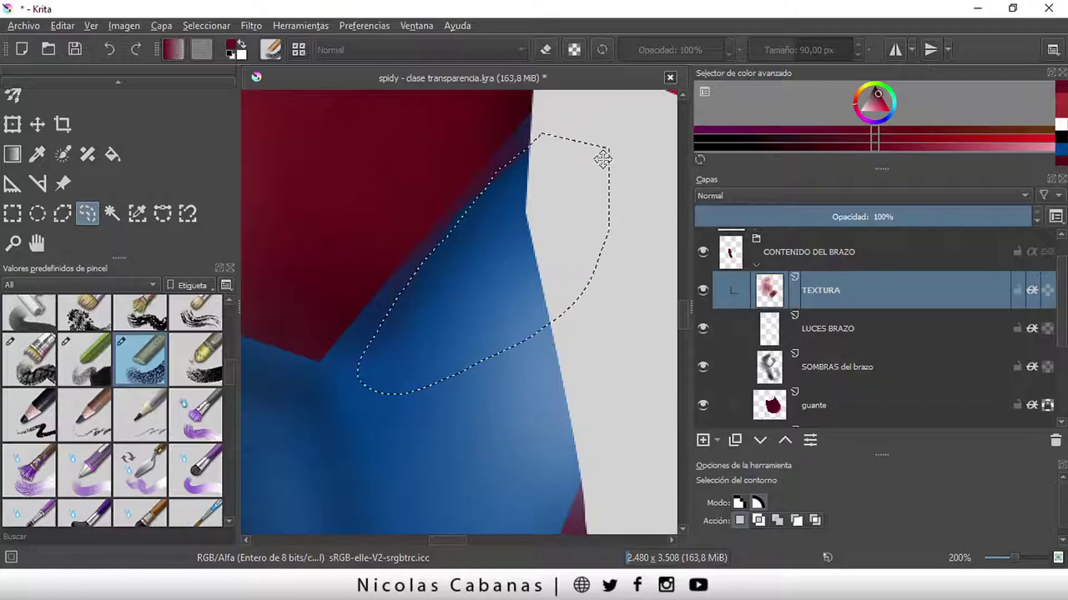
left_click(206, 25)
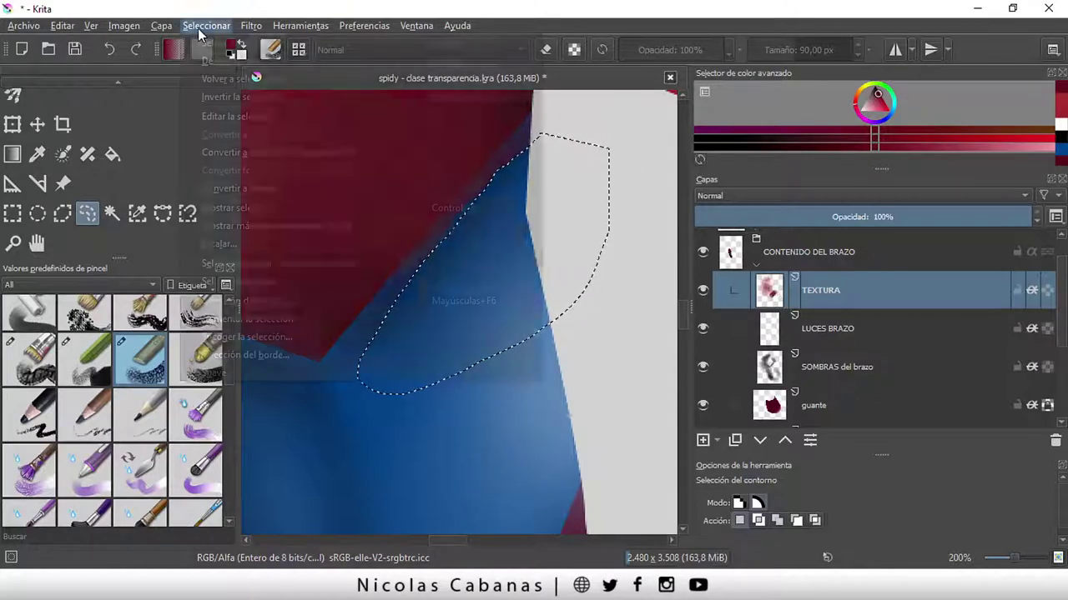
left_click(241, 63)
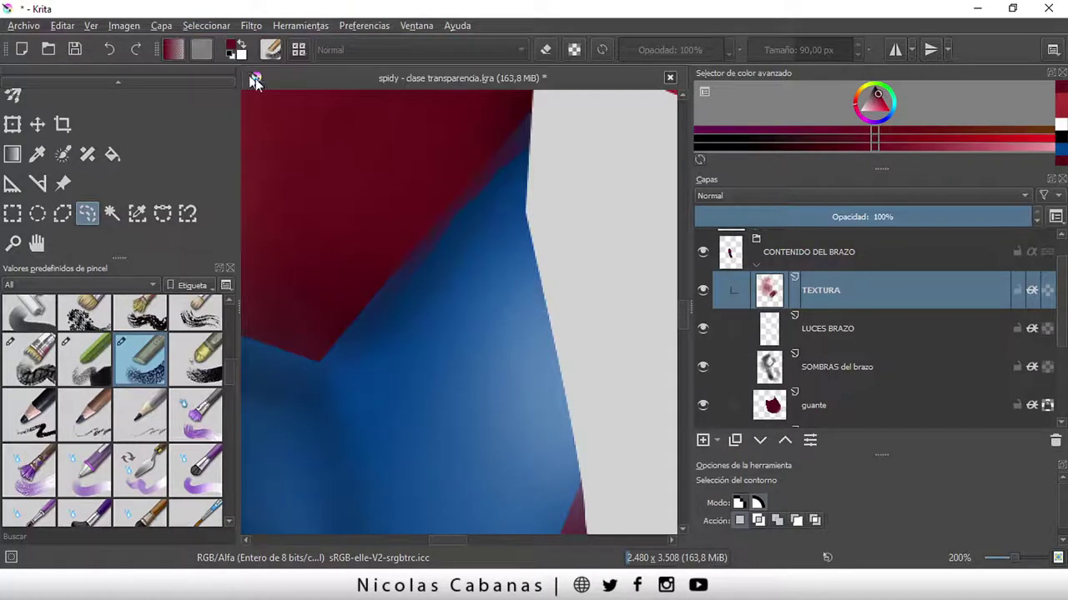
scroll(13, 124, "up", 2)
- Return to the Chalk Grainy freehand brush in canvas-only mode at 100% opacity and 29,30 px
left_click(13, 118)
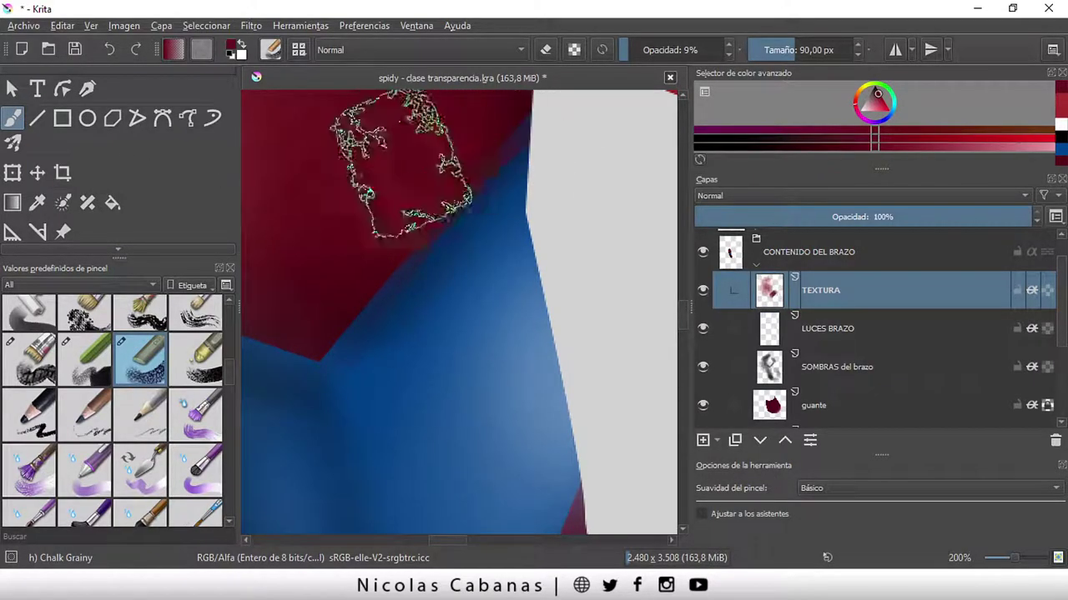
key("Tab")
scroll(428, 167, "up", 3)
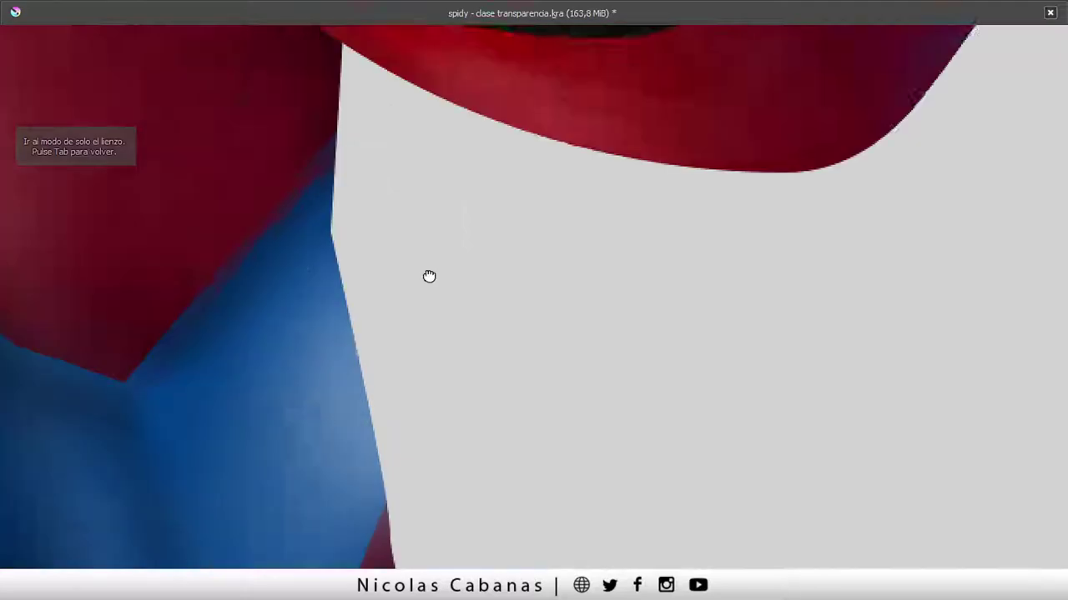
scroll(427, 276, "up", 3)
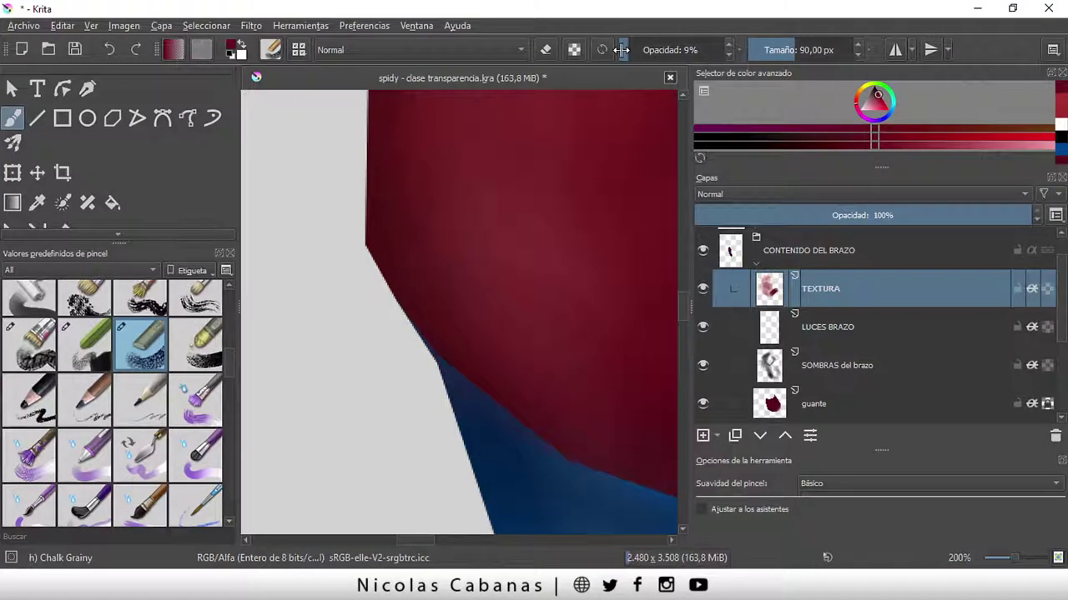
left_click_drag(668, 50, 730, 49)
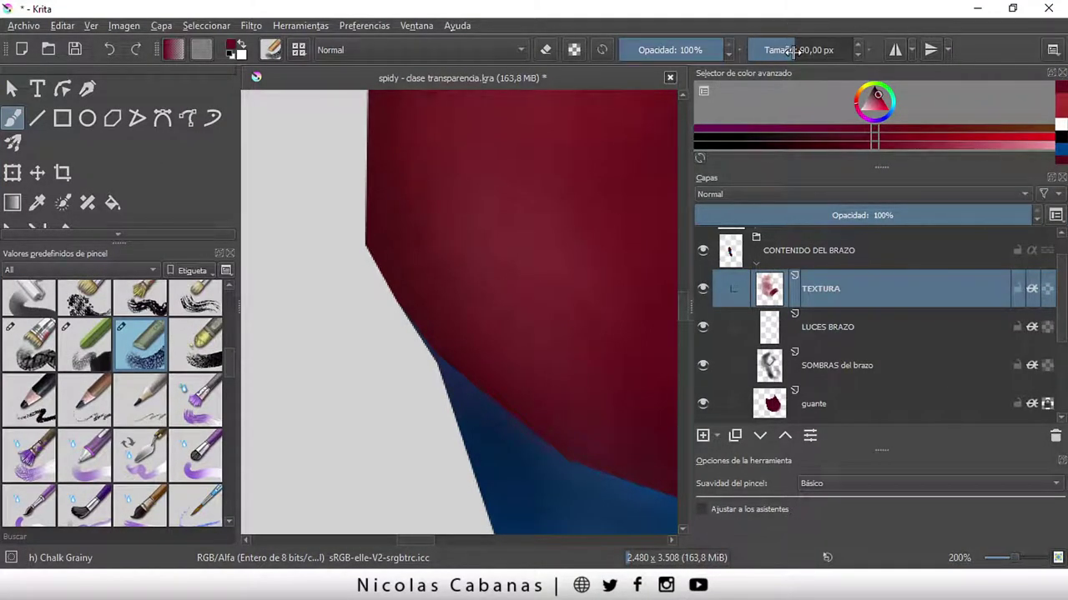
left_click_drag(794, 52, 772, 51)
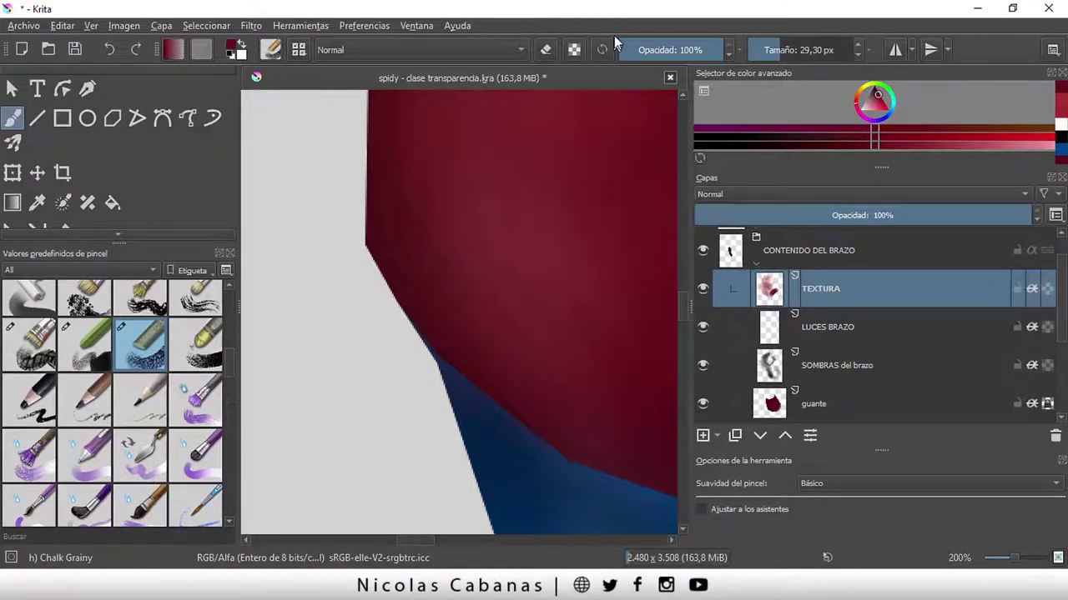
- Paint along the red/blue seam, undo it, sample the sleeve red and restroke the lower edge
key("Tab")
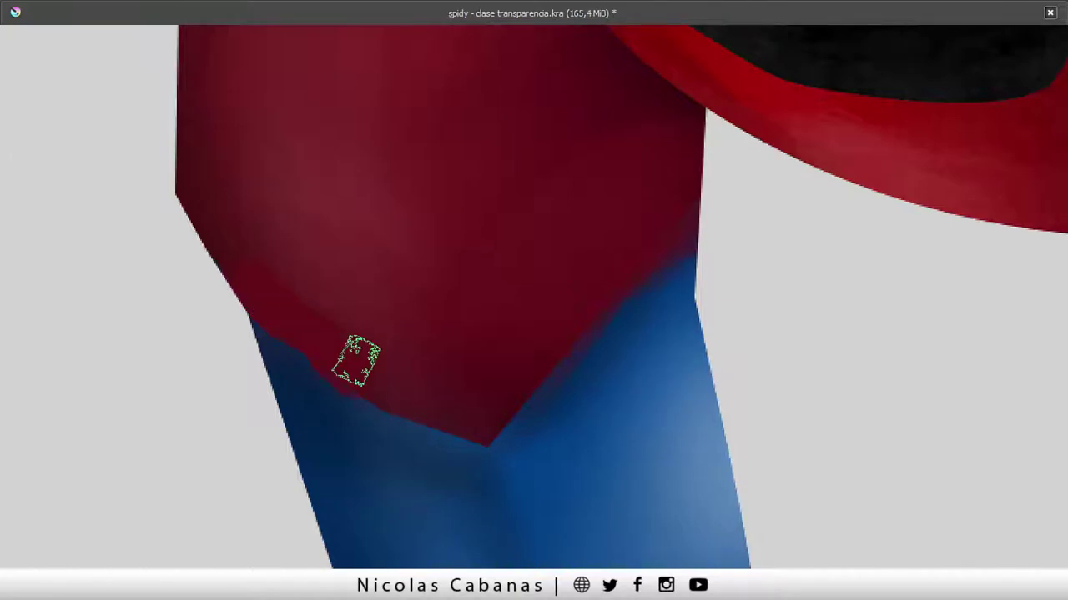
mouse_move(279, 313)
left_mouse_down()
mouse_move(379, 399)
mouse_move(484, 419)
left_mouse_up()
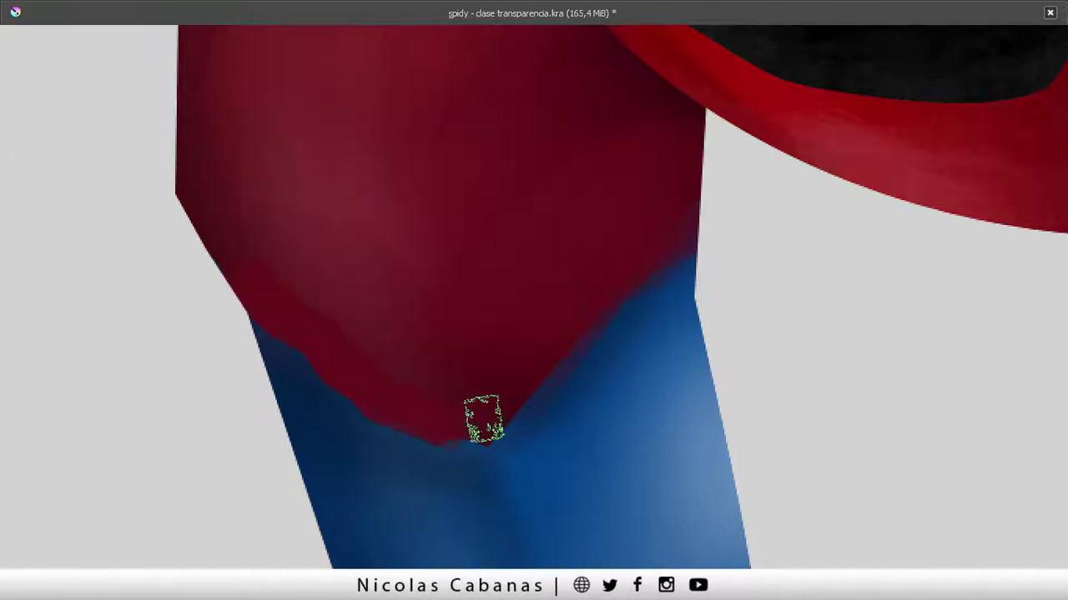
key("ctrl+z")
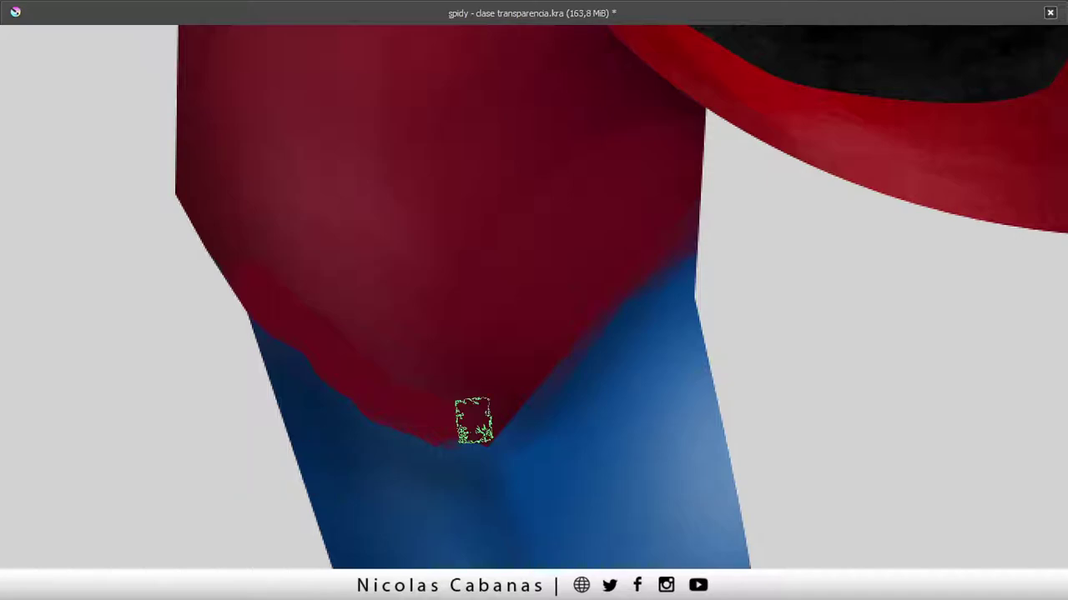
left_click(501, 408, "ctrl")
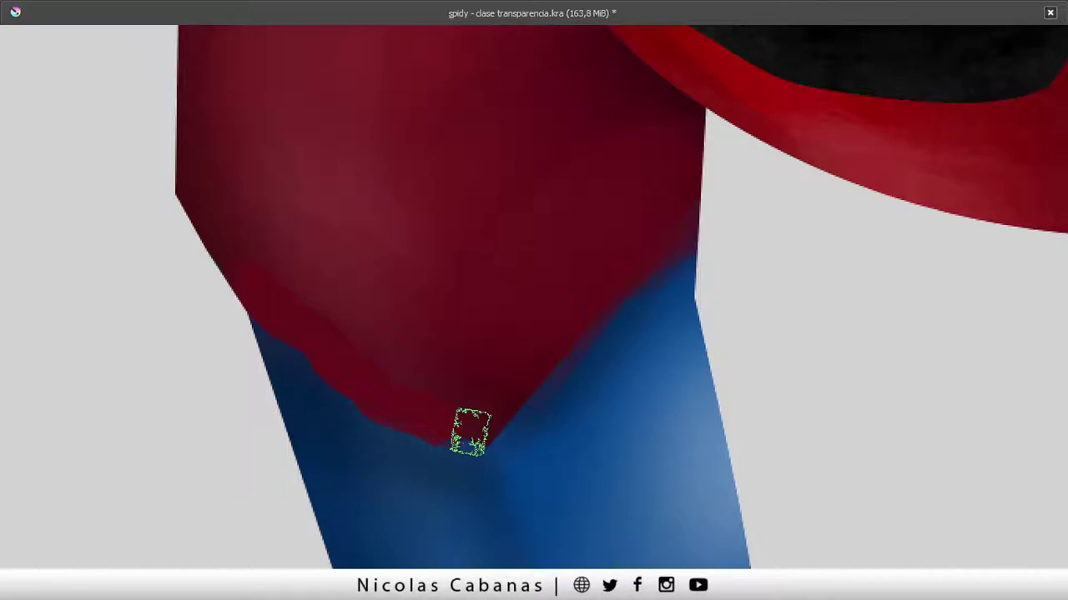
left_click_drag(471, 432, 292, 328)
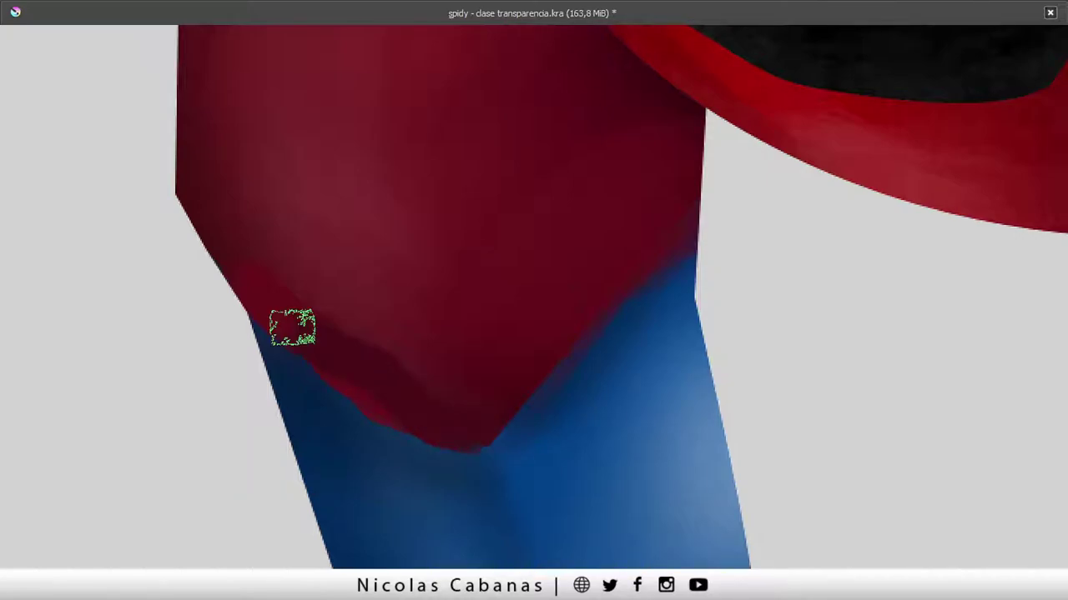
- Drop the brush to 40% opacity and paint darker red along the red/blue edge
key("Tab")
key("o")
key("o")
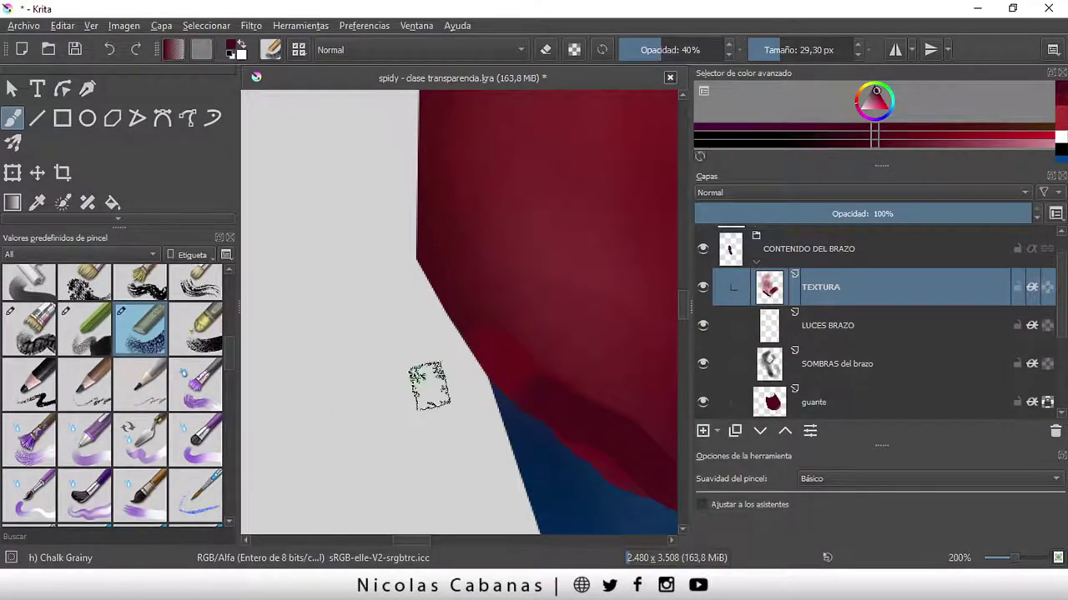
key("Tab")
left_click_drag(301, 342, 270, 329)
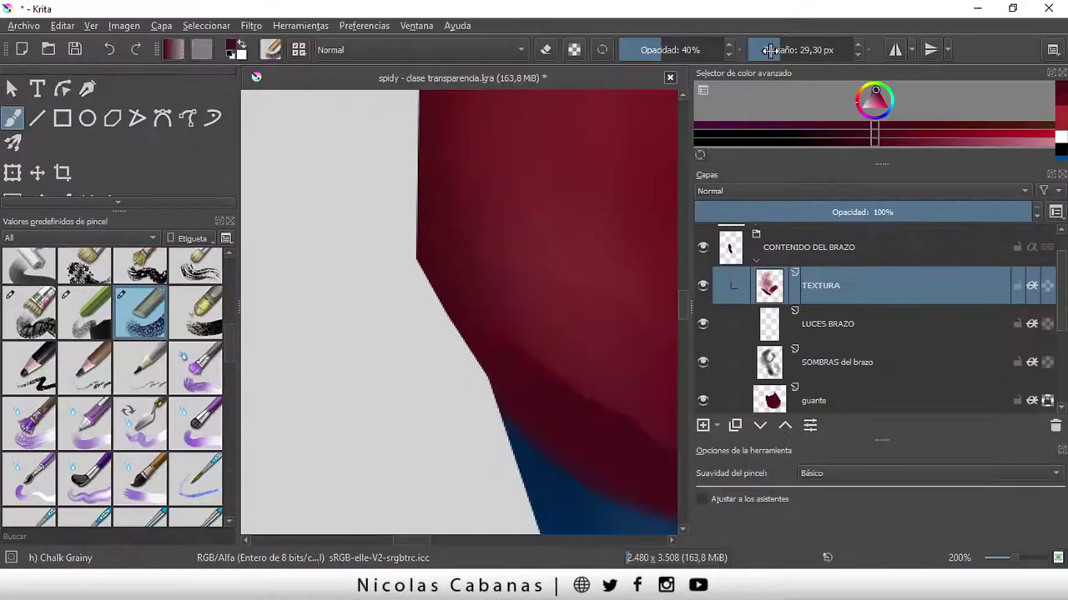
- Set the chalk brush to 13% opacity and 172,25 px size
left_click_drag(640, 55, 631, 55)
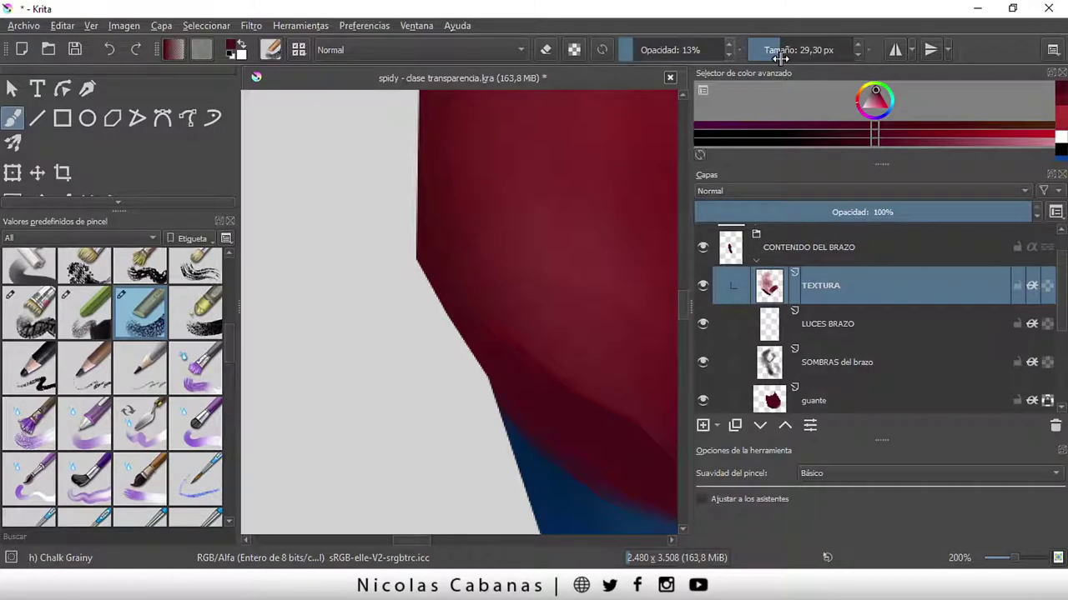
left_click_drag(775, 50, 834, 50)
key("Tab")
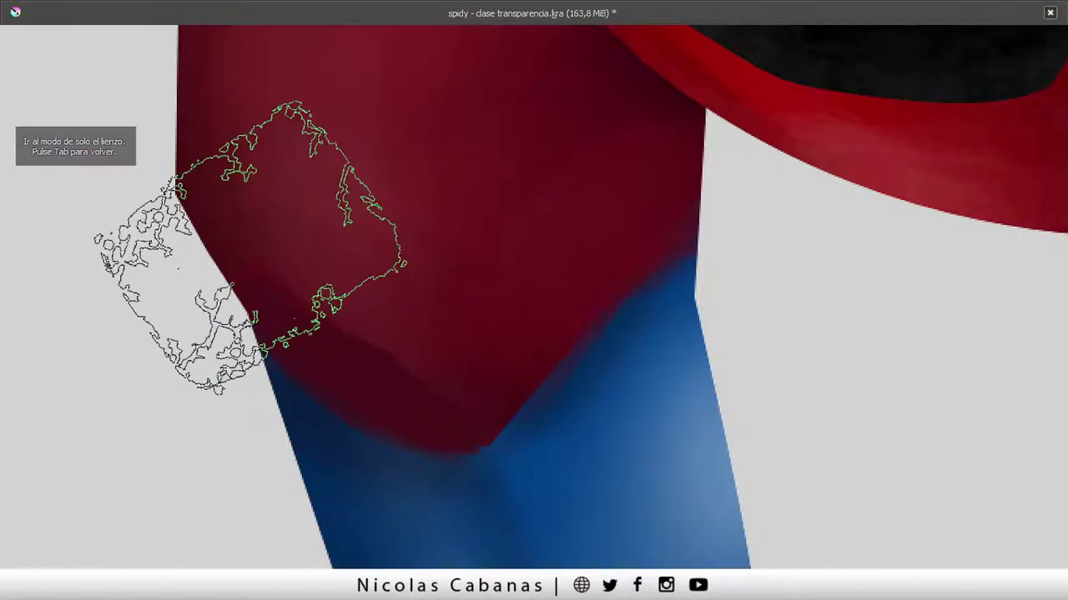
left_click_drag(481, 371, 516, 382)
scroll(516, 381, "down", 3)
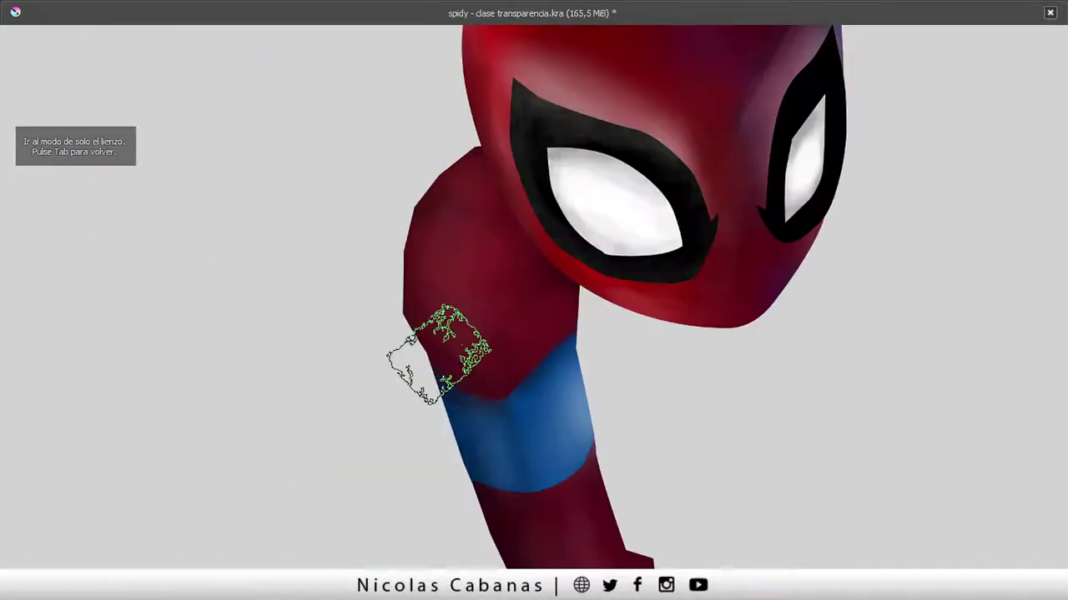
scroll(498, 477, "up", 1)
scroll(498, 477, "up", 1)
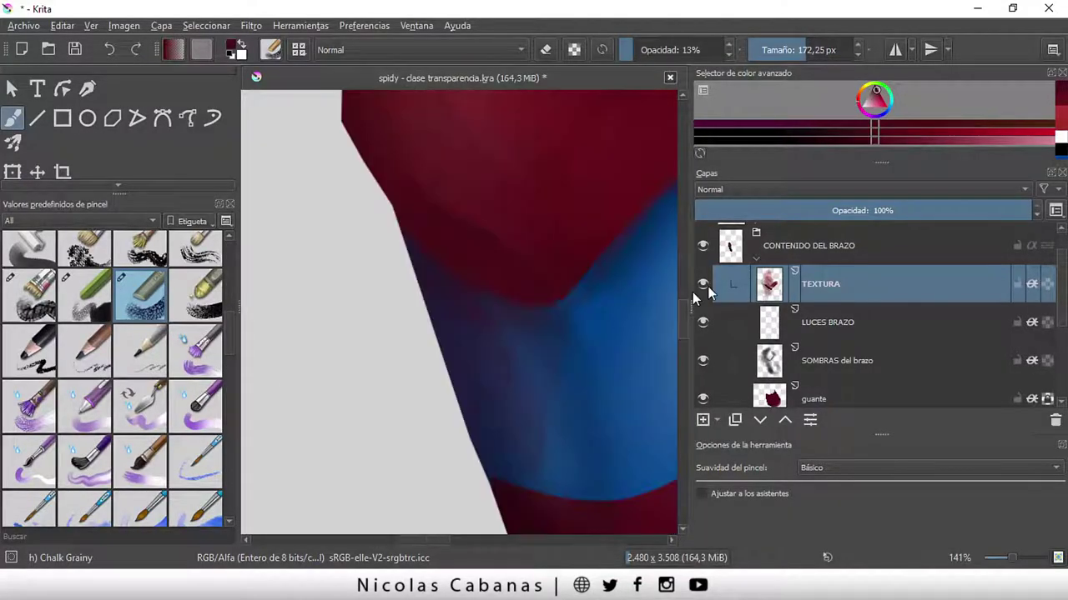
- Enlarge the colour selector, pick a near-black colour and undo recent changes
left_click_drag(880, 174, 880, 225)
left_click(874, 97)
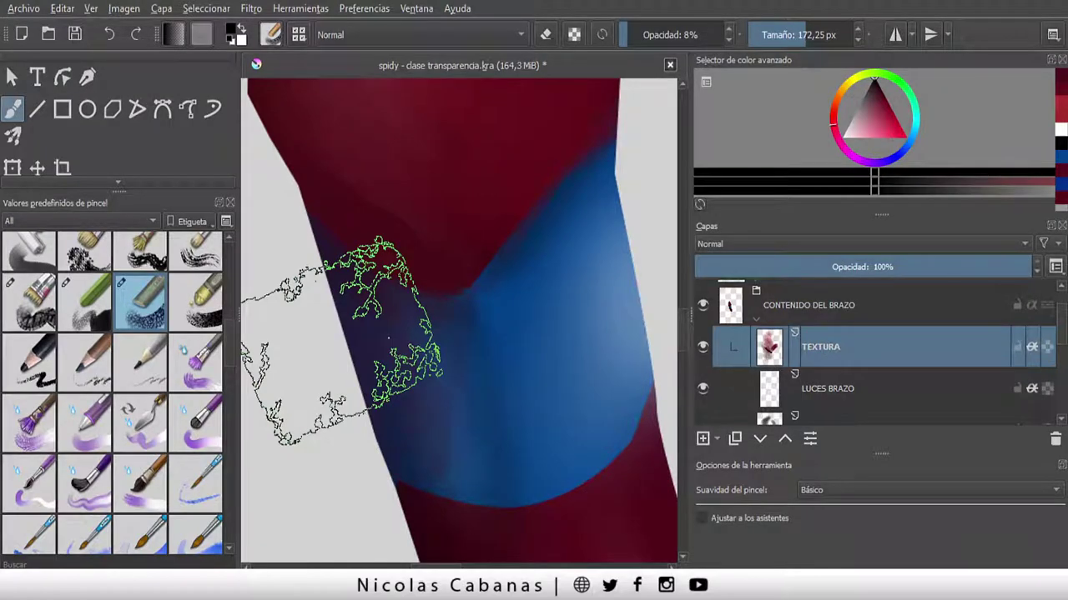
key("Tab")
key("ctrl+z")
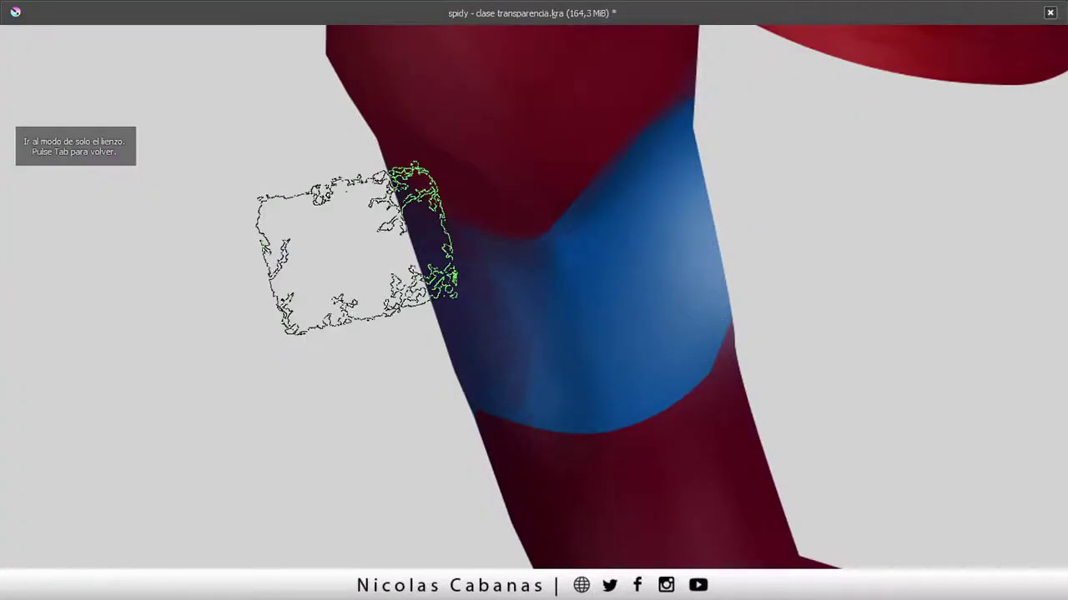
key("ctrl+z")
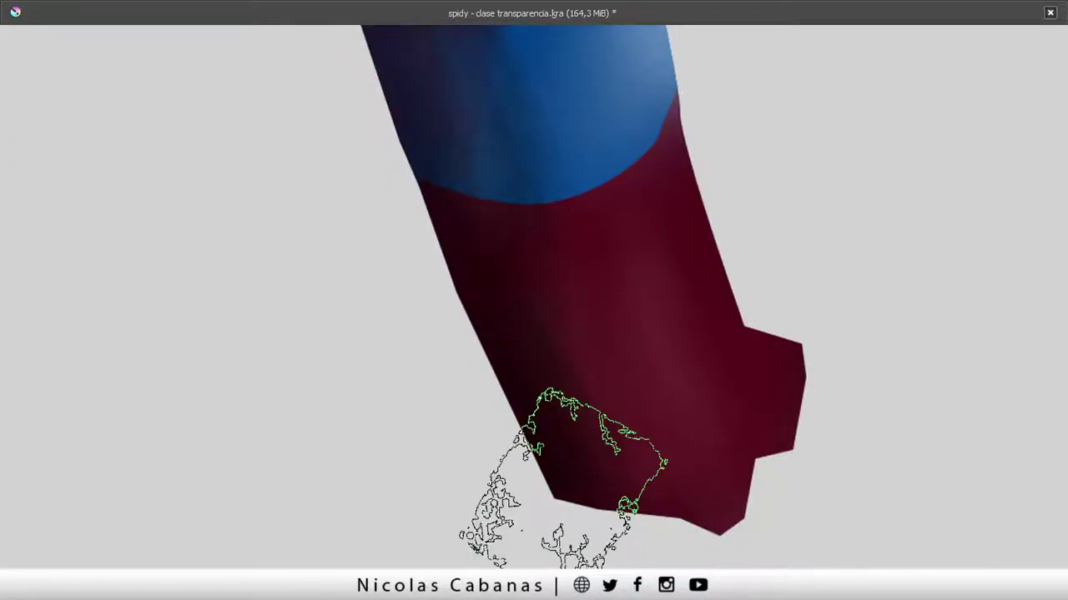
key("ctrl+z")
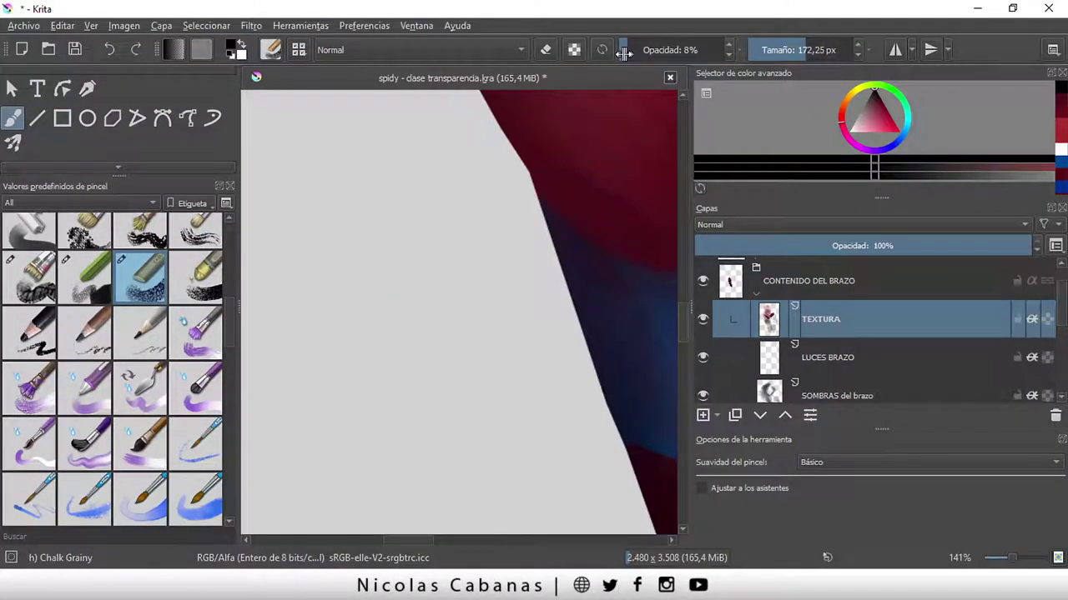
- Lower brush opacity to 2% and undo the last two strokes on the blue band
left_click_drag(624, 53, 621, 55)
left_click(111, 50)
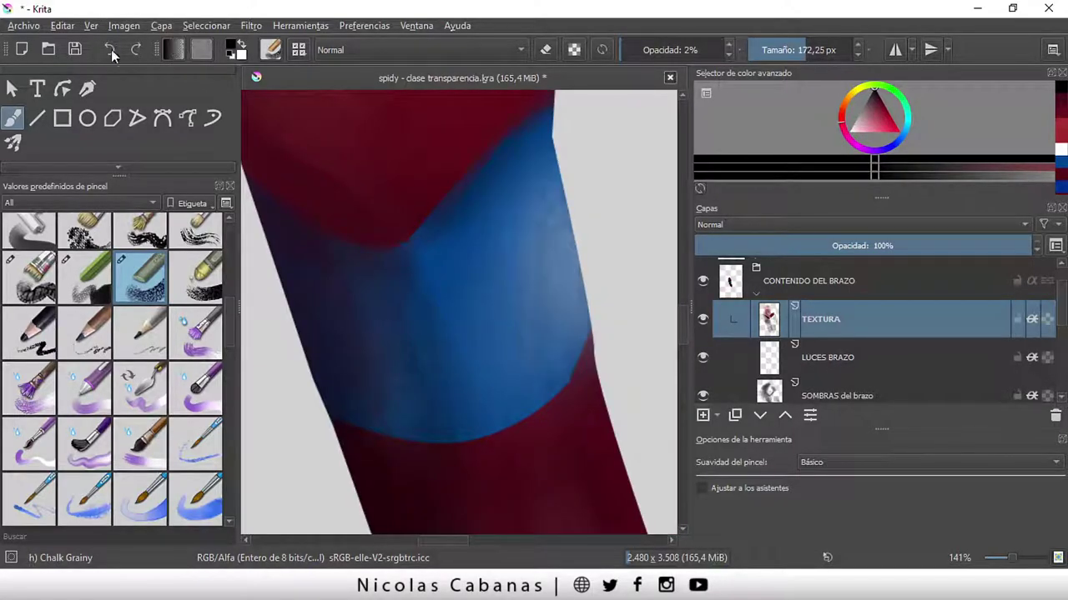
left_click(111, 49)
key("Tab")
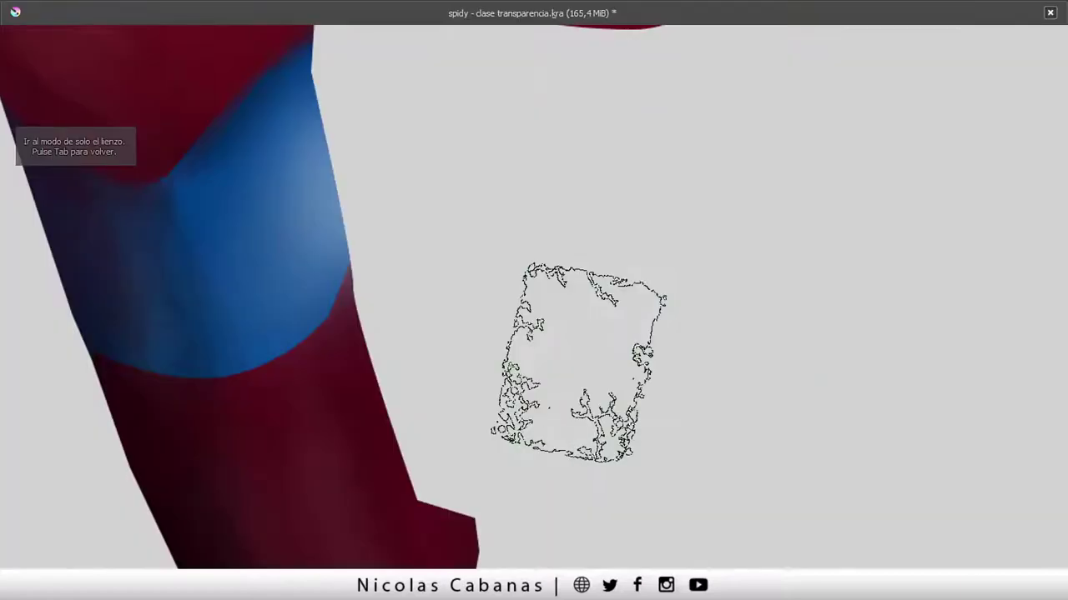
- Rotate, zoom and pan to inspect the blue band, then restore the full workspace
key("4")
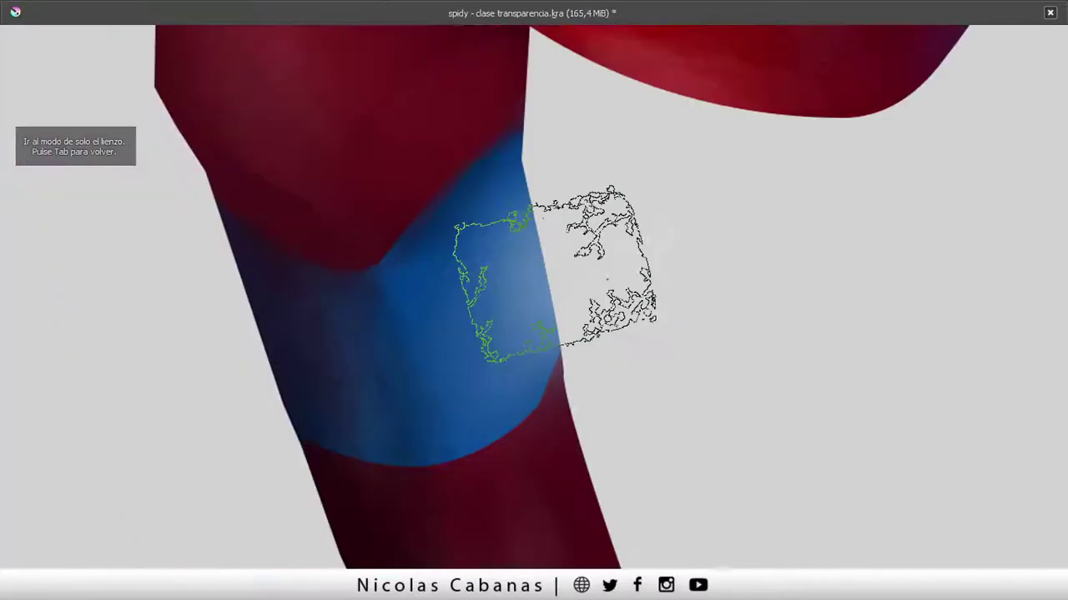
key("5")
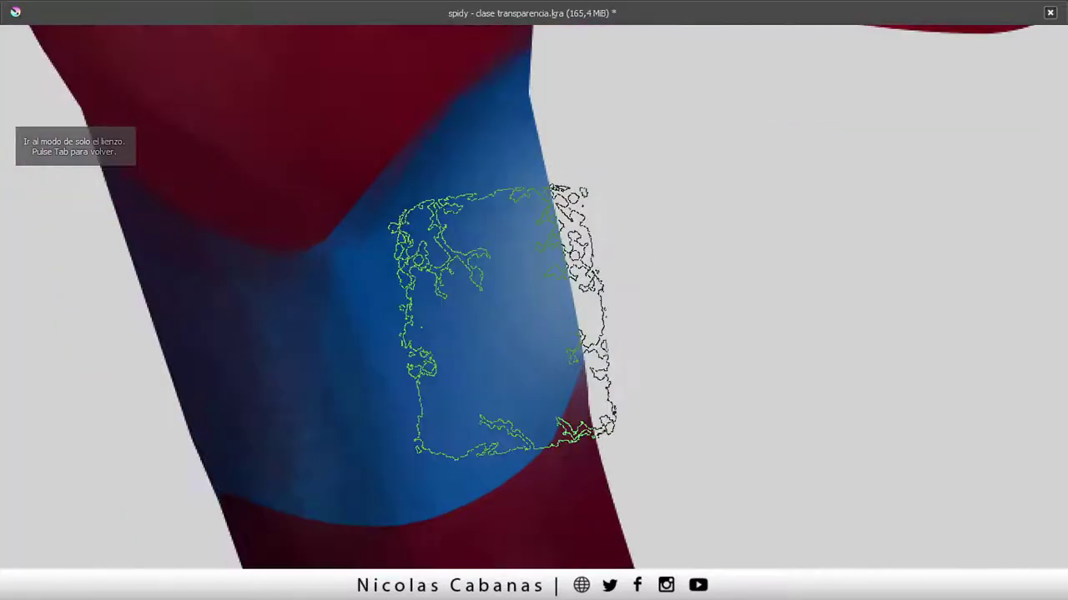
key("plus")
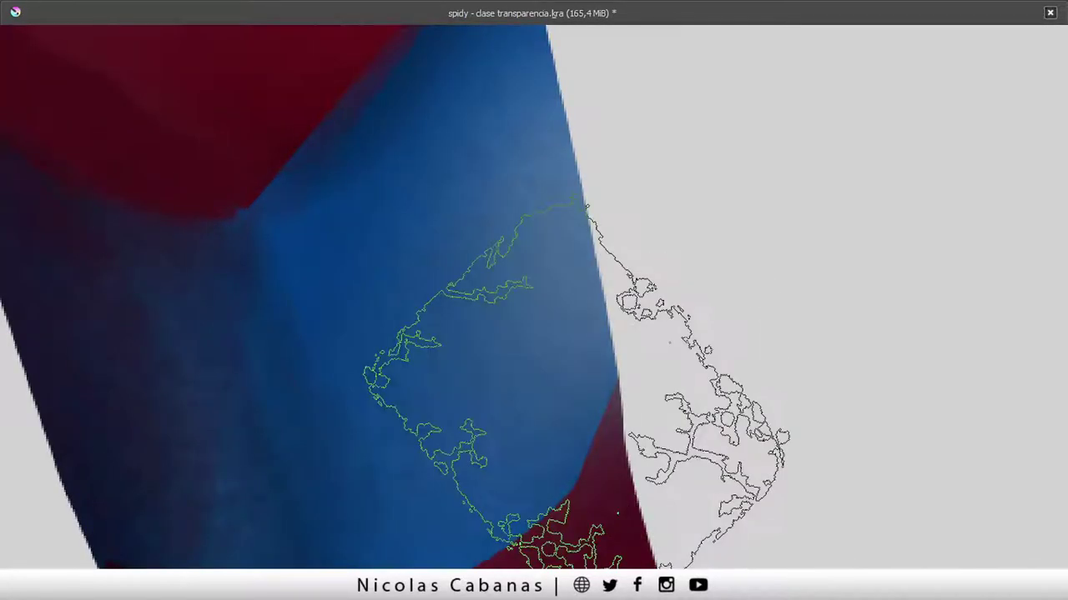
key("minus")
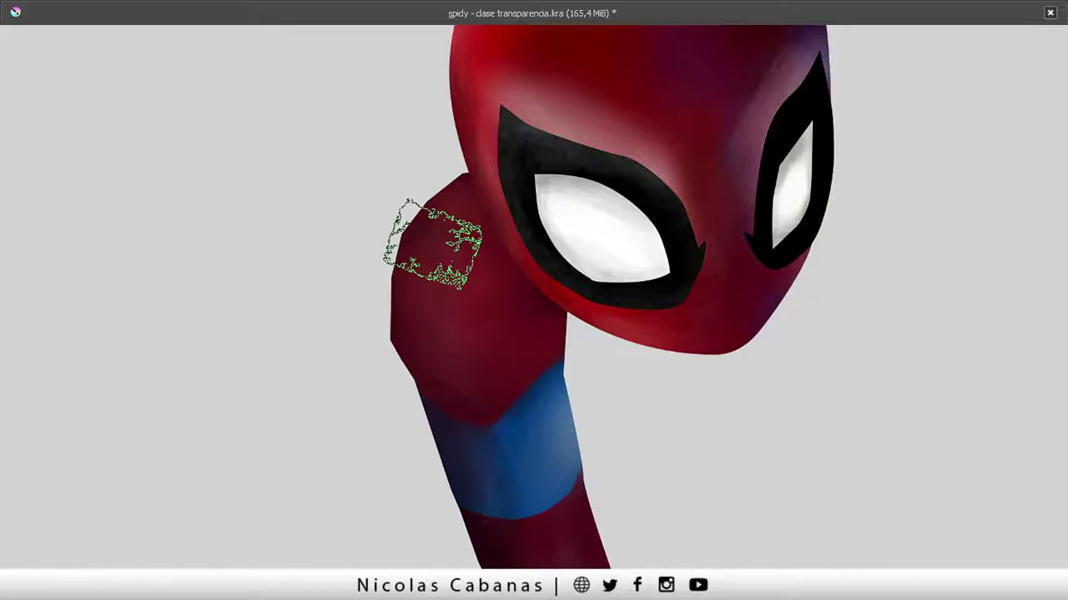
left_click_drag(524, 393, 451, 290)
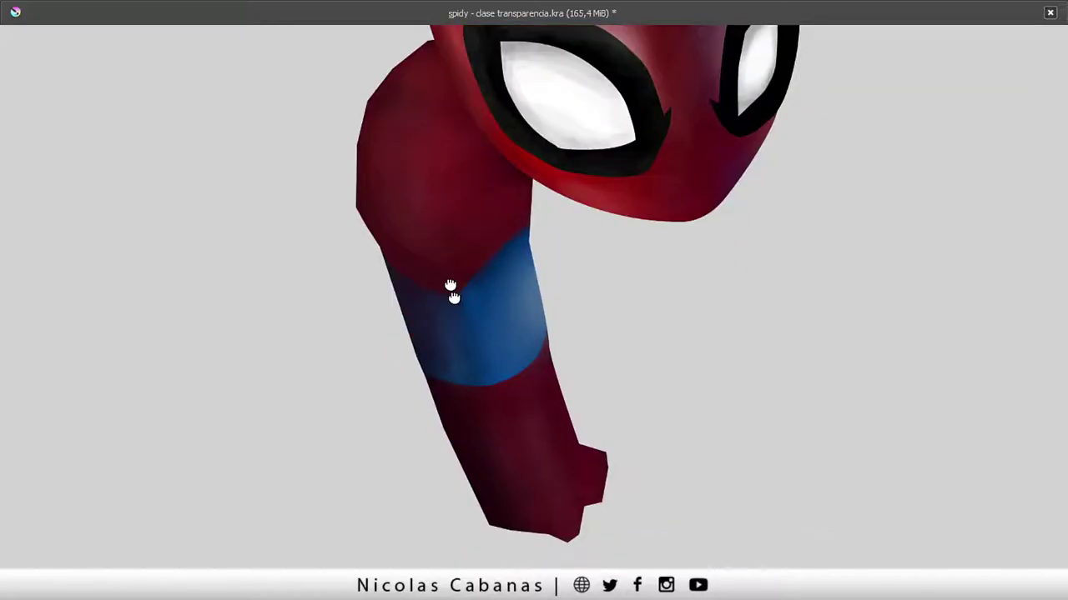
scroll(450, 292, "down", 1)
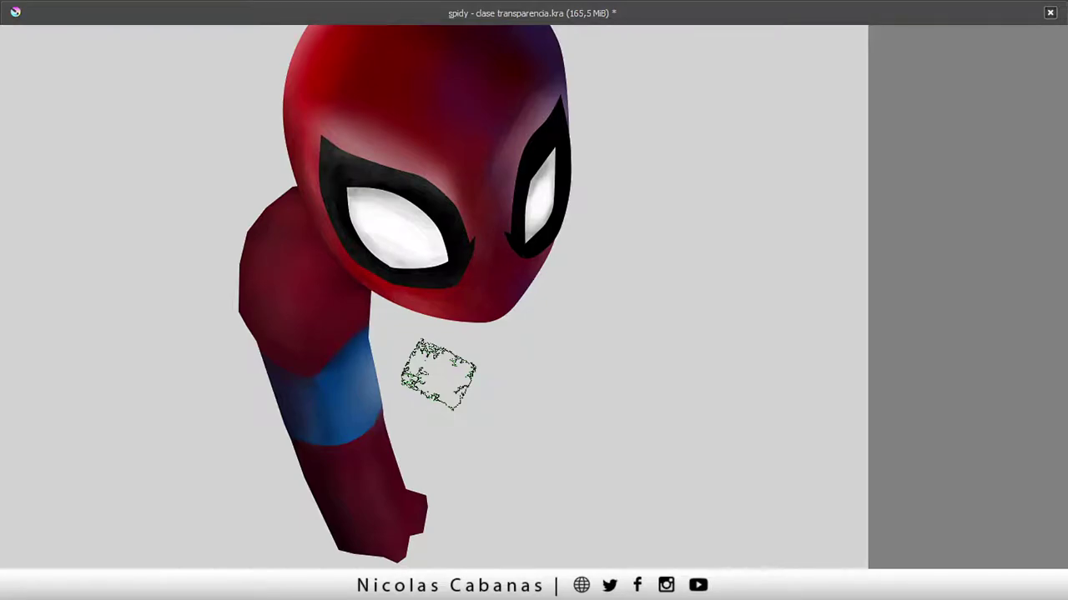
key("Tab")
key("Tab")
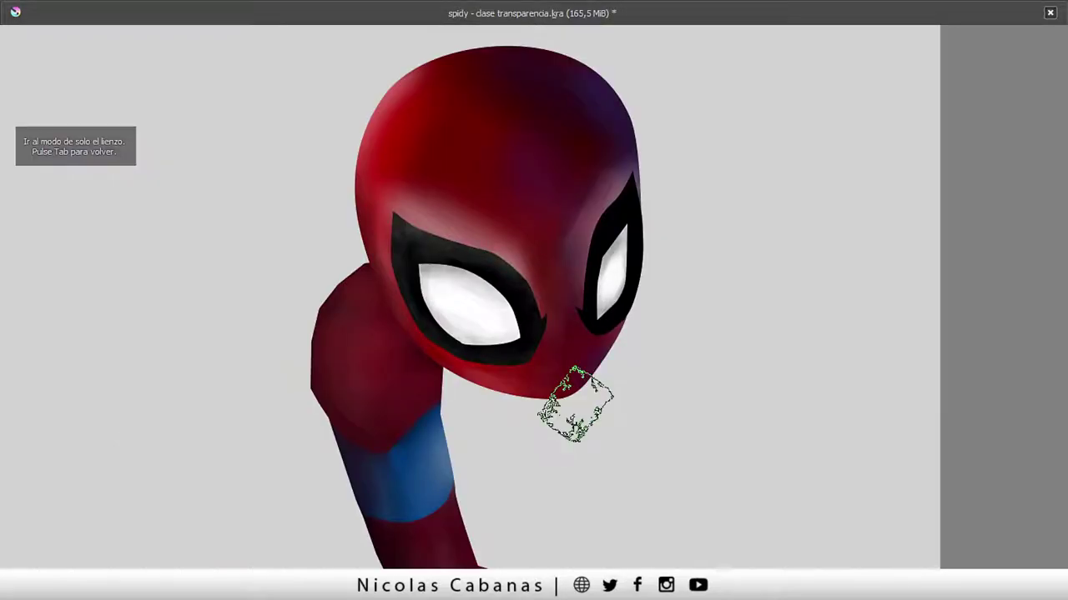
key("Tab")
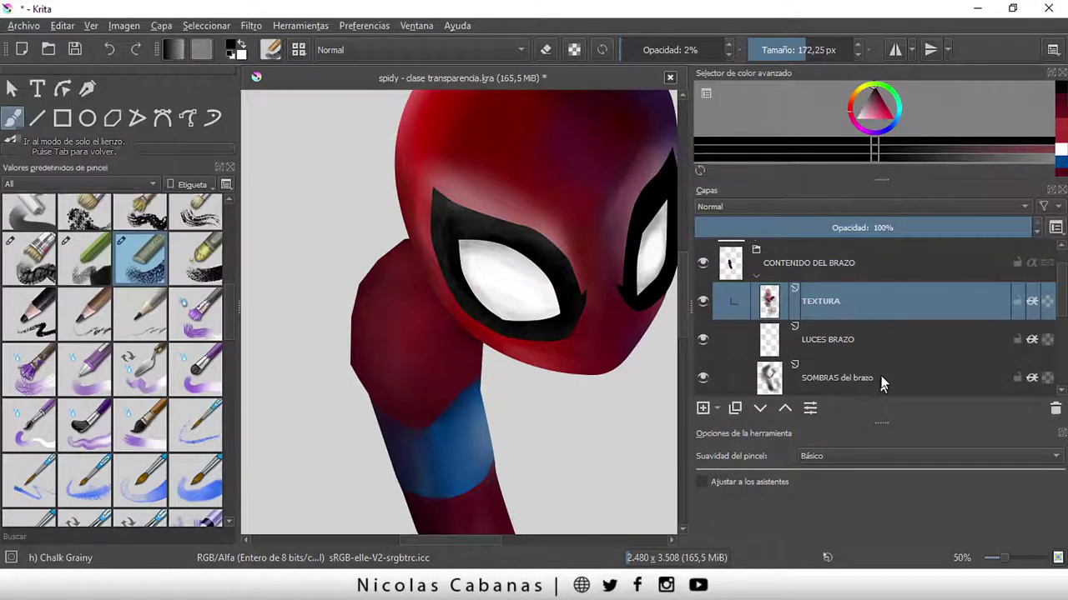
- Zoom out, shrink the colour selector and enlarge the Layers docker to reveal guante and hombro
key("minus")
key("minus")
left_click_drag(879, 165, 878, 142)
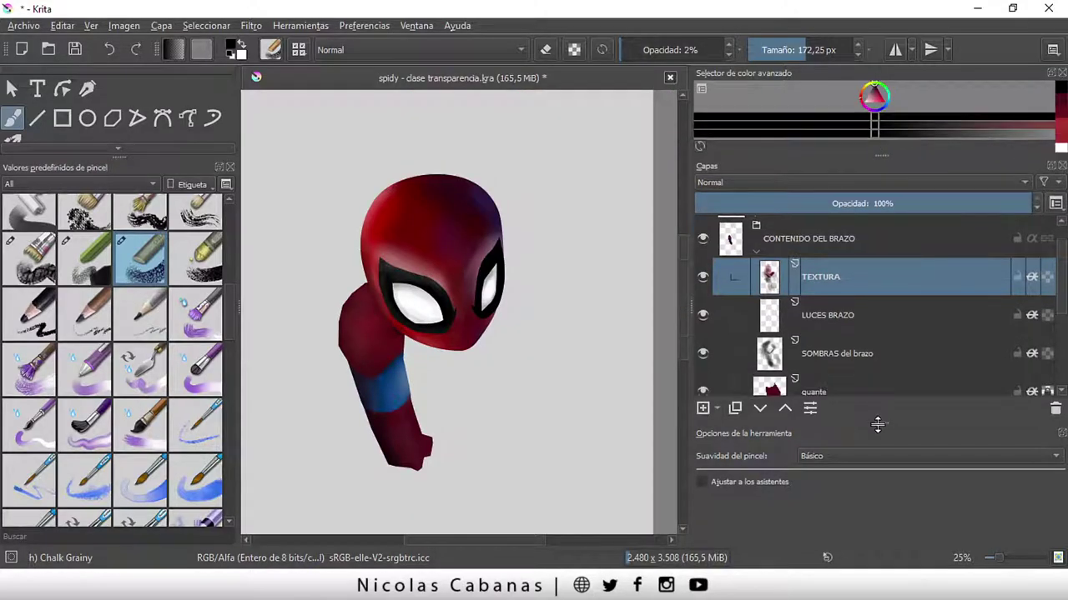
left_click_drag(878, 425, 882, 477)
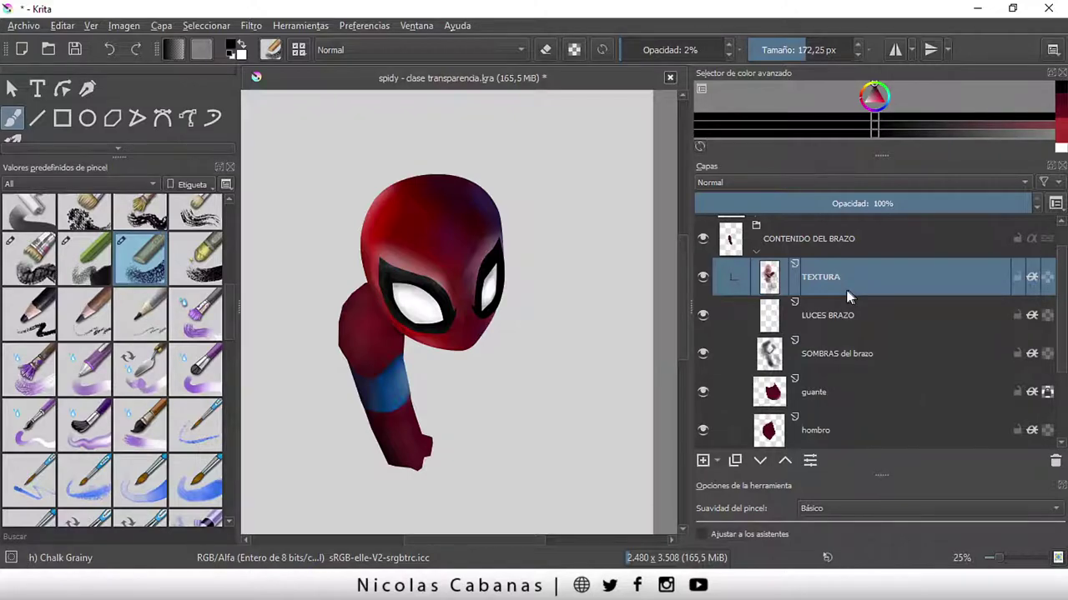
- Toggle the CONTENIDO DEL BRAZO group, make TEXTURA active and narrow the brush presets panel
left_click(802, 237)
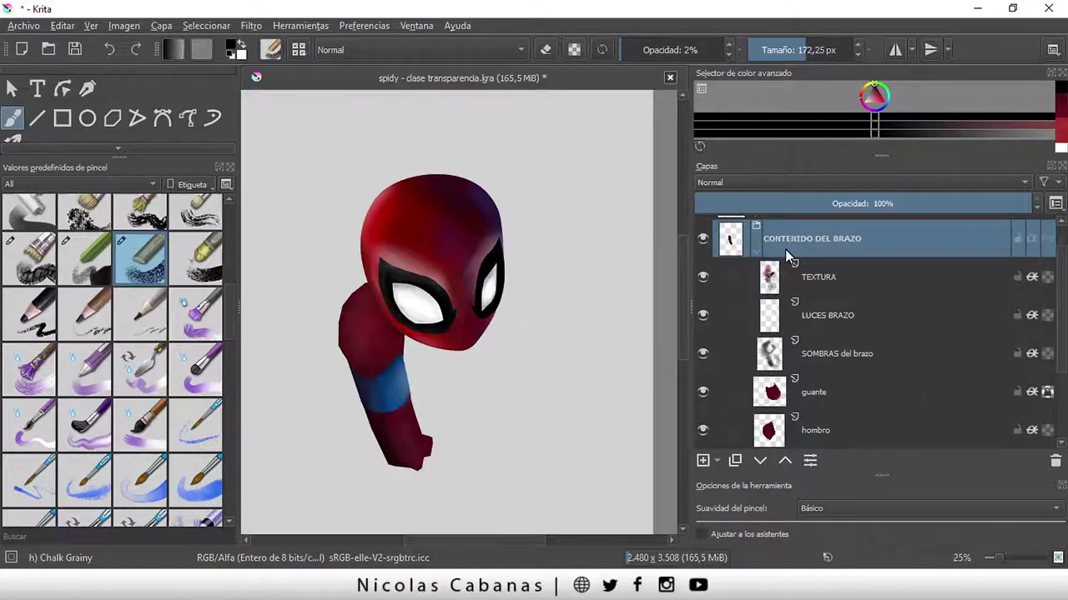
left_click(703, 239)
left_click(703, 239)
left_click(835, 274)
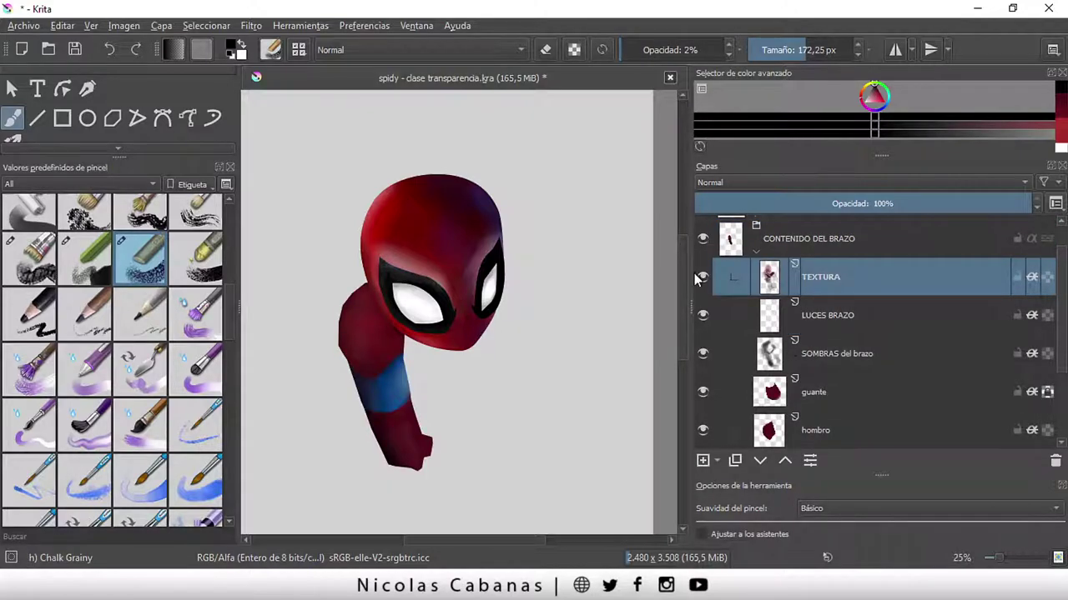
scroll(319, 456, "up", 2)
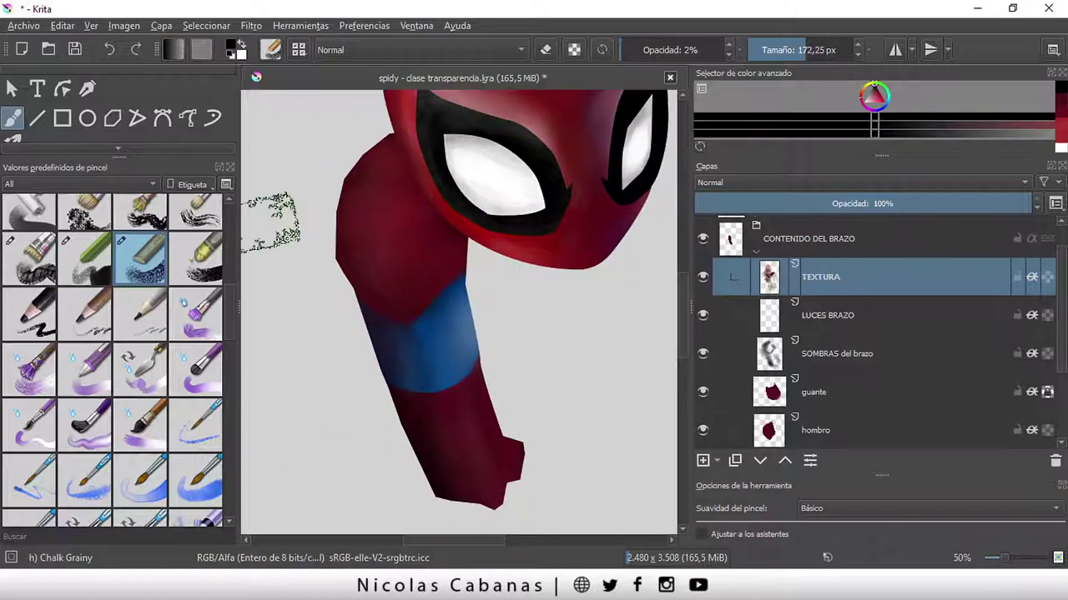
left_click_drag(239, 286, 173, 287)
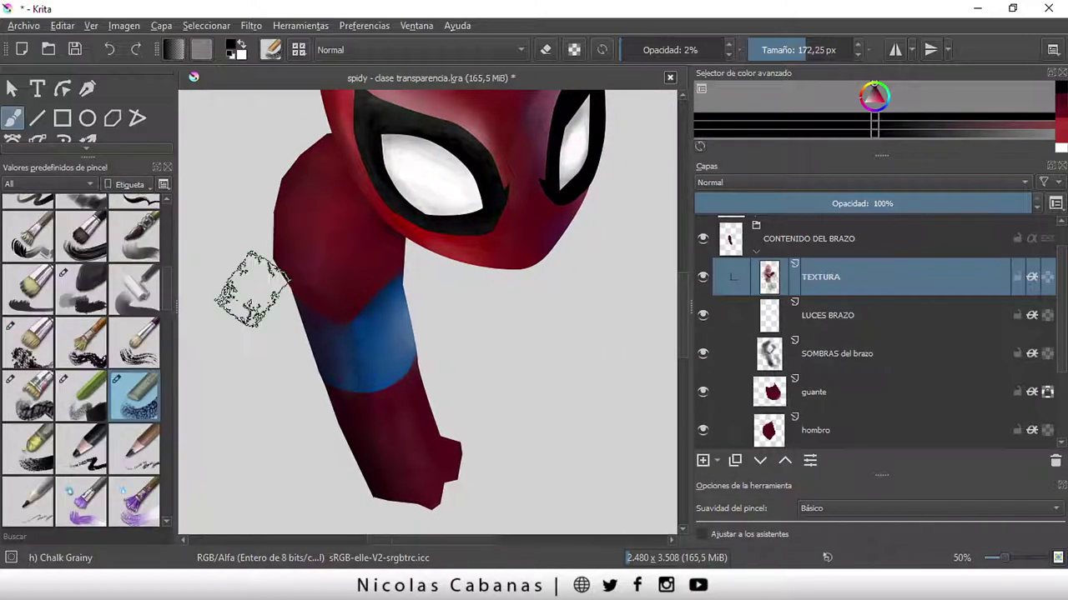
- Hide TEXTURA, LUCES BRAZO, SOMBRAS del brazo, guante, hombro and BRAZO layers
left_click(702, 279)
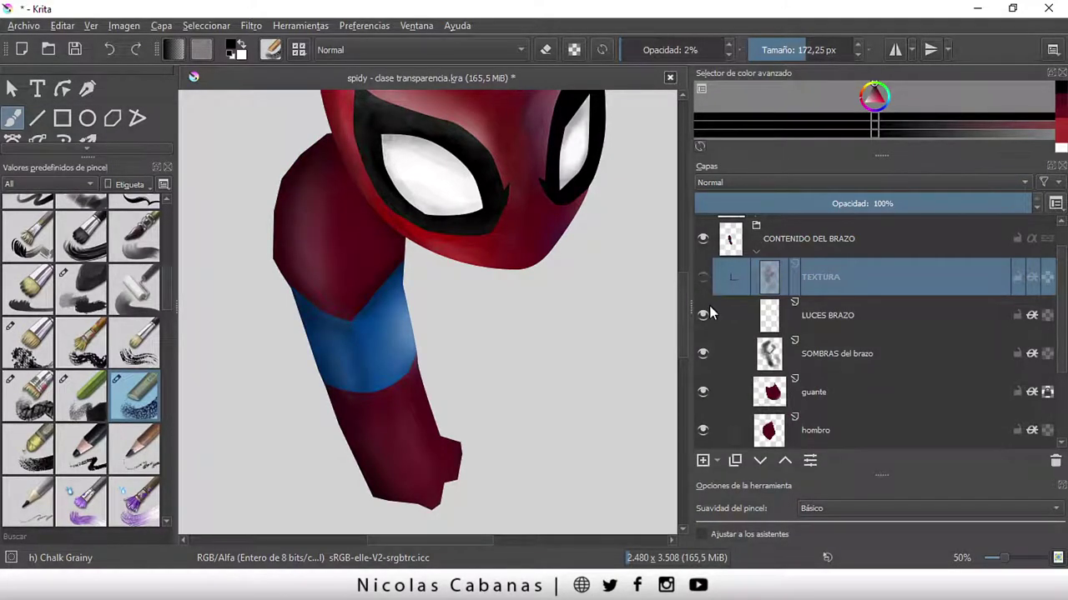
left_click(705, 314)
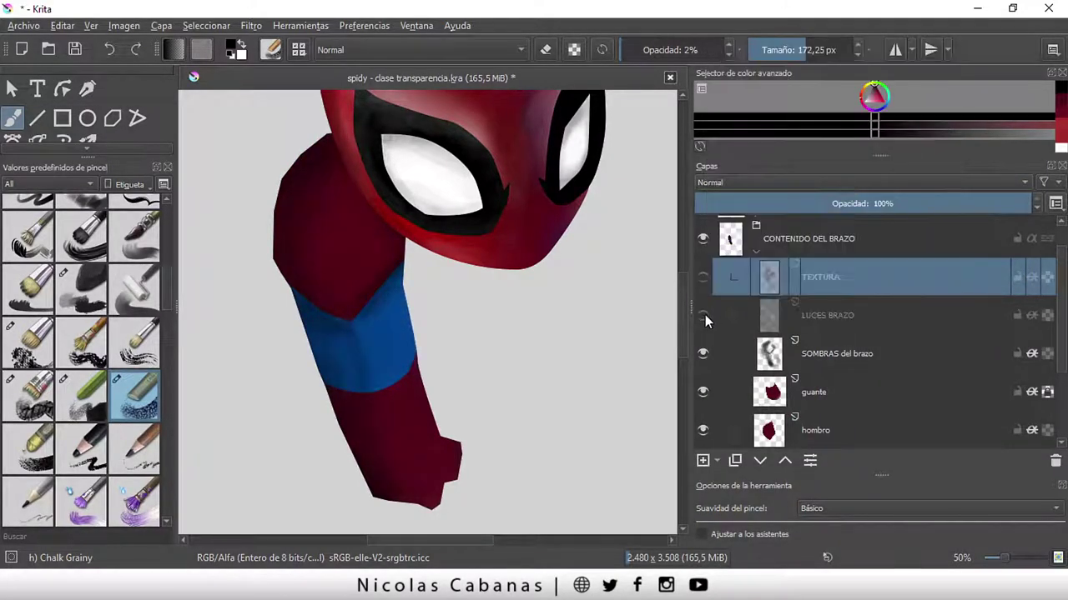
left_click(702, 353)
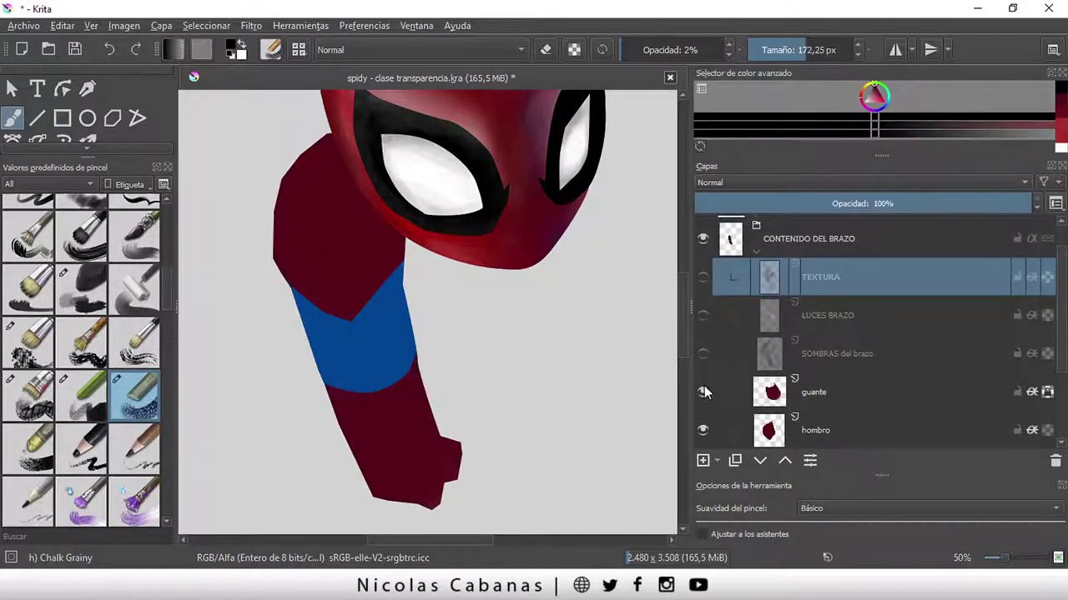
left_click(703, 387)
scroll(703, 387, "down", 2)
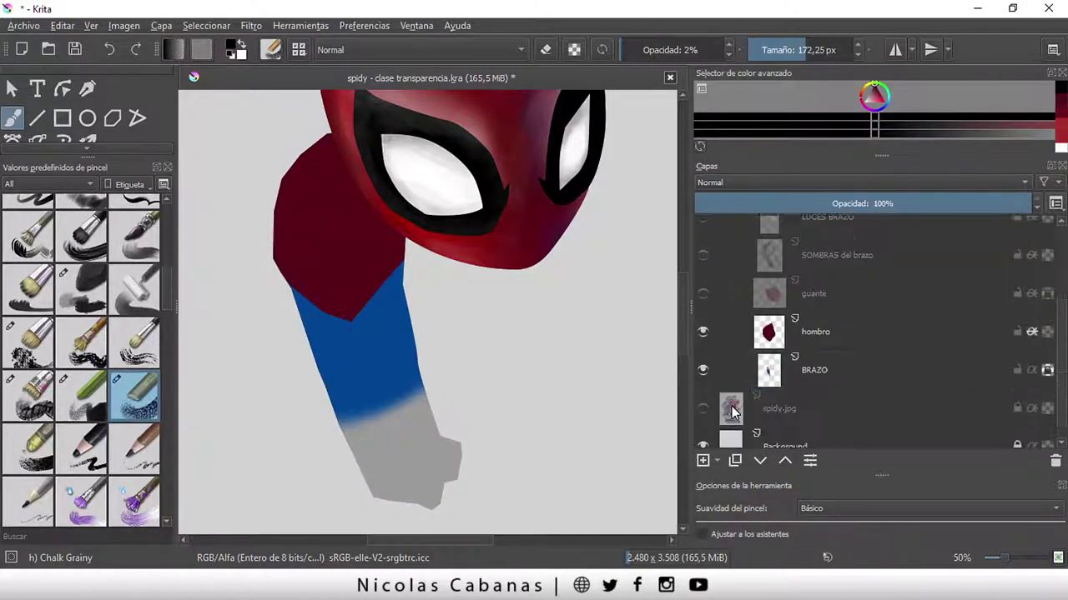
left_click(703, 332)
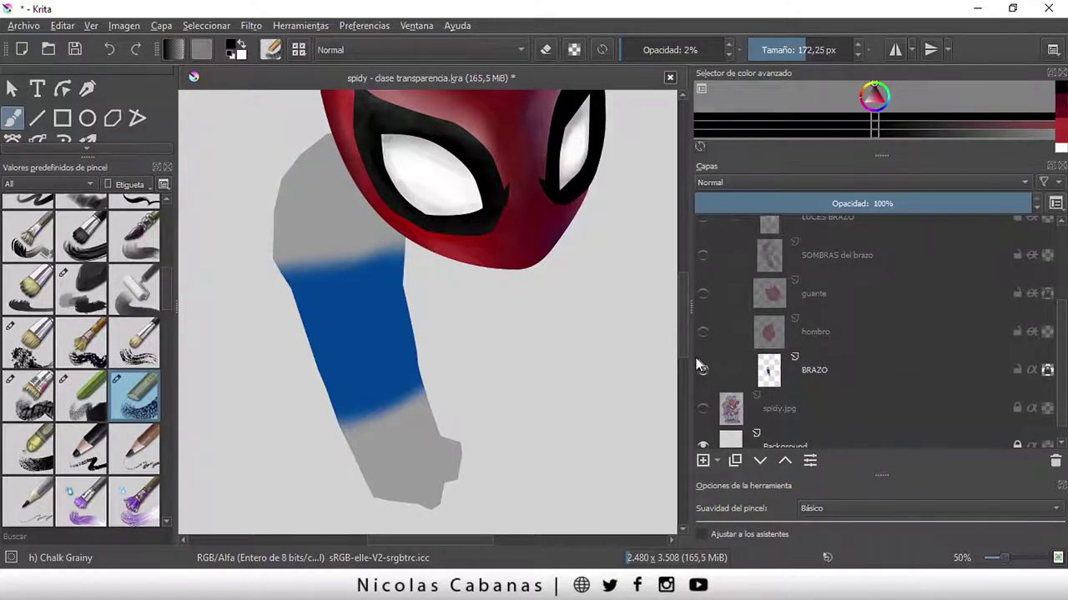
left_click(704, 370)
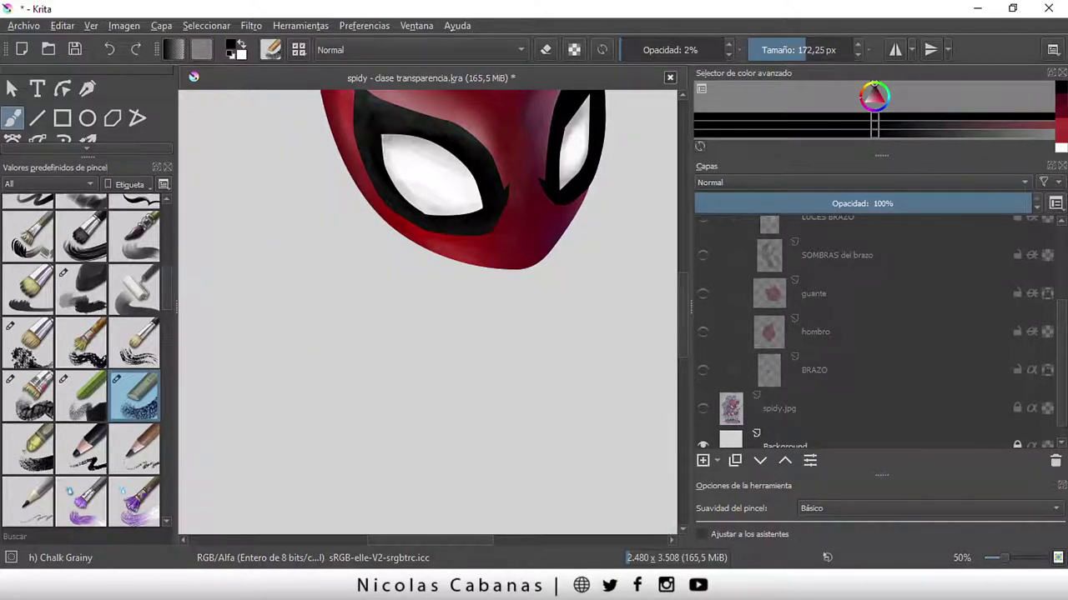
- Show the BRAZO, hombro and guante layers again
left_click(702, 371)
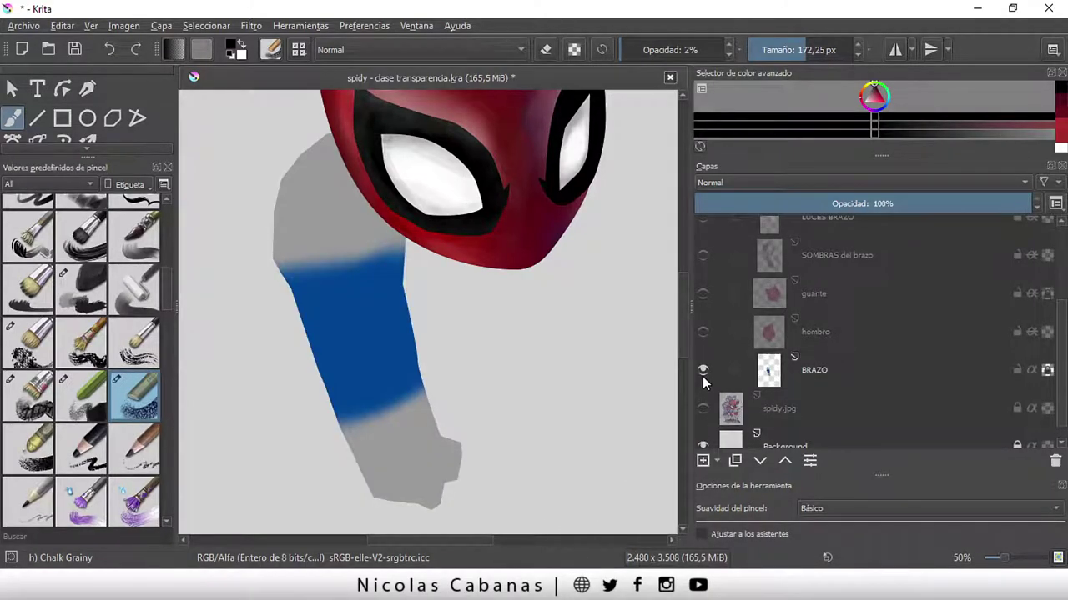
left_click(702, 332)
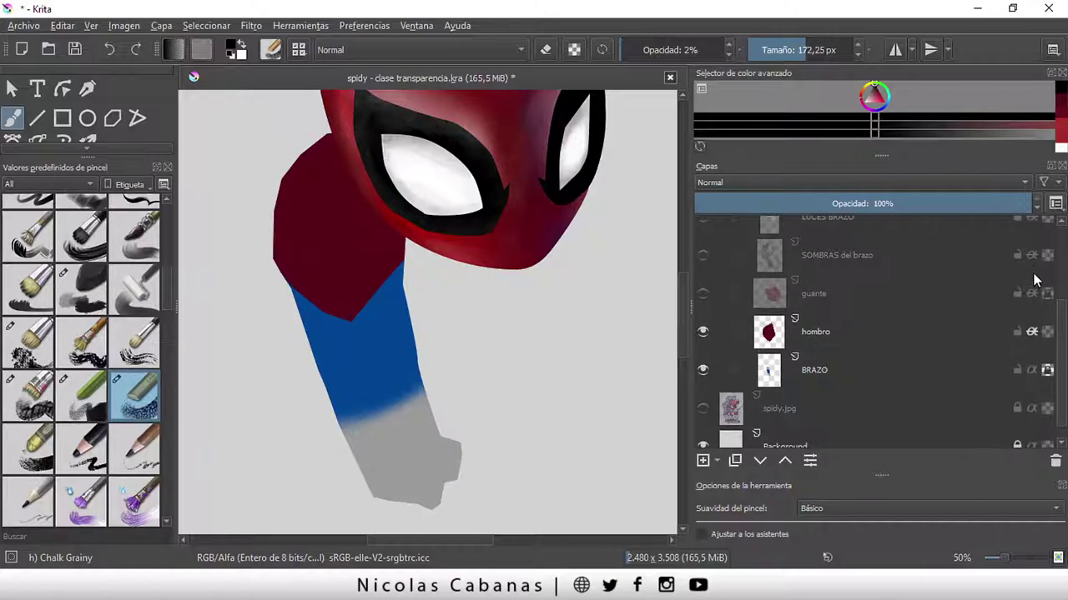
left_click(703, 293)
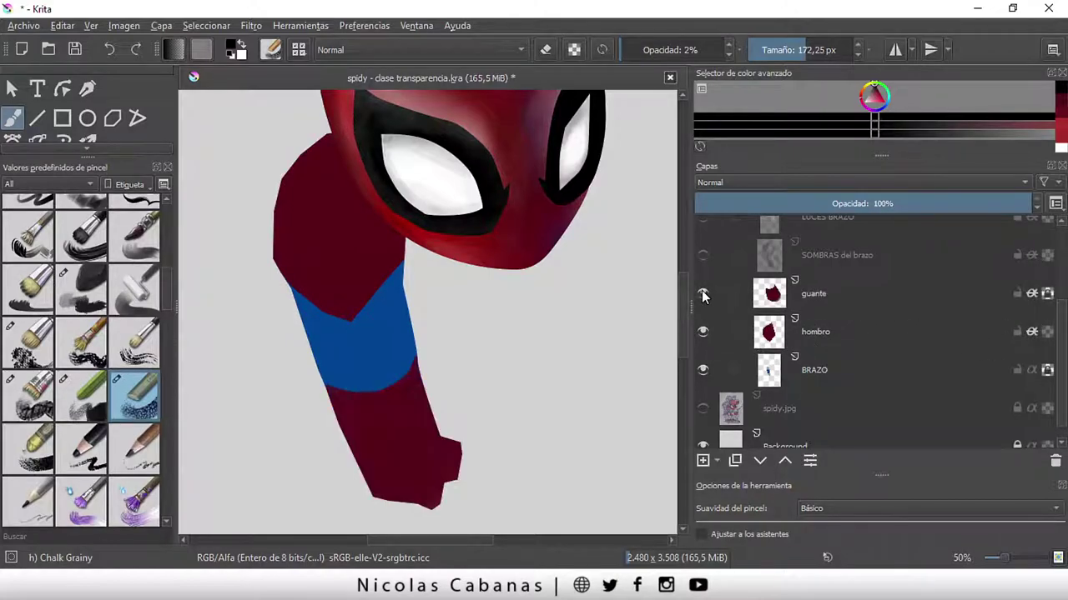
- Expand the toolbox to show every tool and widen it alongside the brush presets panel
scroll(724, 334, "up", 2)
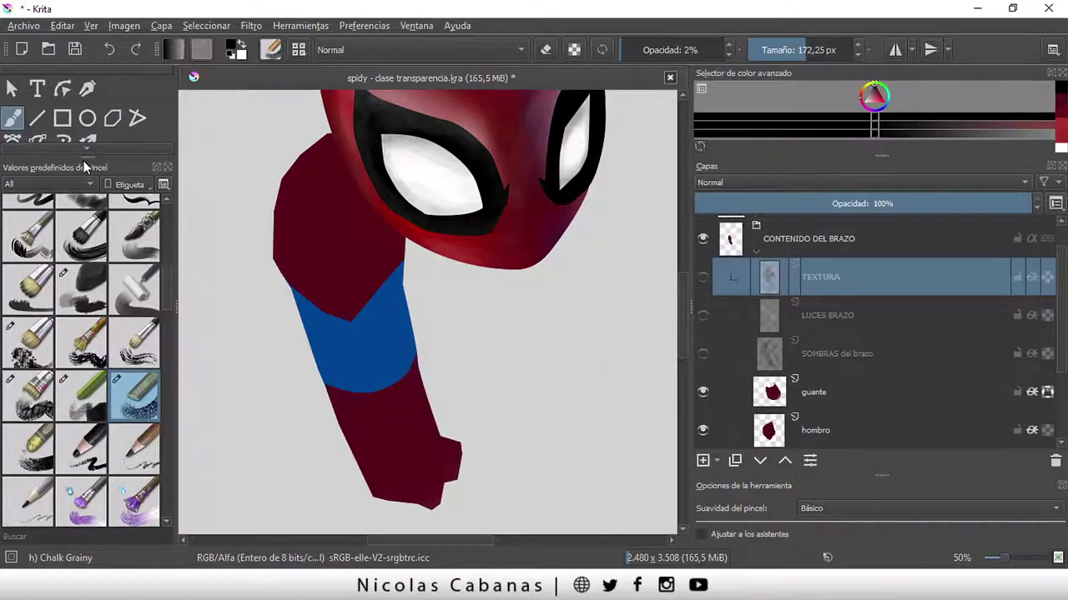
left_click_drag(82, 154, 84, 366)
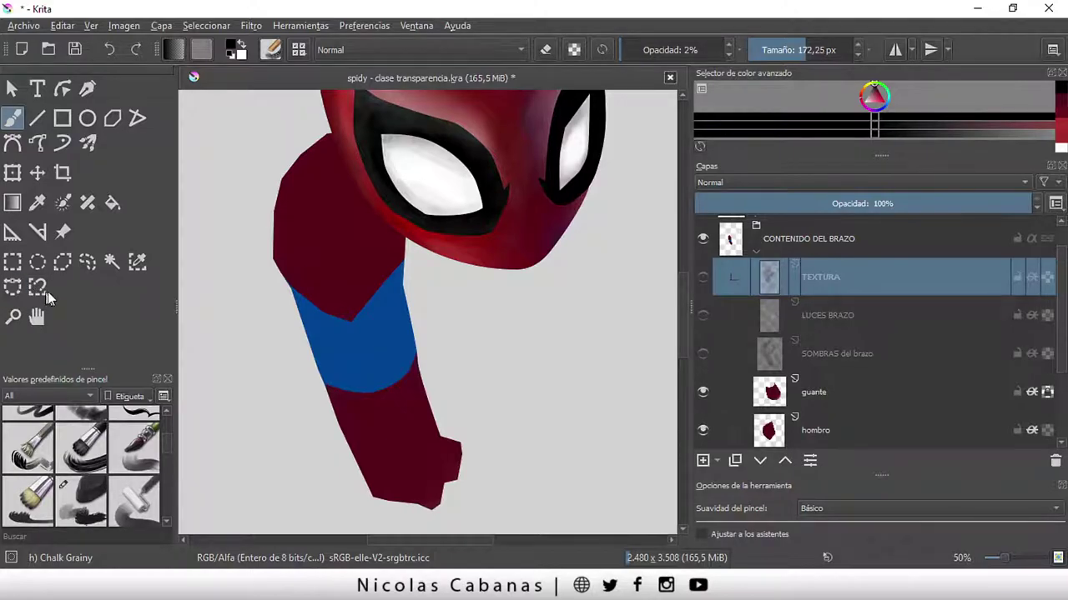
left_click_drag(178, 303, 209, 295)
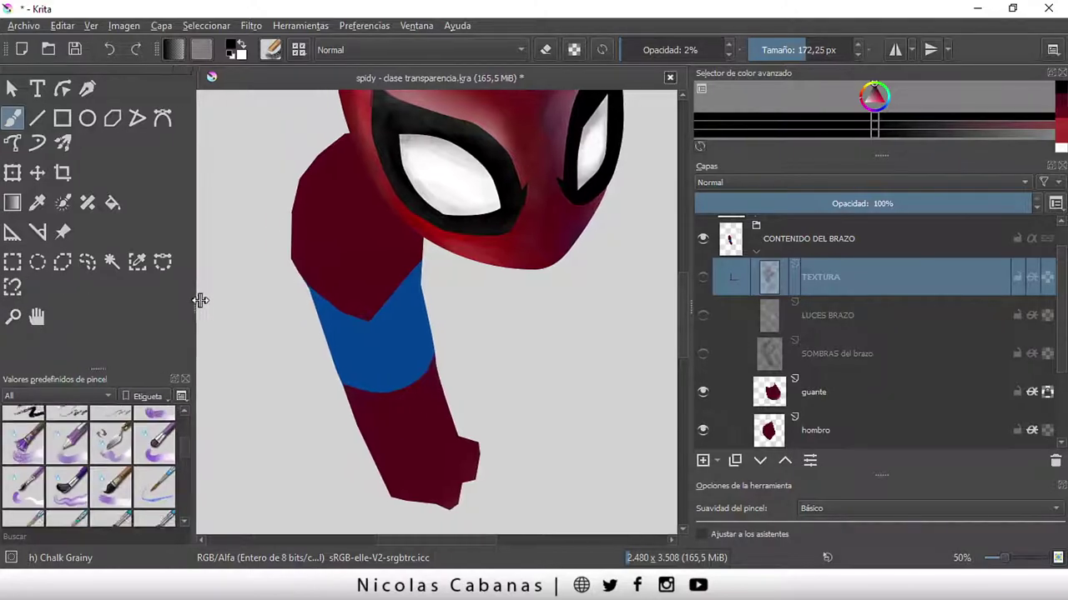
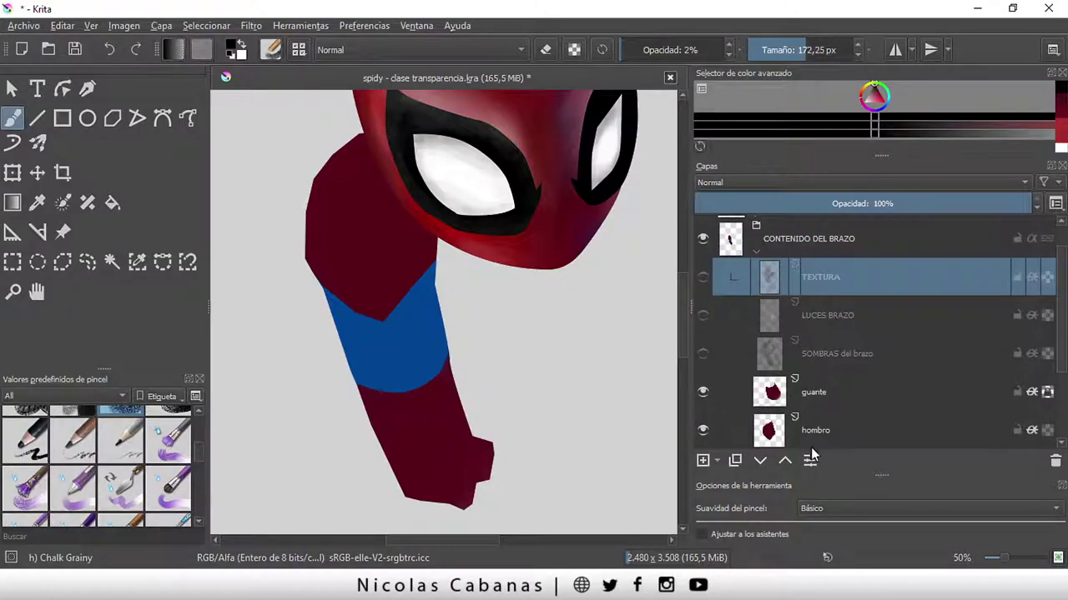
- Hide the guante and hombro layers and make BRAZO the active layer
scroll(848, 411, "down", 2)
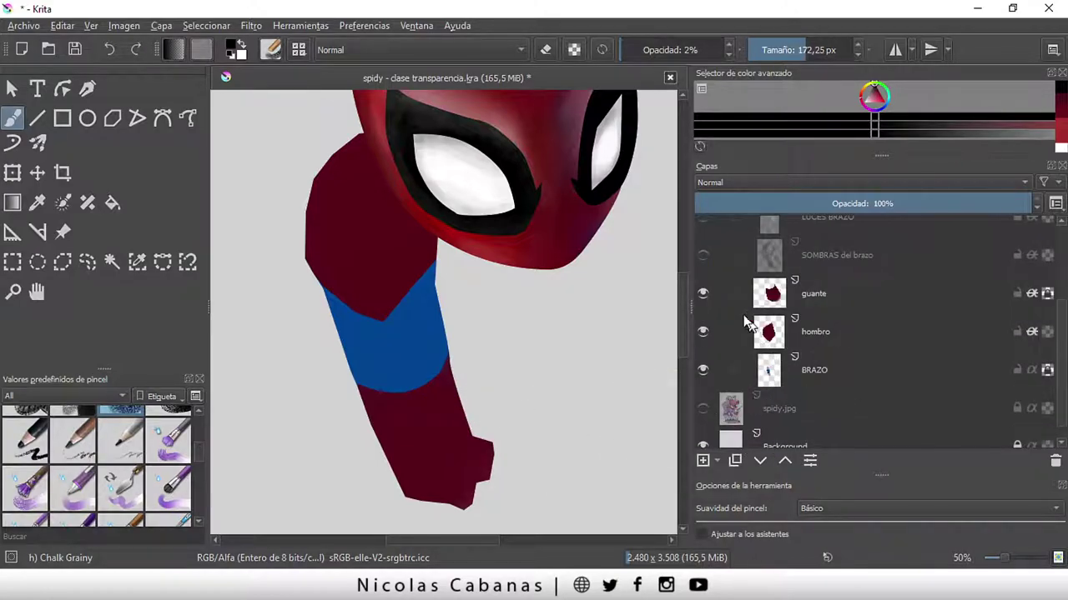
left_click(703, 294)
left_click(703, 332)
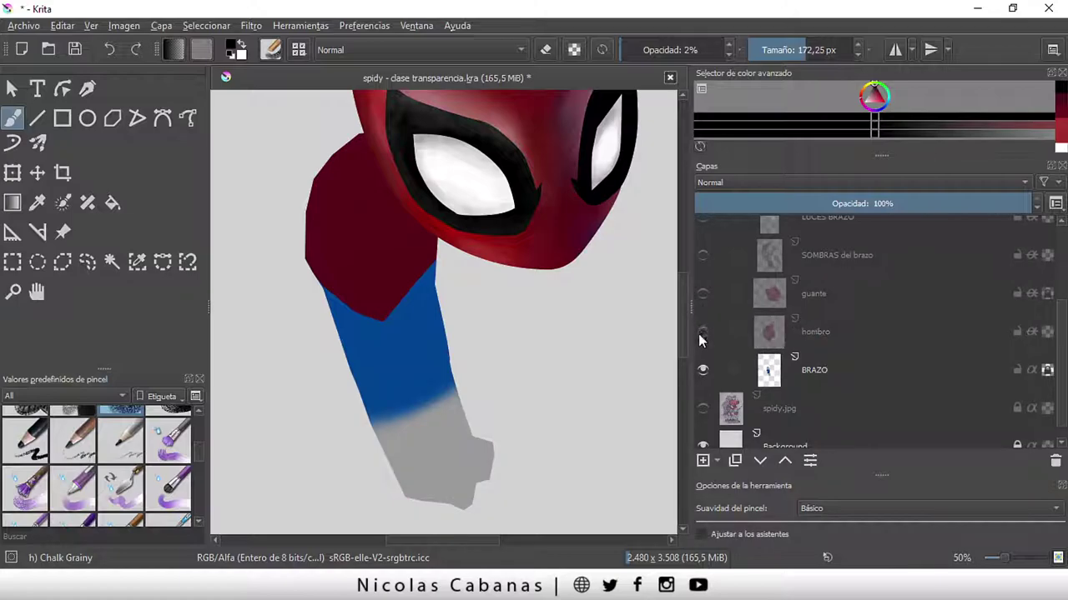
left_click(859, 380)
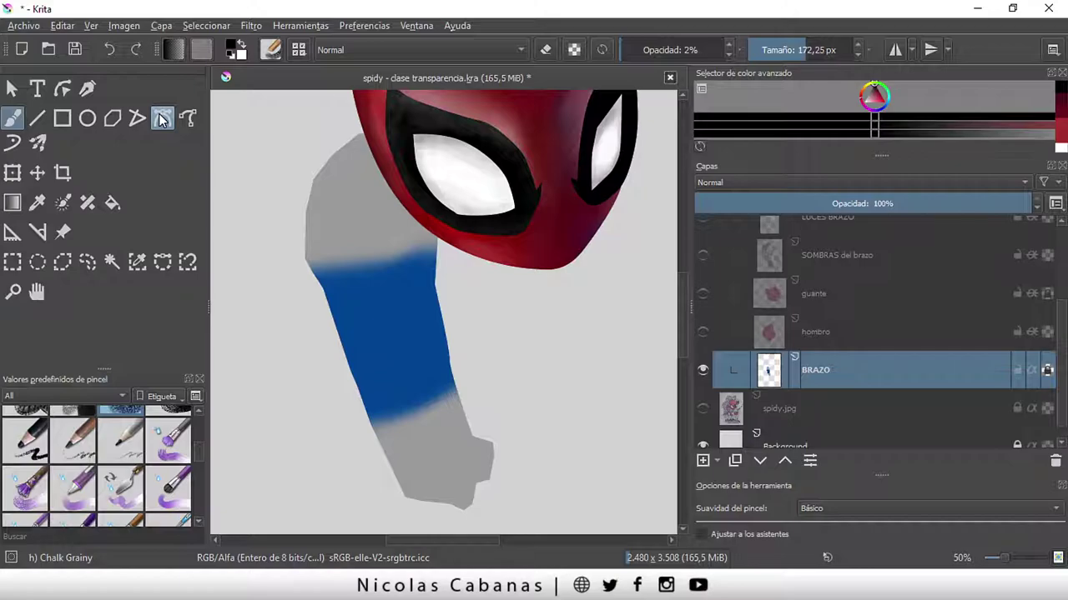
- Trace a curved path selection around the arm, then clear the selection
left_click(162, 262)
left_click(342, 138)
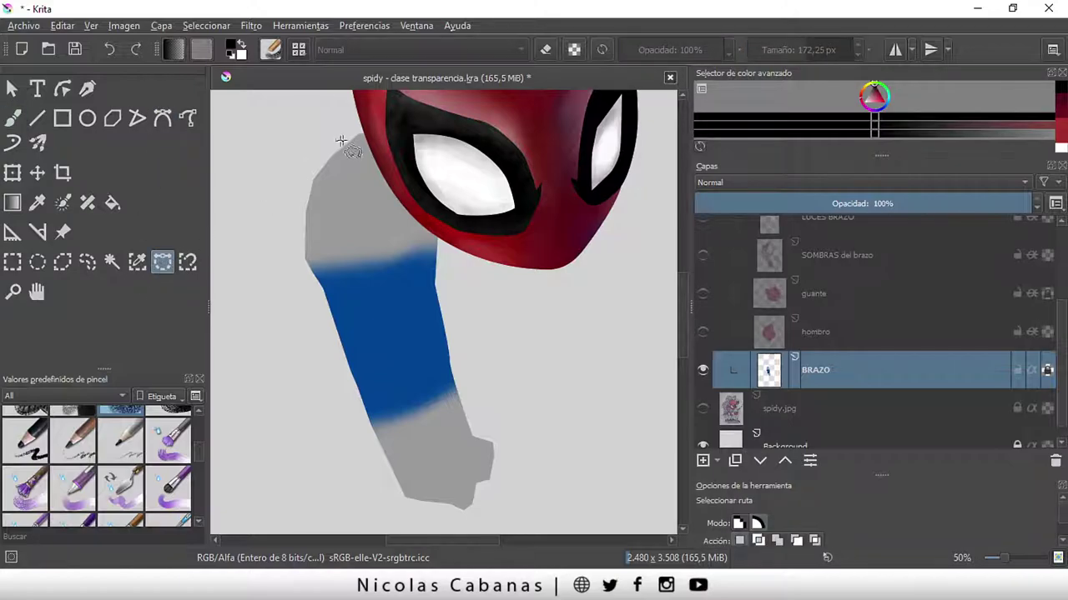
left_click_drag(339, 357, 350, 401)
left_click(559, 525)
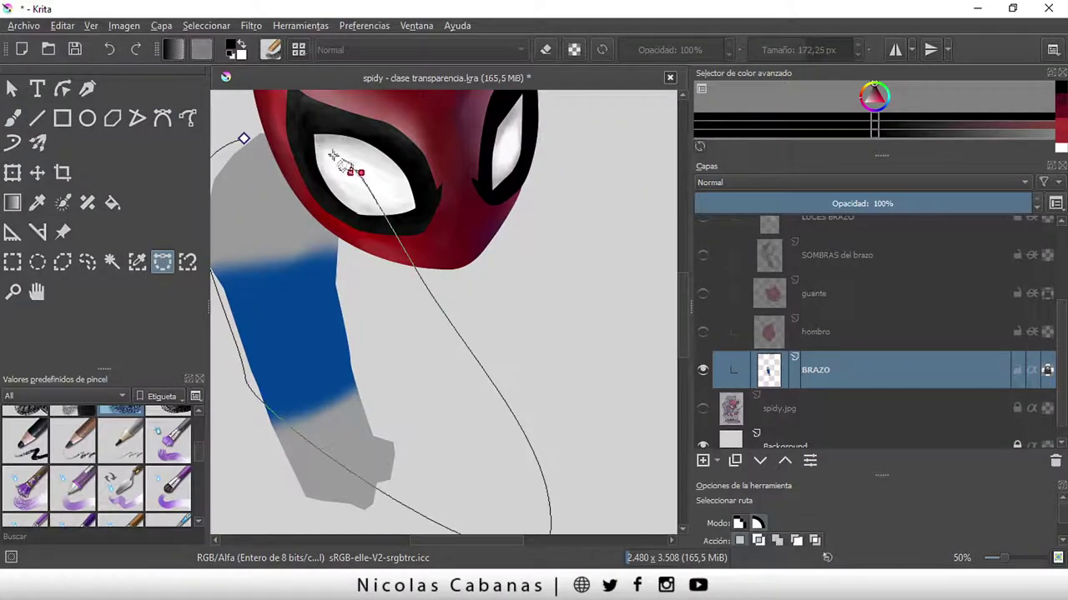
left_click(266, 171)
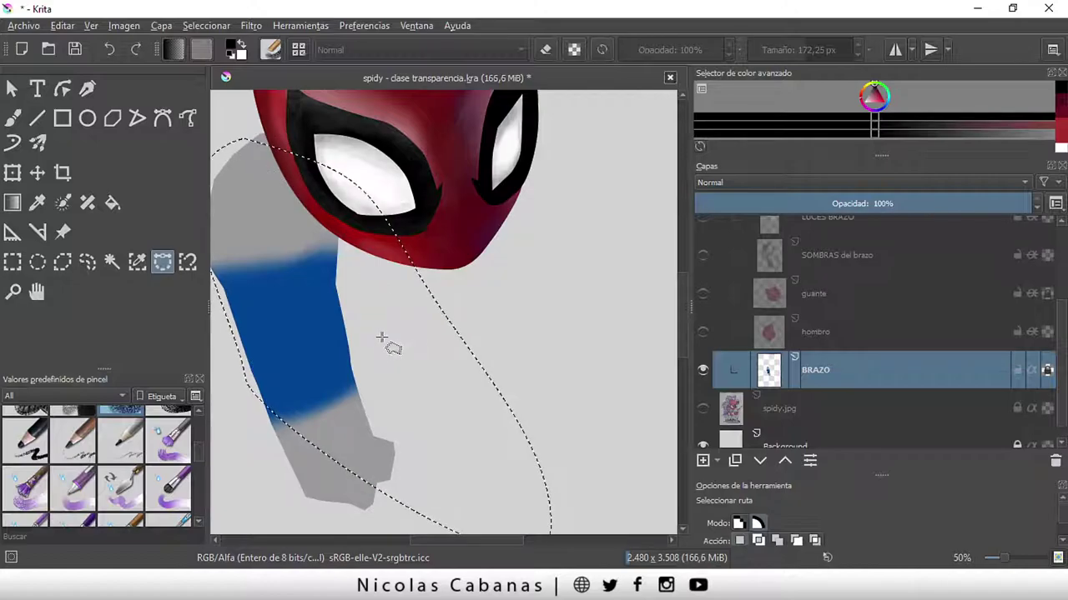
left_click_drag(388, 342, 483, 314)
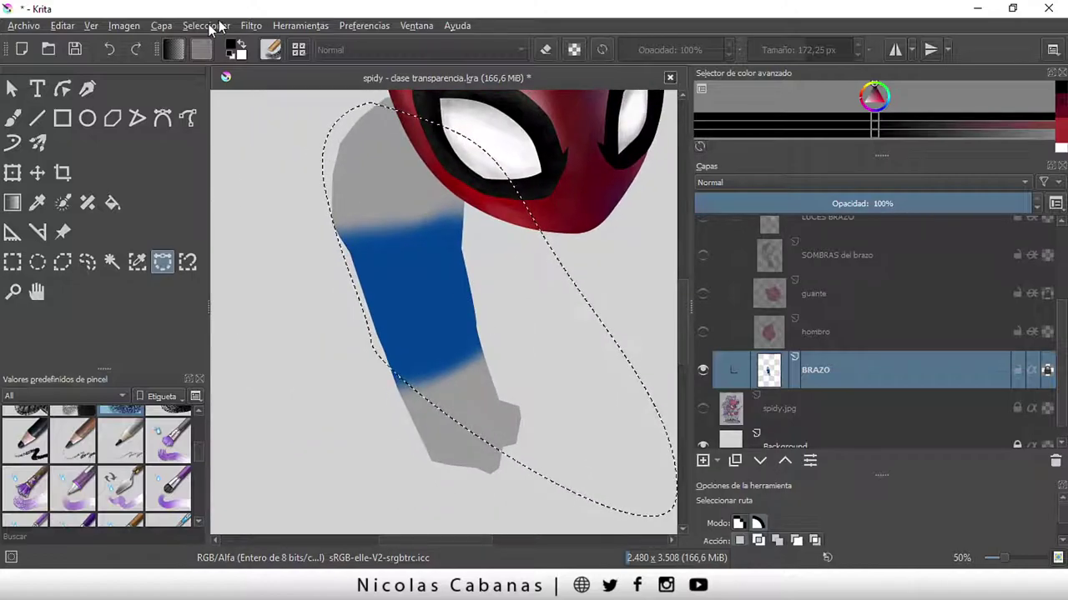
left_click(206, 25)
left_click(216, 59)
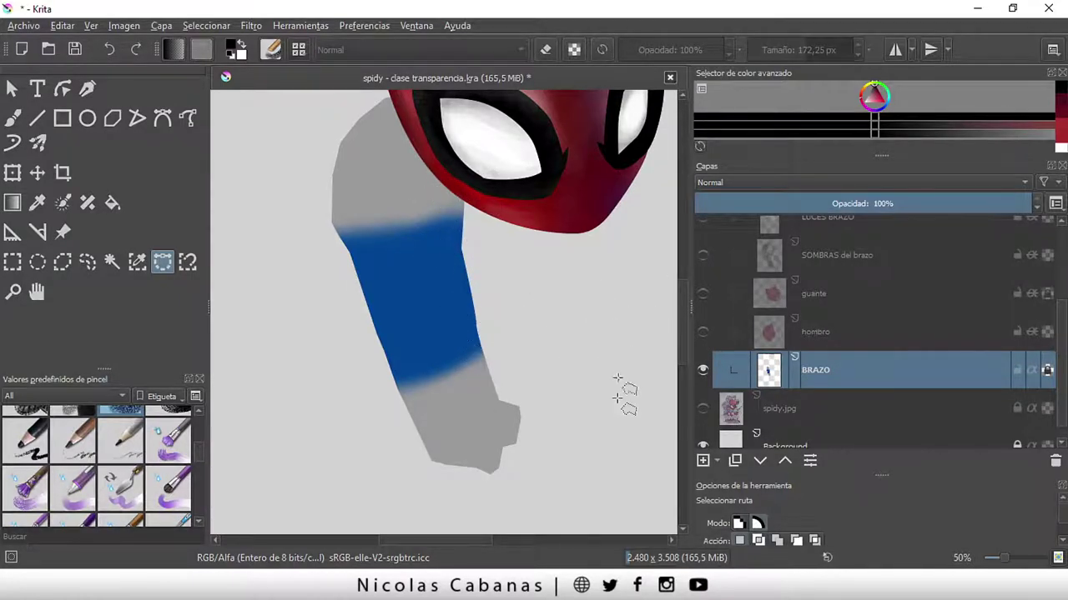
- Show the hombro layer and toggle its Inherit Alpha clipping to the arm
left_click(702, 332)
left_click(901, 342)
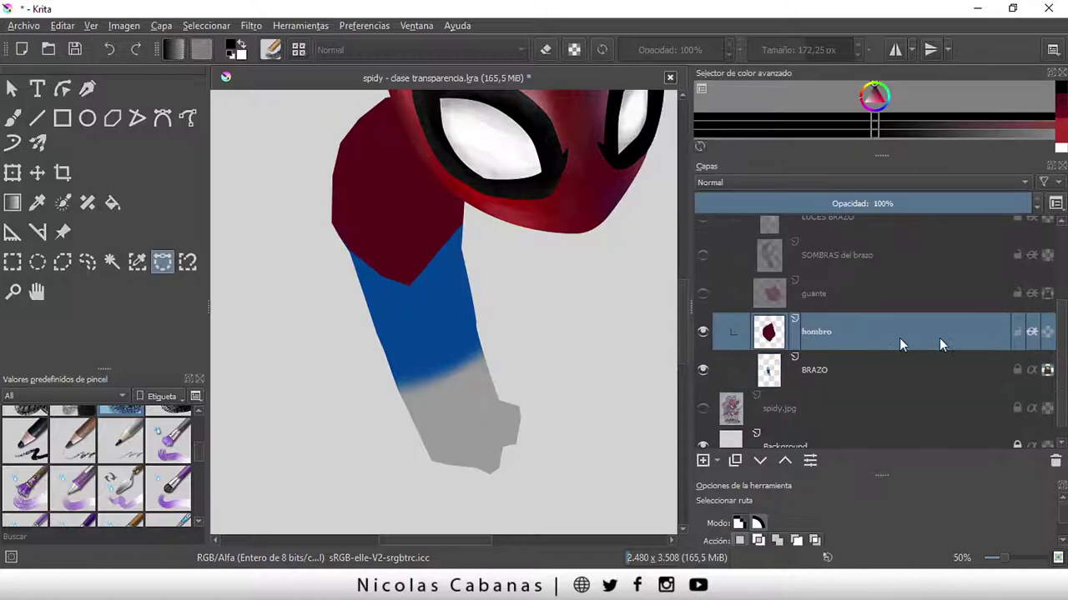
left_click(1033, 334)
left_click(1034, 333)
left_click(1036, 333)
left_click(1039, 334)
left_click(1038, 333)
left_click(1039, 334)
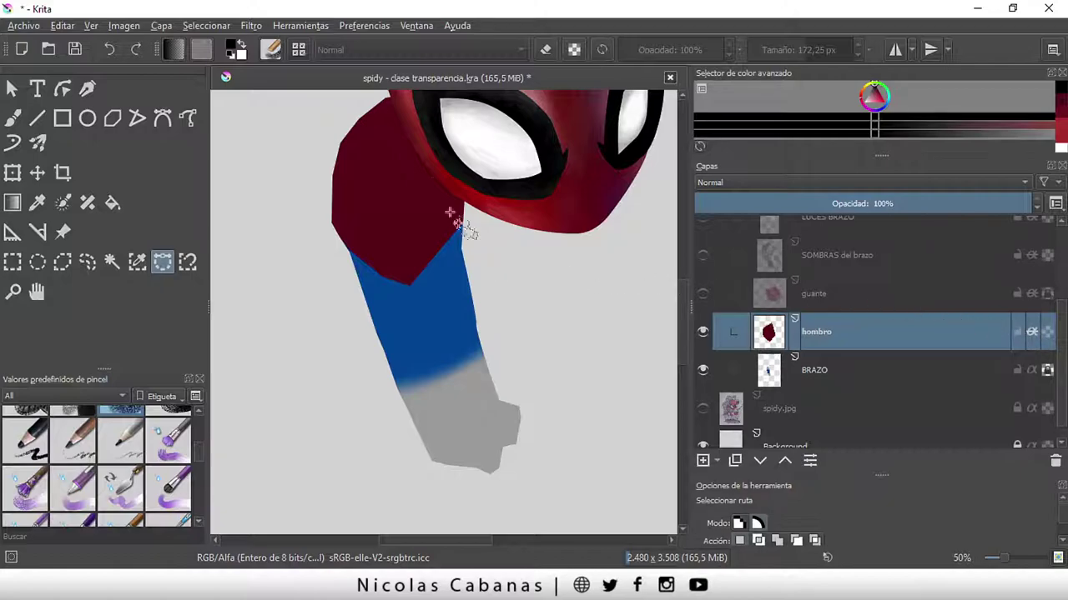
- Show the guante layer, draw a curved selection around the lower arm, then clear it
left_click(703, 293)
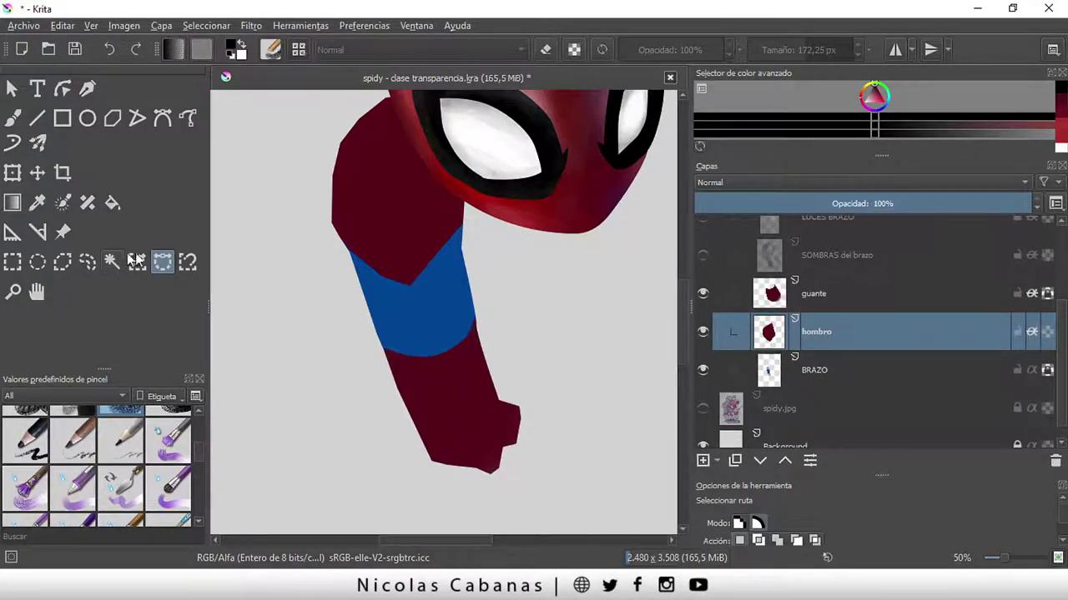
left_click_drag(384, 347, 489, 347)
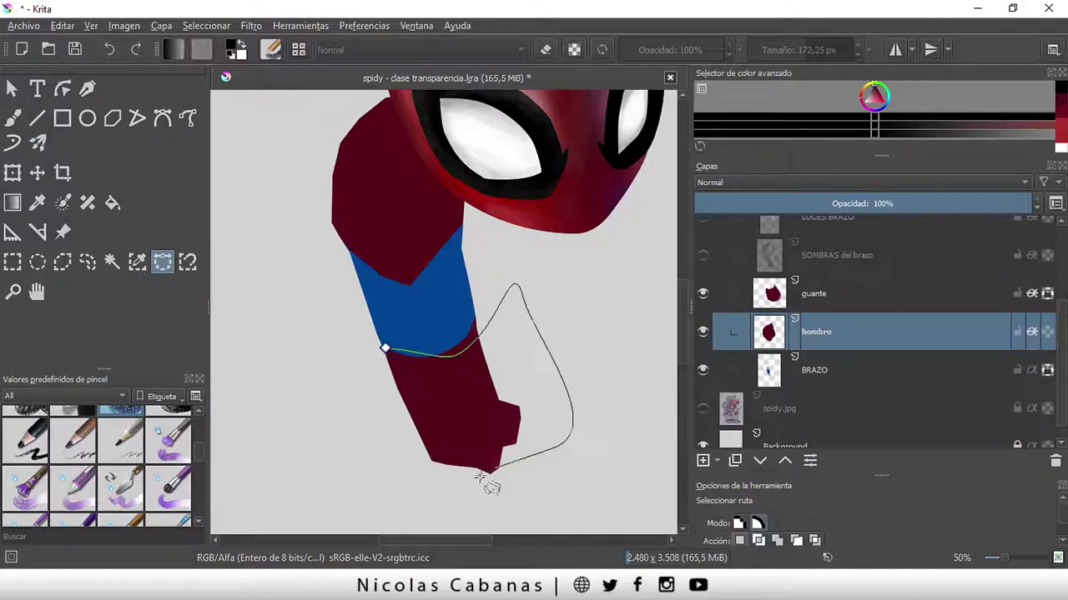
left_click_drag(480, 477, 386, 359)
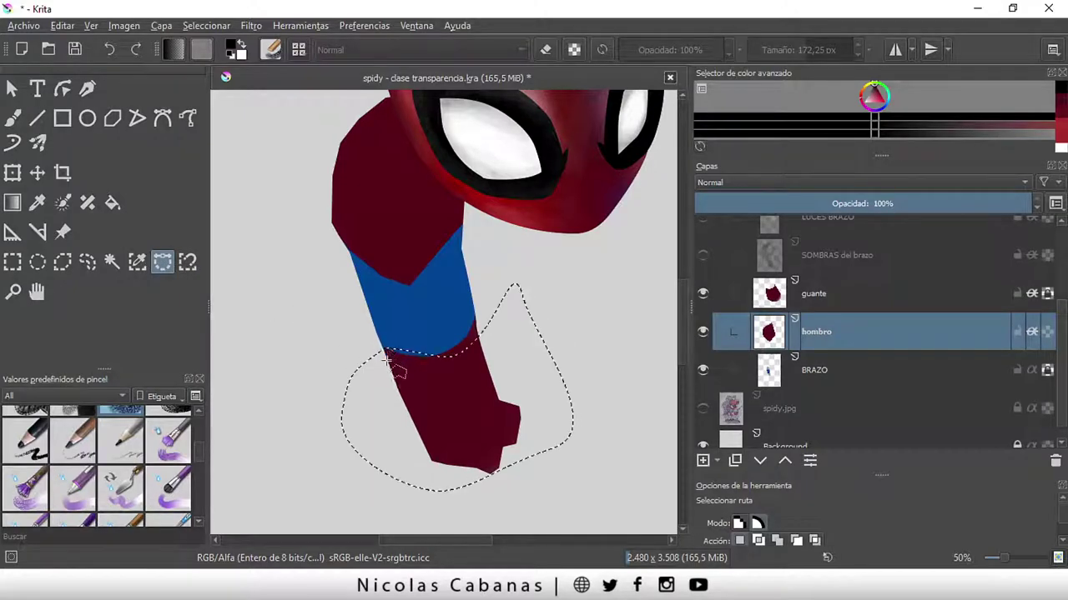
left_click(214, 26)
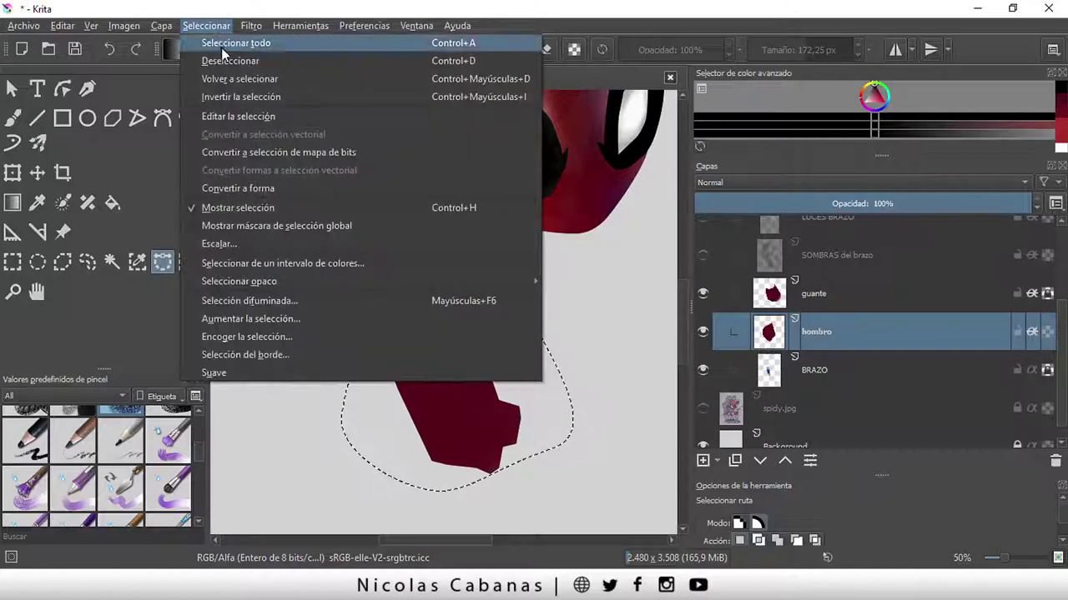
left_click(221, 60)
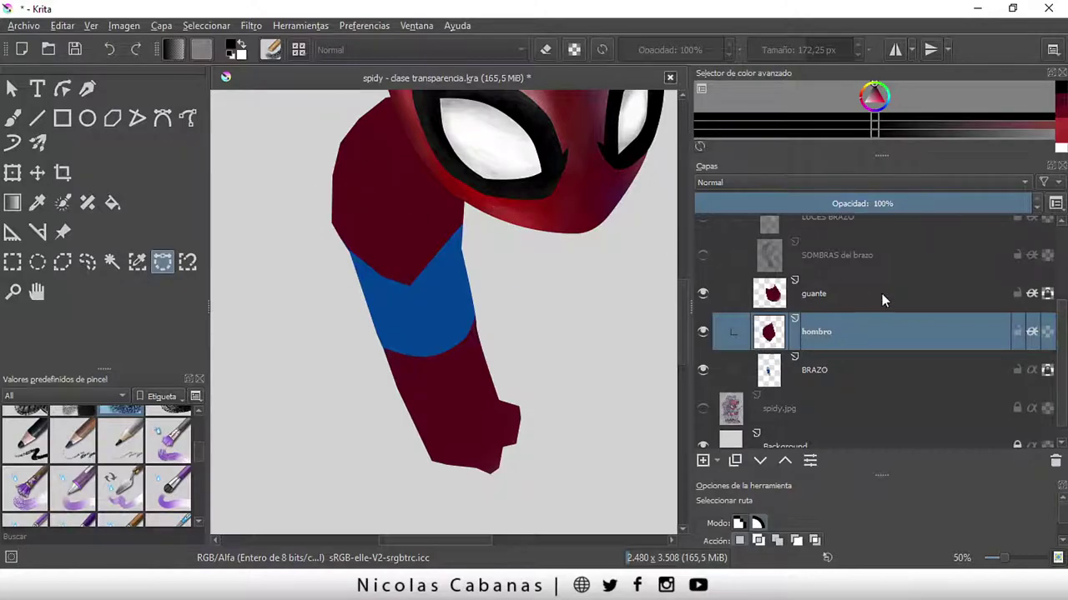
- Show SOMBRAS del brazo, clip it to the arm with Inherit Alpha, and compare visibility
left_click(831, 292)
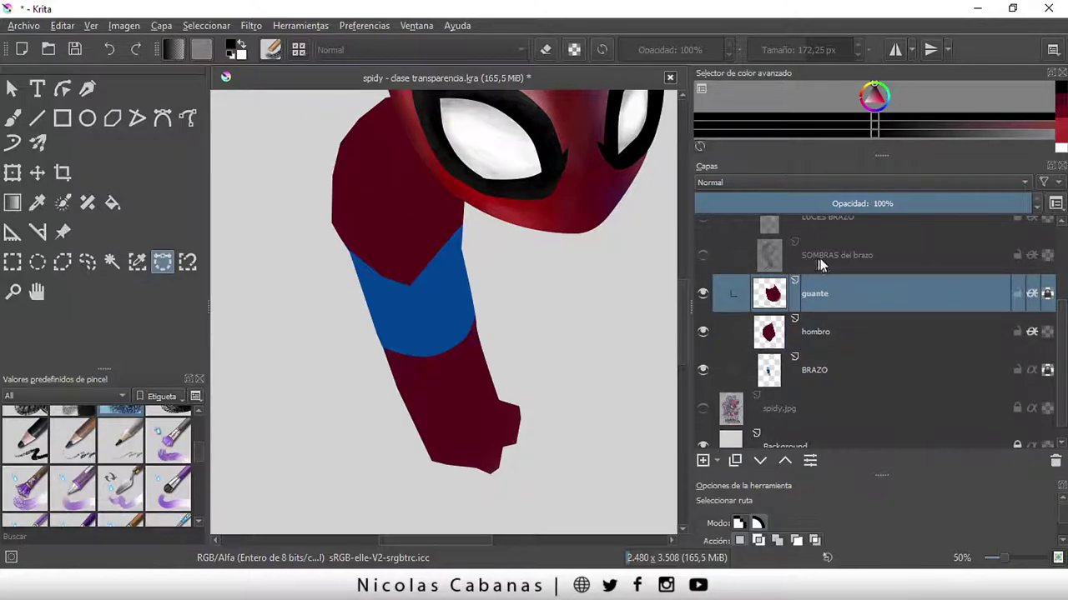
left_click(734, 262)
left_click(703, 255)
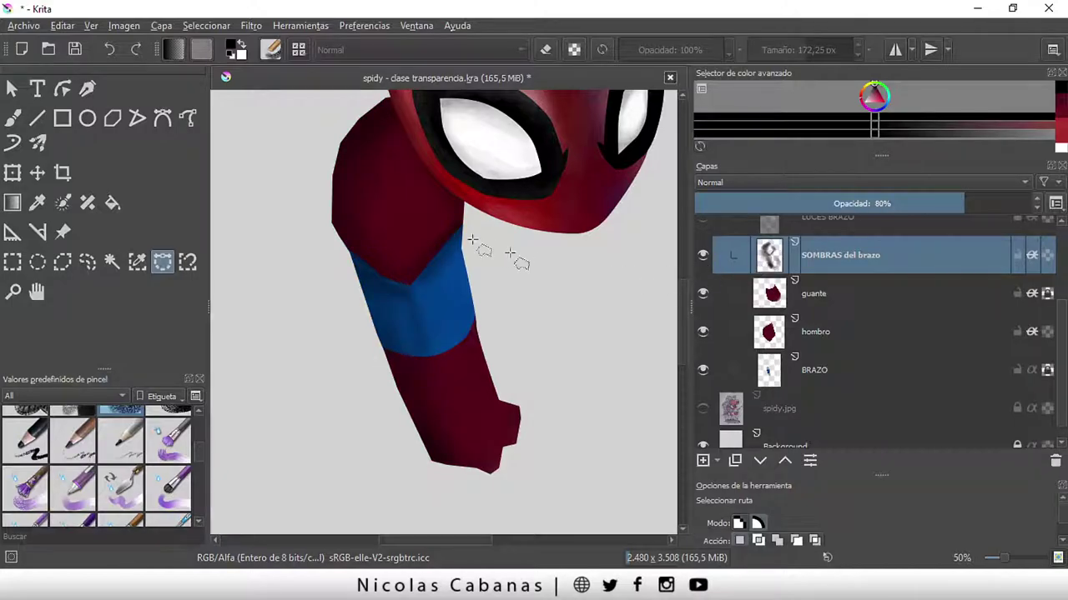
scroll(1055, 344, "up", 1)
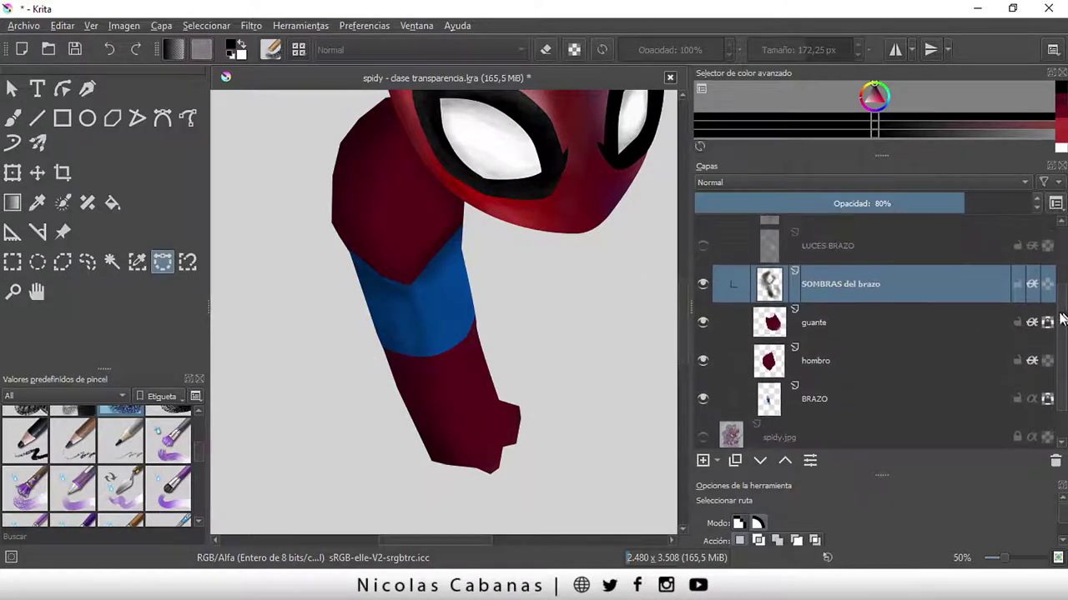
left_click(1031, 285)
scroll(646, 321, "down", 2)
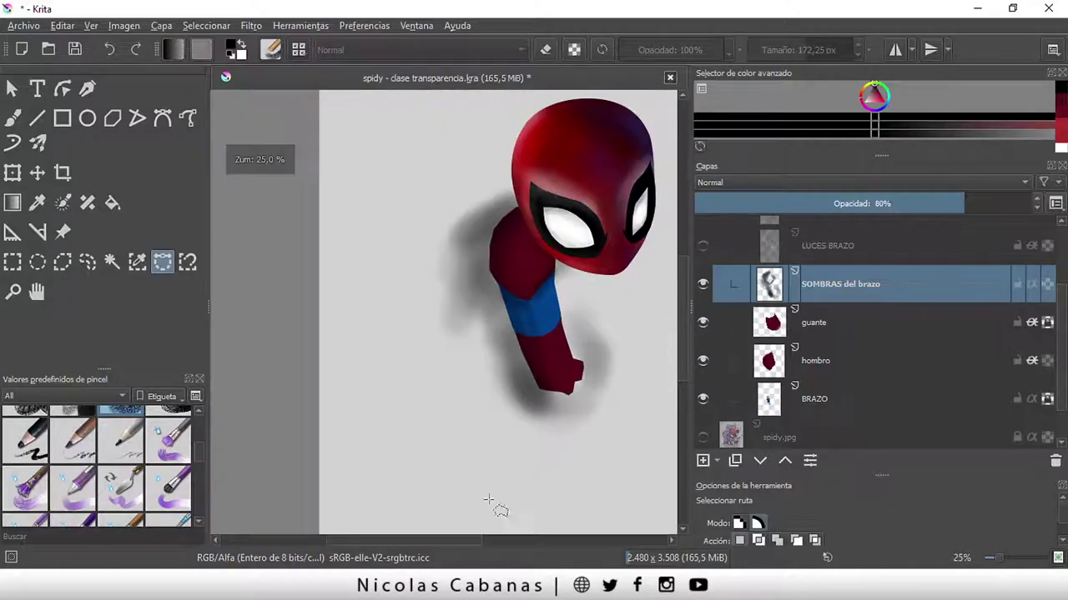
left_click_drag(431, 542, 475, 540)
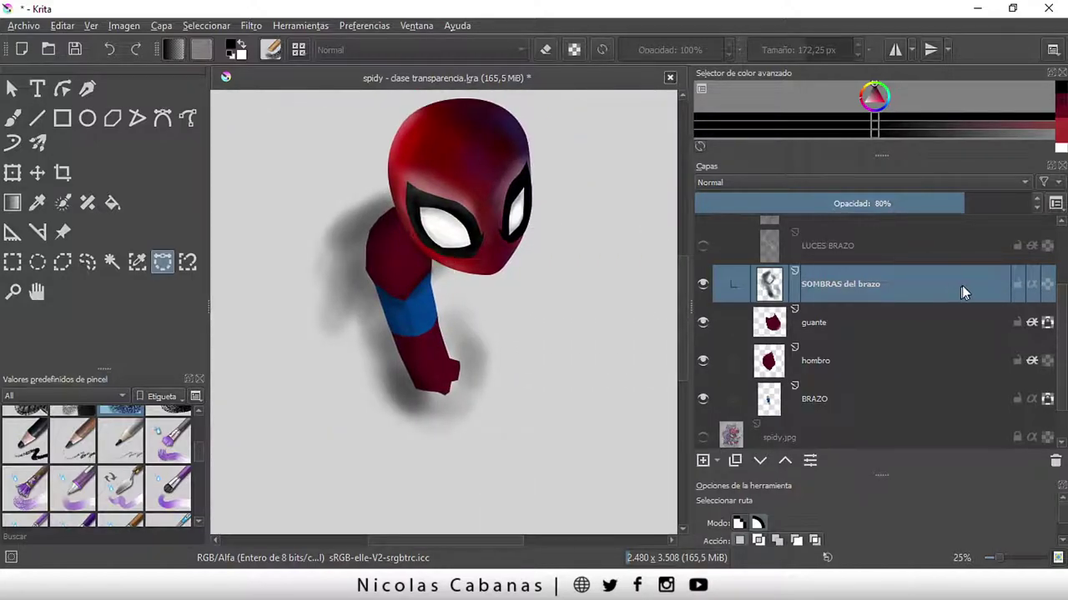
left_click(1034, 286)
left_click(1032, 286)
left_click(1033, 284)
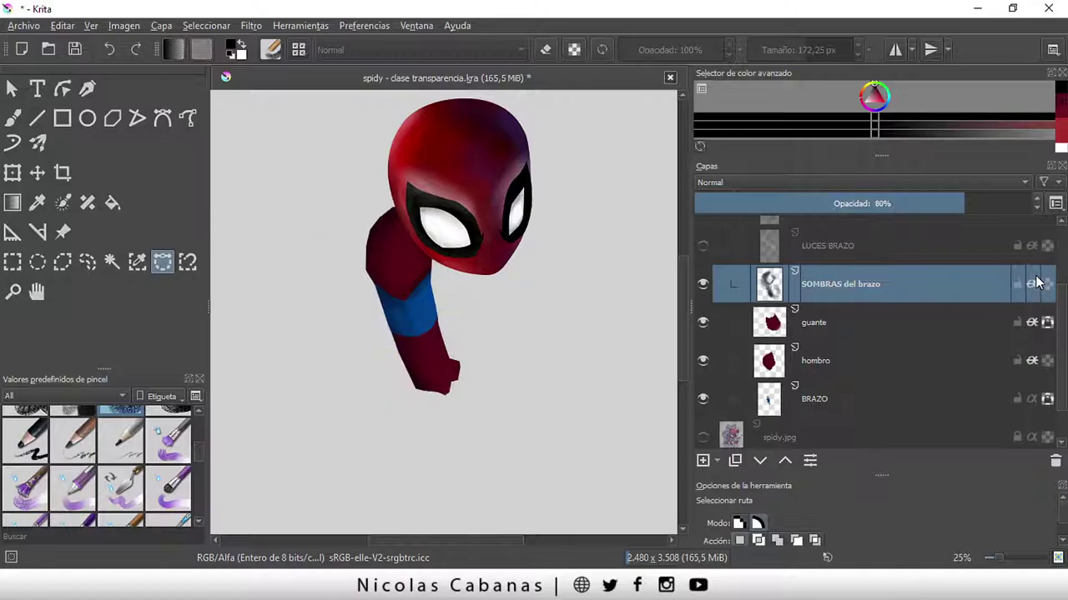
left_click(710, 289)
left_click(710, 289)
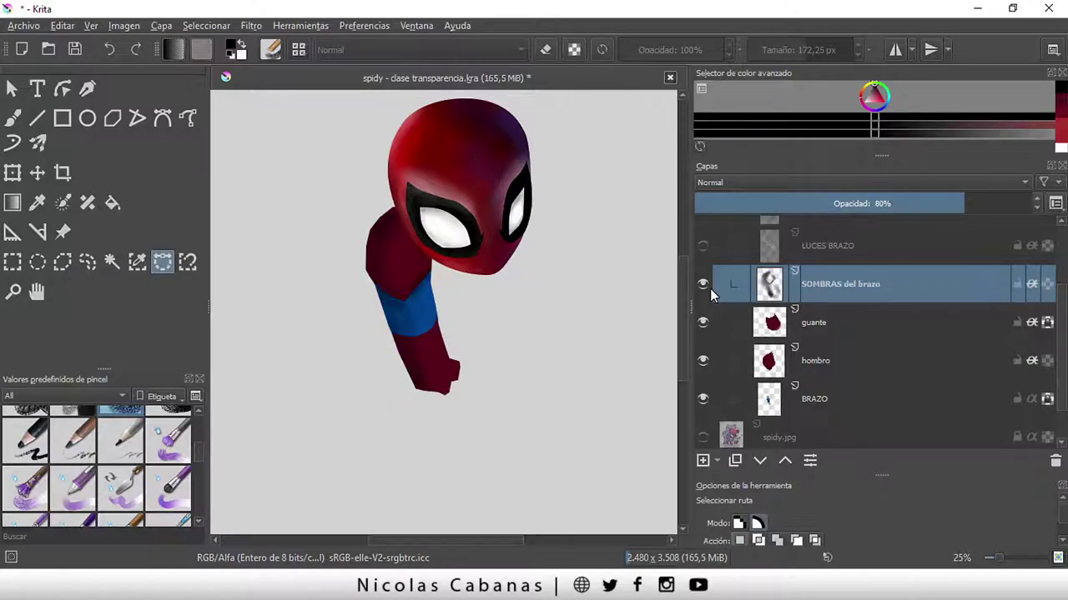
- Show LUCES BRAZO, clip it to the arm with Inherit Alpha, and compare visibility
left_click(830, 249)
left_click(705, 246)
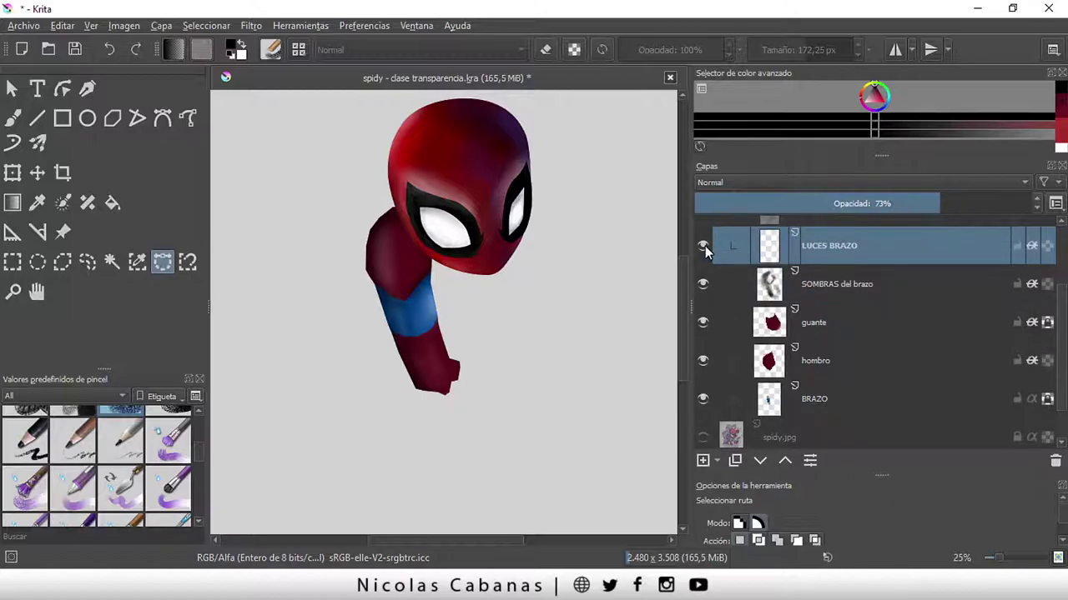
key("plus")
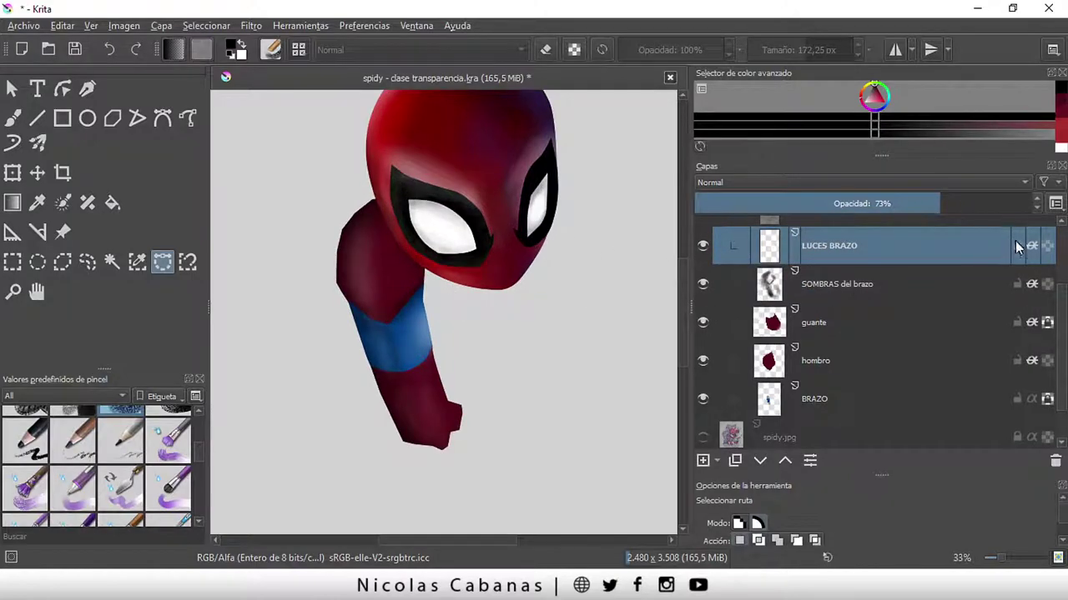
left_click(1033, 247)
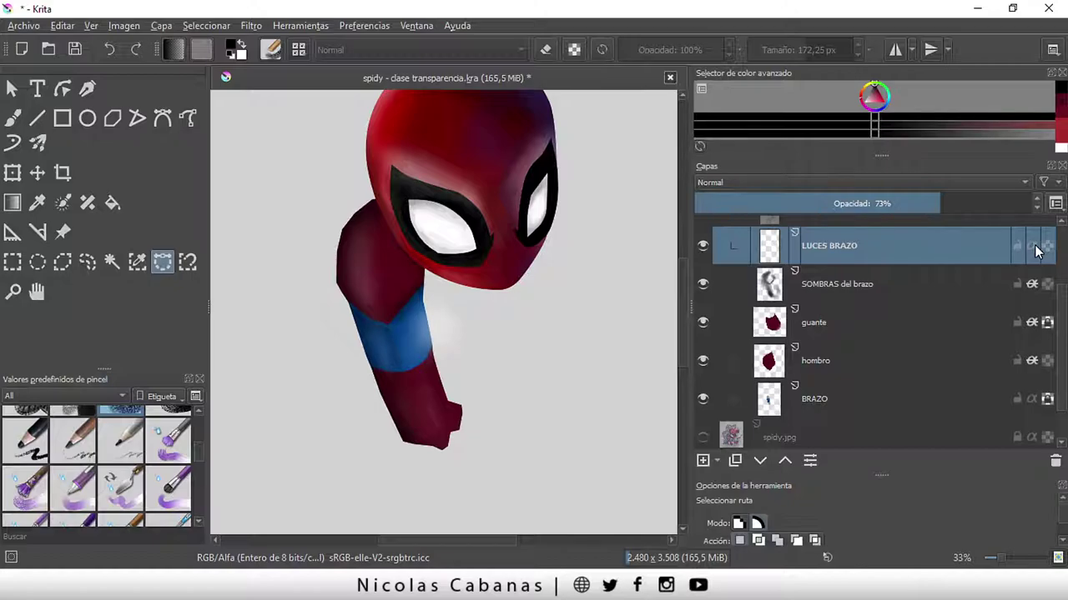
left_click(1032, 247)
left_click(1033, 247)
left_click(1032, 247)
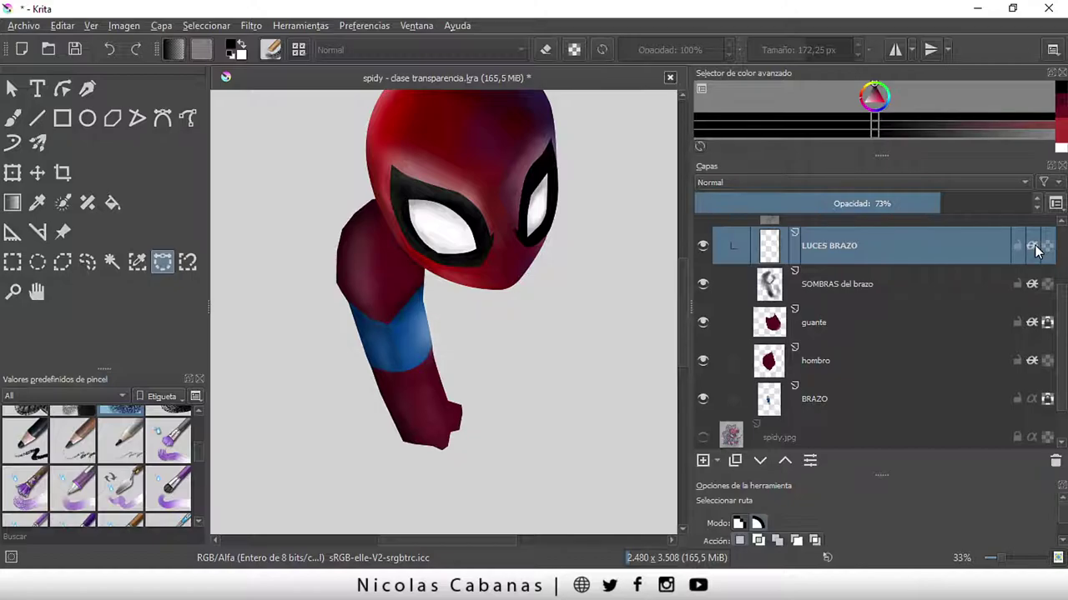
left_click(702, 246)
left_click(702, 247)
scroll(767, 309, "up", 2)
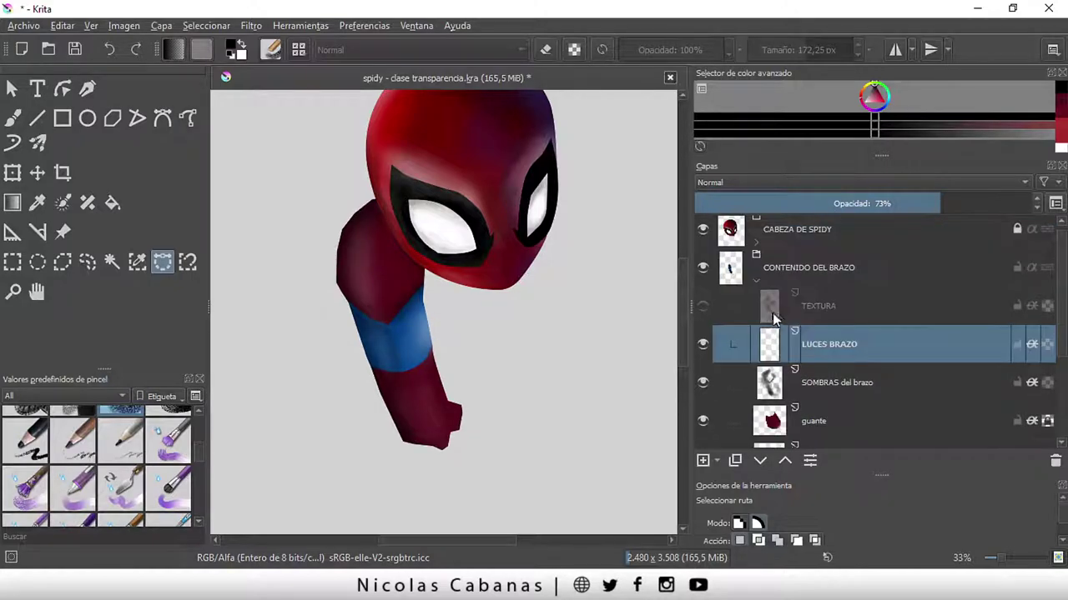
scroll(775, 321, "down", 2)
- Set SOMBRAS del brazo opacity to about 87% and LUCES BRAZO to about 69%
left_click(847, 280)
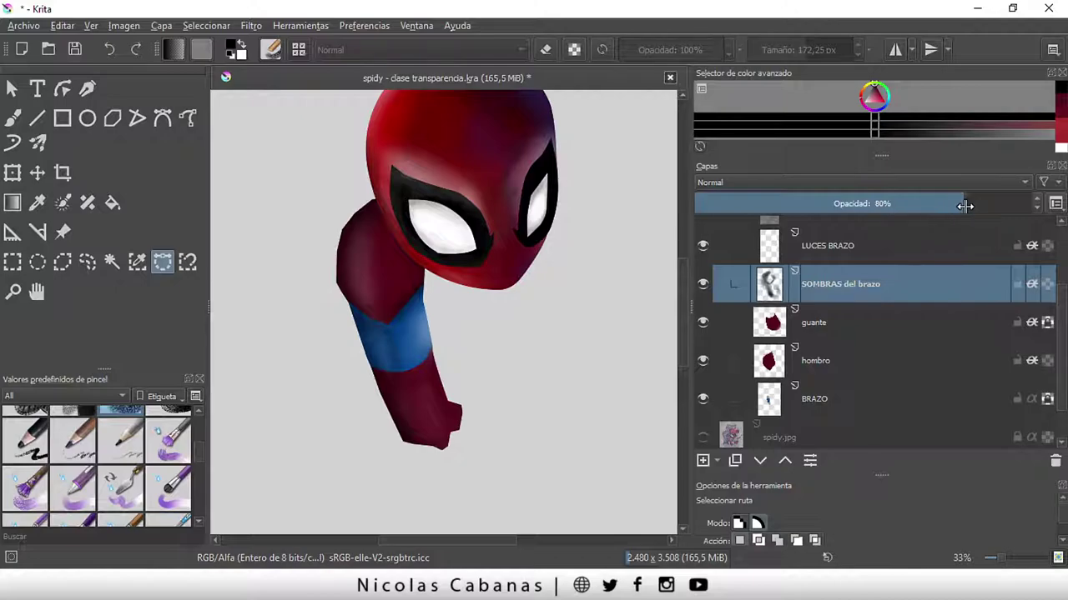
left_click_drag(964, 205, 990, 204)
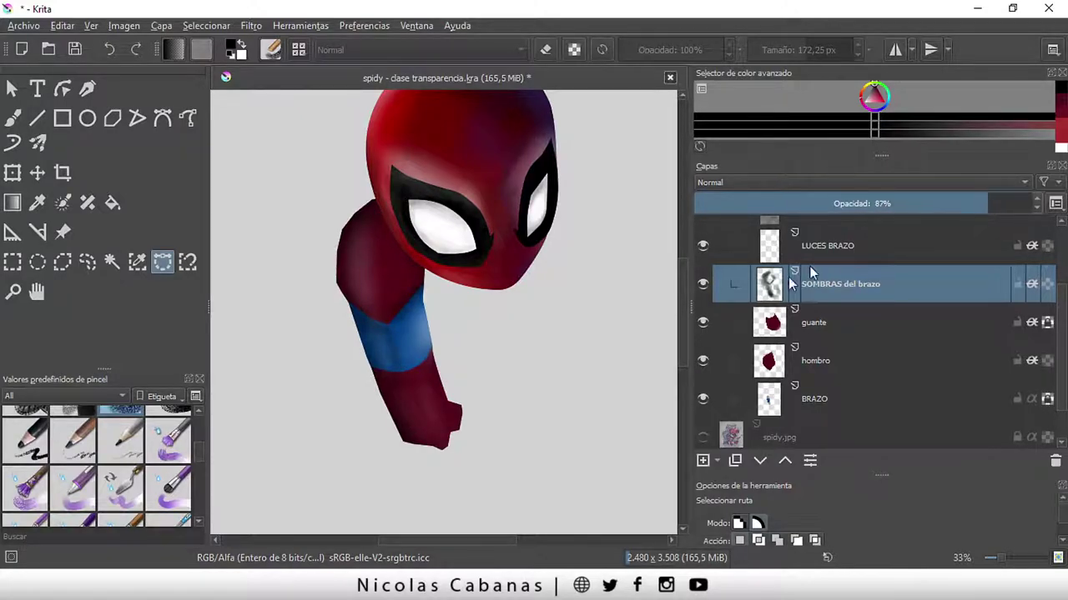
left_click(869, 247)
mouse_move(884, 205)
left_mouse_down()
mouse_move(841, 200)
mouse_move(1001, 195)
mouse_move(899, 203)
left_mouse_up()
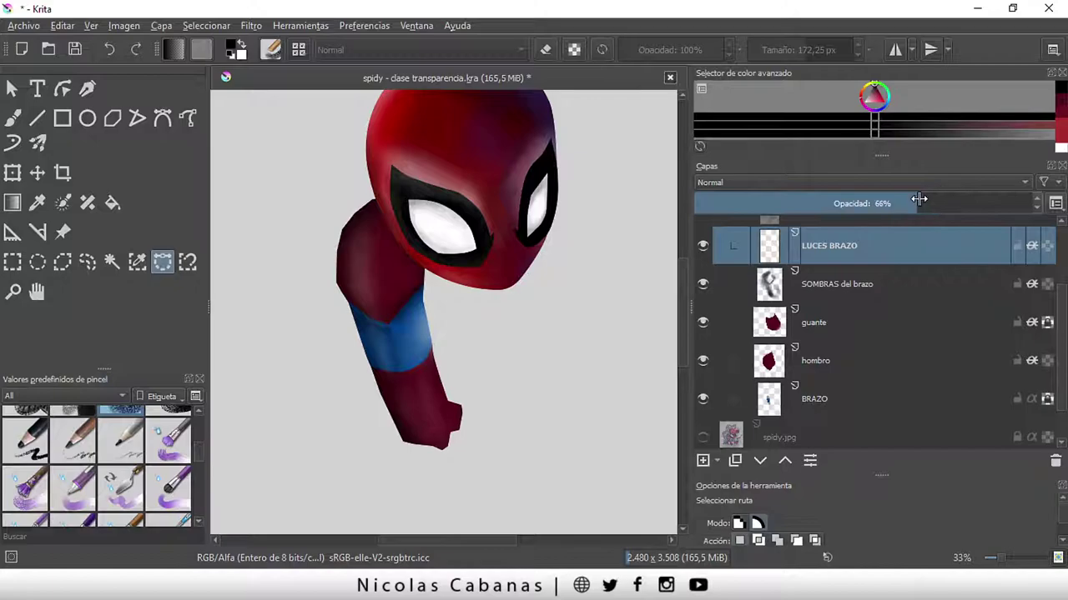
left_click_drag(900, 202, 924, 204)
scroll(807, 340, "up", 3)
- Show the TEXTURA layer, toggling it repeatedly to compare the arm, and leave it visible
left_click(828, 311)
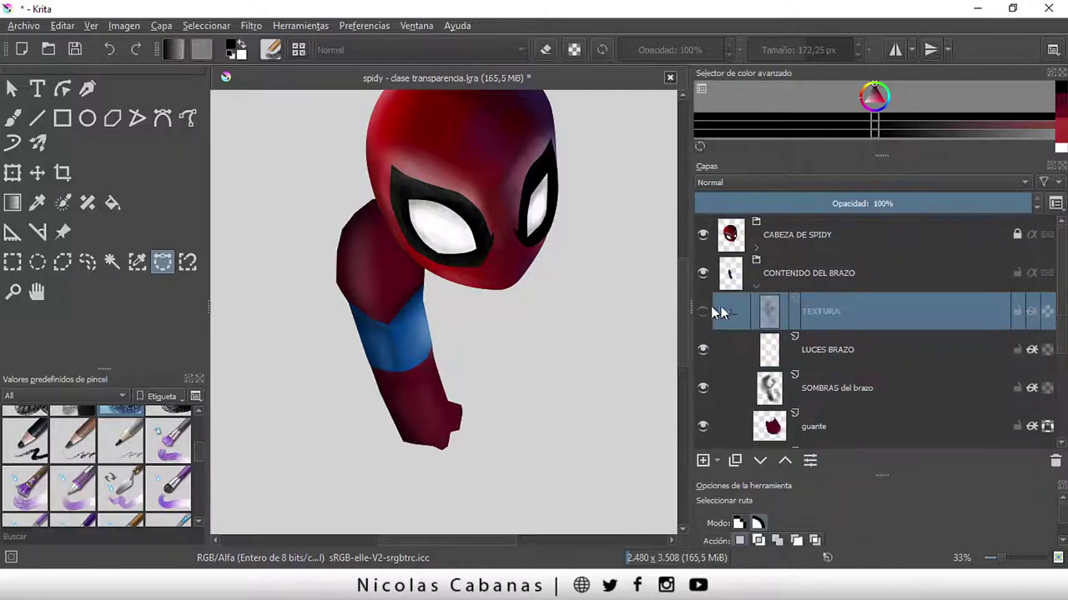
left_click(702, 311)
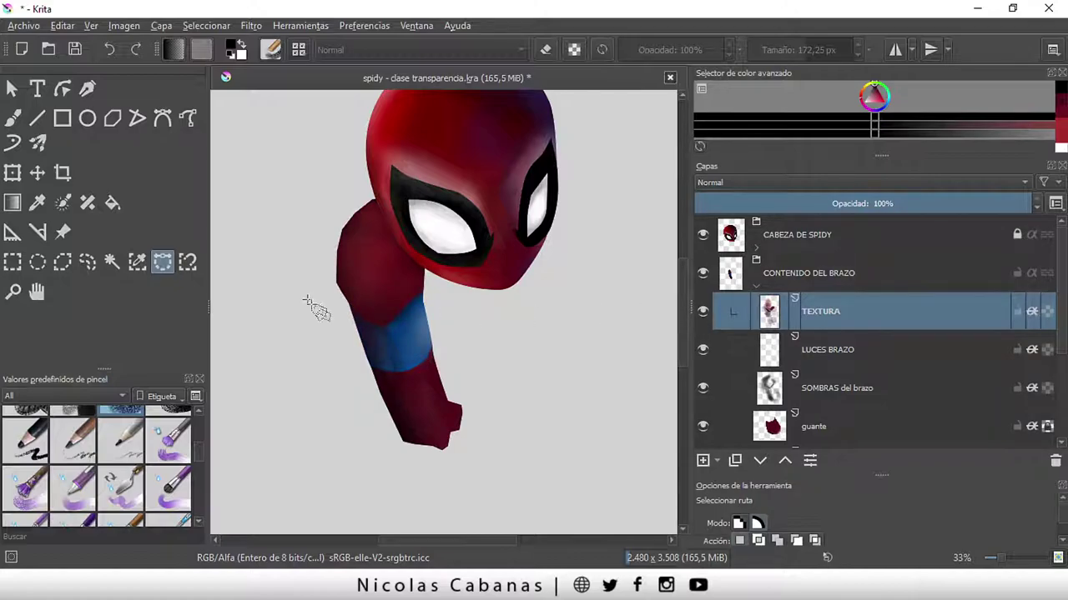
scroll(309, 303, "up", 2)
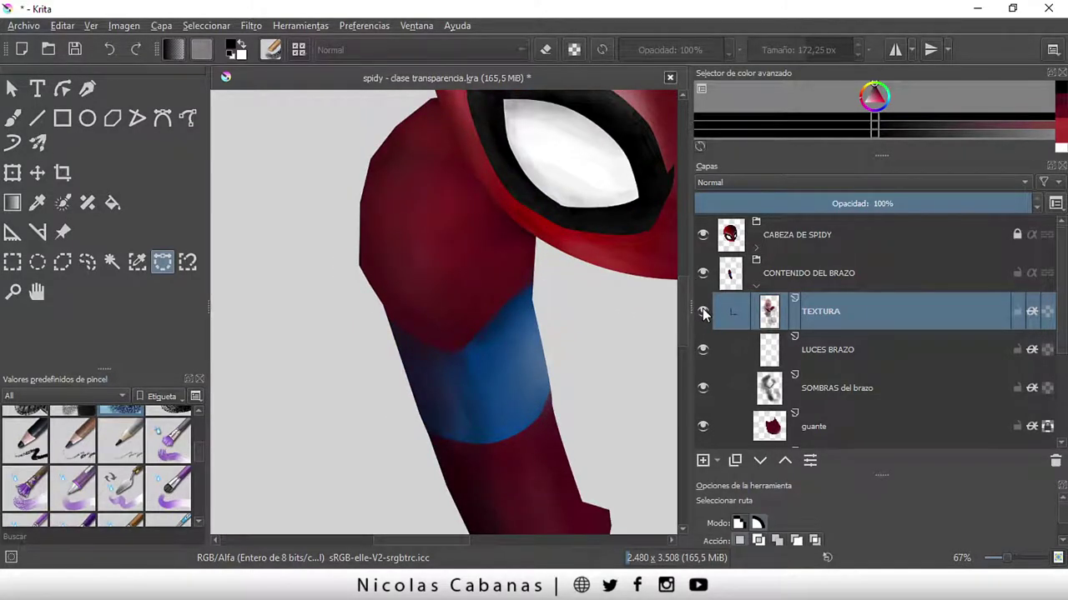
left_click(703, 311)
left_click(702, 312)
left_click(702, 312)
left_click(702, 311)
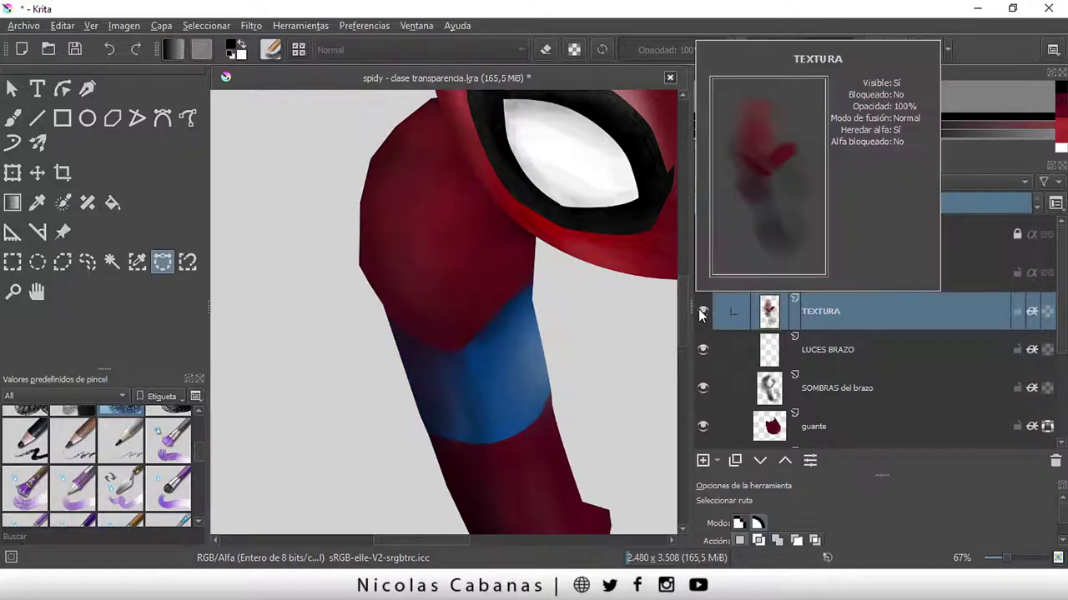
left_click(702, 313)
left_click(703, 314)
left_click(702, 314)
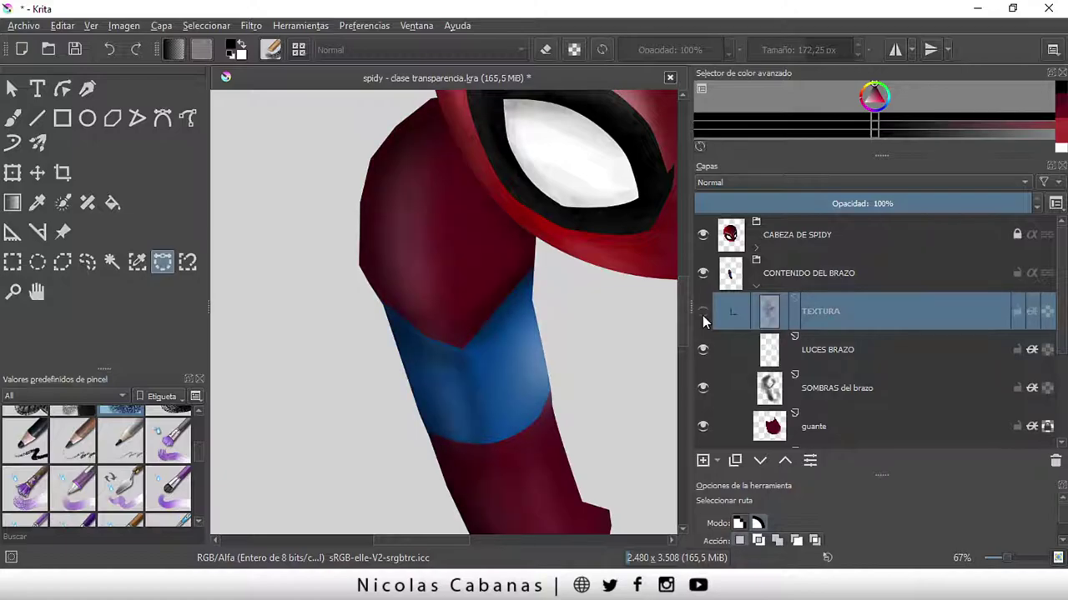
left_click(702, 314)
left_click(702, 314)
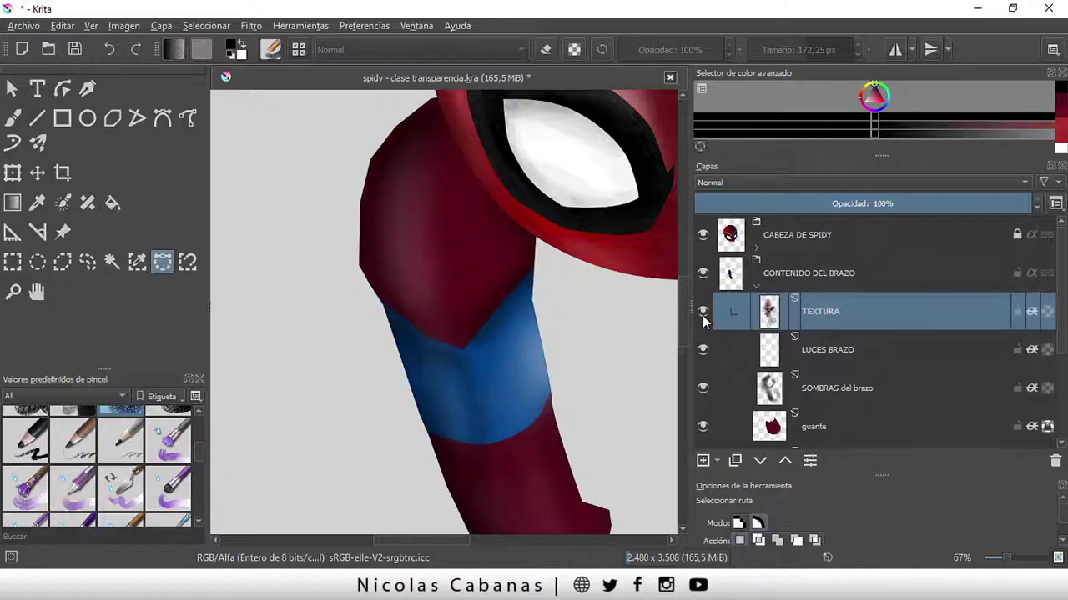
left_click(702, 314)
- Collapse the CONTENIDO DEL BRAZO group
scroll(476, 386, "down", 1)
scroll(428, 534, "down", 1)
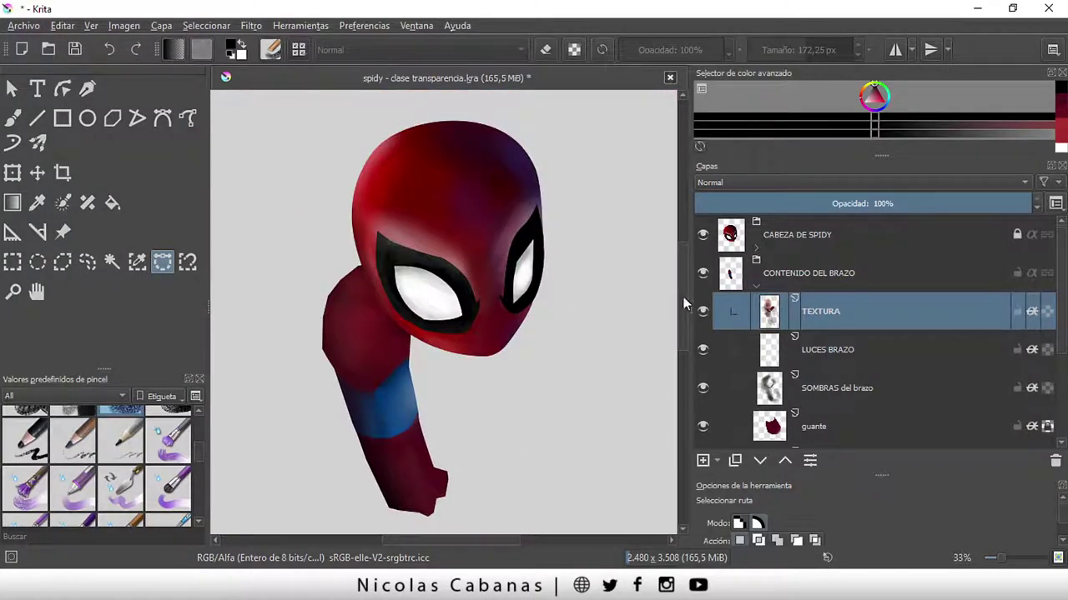
left_click_drag(682, 306, 683, 302)
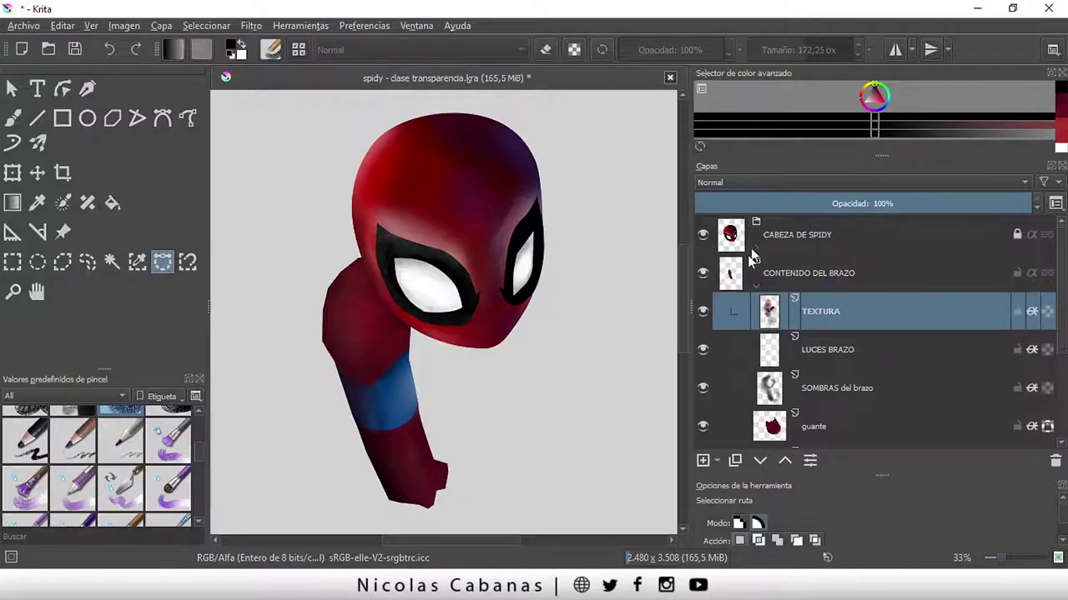
left_click(728, 276)
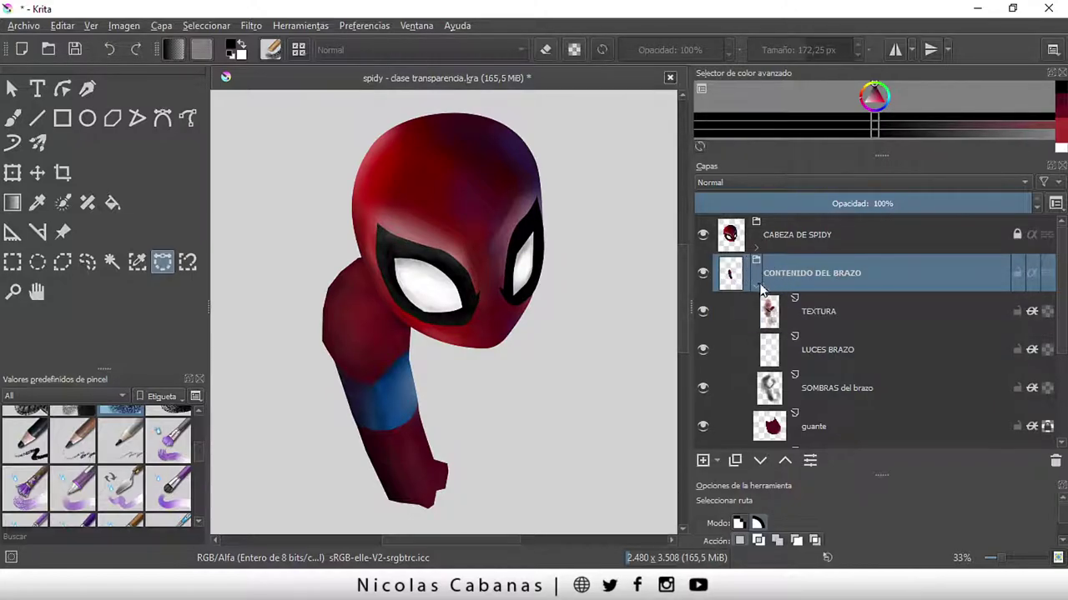
left_click(757, 285)
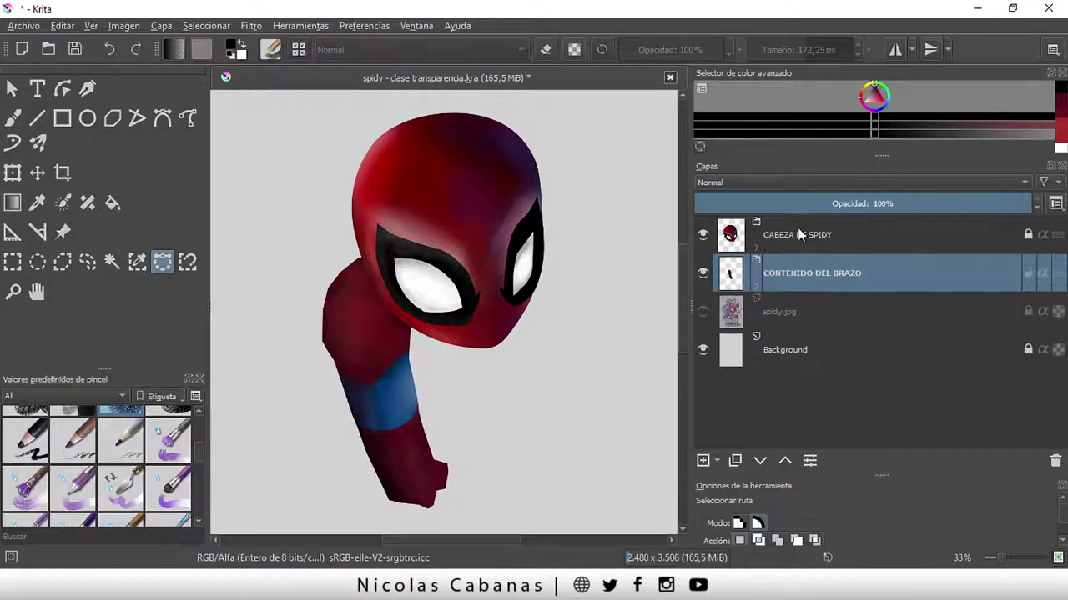
- Expand CABEZA DE SPIDY to review its ojo blanco, borde negro and CABEZA layers, then collapse it
left_click(768, 250)
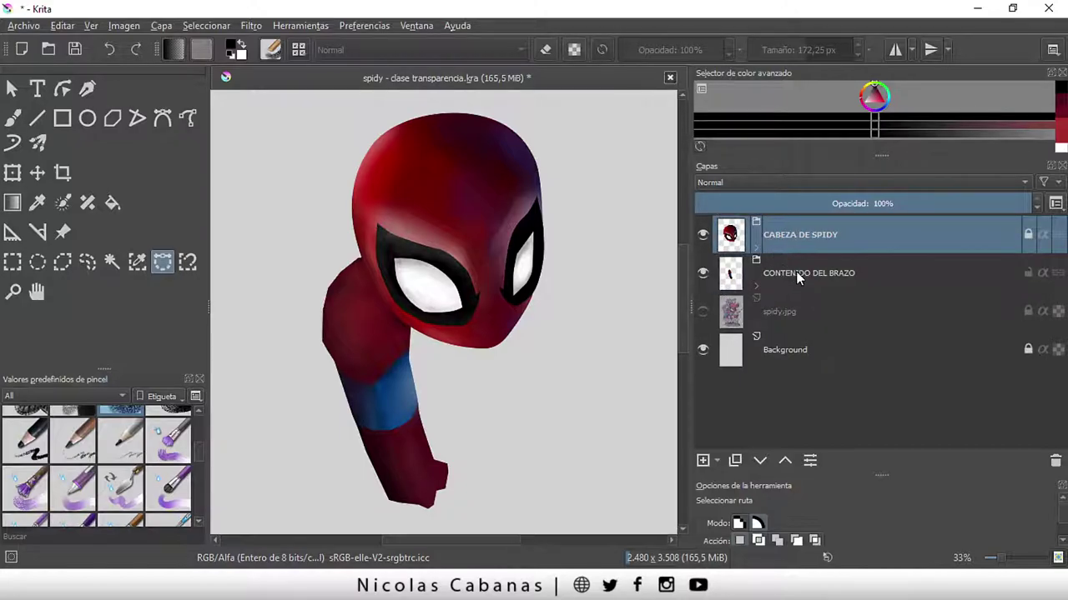
left_click(795, 271)
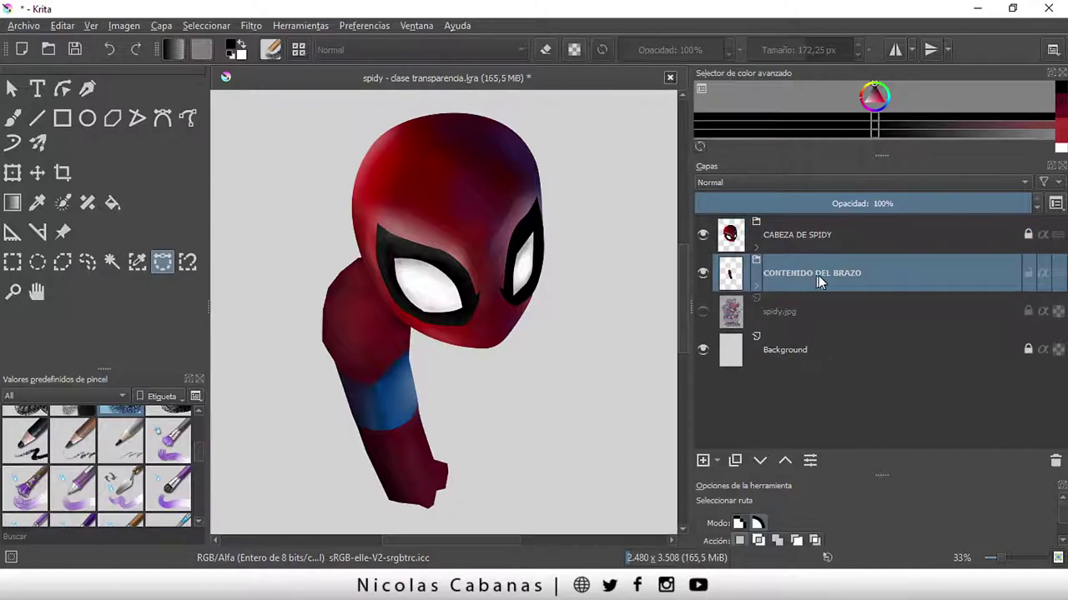
left_click(755, 248)
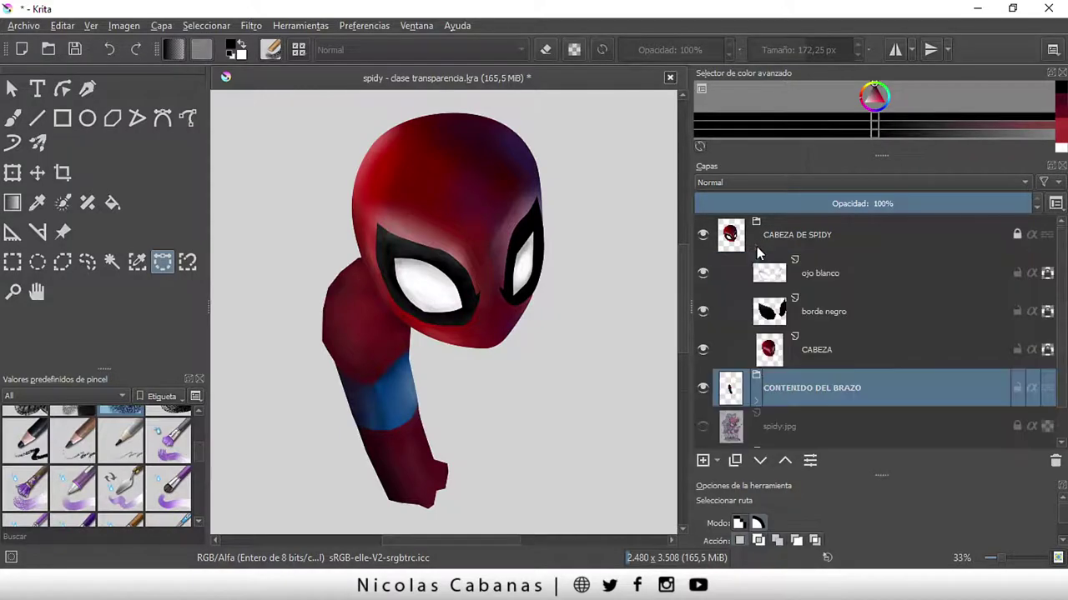
left_click(842, 277)
left_click(849, 308)
left_click(851, 335)
left_click(853, 310)
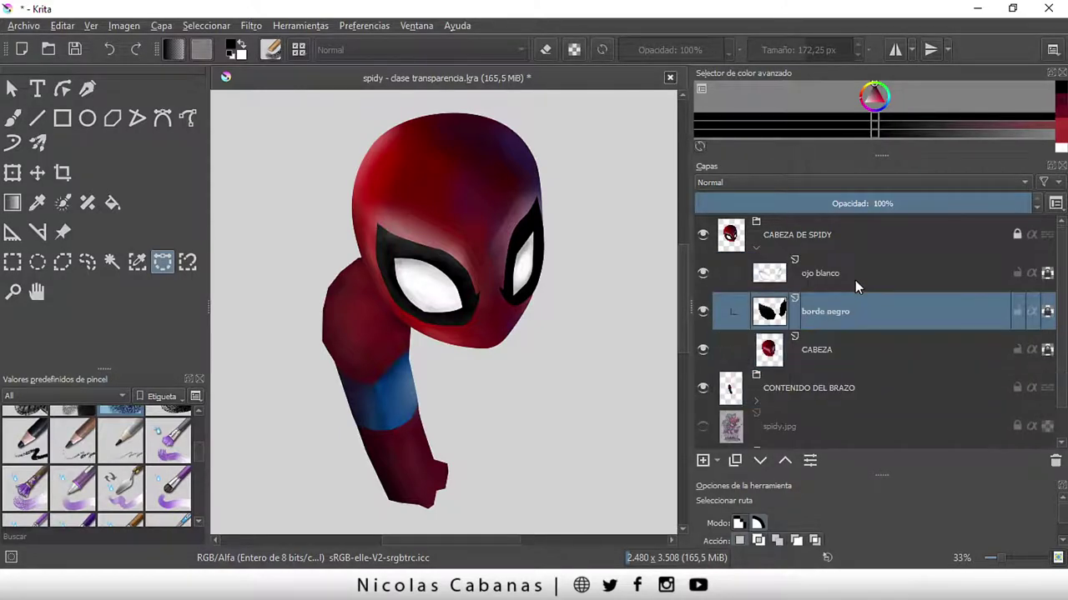
left_click(855, 277)
left_click(755, 248)
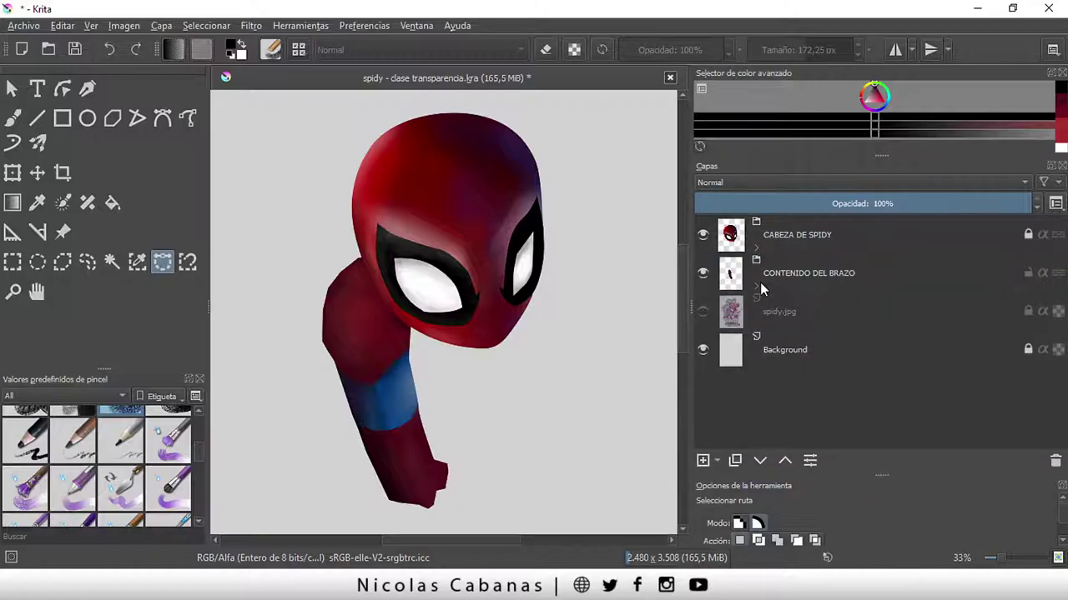
- Review the TEXTURA, LUCES BRAZO, SOMBRAS and guante layers inside CONTENIDO DEL BRAZO, then collapse it
left_click(757, 285)
left_click(834, 317)
left_click(837, 351)
left_click(836, 388)
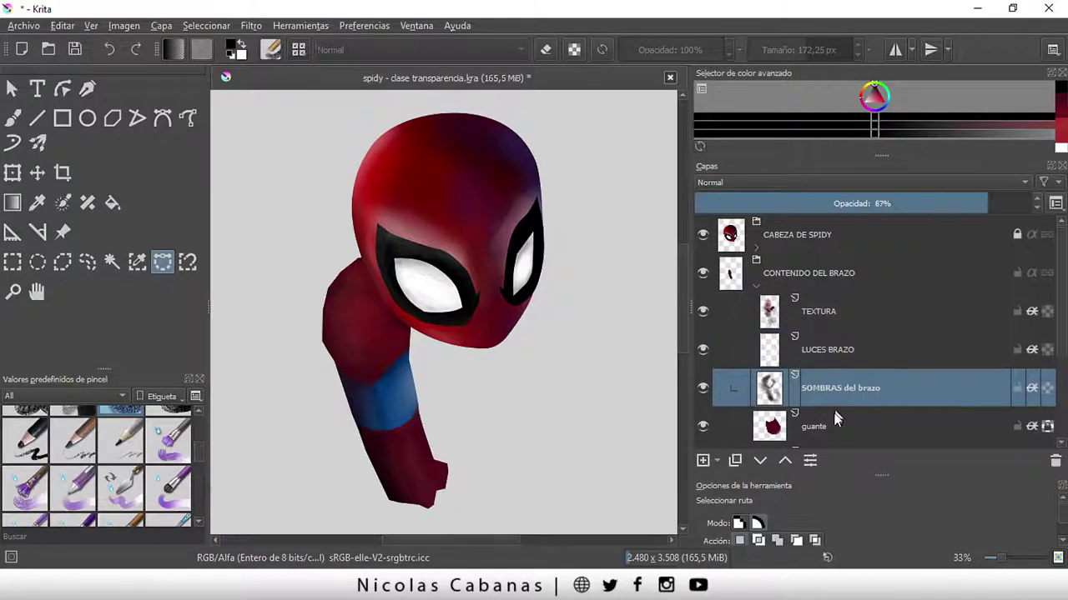
left_click(834, 421)
left_click(831, 314)
left_click(757, 285)
left_click(779, 274)
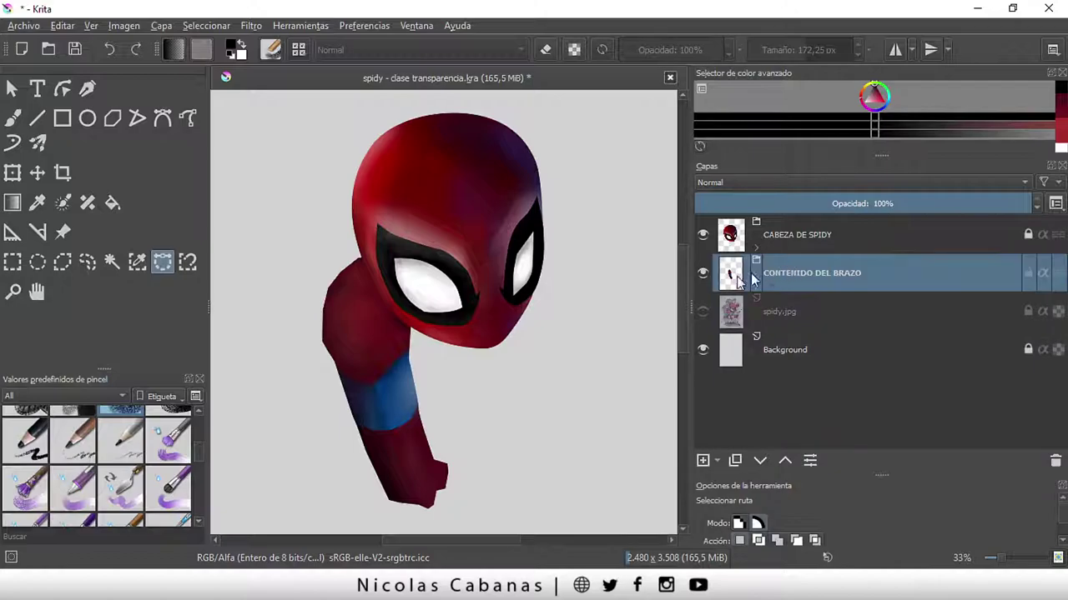
- Make the spidy.jpg reference illustration visible
scroll(507, 388, "down", 2)
scroll(684, 319, "down", 2)
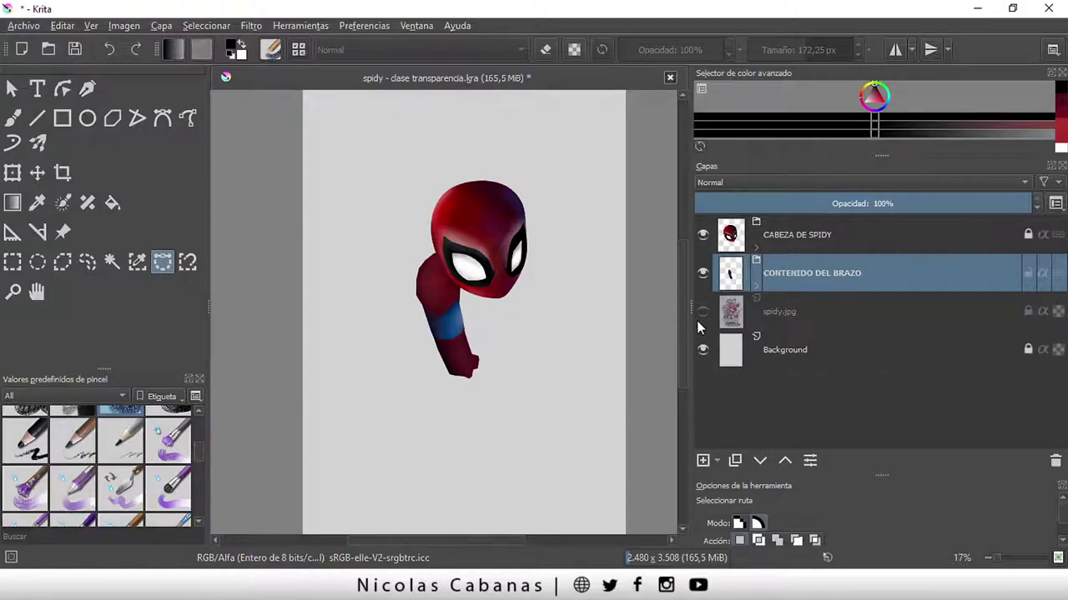
left_click(712, 309)
- Add a new empty paint layer directly above spidy.jpg
left_click(703, 311)
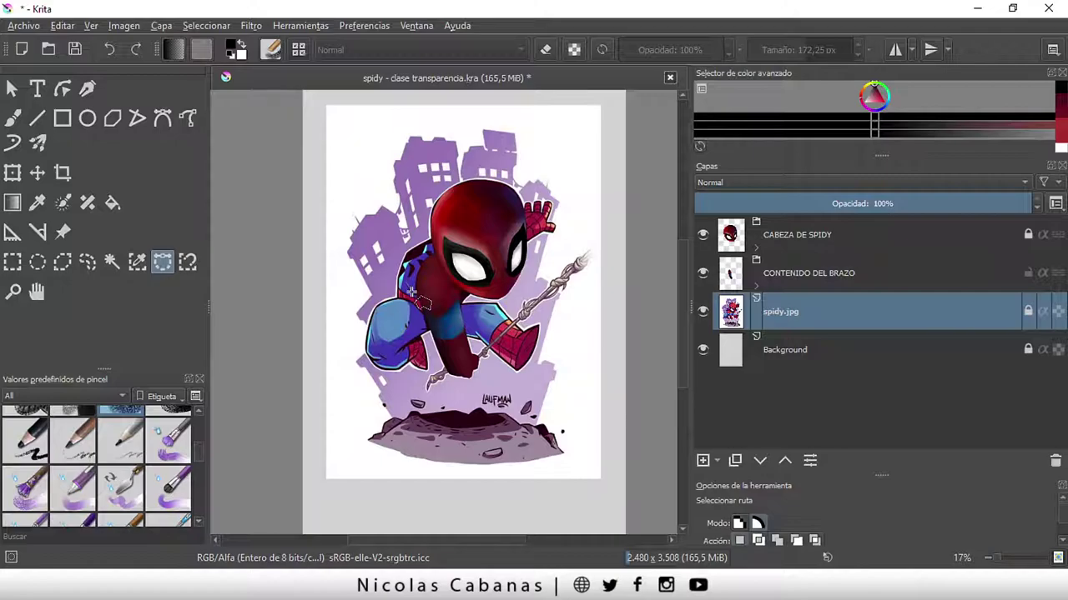
scroll(411, 296, "up", 1)
left_click(888, 276)
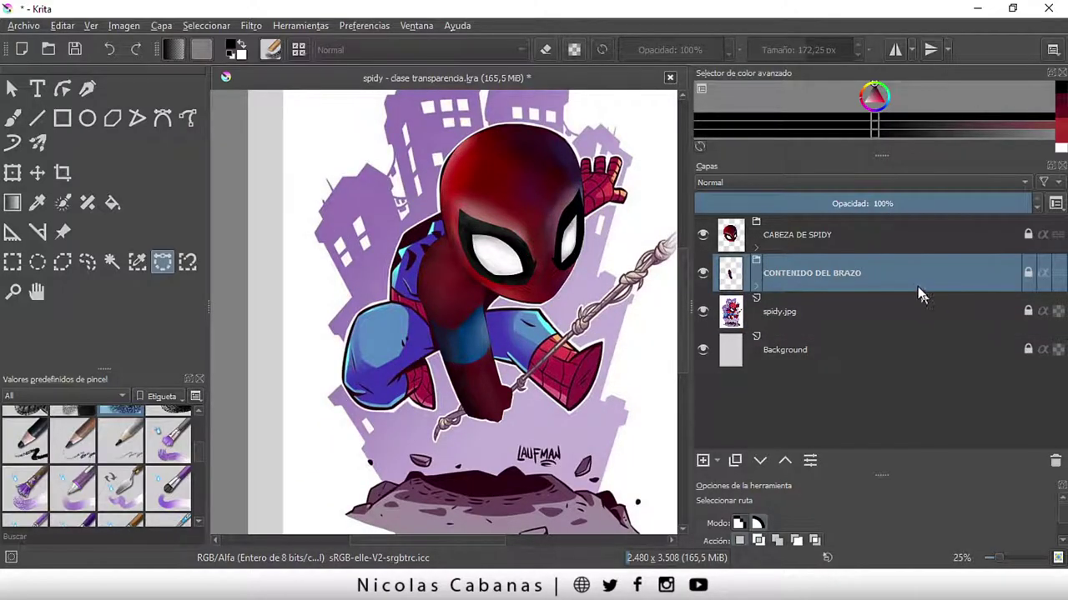
left_click(809, 313)
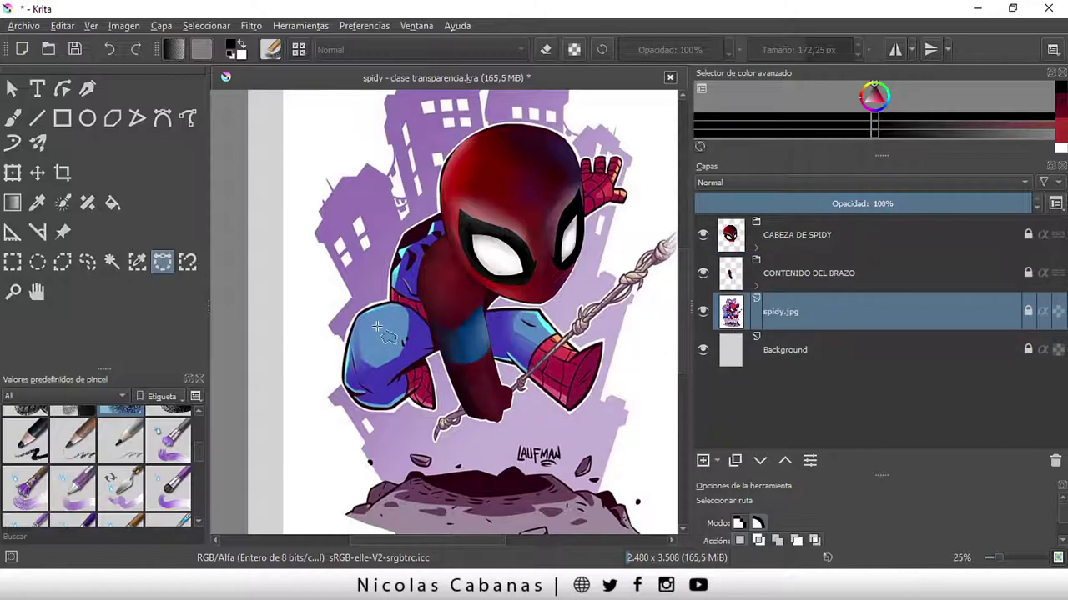
left_click(718, 456)
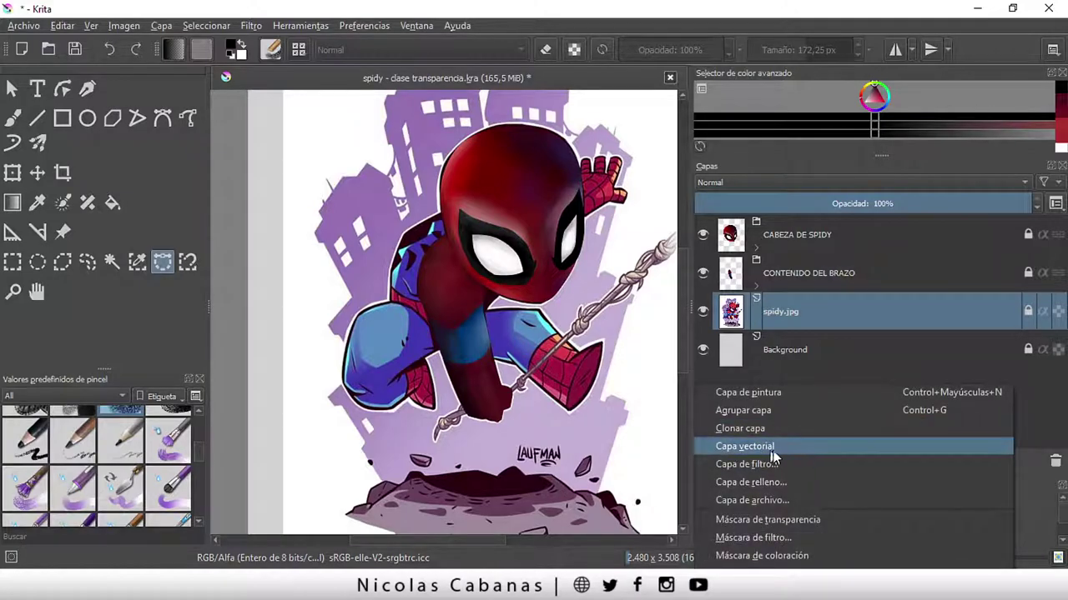
left_click(772, 448)
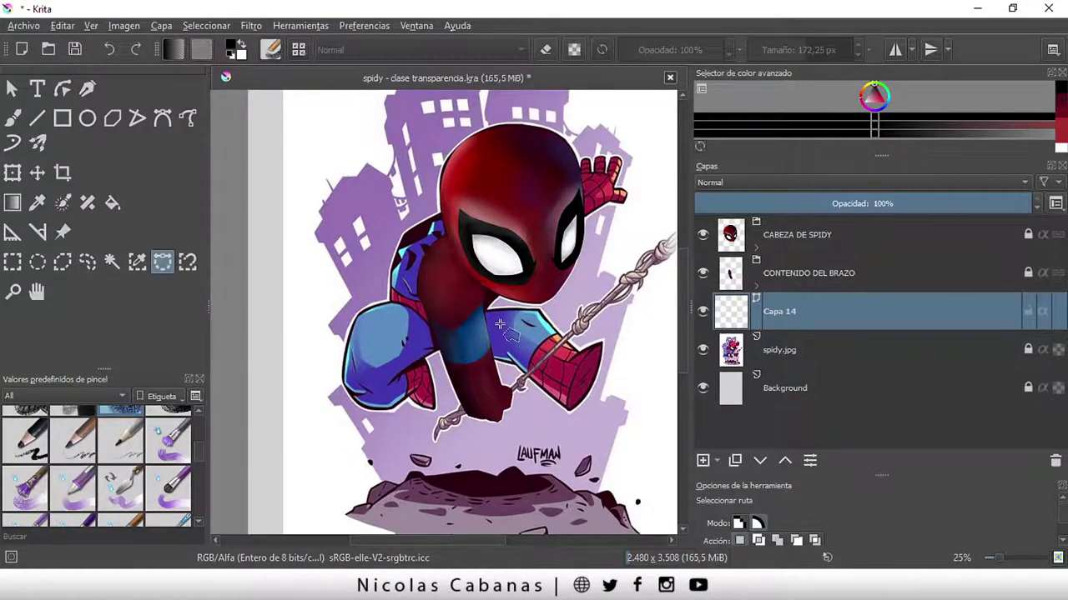
- Rename the new layer to 'cuerpo'
scroll(512, 325, "up", 1)
scroll(534, 328, "up", 1)
scroll(552, 330, "up", 1)
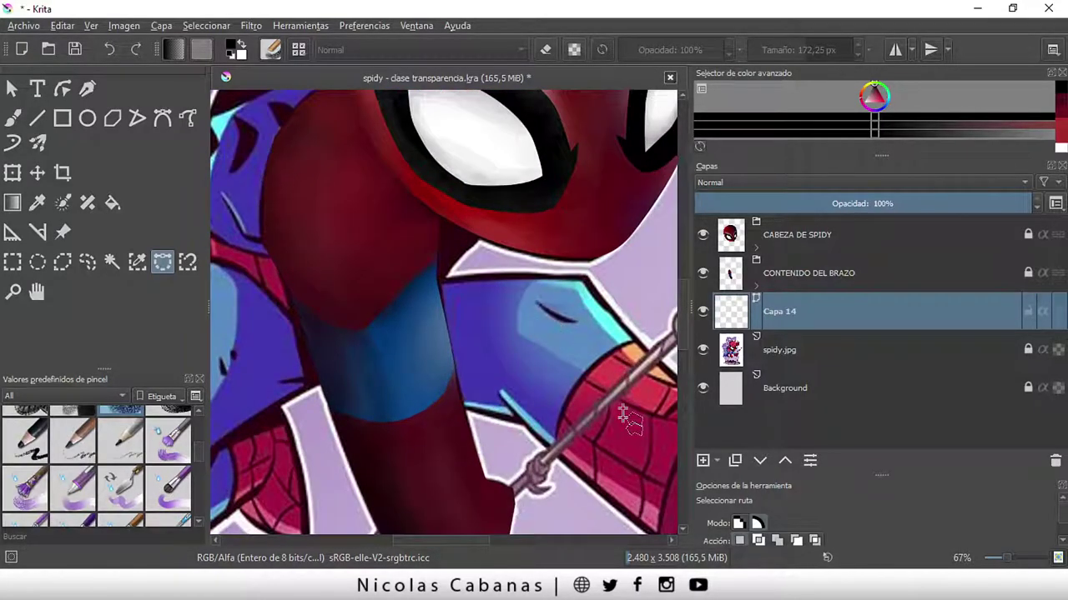
left_click_drag(461, 546, 483, 545)
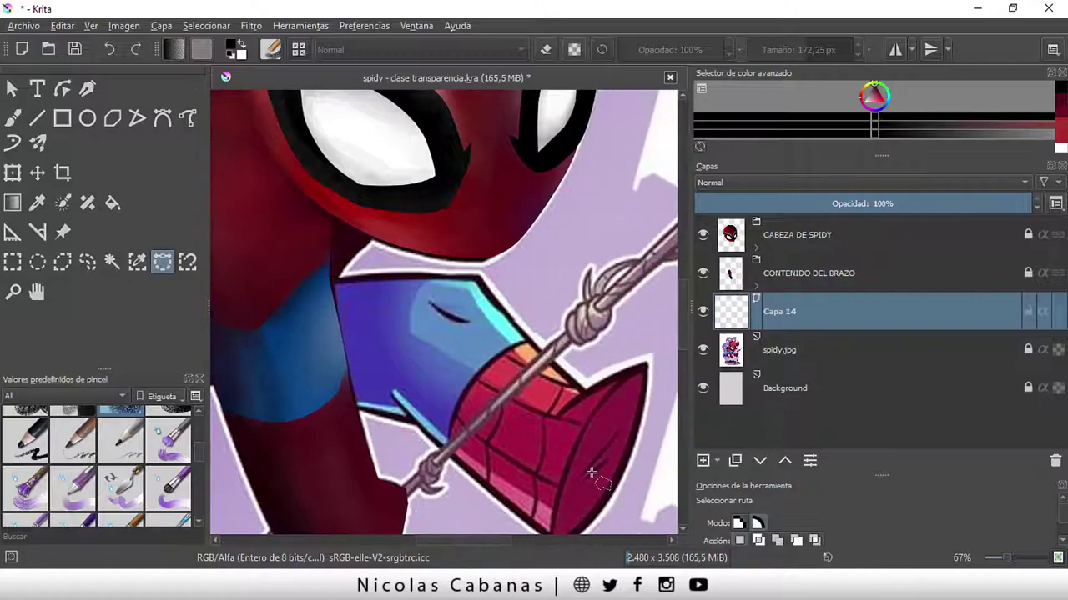
double_click(780, 308)
type("cuerp")
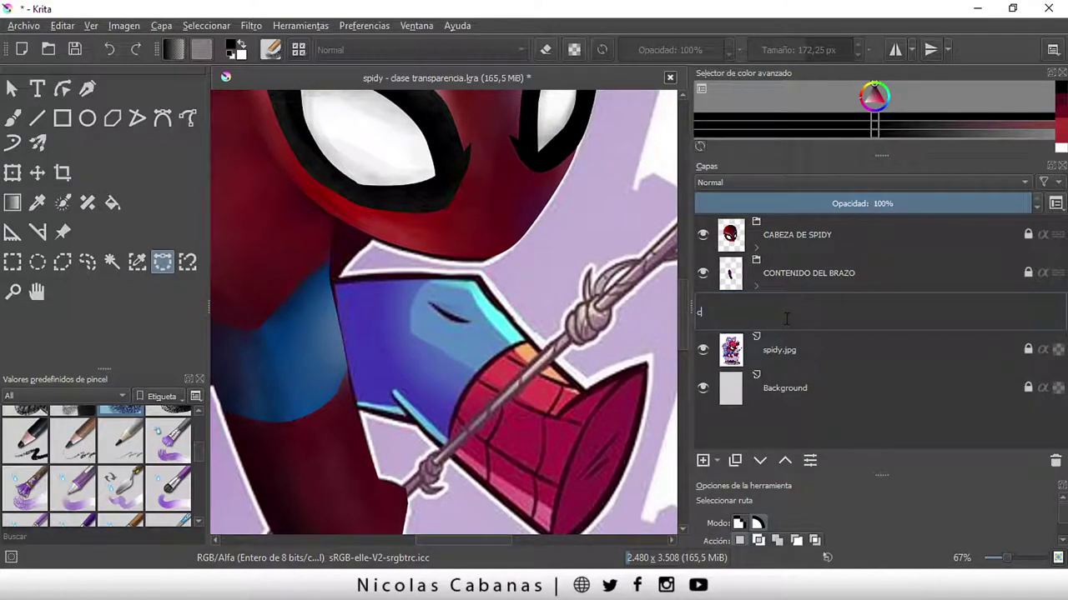
type("o")
key("Return")
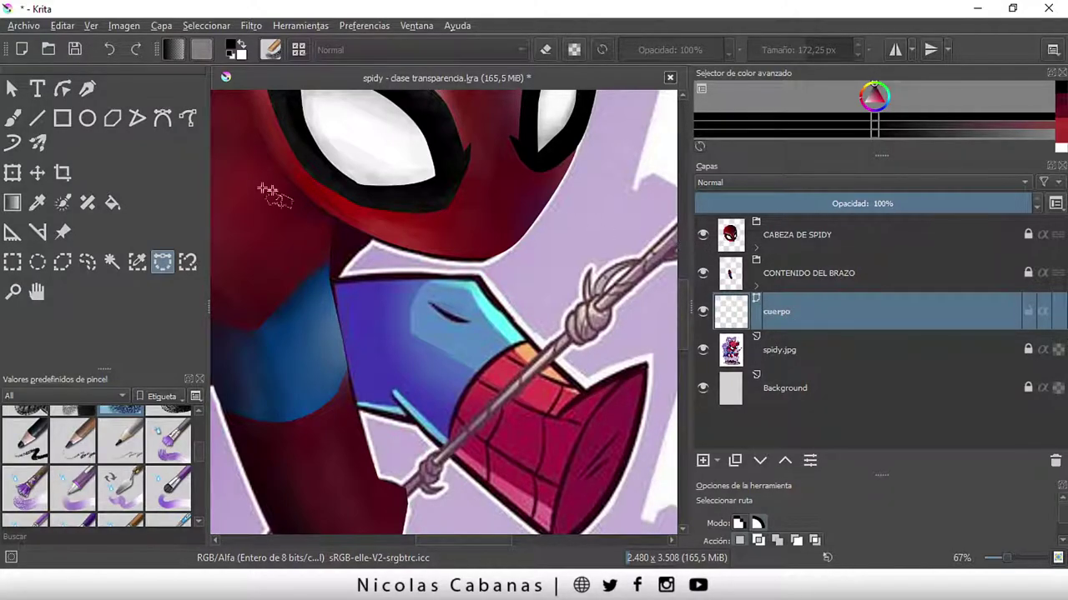
- Draw a trial Bezier curve path with two points along the arm's top edge
left_click(158, 127)
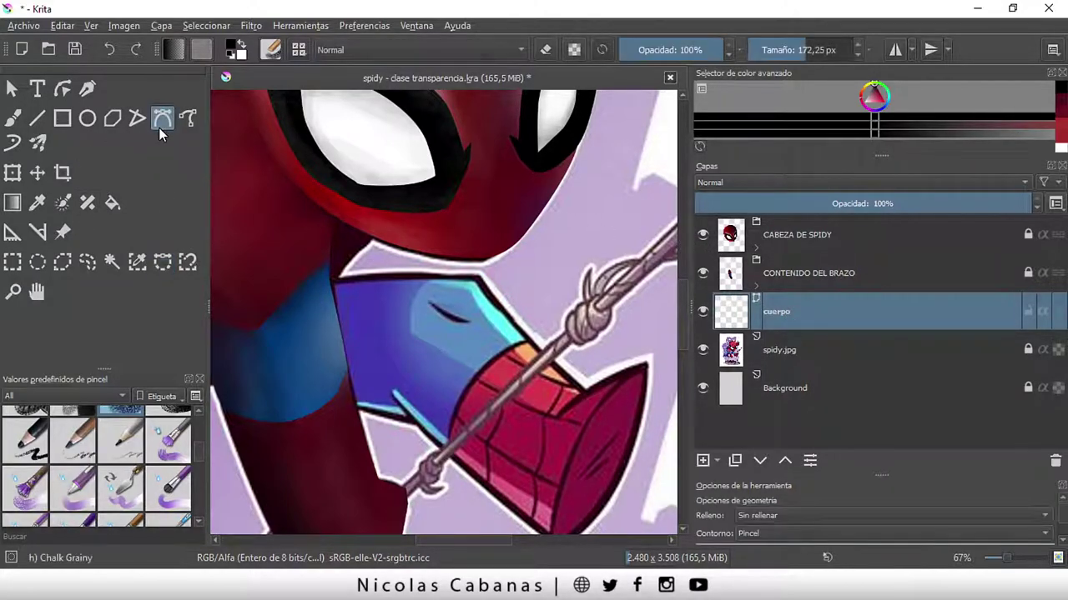
left_click(335, 278)
left_click(473, 276)
key("Return")
- Turn off Snap Image Bounds and Snap Image Center in the View > Snap To menu
left_click(97, 24)
mouse_move(121, 319)
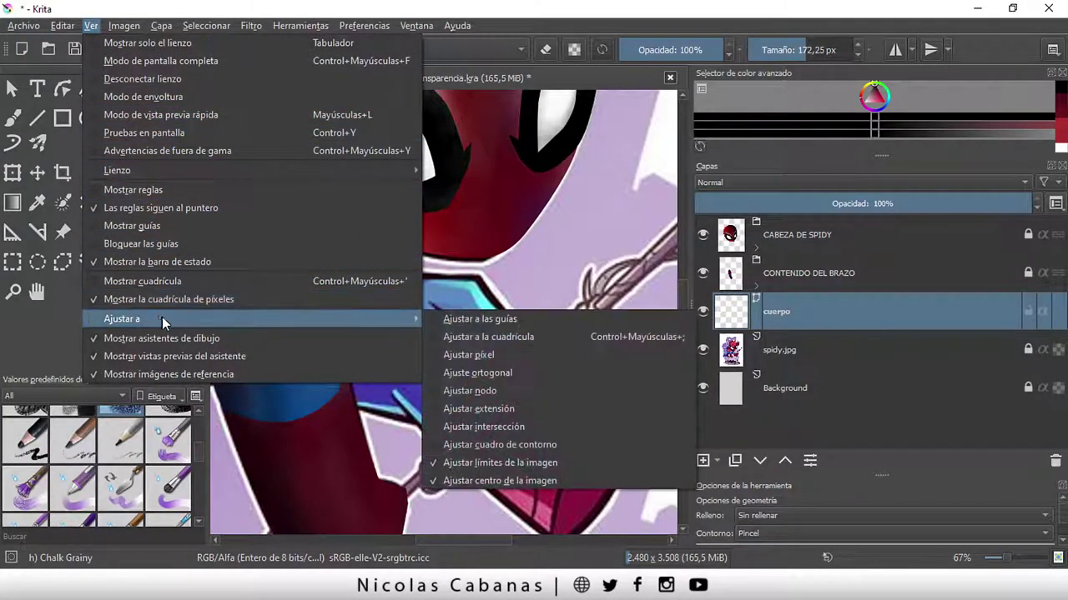
left_click(483, 465)
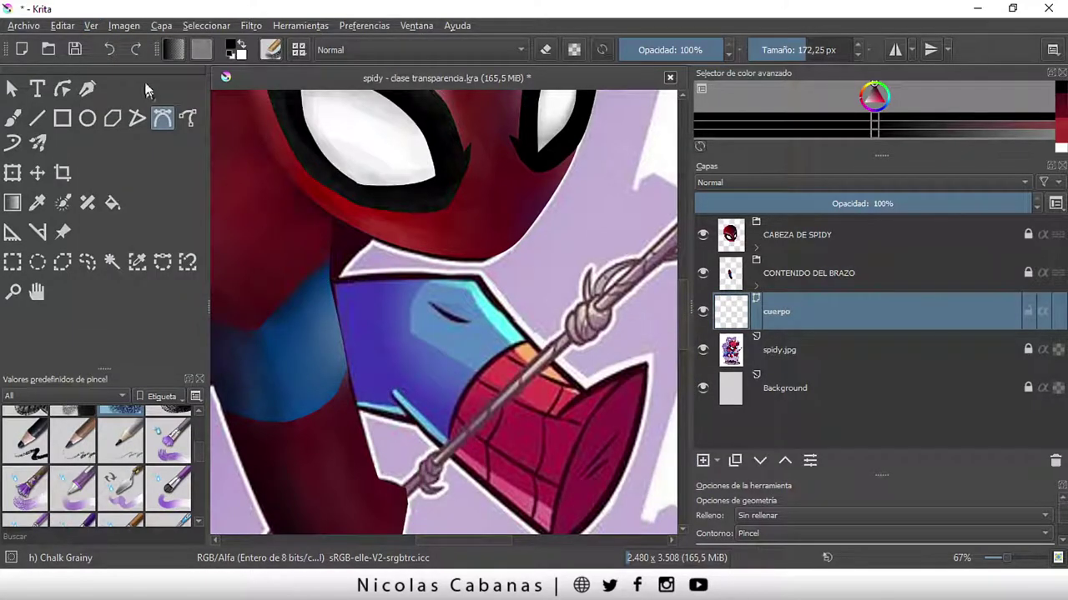
left_click(90, 26)
mouse_move(122, 319)
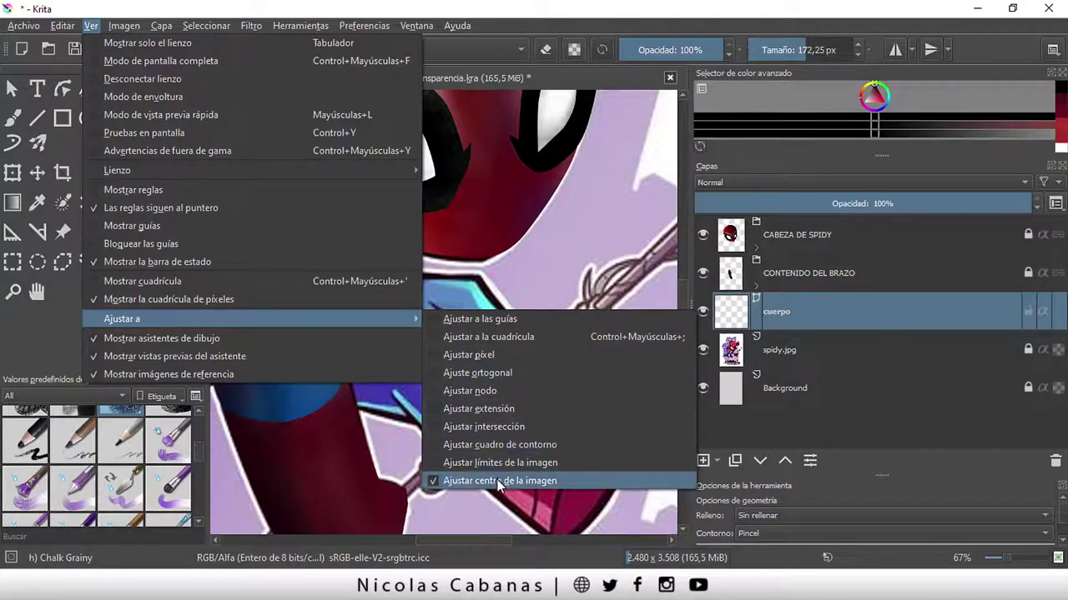
left_click(502, 480)
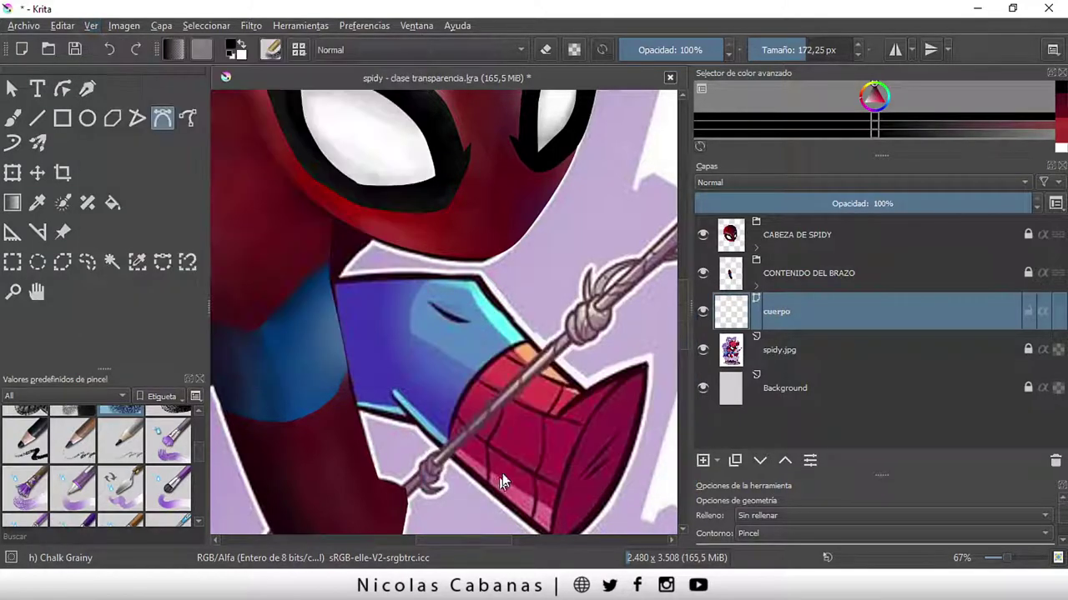
- Start a Bezier path along the forearm's top edge and down to the glove's corner
left_click(338, 280)
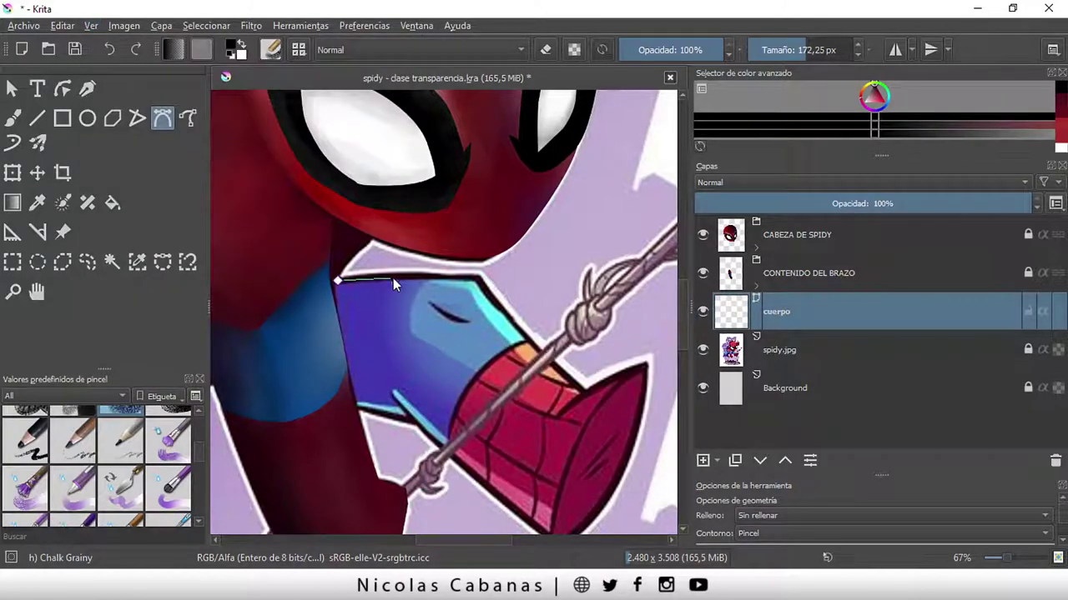
left_click(481, 279)
left_click(584, 390)
left_click(648, 364)
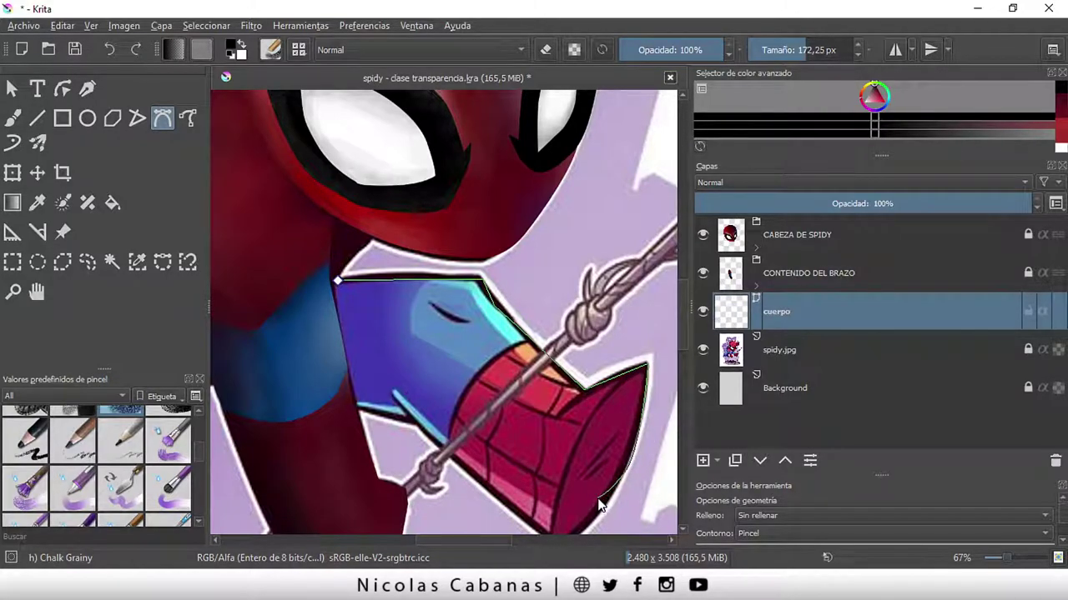
- Extend the Bezier outline around the glove's bottom tip and under the body to the left leg
mouse_move(599, 504)
left_mouse_down()
mouse_move(565, 341)
mouse_move(560, 384)
mouse_move(526, 365)
mouse_move(495, 384)
mouse_move(455, 360)
left_mouse_up()
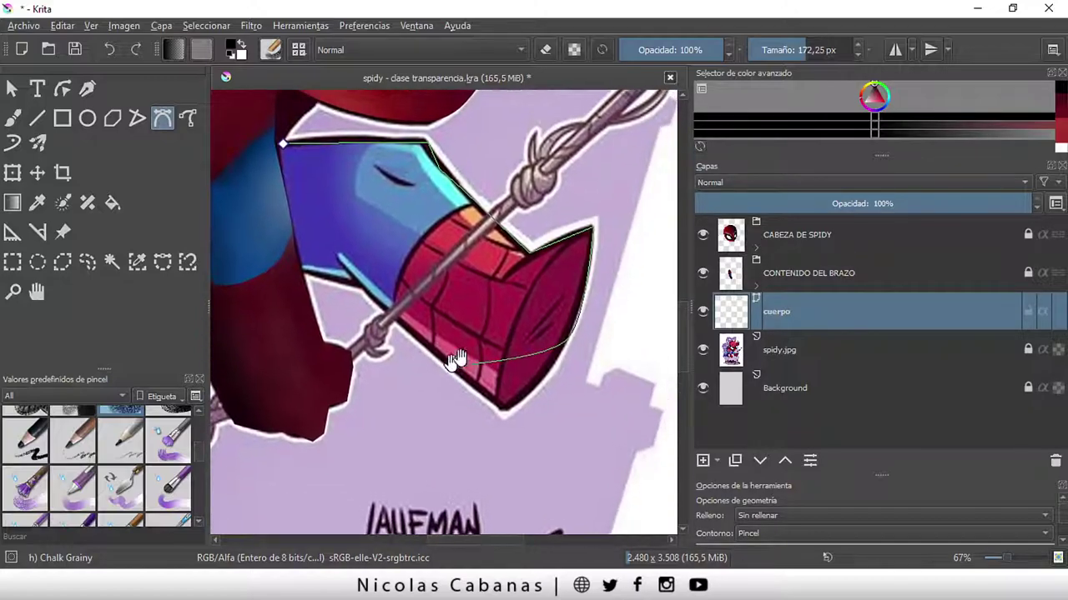
mouse_move(439, 417)
left_mouse_down()
mouse_move(468, 416)
mouse_move(379, 400)
left_mouse_up()
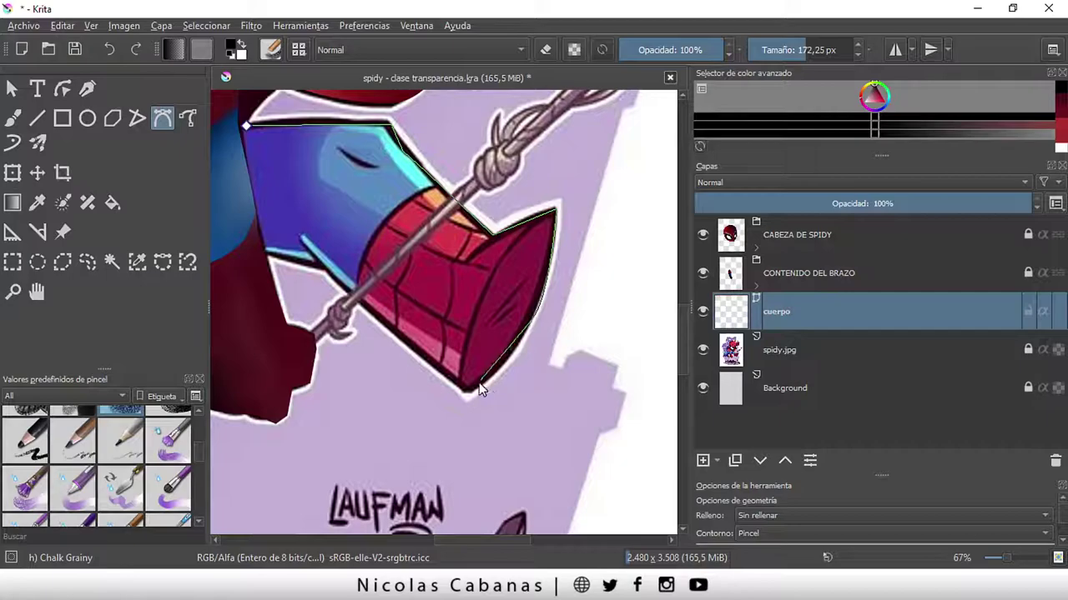
left_click_drag(468, 387, 433, 397)
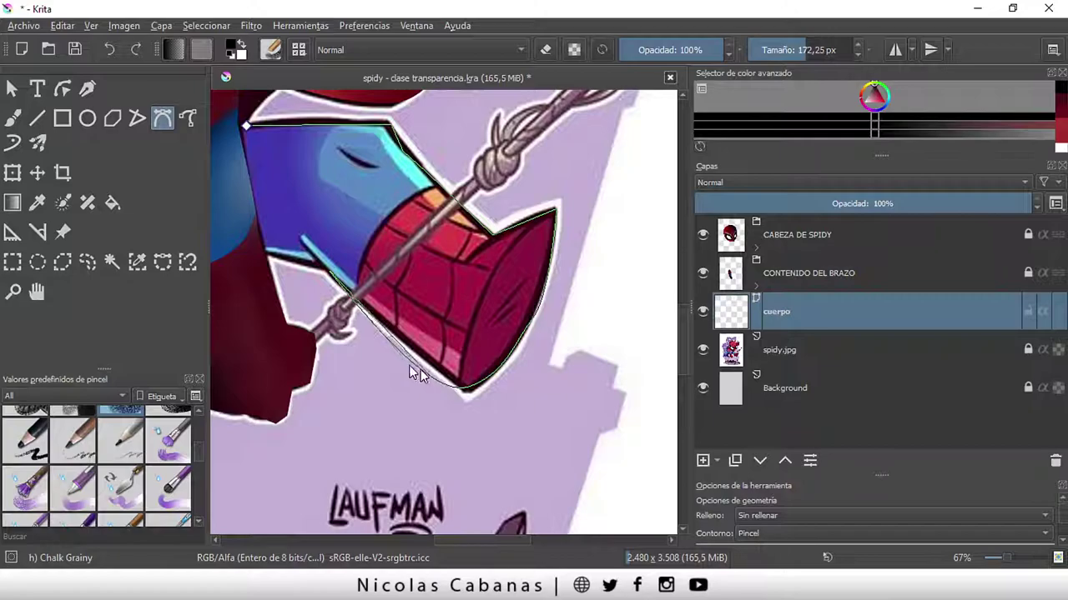
left_click_drag(351, 306, 598, 317)
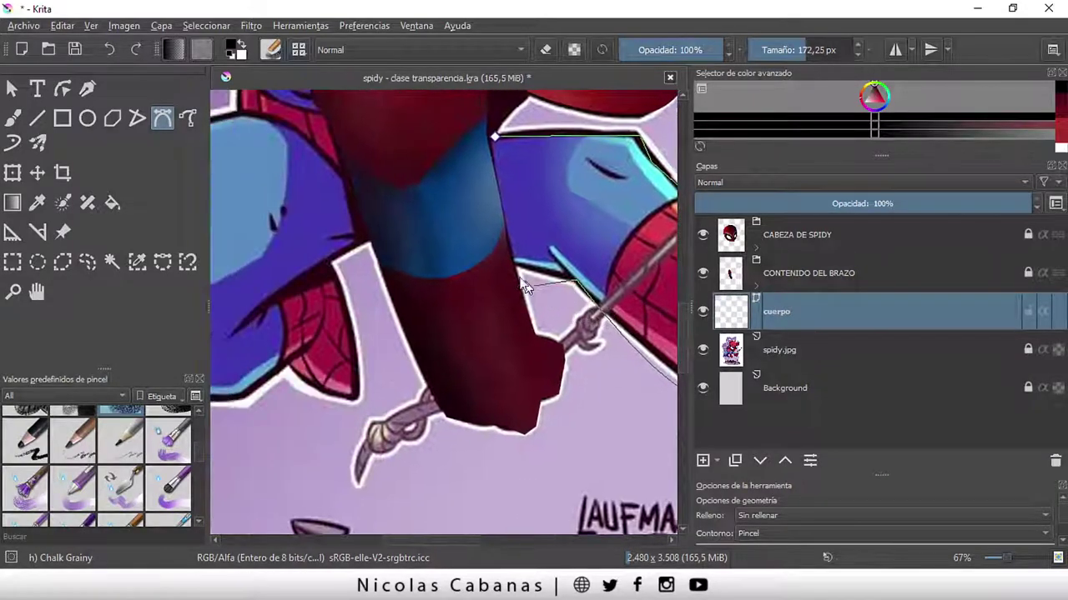
left_click(373, 246)
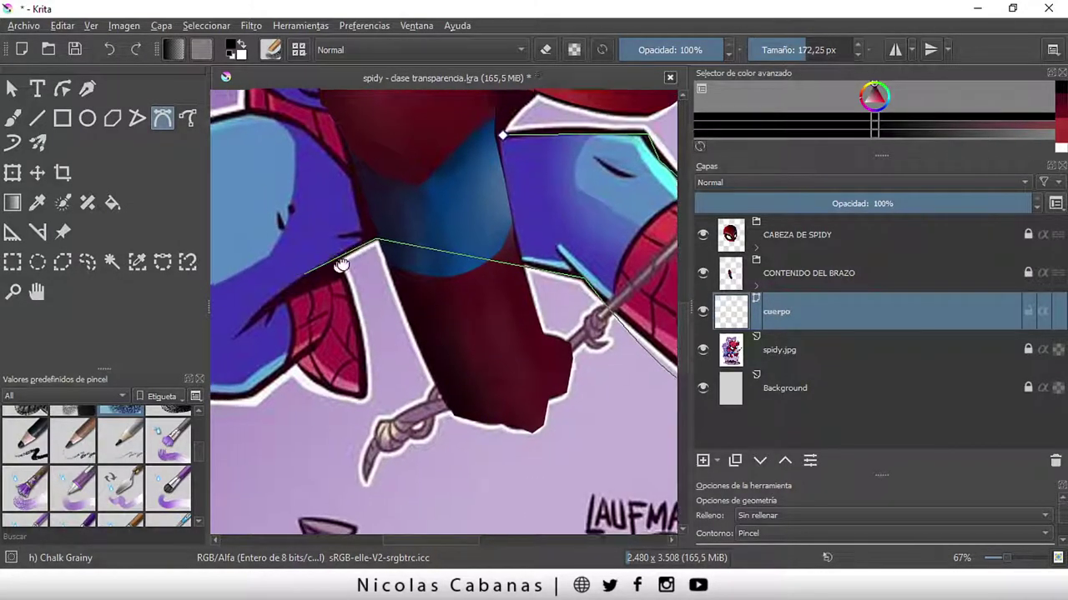
left_click_drag(373, 246, 436, 219)
left_click(396, 237)
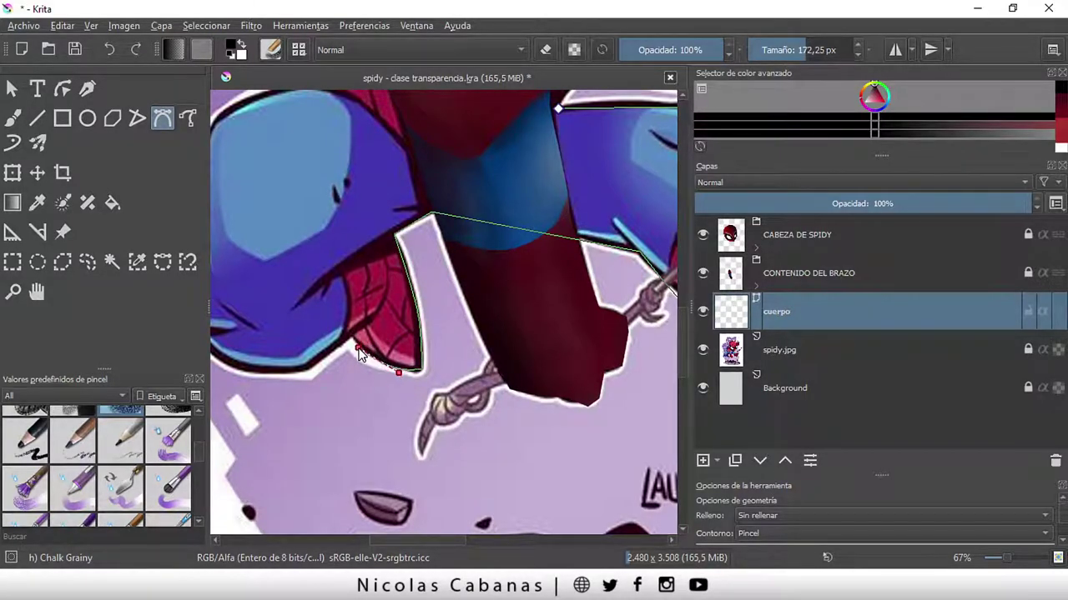
mouse_move(349, 356)
left_mouse_down()
mouse_move(488, 327)
mouse_move(346, 302)
left_mouse_up()
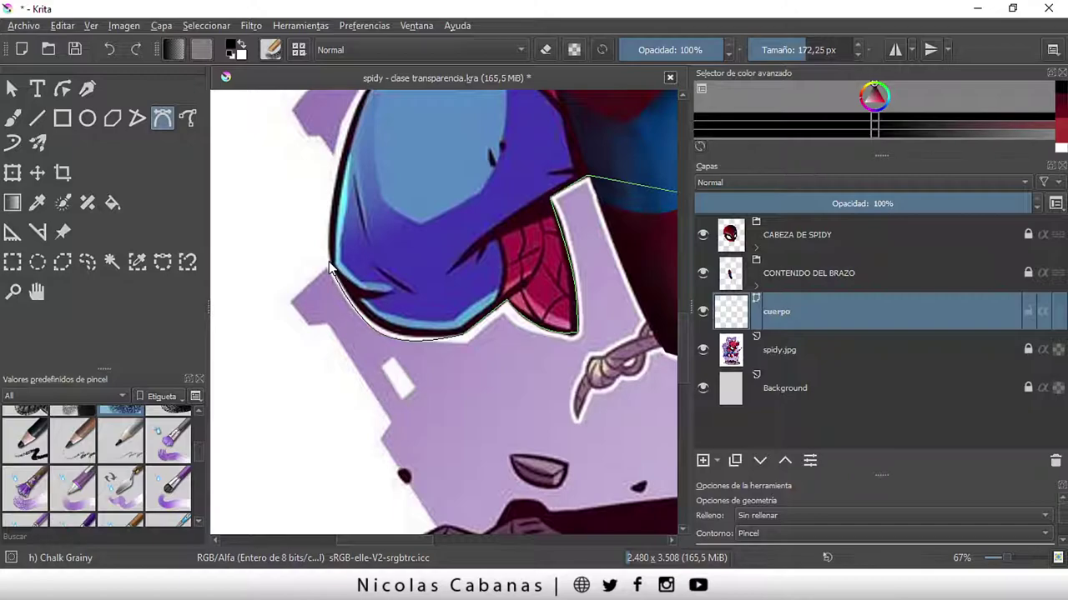
- Continue the outline path up the left leg's outer edge toward the helmet
left_click_drag(336, 213, 415, 406)
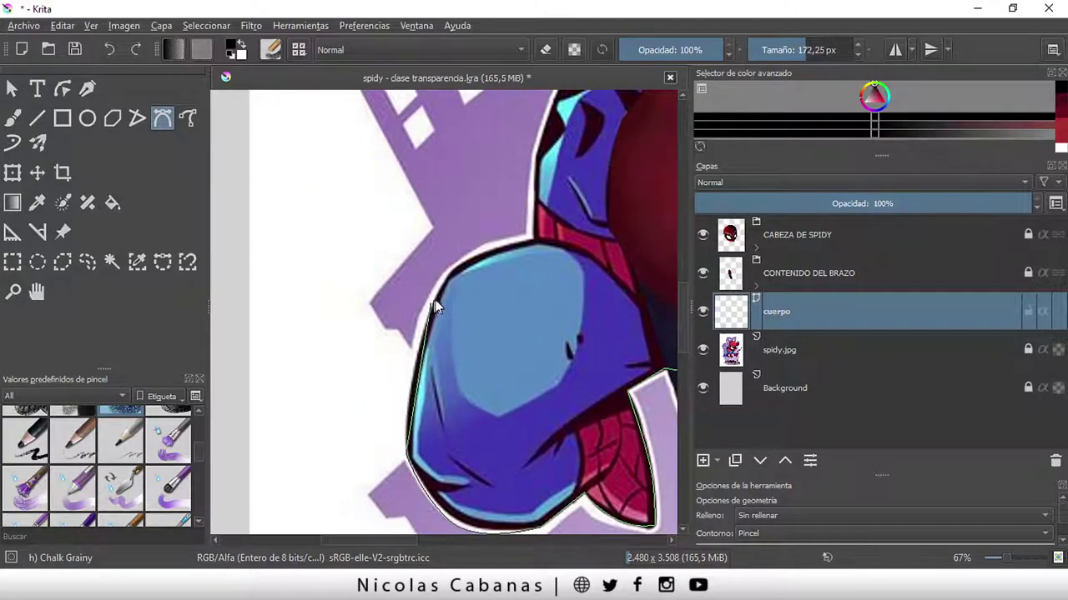
left_click_drag(438, 292, 450, 284)
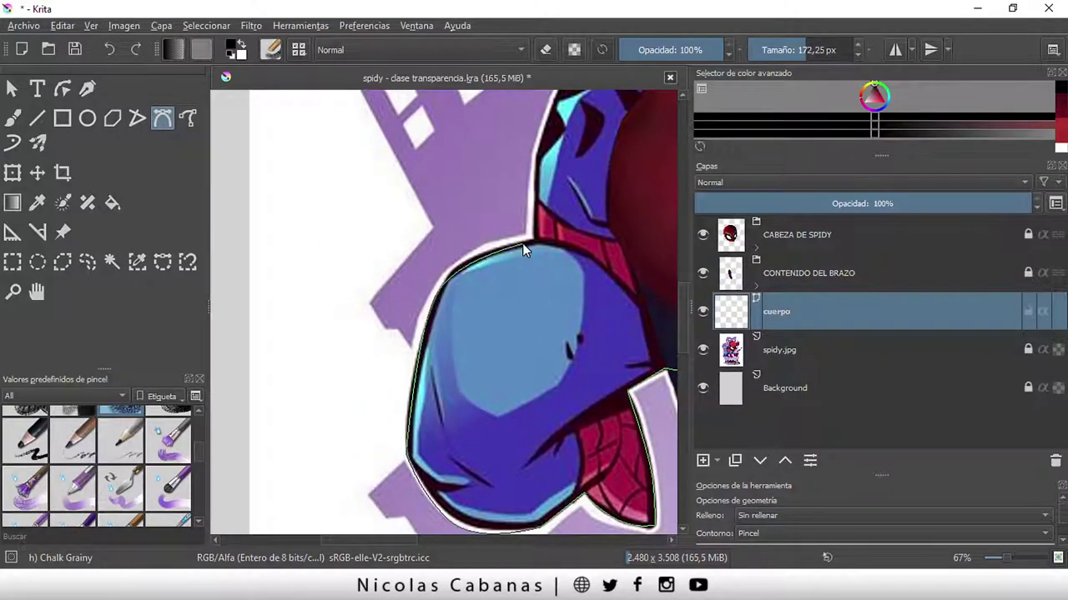
left_click_drag(534, 247, 427, 447)
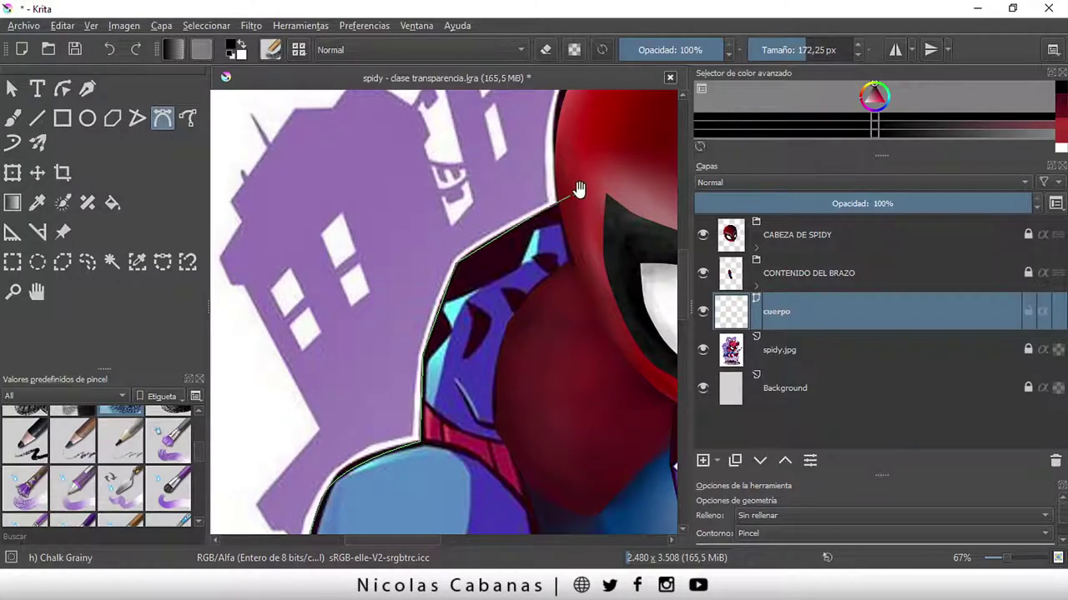
mouse_move(579, 191)
left_mouse_down()
mouse_move(250, 365)
mouse_move(300, 178)
left_mouse_up()
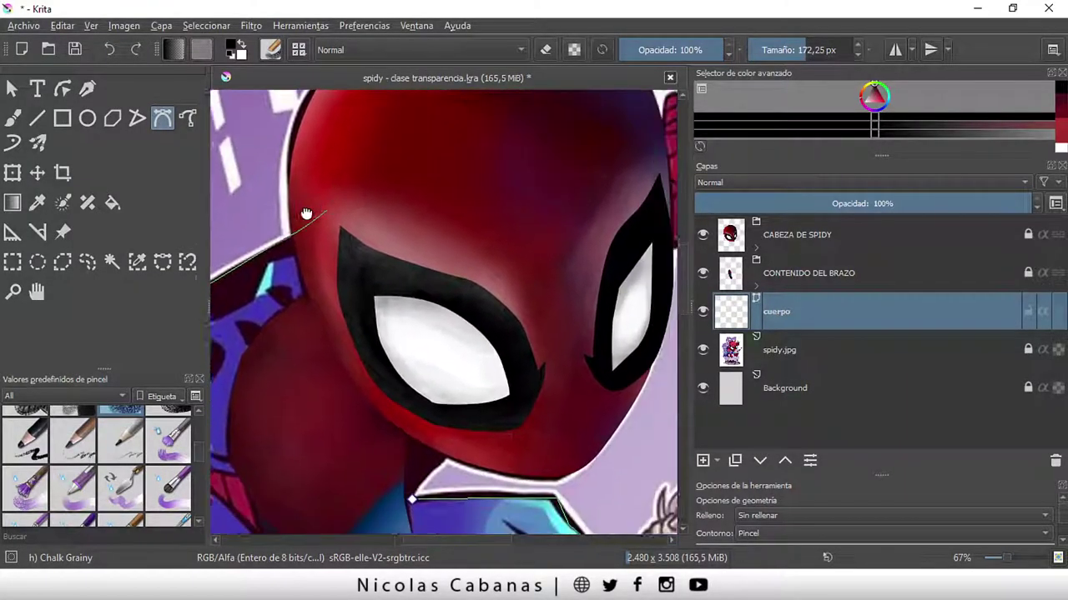
left_click_drag(398, 181, 204, 311)
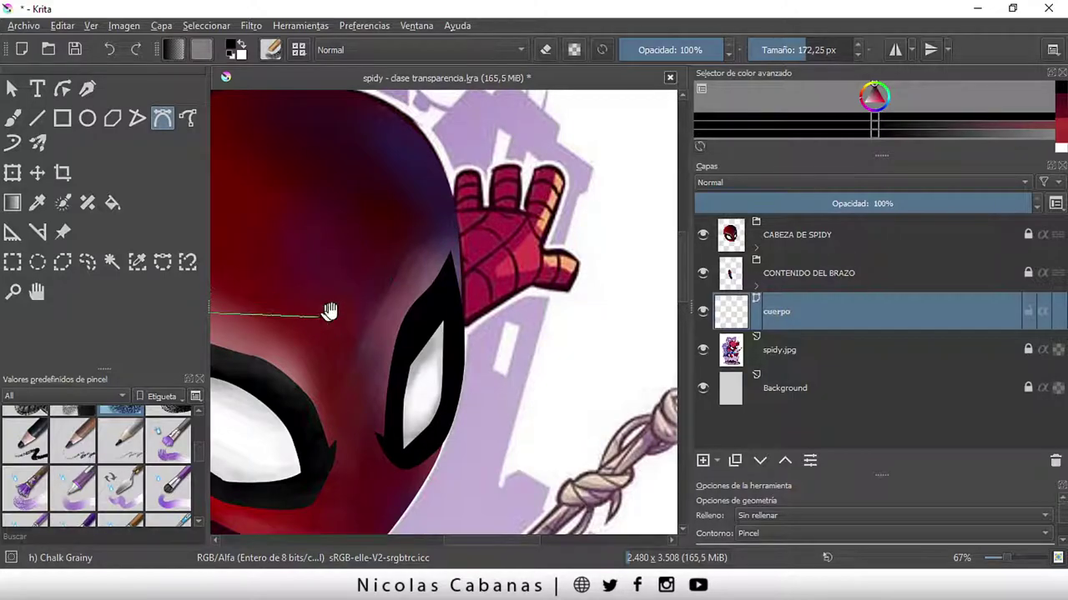
mouse_move(329, 309)
left_mouse_down()
mouse_move(615, 239)
mouse_move(269, 329)
left_mouse_up()
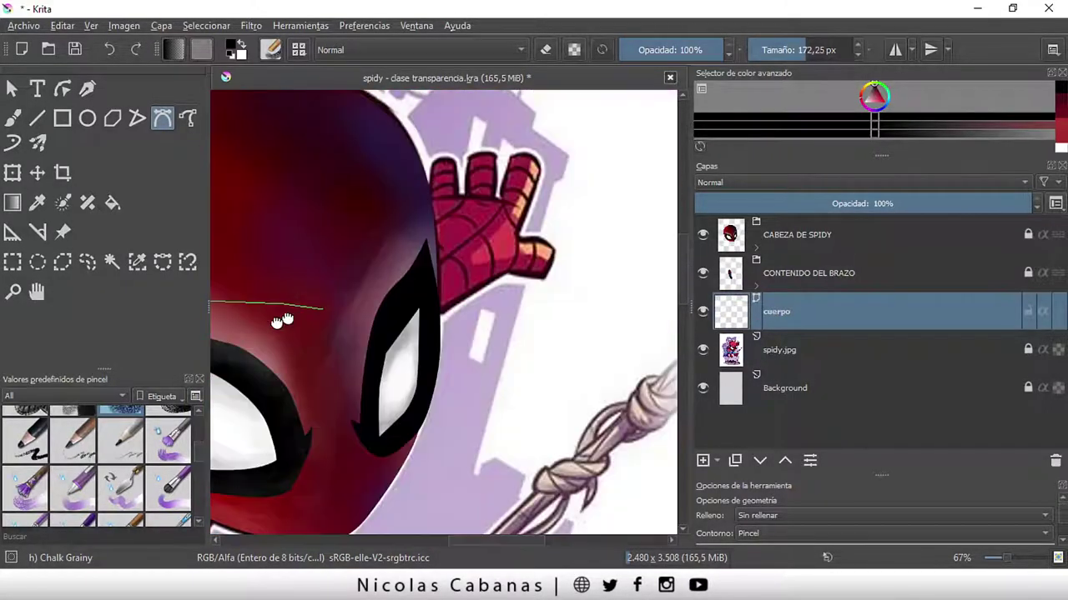
- Trace the outline around the raised hand's fingers and thumb, then back toward the body
left_click(373, 221)
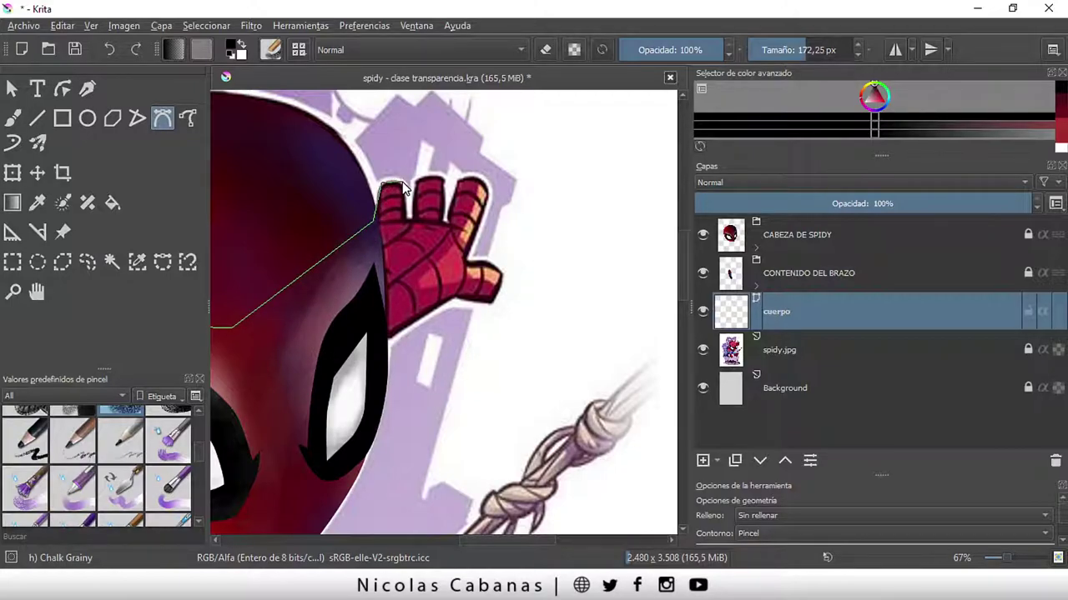
left_click_drag(406, 193, 408, 191)
left_click(410, 220)
scroll(413, 184, "up", 2)
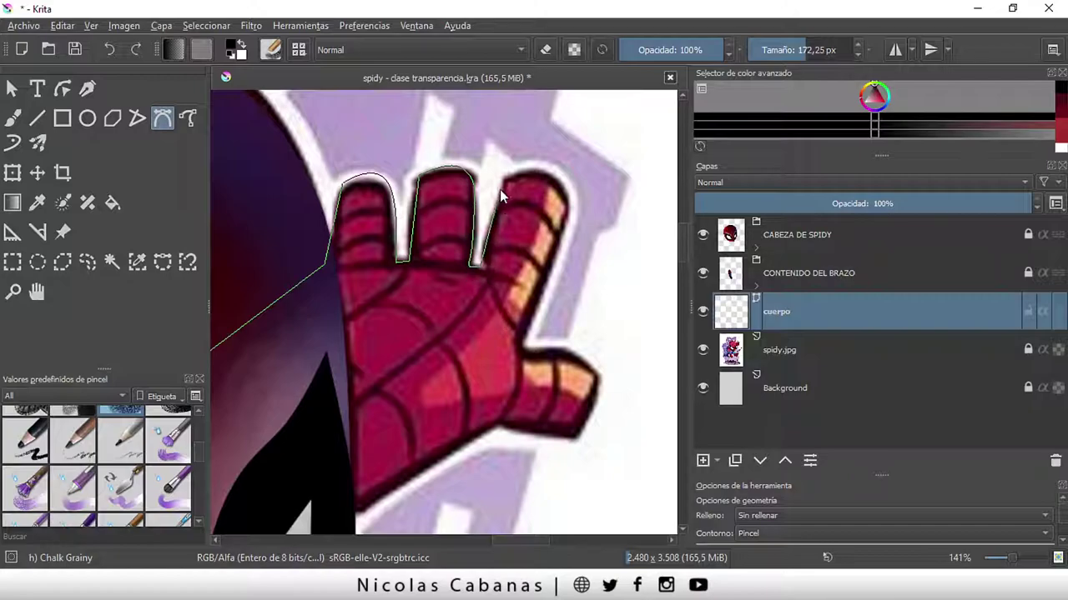
left_click_drag(511, 176, 518, 174)
left_click(525, 347)
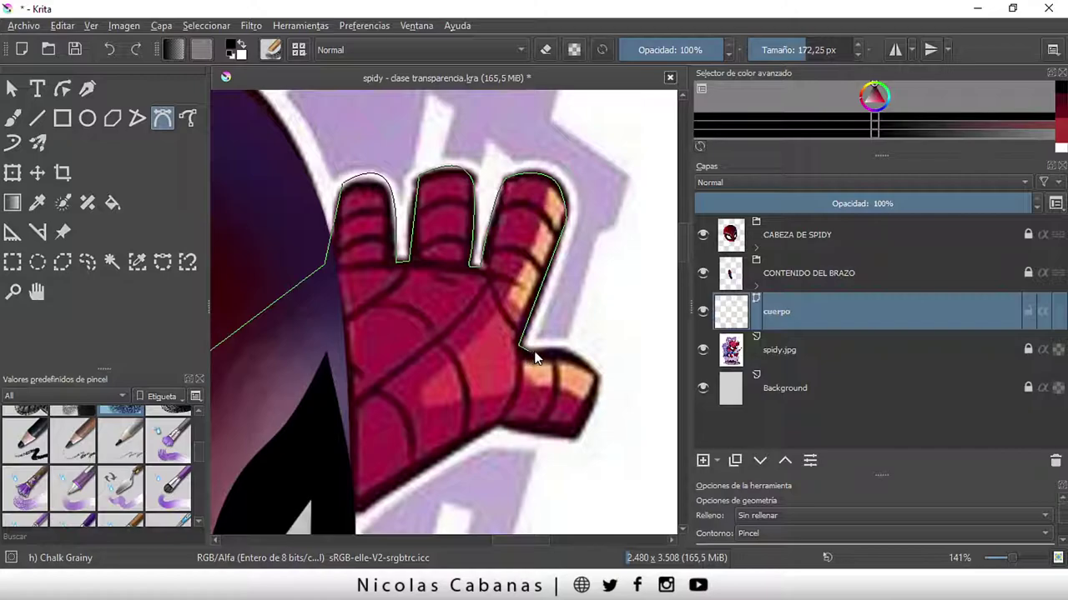
left_click(599, 375)
left_click(500, 432)
left_click_drag(464, 433, 509, 250)
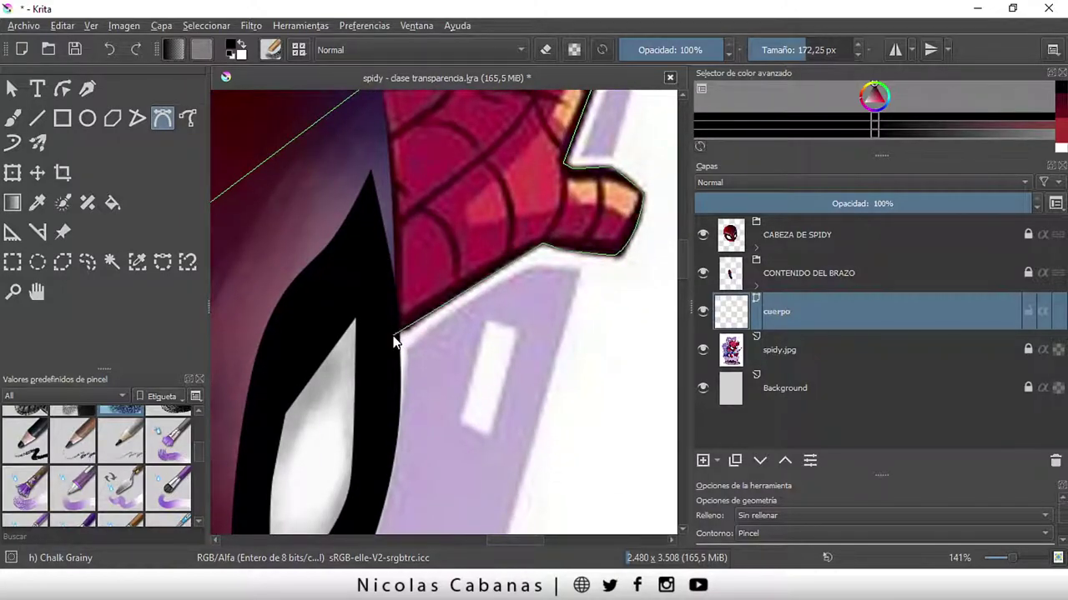
- Close the path at its starting node so it strokes in thick black
scroll(395, 341, "down", 3)
left_click_drag(308, 362, 451, 258)
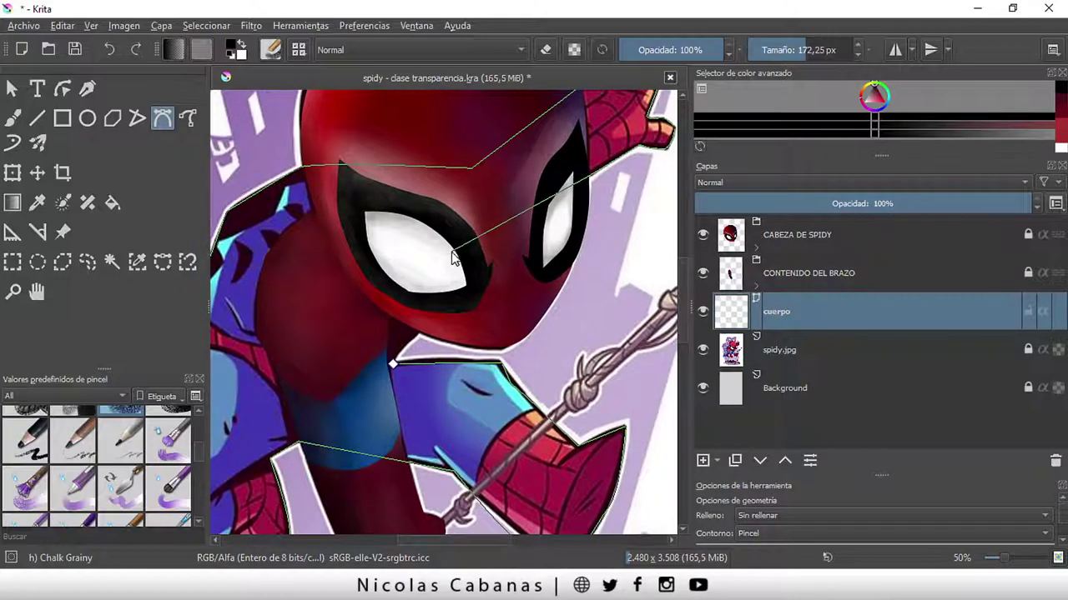
scroll(421, 332, "up", 1)
scroll(401, 338, "up", 2)
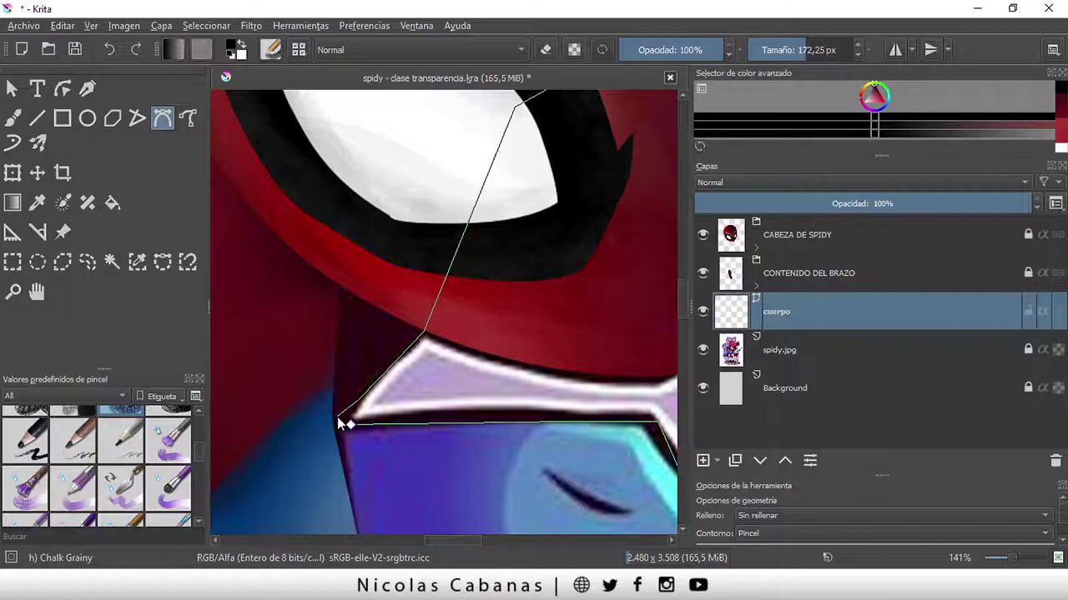
scroll(344, 422, "up", 2)
left_click(365, 433)
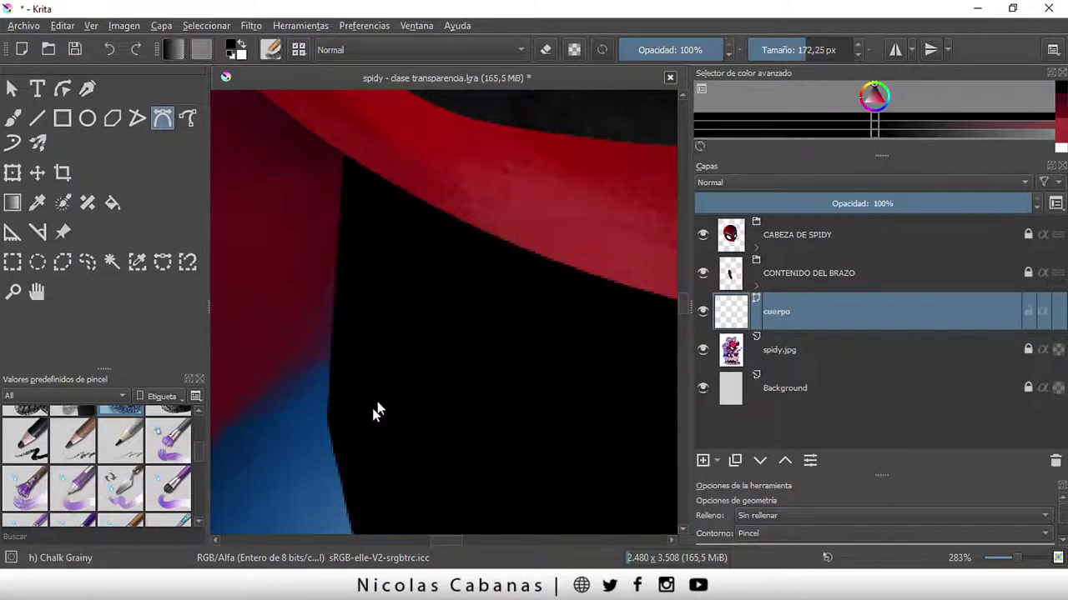
scroll(376, 409, "down", 5)
scroll(391, 380, "down", 3)
scroll(406, 394, "up", 2)
scroll(378, 407, "up", 1)
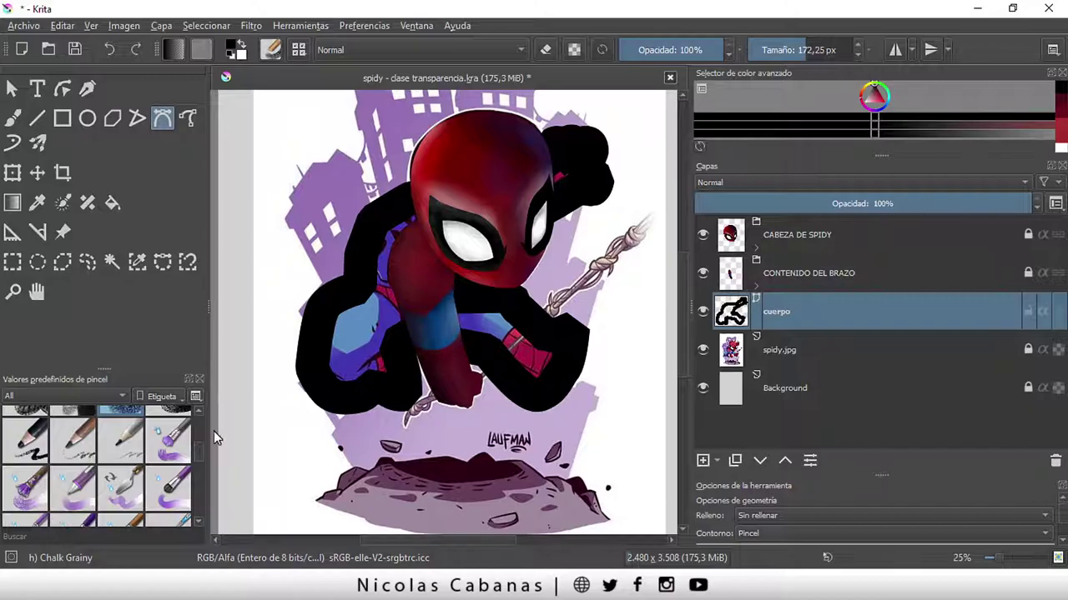
- Select the black outline shape with the Select Shapes tool
scroll(198, 454, "up", 2)
scroll(167, 463, "up", 1)
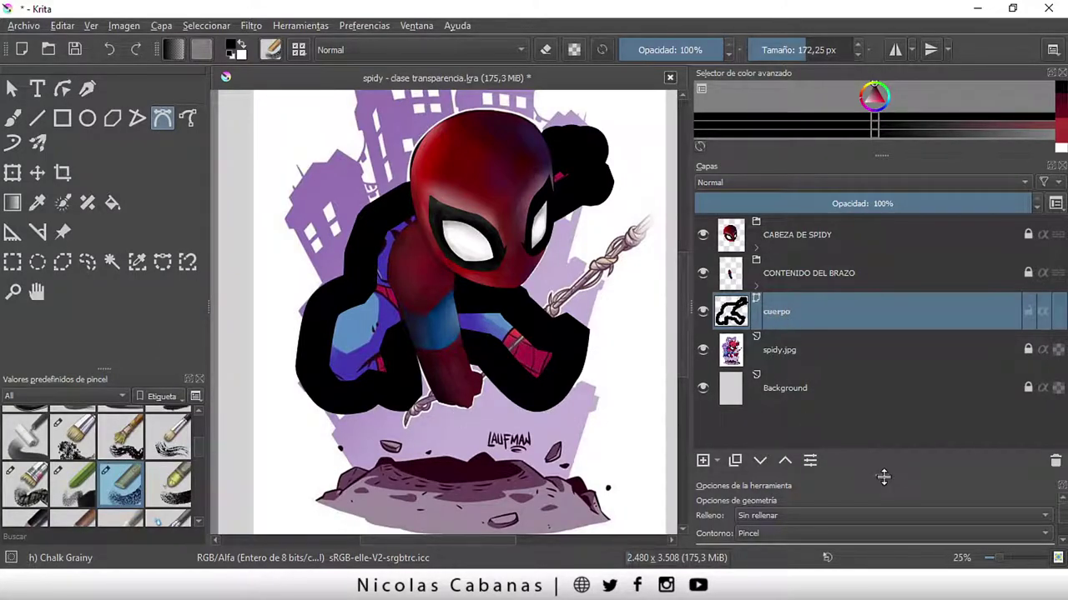
left_click_drag(882, 476, 884, 357)
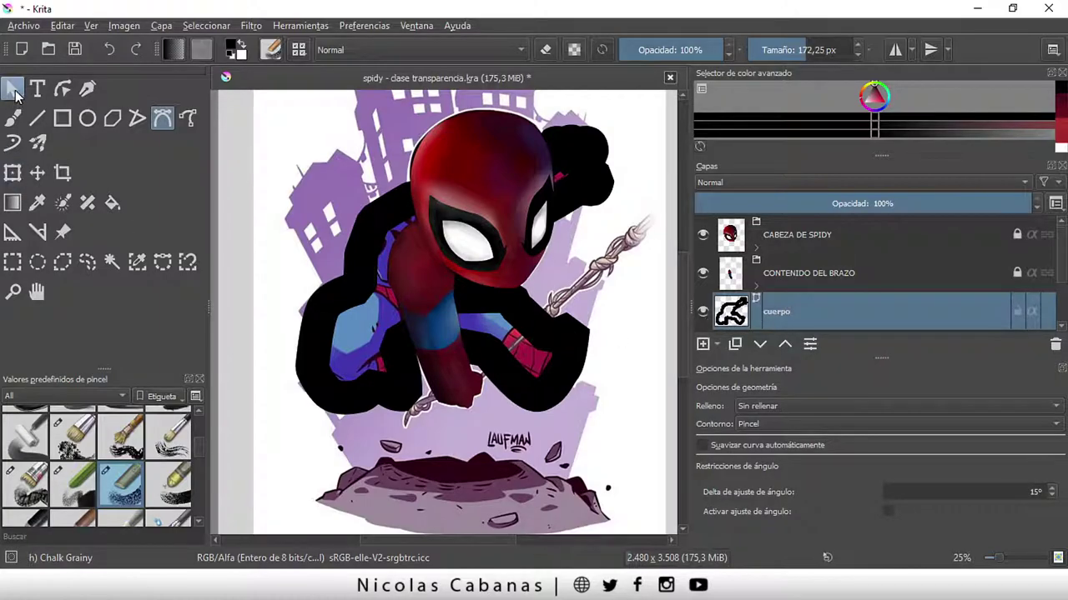
left_click(12, 90)
left_click(367, 255)
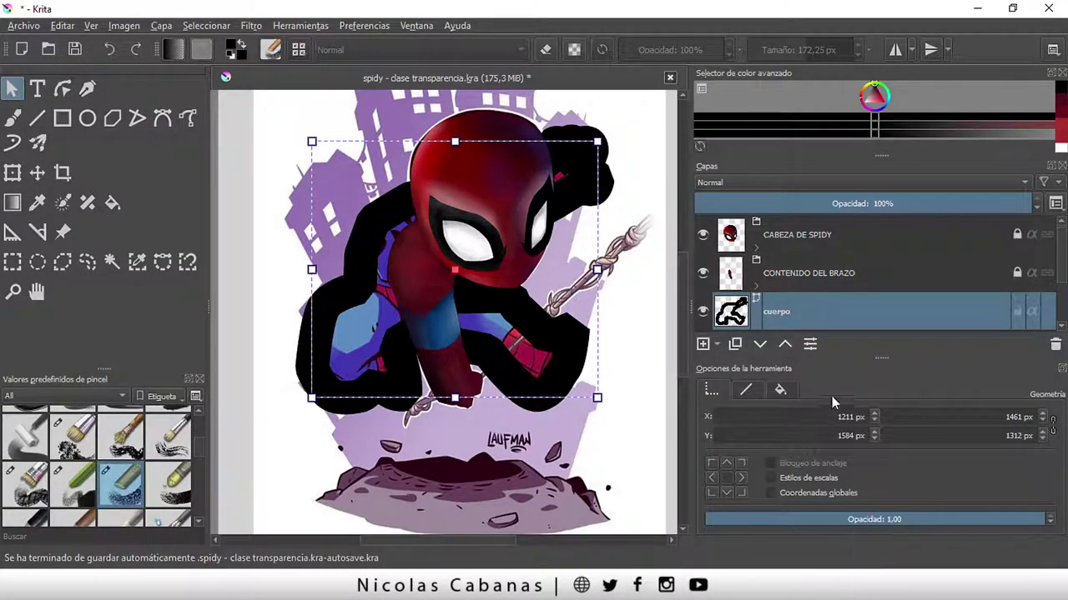
- Set the outline's stroke thickness (Grosor) to 20 px
left_click_drag(883, 357, 876, 325)
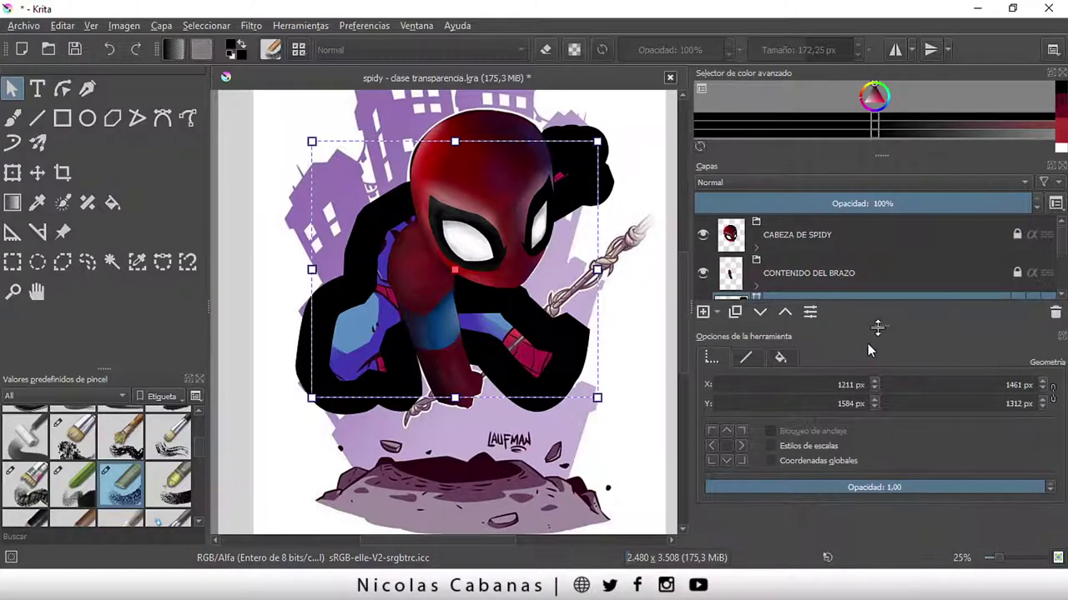
left_click(748, 361)
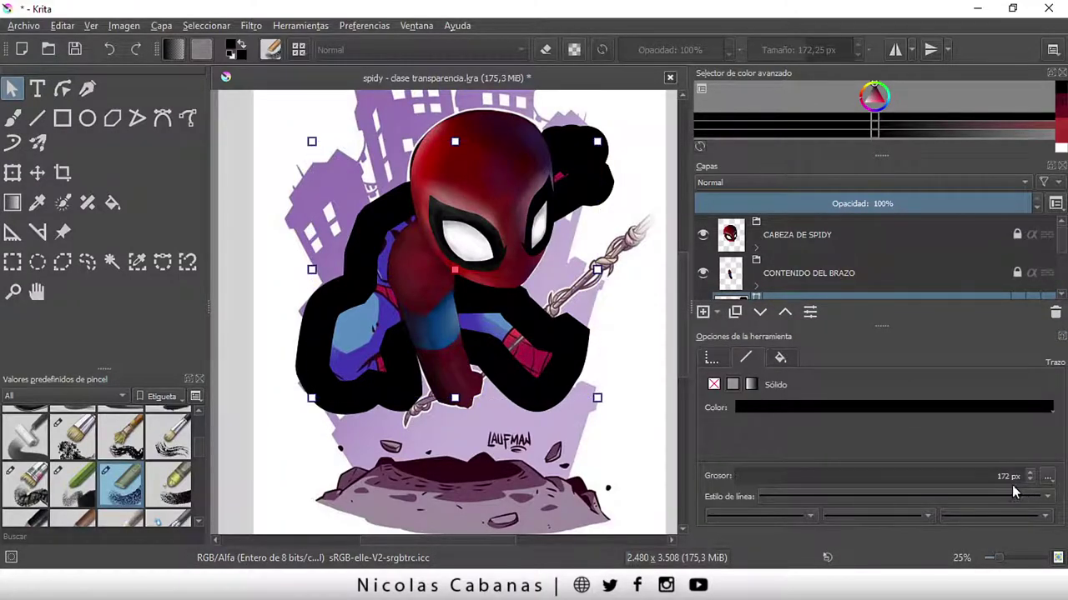
double_click(976, 472)
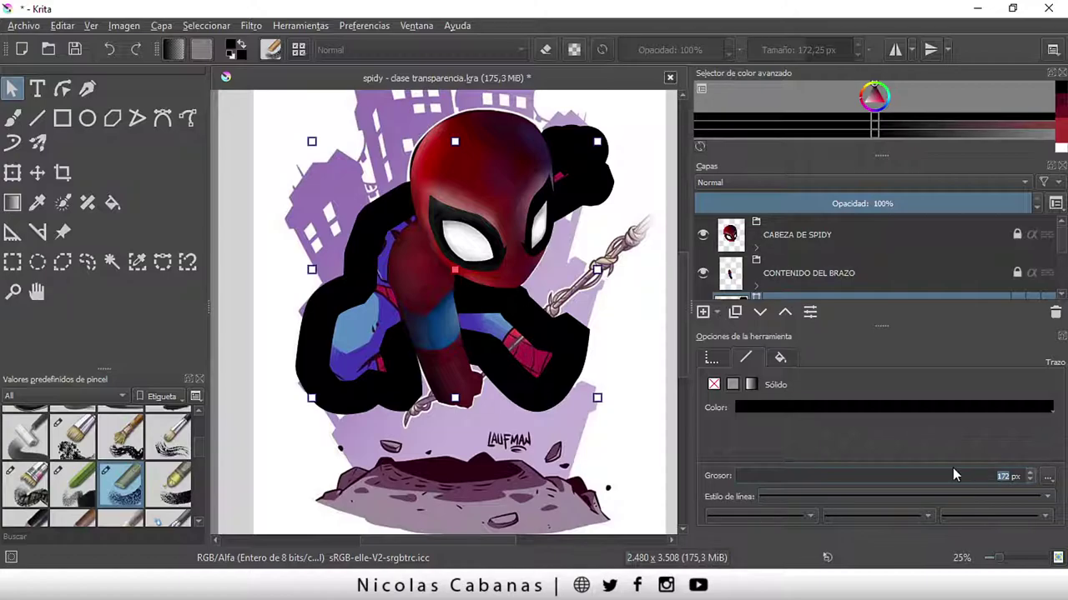
type("20")
key("Return")
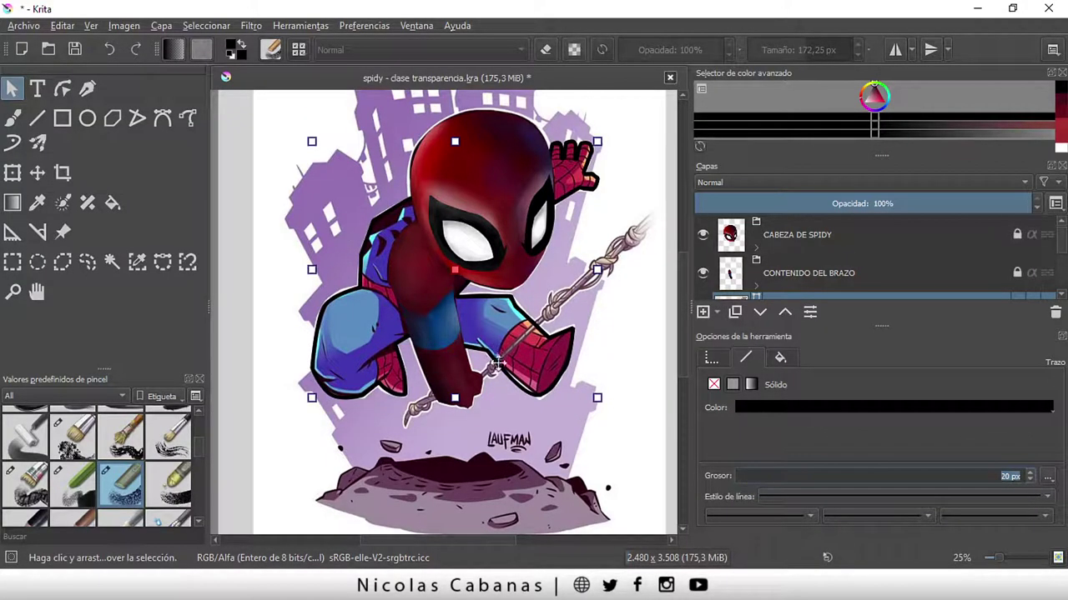
scroll(513, 383, "up", 3)
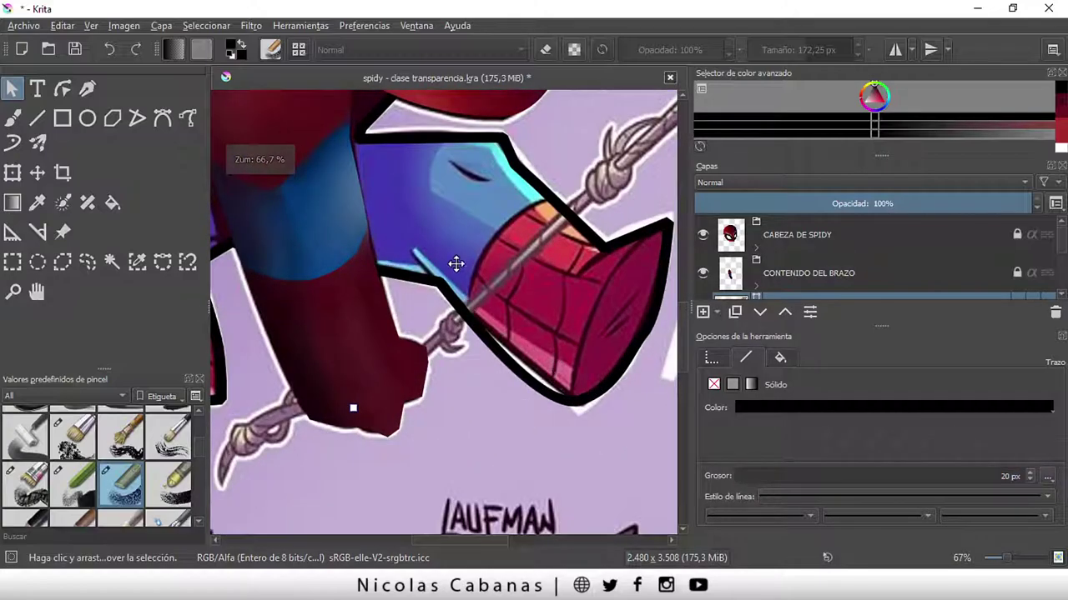
- Move an outline node onto the arm's edge and flatten the curve under the boot
left_click(62, 90)
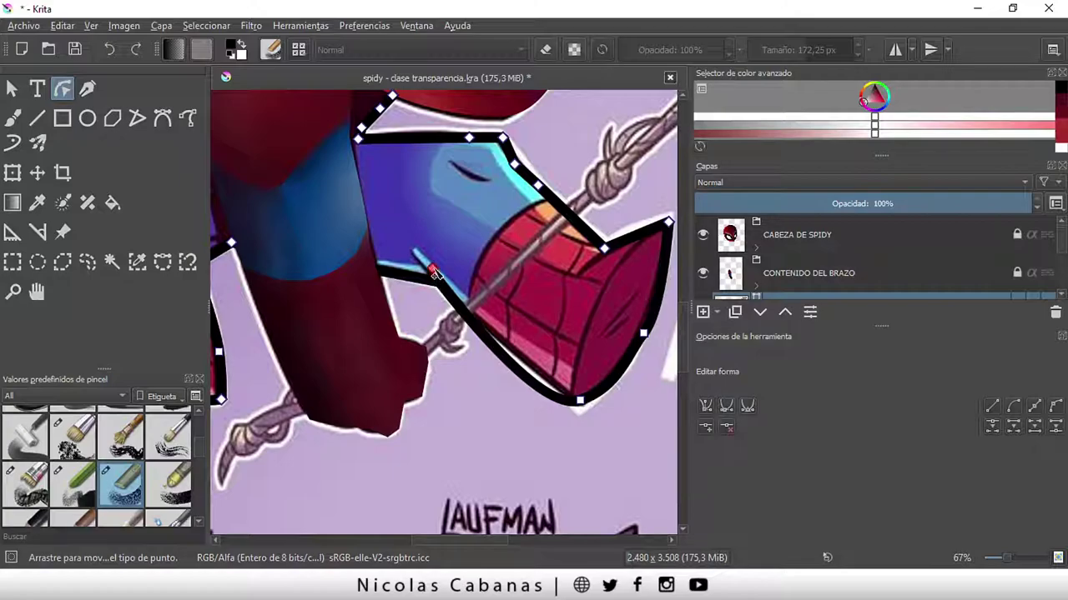
left_click_drag(440, 282, 427, 273)
left_click(580, 400)
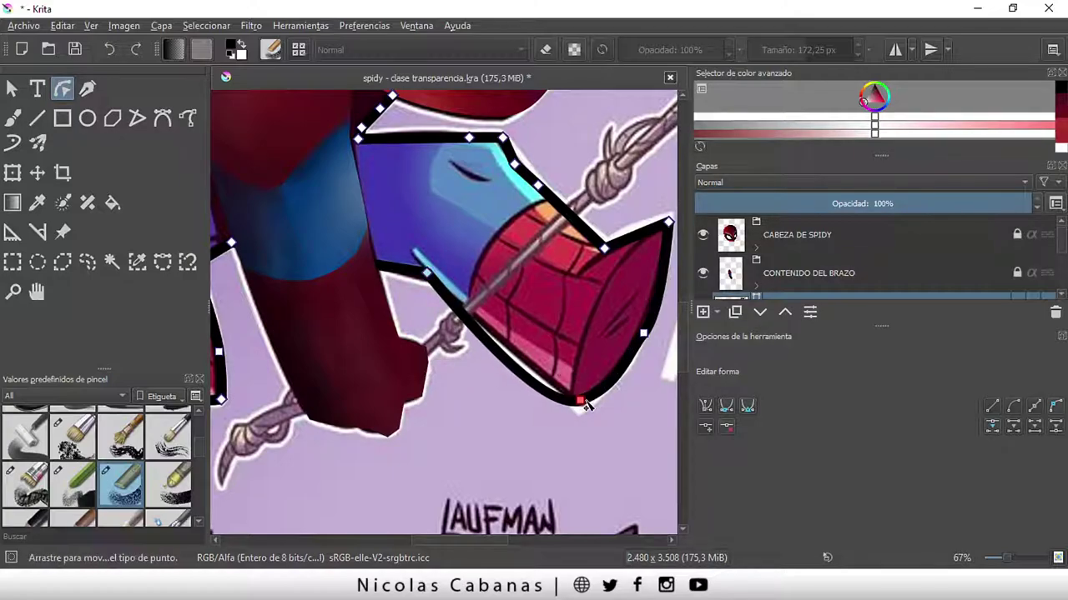
mouse_move(541, 413)
left_mouse_down()
mouse_move(539, 400)
mouse_move(557, 406)
left_mouse_up()
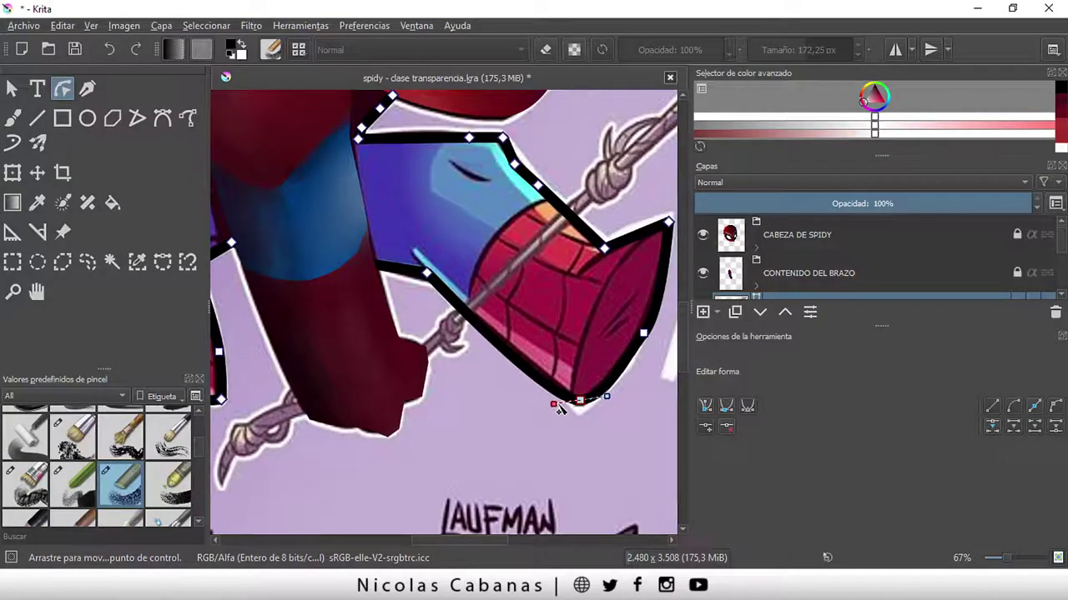
- Select the whole outline path with the Select Shapes tool
scroll(560, 351, "down", 2)
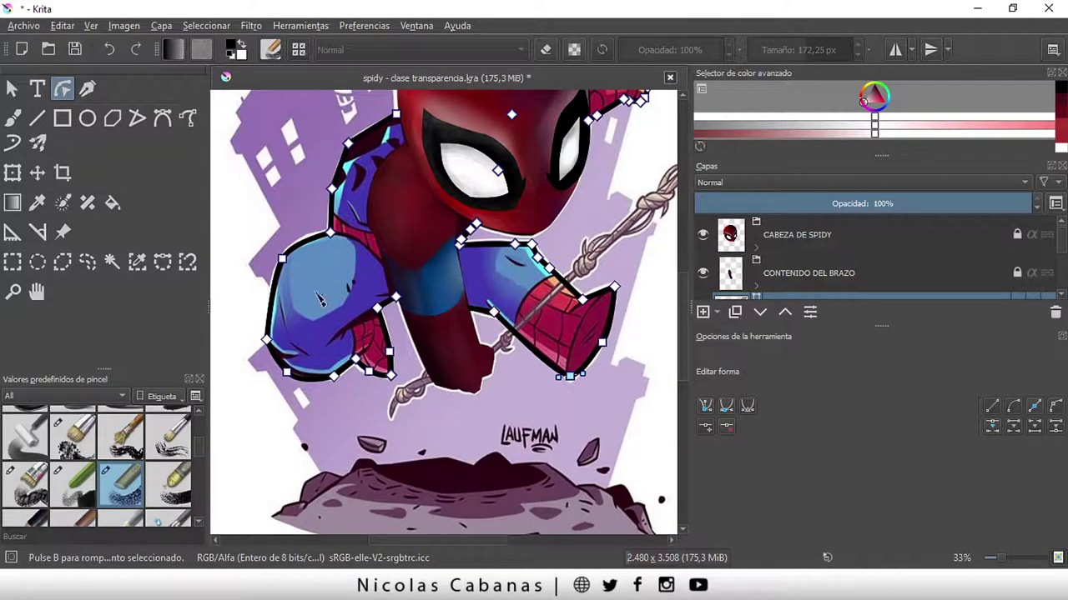
scroll(486, 169, "down", 1)
scroll(683, 291, "up", 2)
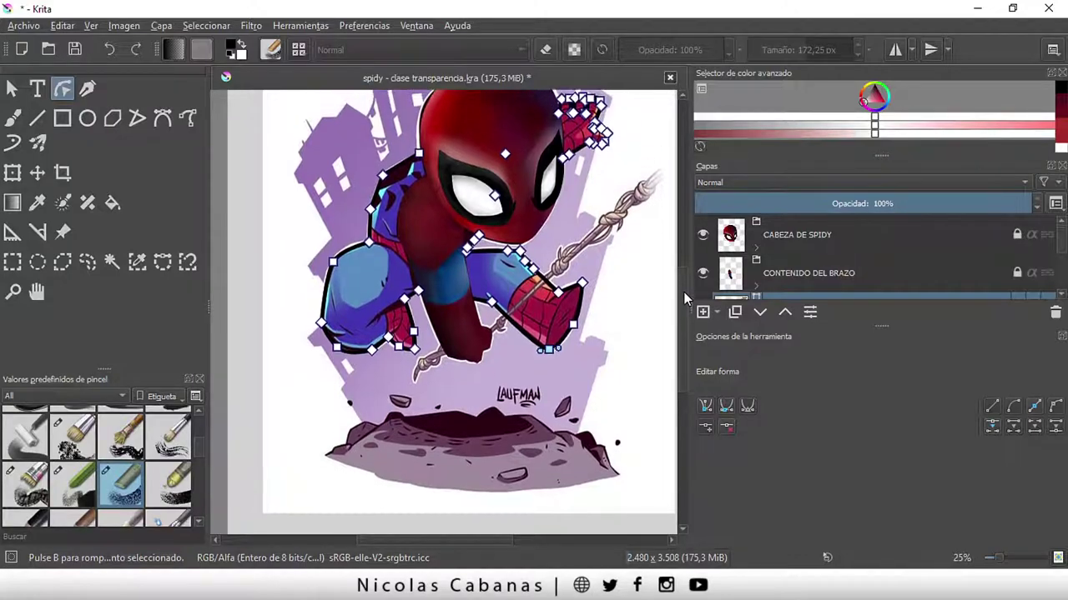
scroll(688, 284, "up", 1)
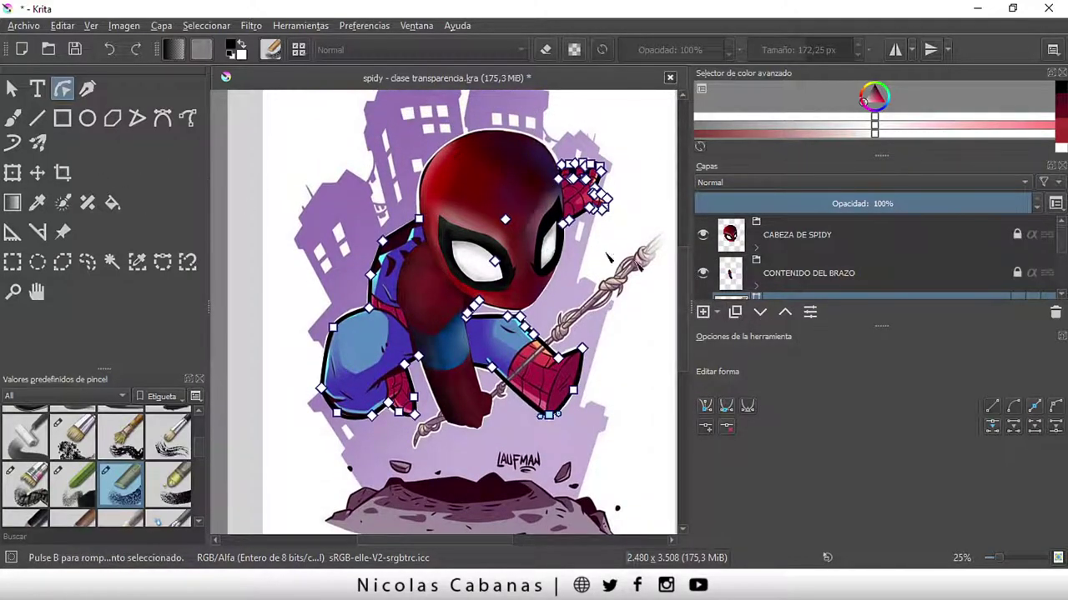
left_click(13, 88)
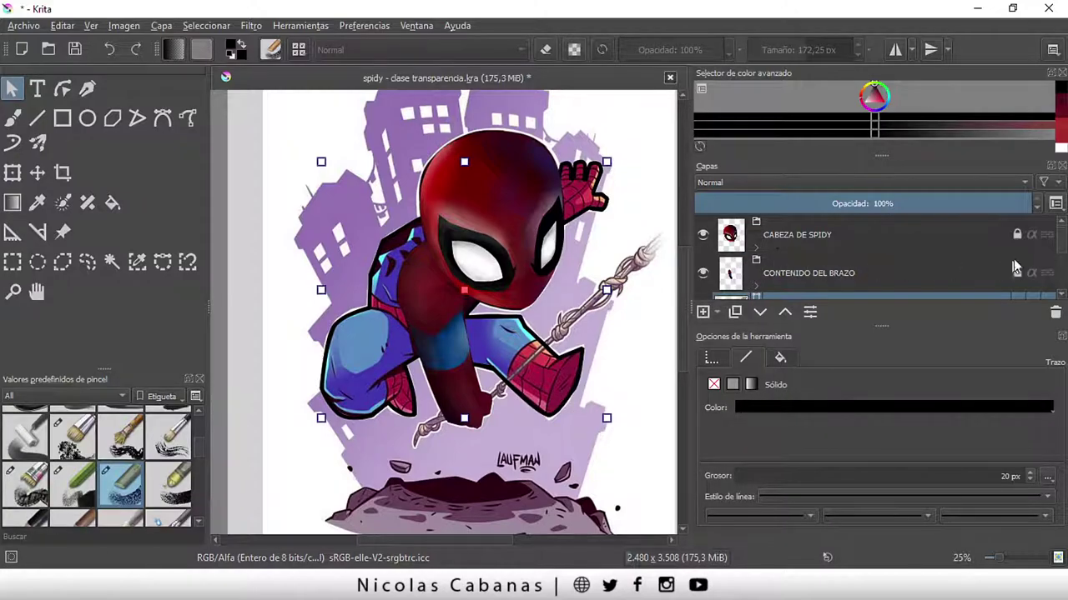
scroll(918, 250, "down", 2)
scroll(792, 259, "down", 1)
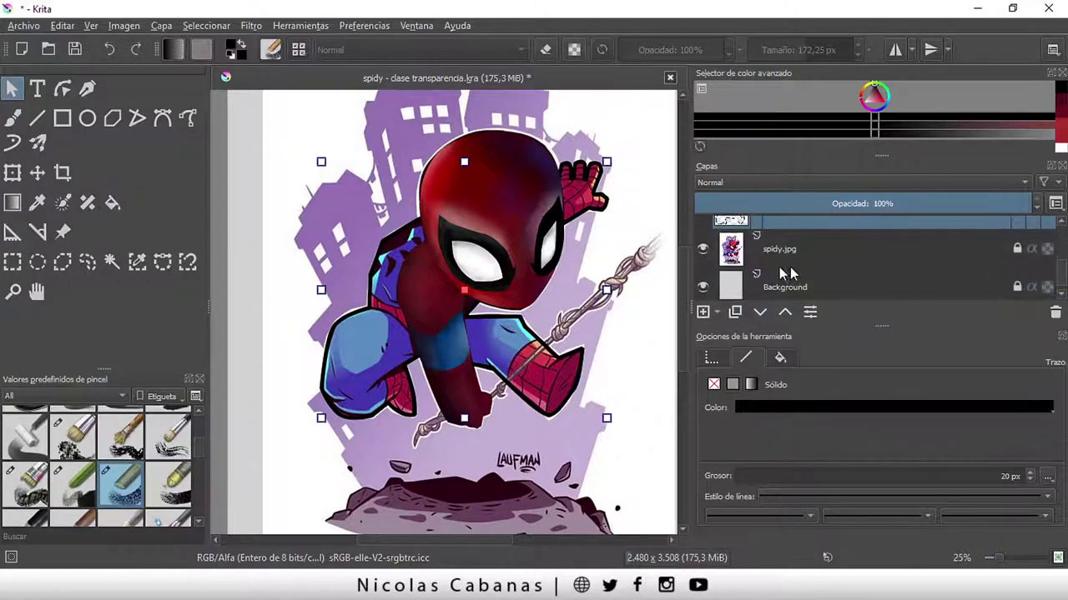
- Hide spidy.jpg and give the body shape no stroke and a solid grey fill
left_click(702, 250)
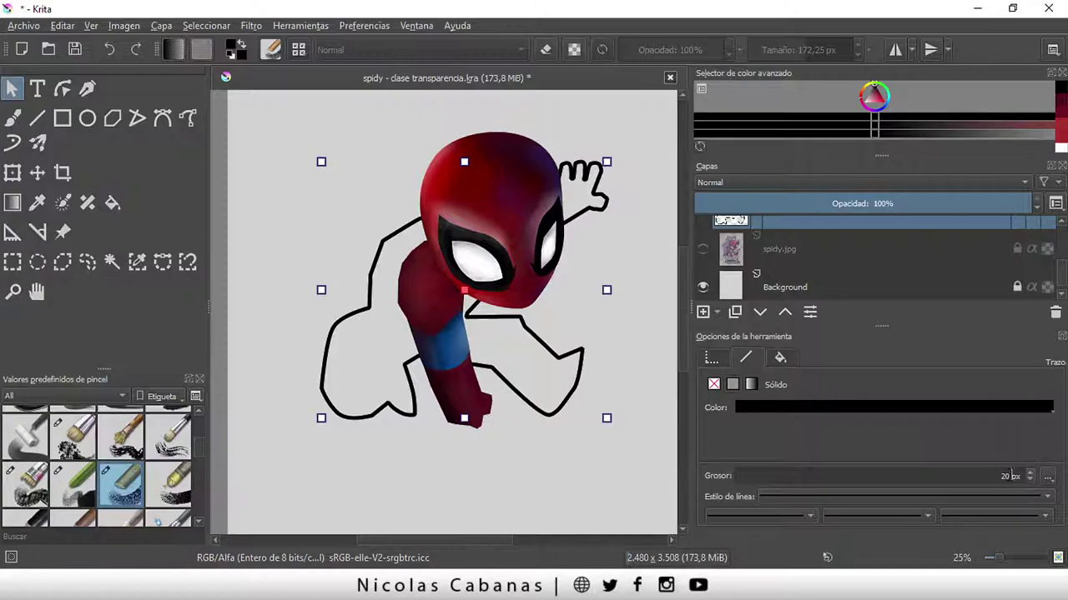
left_click(712, 385)
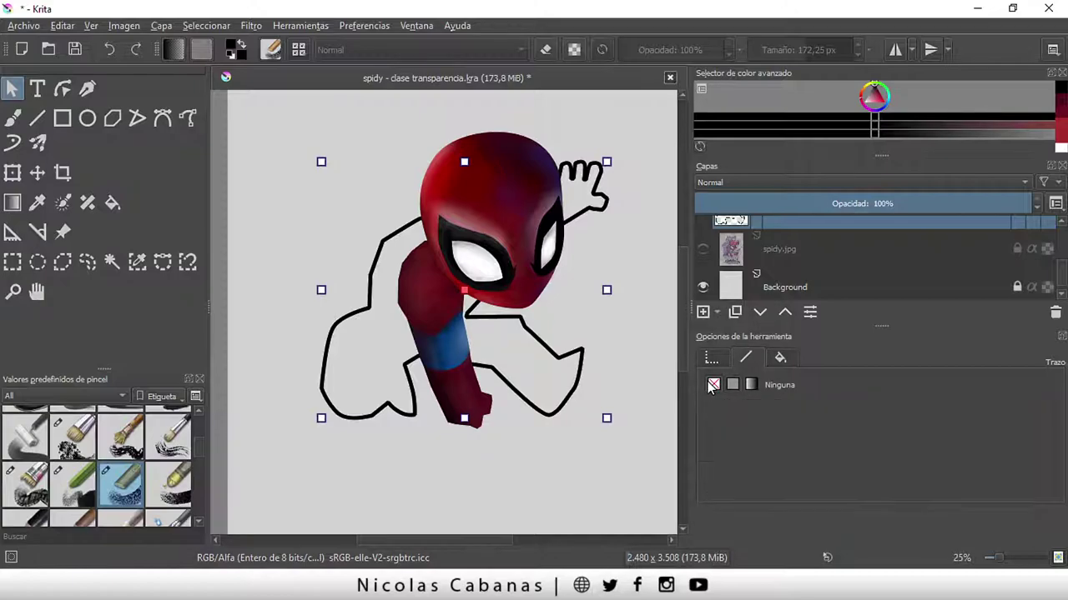
left_click(778, 358)
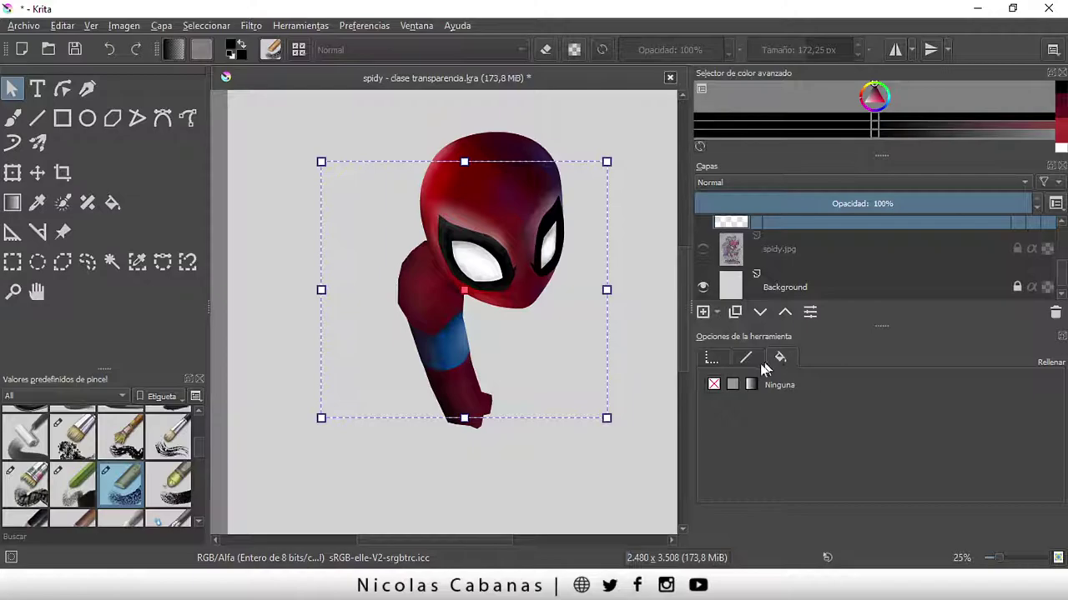
left_click(733, 383)
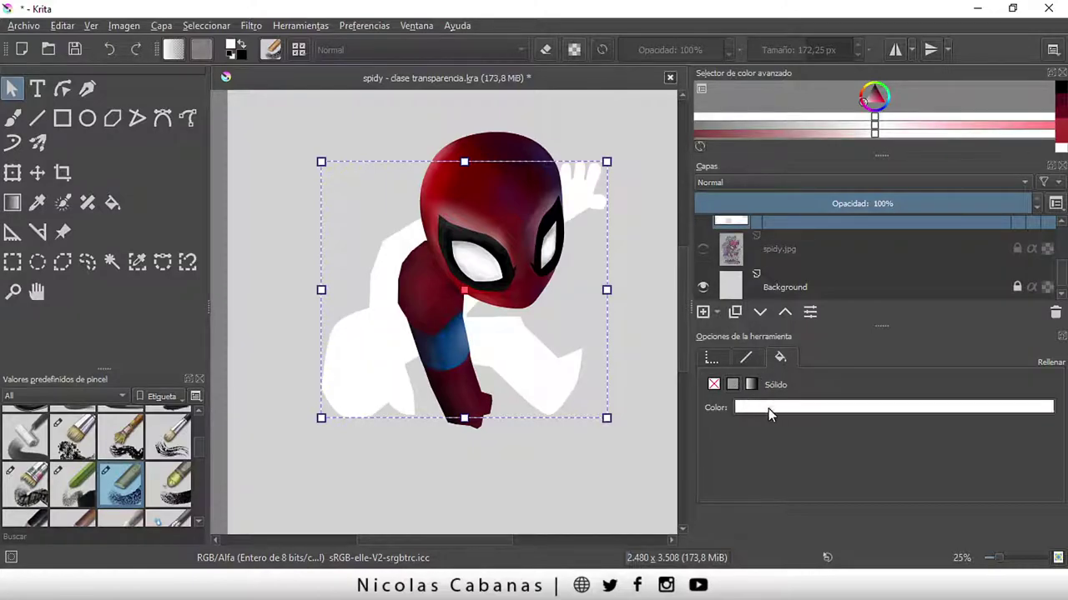
left_click(768, 409)
left_click_drag(836, 343, 841, 352)
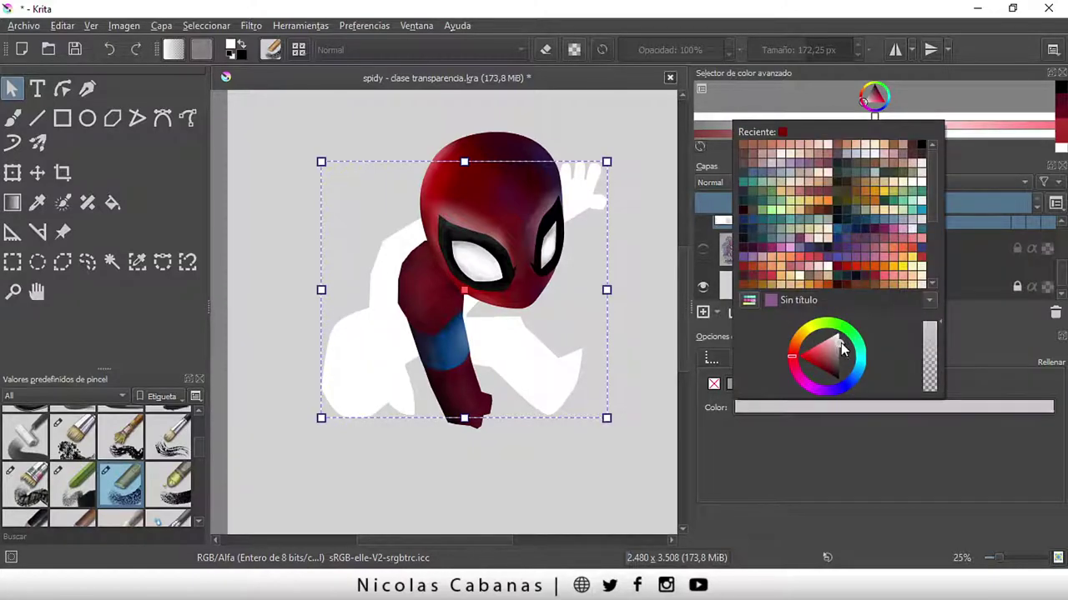
left_click(849, 458)
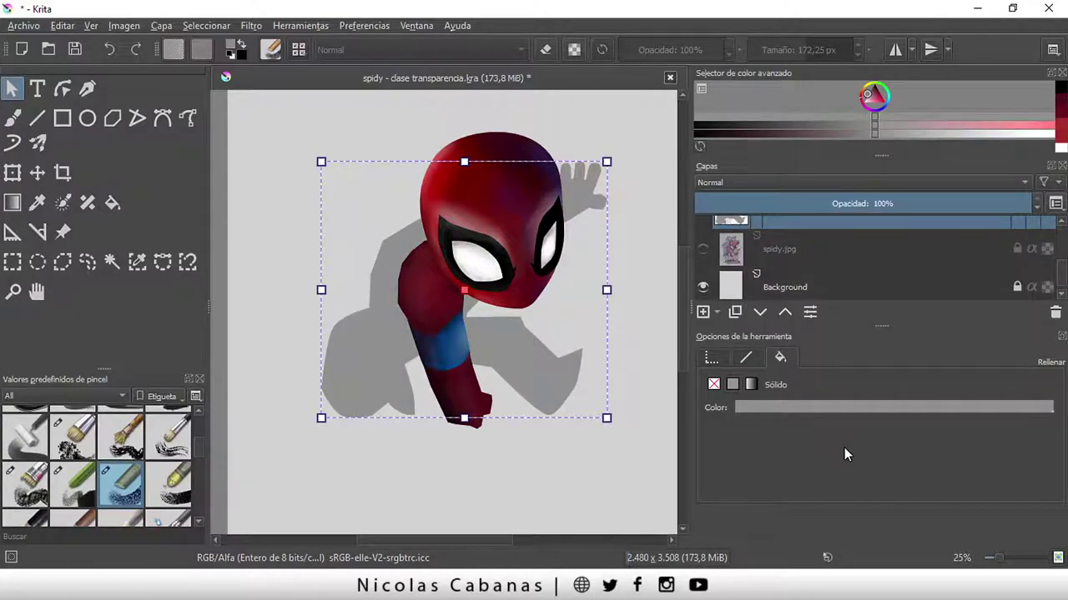
left_click_drag(885, 327, 885, 424)
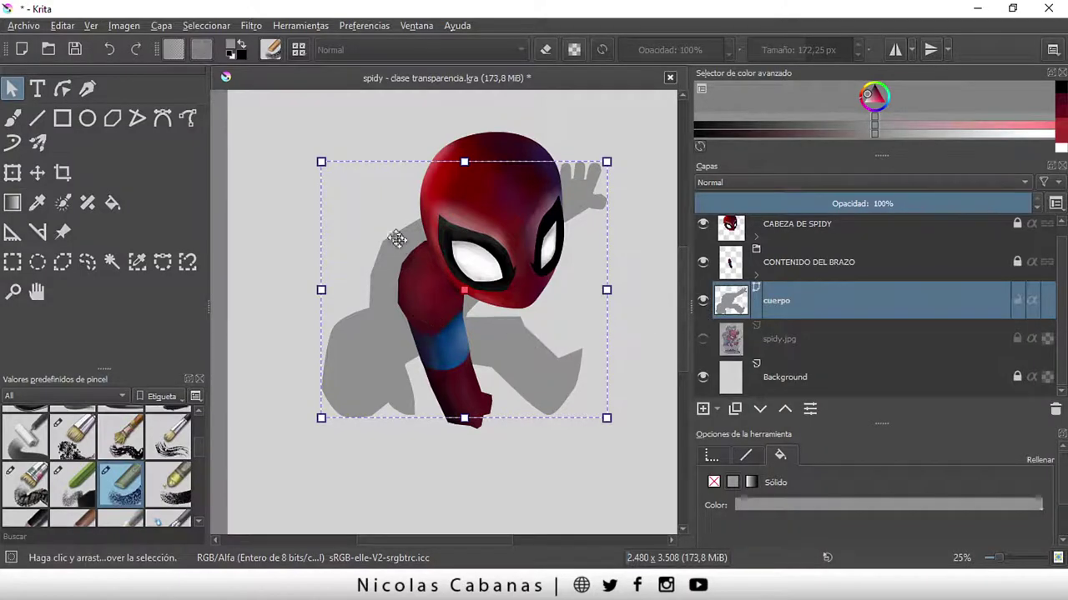
- Deselect the body shape and show the spidy.jpg reference again
left_click(256, 190)
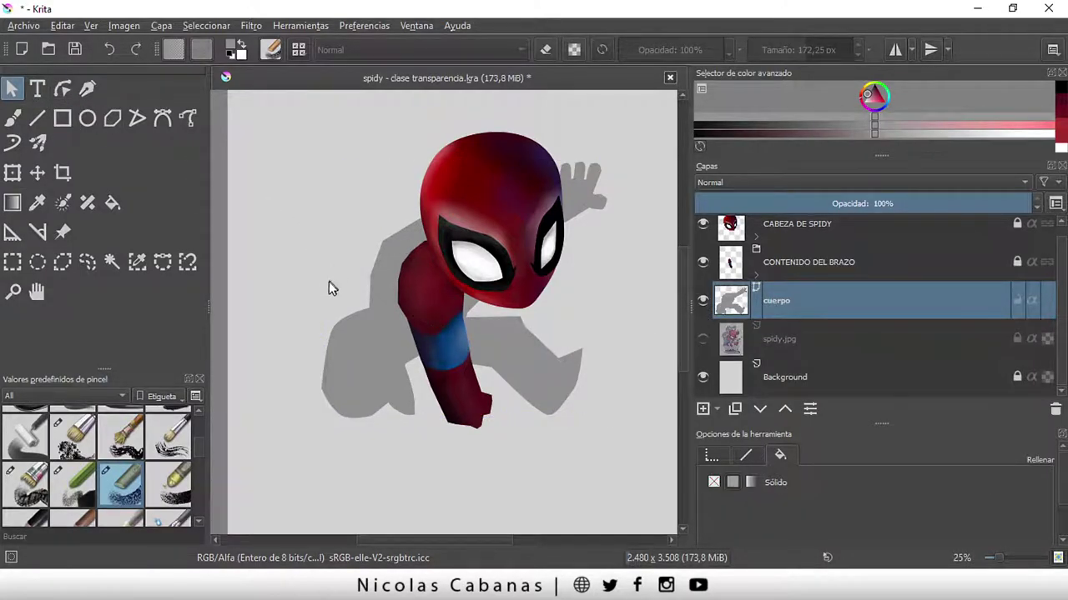
scroll(402, 323, "up", 1)
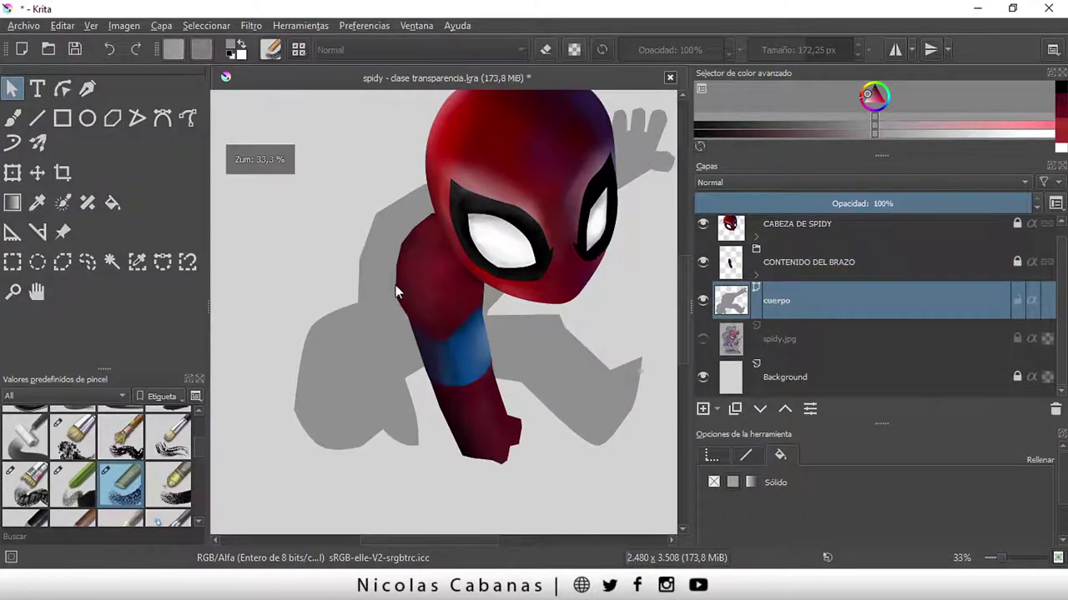
left_click(701, 340)
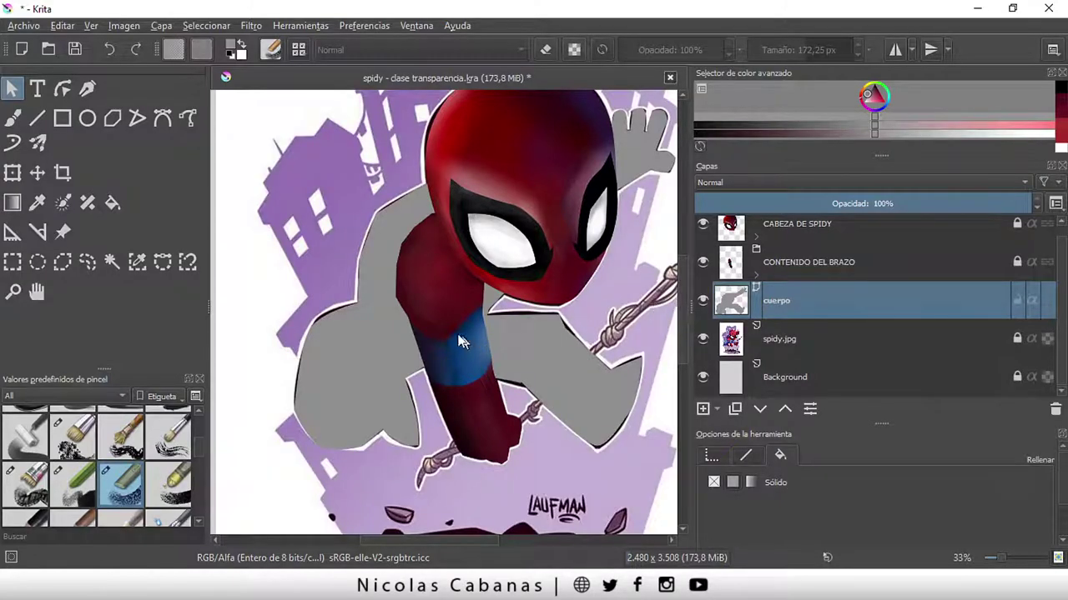
scroll(381, 223, "up", 1)
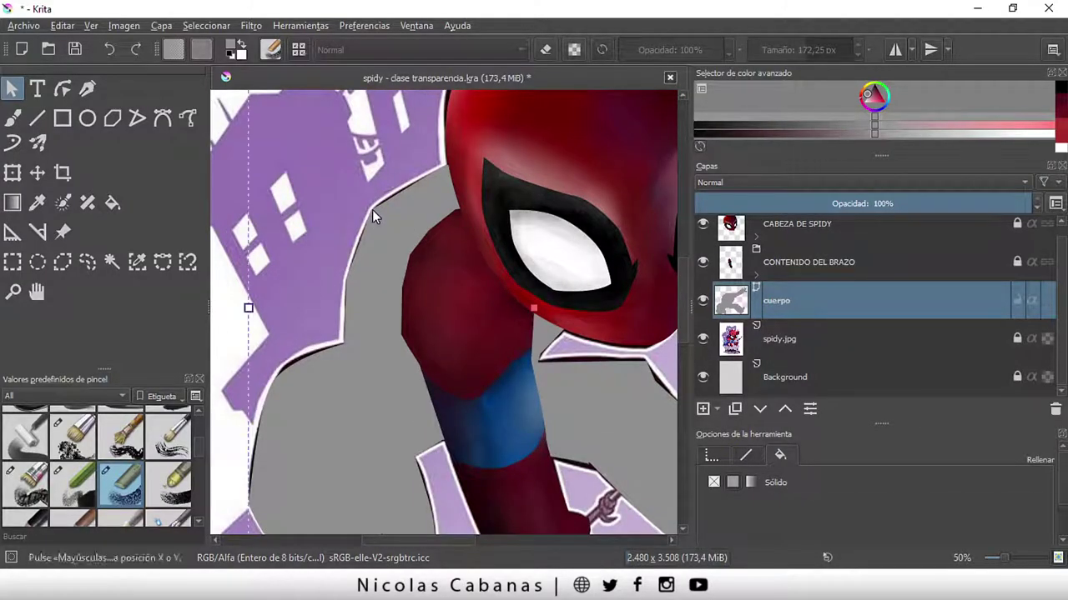
- Move a shoulder node and bend its curve to follow the shoulder outline
left_click(72, 91)
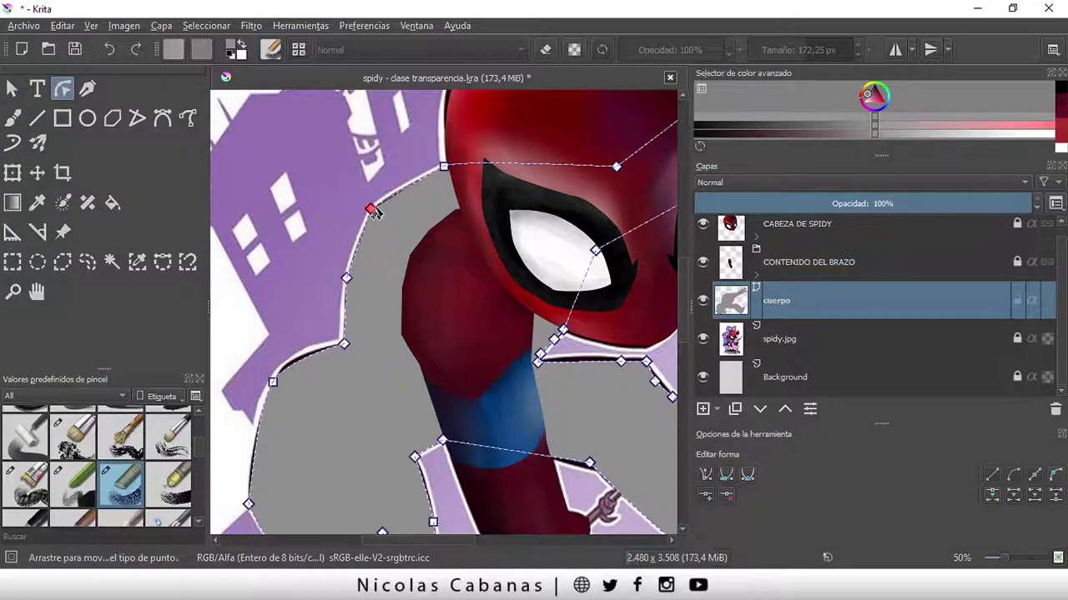
left_click_drag(371, 209, 373, 205)
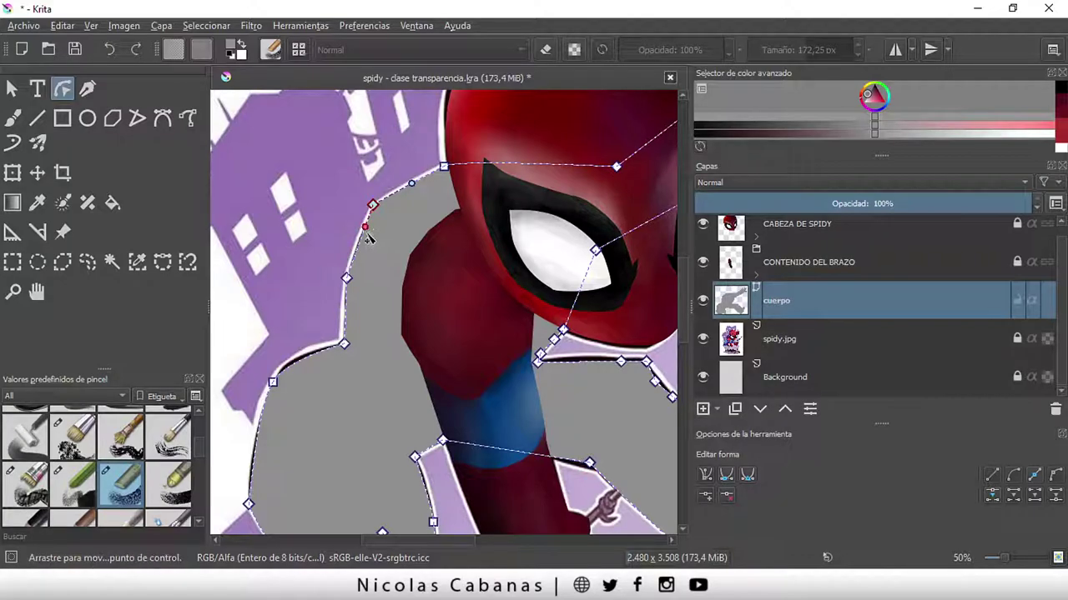
left_click_drag(365, 227, 398, 183)
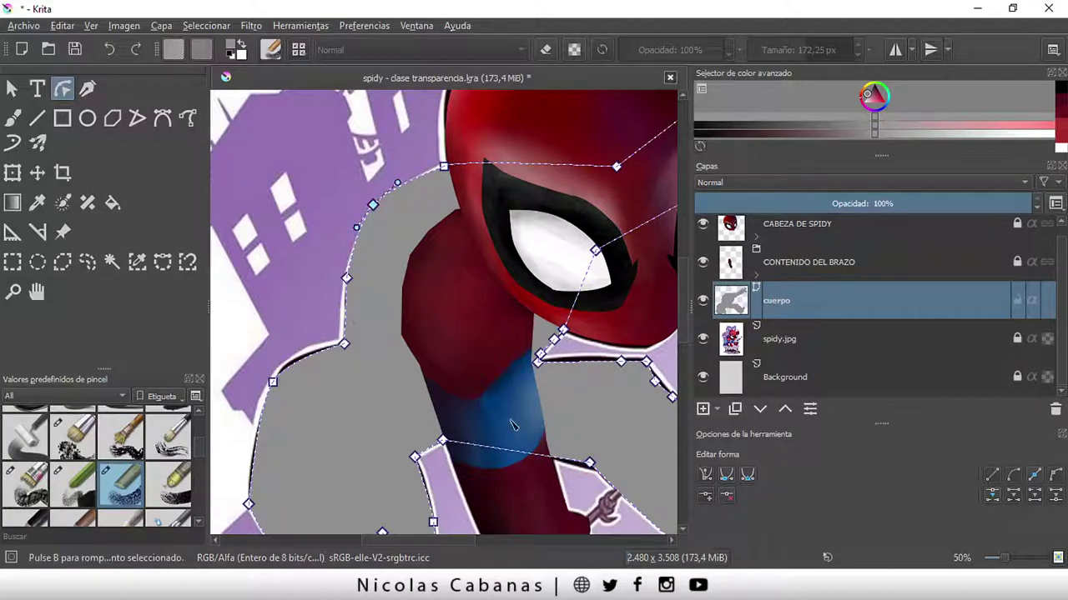
scroll(675, 349, "down", 3)
scroll(674, 348, "down", 1)
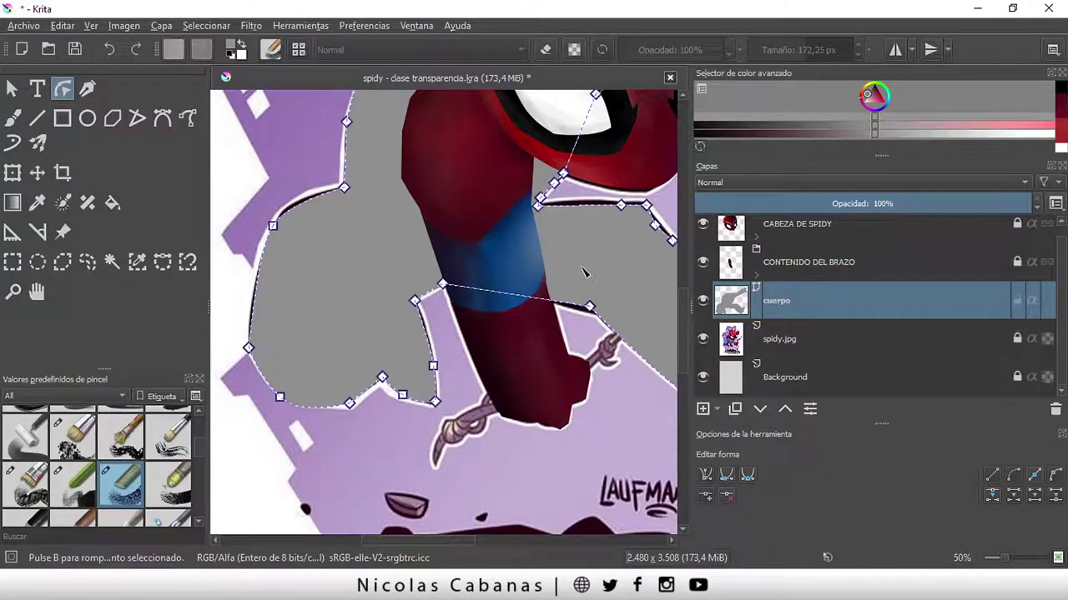
scroll(584, 271, "down", 1)
scroll(592, 250, "down", 1)
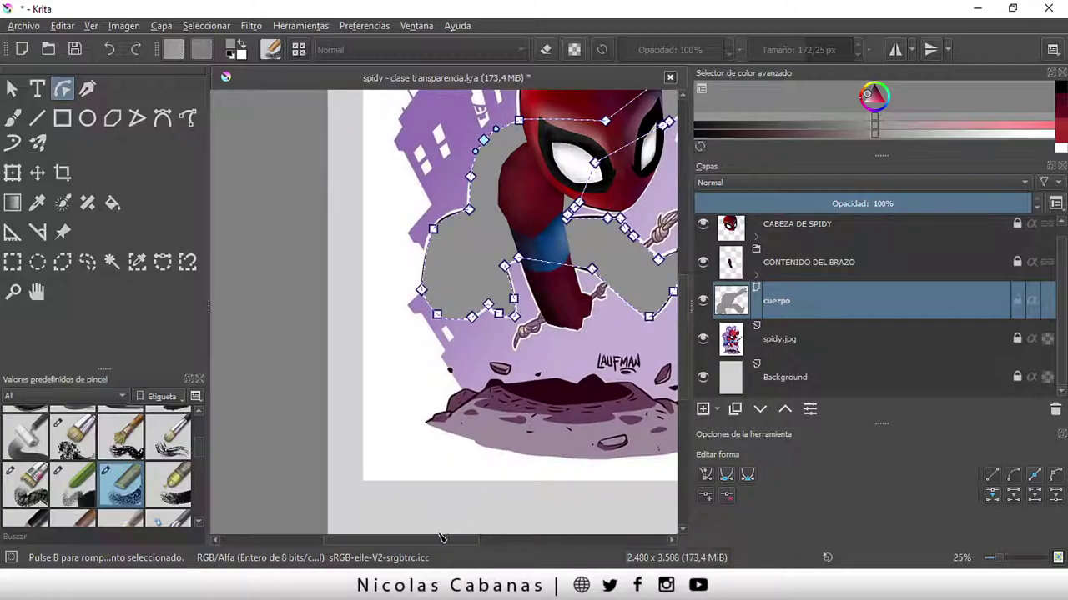
scroll(438, 538, "right", 3)
scroll(684, 261, "up", 1)
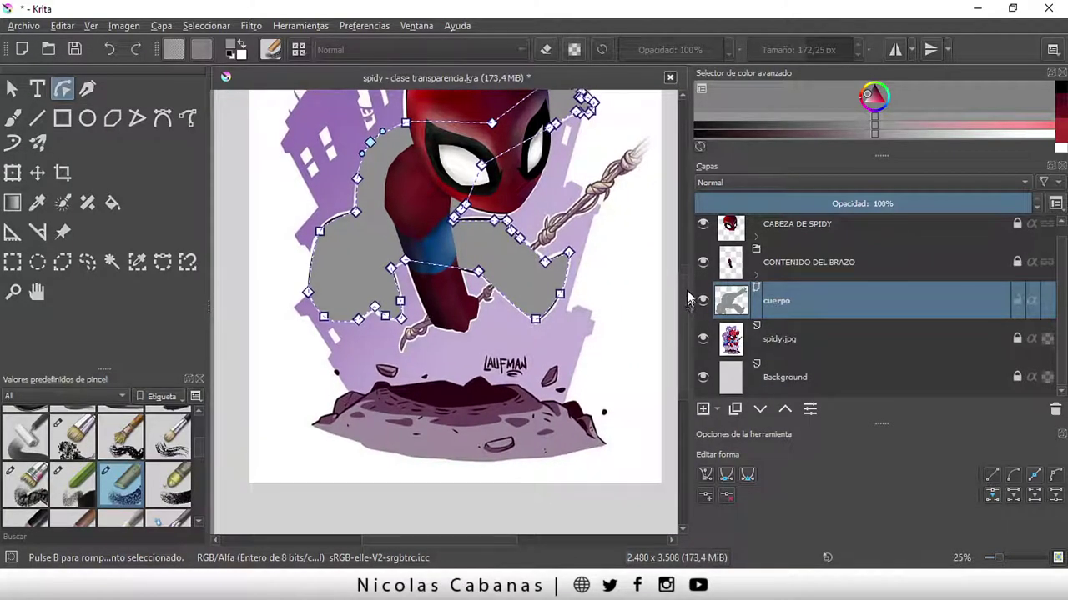
scroll(686, 266, "up", 2)
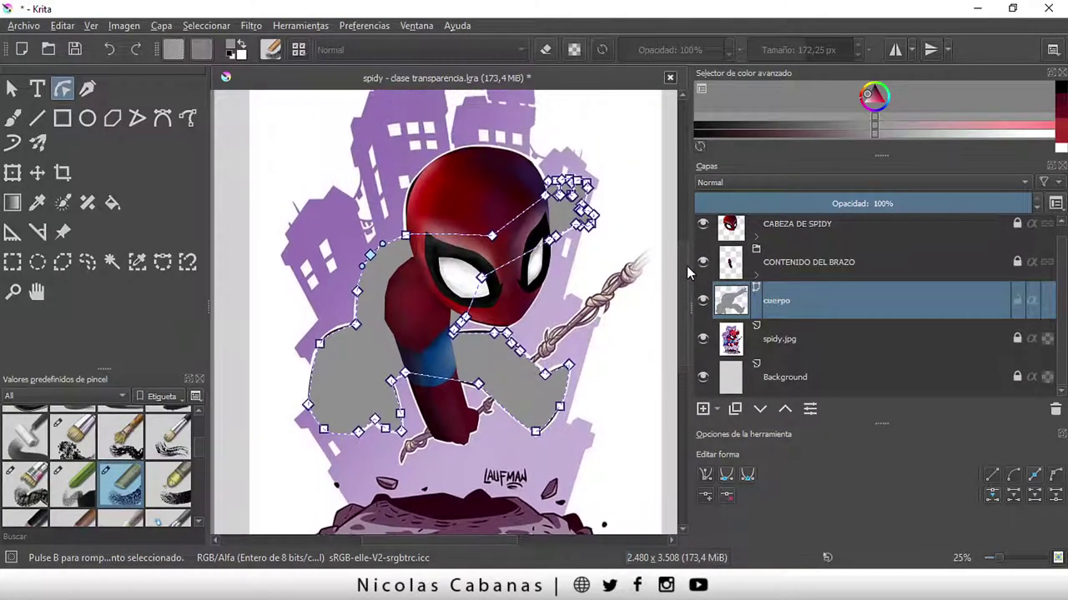
- Convert the cuerpo vector layer to a paint layer
right_click(892, 310)
mouse_move(791, 302)
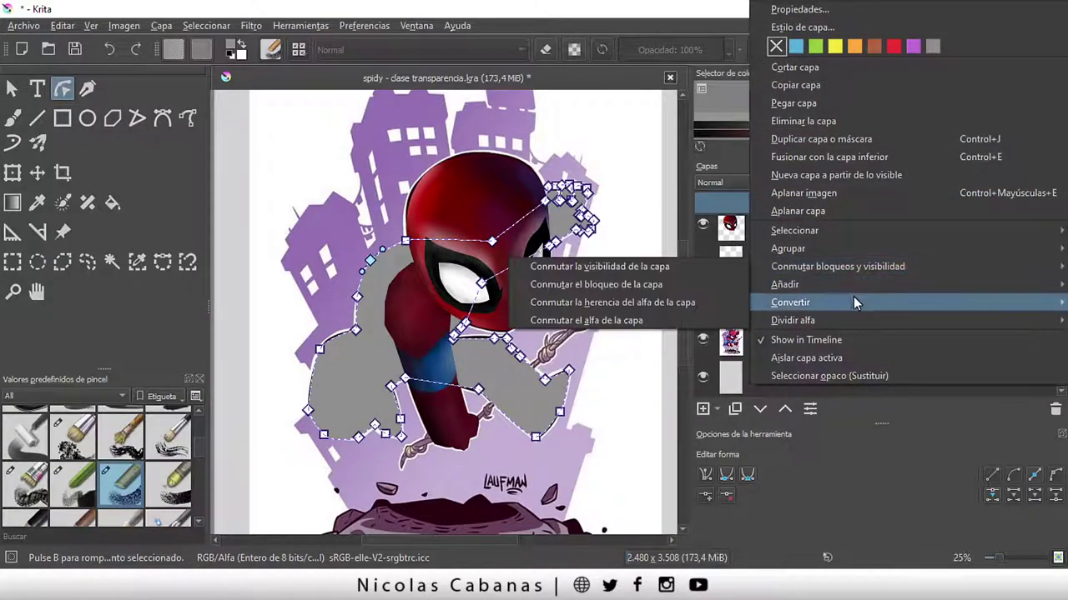
left_click(597, 304)
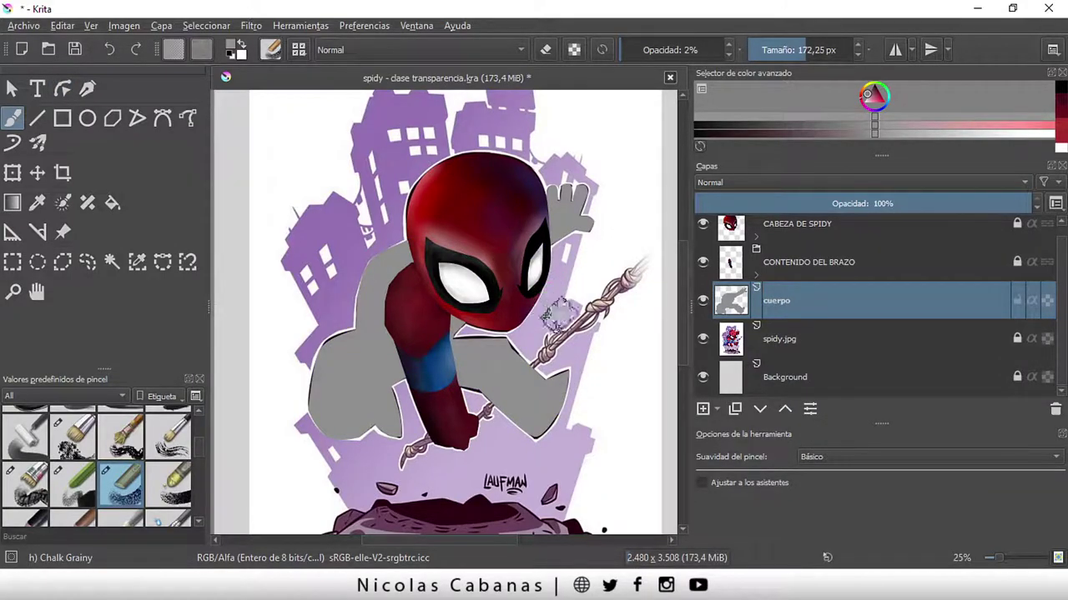
left_click(703, 302)
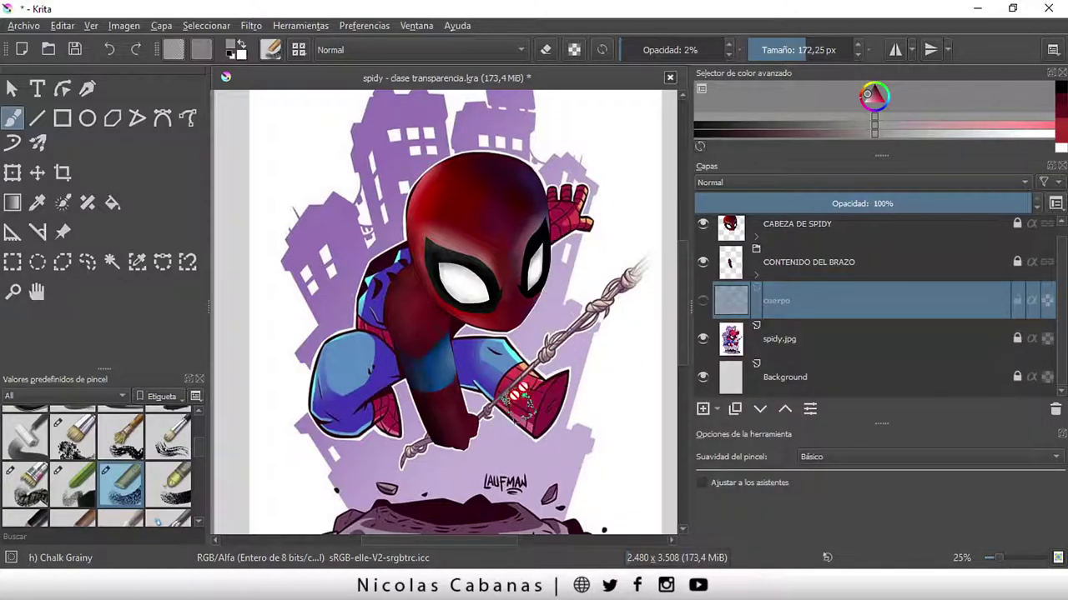
left_click(703, 305)
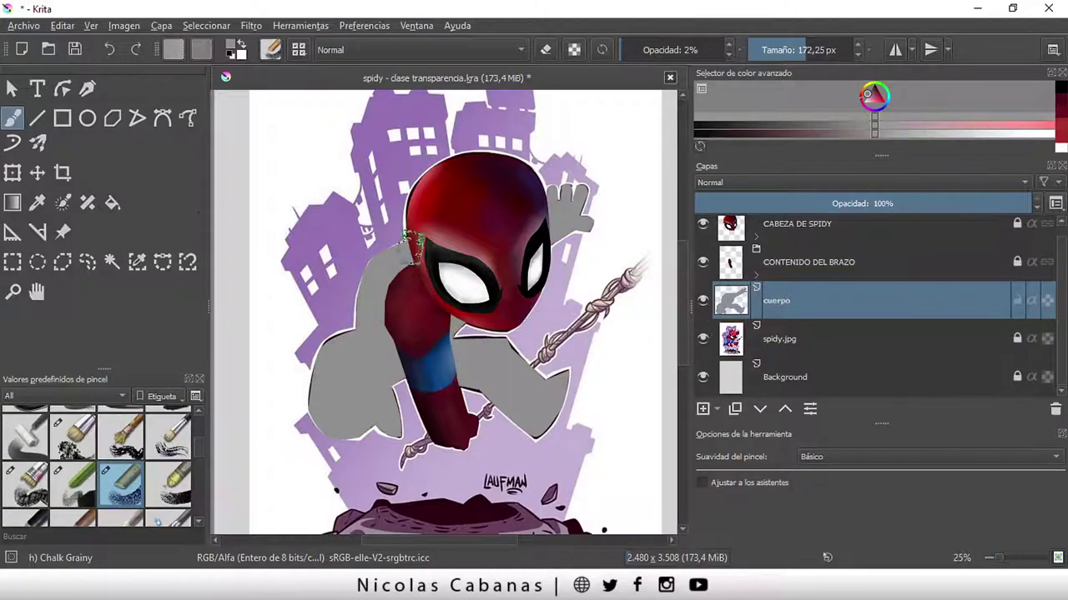
- Sample the sleeve band's blue and fill the grey body shape with it
left_click(37, 203)
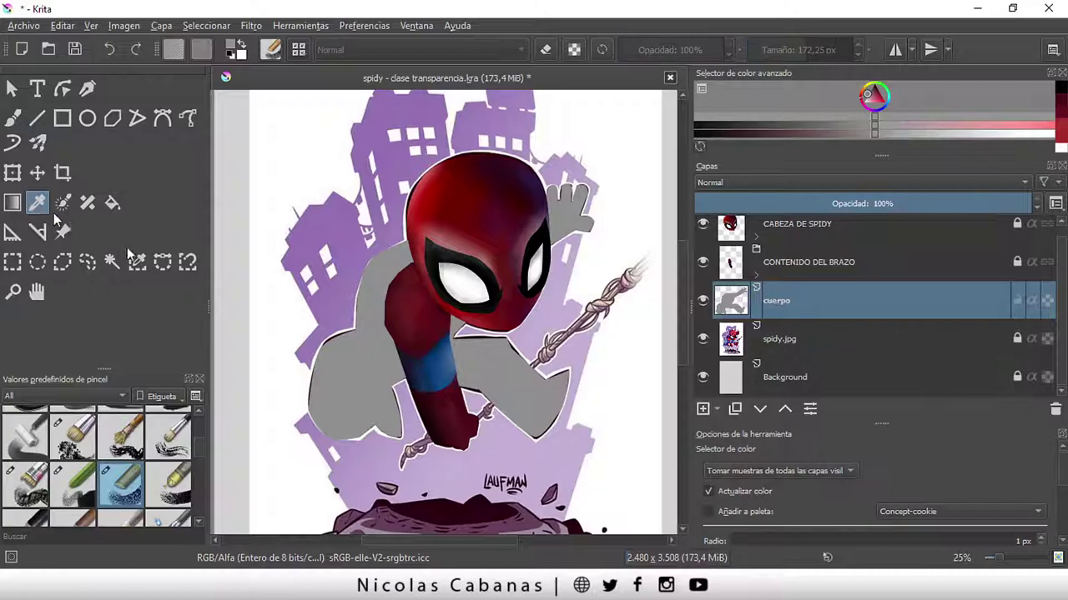
left_click(431, 360)
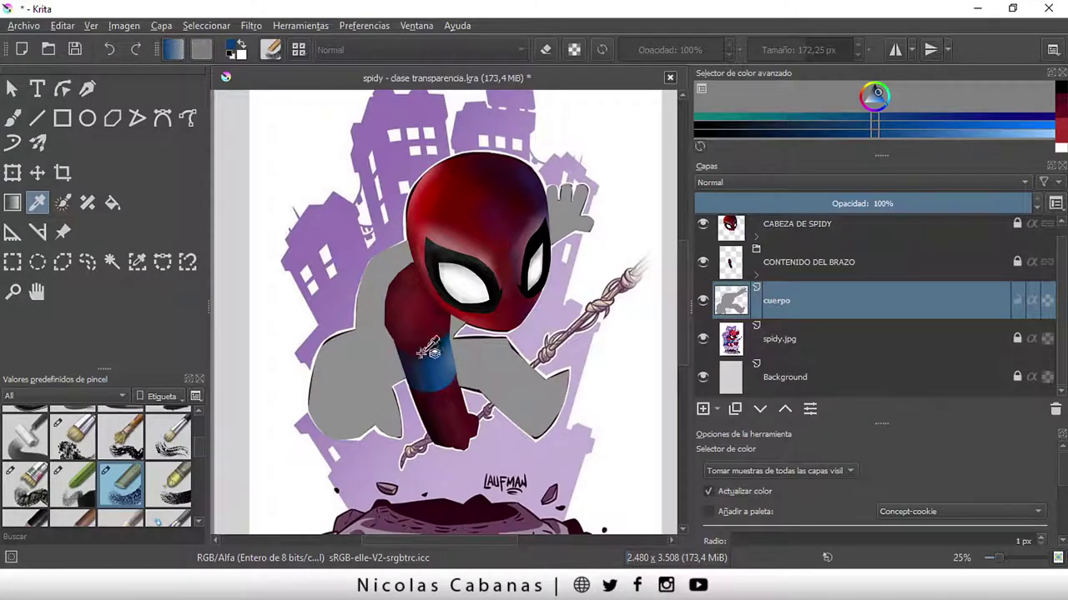
left_click(13, 117)
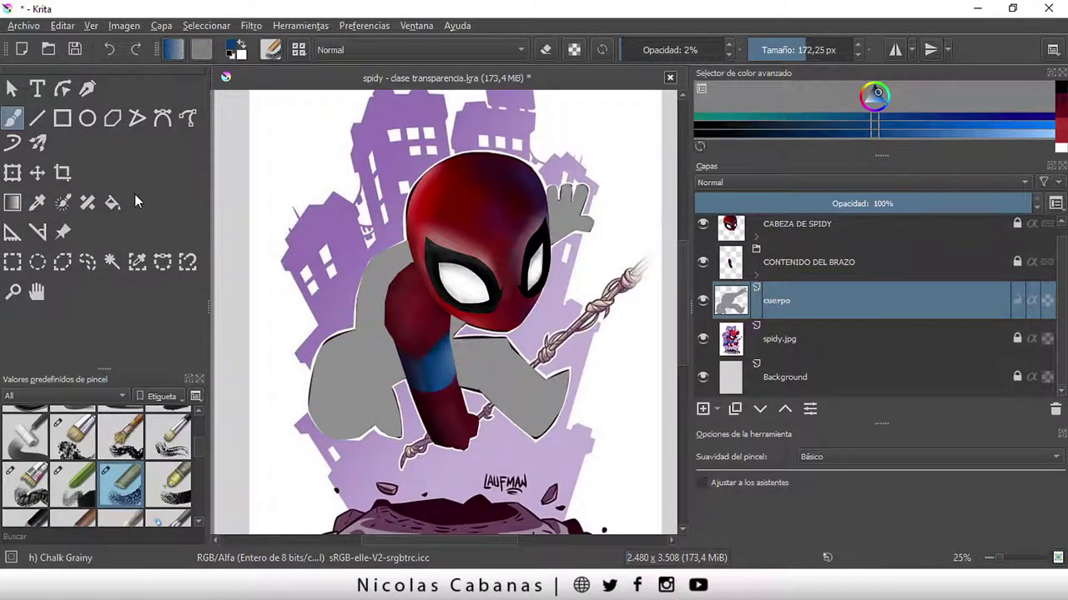
left_click(114, 208)
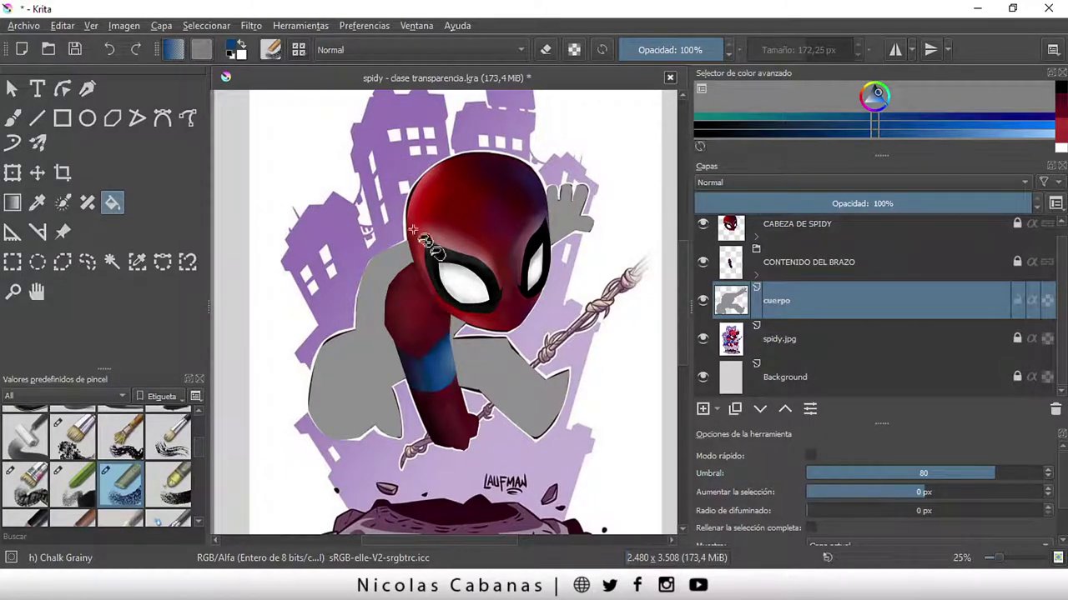
left_click(380, 250)
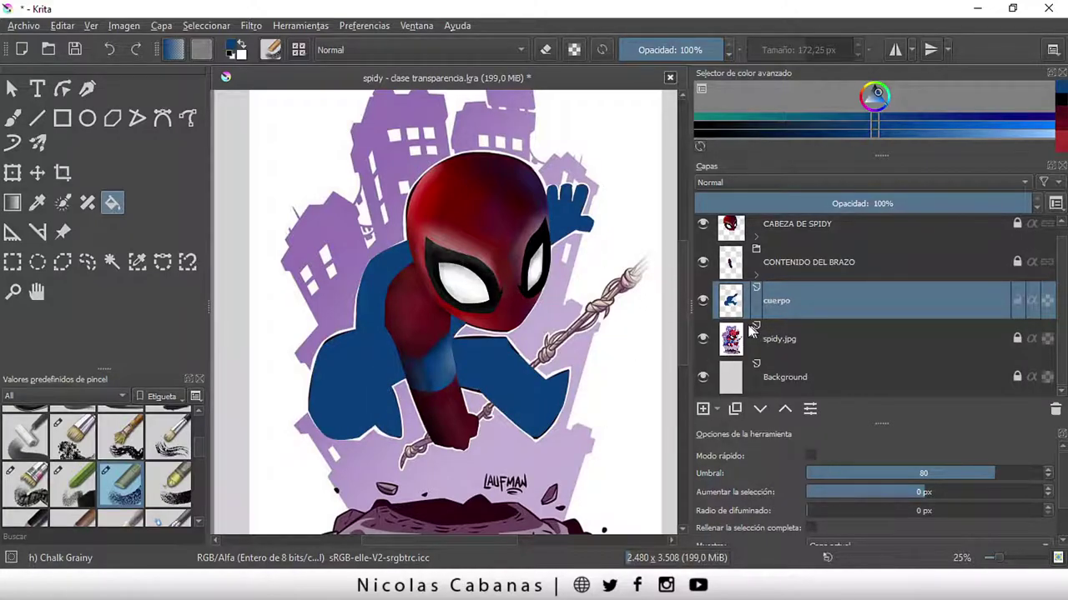
scroll(528, 388, "up", 2)
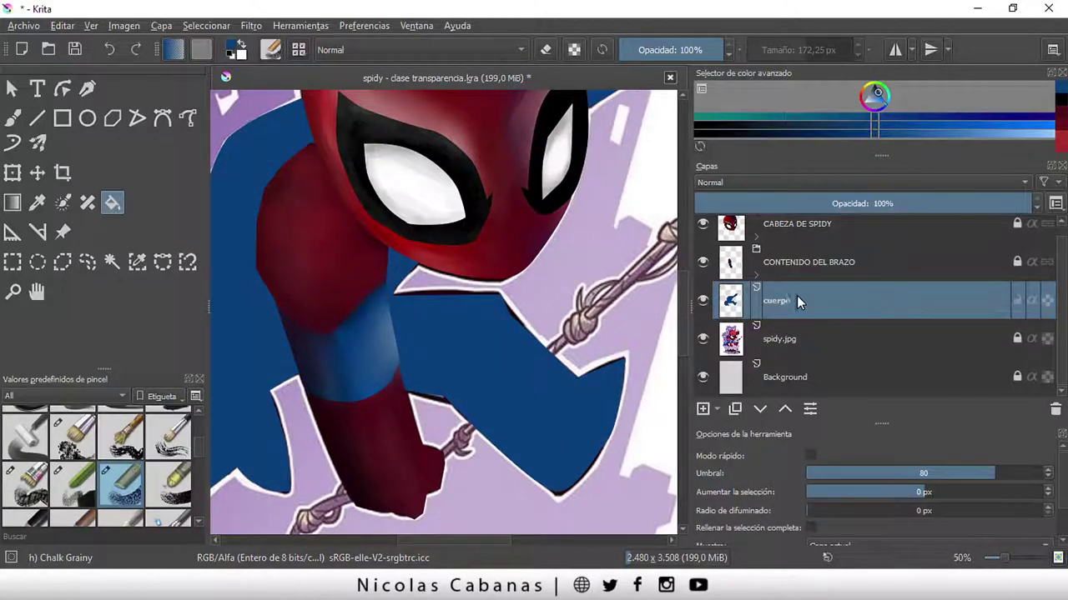
- Group the cuerpo layer and name the group CUERPO DE SPIDY
right_click(845, 298)
mouse_move(787, 248)
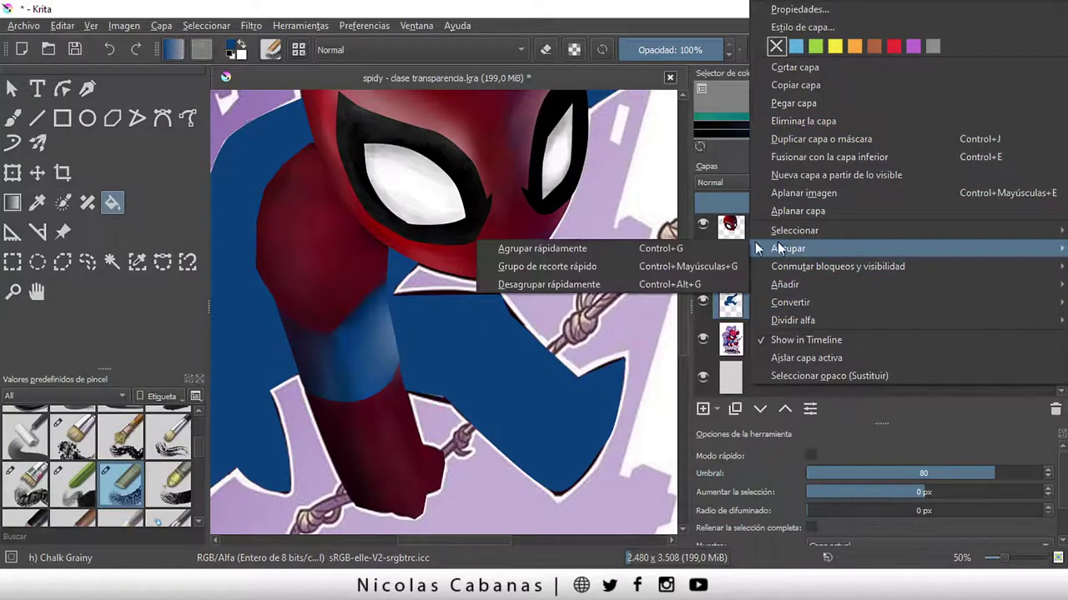
left_click(586, 247)
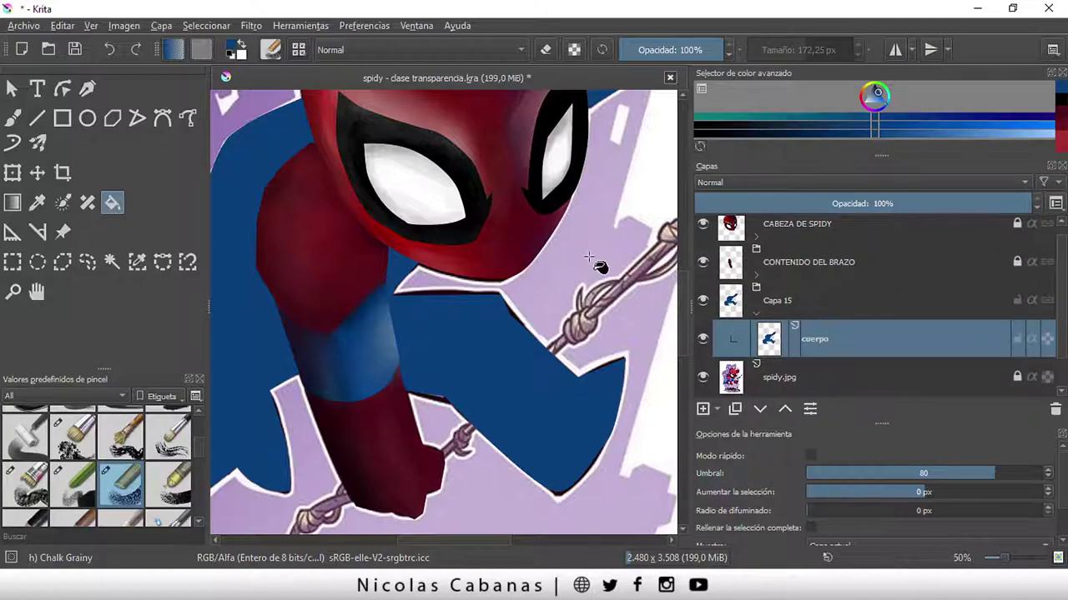
left_click(776, 301)
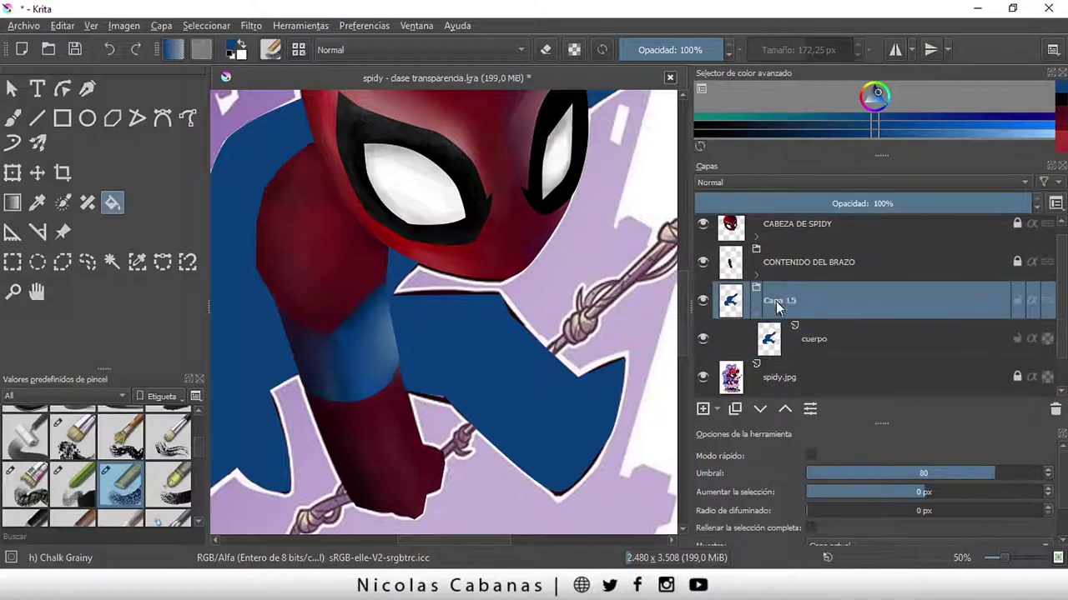
left_click(778, 301)
type("CUERPO DE SIPY")
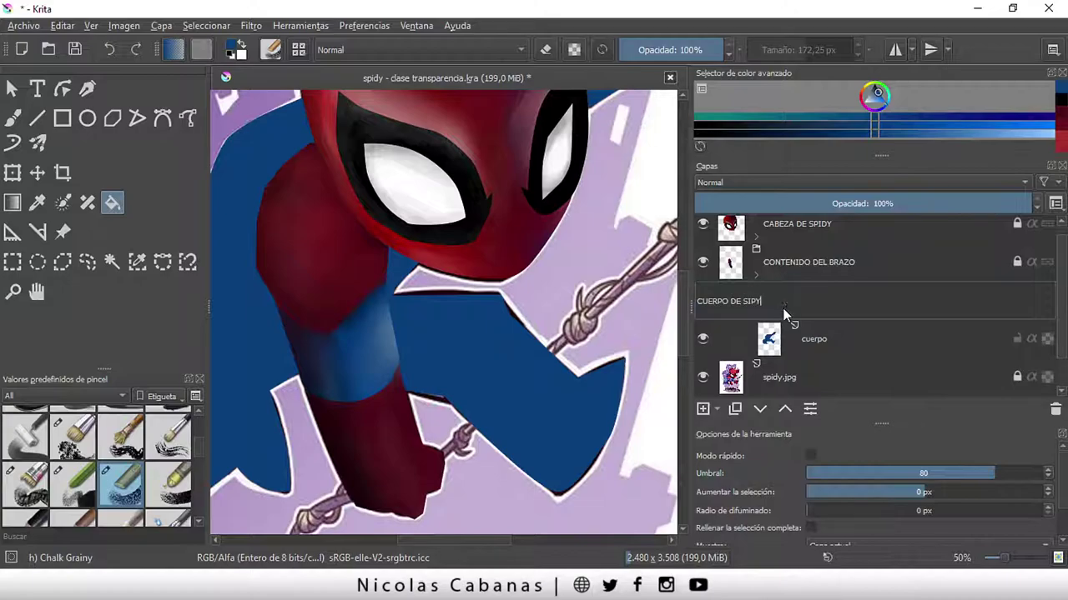
key("Return")
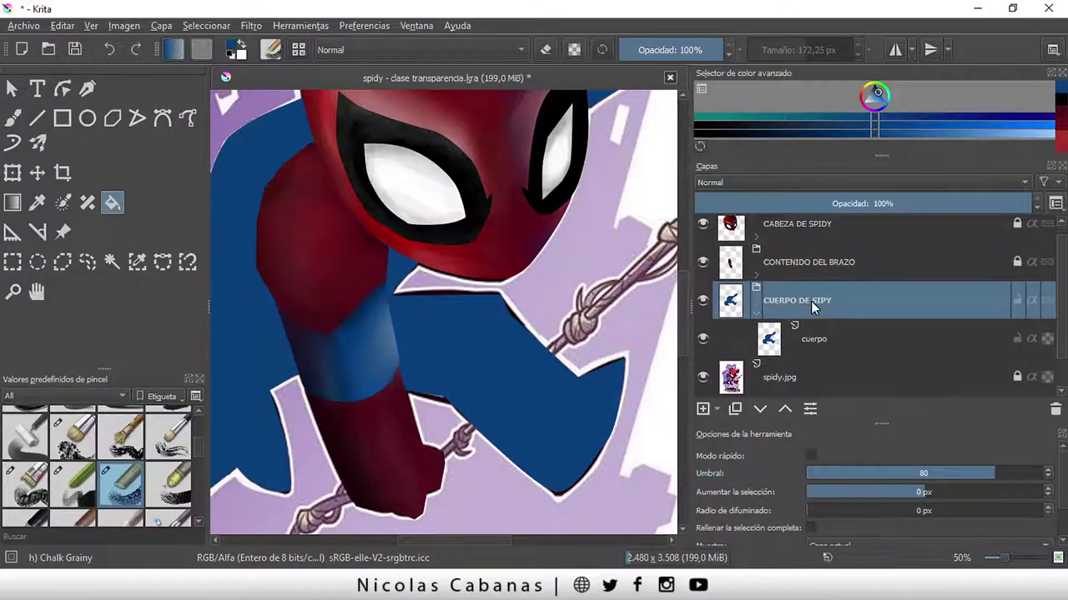
double_click(810, 301)
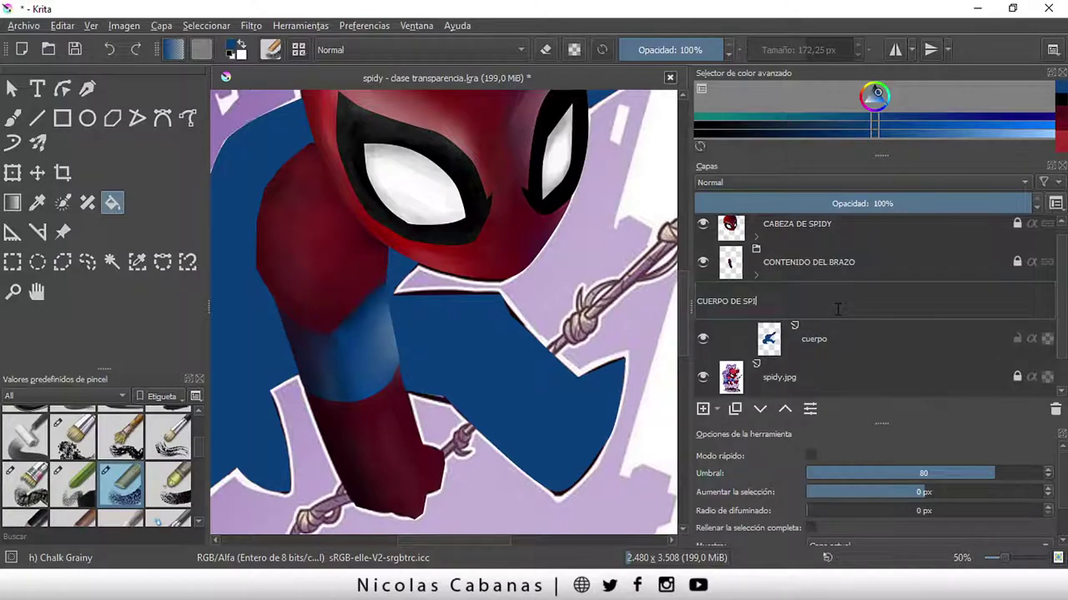
type("DY")
key("Return")
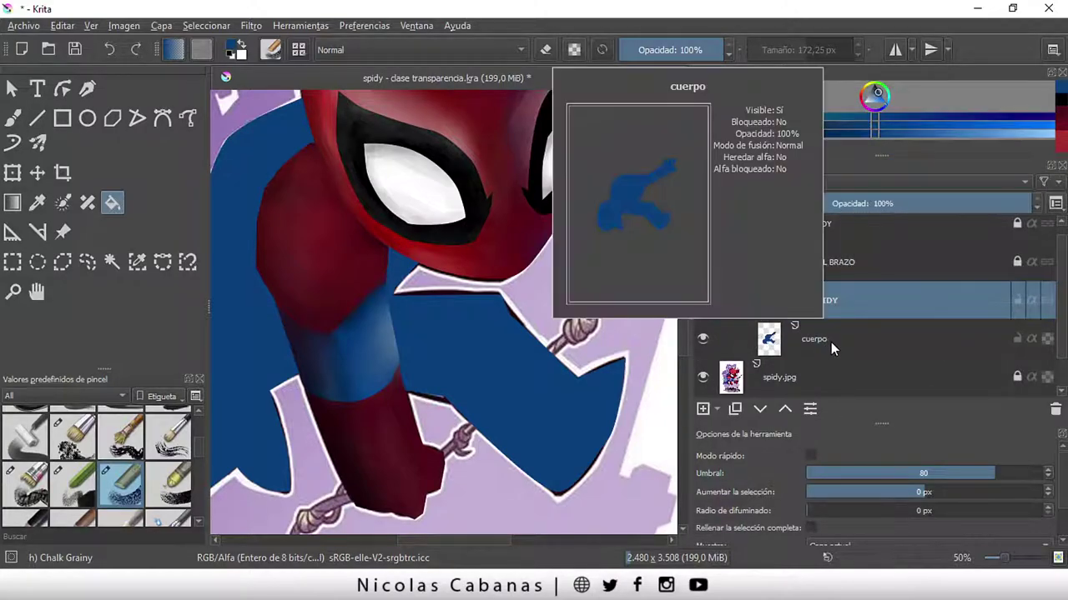
left_click(831, 341)
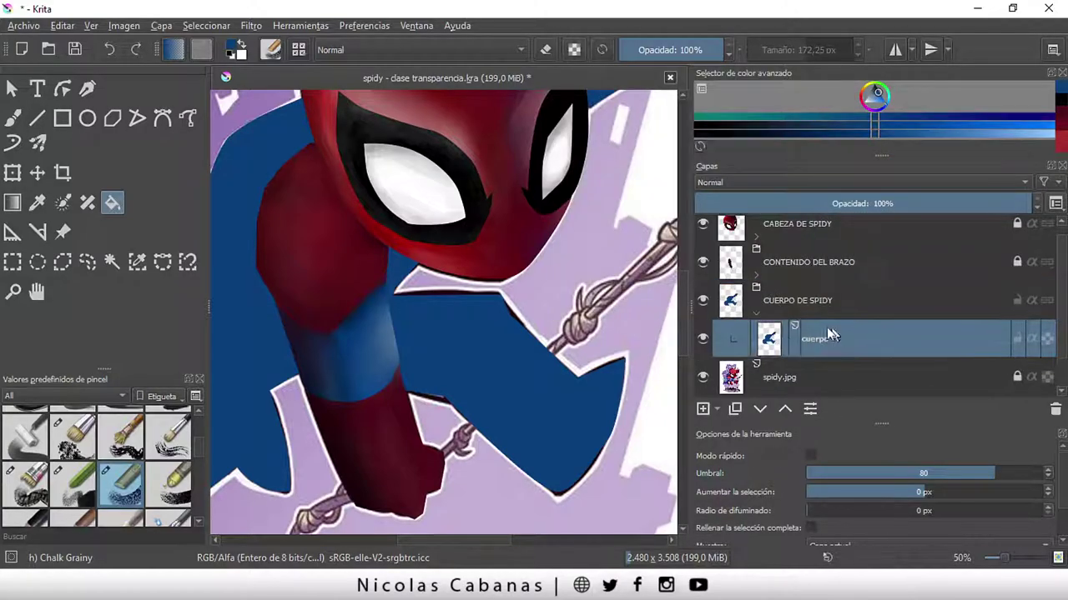
- Add a layer named GUANTES above cuerpo and hide the CUERPO DE SPIDY group
left_click(704, 410)
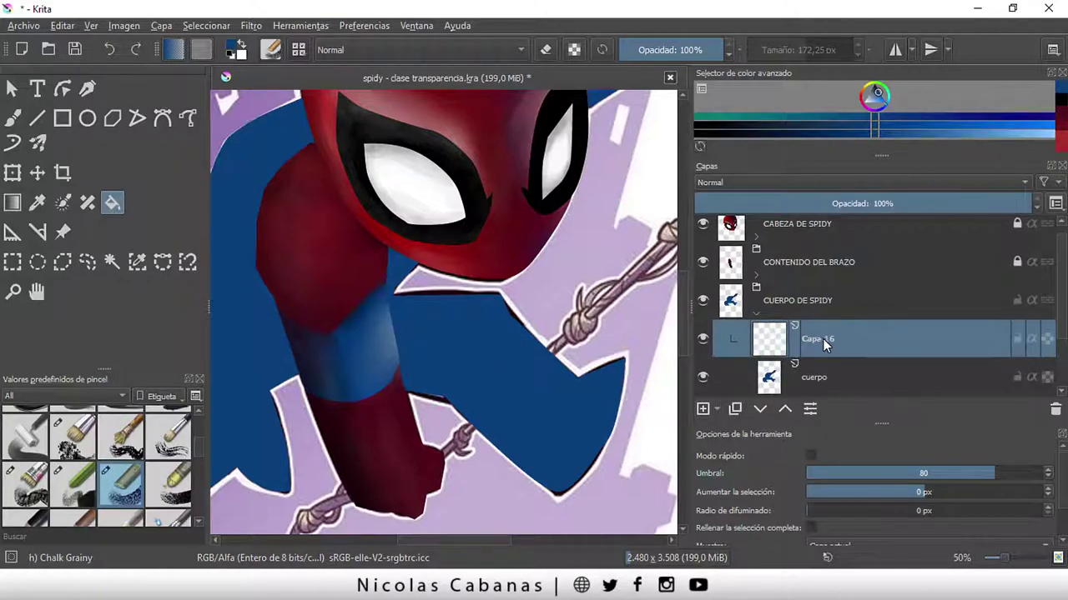
double_click(822, 338)
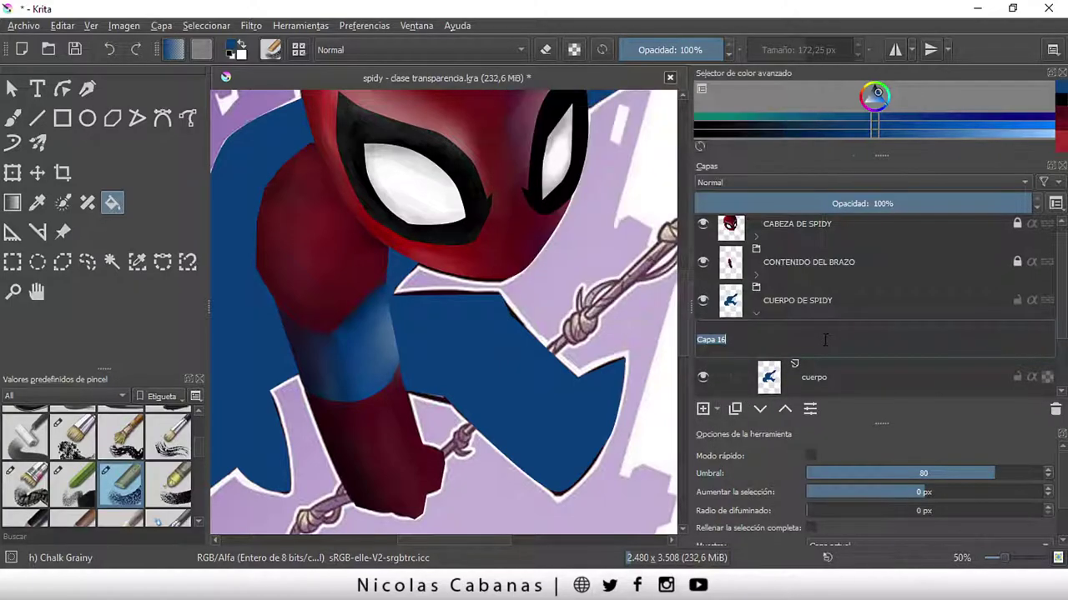
type("GUANTES")
key("Return")
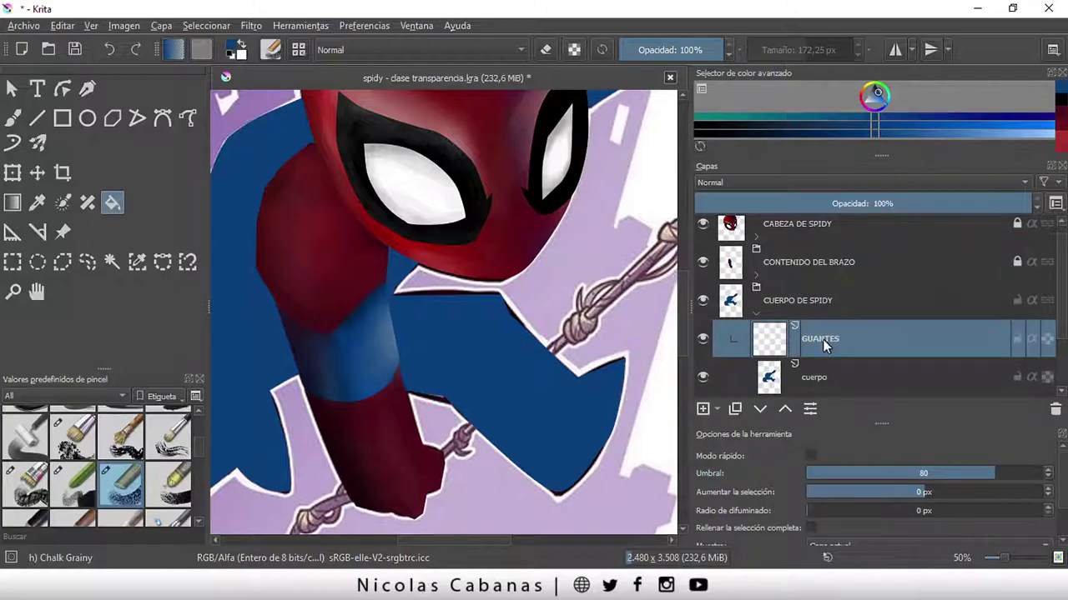
left_click(705, 301)
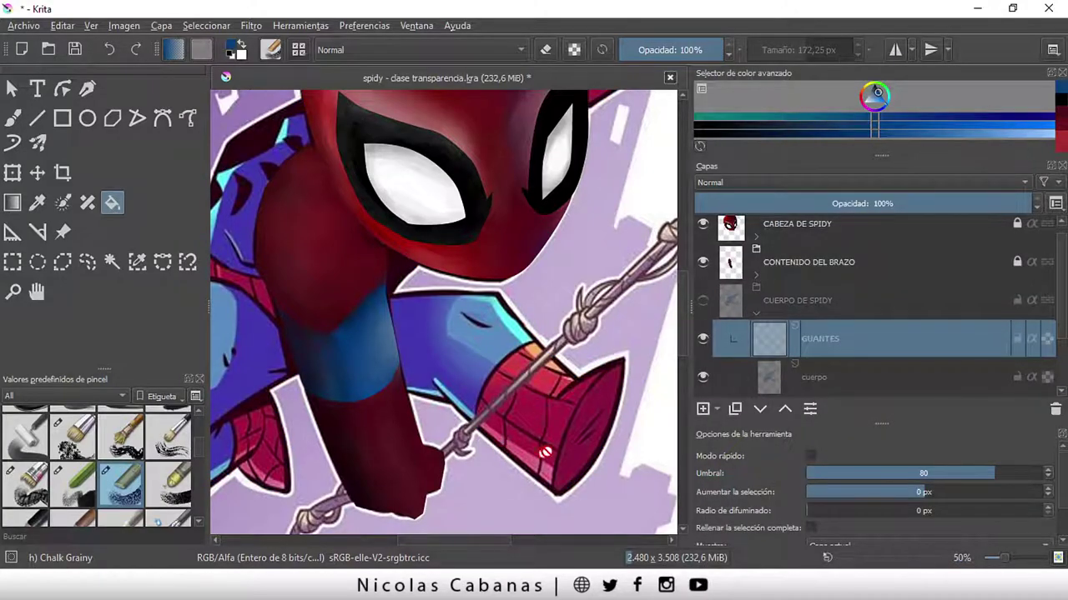
scroll(596, 442, "up", 2)
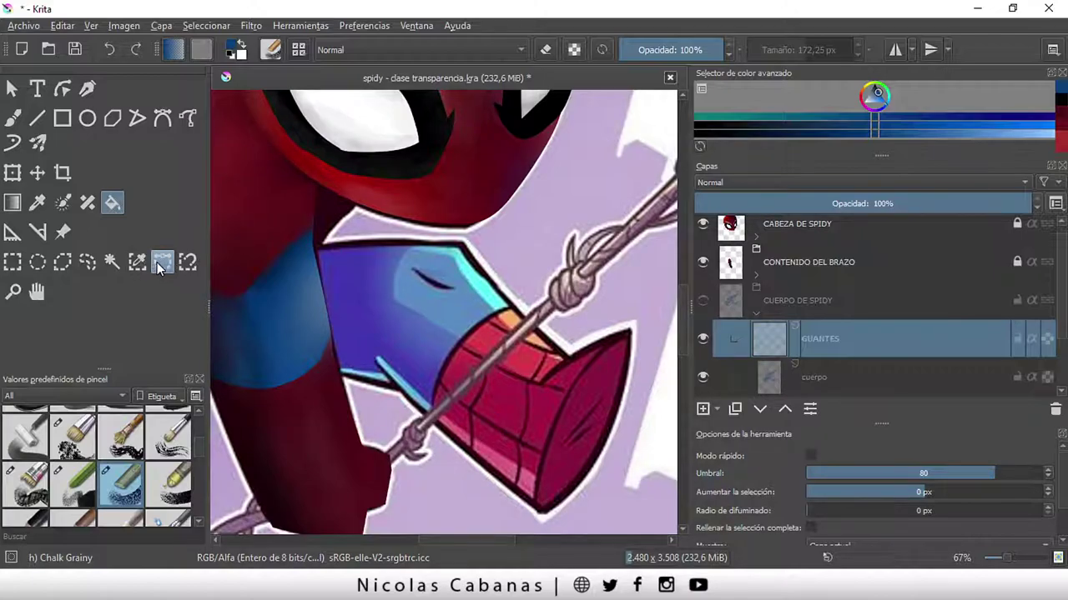
- Draw a Bezier curve selection around the glove on the forearm
left_click(158, 262)
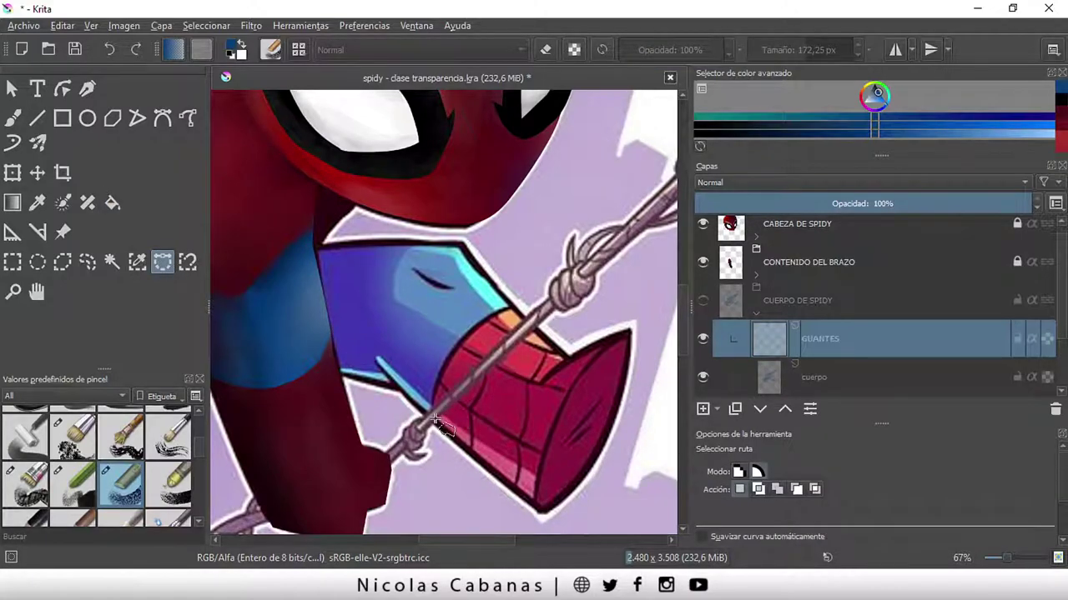
left_click_drag(433, 424, 428, 375)
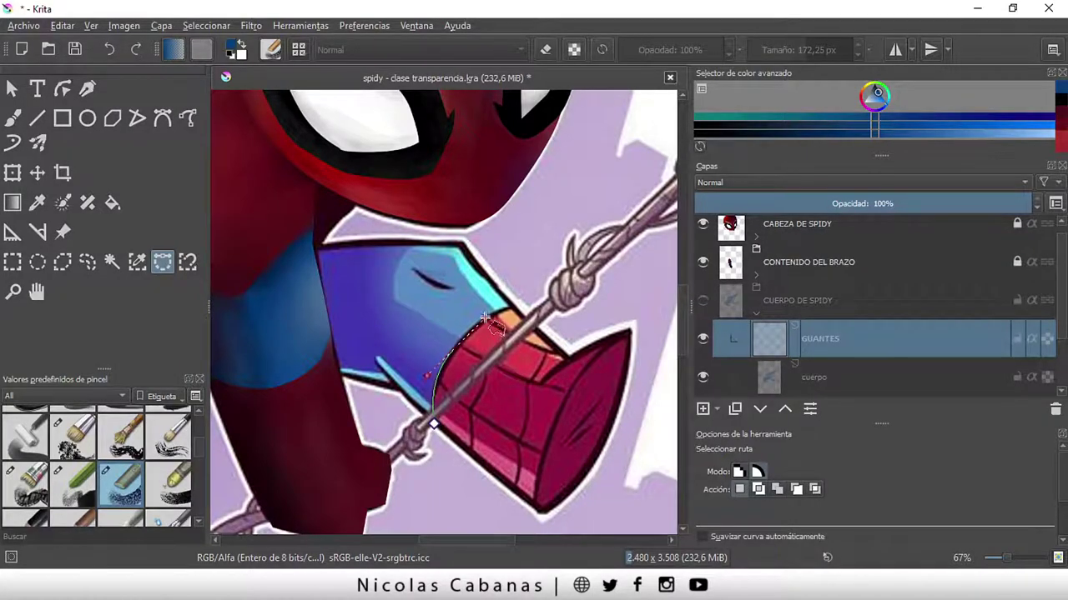
left_click_drag(515, 306, 654, 315)
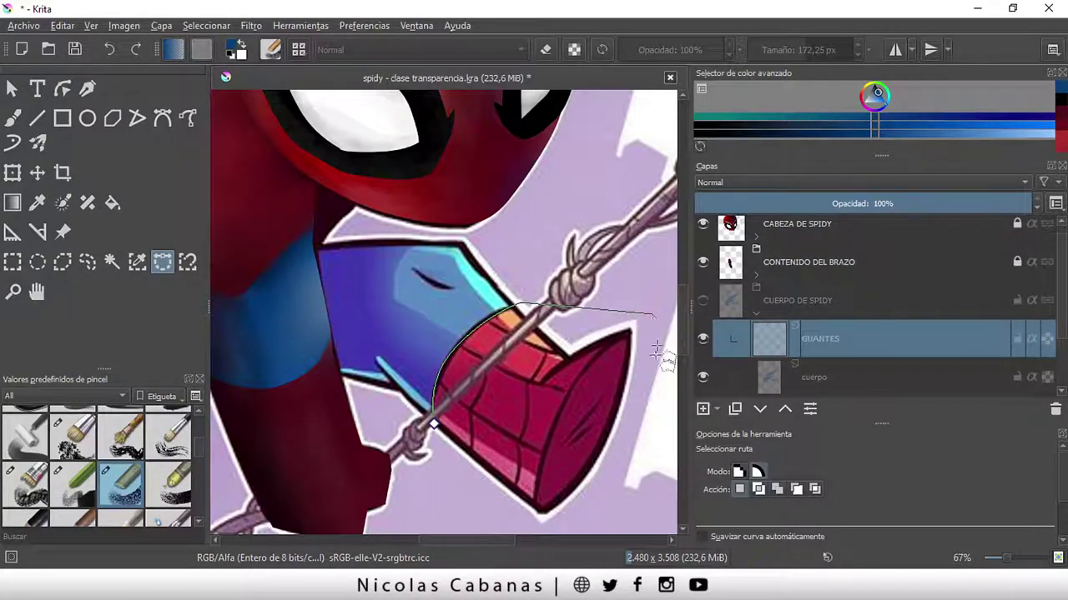
left_click_drag(632, 501, 538, 520)
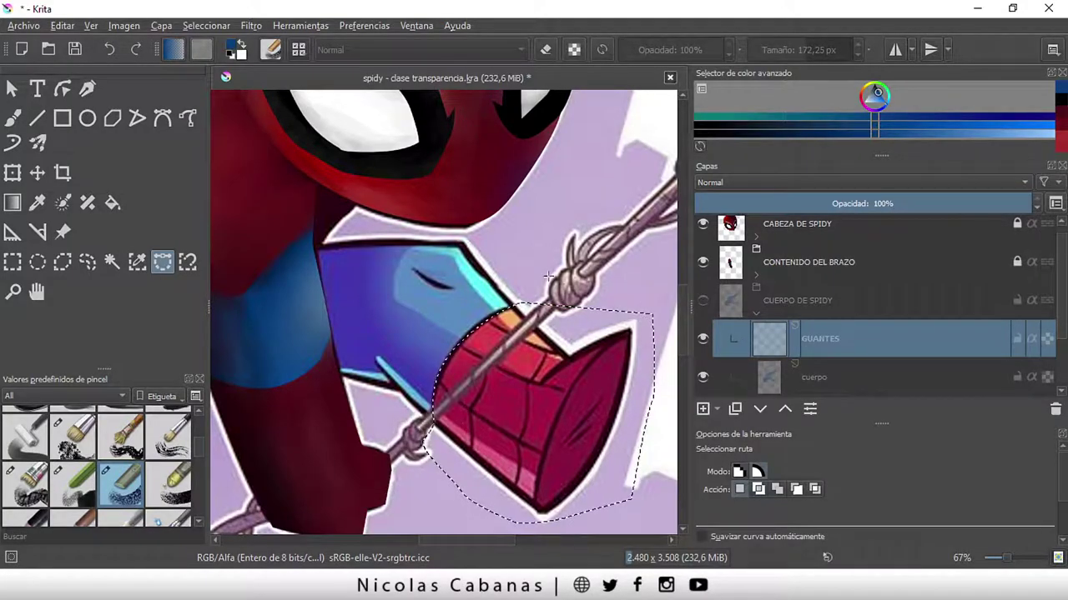
- Show the body group again and rename the layer GUANTES Y BOTAS
left_click(703, 302)
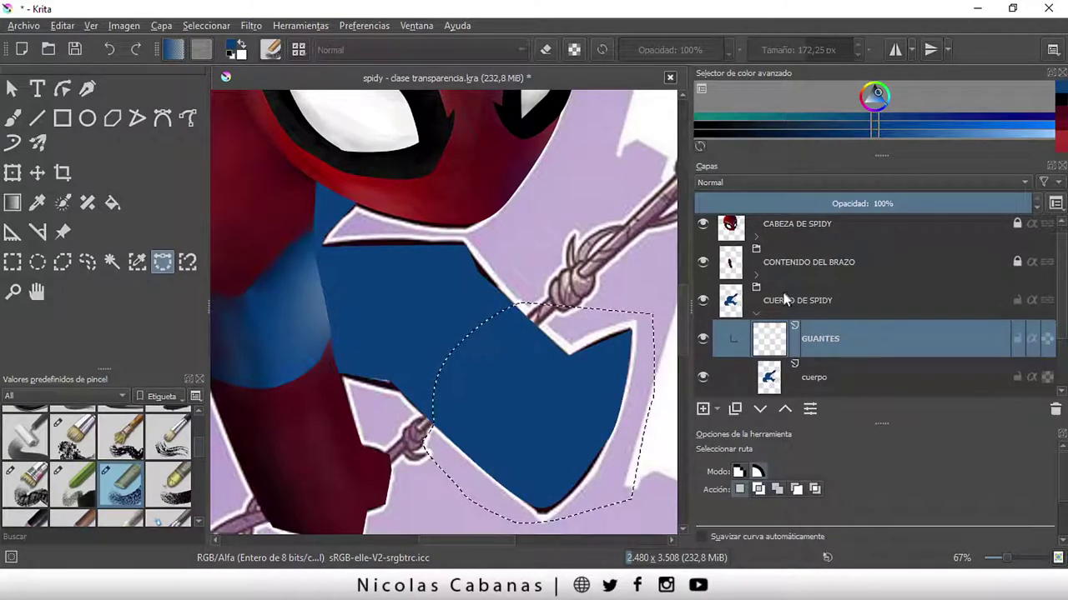
double_click(828, 341)
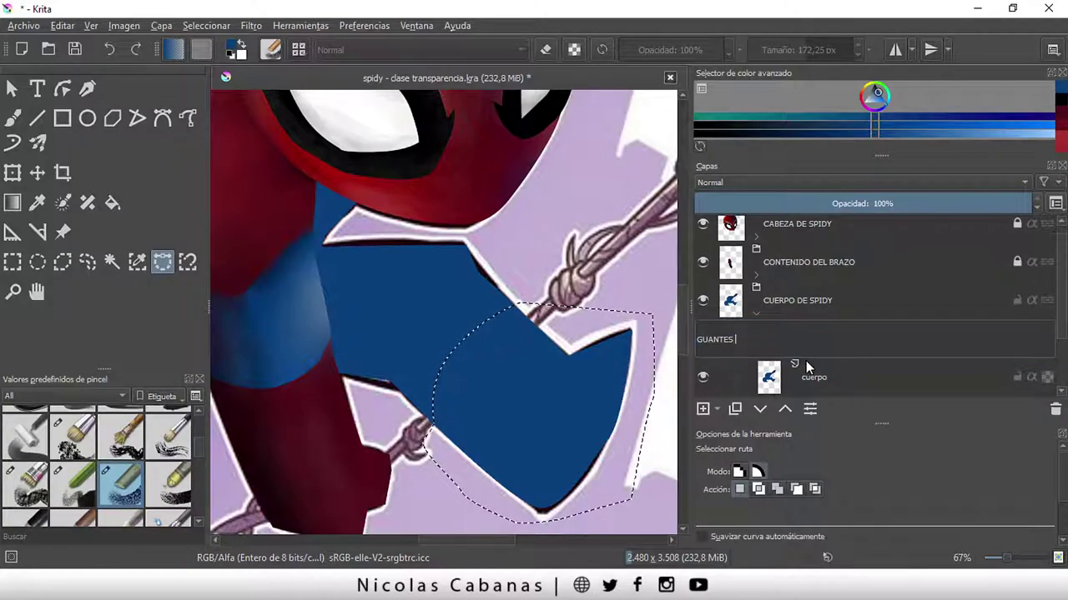
type("Y BOTAS")
key("Return")
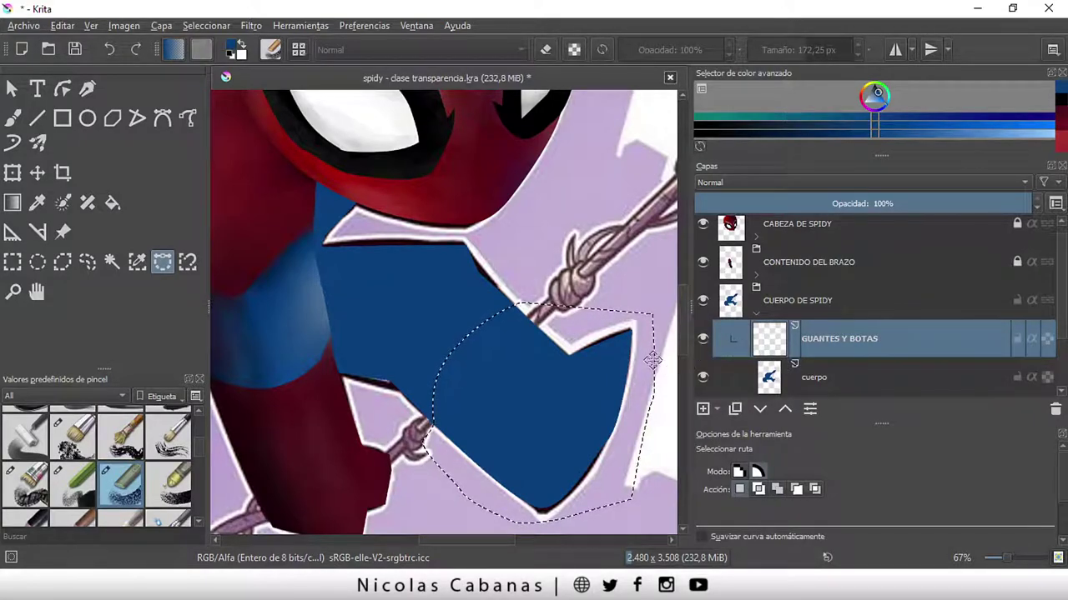
- Sample the head's dark red and set up the Airbrush Soft brush at 100% opacity
left_click(17, 120)
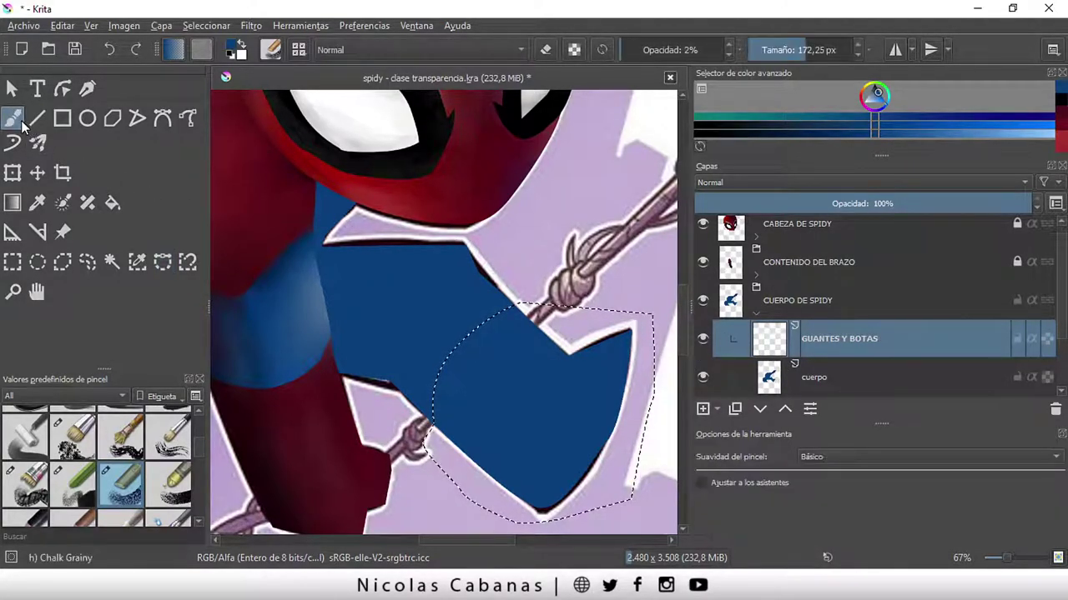
left_click(36, 206)
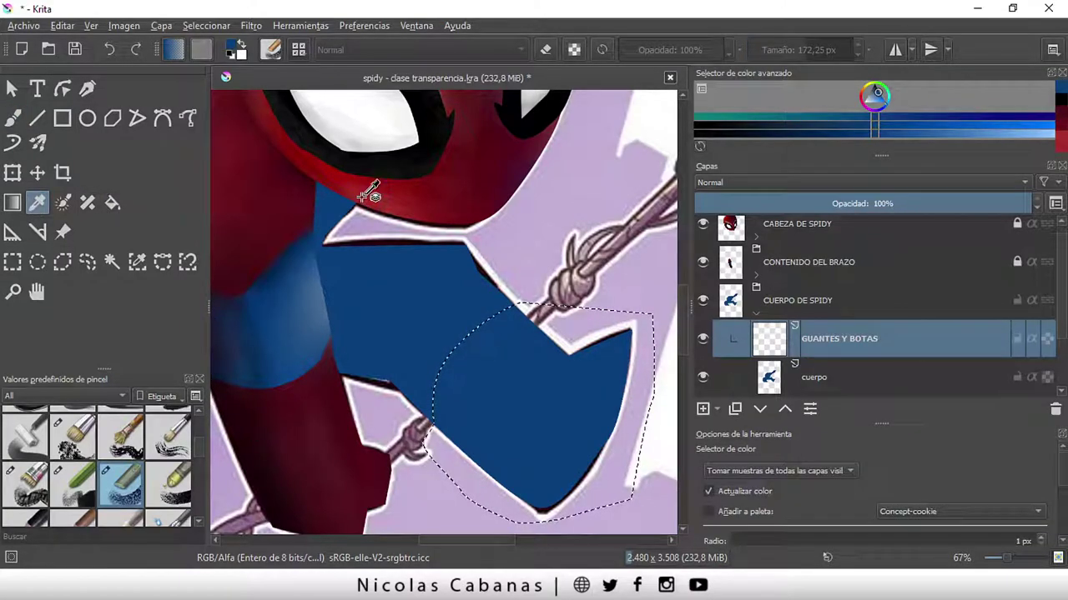
left_click(294, 180)
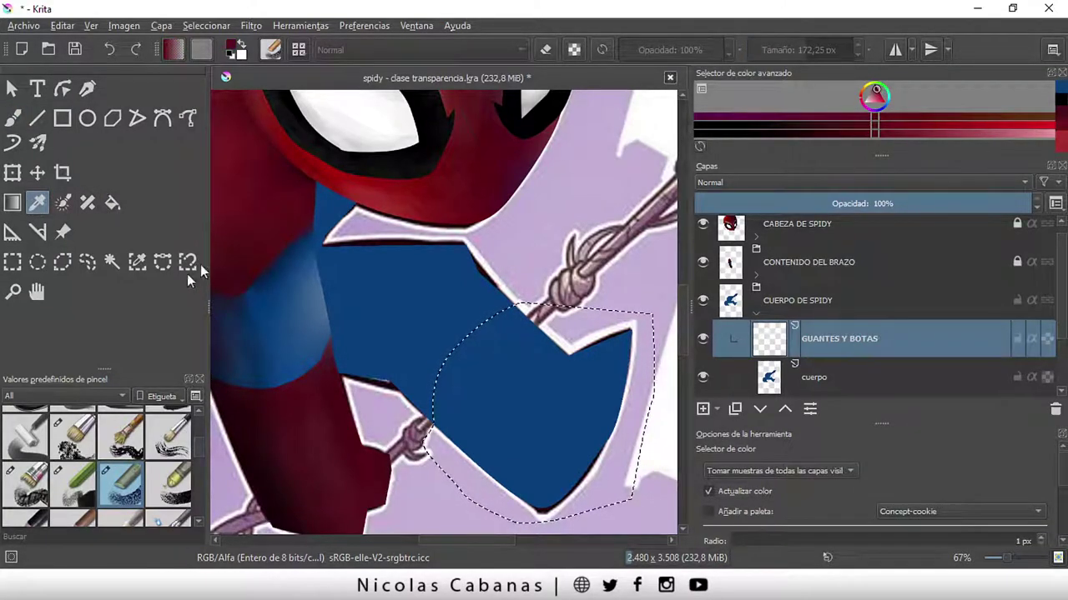
left_click(13, 118)
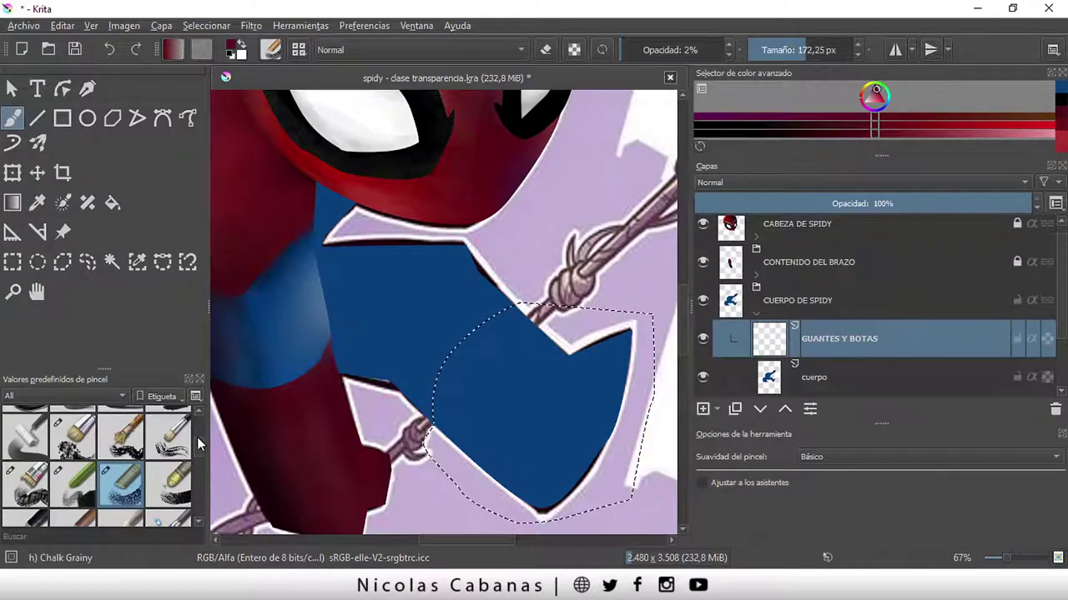
scroll(167, 450, "up", 5)
left_click(167, 427)
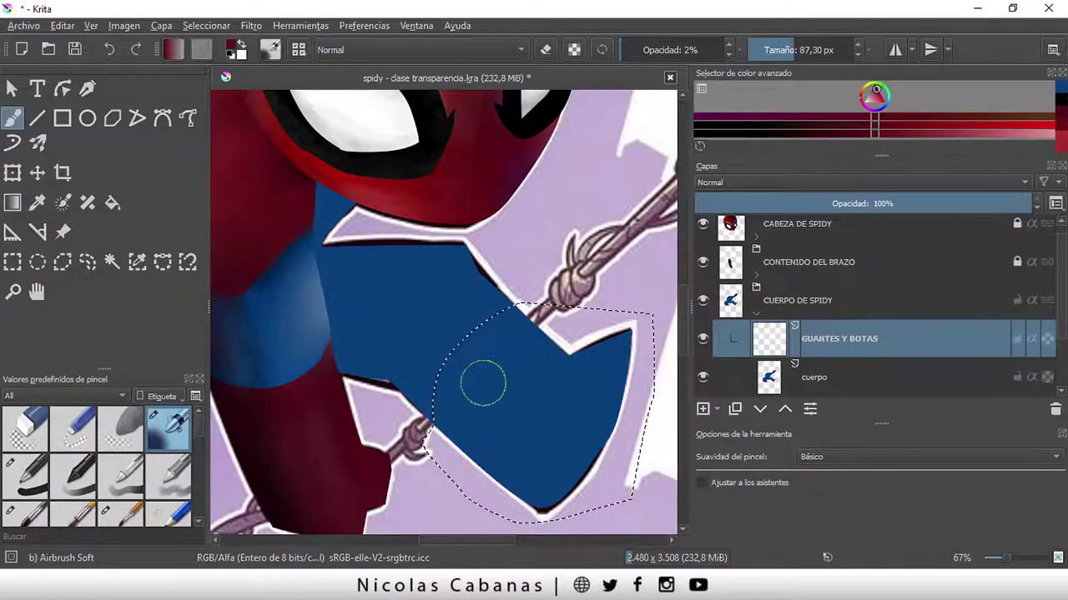
left_click_drag(640, 41, 814, 52)
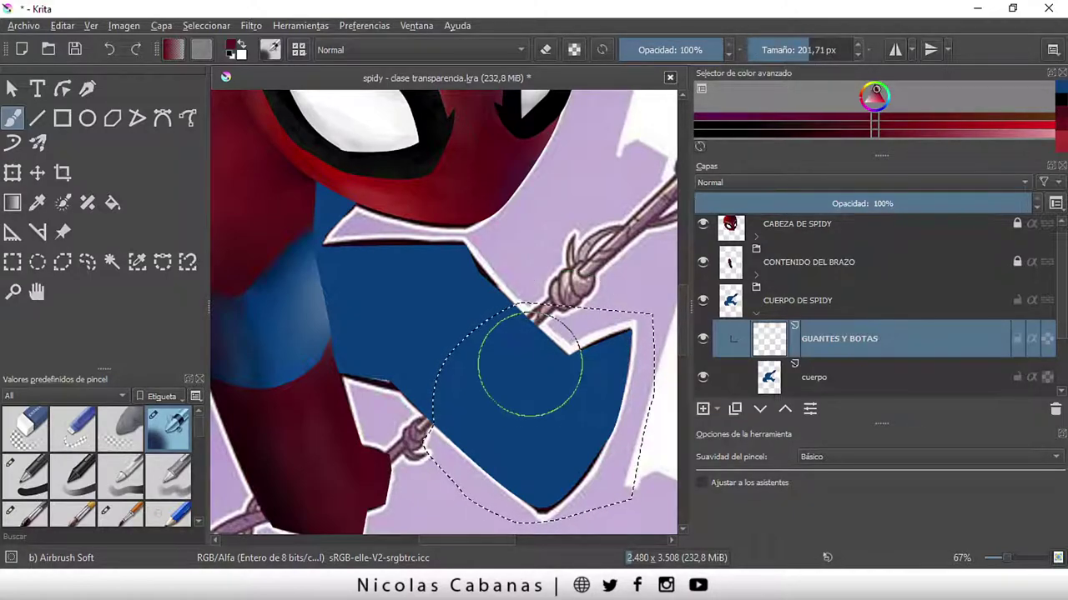
- Paint red across the glove selection and enable Inherit Alpha to clip it
mouse_move(521, 355)
left_mouse_down()
mouse_move(381, 433)
mouse_move(507, 381)
mouse_move(584, 327)
mouse_move(591, 394)
mouse_move(626, 341)
mouse_move(596, 345)
mouse_move(519, 448)
mouse_move(513, 405)
left_mouse_up()
mouse_move(555, 388)
left_mouse_down()
mouse_move(564, 376)
mouse_move(508, 453)
mouse_move(559, 453)
mouse_move(581, 397)
mouse_move(520, 350)
mouse_move(500, 362)
mouse_move(529, 305)
mouse_move(569, 282)
left_mouse_up()
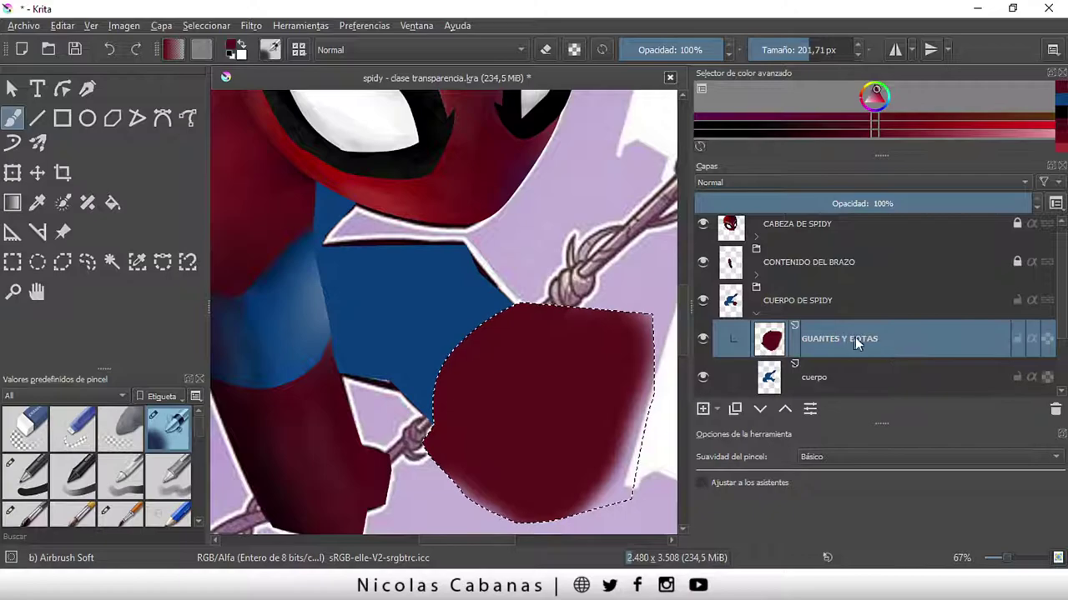
left_click(1032, 341)
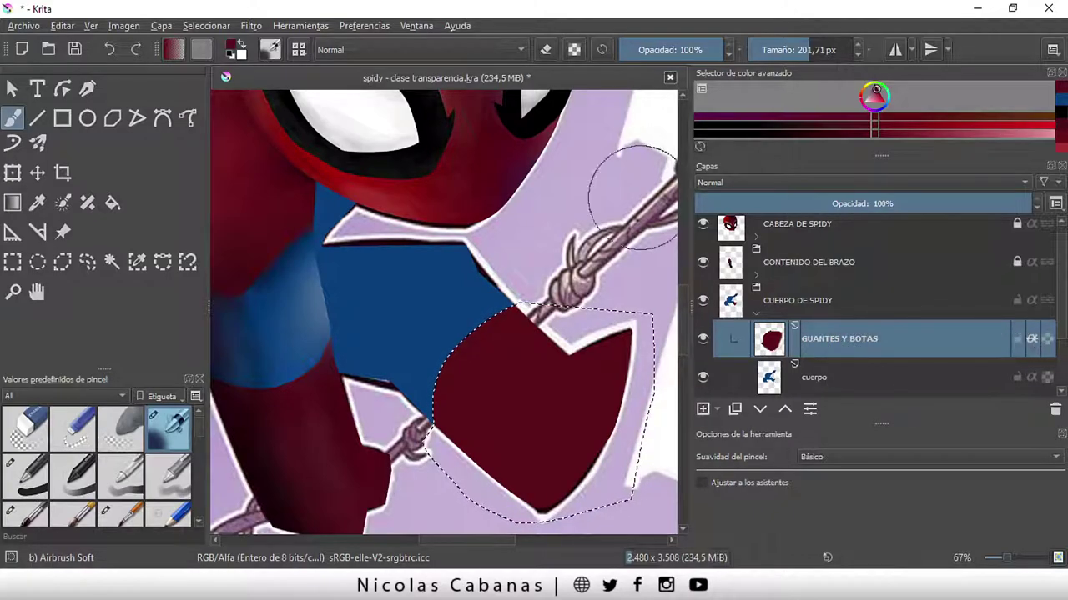
left_click(30, 28)
mouse_move(54, 78)
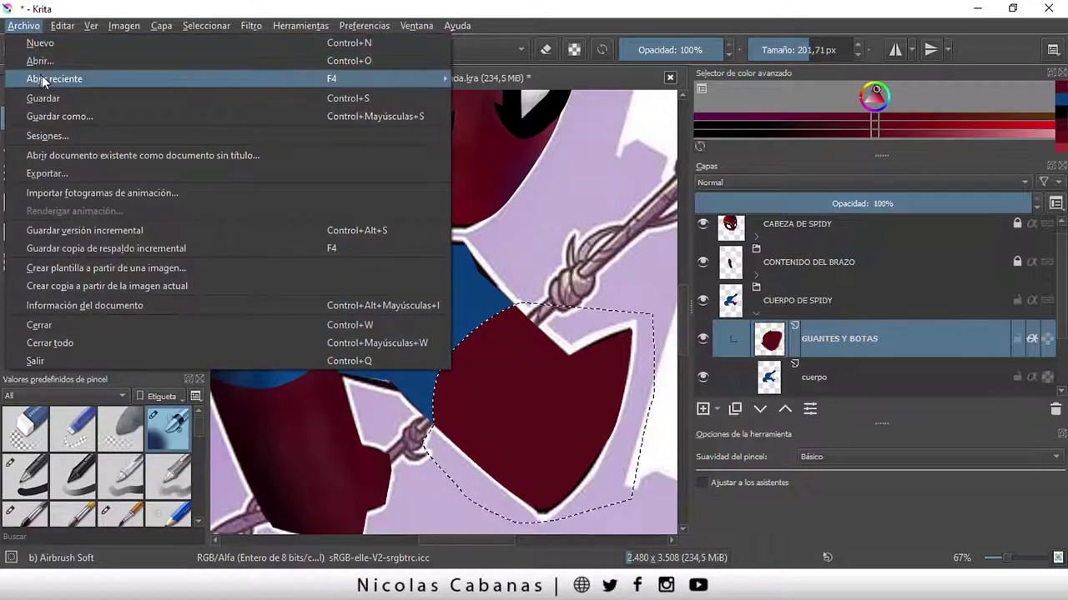
- Save the drawing as spidy - clase transparencia.kra and touch up the dark red glove
left_click(65, 118)
scroll(442, 407, "down", 2)
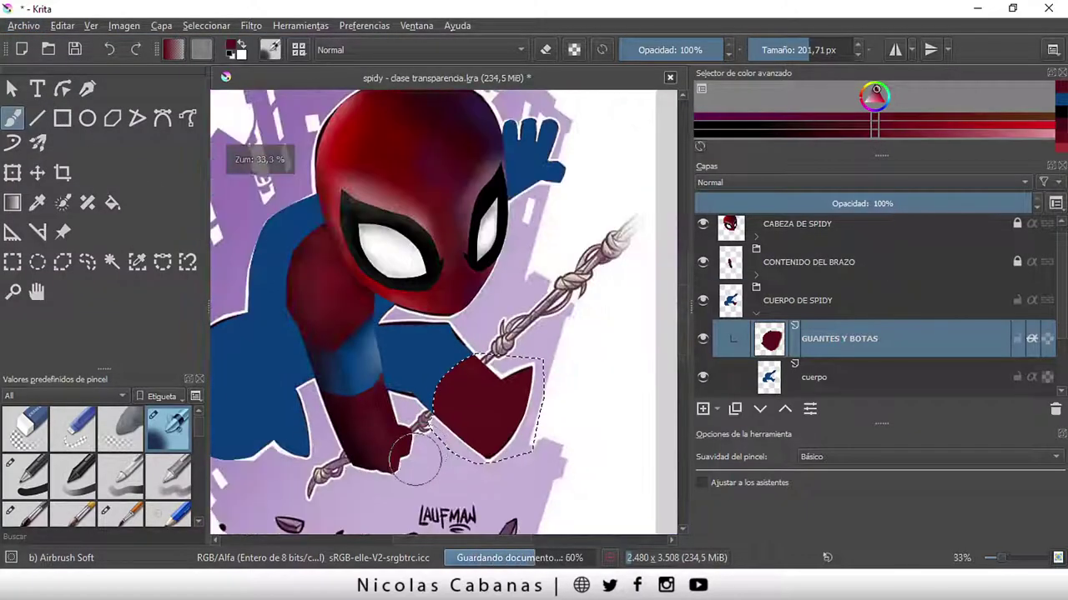
left_click_drag(472, 542, 428, 541)
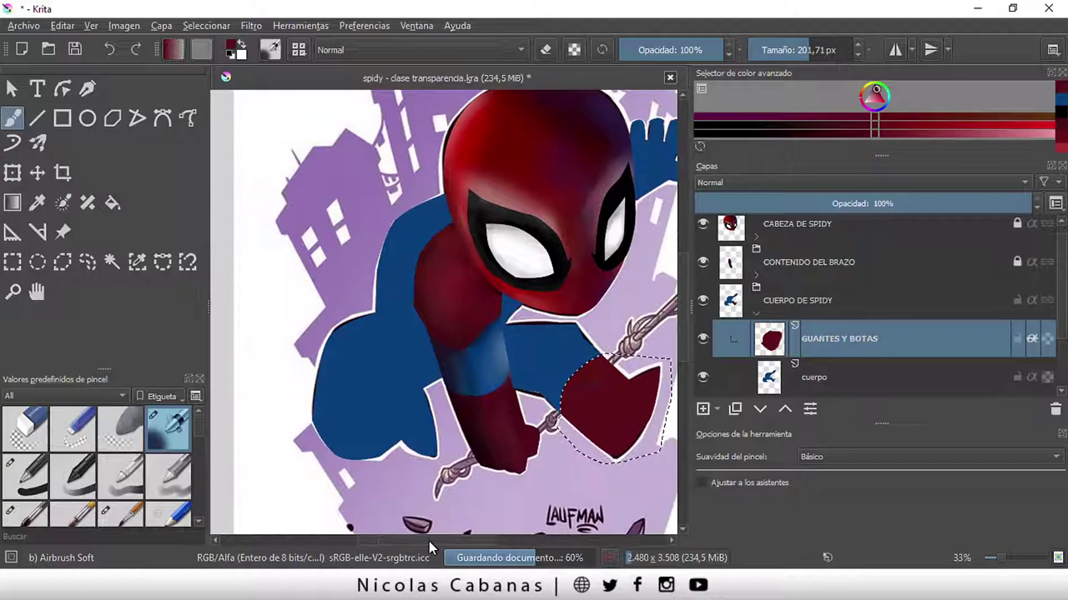
scroll(396, 440, "up", 1)
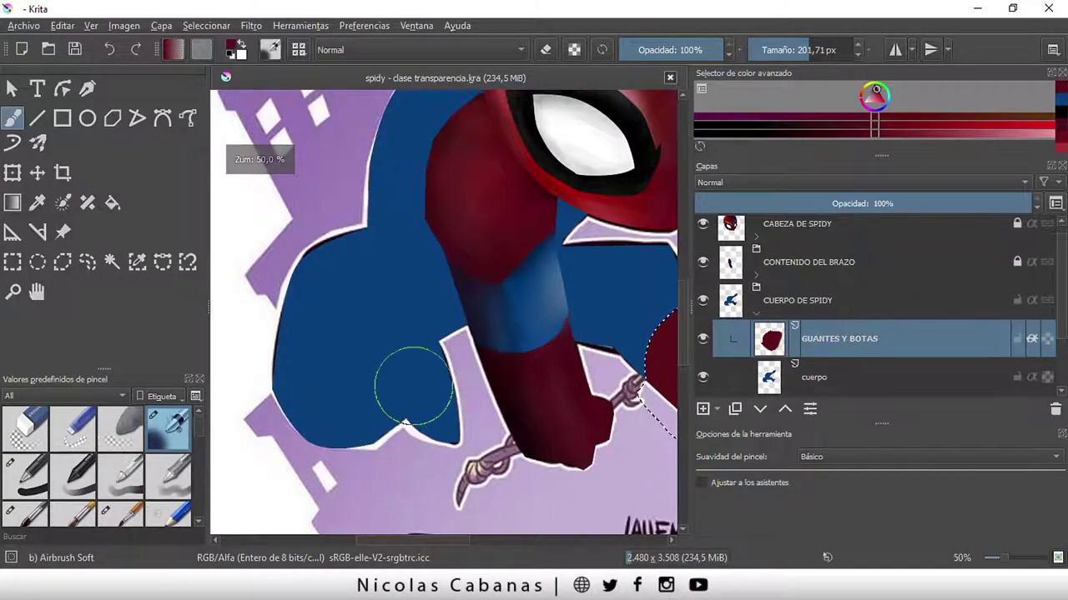
scroll(410, 381, "up", 1)
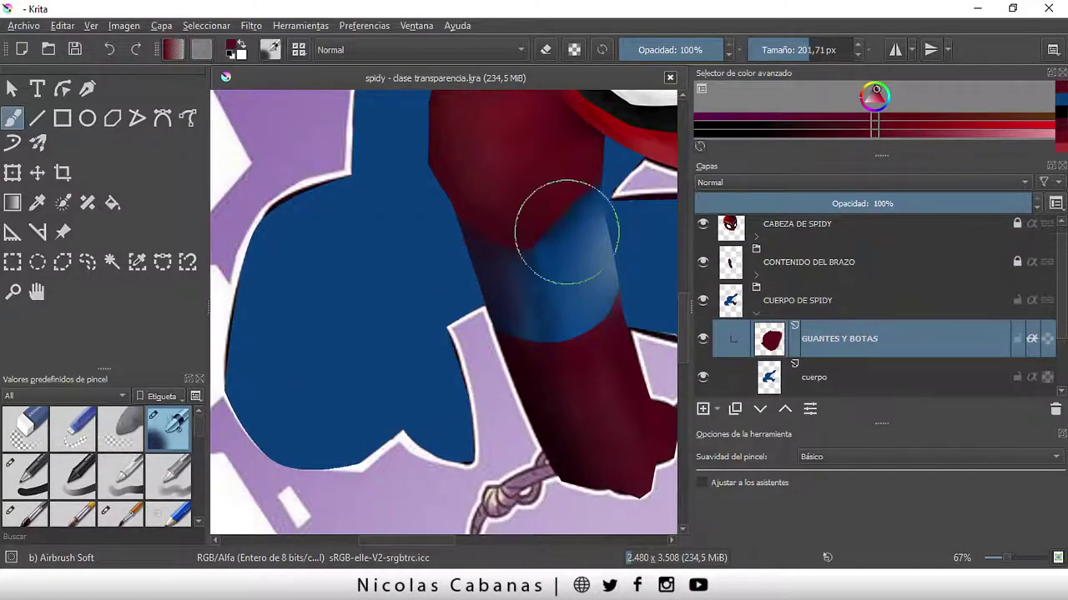
scroll(434, 513, "down", 1)
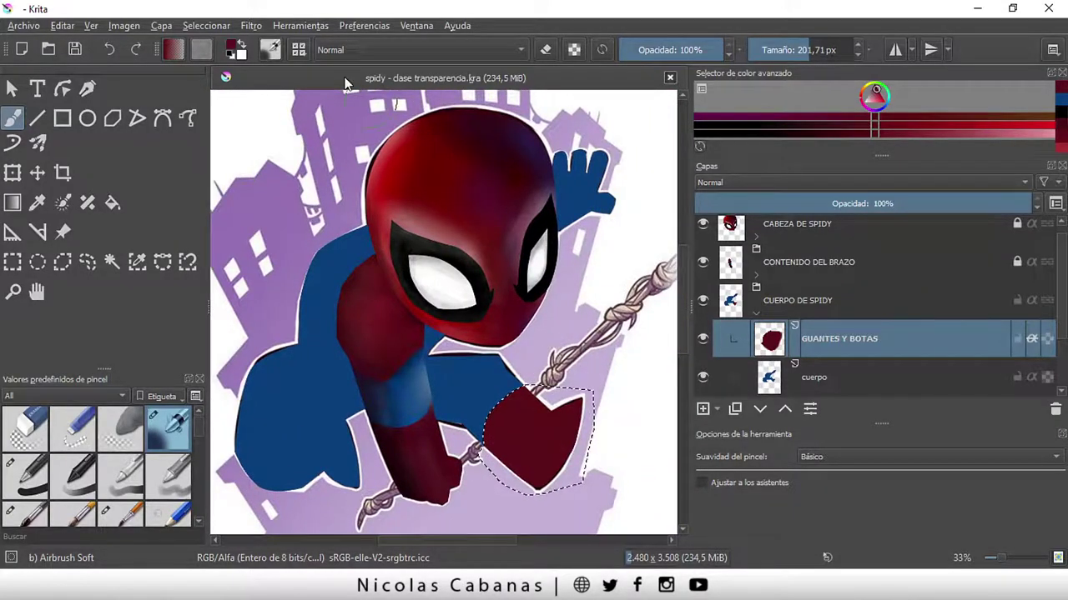
- Deselect around the finished glove and zoom in toward the leg
left_click(208, 26)
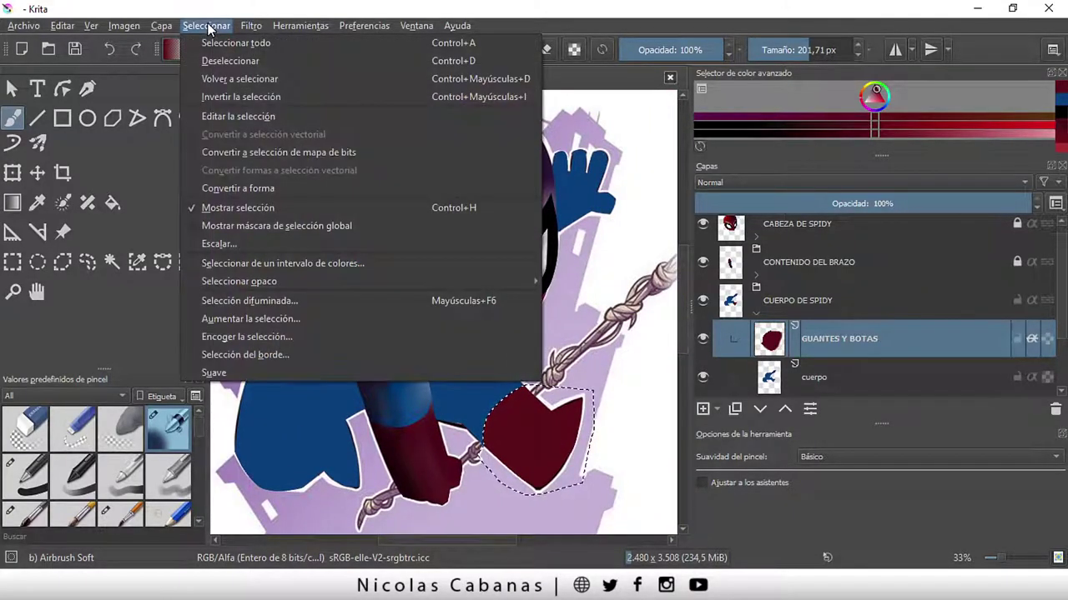
left_click(233, 61)
scroll(242, 505, "up", 1)
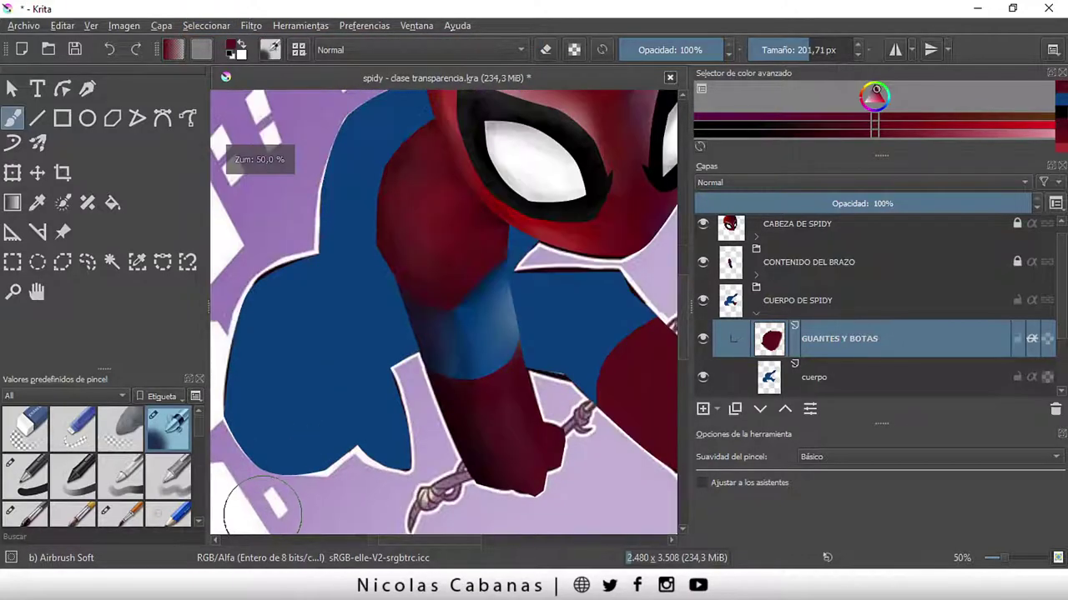
scroll(384, 425, "up", 1)
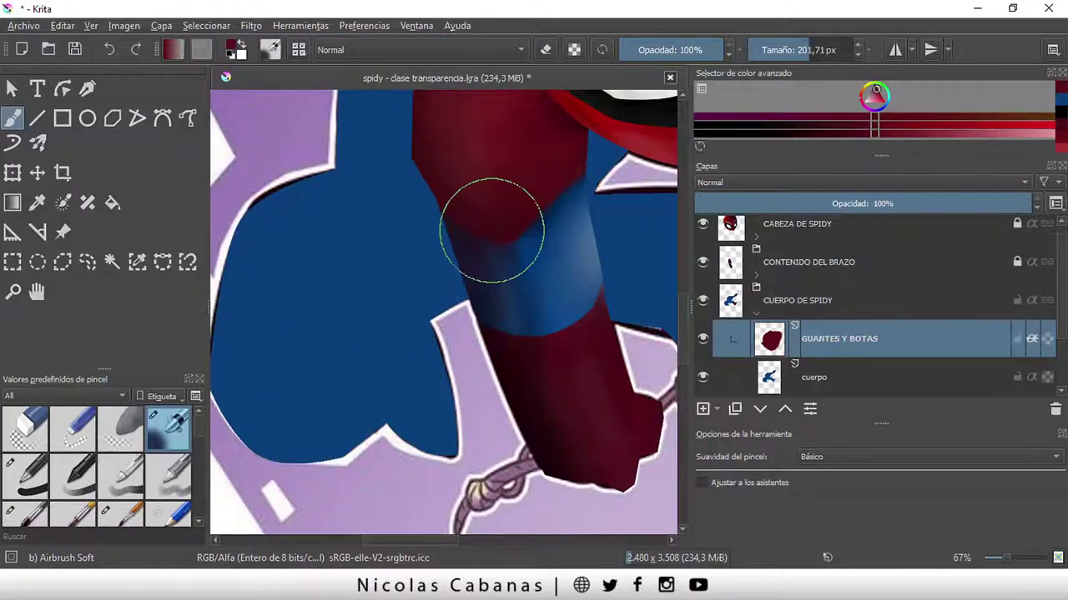
- Pick the Bezier path selection tool and hide CUERPO DE SPIDY to reveal the reference glove
left_click(161, 263)
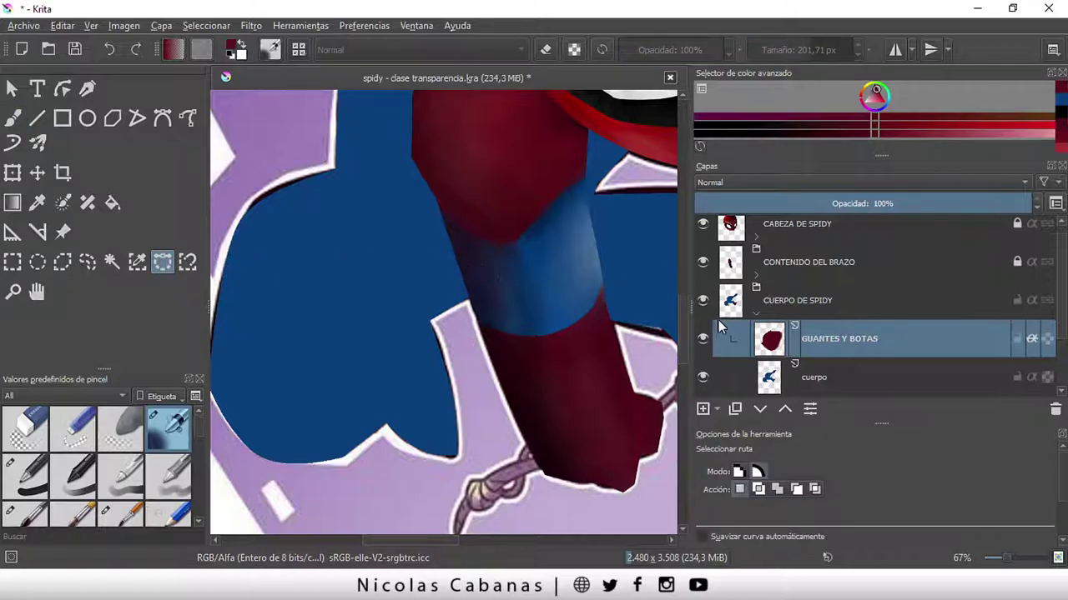
left_click(704, 301)
left_click(705, 301)
left_click(702, 380)
left_click(703, 376)
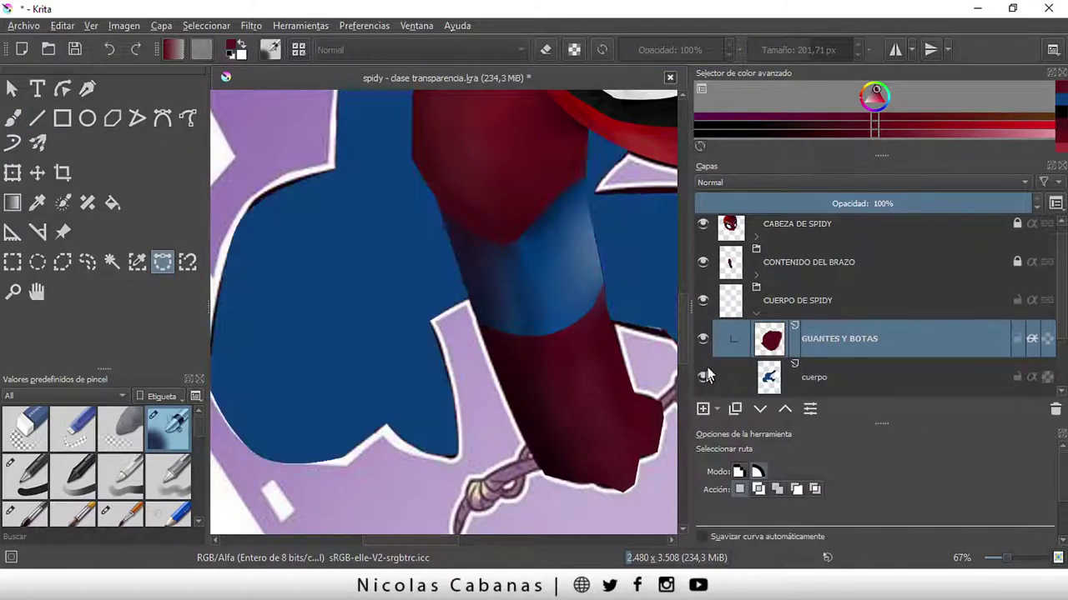
left_click(705, 301)
scroll(391, 389, "up", 4)
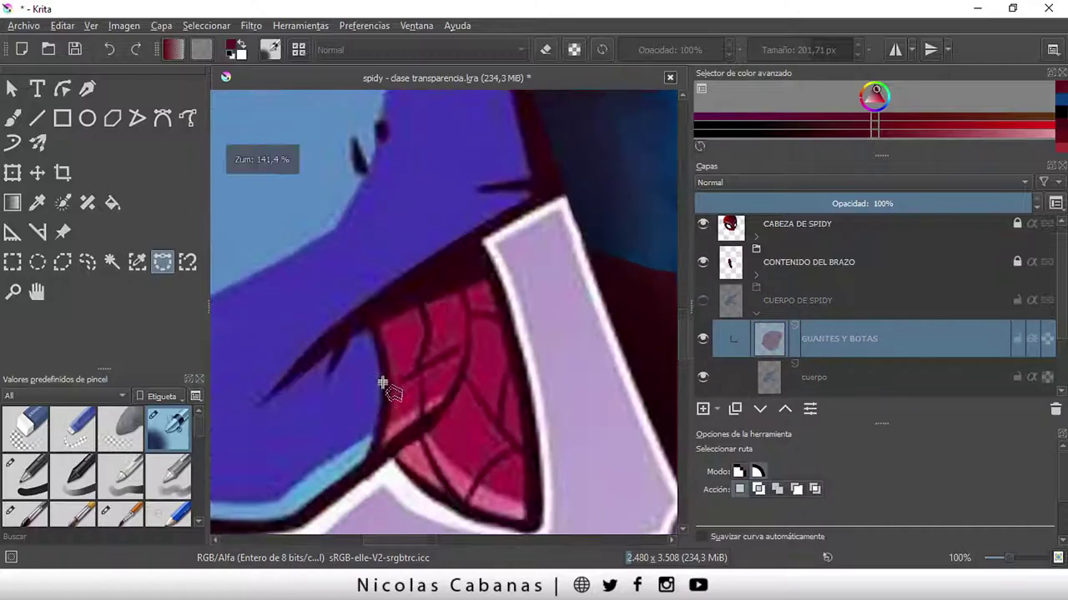
- Trace the second glove's outline, show CUERPO DE SPIDY again, and start airbrushing it dark red
left_click(366, 306)
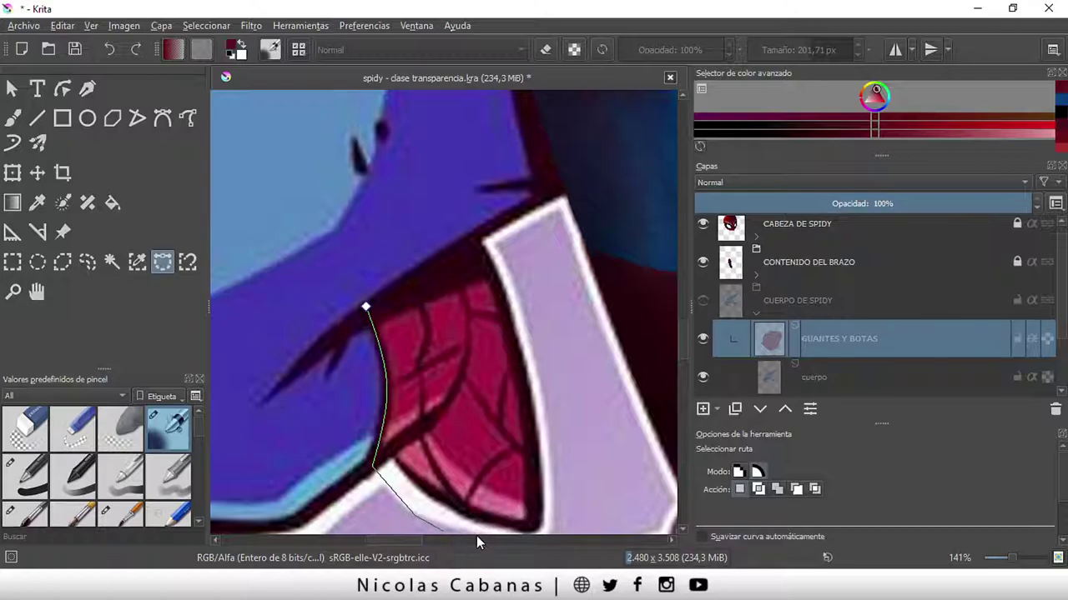
left_click_drag(464, 521, 433, 443)
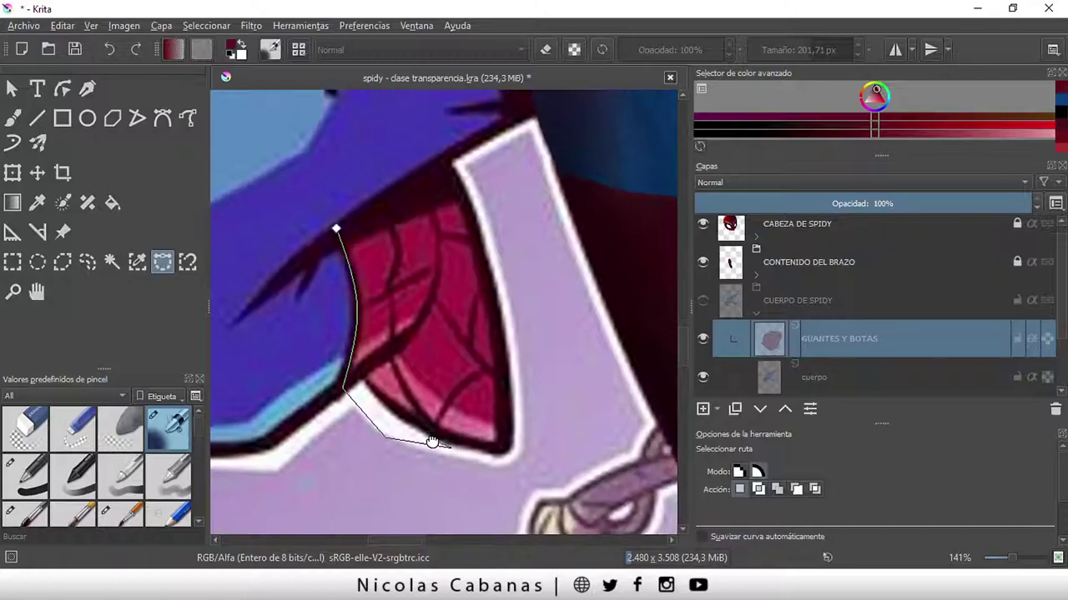
left_click(452, 448)
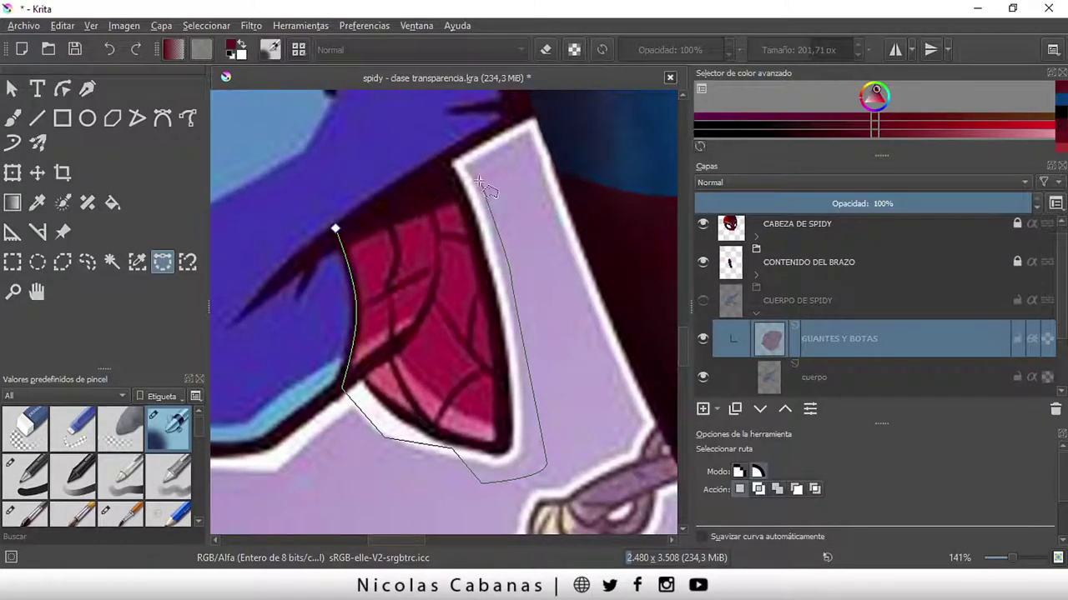
left_click_drag(462, 166, 527, 247)
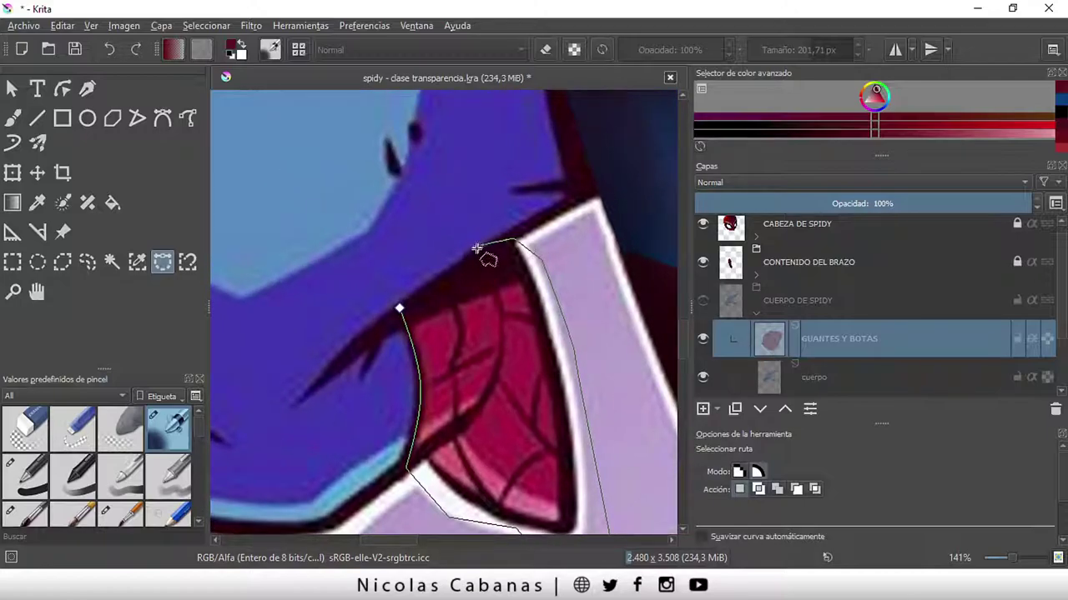
left_click(702, 302)
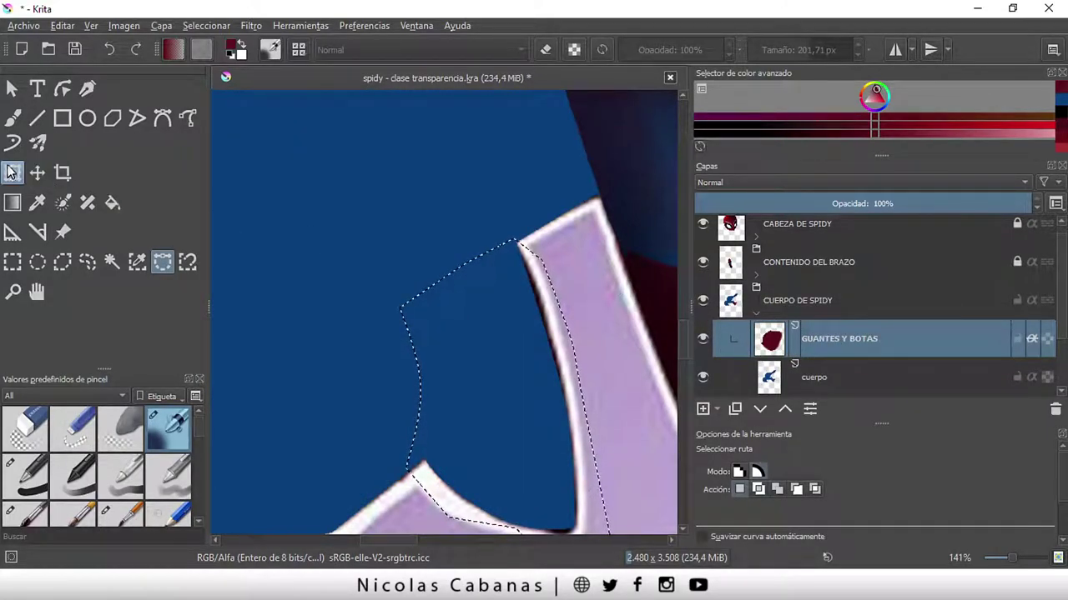
left_click(13, 118)
mouse_move(467, 301)
left_mouse_down()
mouse_move(436, 352)
mouse_move(501, 500)
left_mouse_up()
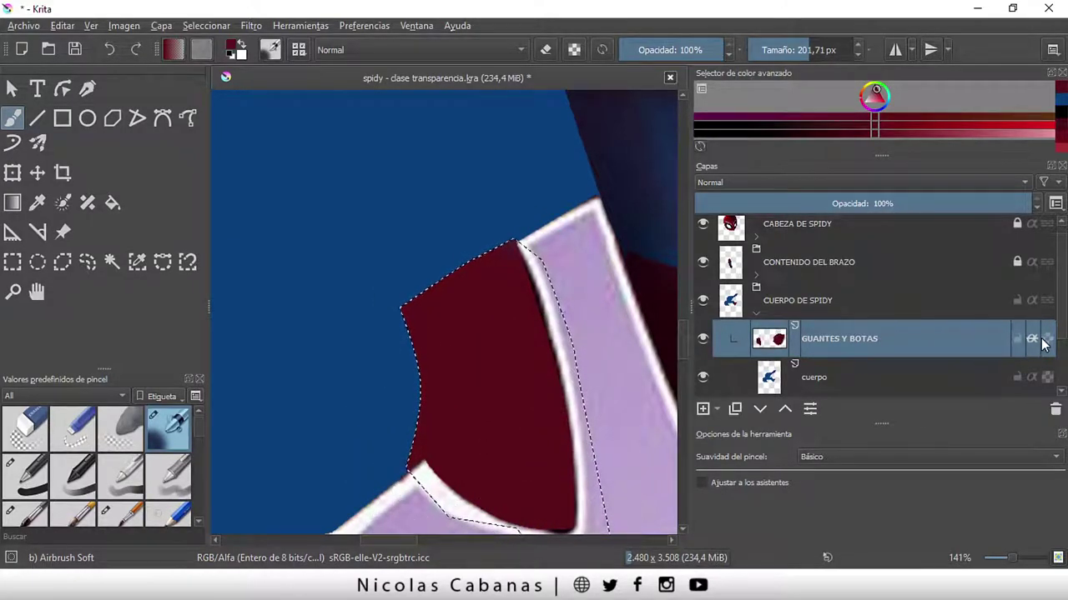
- Toggle inherit alpha to compare the glove paint, then hide CUERPO DE SPIDY and zoom in
left_click(1037, 341)
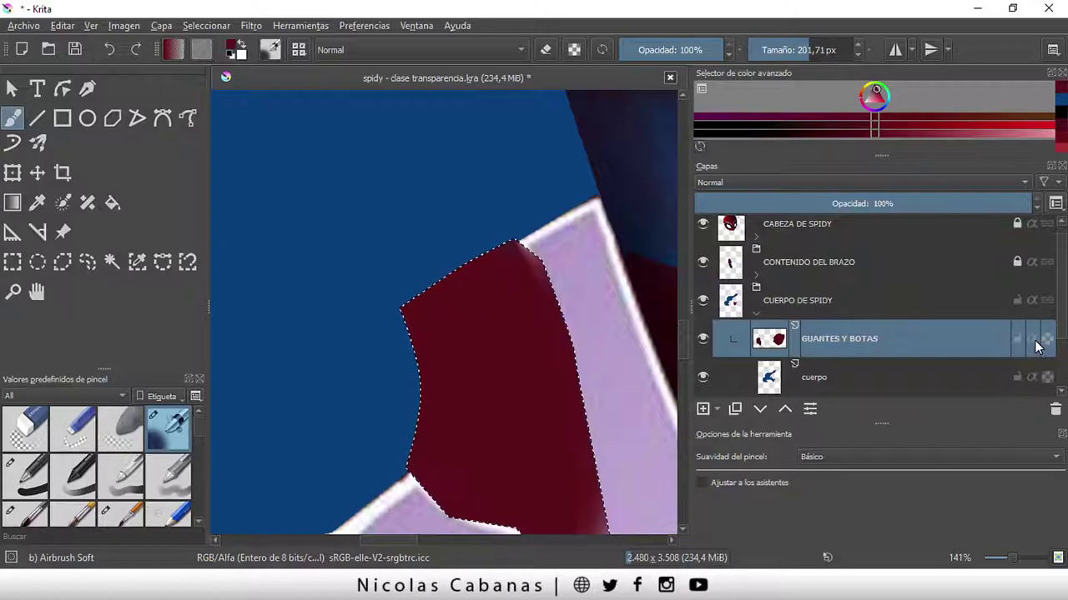
left_click(1037, 341)
left_click(1037, 341)
left_click(1036, 342)
left_click(1037, 342)
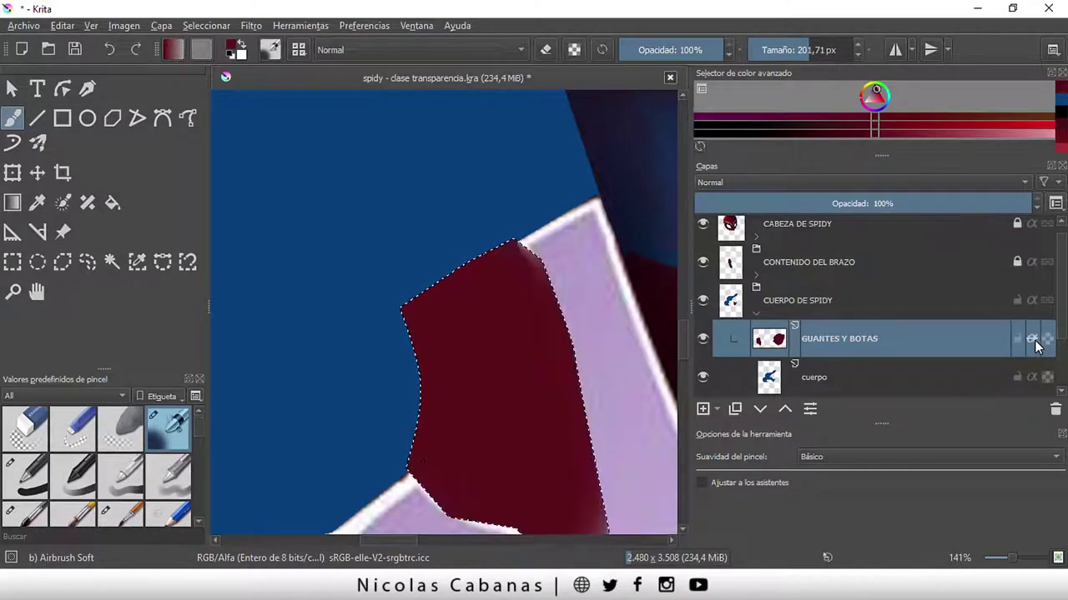
left_click(1036, 342)
scroll(492, 392, "down", 3)
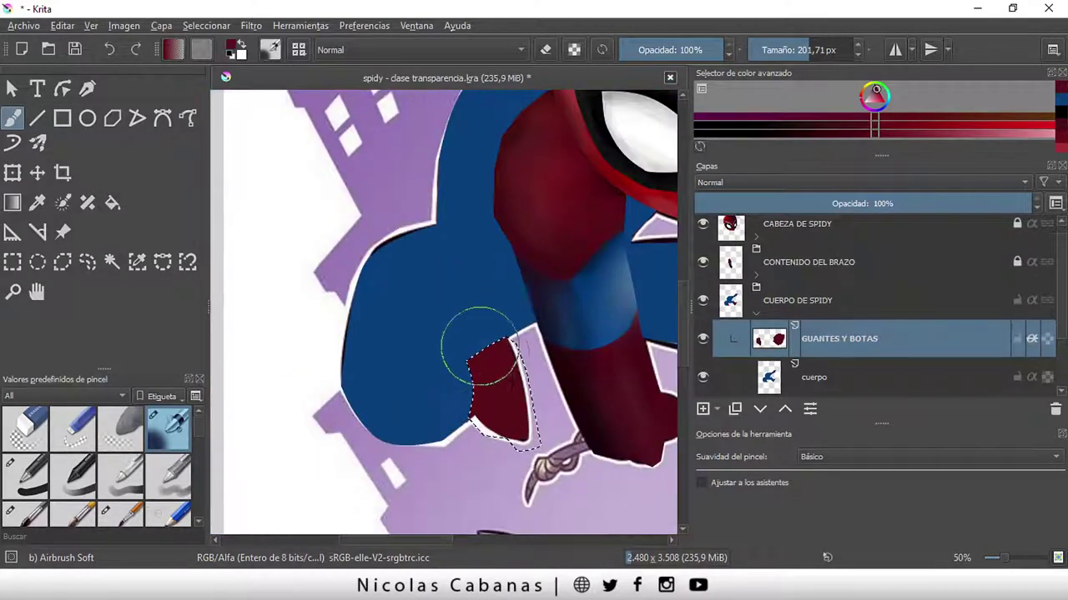
left_click(703, 301)
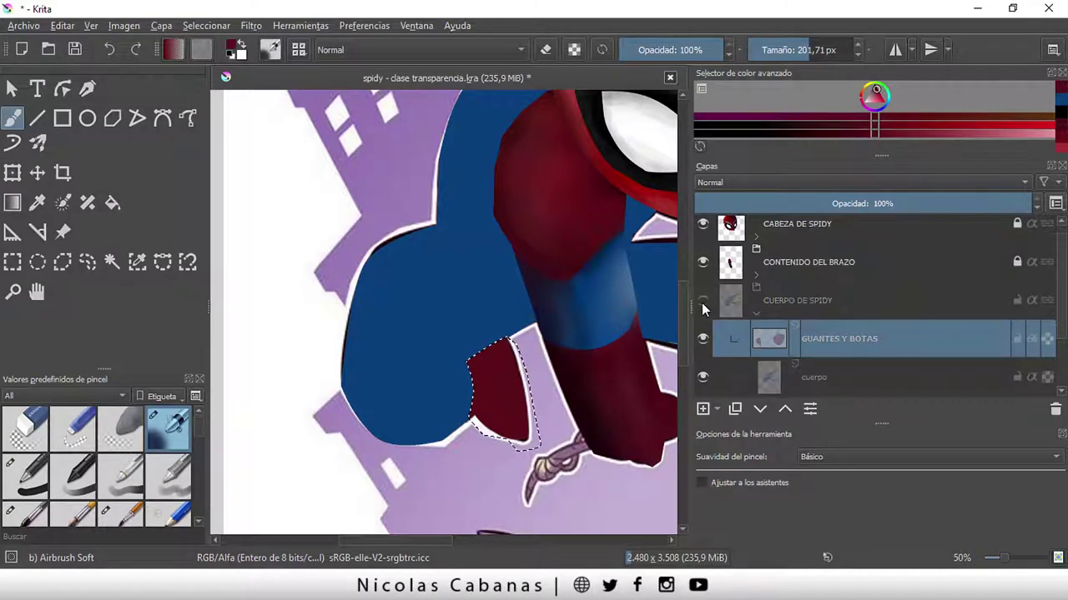
scroll(538, 217, "up", 1)
- Outline the shoulder accent below the helmet with a closed Bezier path selection
scroll(537, 217, "up", 2)
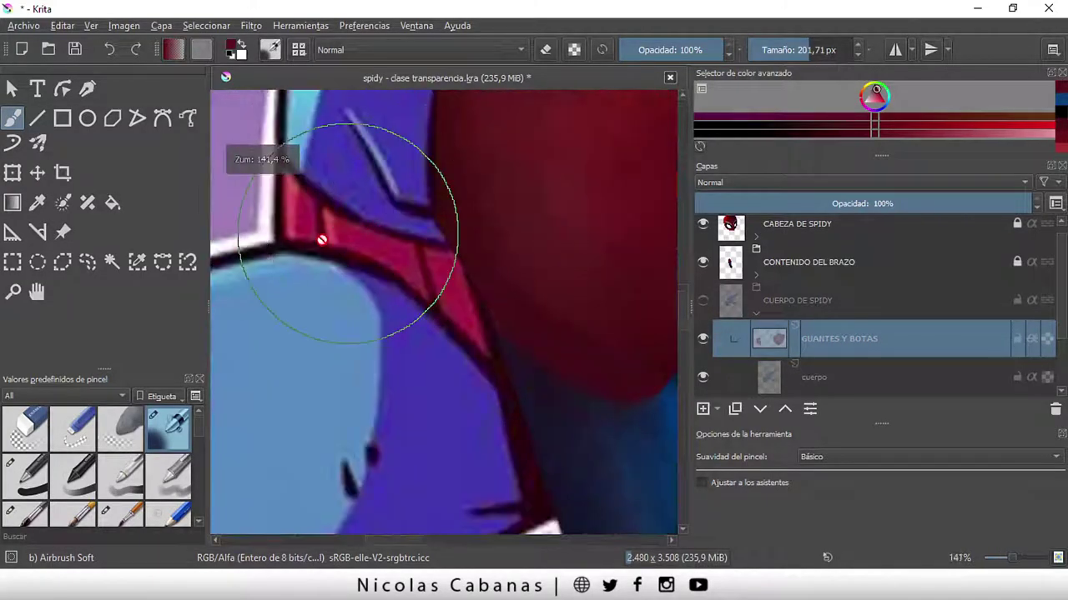
scroll(325, 250, "up", 1)
scroll(326, 266, "down", 1)
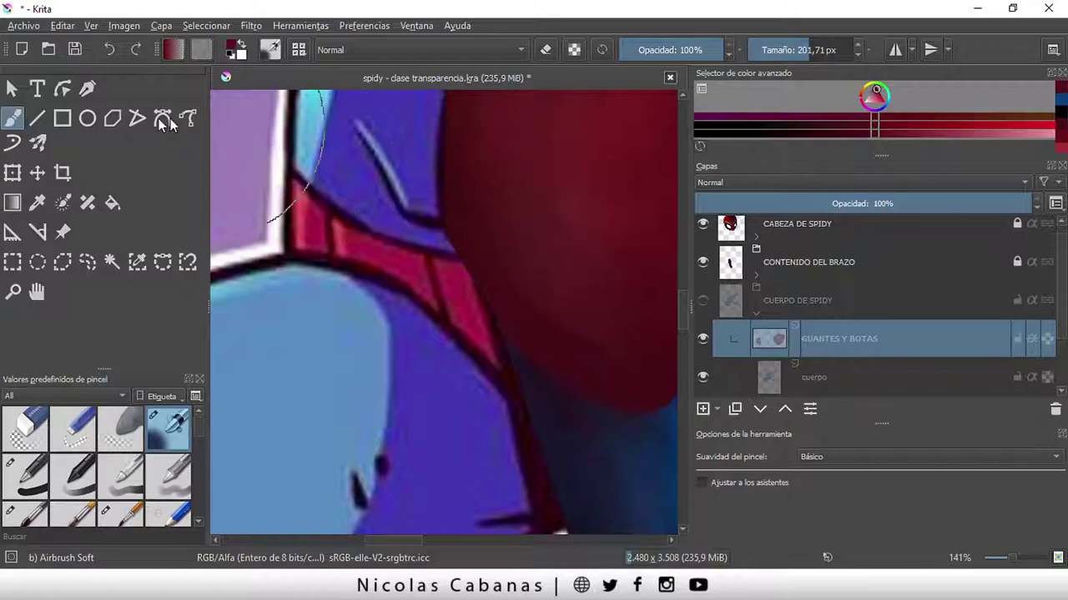
left_click(163, 263)
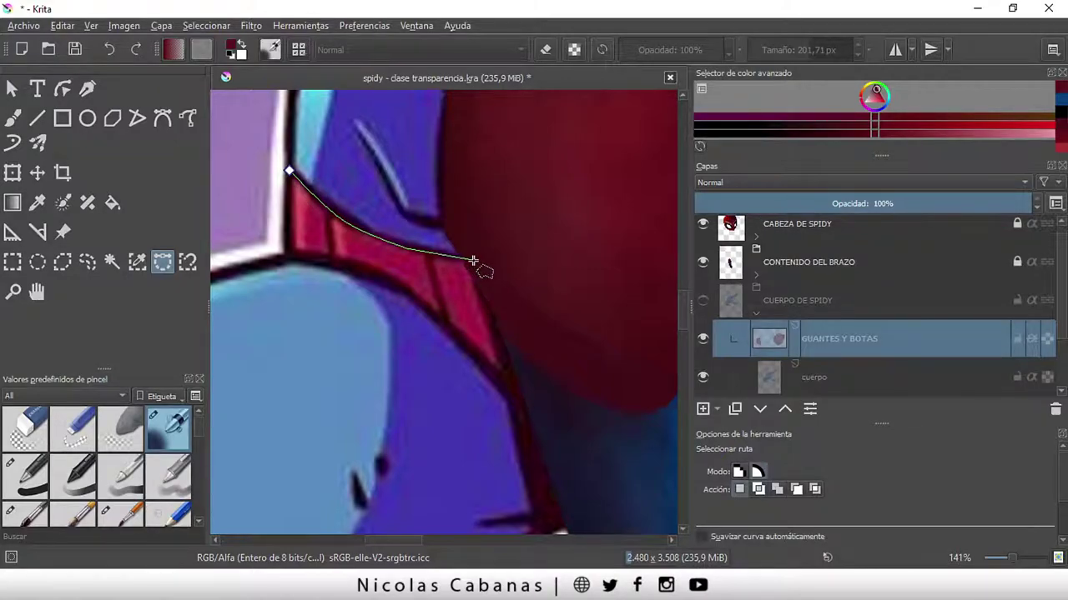
left_click(515, 297)
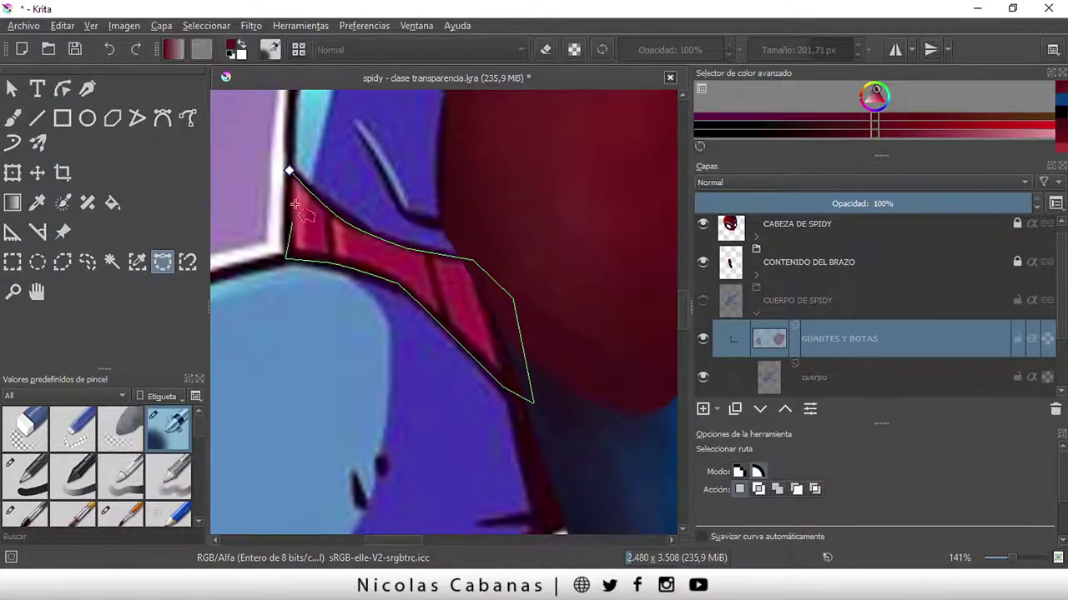
left_click(285, 185)
left_click(289, 171)
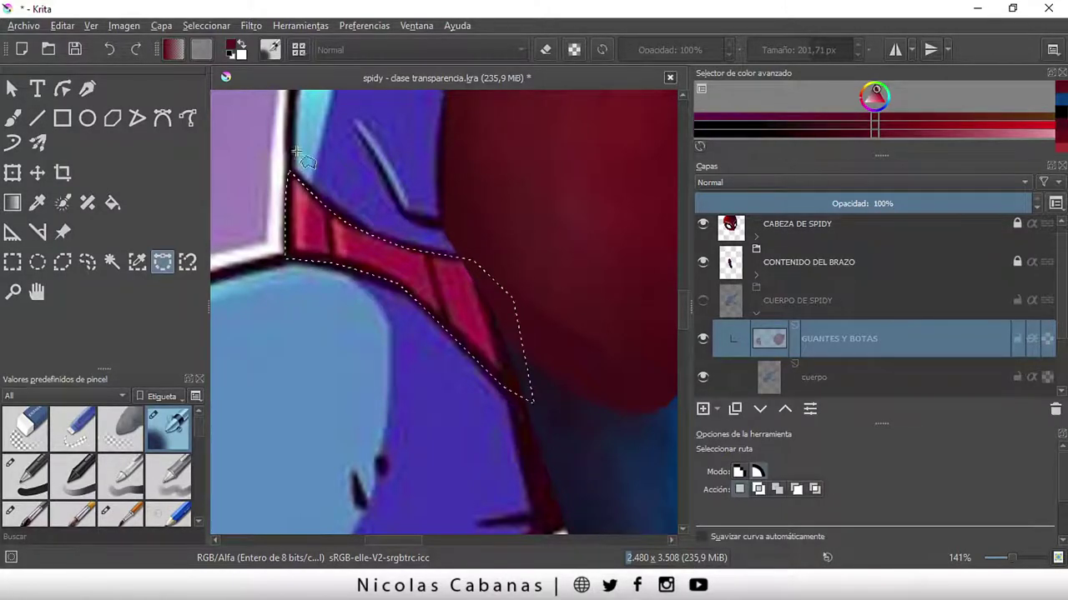
- Show CUERPO DE SPIDY, airbrush the shoulder selection dark red, then hide the group again
left_click(702, 300)
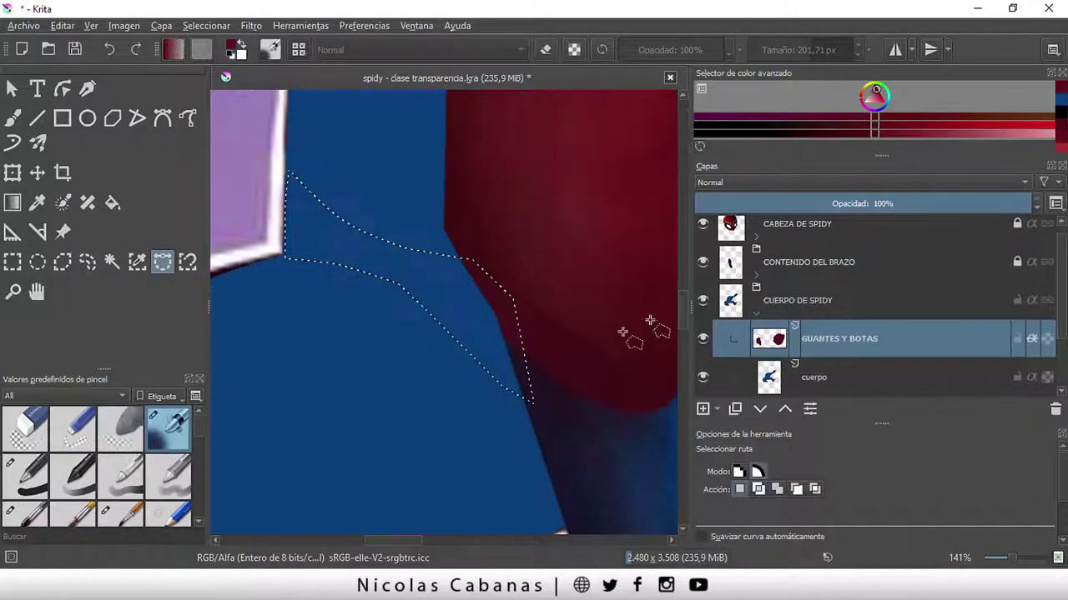
scroll(534, 392, "down", 4)
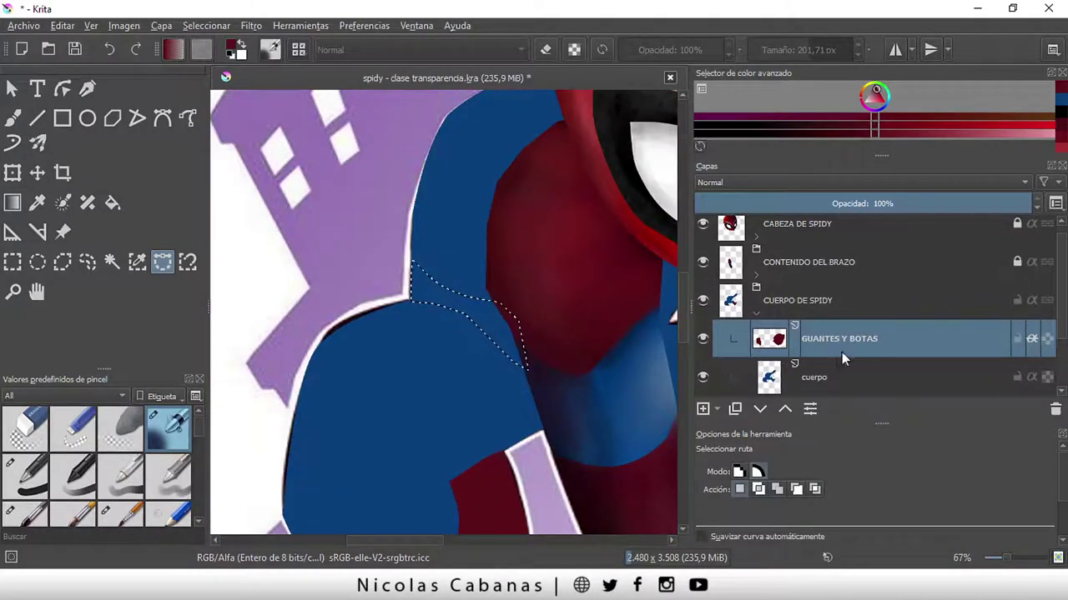
left_click(12, 119)
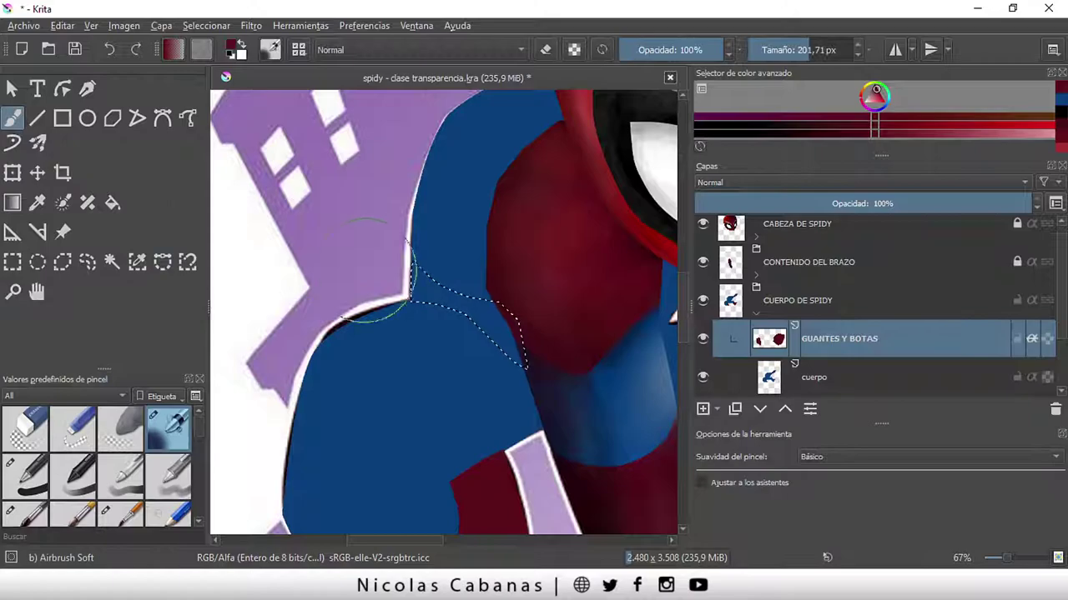
left_click_drag(429, 322, 510, 342)
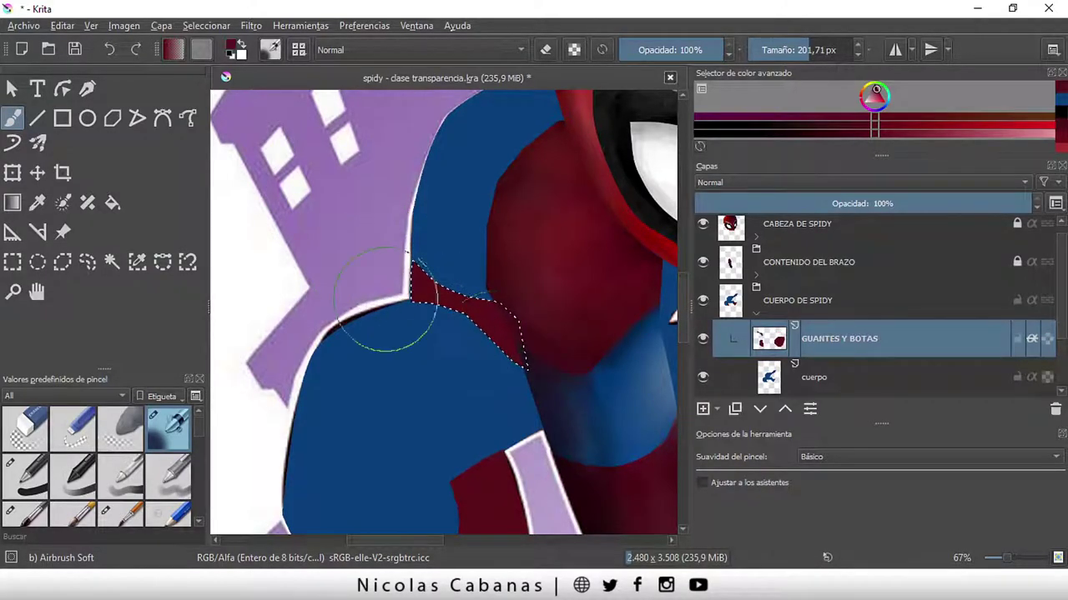
scroll(453, 436, "down", 1)
mouse_move(560, 269)
left_mouse_down()
mouse_move(543, 303)
mouse_move(469, 255)
mouse_move(536, 191)
mouse_move(528, 177)
left_mouse_up()
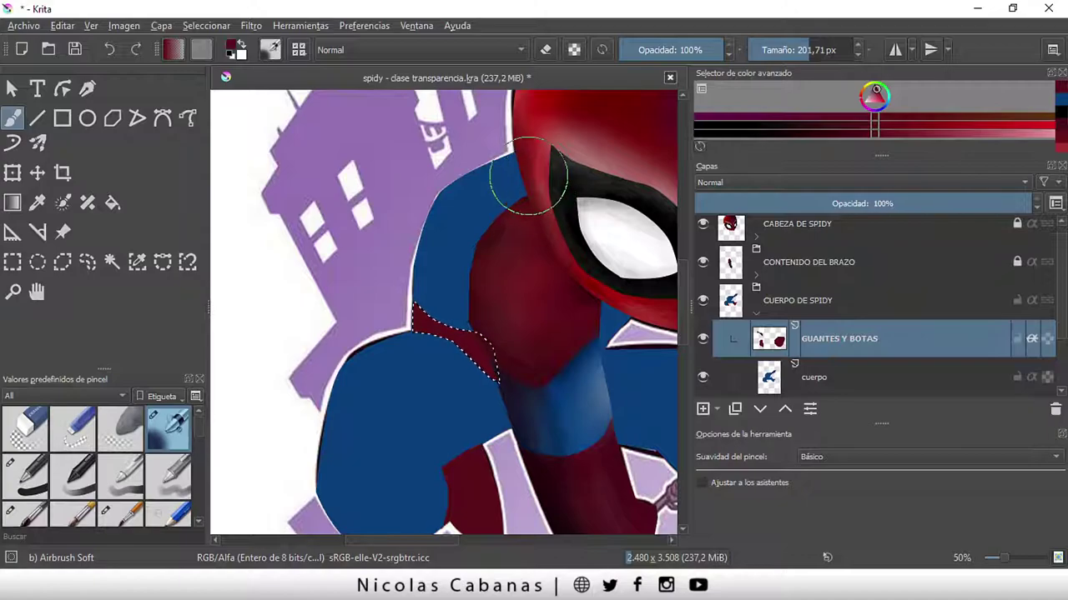
left_click(703, 304)
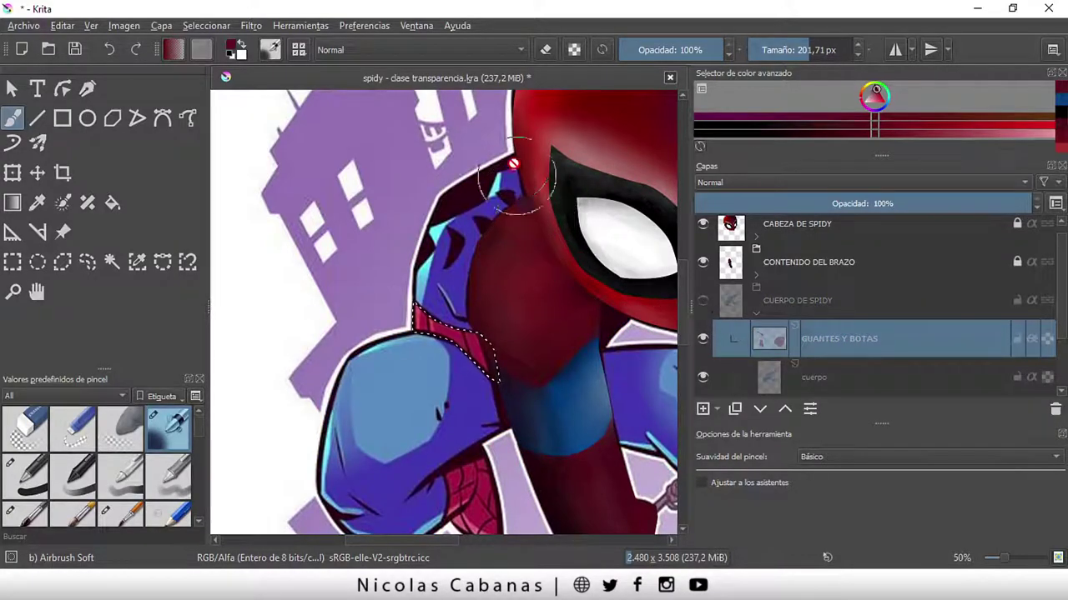
scroll(499, 152, "up", 1)
scroll(498, 152, "up", 1)
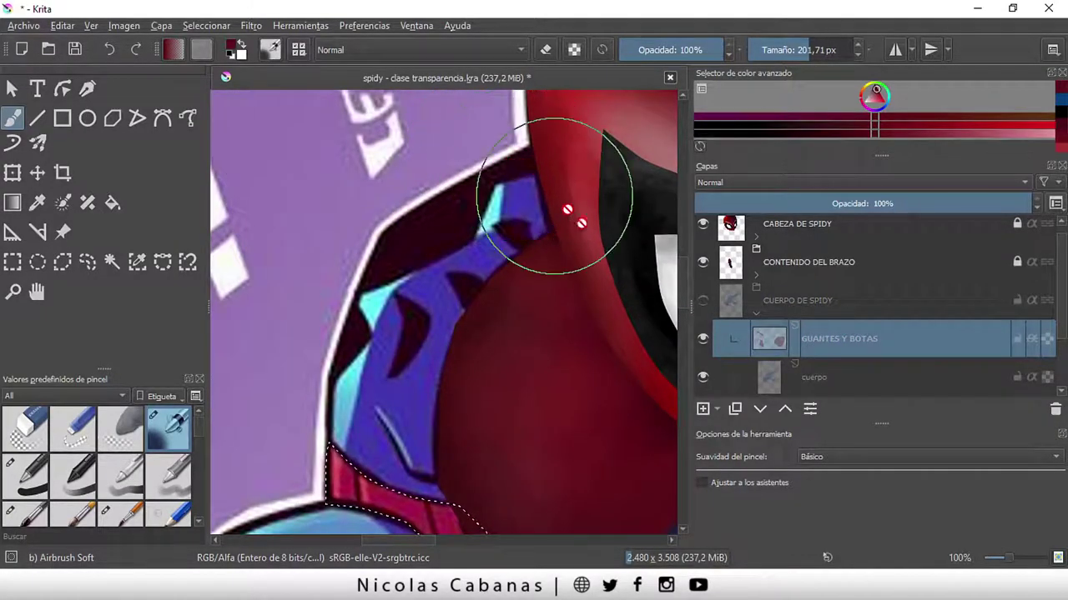
scroll(409, 215, "down", 2)
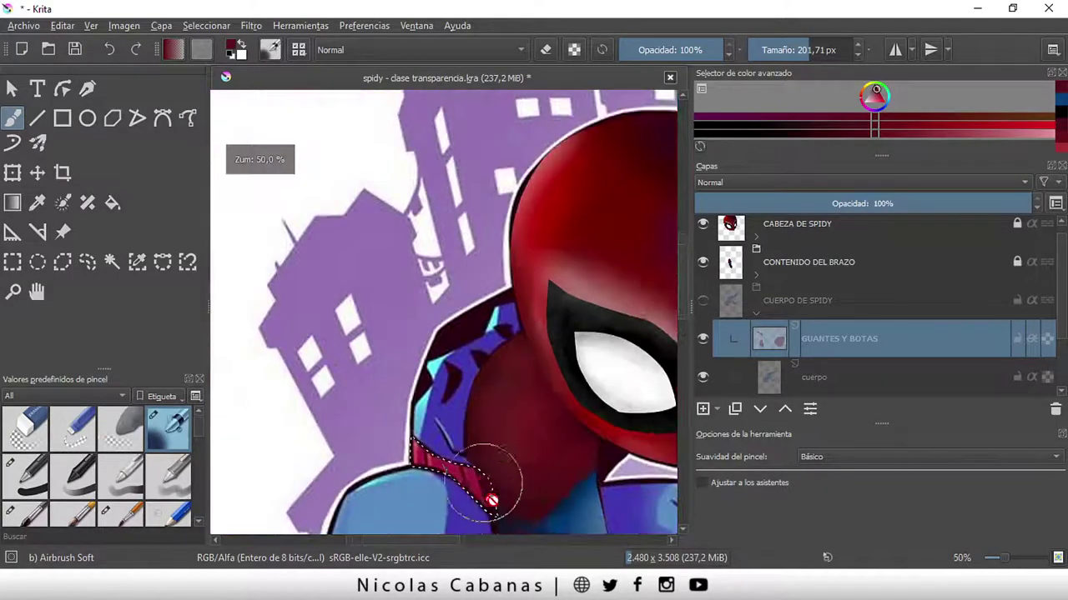
- Deselect, then draw a new Bezier path selection around the shoulder patch beside the mask
left_click(206, 25)
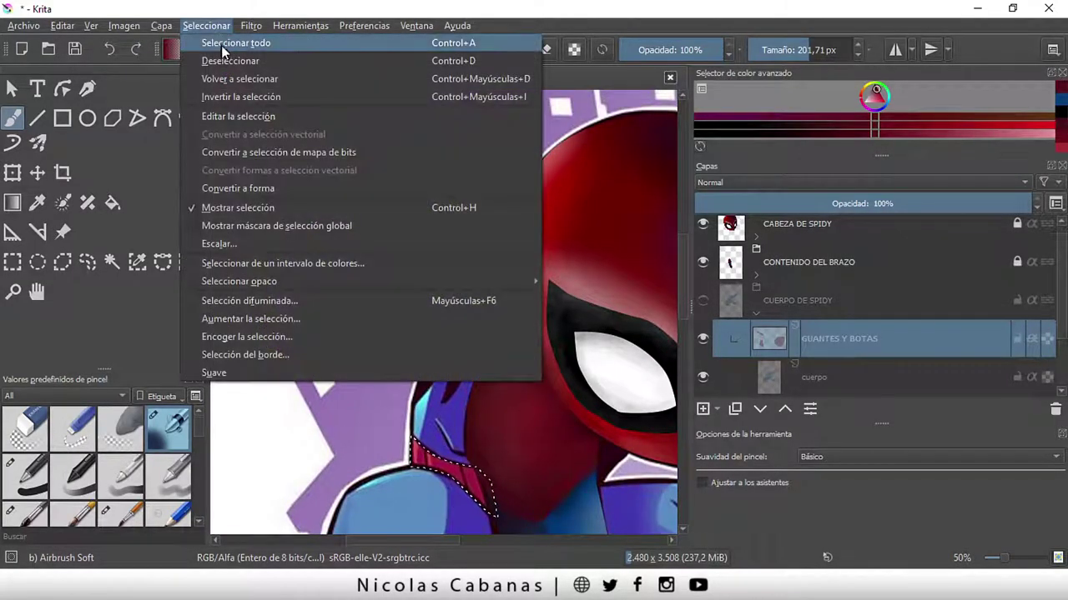
left_click(224, 56)
scroll(482, 254, "up", 2)
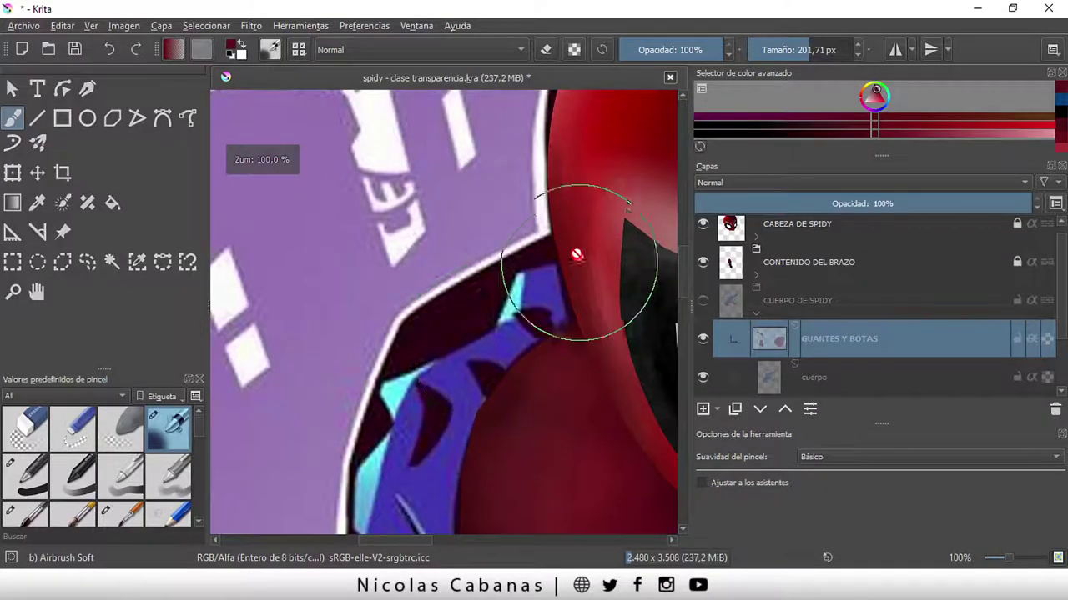
left_click(165, 263)
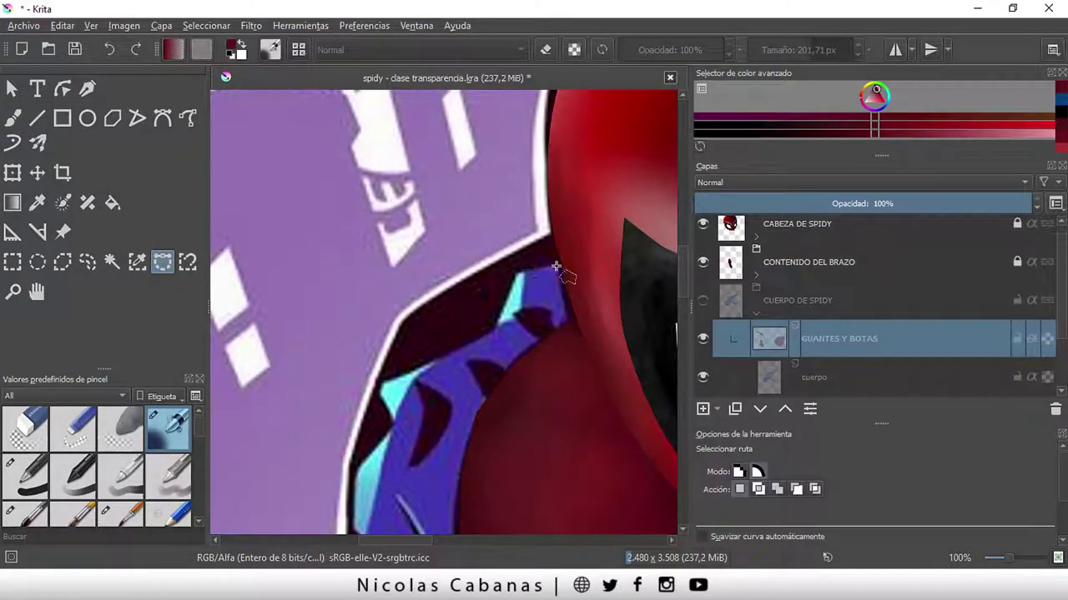
scroll(556, 498, "down", 2)
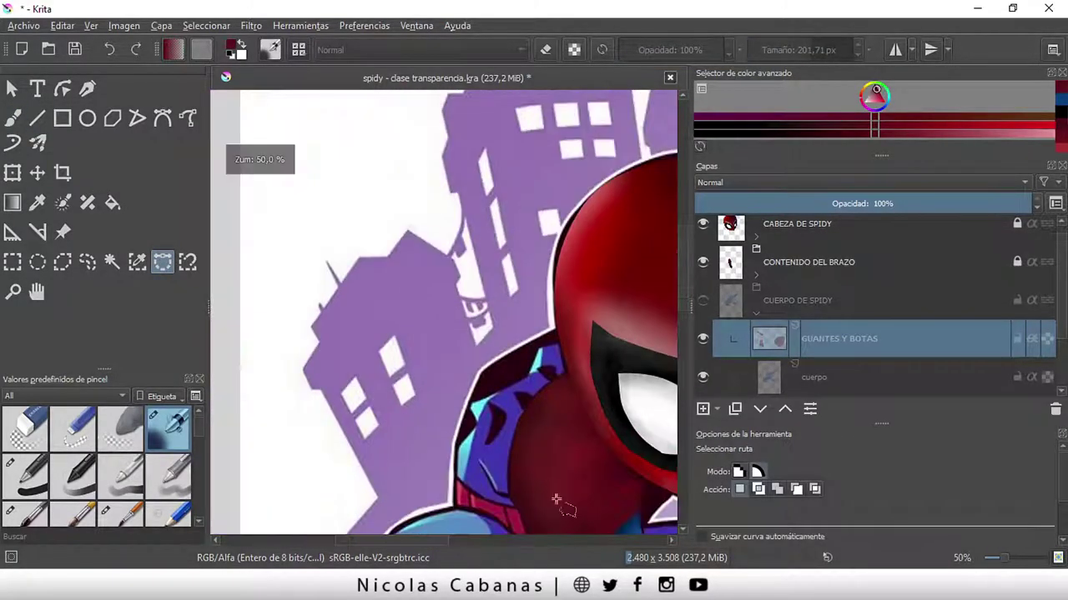
left_click_drag(449, 539, 486, 539)
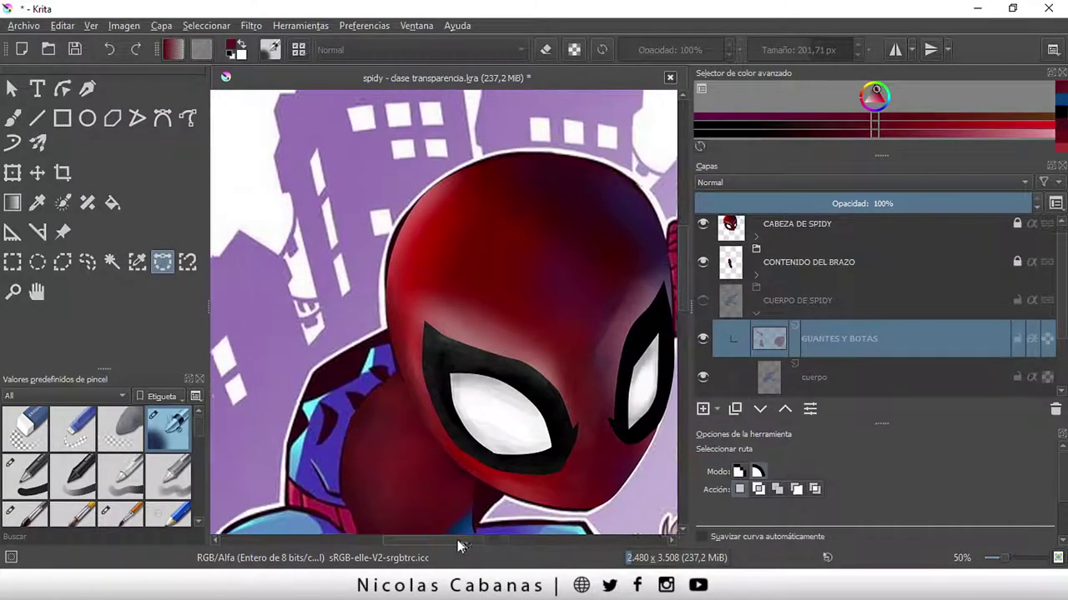
scroll(451, 461, "up", 1)
scroll(450, 450, "up", 1)
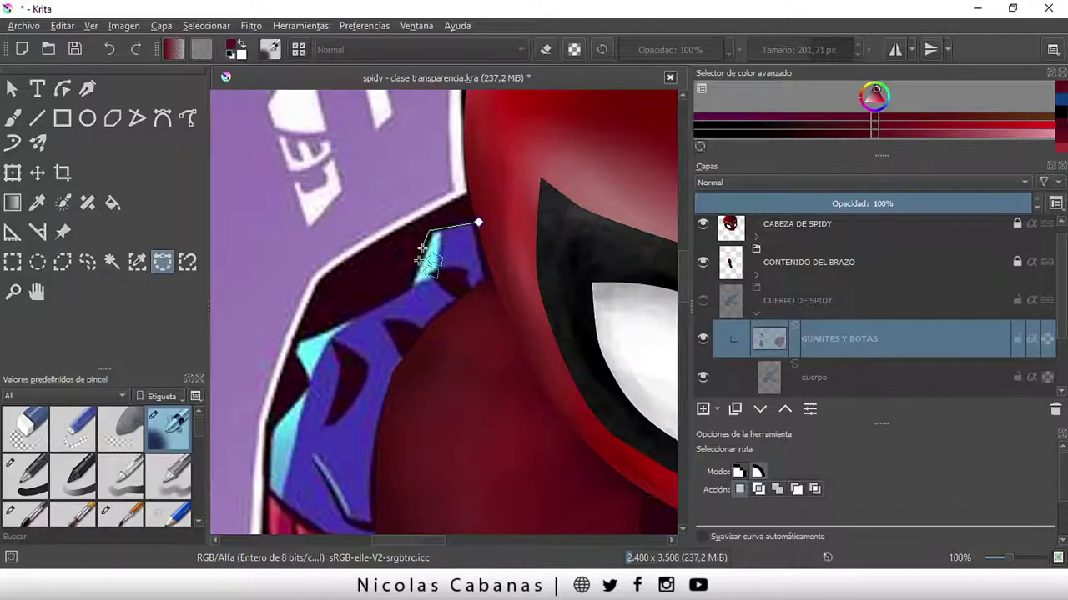
left_click(410, 291)
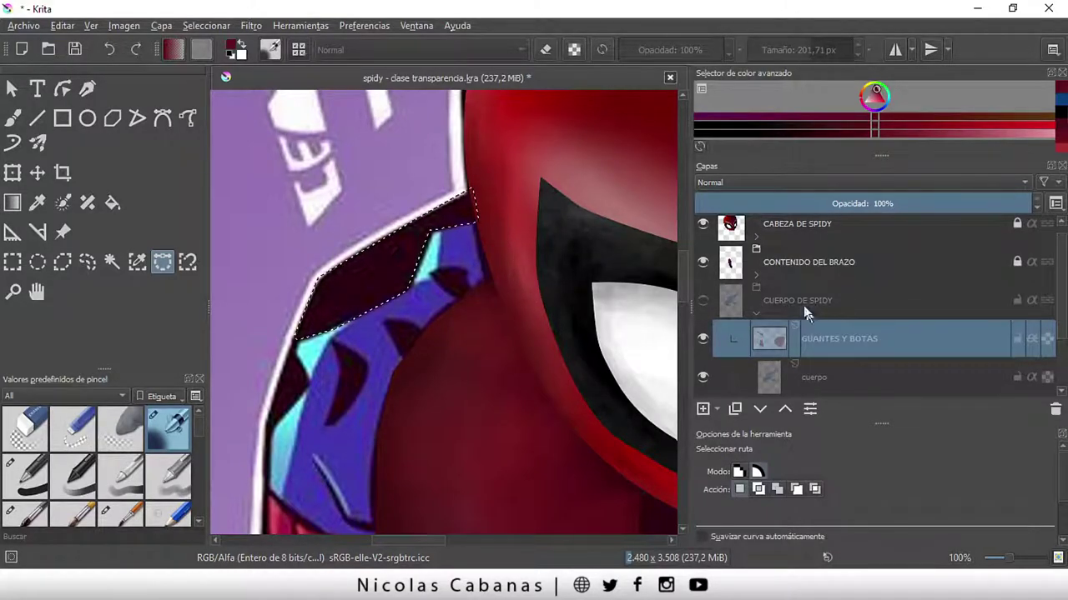
- Show the blue body group and airbrush dark red inside the shoulder selection
left_click(705, 299)
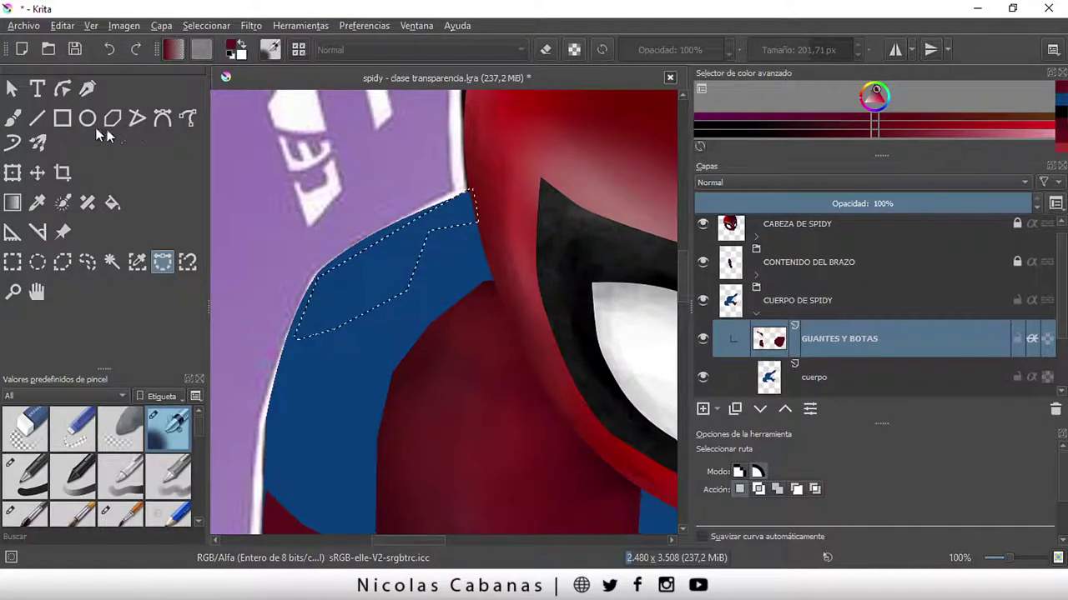
left_click(13, 118)
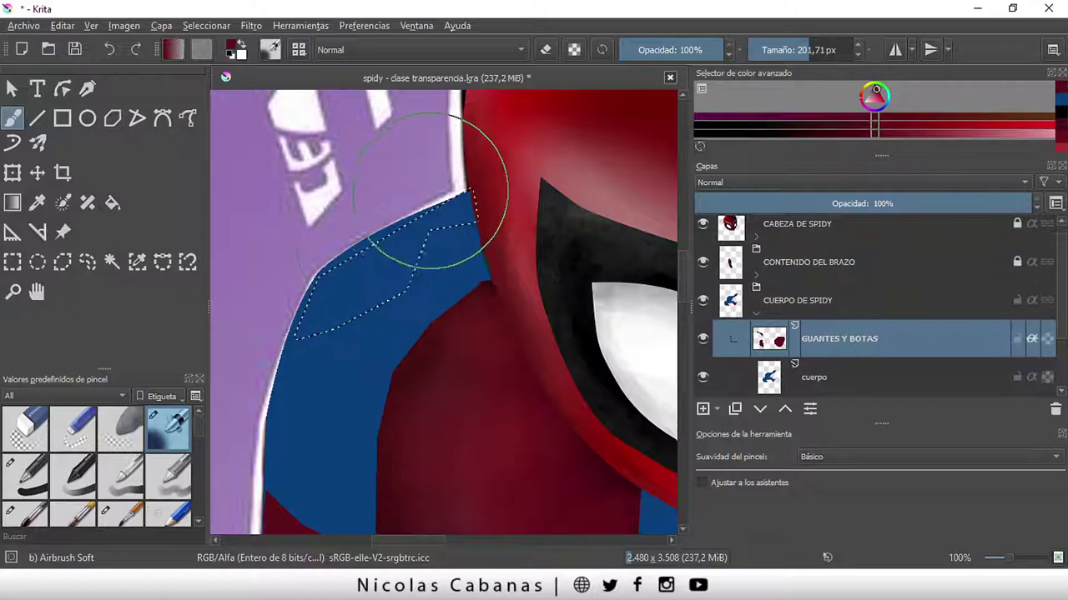
mouse_move(417, 274)
left_mouse_down()
mouse_move(349, 325)
mouse_move(369, 274)
mouse_move(440, 238)
mouse_move(393, 274)
mouse_move(317, 281)
left_mouse_up()
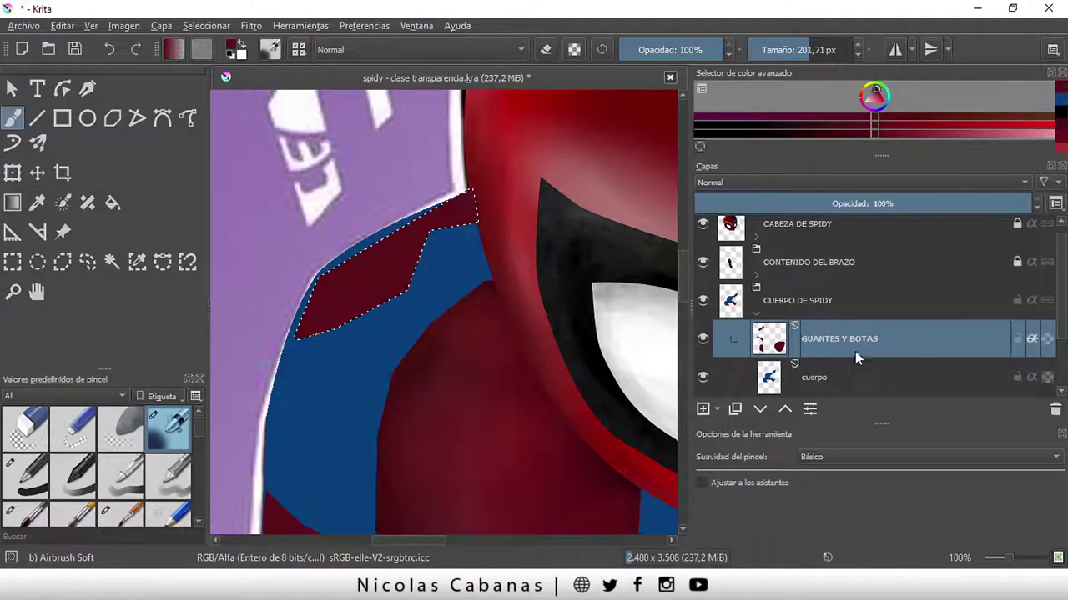
scroll(853, 358, "down", 2)
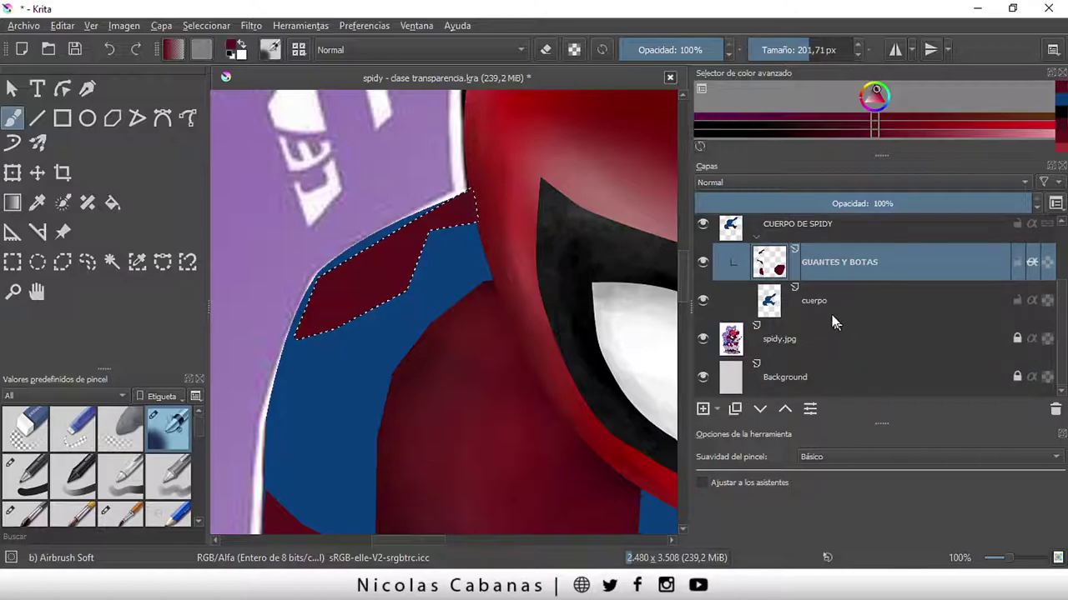
- Check the red against the reference by toggling GUANTES Y BOTAS and CUERPO DE SPIDY visibility
left_click(703, 264)
left_click(703, 263)
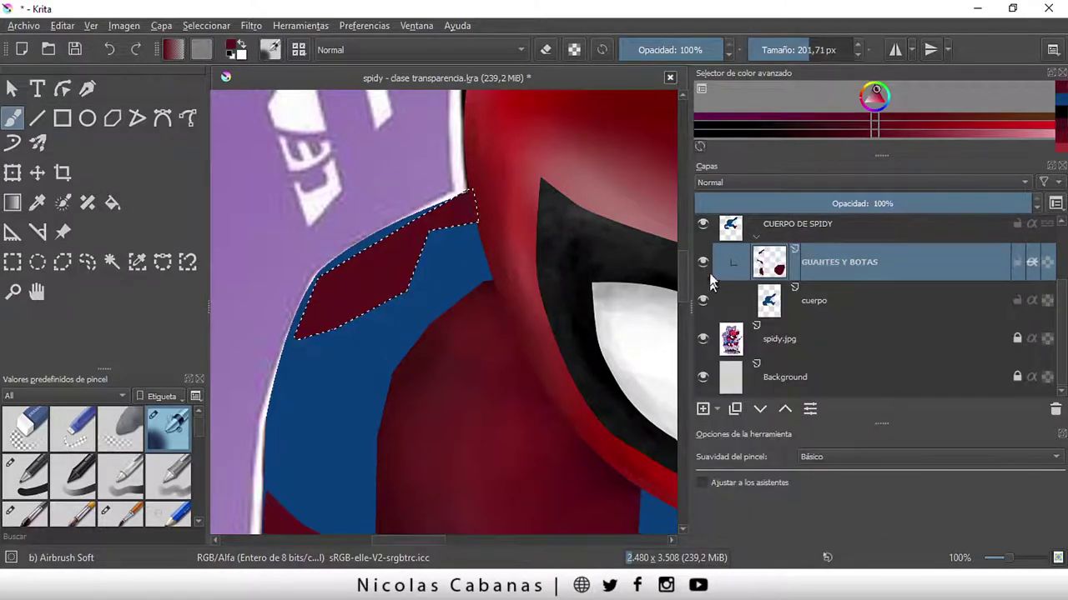
left_click(703, 225)
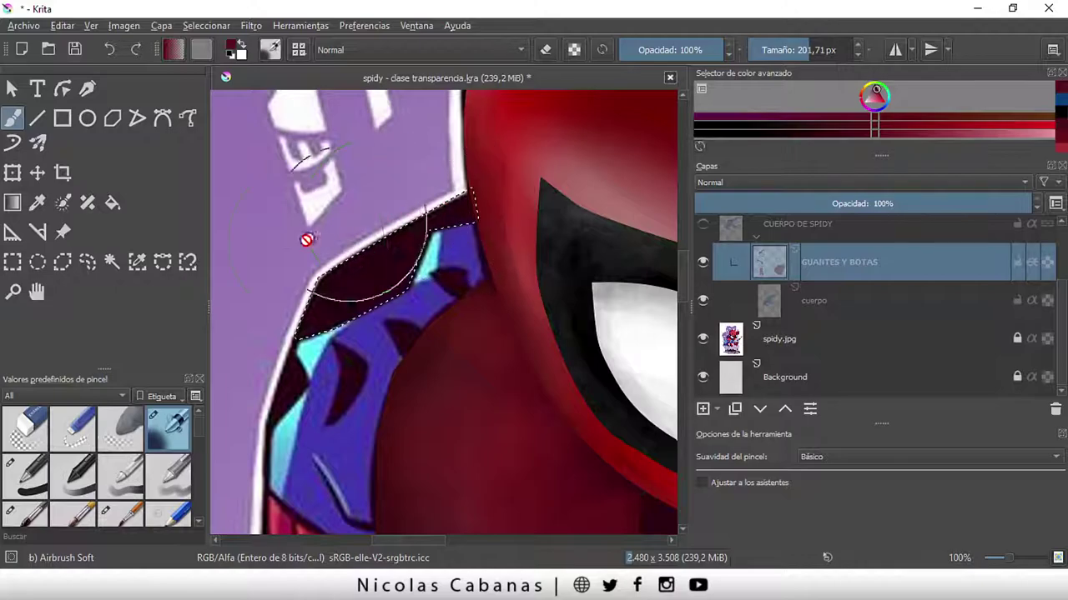
scroll(348, 236, "up", 1)
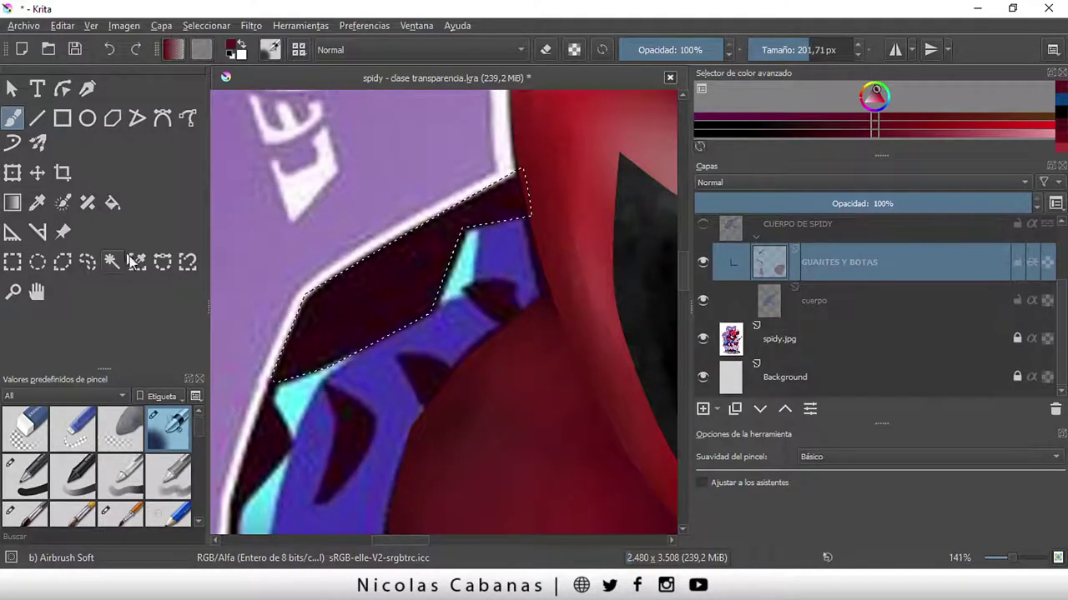
left_click(165, 262)
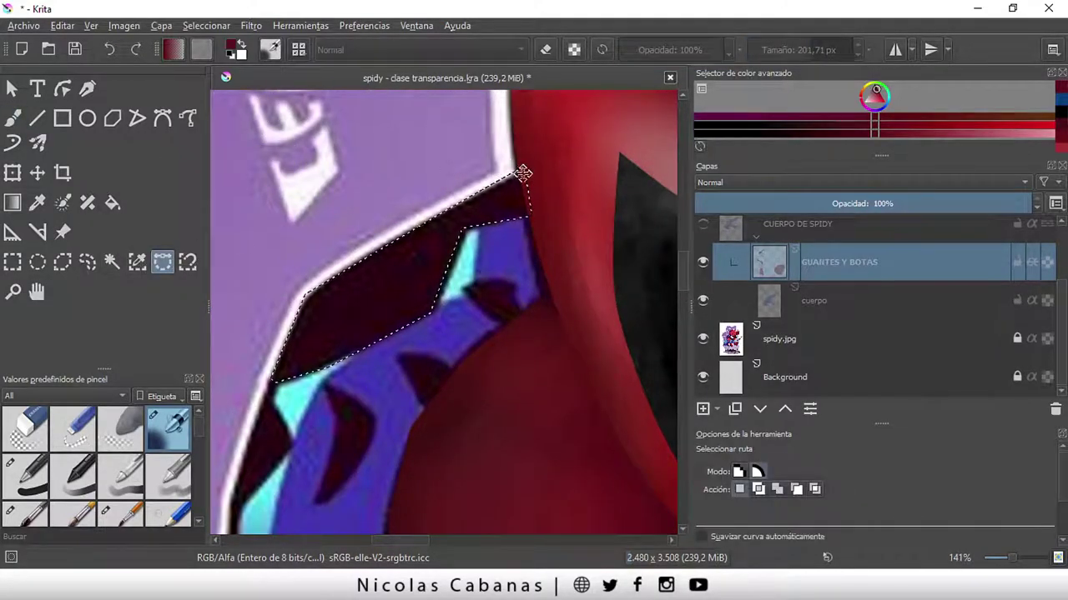
left_click(705, 226)
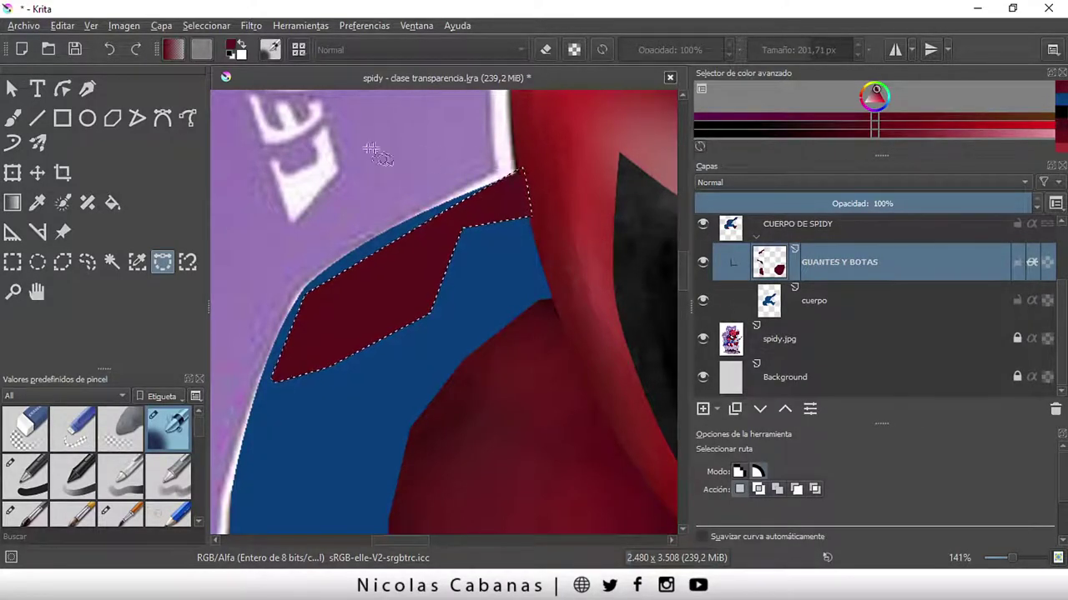
scroll(329, 150, "up", 1)
scroll(330, 150, "down", 1)
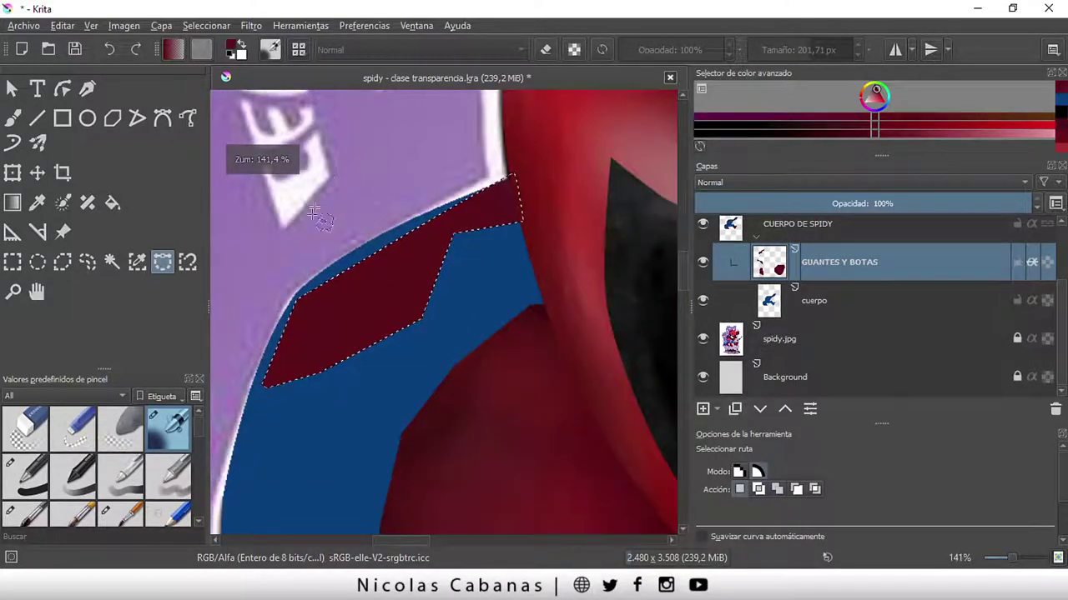
- Deselect, close a new path selection along the shoulder's top edge, and airbrush it dark red
left_click(206, 25)
left_click(223, 62)
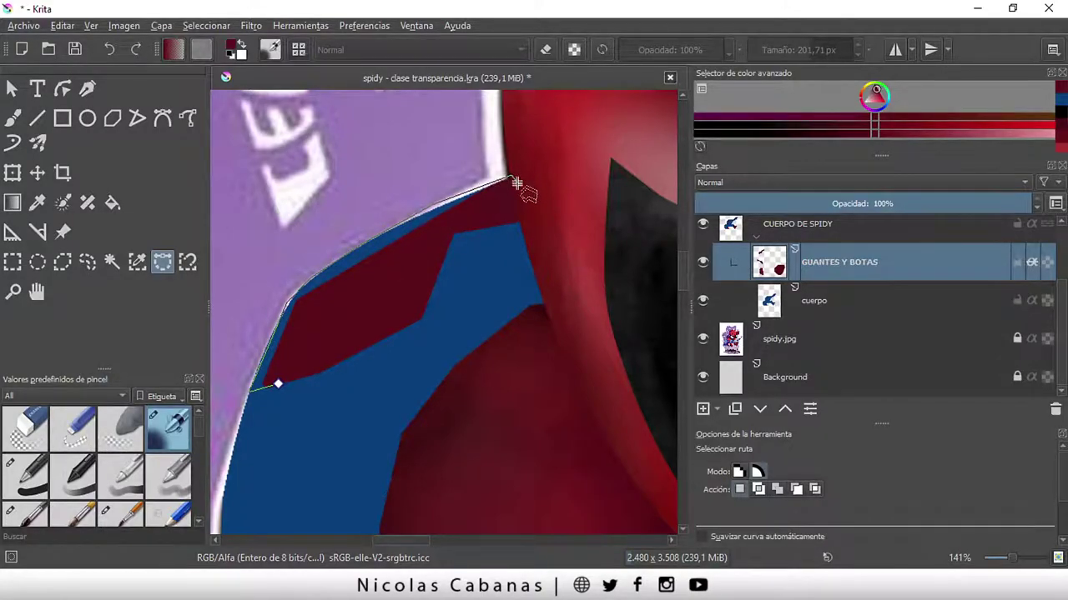
left_click(279, 384)
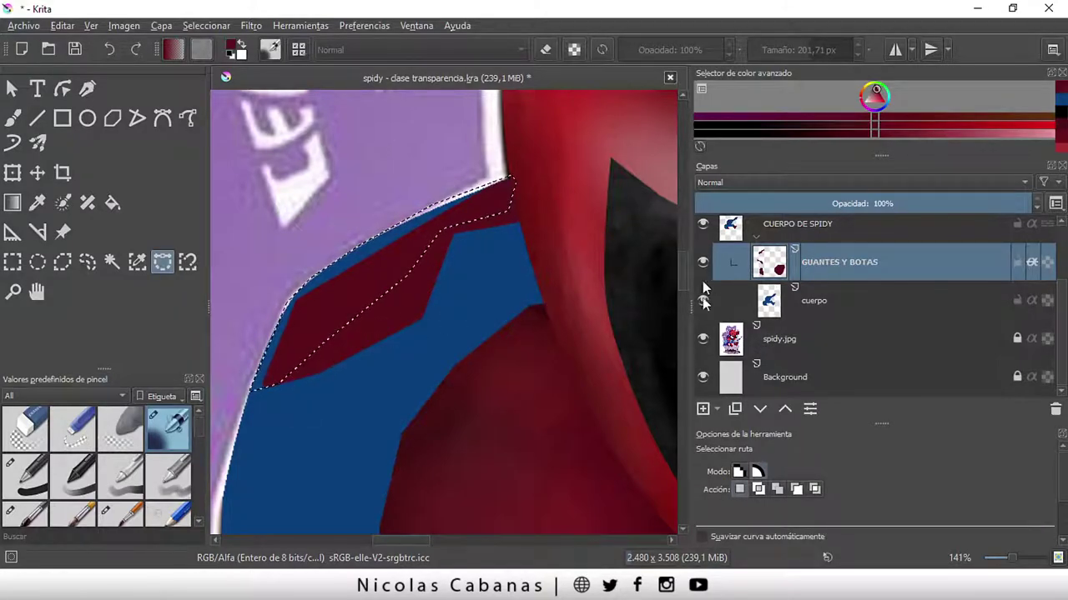
left_click(13, 117)
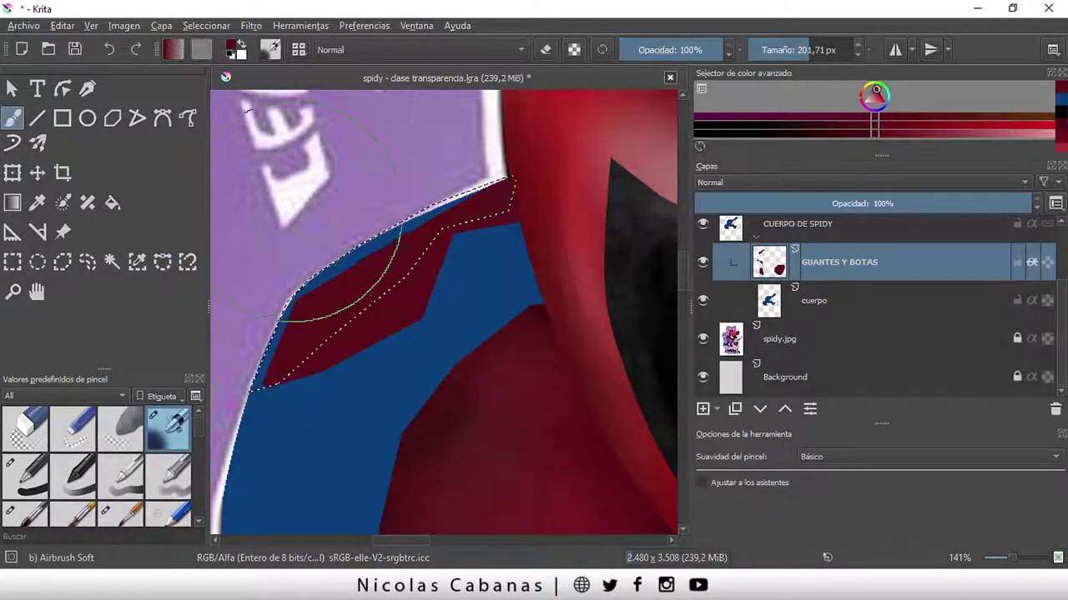
left_click_drag(421, 221, 379, 253)
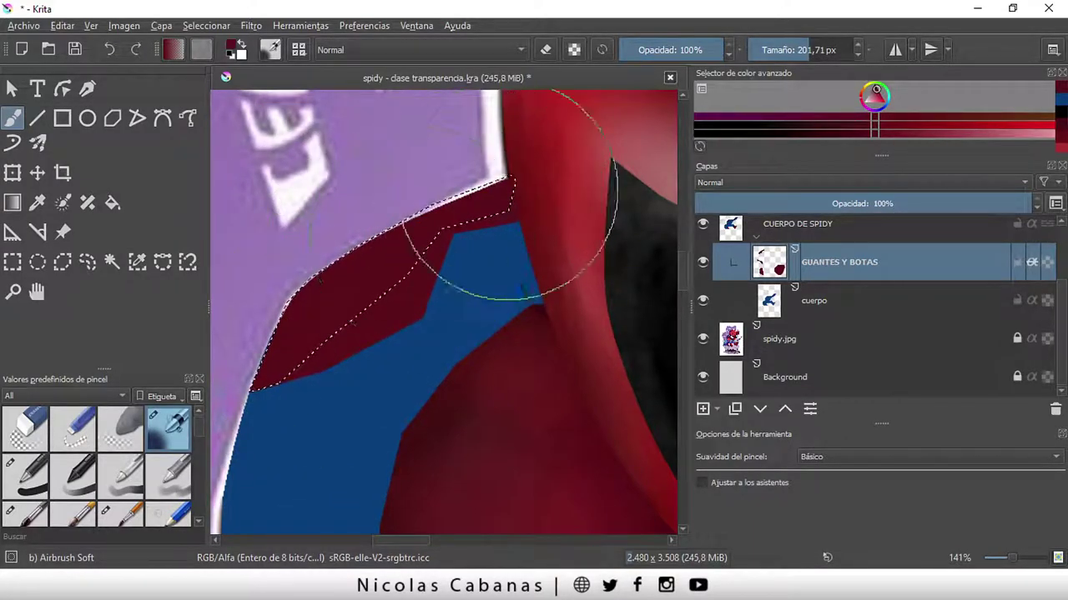
left_click_drag(375, 255, 453, 191)
- Deselect and toggle CUERPO DE SPIDY to compare the finished shoulder with the reference
left_click(187, 24)
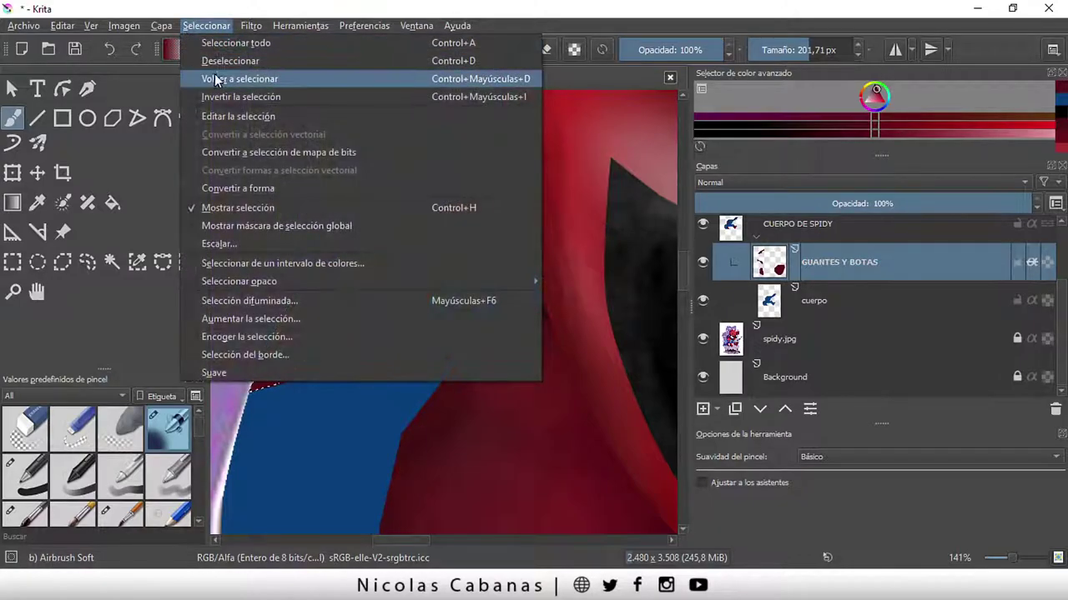
left_click(219, 66)
scroll(495, 393, "down", 3)
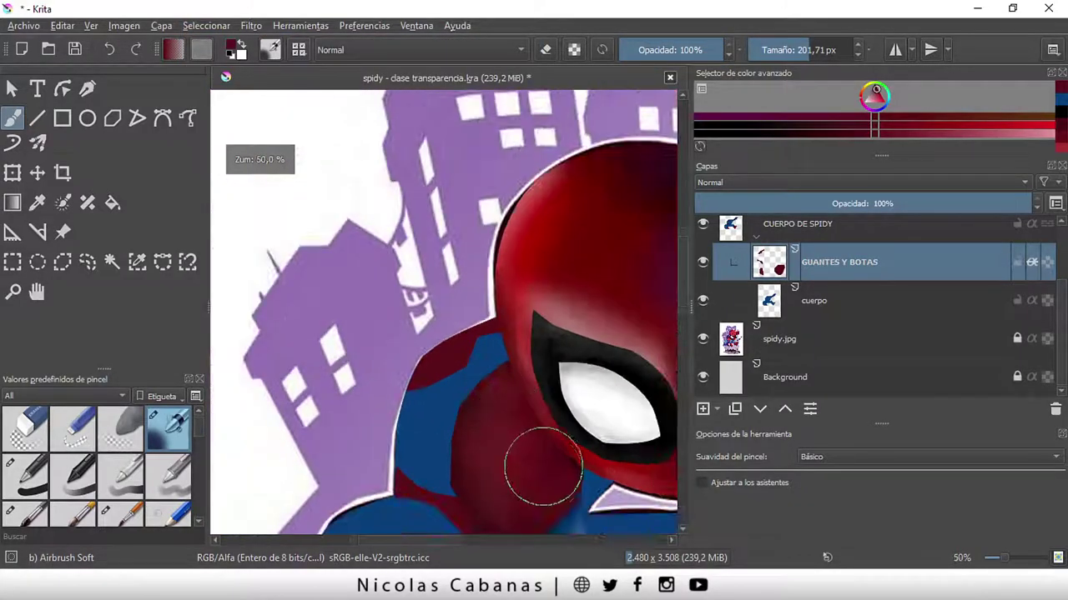
scroll(496, 486, "up", 1)
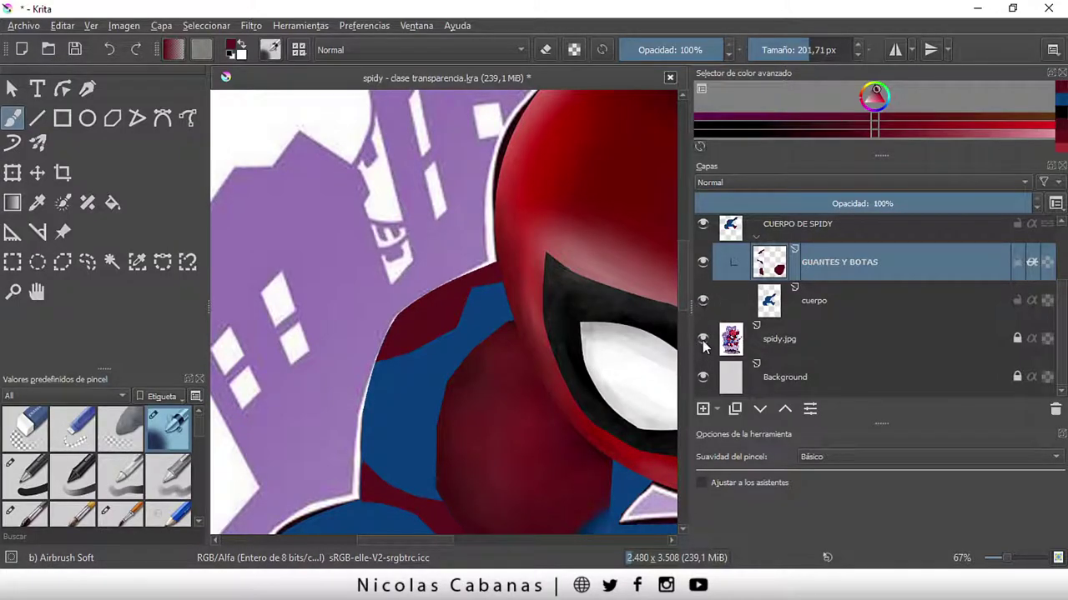
left_click(702, 225)
scroll(409, 403, "up", 1)
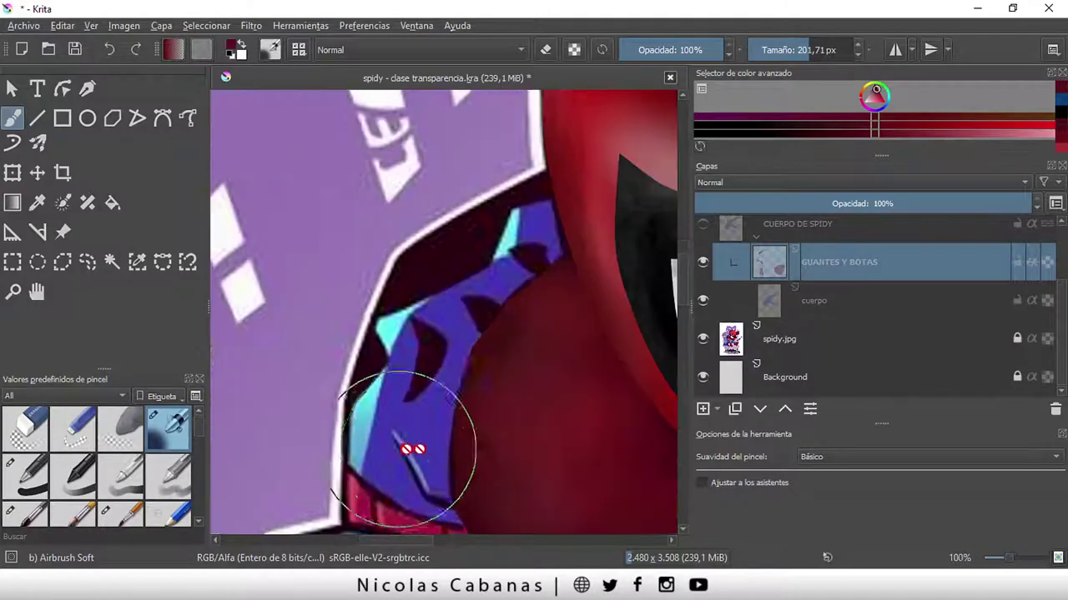
left_click(703, 225)
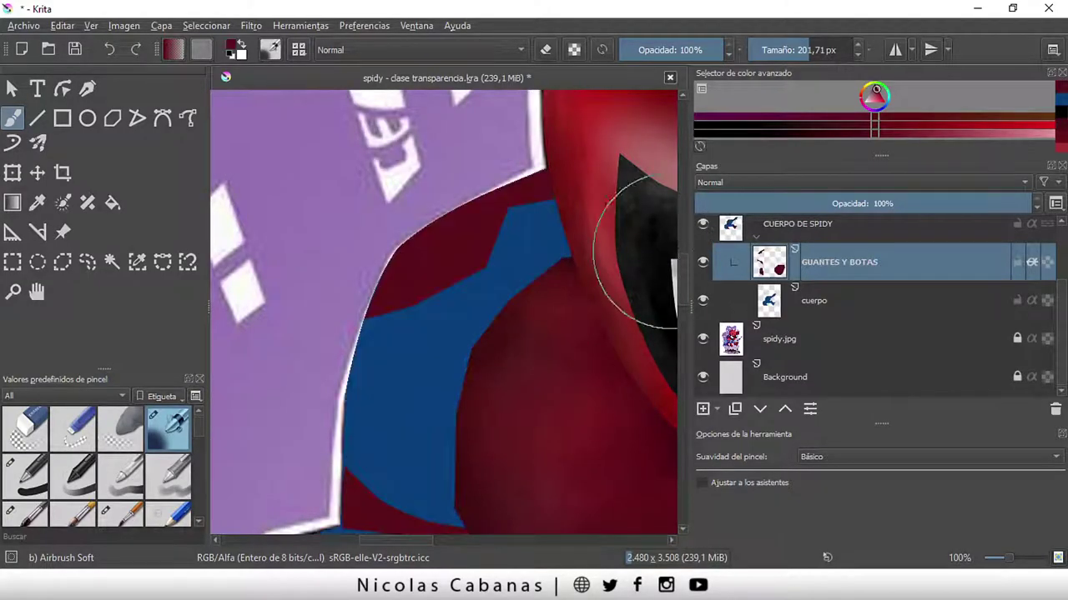
- Save the drawing, hide CUERPO DE SPIDY, and begin a curved selection path along the arm stripe
left_click(39, 29)
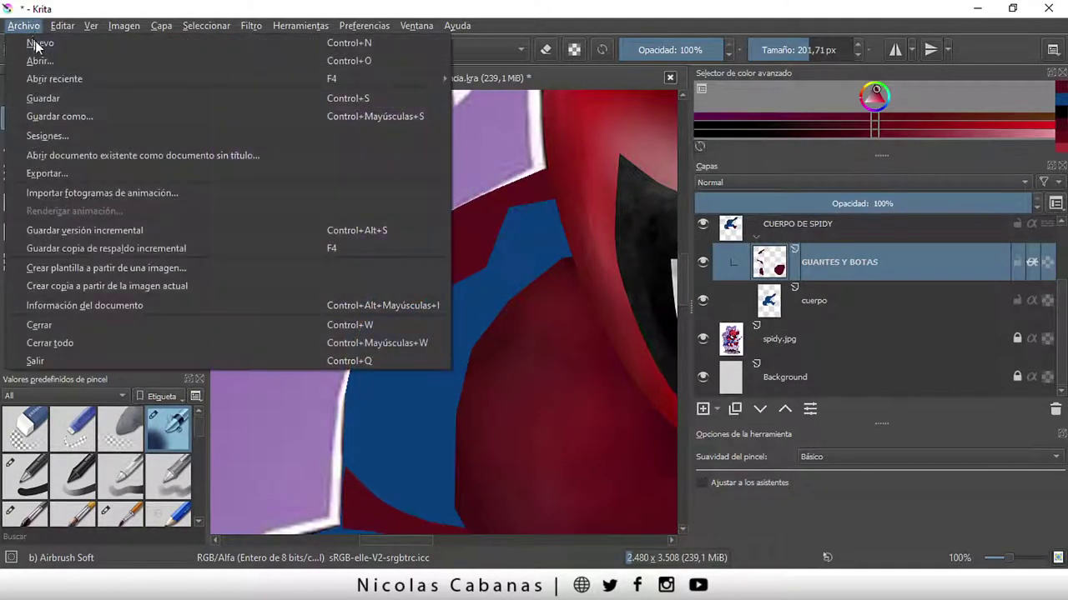
left_click(61, 100)
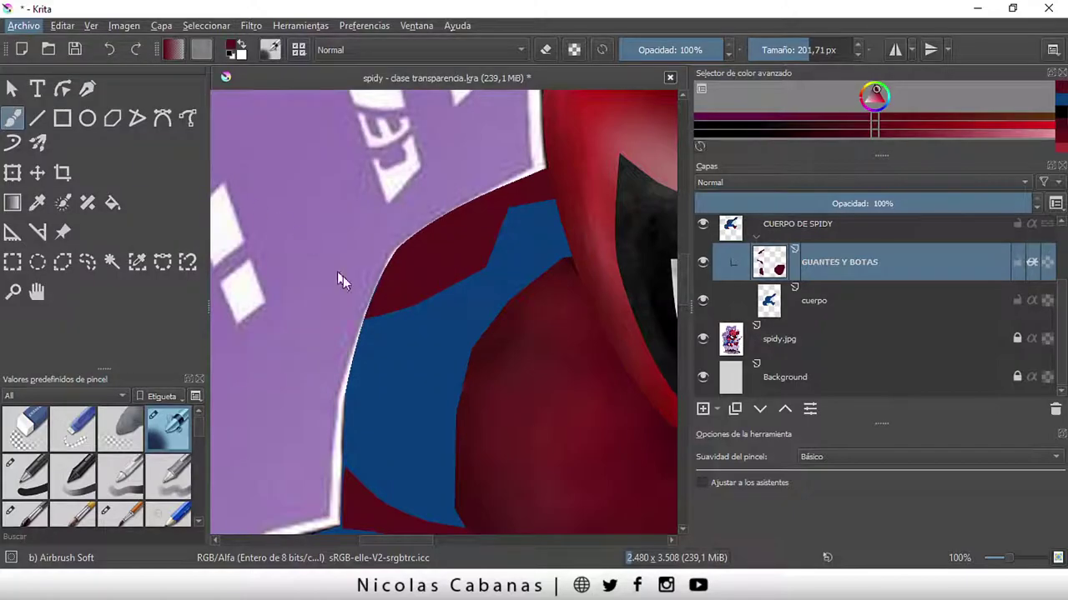
left_click(702, 225)
scroll(548, 336, "up", 1)
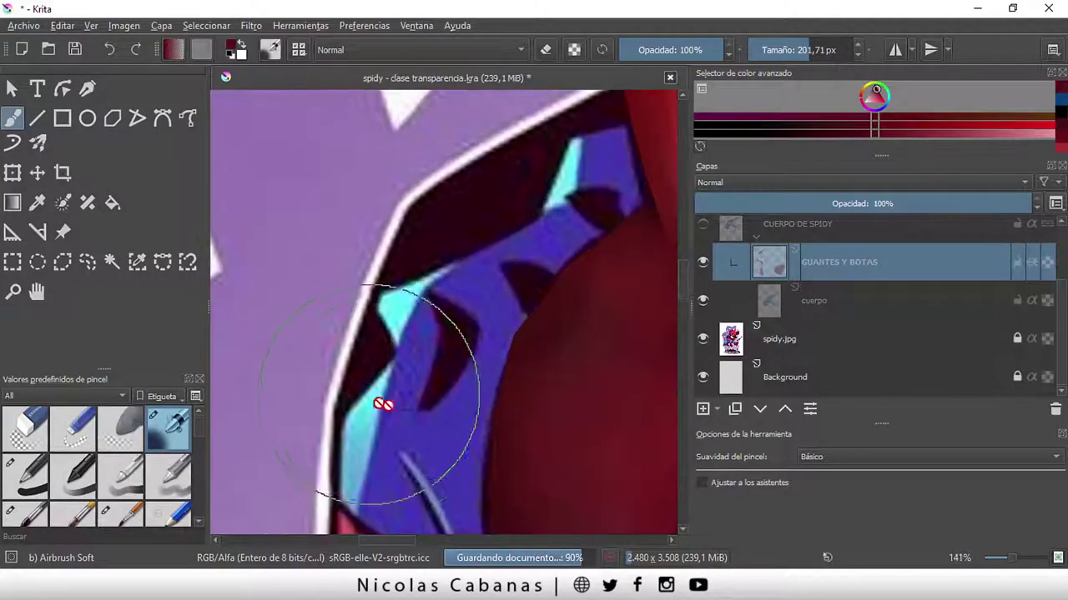
left_click(164, 262)
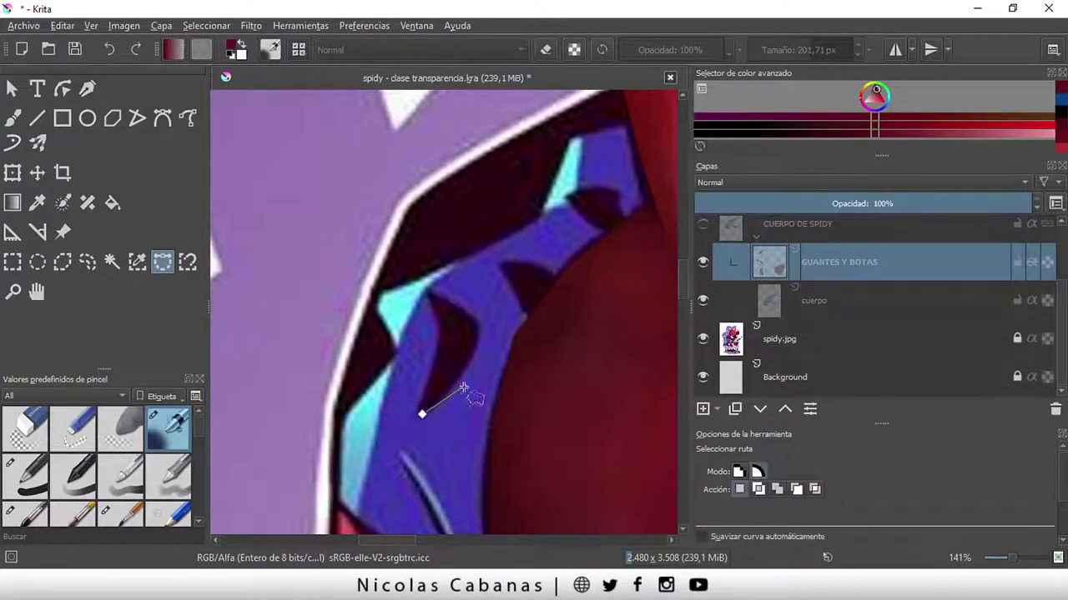
left_click_drag(463, 388, 466, 384)
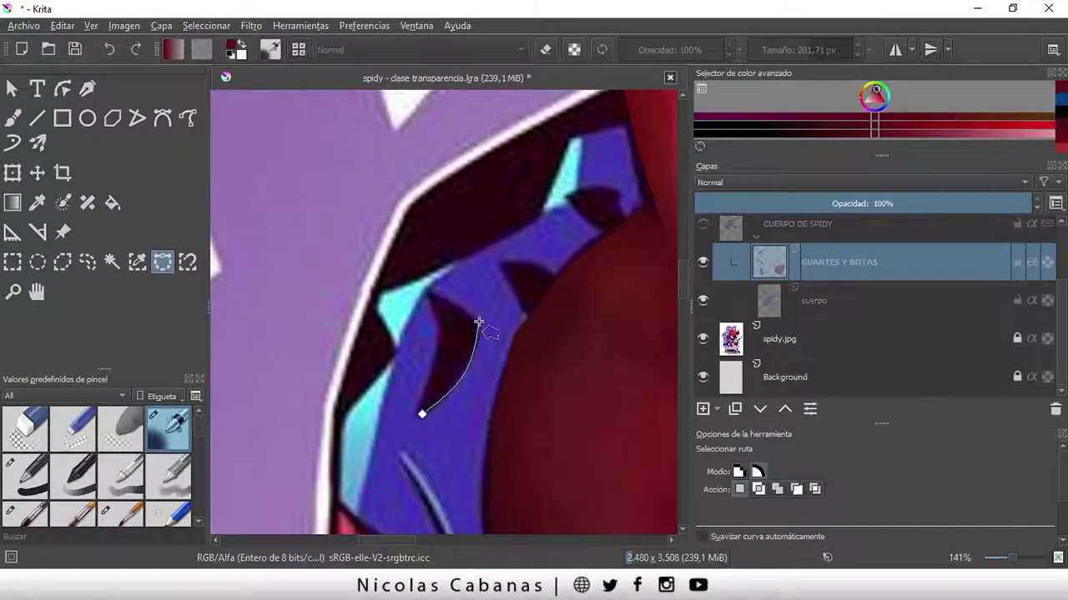
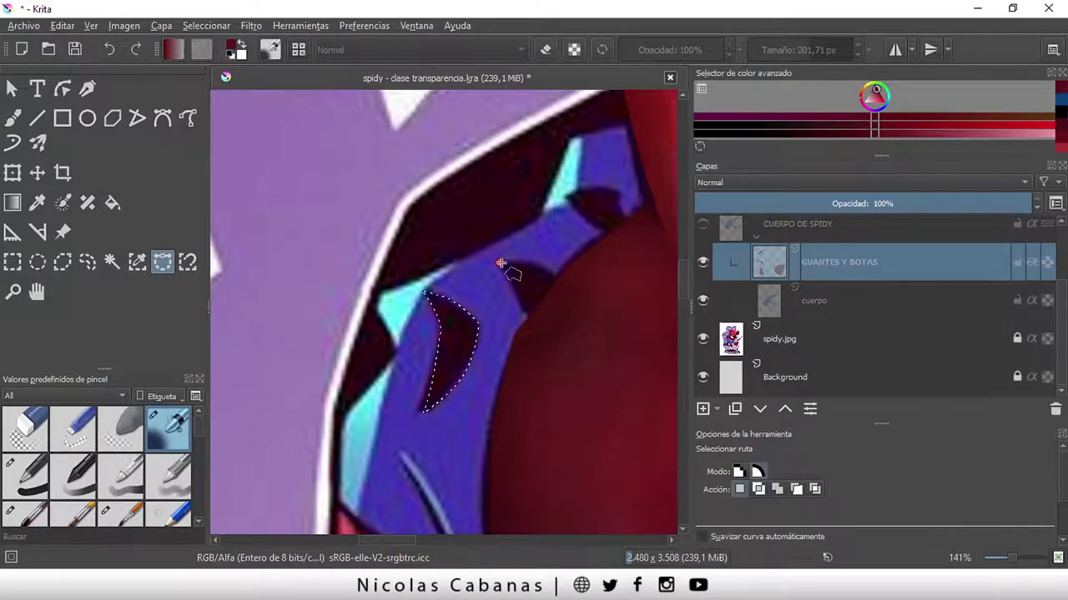
- Try a path outline on the arm, then clear the selection to start over
mouse_move(499, 263)
left_mouse_down()
mouse_move(546, 322)
mouse_move(497, 265)
left_mouse_up()
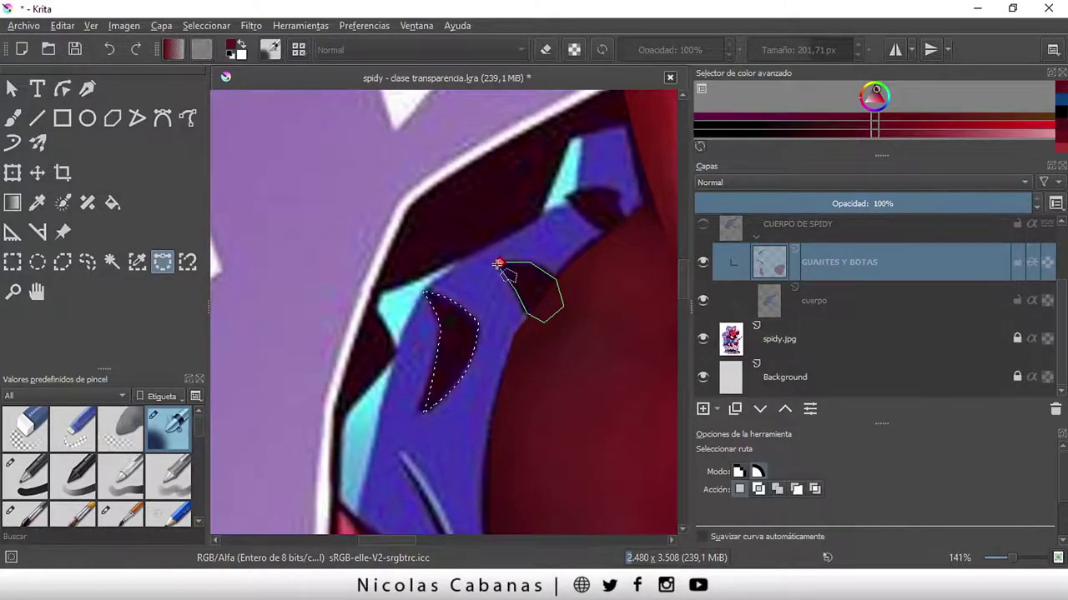
left_click(499, 263)
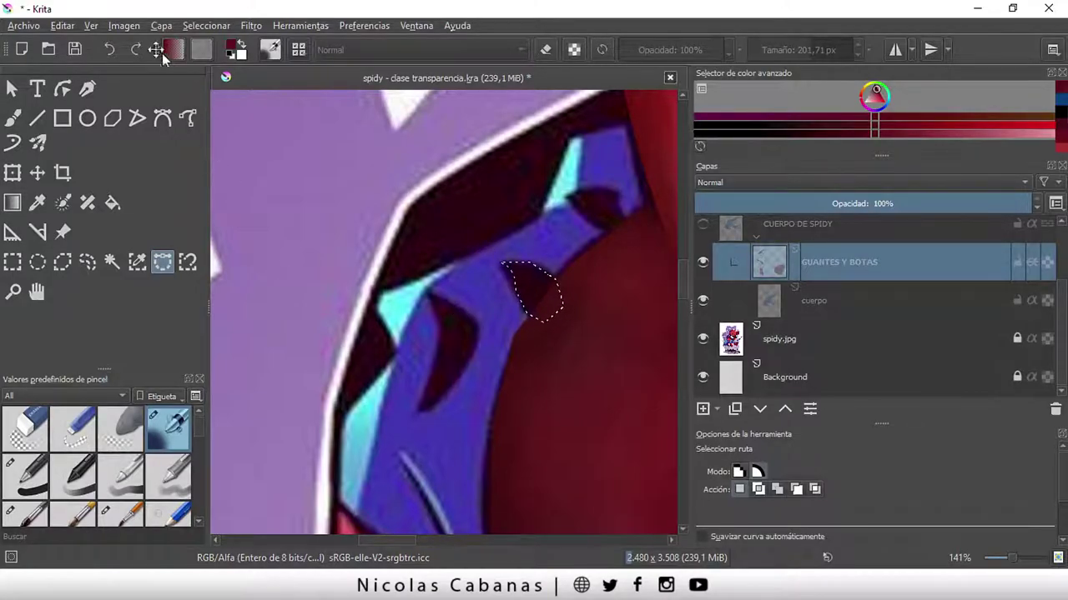
left_click(206, 25)
left_click(210, 65)
- Set the path selection mode to Add and outline the crescent and middle shadow shapes
left_click(777, 488)
left_click(740, 491)
left_click(779, 490)
left_click(430, 291)
left_click(478, 324)
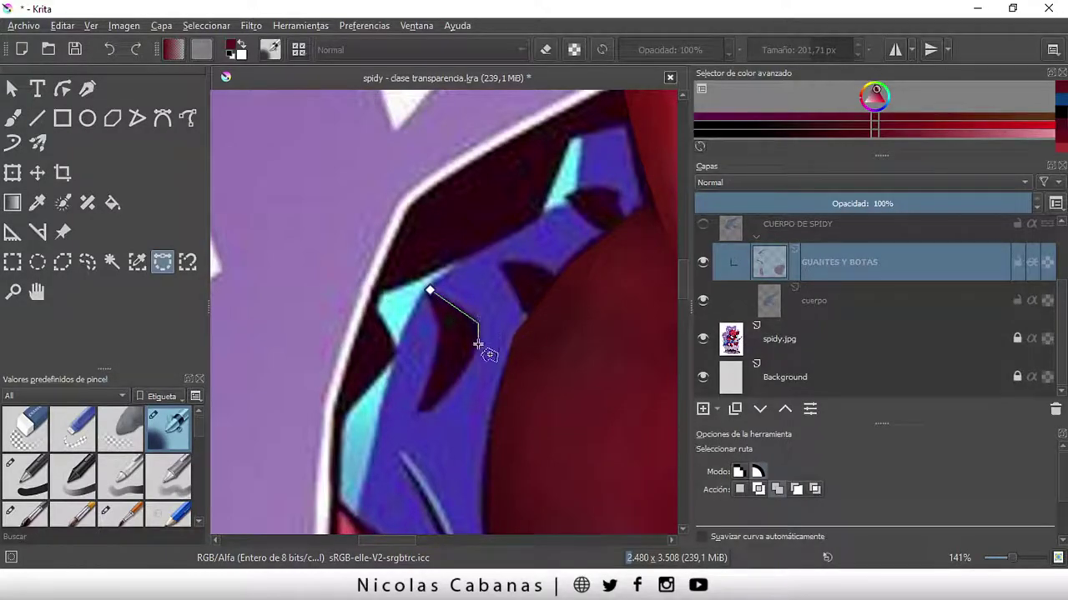
left_click(419, 413)
left_click(775, 488)
left_click(500, 260)
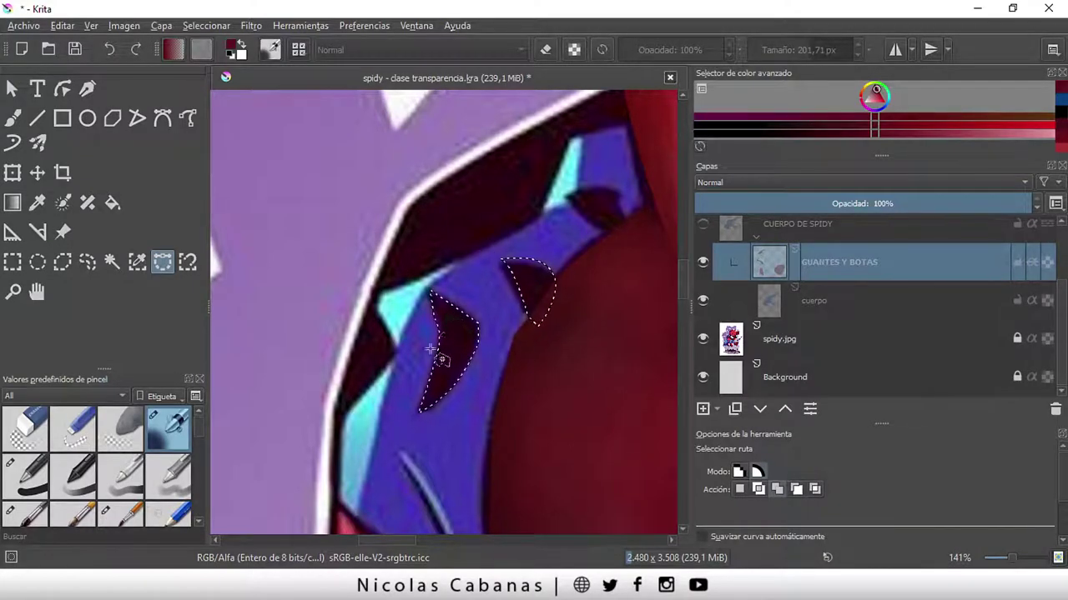
- Add the upper and leftmost shadow outlines, then make the CUERPO DE SPIDY group visible
left_click(566, 196)
left_click(609, 232)
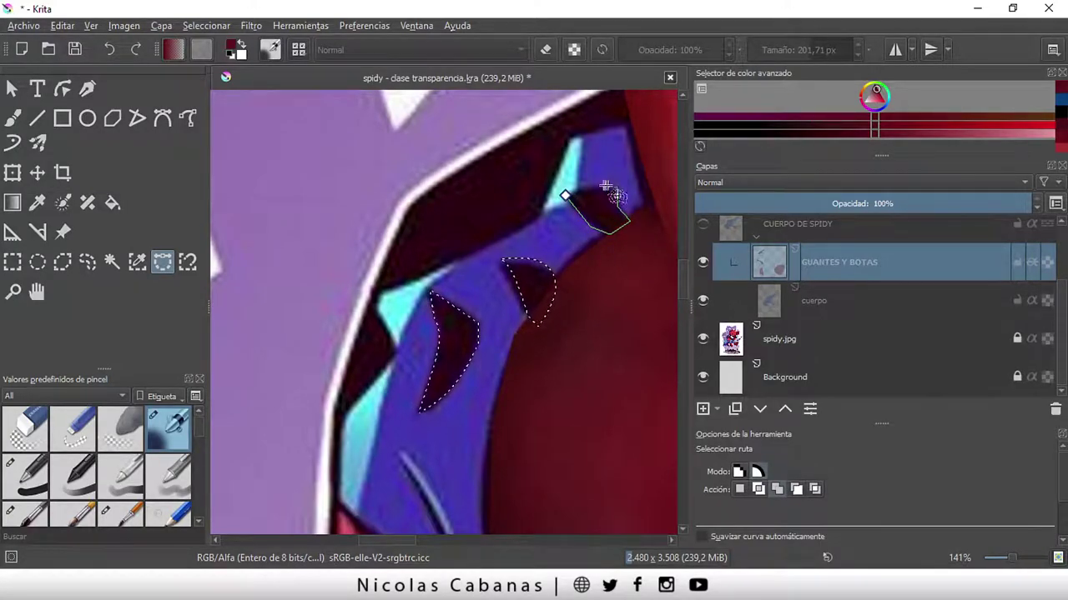
left_click(564, 197)
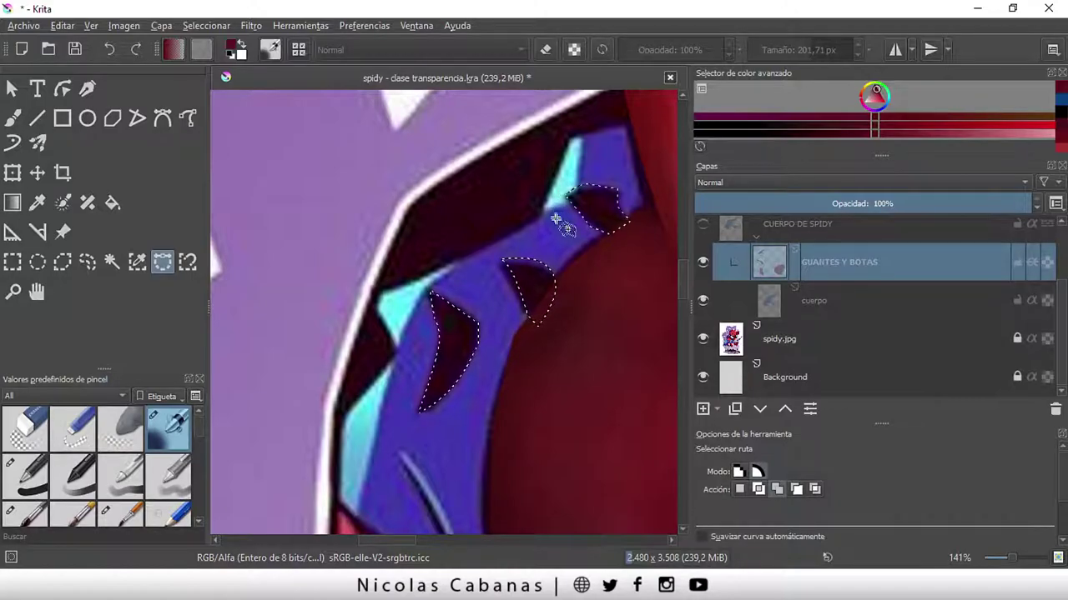
left_click(334, 425)
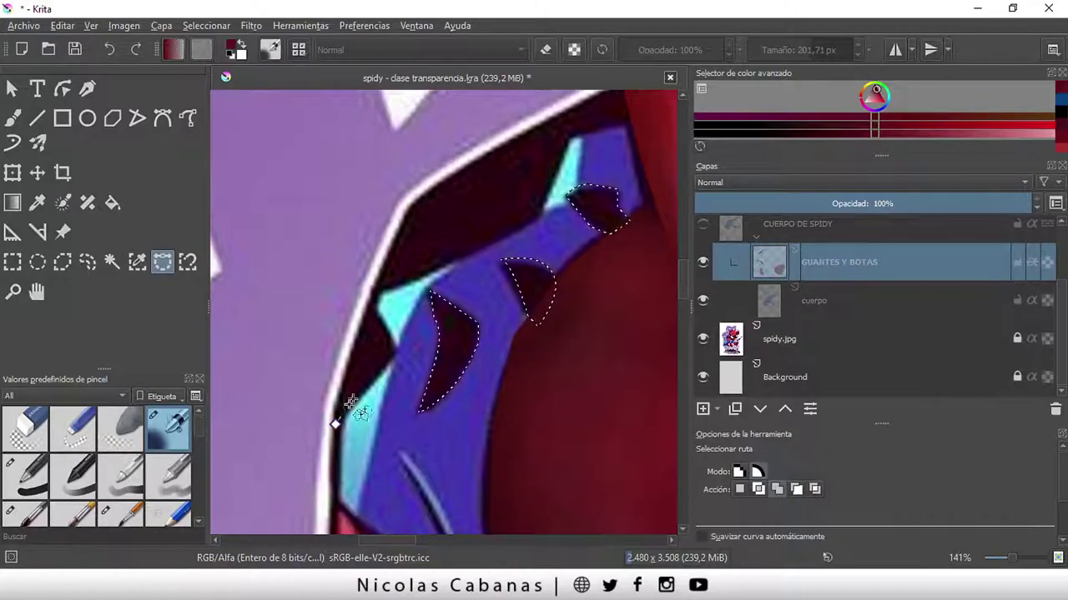
left_click(398, 353)
left_click(369, 299)
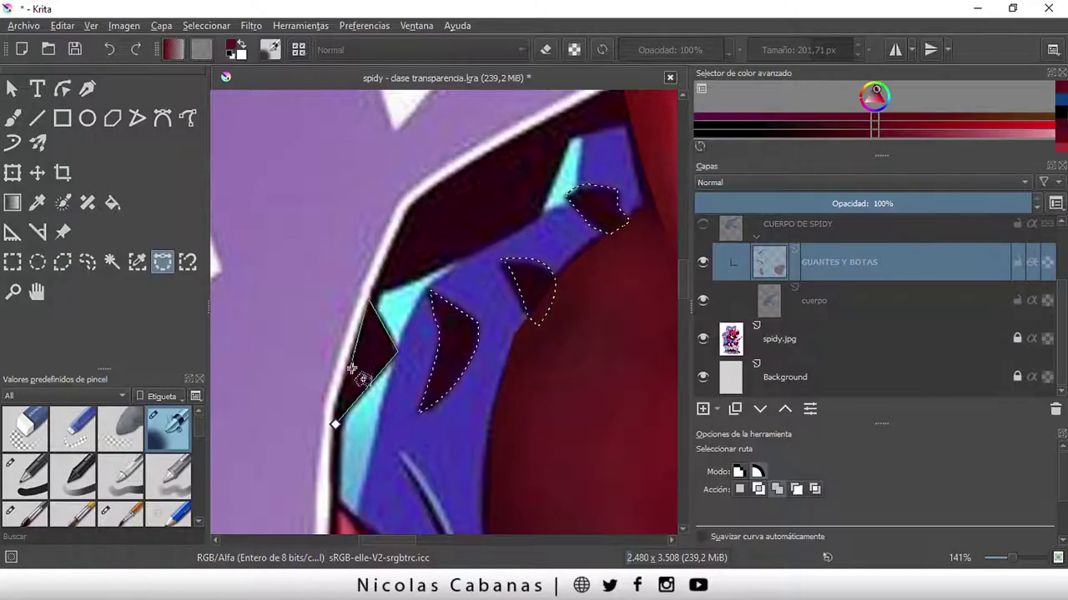
left_click(334, 424)
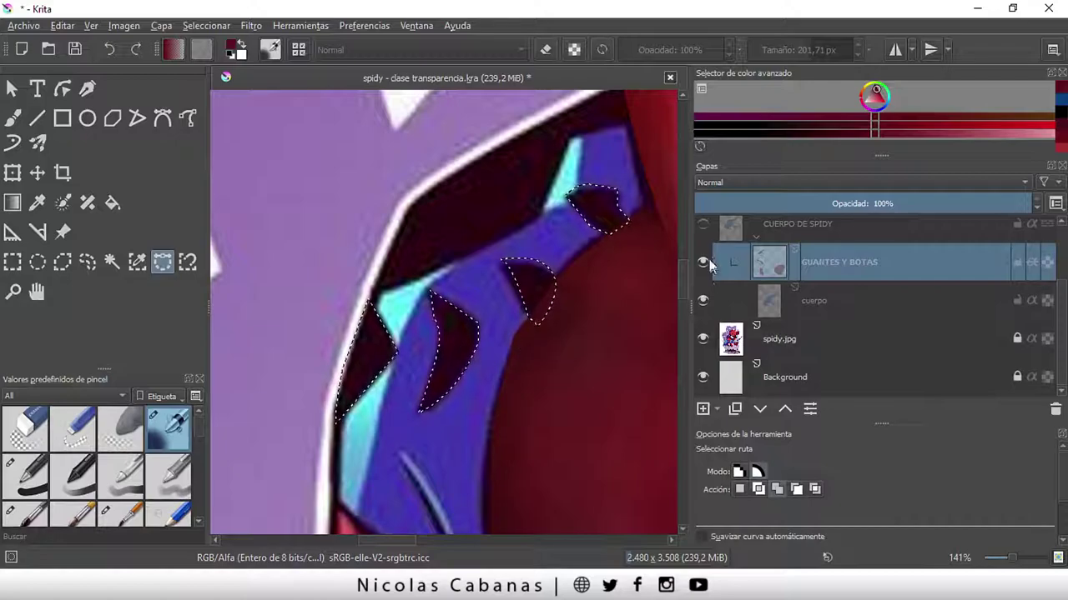
left_click(703, 226)
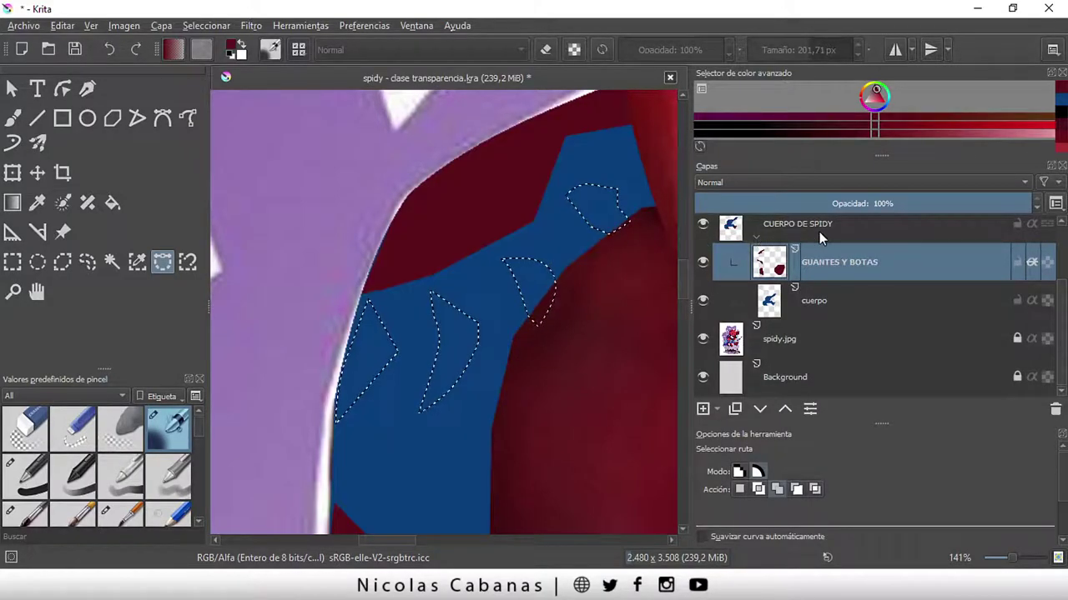
- Paint dark red into the selected shadow shapes with the Airbrush Soft brush
scroll(357, 325, "up", 1)
scroll(345, 362, "up", 1)
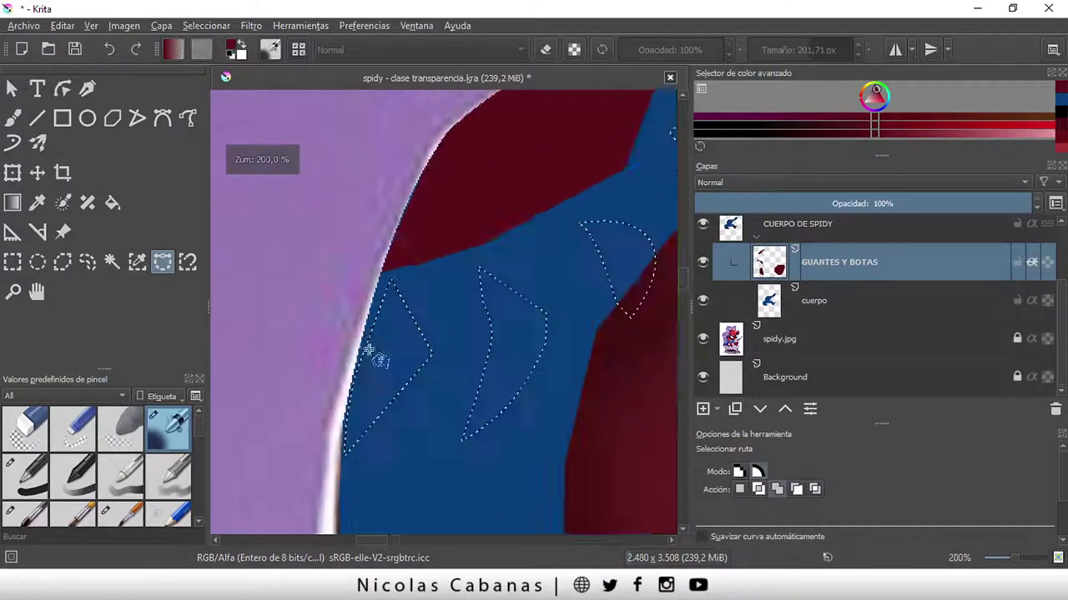
scroll(364, 341, "up", 1)
scroll(405, 275, "down", 1)
scroll(402, 367, "down", 1)
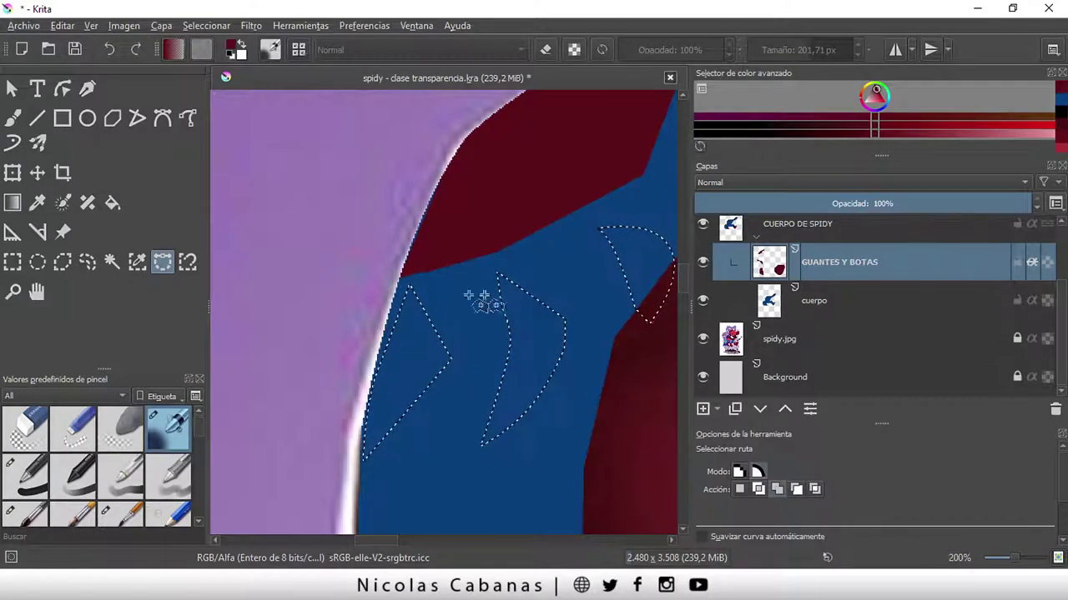
left_click(408, 285)
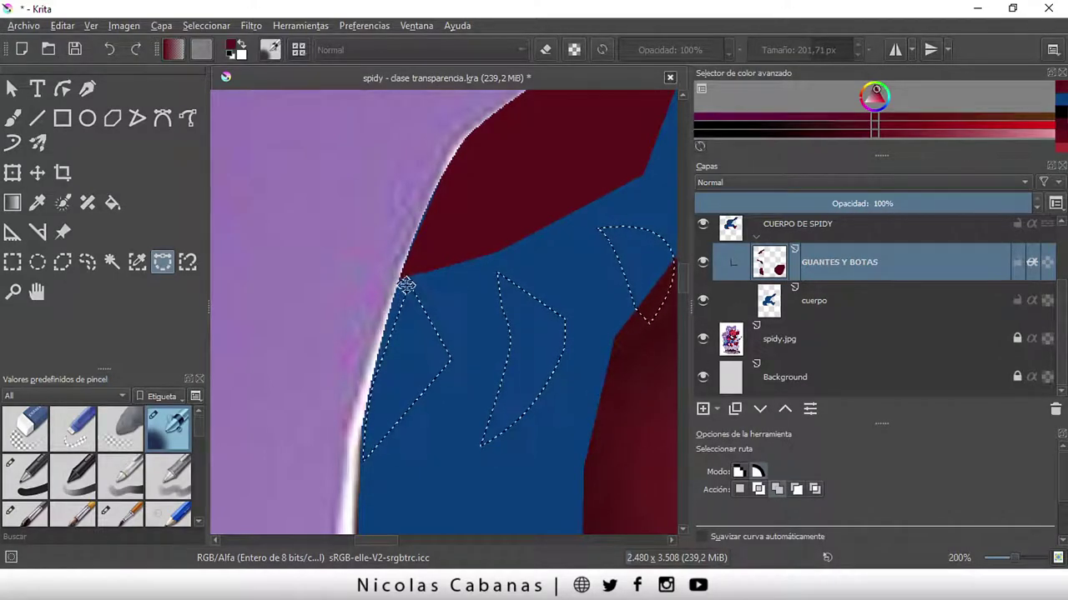
left_click(451, 360)
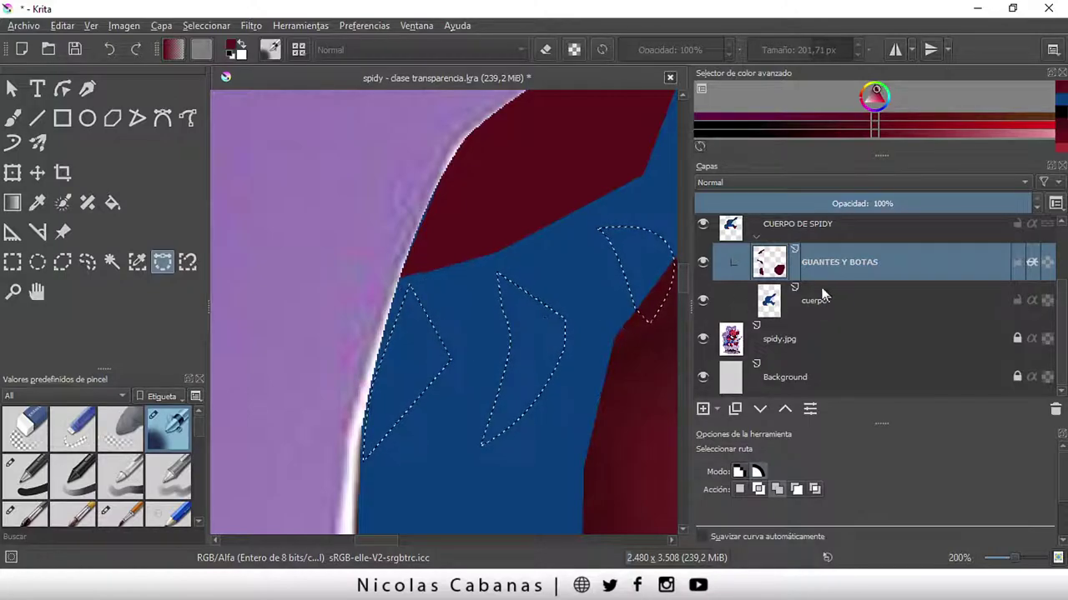
scroll(476, 484, "right", 5)
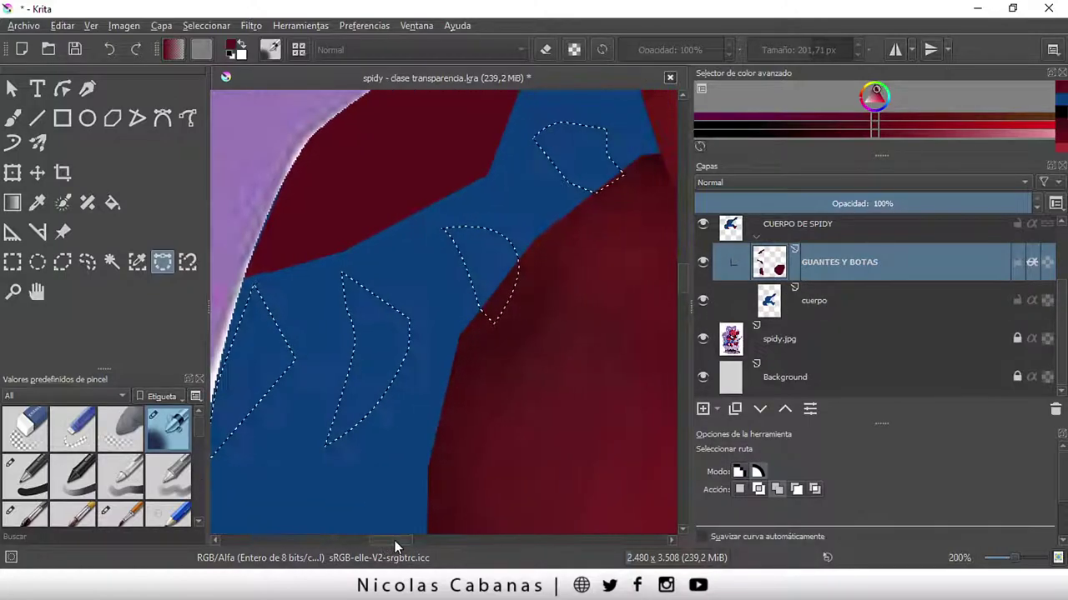
scroll(478, 436, "down", 1)
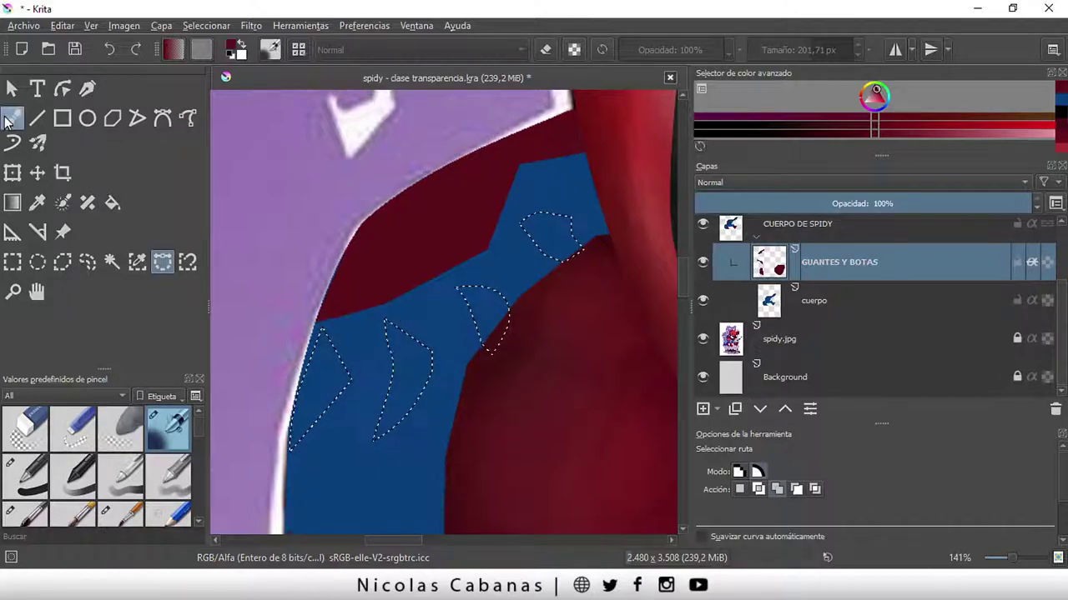
left_click(12, 117)
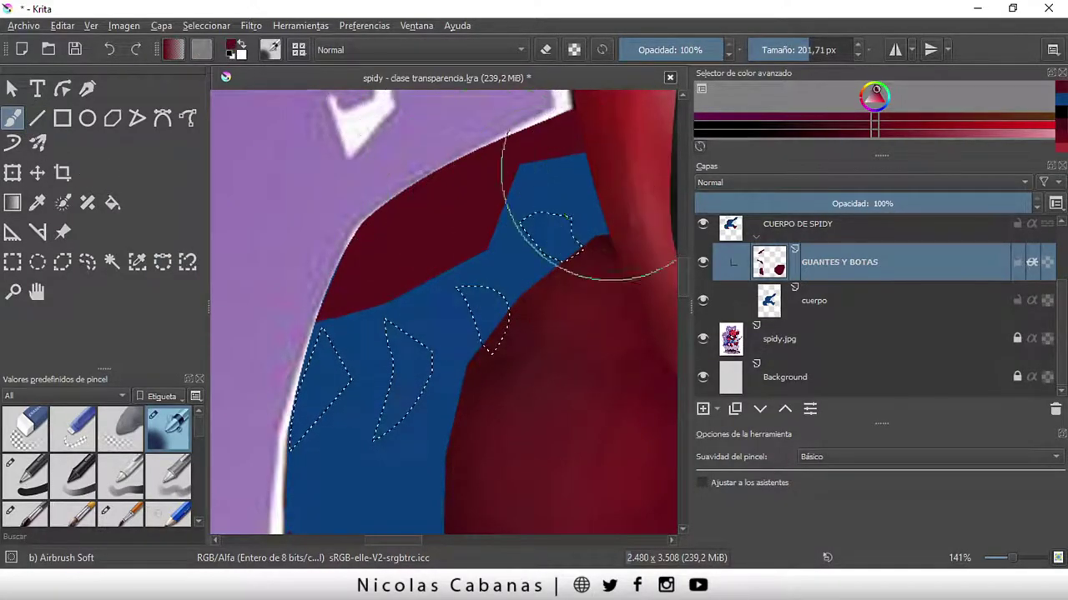
mouse_move(536, 250)
left_mouse_down()
mouse_move(381, 381)
mouse_move(345, 453)
mouse_move(341, 370)
mouse_move(543, 262)
mouse_move(369, 406)
mouse_move(310, 381)
left_mouse_up()
- Deselect, then outline a new path selection along the arm's edge
left_click(206, 25)
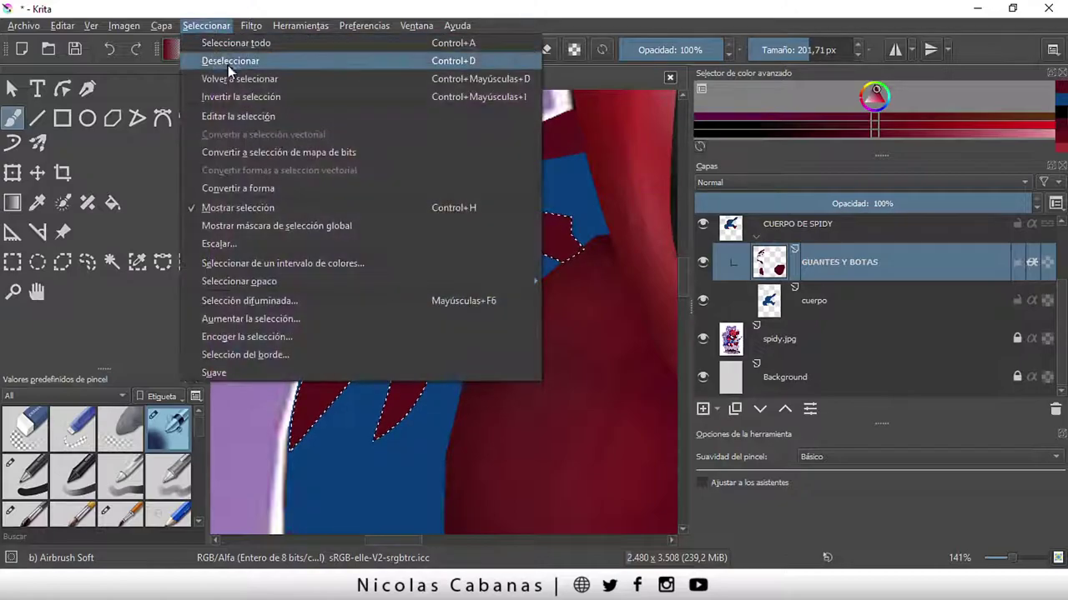
left_click(234, 59)
scroll(284, 391, "up", 2)
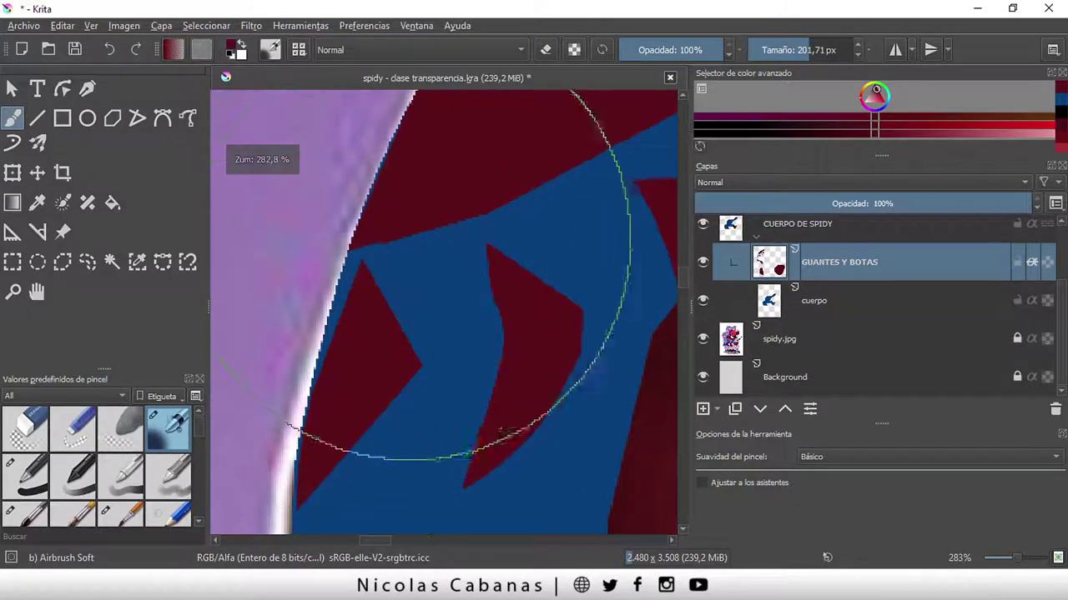
left_click(162, 261)
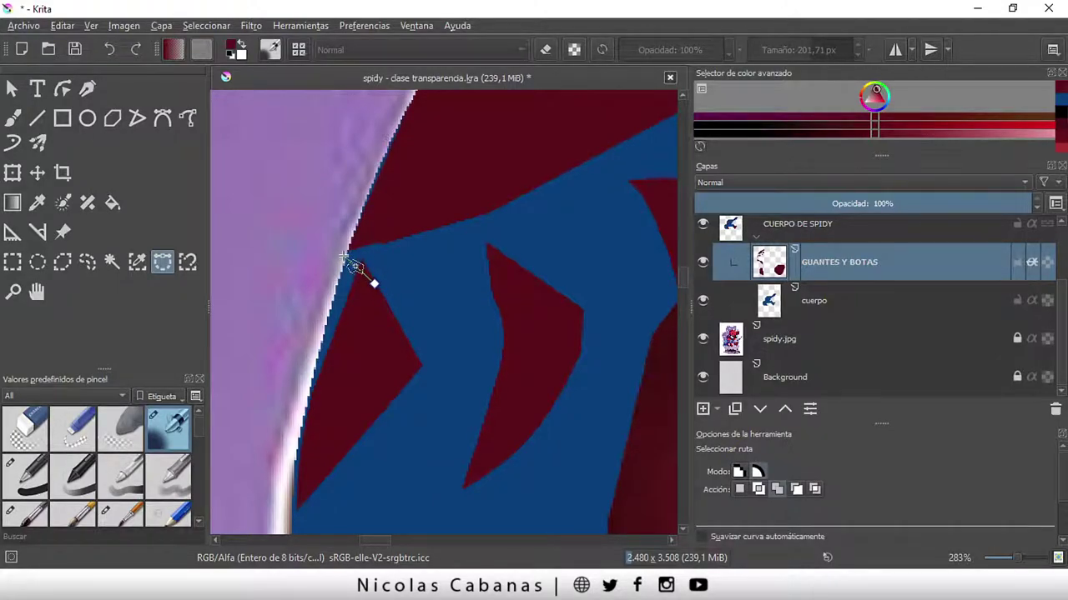
left_click(344, 260)
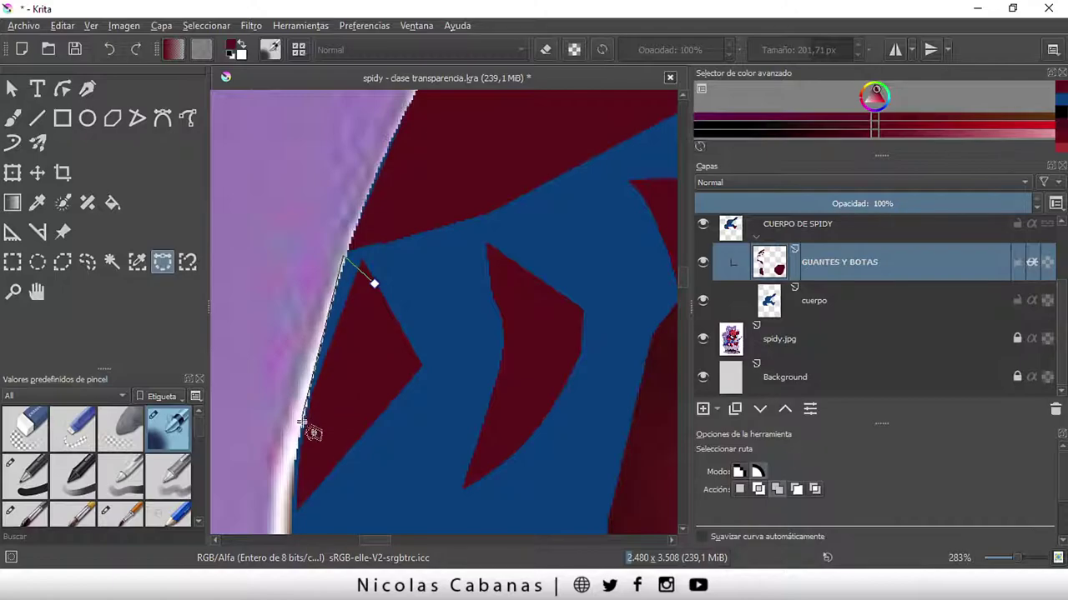
left_click(296, 480)
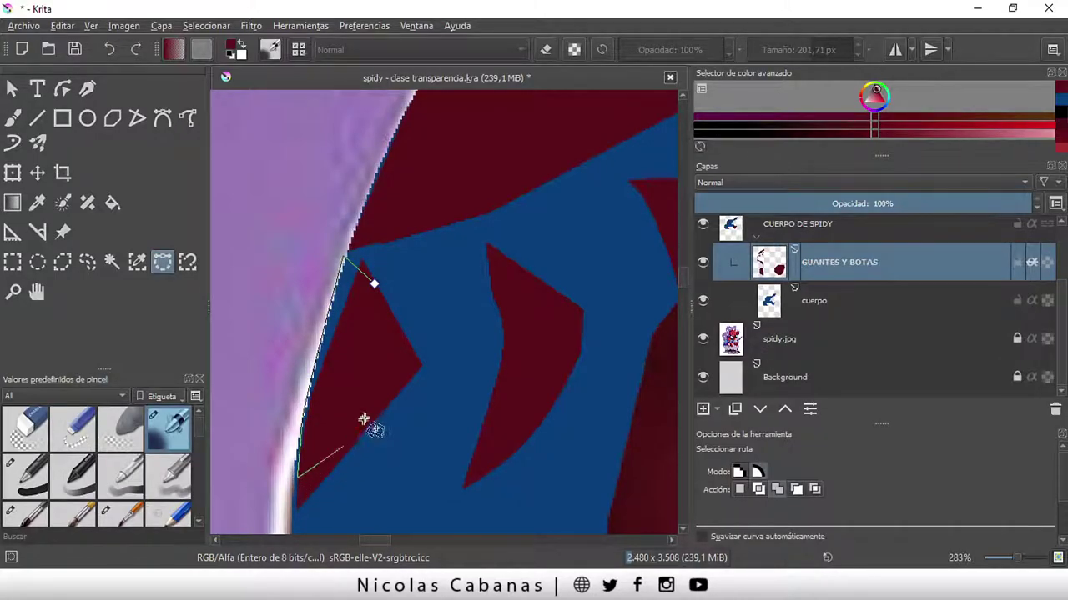
left_click(373, 288)
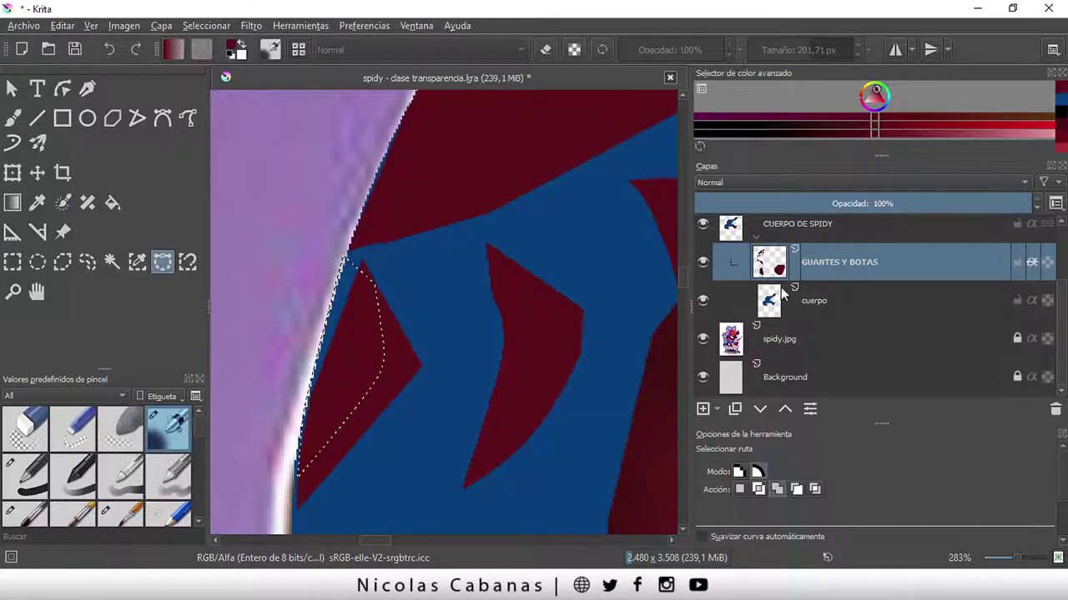
- Resize the soft airbrush to 87,30 px and clear the selection
left_click(13, 118)
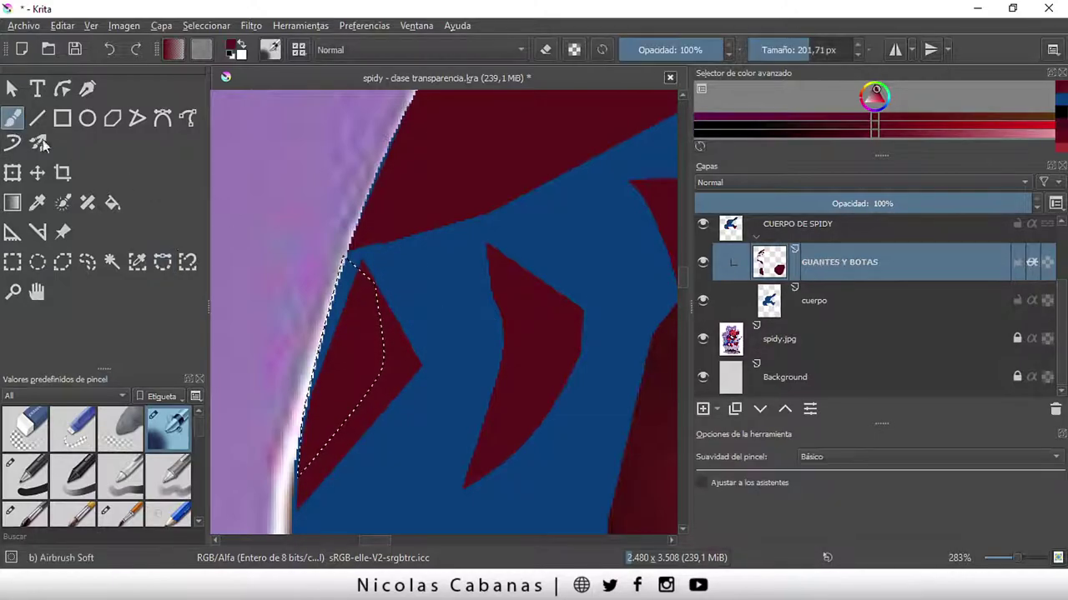
left_click_drag(796, 49, 809, 49)
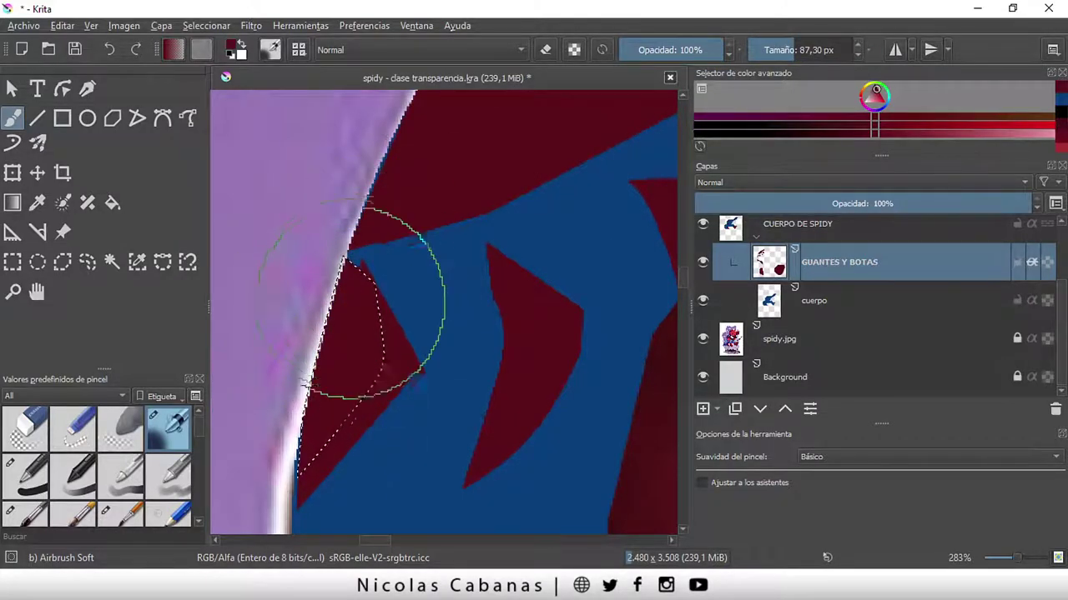
left_click(222, 26)
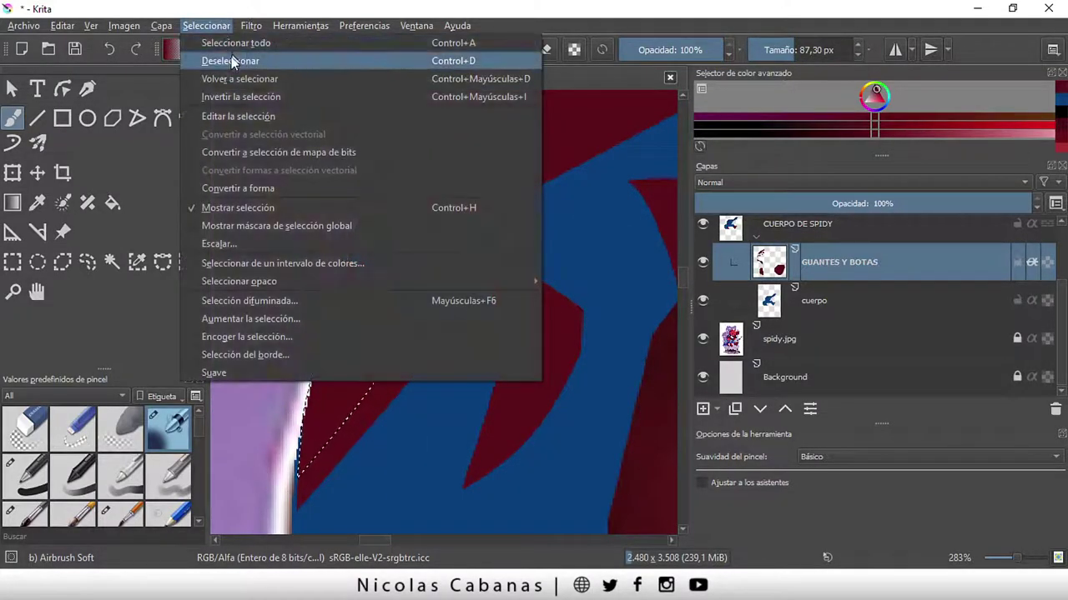
left_click(230, 61)
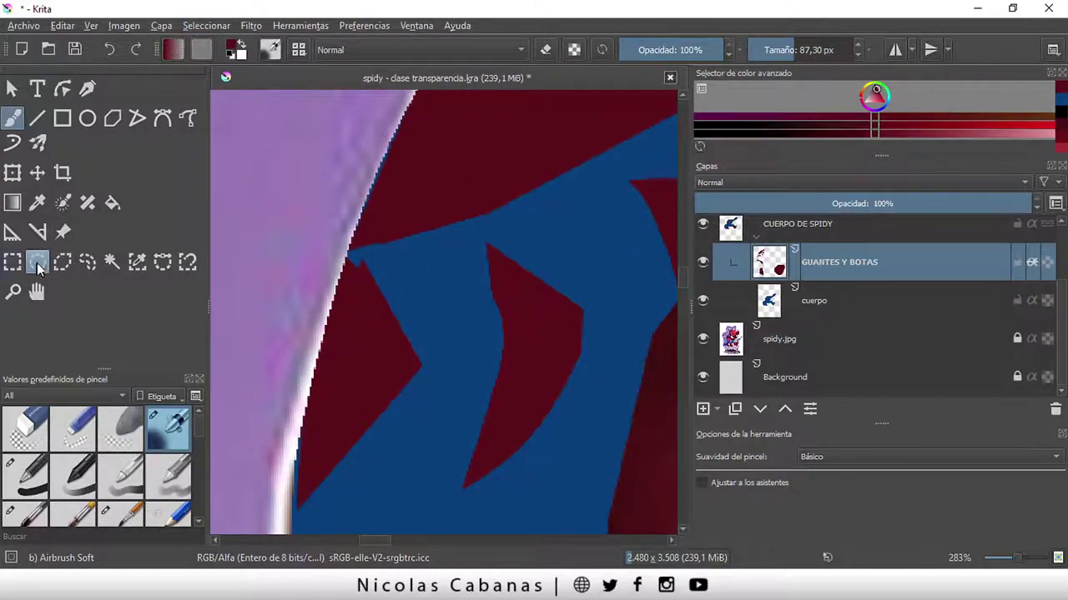
- Outline a polygon selection along the red shadow on the suit
left_click(62, 262)
scroll(310, 250, "up", 1)
scroll(311, 250, "down", 1)
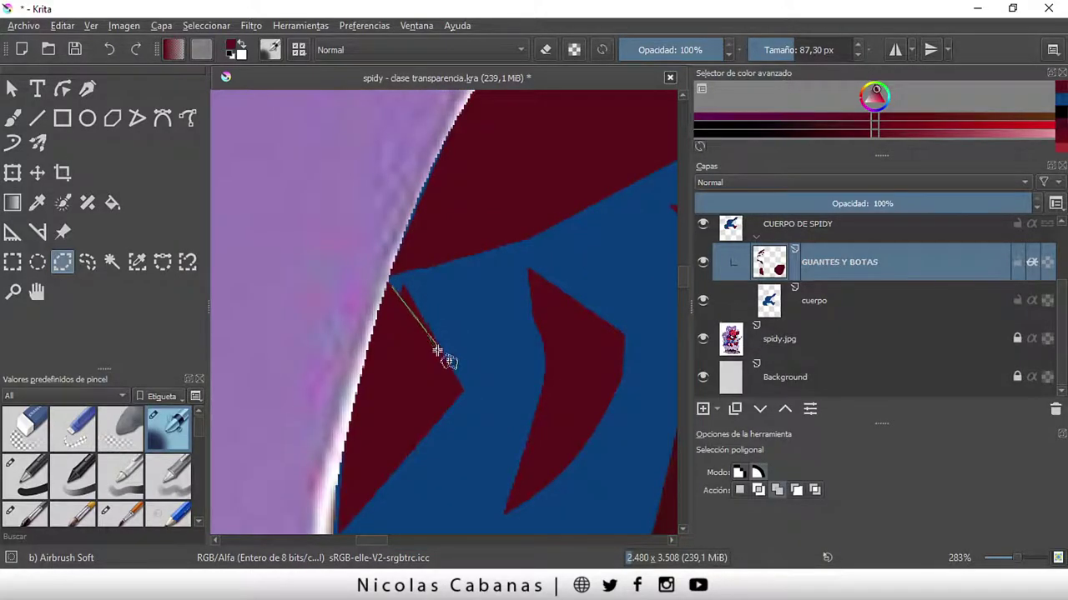
left_click(474, 402)
left_click(476, 298)
left_click(424, 276)
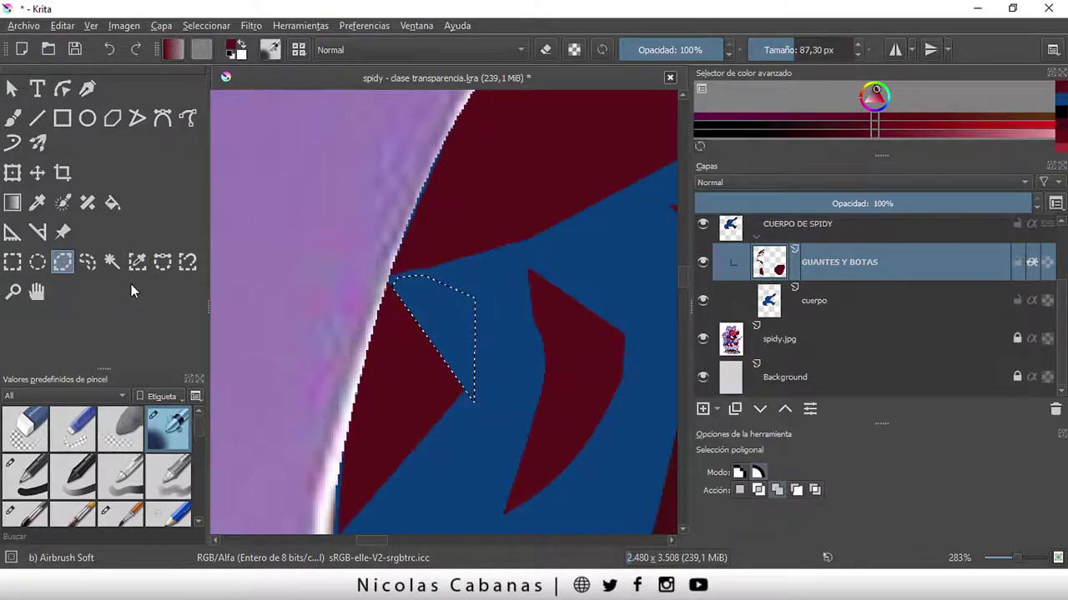
- Zoom out and clear the polygon selection on the suit
scroll(513, 400, "down", 1)
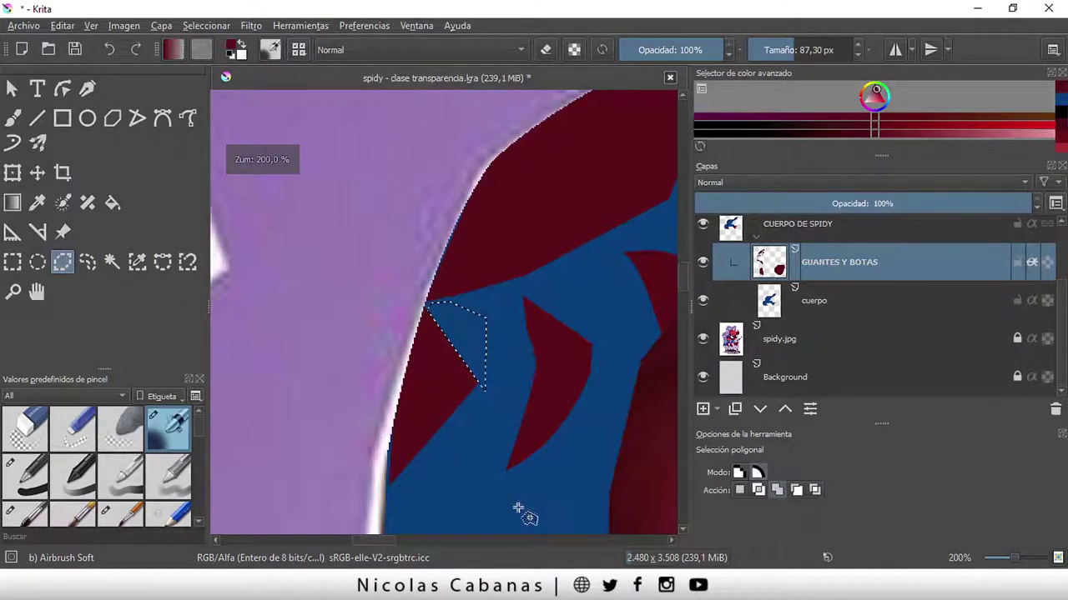
scroll(467, 517, "down", 1)
scroll(409, 539, "down", 1)
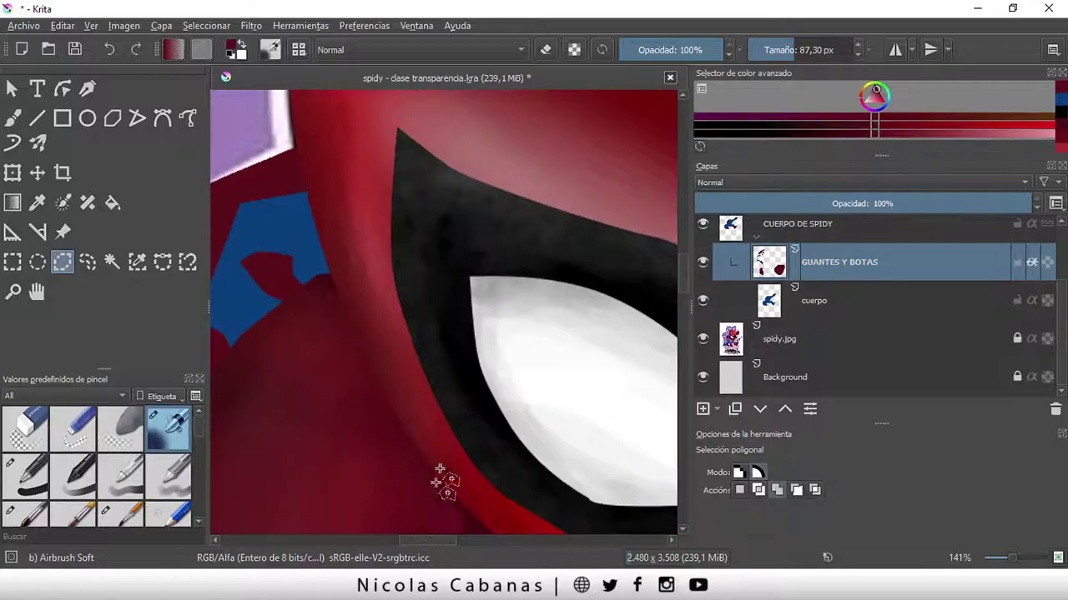
scroll(430, 474, "down", 2)
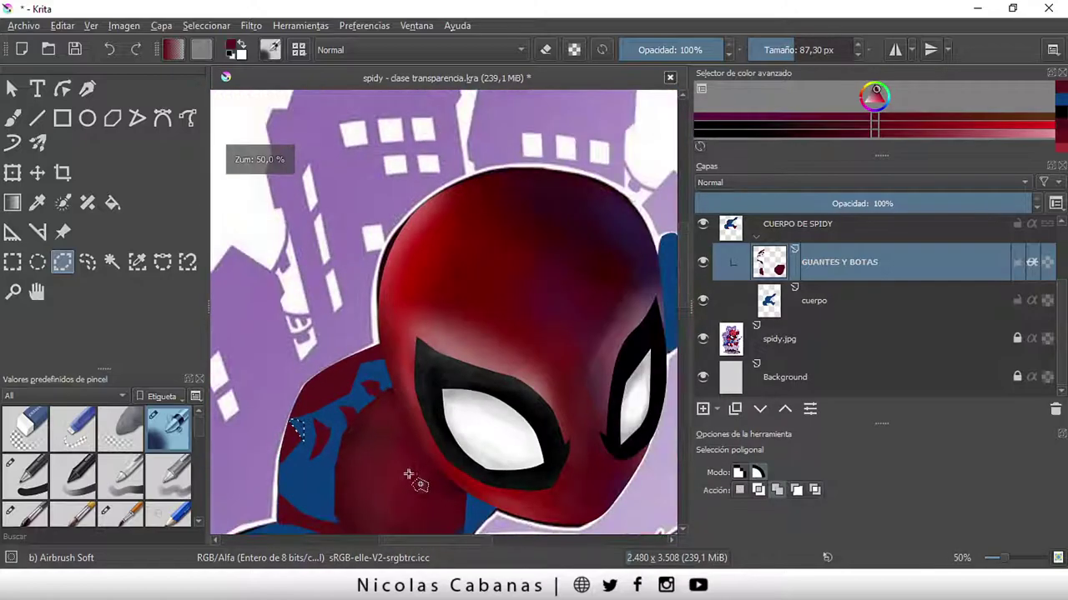
left_click(211, 26)
left_click(227, 61)
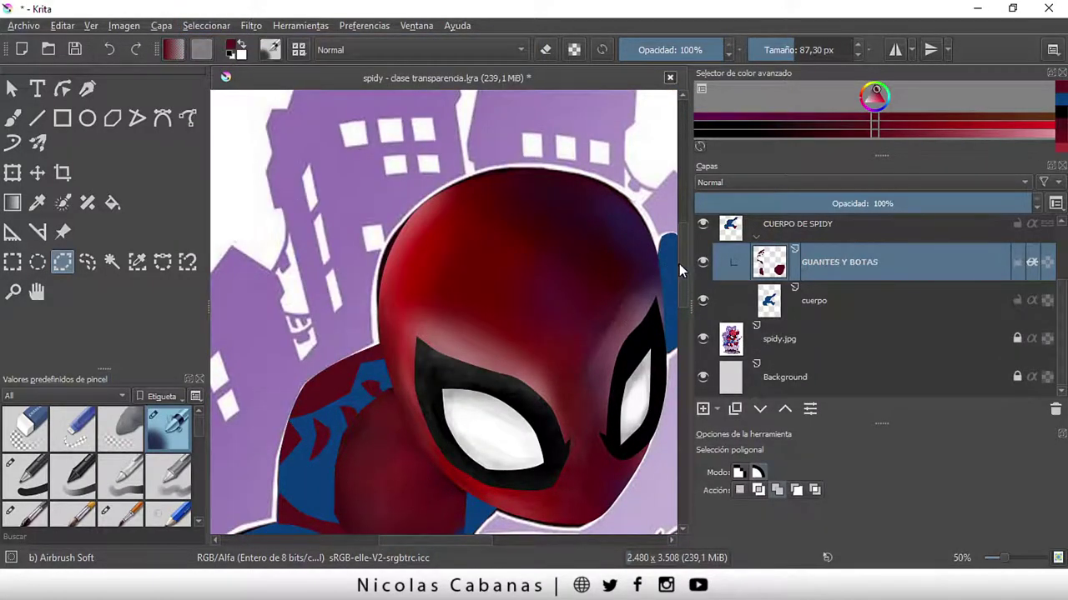
- Save spidy - clase transparencia.kra and hide CUERPO DE SPIDY to compare with the reference
mouse_move(680, 265)
left_mouse_down()
mouse_move(682, 296)
mouse_move(682, 284)
left_mouse_up()
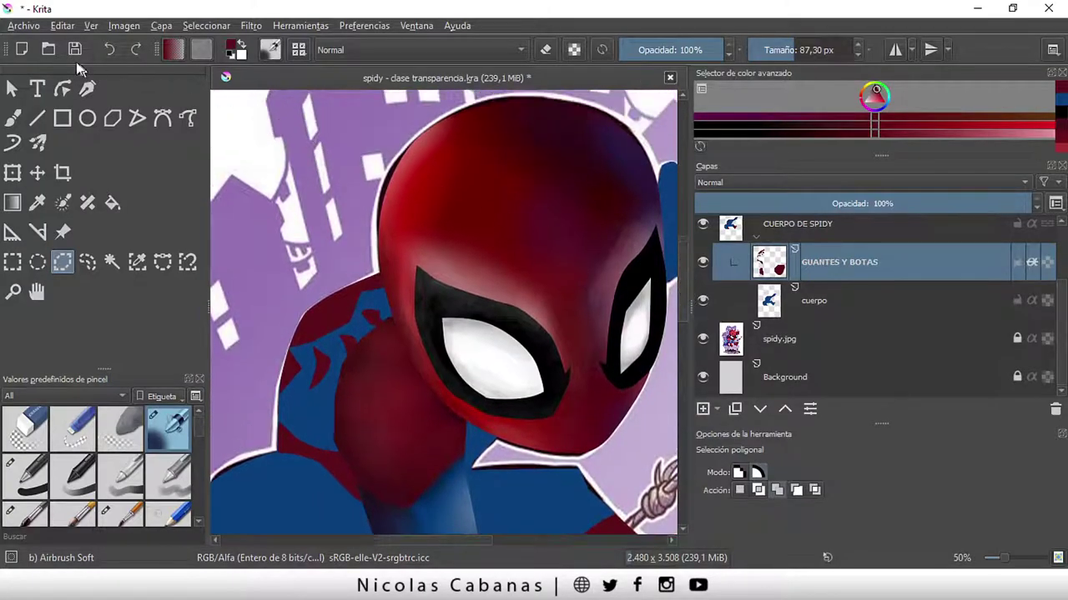
left_click(28, 28)
left_click(63, 95)
left_click_drag(405, 539, 455, 540)
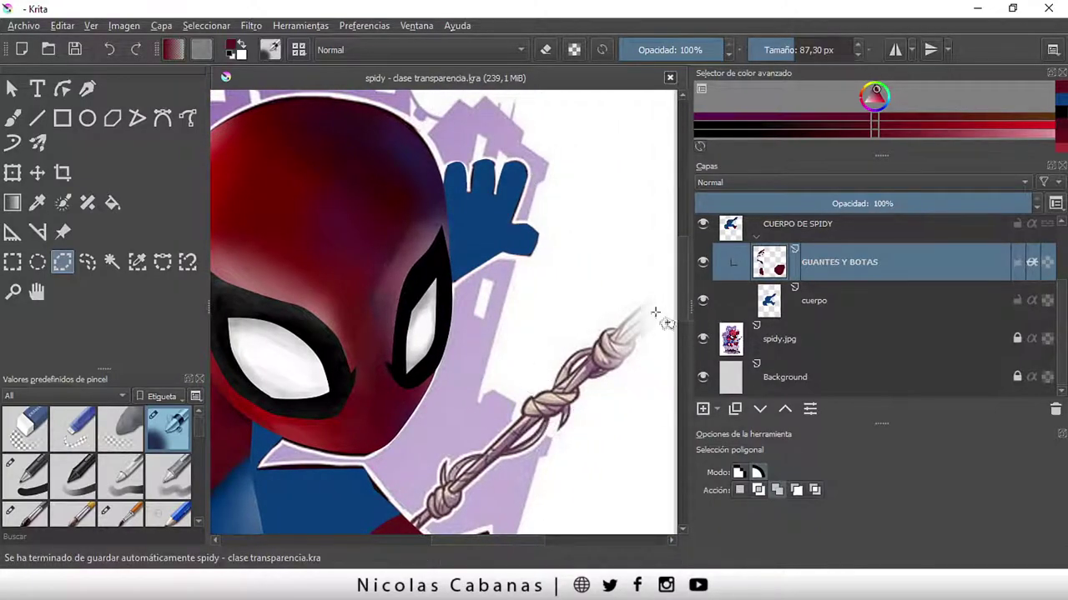
left_click(702, 224)
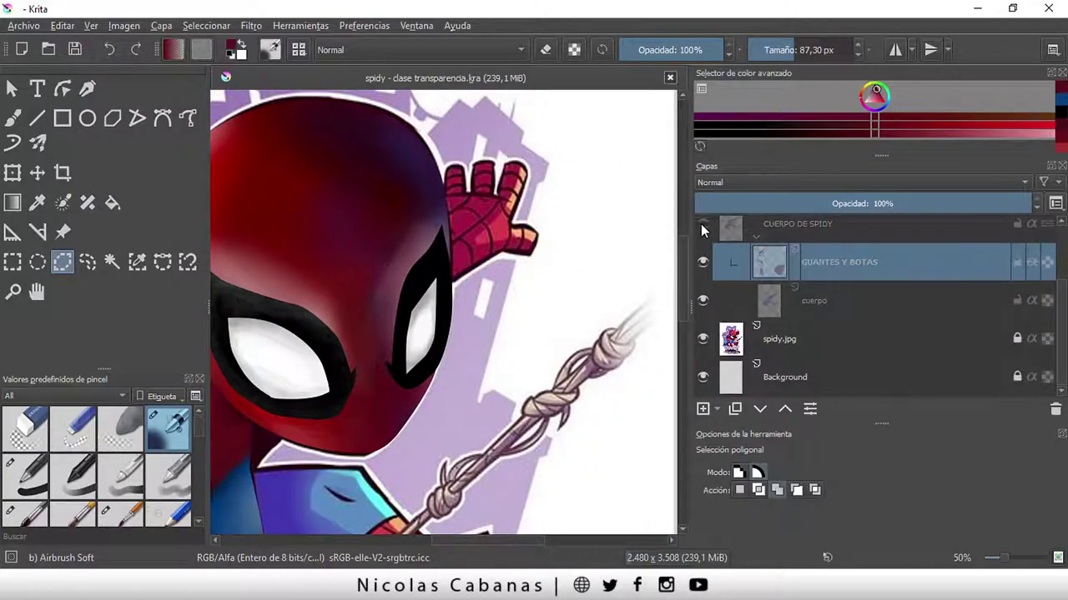
- Show the body group again and airbrush the raised glove dark red
left_click(702, 224)
scroll(459, 177, "up", 1)
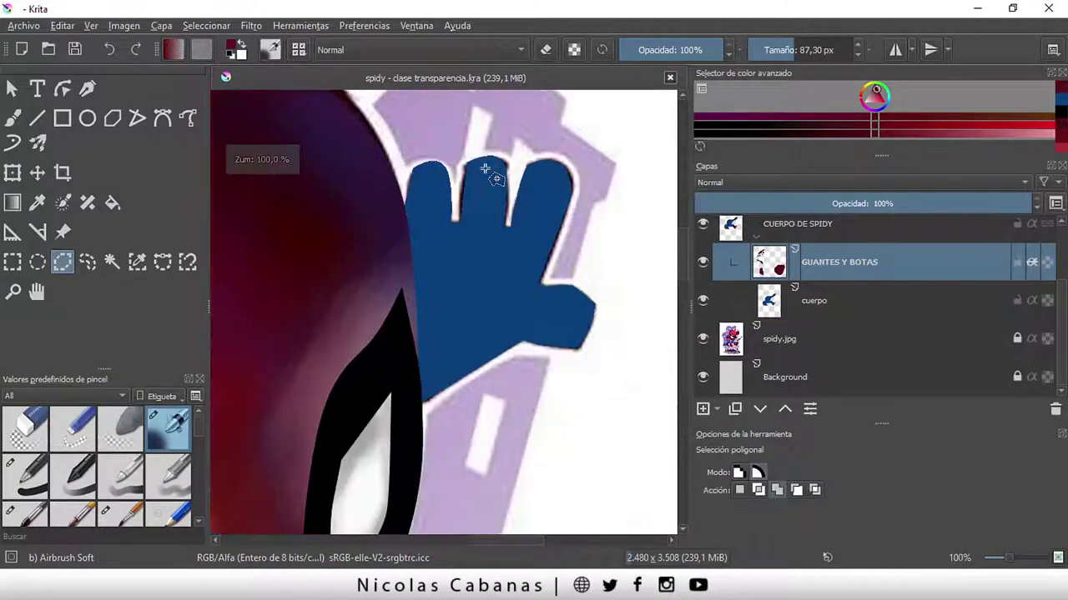
scroll(479, 171, "up", 1)
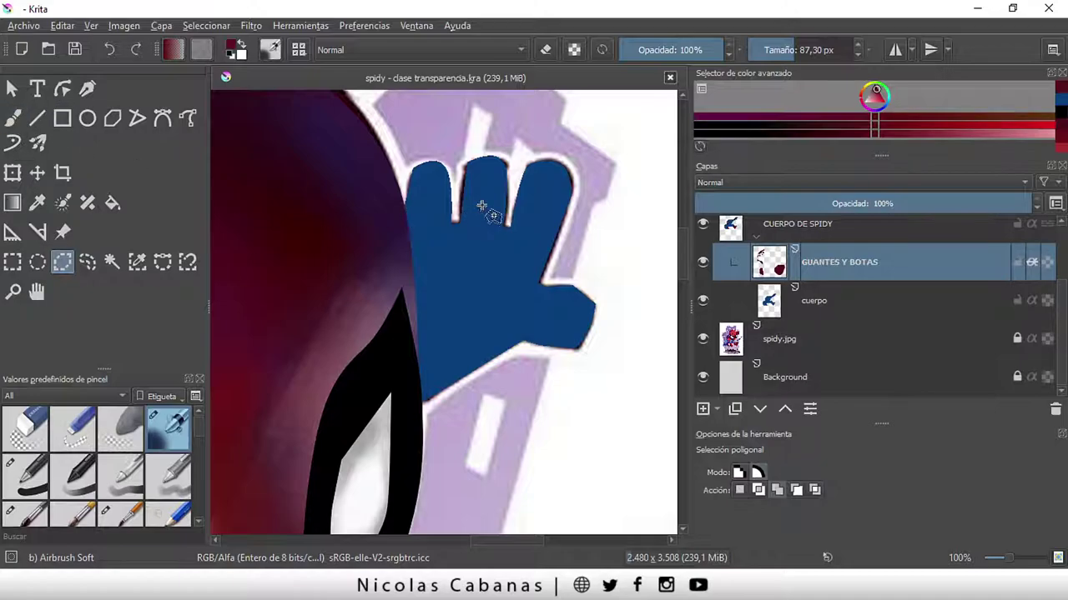
left_click(11, 118)
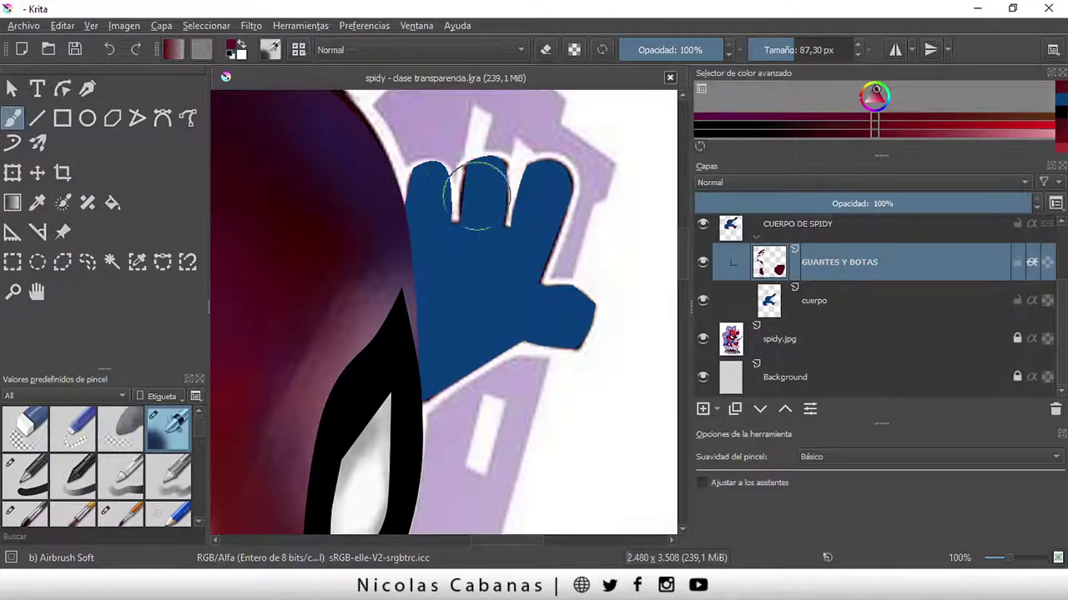
mouse_move(427, 185)
left_mouse_down()
mouse_move(446, 175)
mouse_move(465, 202)
left_mouse_up()
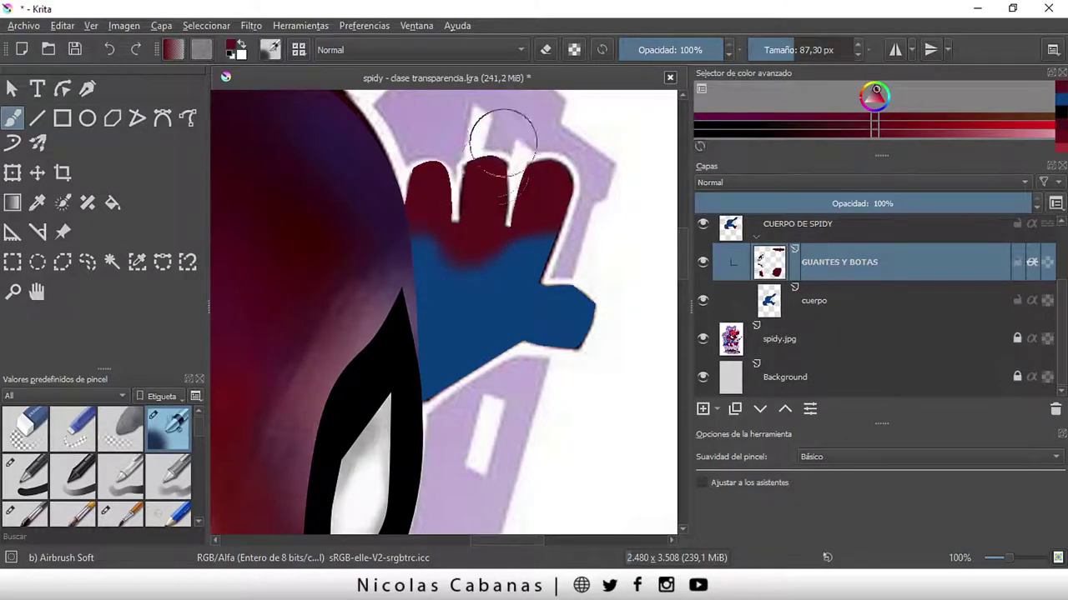
mouse_move(417, 281)
left_mouse_down()
mouse_move(527, 332)
mouse_move(573, 226)
mouse_move(548, 309)
mouse_move(548, 362)
mouse_move(470, 386)
mouse_move(591, 314)
mouse_move(574, 305)
left_mouse_up()
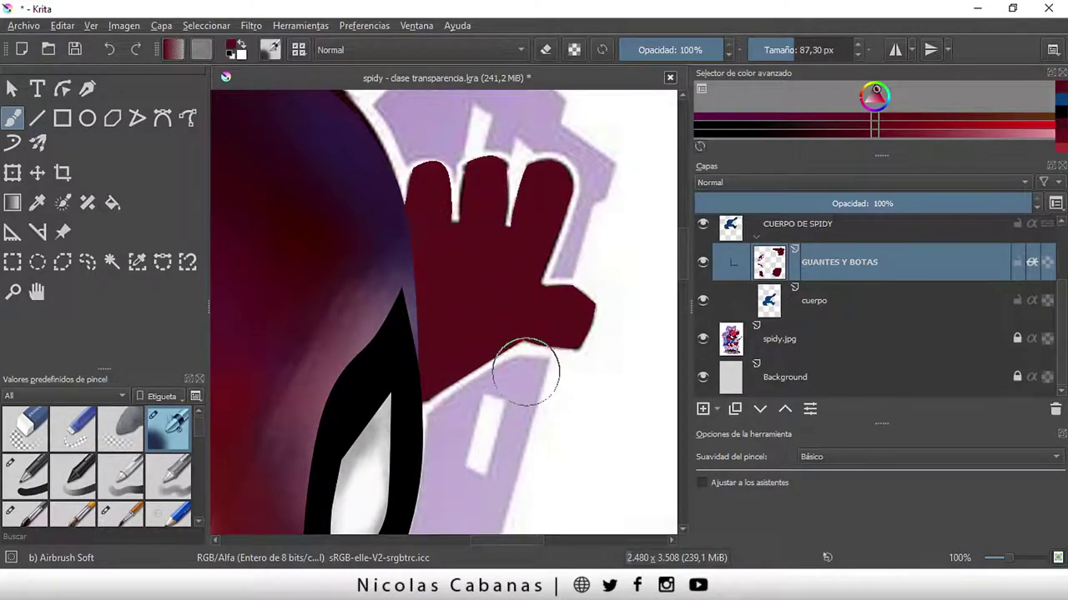
- Toggle CUERPO DE SPIDY on and off to compare, then hide the spidy.jpg reference layer
scroll(453, 385, "down", 1)
scroll(453, 385, "down", 3)
scroll(467, 392, "down", 1)
scroll(586, 420, "up", 2)
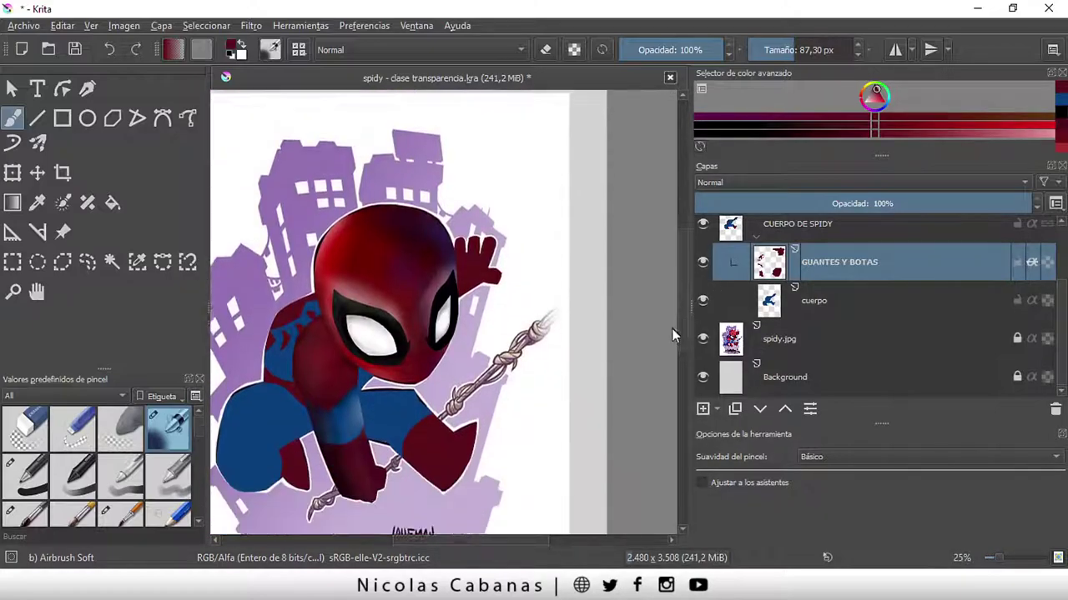
left_click_drag(686, 297, 651, 375)
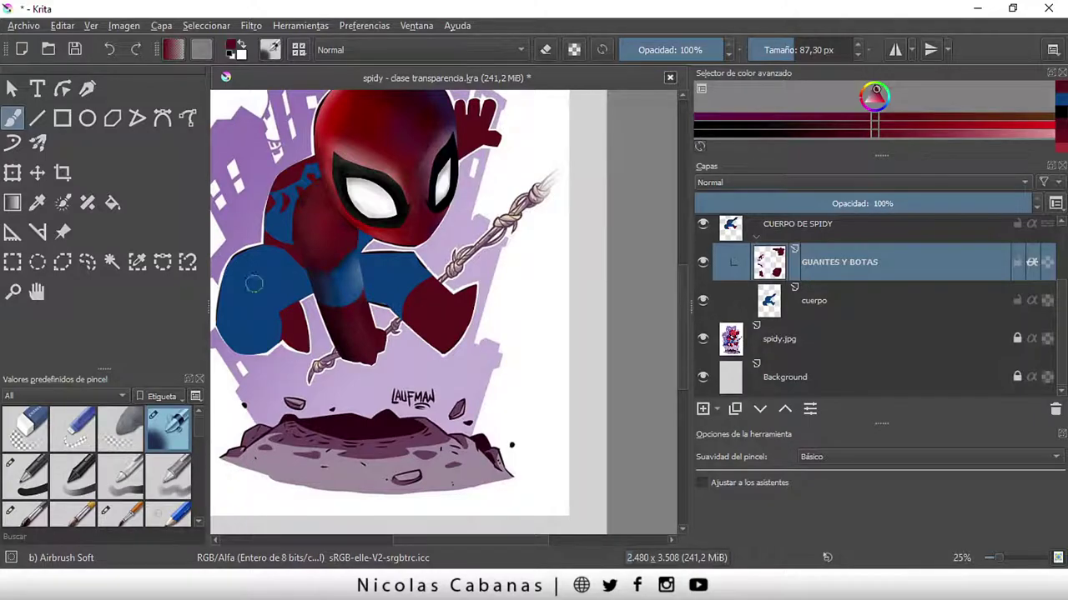
left_click(702, 227)
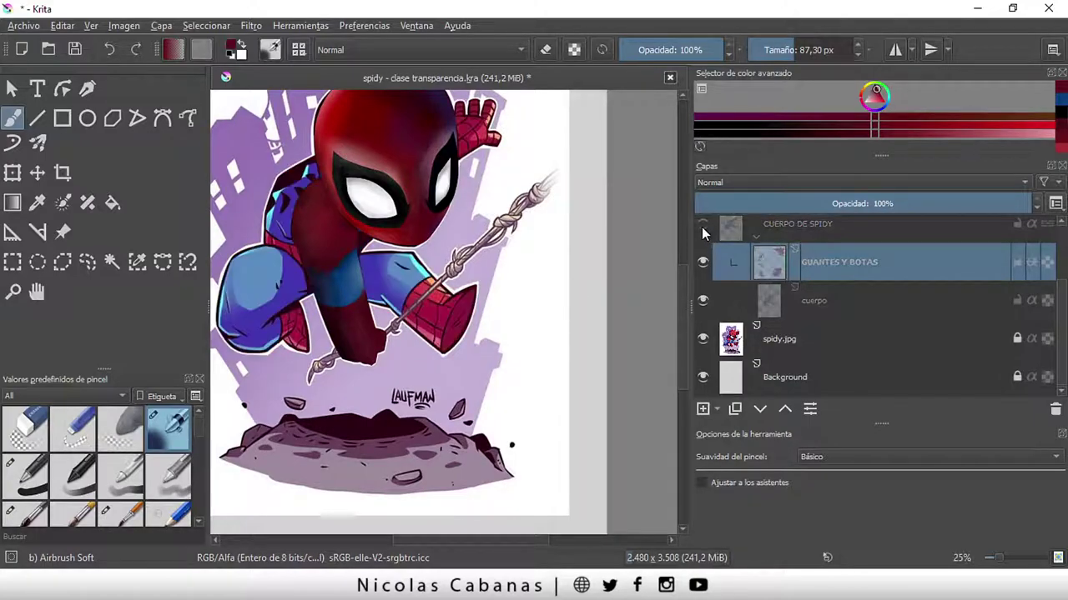
left_click(702, 227)
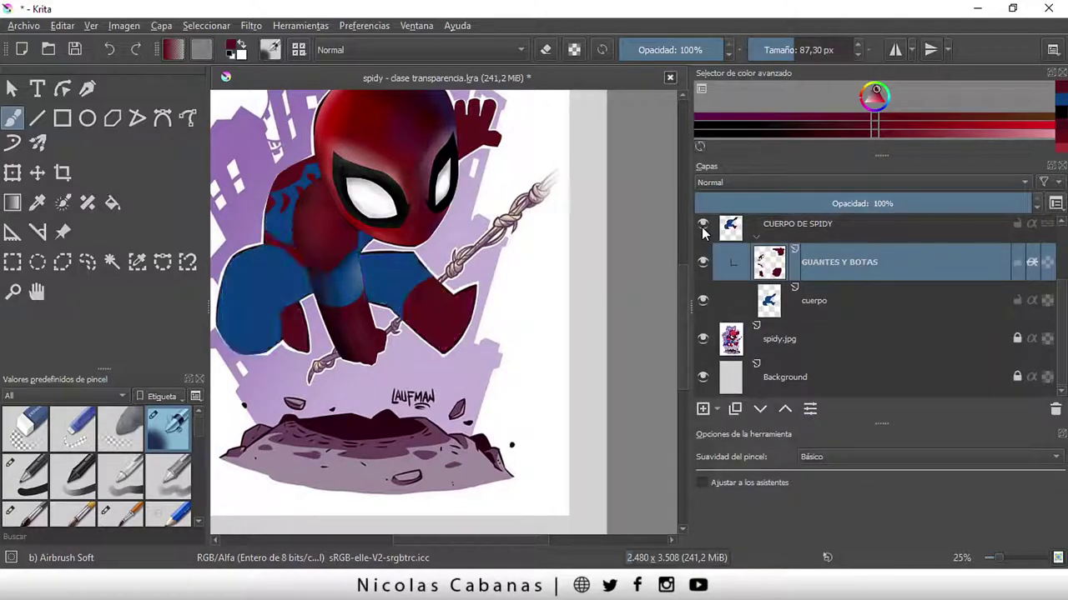
left_click(703, 228)
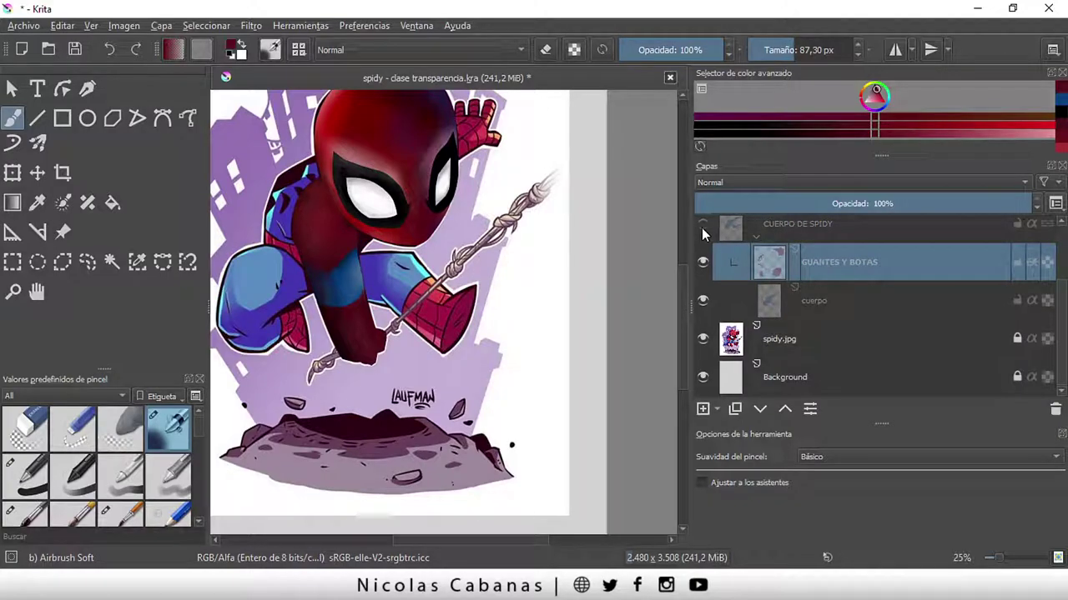
left_click(702, 227)
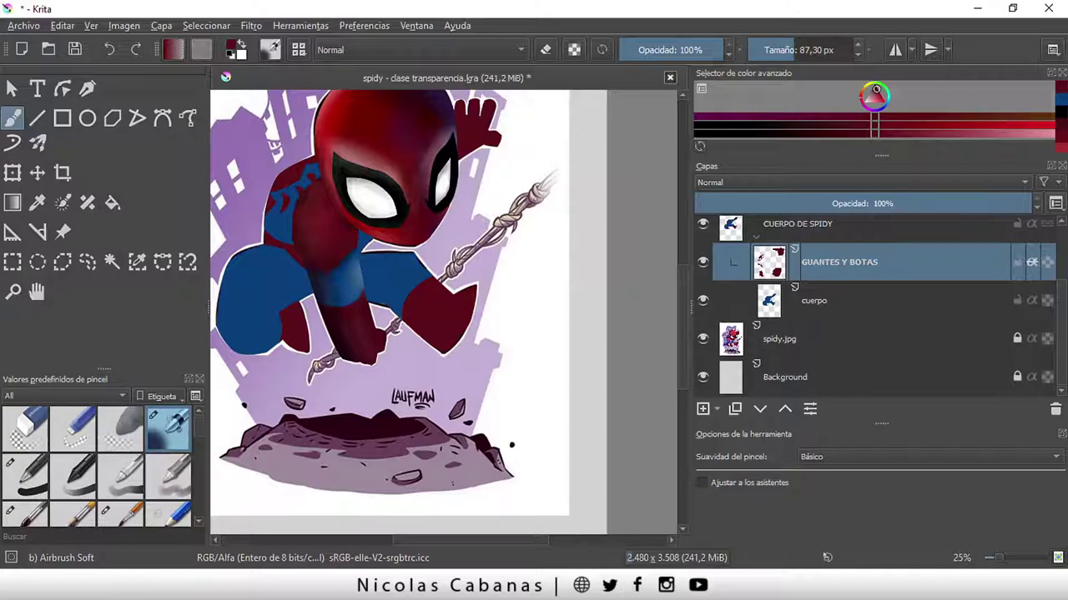
left_click(704, 340)
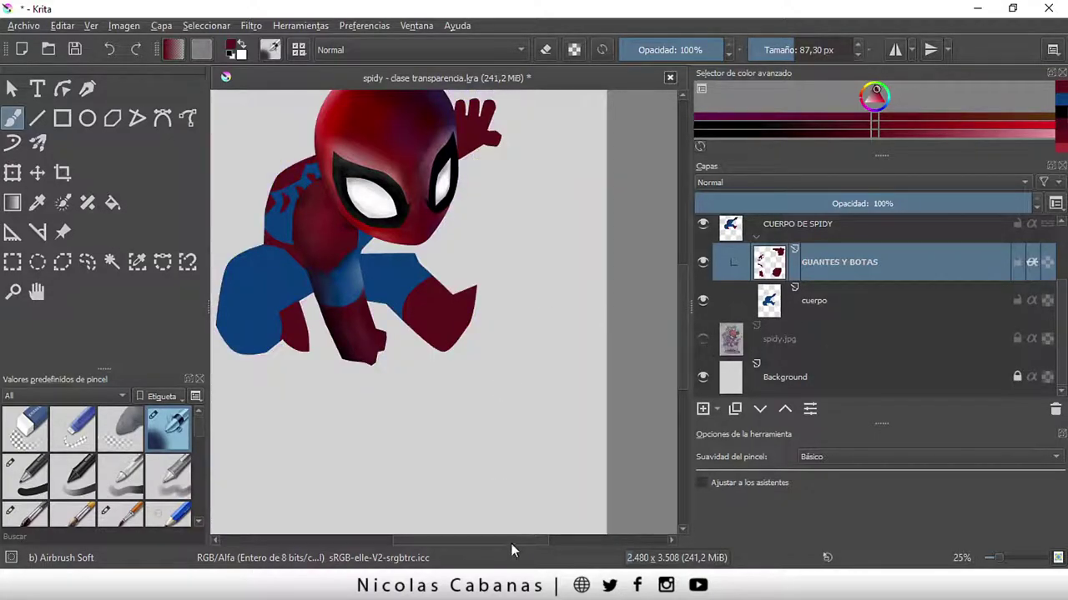
- Add two new layers above GUANTES Y BOTAS, named LUCES and SOMBRAS
scroll(489, 536, "down", 2)
scroll(483, 283, "up", 1)
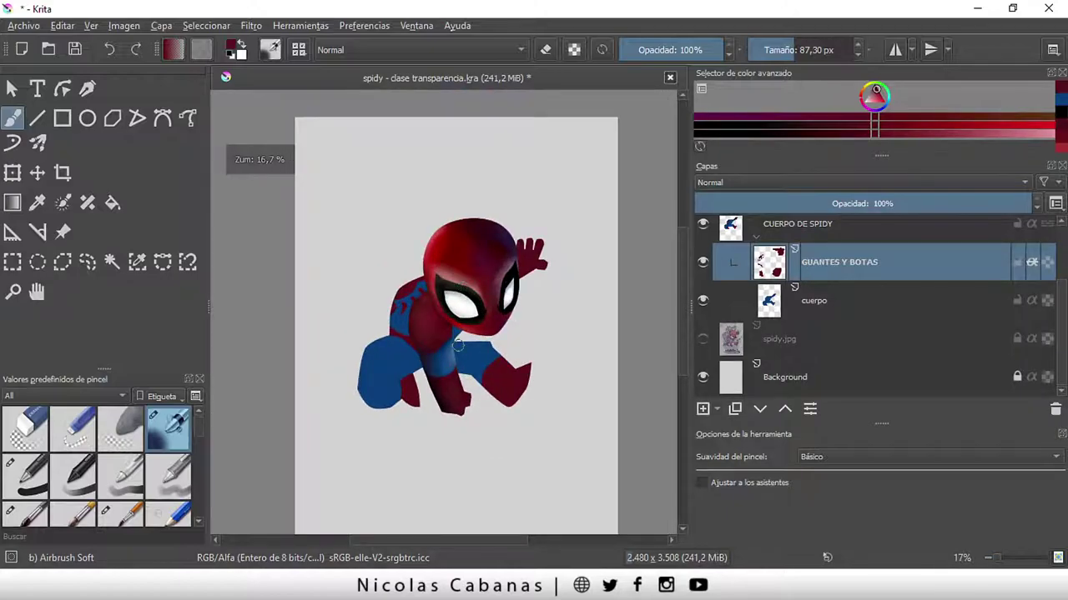
scroll(466, 358, "up", 1)
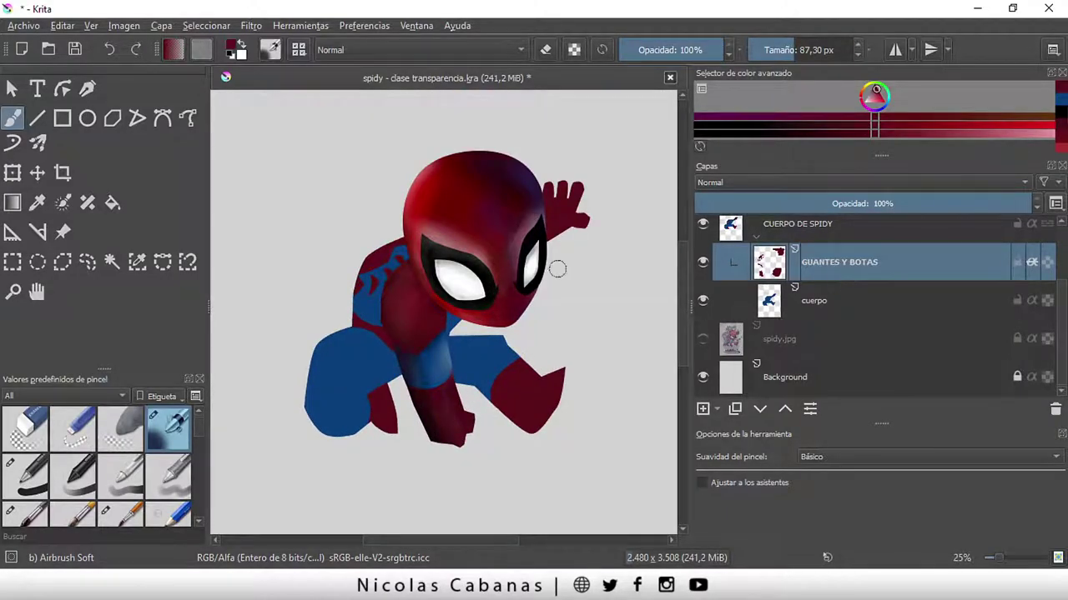
left_click(702, 410)
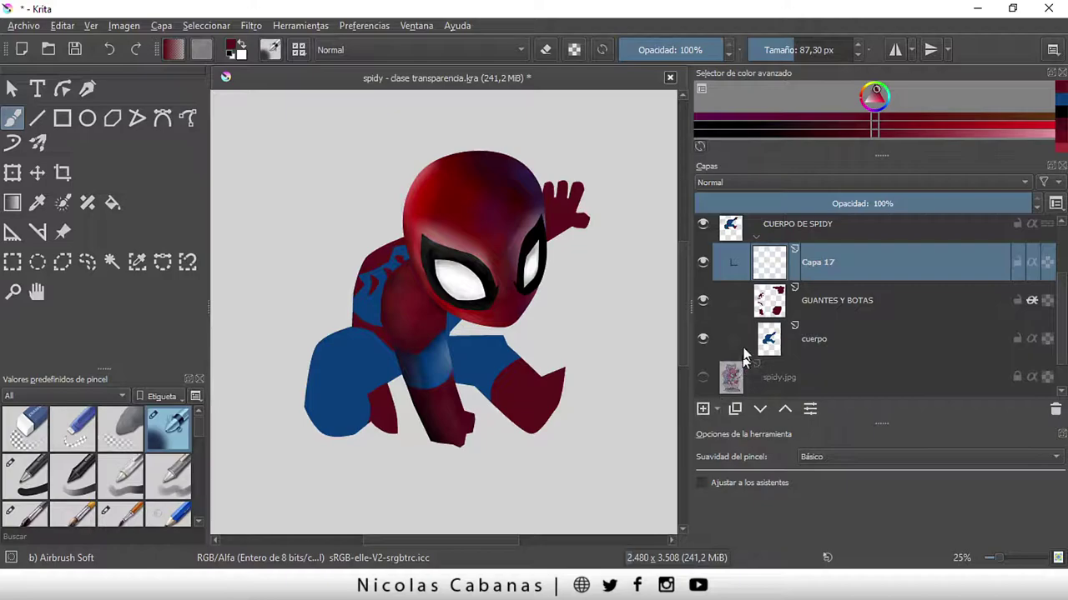
double_click(818, 265)
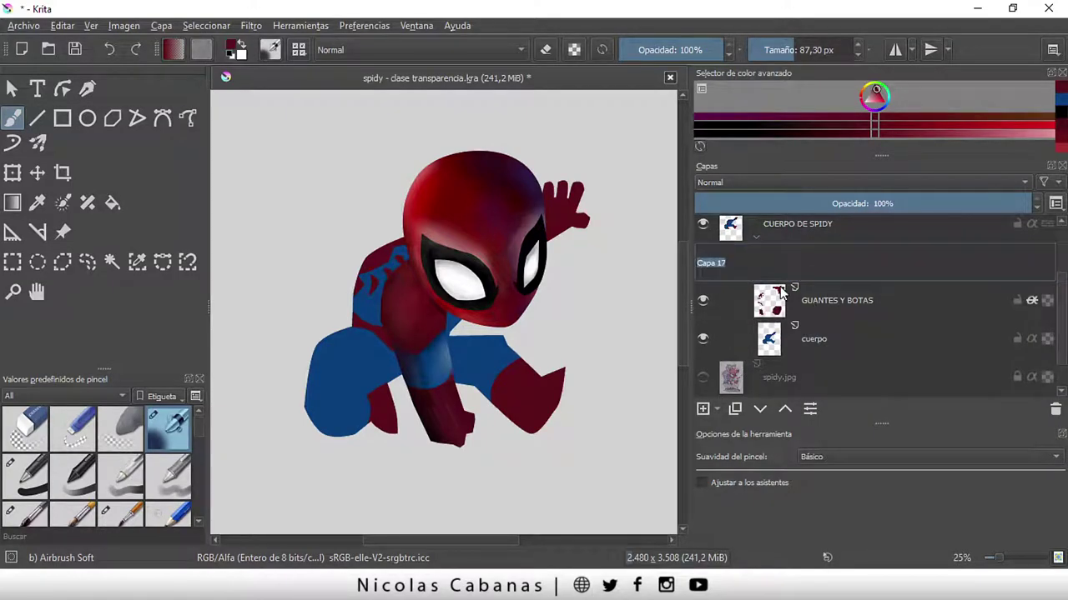
type("LUCES")
key("Return")
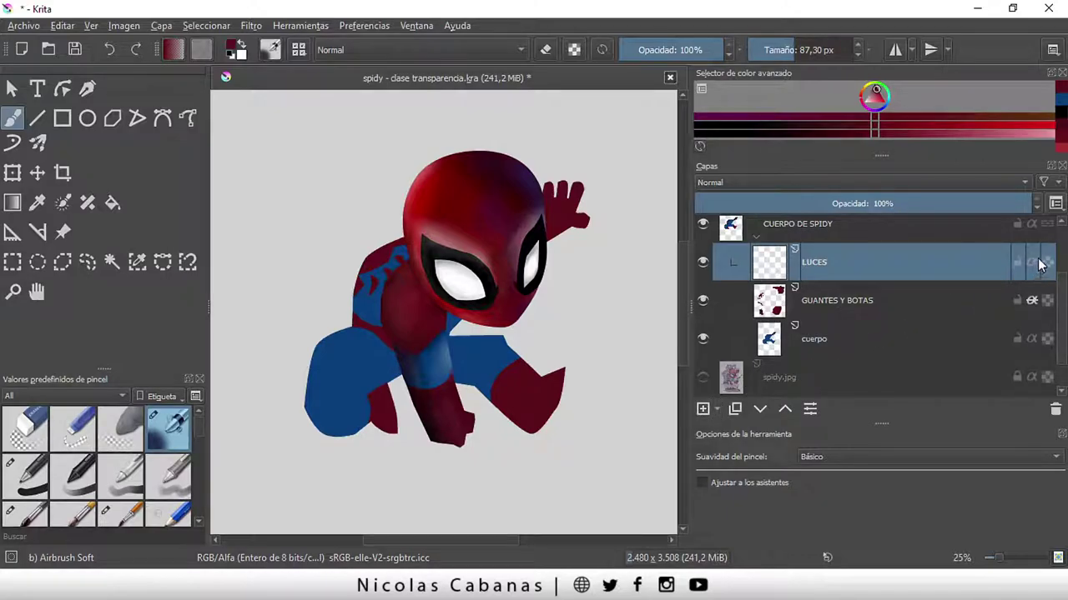
left_click(707, 409)
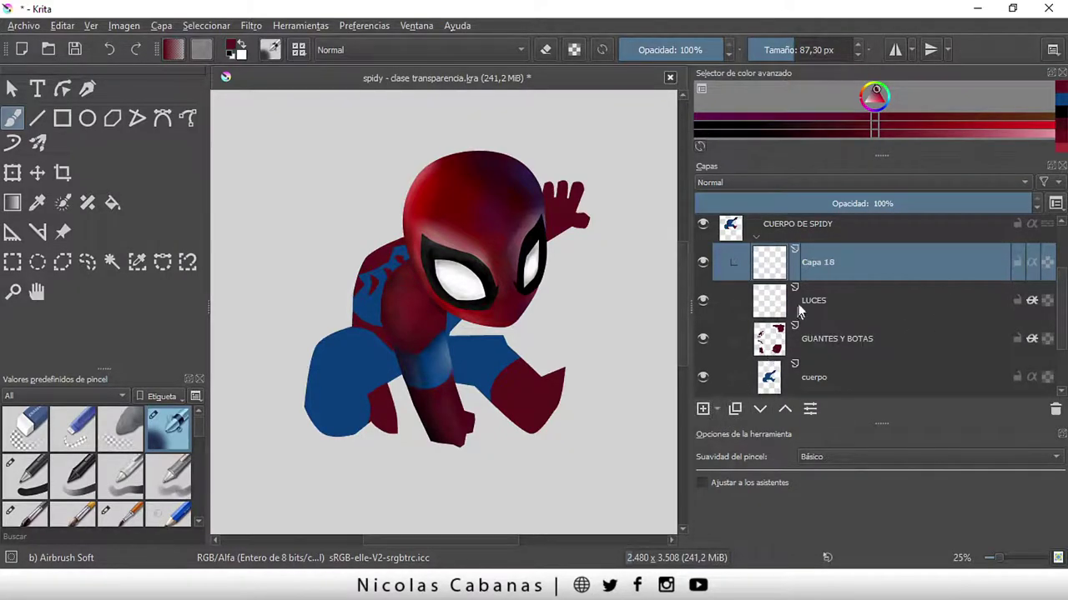
double_click(819, 261)
type("SOMBRAS")
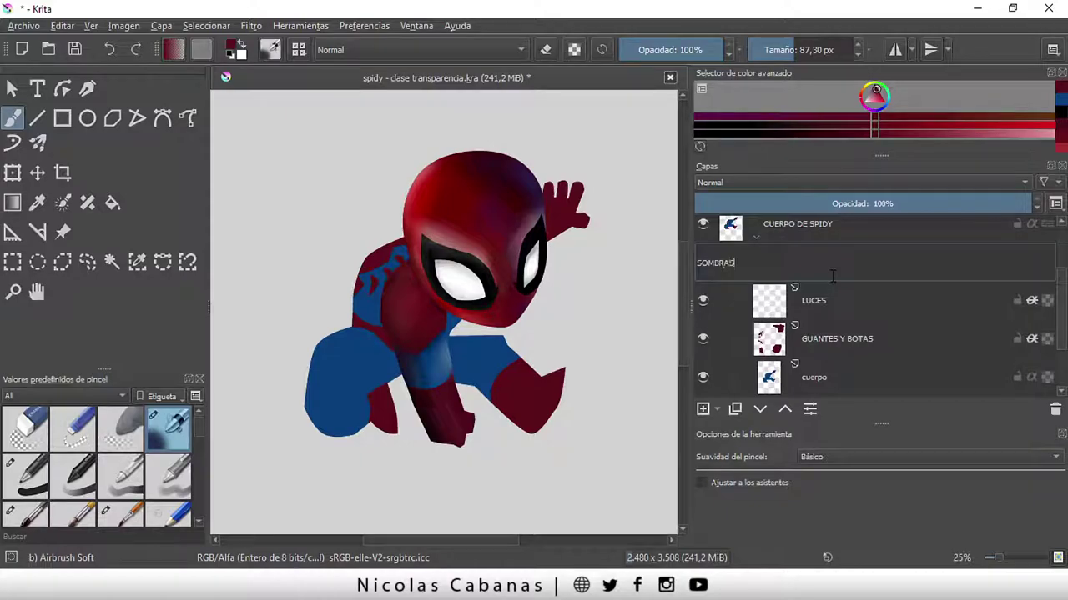
key("Return")
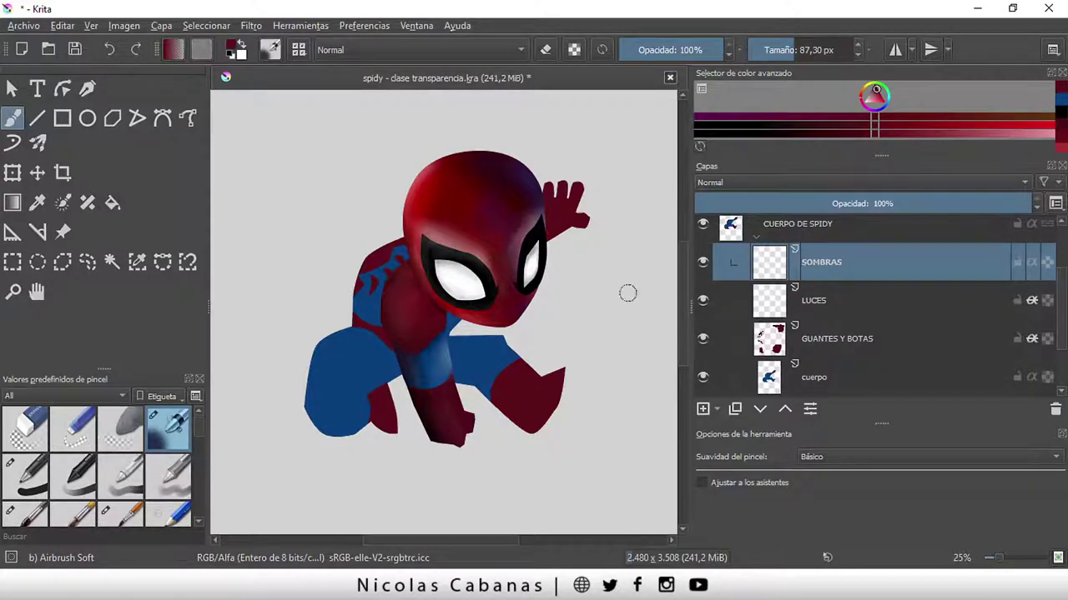
- Set the airbrush to about 290 px at 4% opacity and softly darken the leg
scroll(348, 401, "up", 1)
scroll(417, 429, "up", 1)
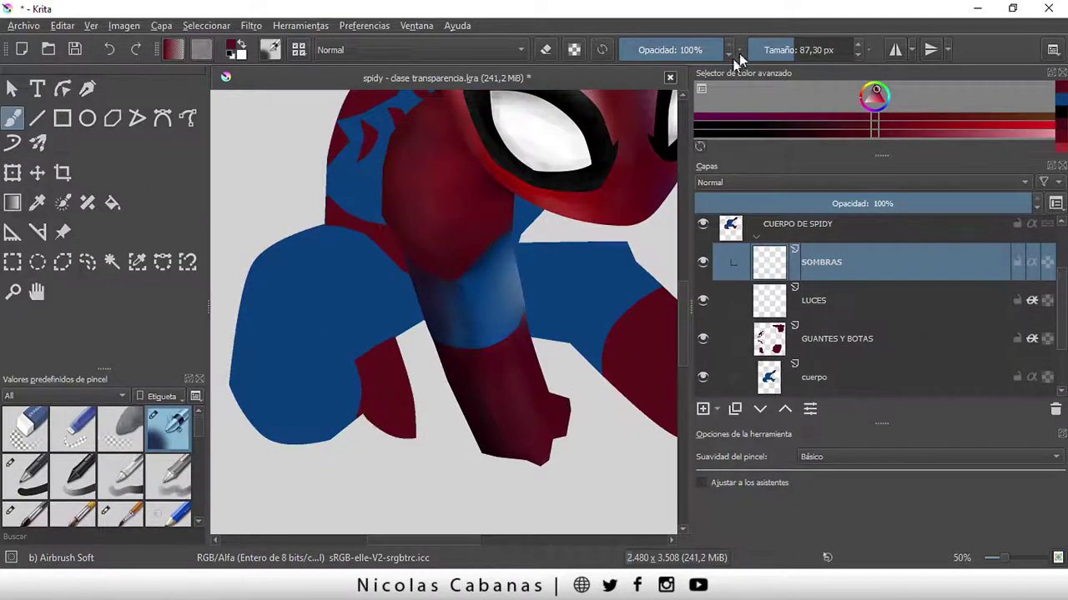
left_click_drag(754, 51, 842, 52)
left_click_drag(718, 51, 623, 62)
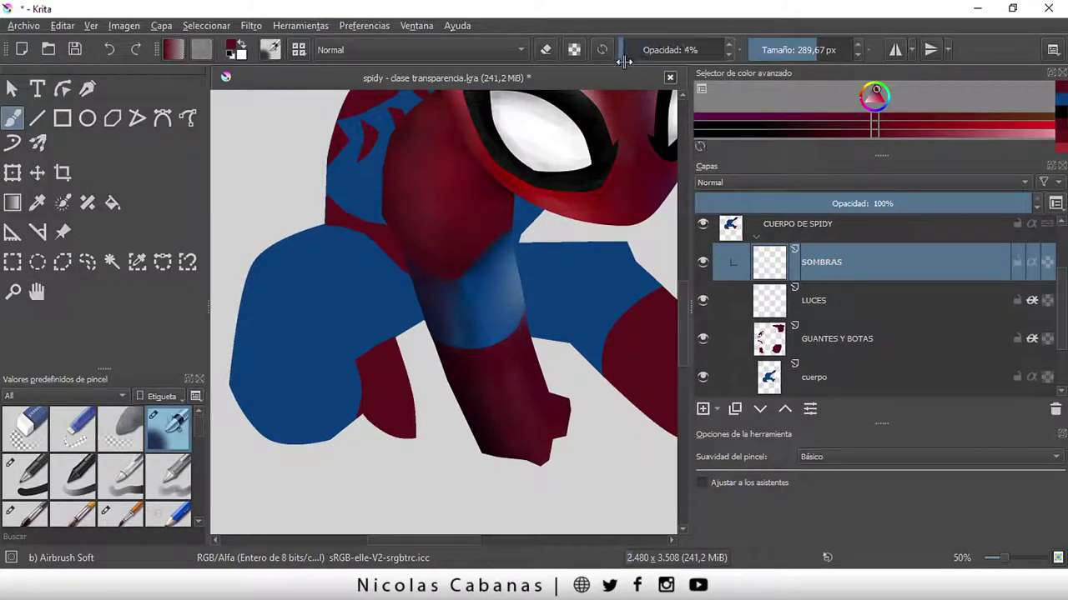
left_click_drag(522, 297, 522, 365)
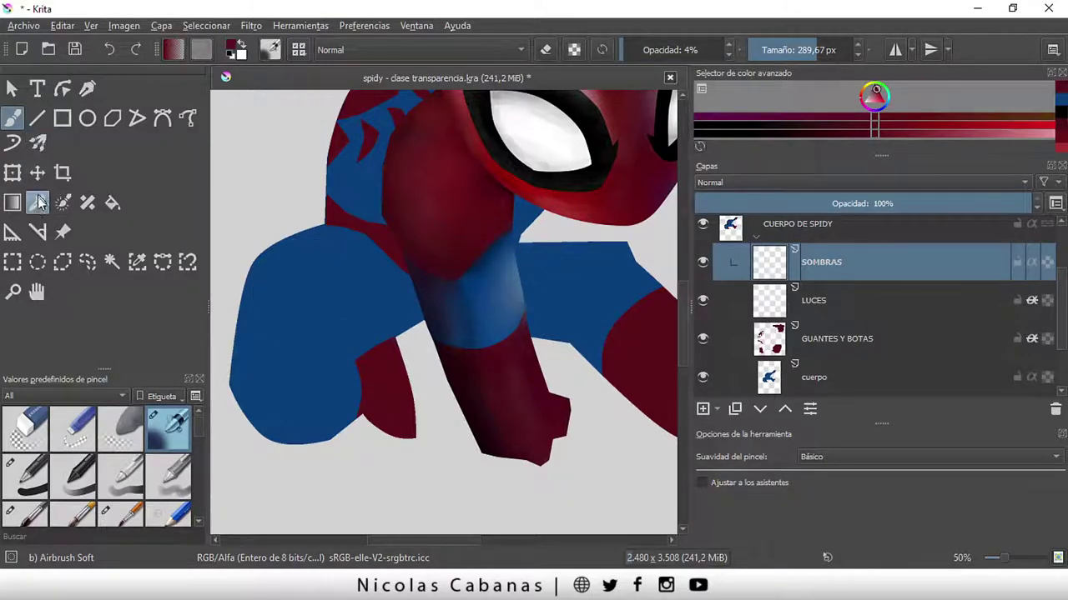
- Sample the leg's dark red from the canvas and paint a soft shadow on the leg
left_click(39, 204)
left_click(478, 390)
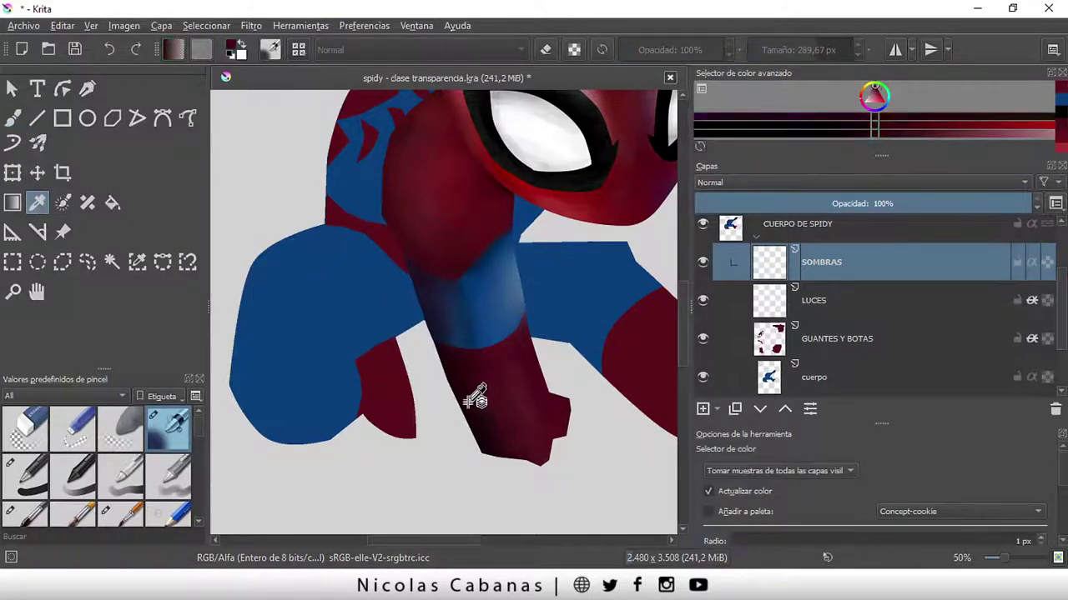
left_click_drag(469, 400, 473, 418)
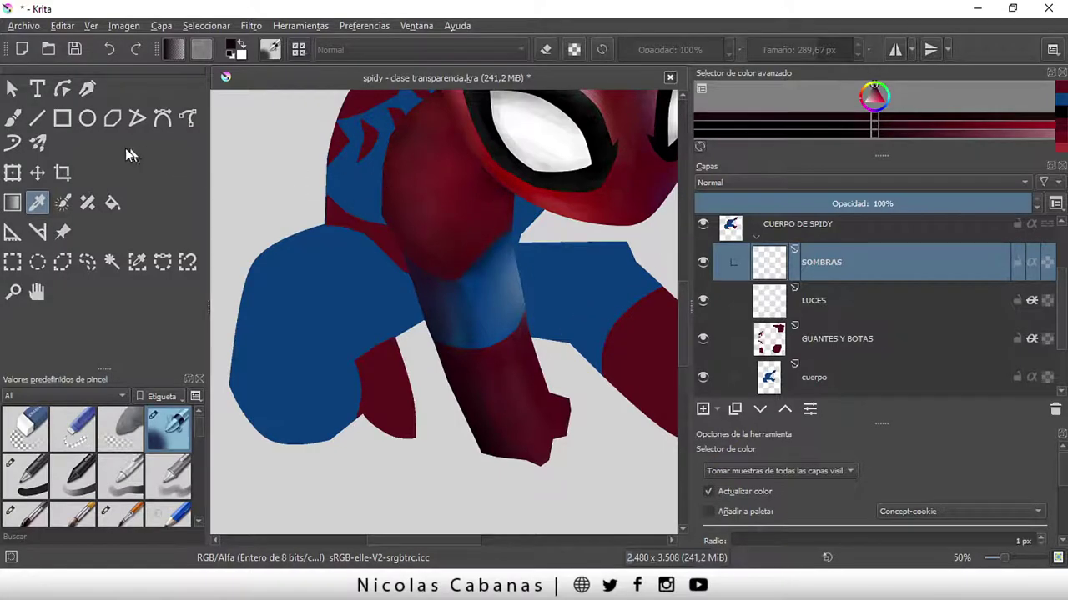
left_click(17, 121)
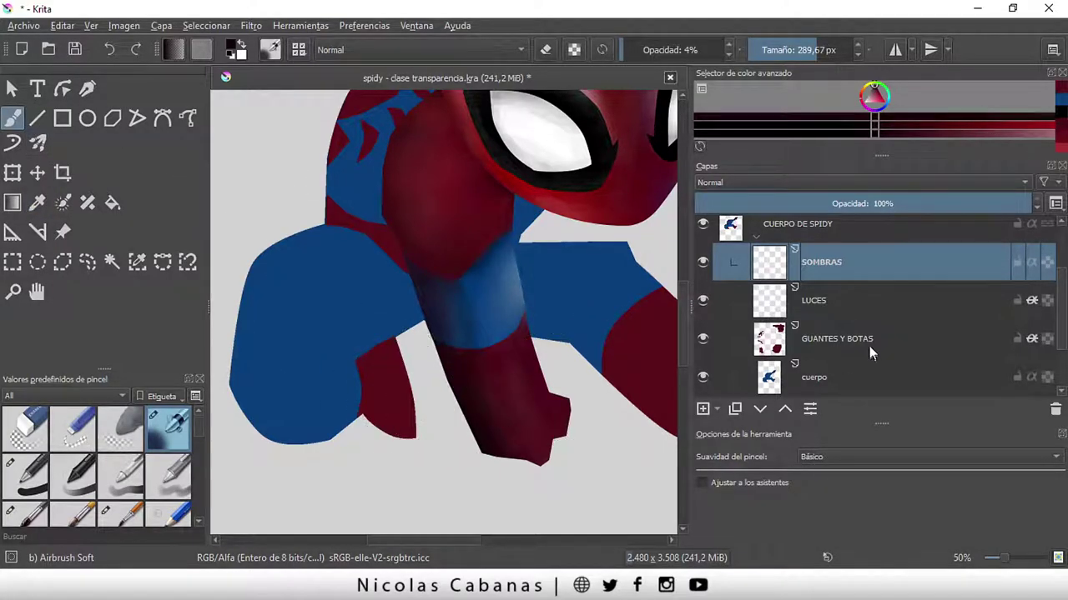
scroll(501, 450, "up", 3)
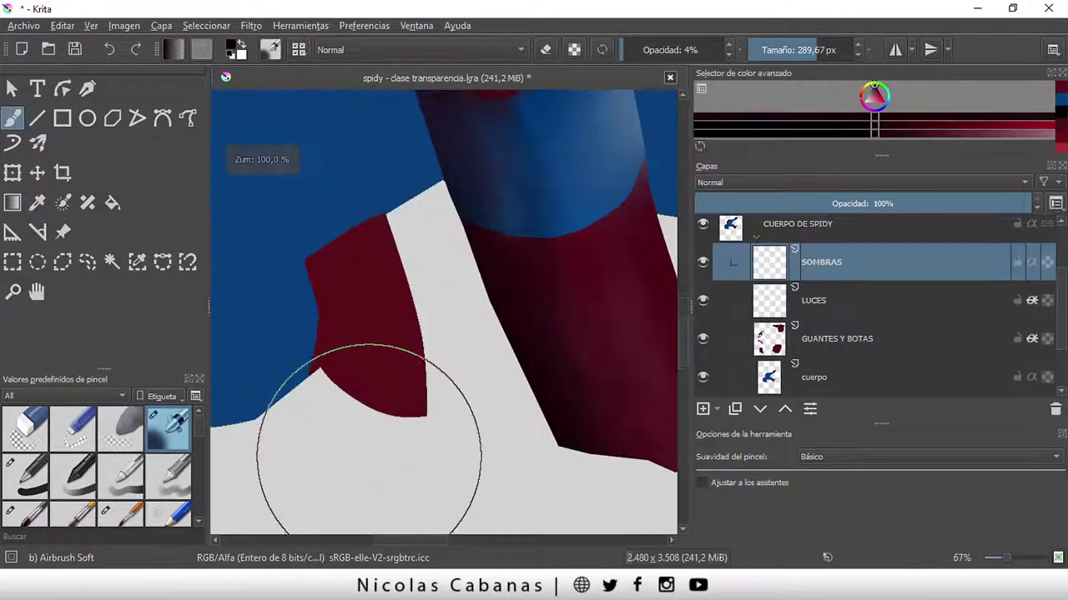
left_click_drag(436, 333, 503, 354)
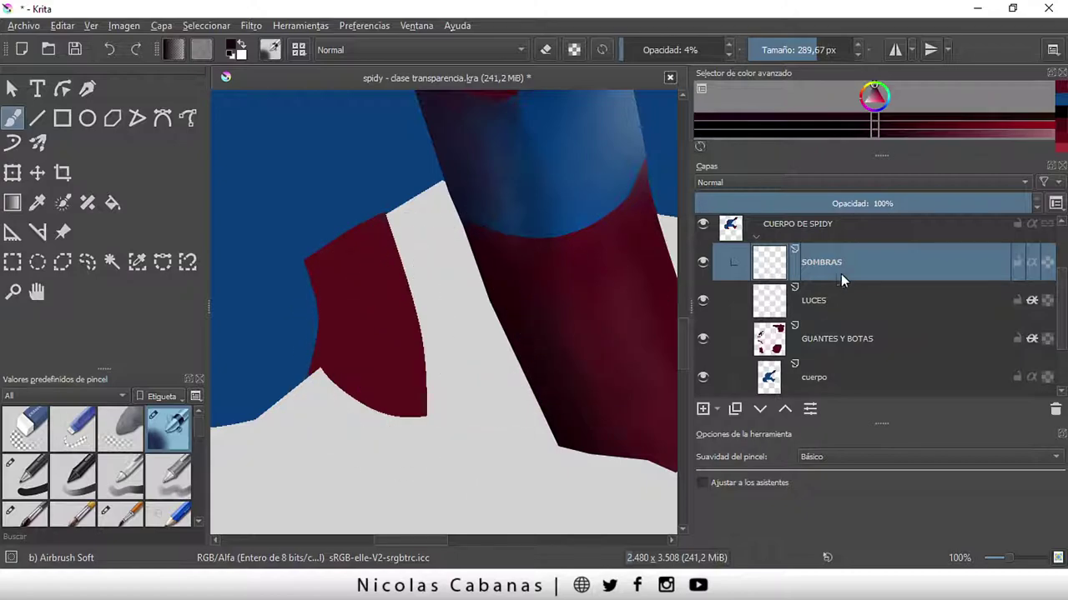
- Resize the airbrush to about 252 px at 15% opacity and paint grey shadow down the leg
left_click_drag(786, 49, 717, 101)
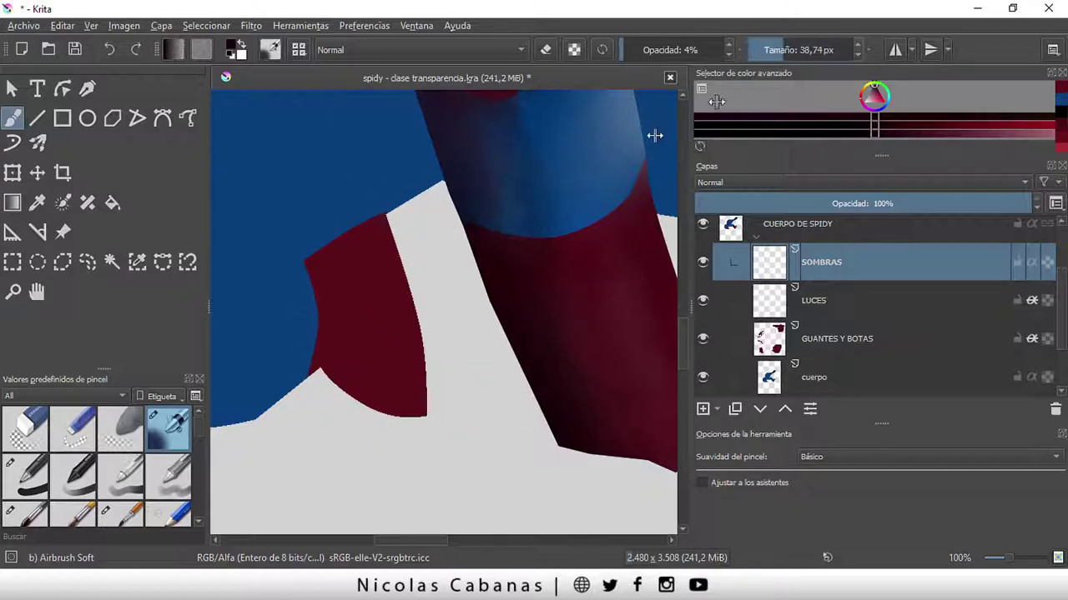
left_click_drag(804, 49, 821, 50)
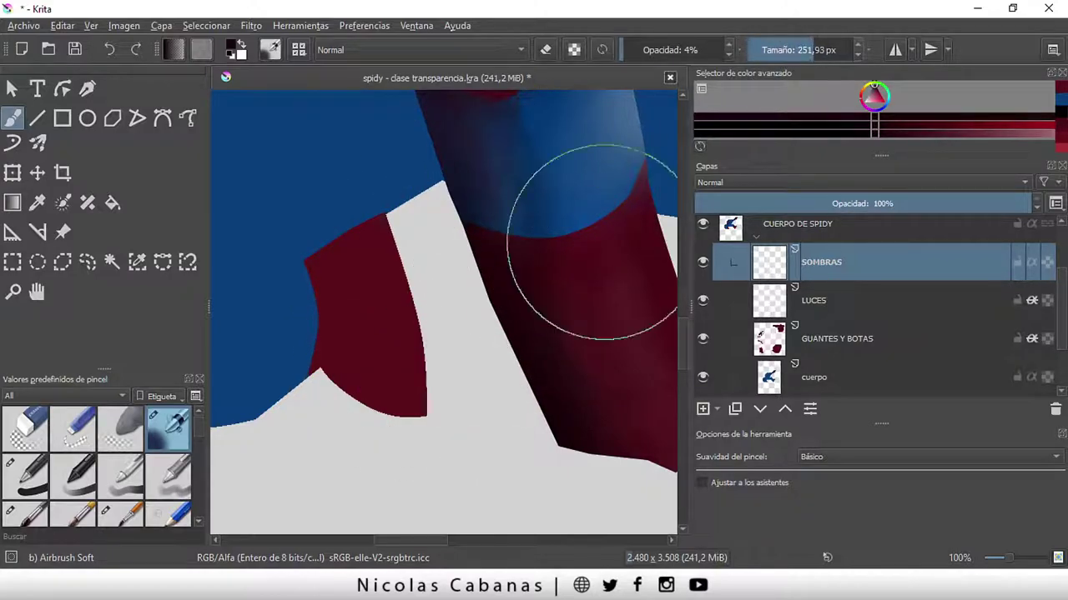
left_click(434, 327)
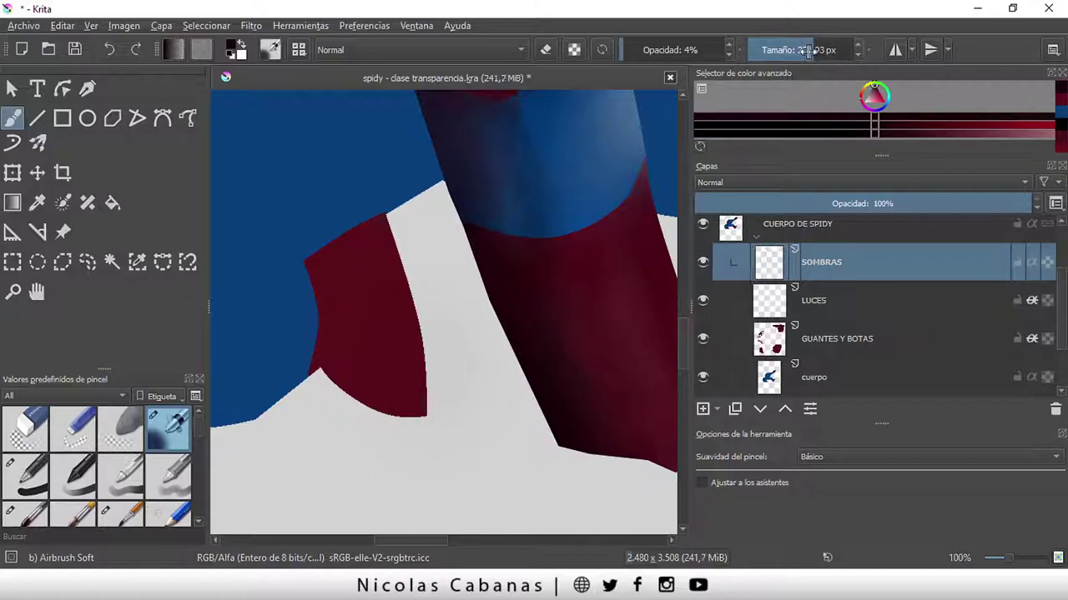
left_click_drag(670, 50, 682, 50)
mouse_move(441, 277)
left_mouse_down()
mouse_move(417, 457)
mouse_move(438, 287)
left_mouse_up()
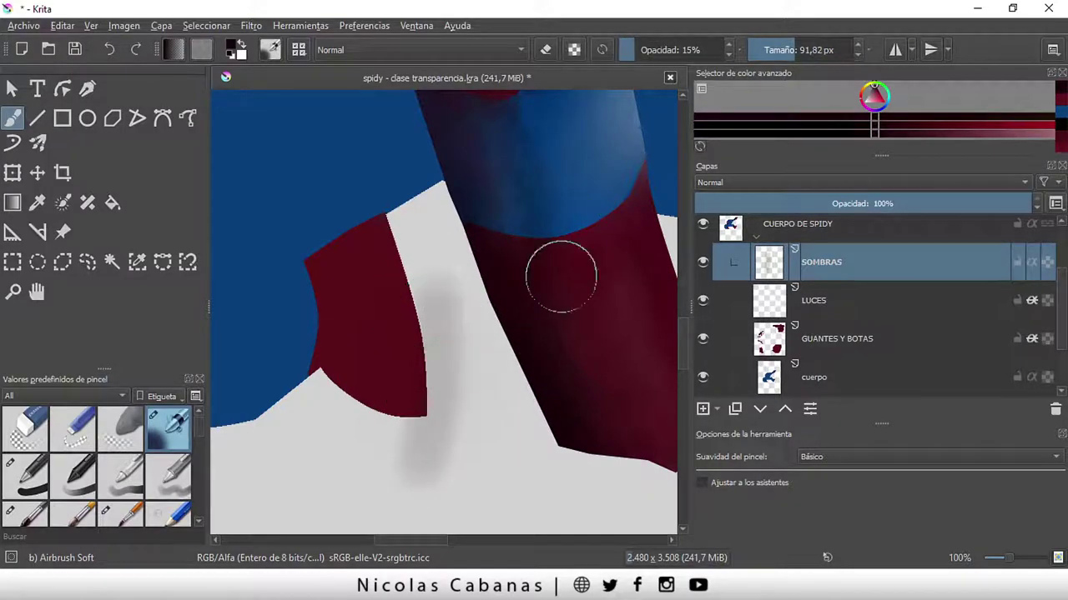
- Enable Inherit Alpha on SOMBRAS and shade the red leg's edge beside the white gap
left_click(1032, 262)
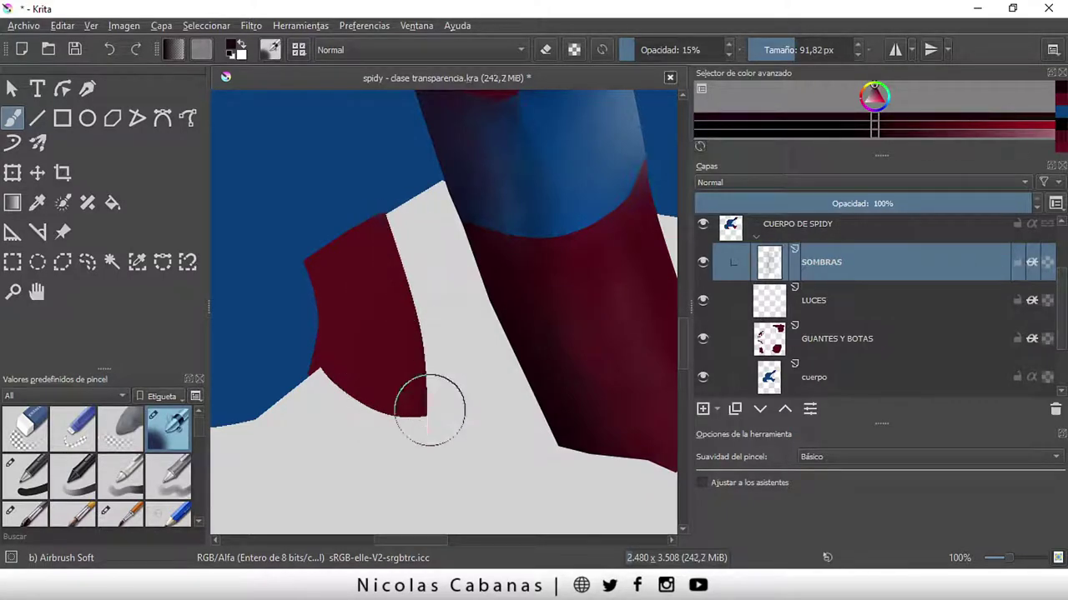
mouse_move(430, 411)
left_mouse_down()
mouse_move(424, 239)
mouse_move(406, 434)
mouse_move(409, 267)
mouse_move(414, 469)
mouse_move(415, 214)
mouse_move(415, 481)
mouse_move(412, 371)
left_mouse_up()
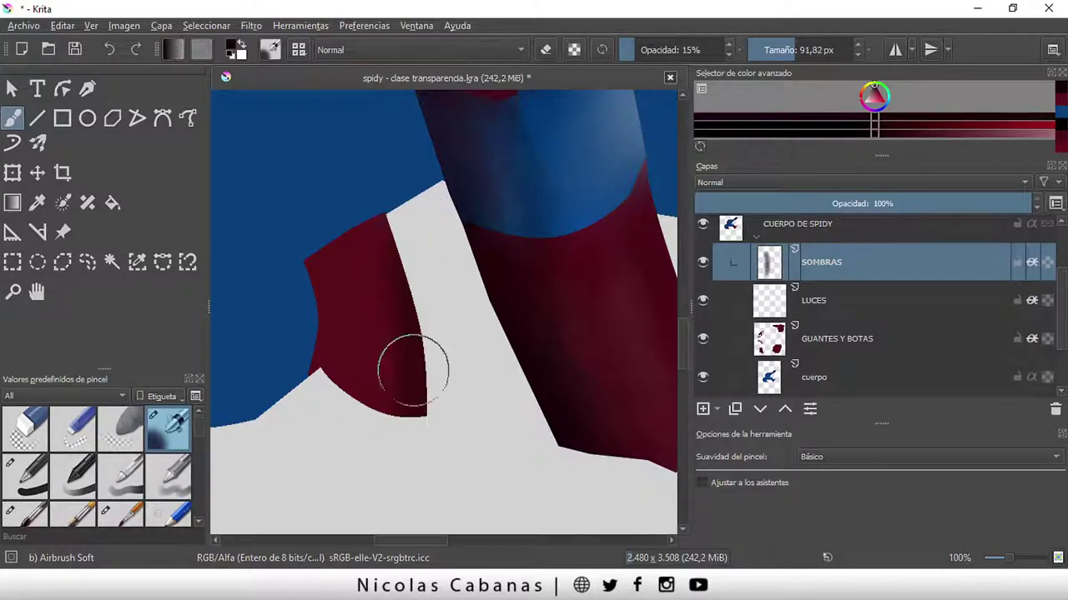
key("2")
scroll(269, 408, "up", 3)
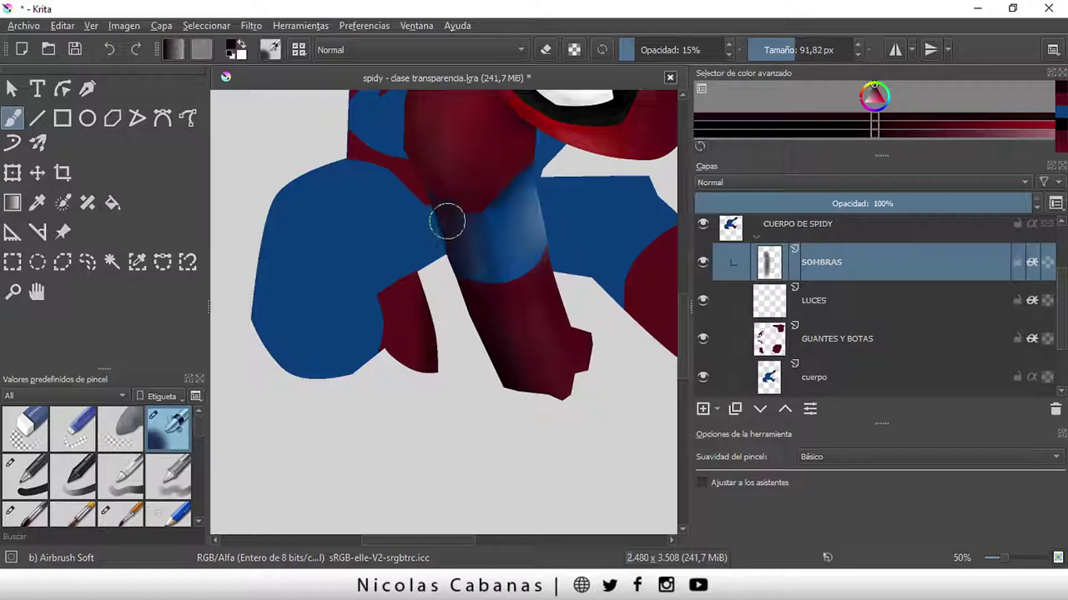
- Airbrush the crotch shadow between the legs, dropping opacity to 7% to deepen it
mouse_move(447, 221)
left_mouse_down()
mouse_move(414, 243)
mouse_move(400, 276)
mouse_move(443, 211)
mouse_move(443, 226)
left_mouse_up()
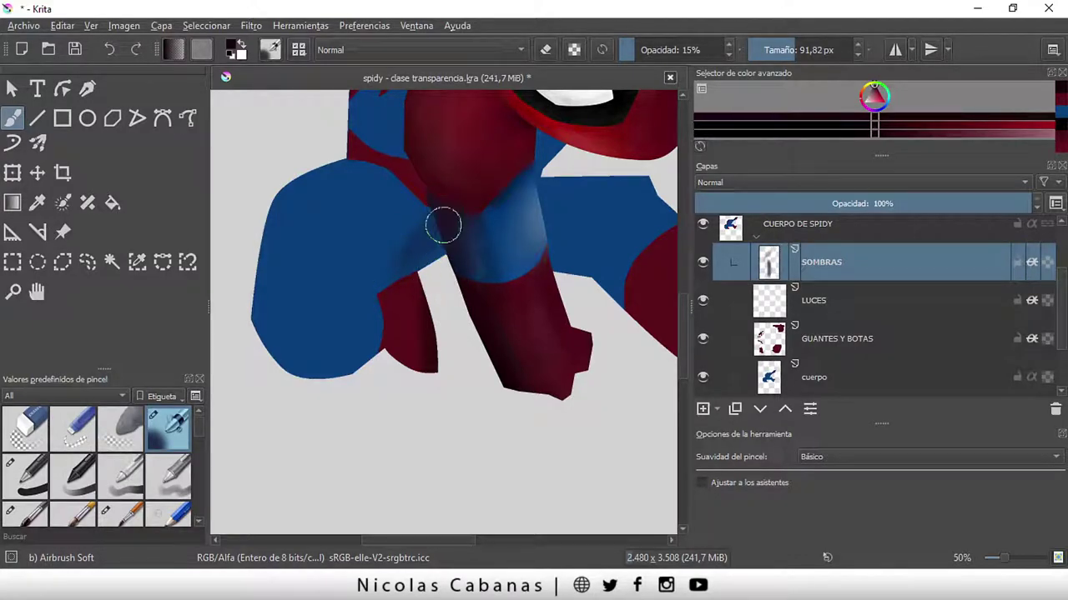
left_click_drag(388, 274, 414, 246)
scroll(442, 236, "up", 2)
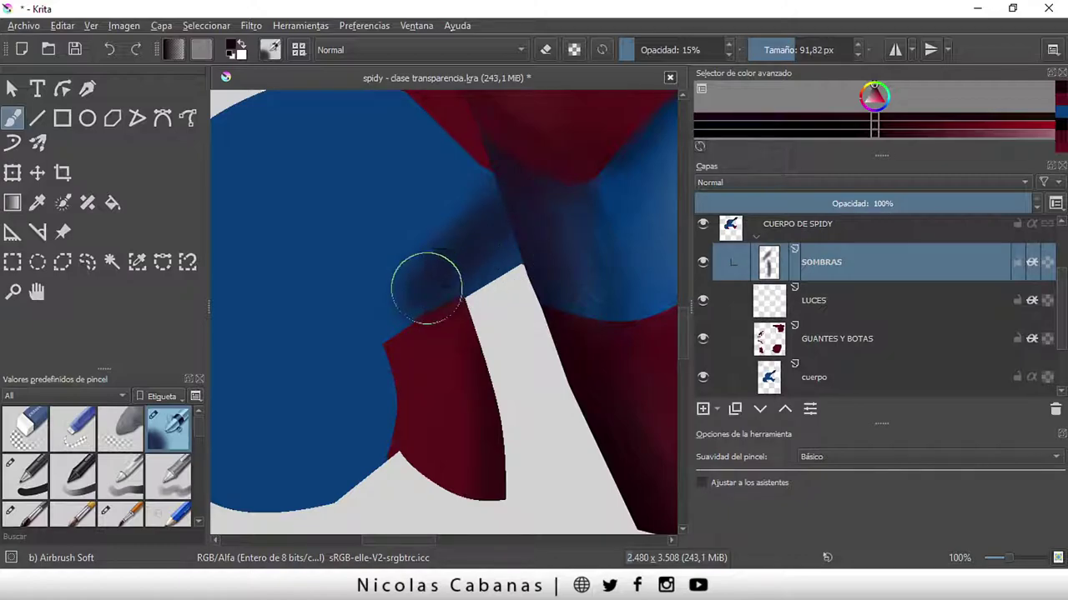
left_click_drag(424, 281, 488, 183)
left_click_drag(625, 58, 619, 58)
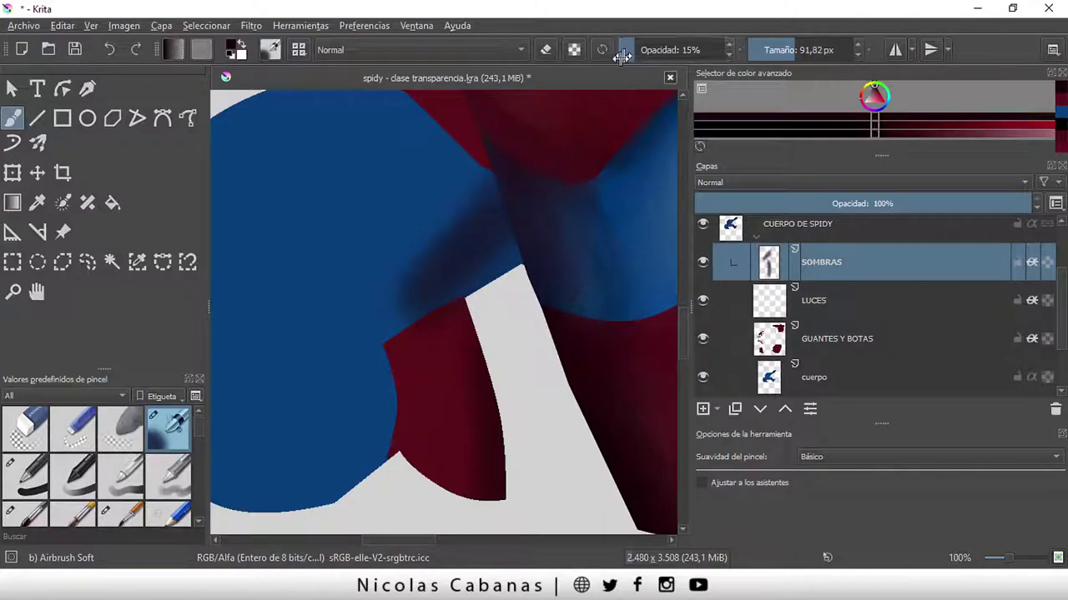
mouse_move(465, 285)
left_mouse_down()
mouse_move(515, 189)
mouse_move(250, 381)
mouse_move(546, 205)
mouse_move(397, 315)
mouse_move(534, 184)
mouse_move(567, 222)
mouse_move(555, 214)
mouse_move(541, 229)
mouse_move(563, 235)
mouse_move(472, 291)
mouse_move(514, 243)
mouse_move(357, 350)
left_mouse_up()
- Shade the red/blue edge below the mask at higher opacity, then switch to canvas-only mode
scroll(357, 349, "down", 3)
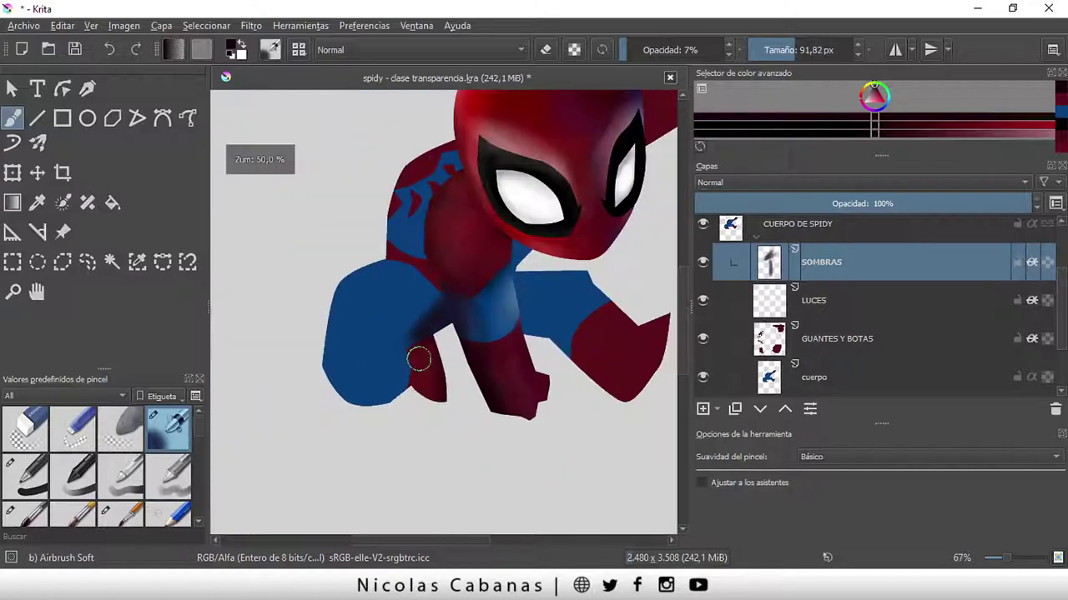
scroll(576, 250, "up", 1)
scroll(562, 260, "up", 1)
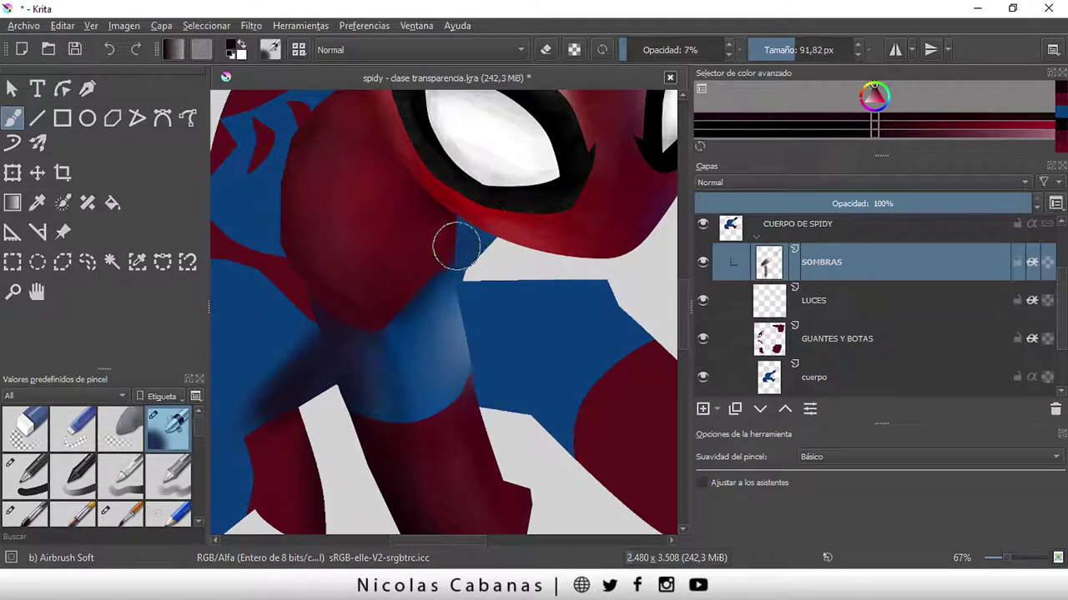
left_click(632, 50)
mouse_move(478, 227)
left_mouse_down()
mouse_move(425, 285)
mouse_move(451, 256)
mouse_move(434, 262)
mouse_move(484, 218)
left_mouse_up()
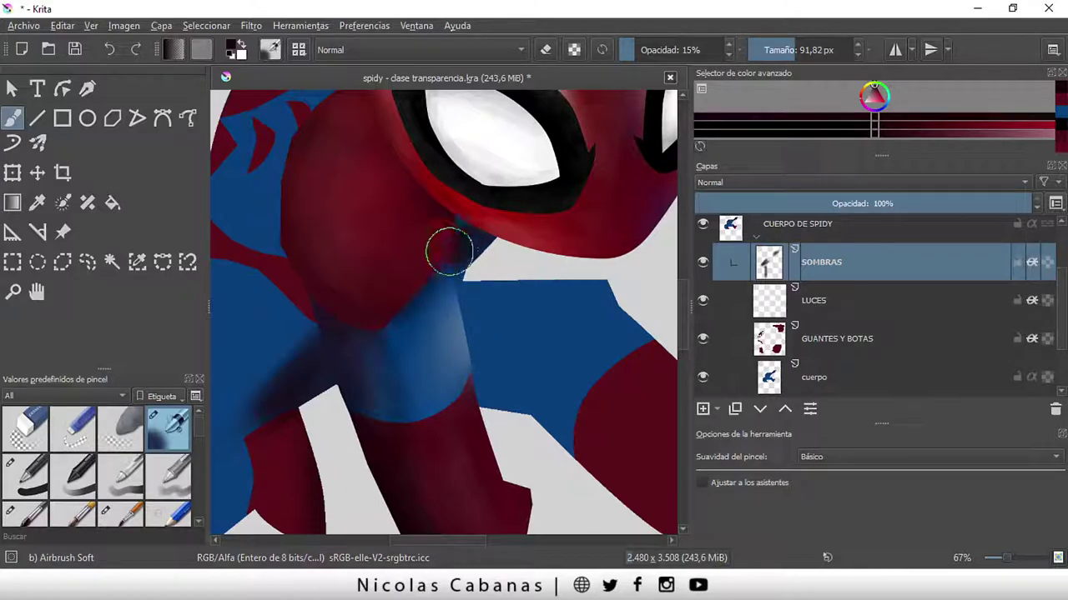
scroll(317, 374, "up", 2)
scroll(312, 407, "down", 2)
scroll(312, 407, "down", 2)
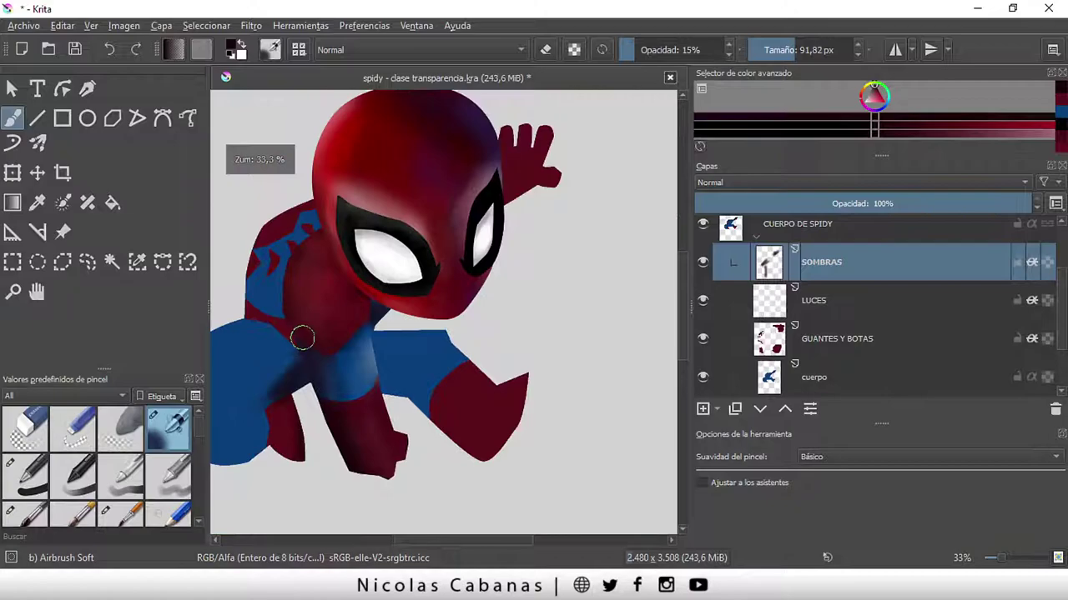
key("Tab")
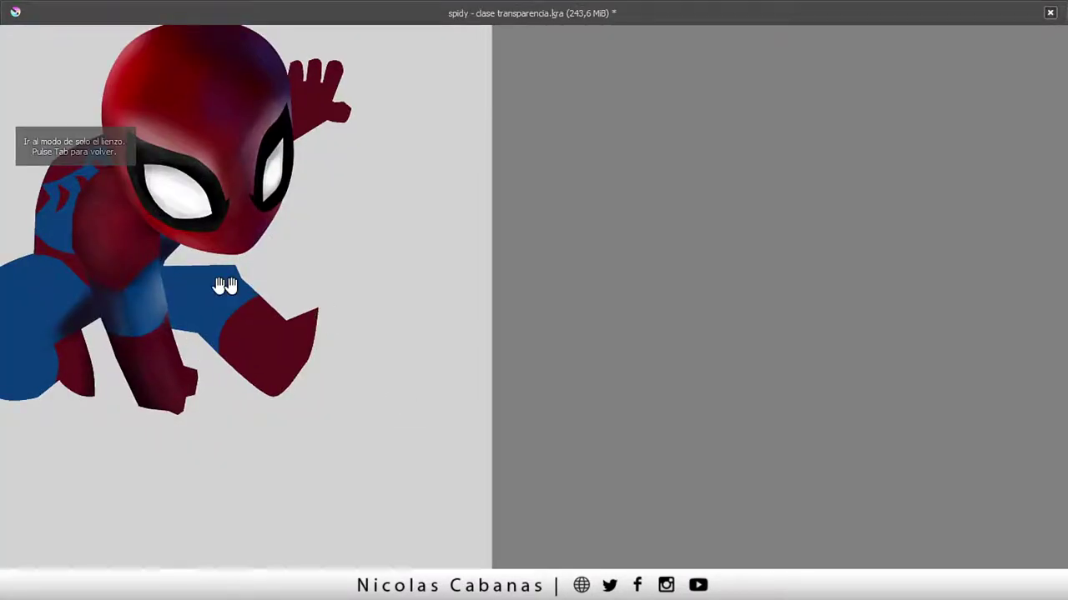
- Paint red over more of the blue shoulder pattern
scroll(375, 314, "up", 3)
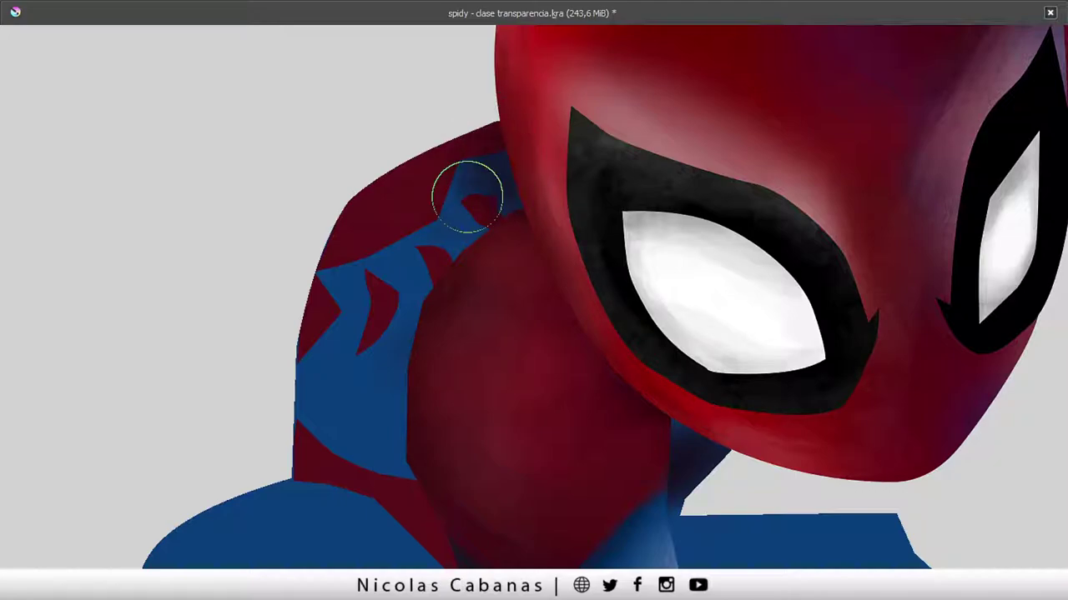
left_click_drag(467, 196, 625, 225)
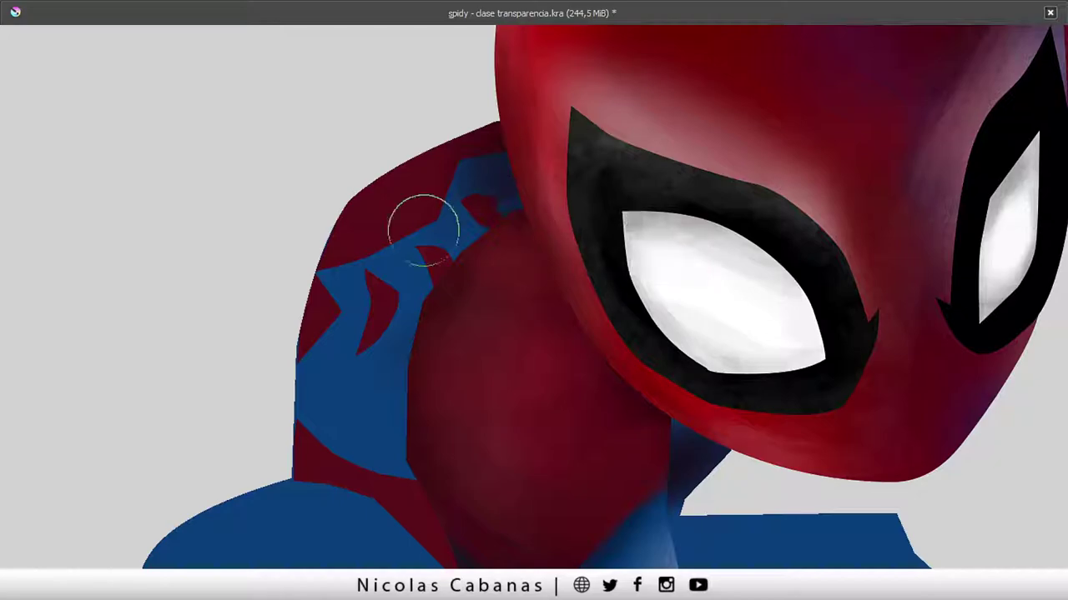
left_click_drag(493, 213, 593, 211)
mouse_move(455, 214)
left_mouse_down()
mouse_move(483, 191)
mouse_move(472, 250)
left_mouse_up()
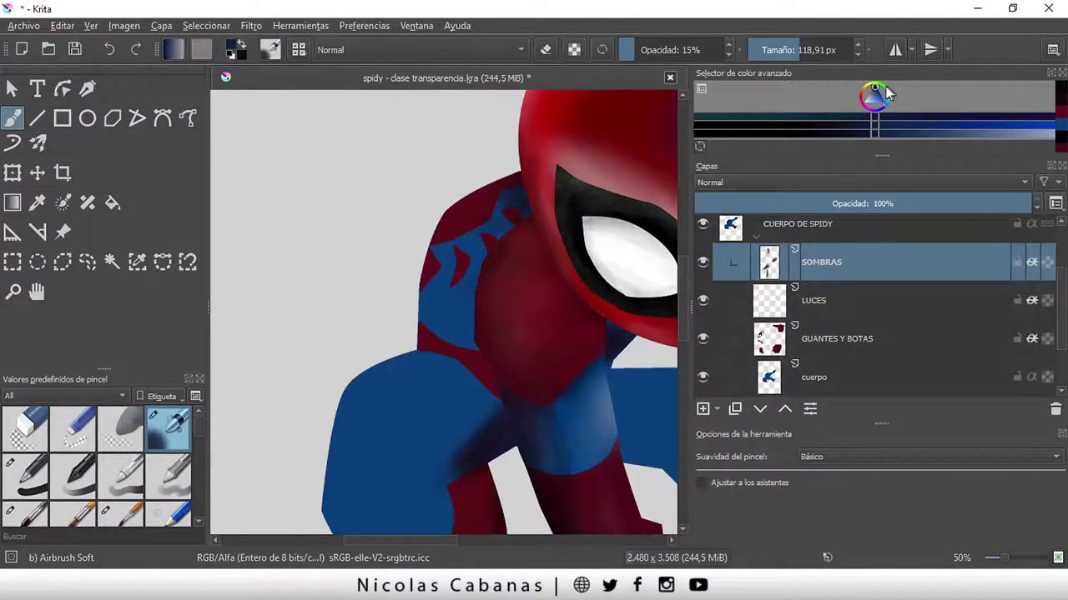
- Enlarge the Advanced Colour Selector, pick a darker colour, and return to canvas-only view
left_click_drag(883, 156, 882, 194)
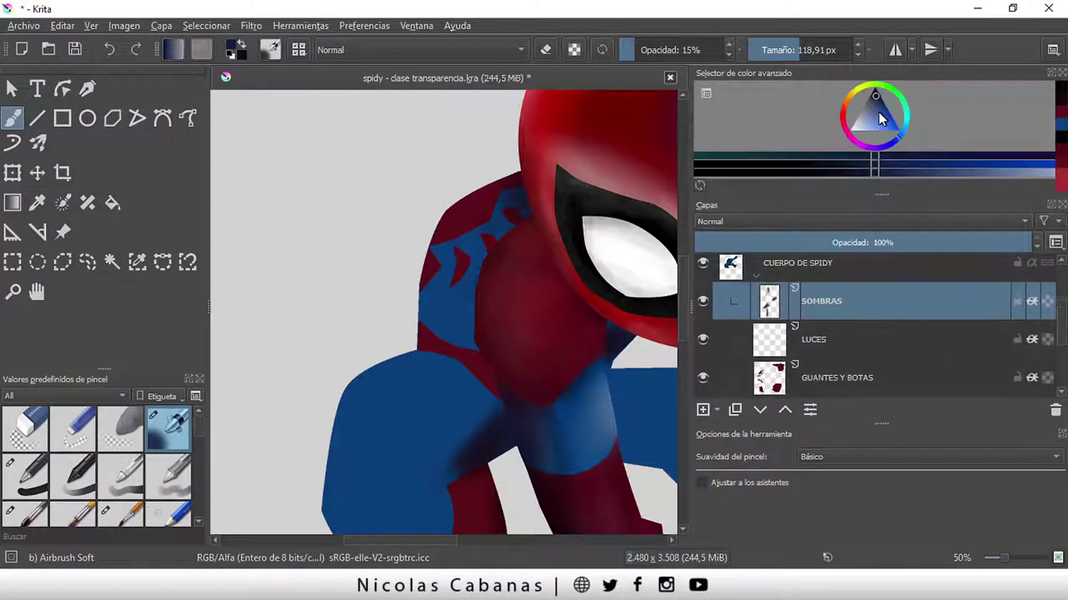
left_click(879, 112)
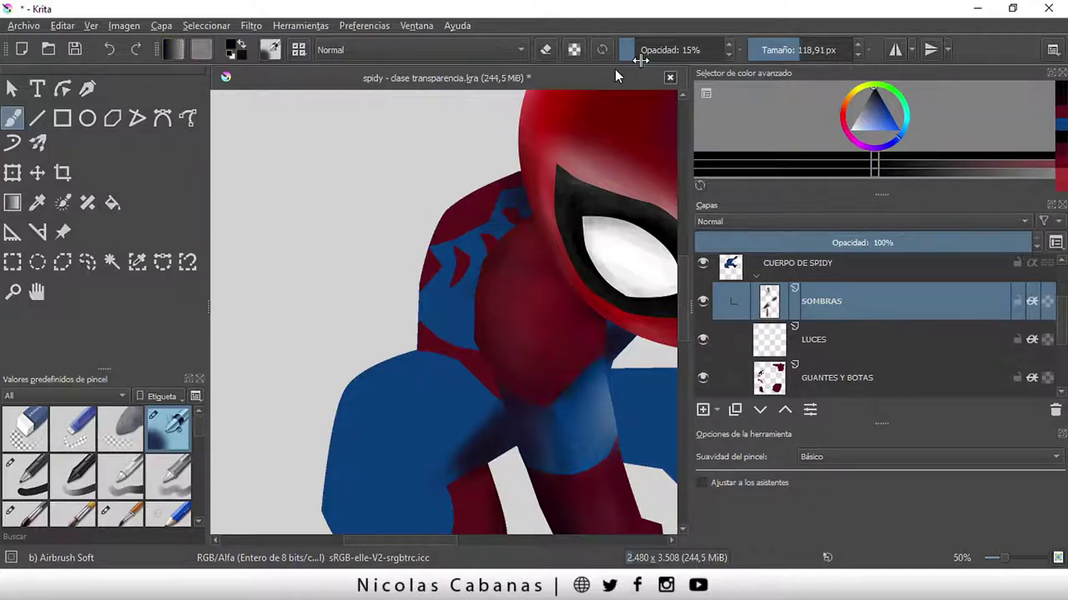
key("Tab")
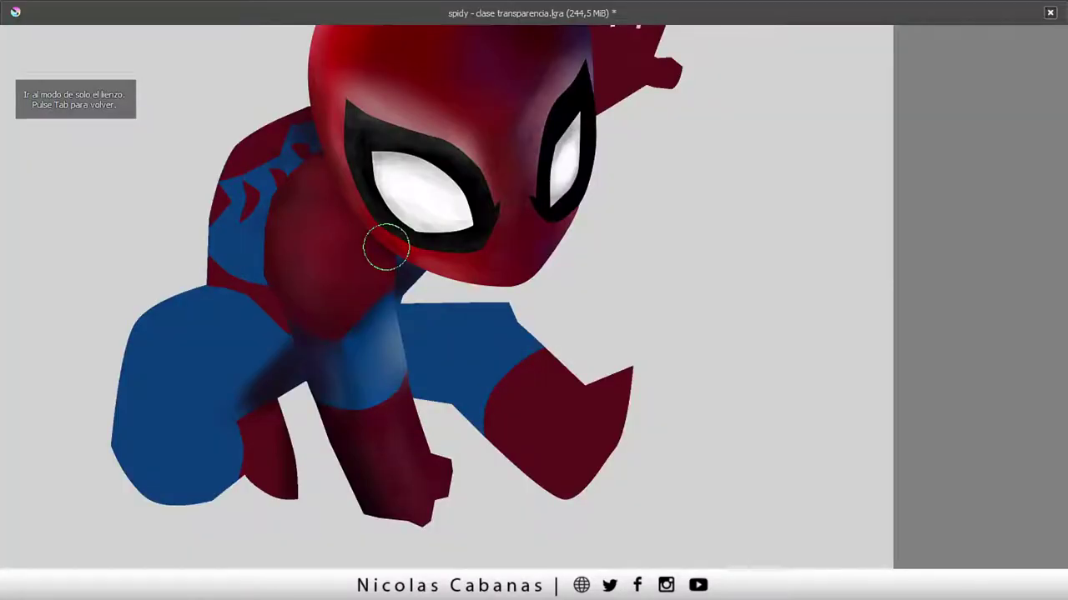
- Add soft dark shading over the blue shoulder and shrink the airbrush to about 56 px
scroll(386, 247, "up", 3, "ctrl")
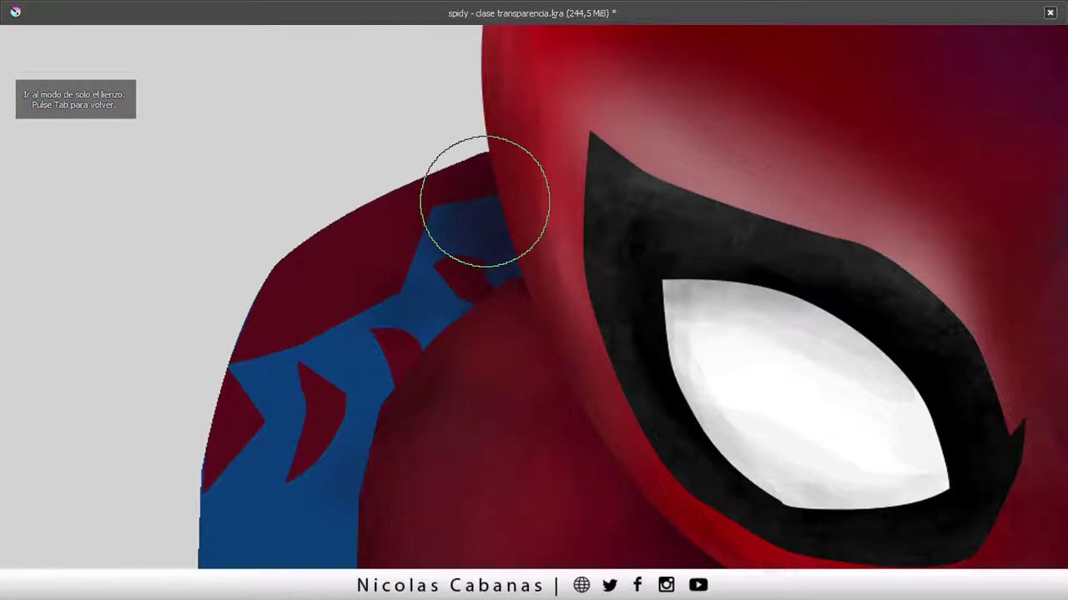
scroll(484, 201, "down", 3, "ctrl")
scroll(488, 303, "up", 3, "ctrl")
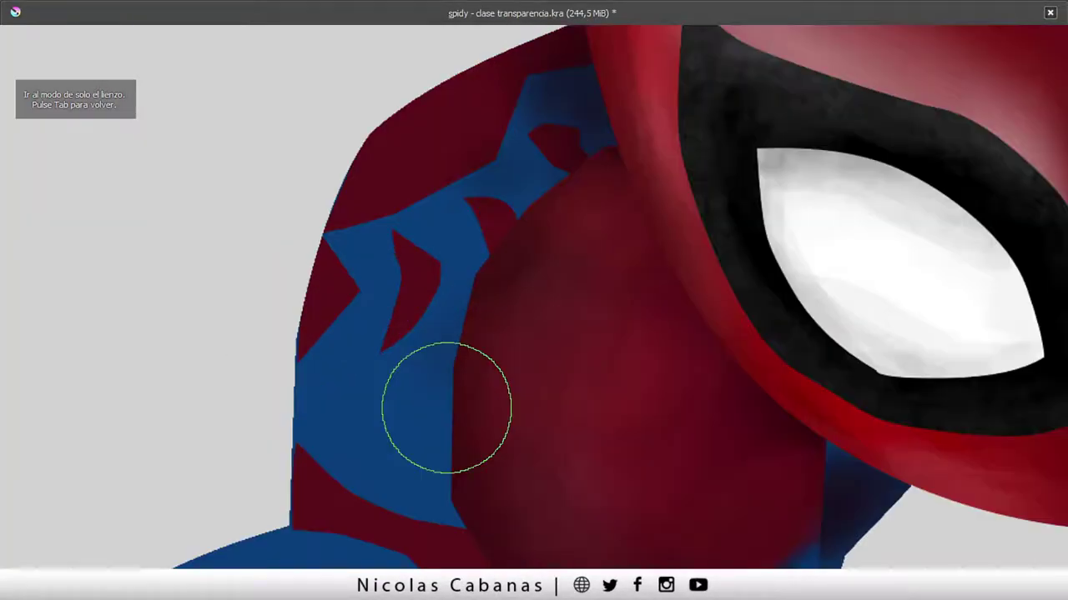
left_click_drag(446, 408, 448, 392)
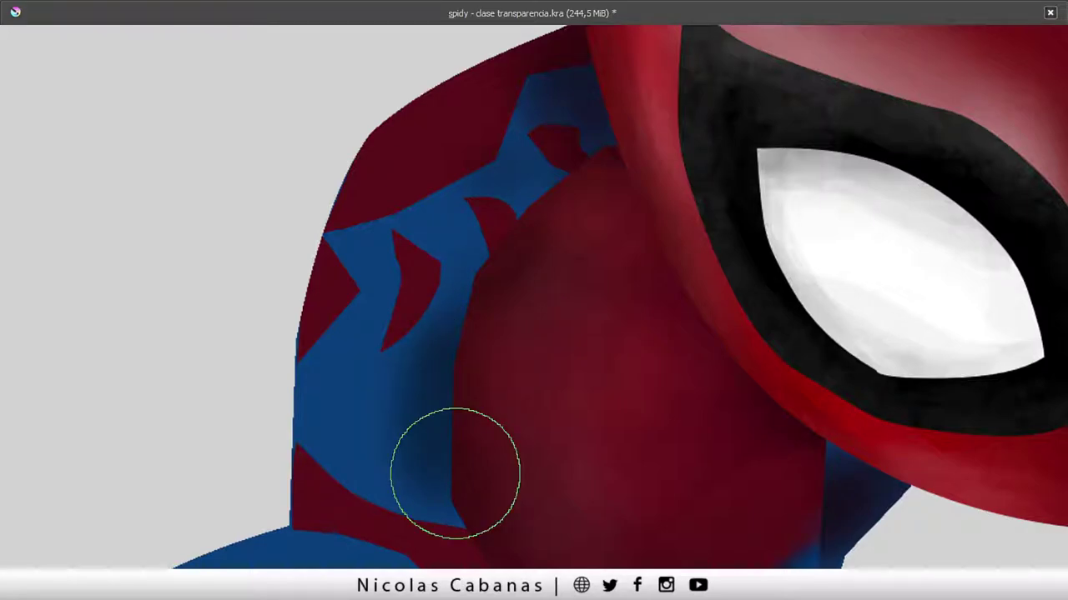
key("Tab")
left_click(799, 49)
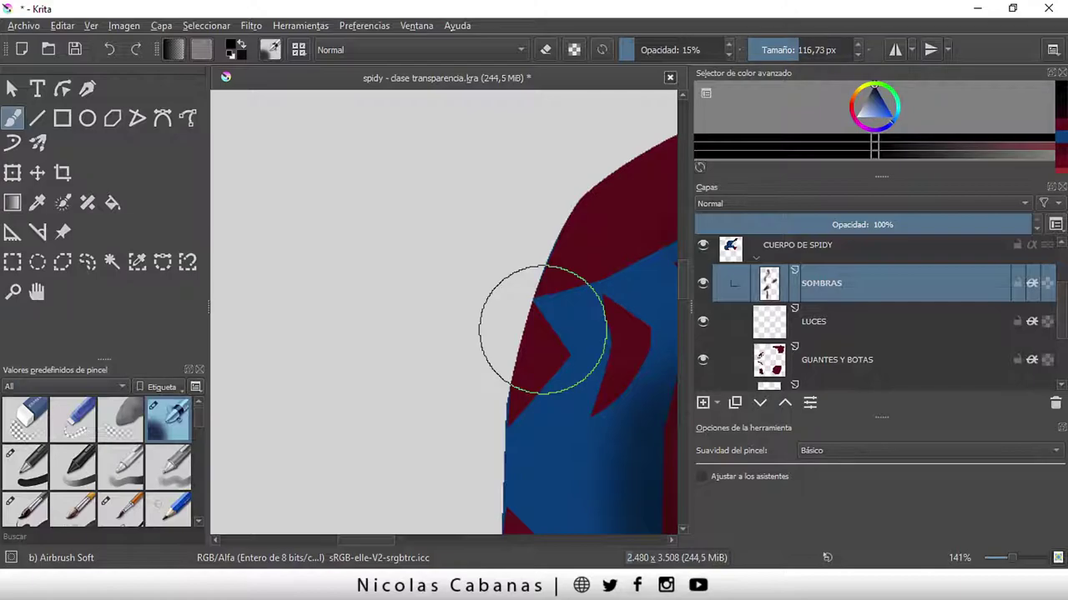
key("Tab")
left_click_drag(465, 375, 475, 280)
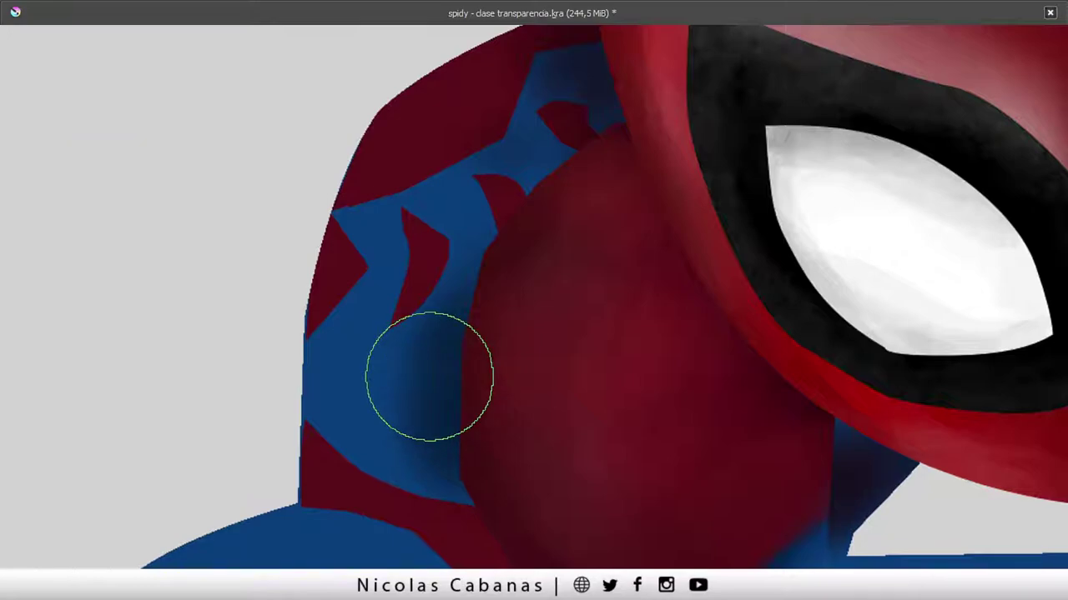
- Resize the airbrush and darken the shadow along the chest's blue/red boundary
key("bracketleft")
key("bracketright")
key("bracketright")
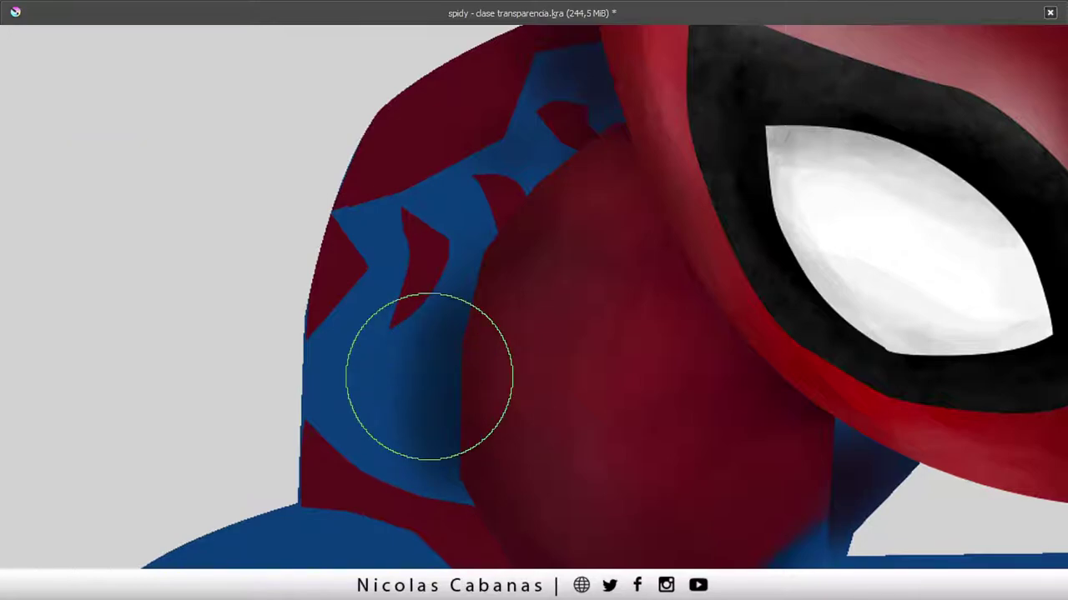
key("bracketleft")
key("bracketleft")
key("bracketleft")
key("bracketright")
mouse_move(428, 376)
left_mouse_down()
mouse_move(457, 487)
mouse_move(388, 290)
mouse_move(398, 357)
left_mouse_up()
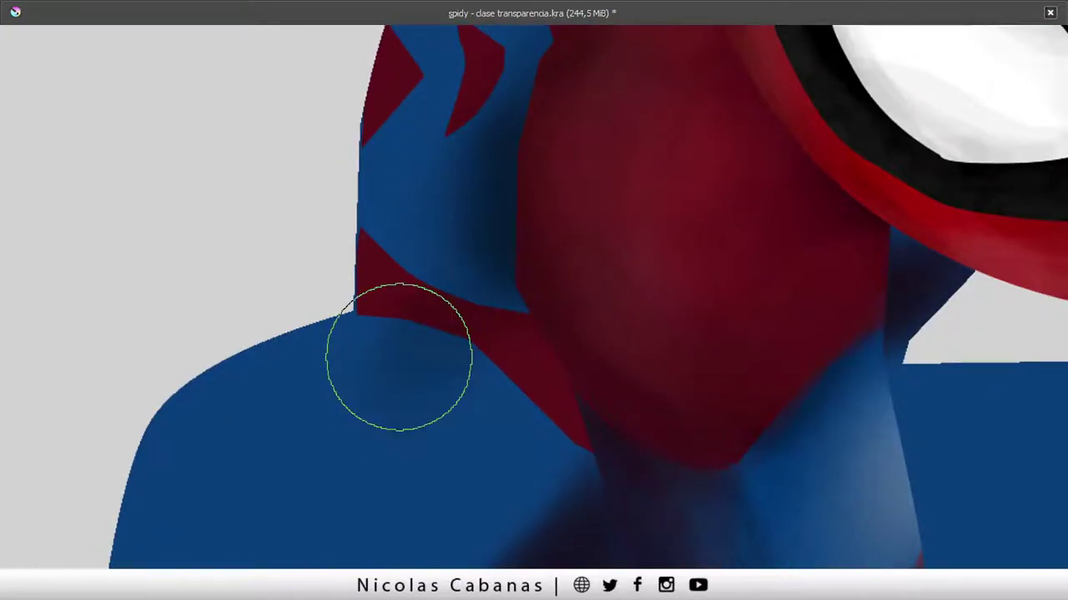
- Darken the soft shading along the red boot's bottom curve
scroll(548, 300, "down", 3)
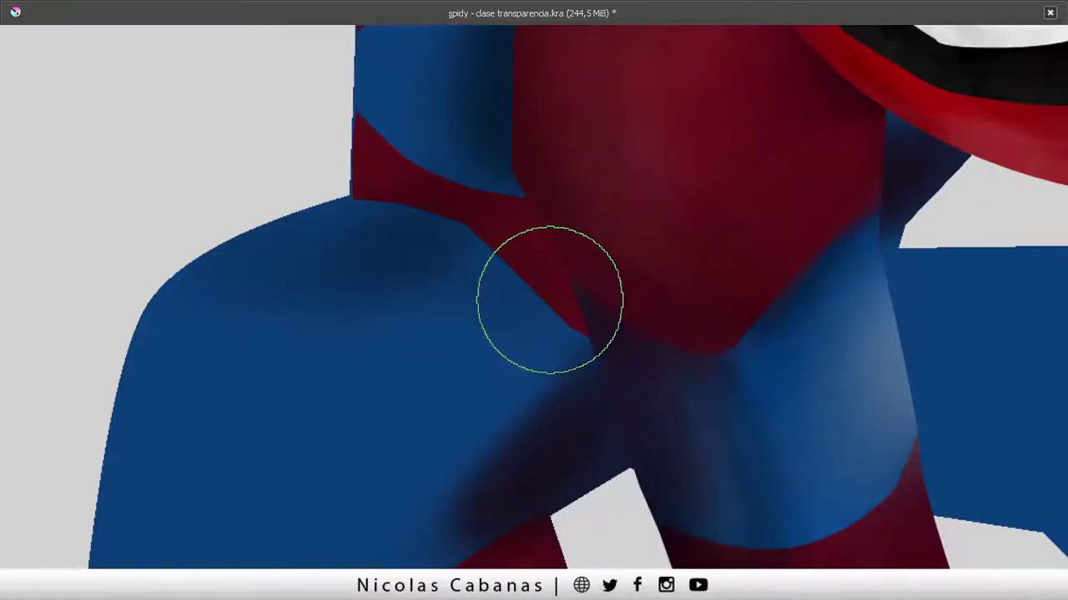
scroll(548, 300, "right", 10)
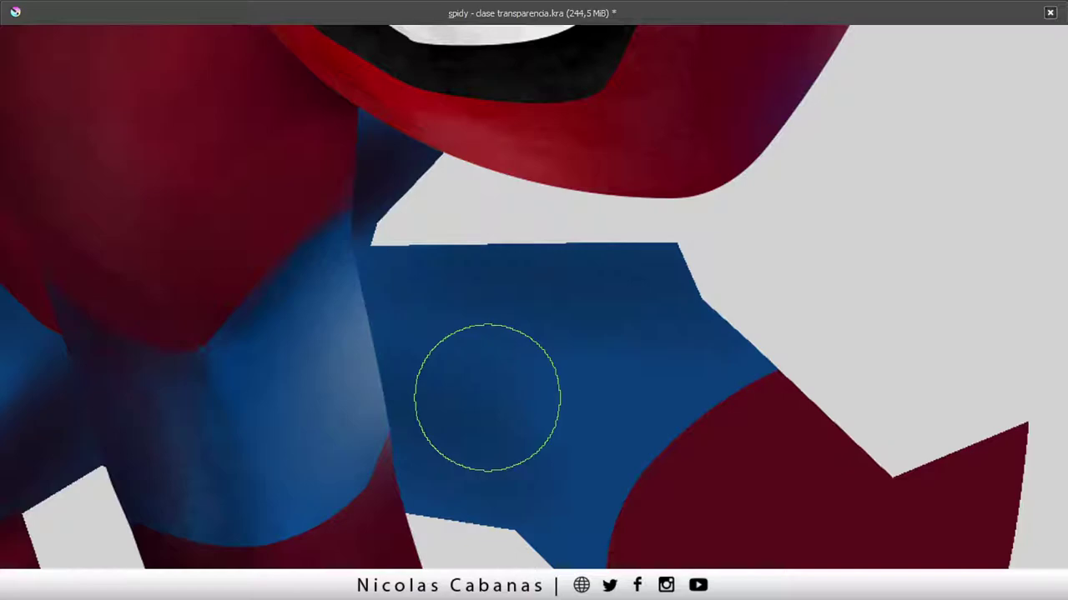
scroll(487, 398, "down", 3)
scroll(487, 397, "right", 3)
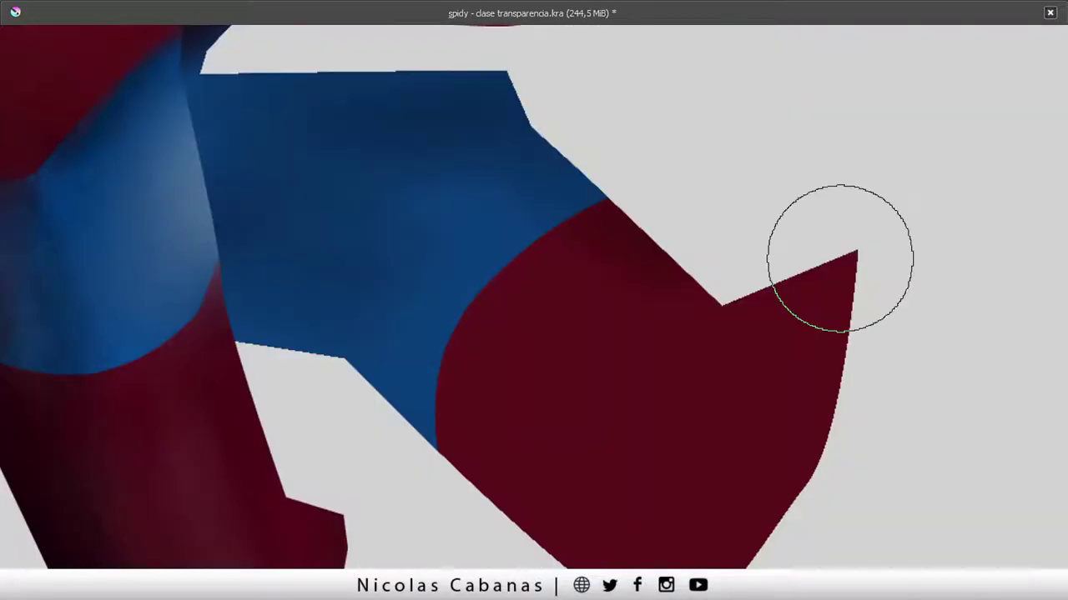
scroll(840, 258, "down", 3)
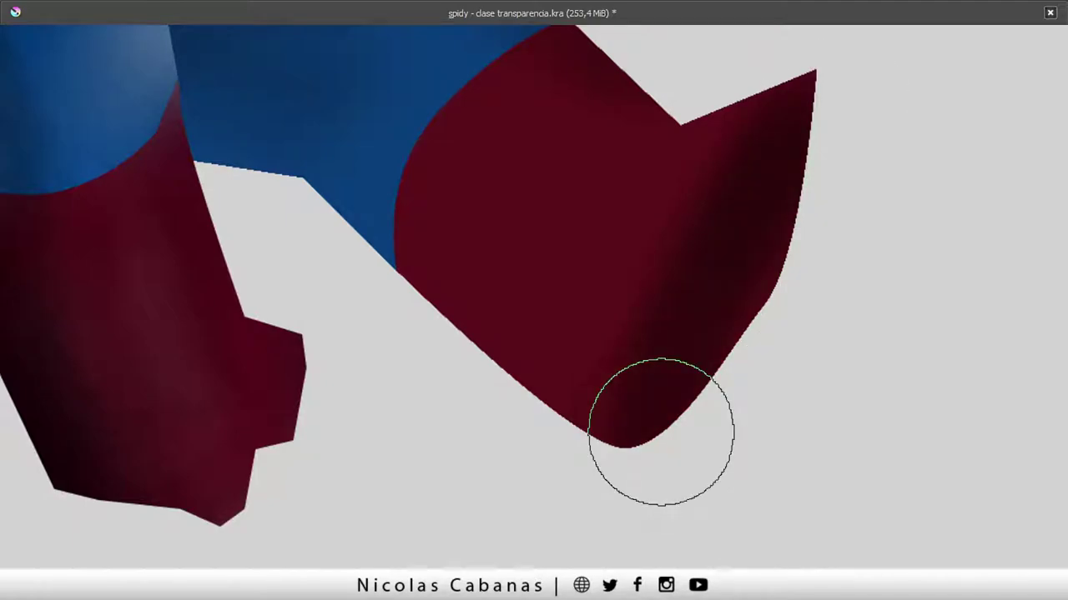
mouse_move(661, 432)
left_mouse_down()
mouse_move(616, 533)
mouse_move(582, 553)
left_mouse_up()
left_click_drag(600, 492, 574, 518)
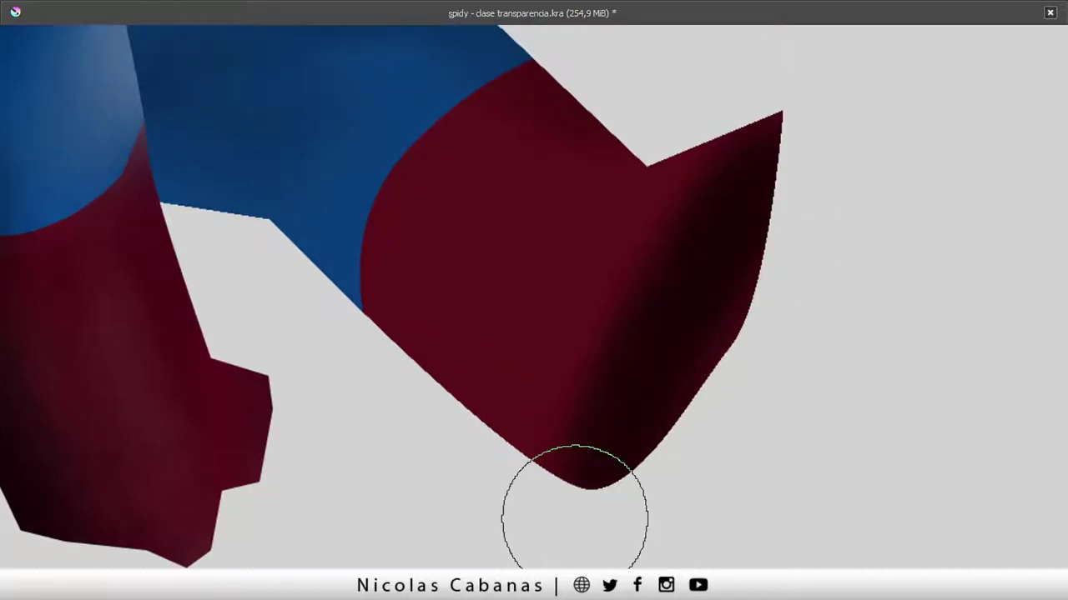
- Paint a dark soft shadow along the blue leg's lower edge
left_click_drag(327, 365, 381, 386)
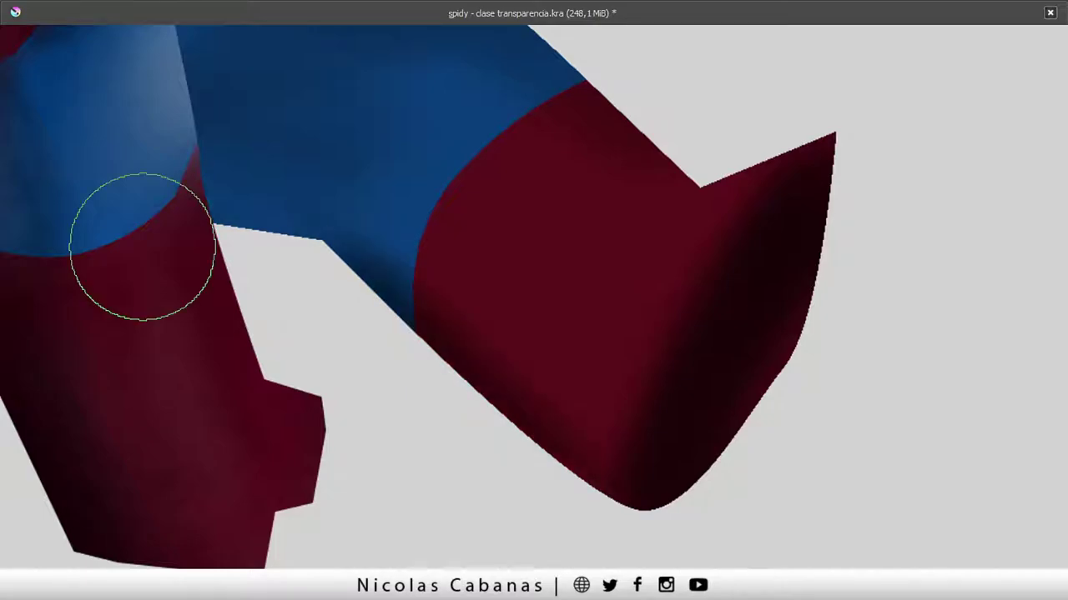
left_click_drag(465, 319, 624, 322)
scroll(624, 322, "down", 5)
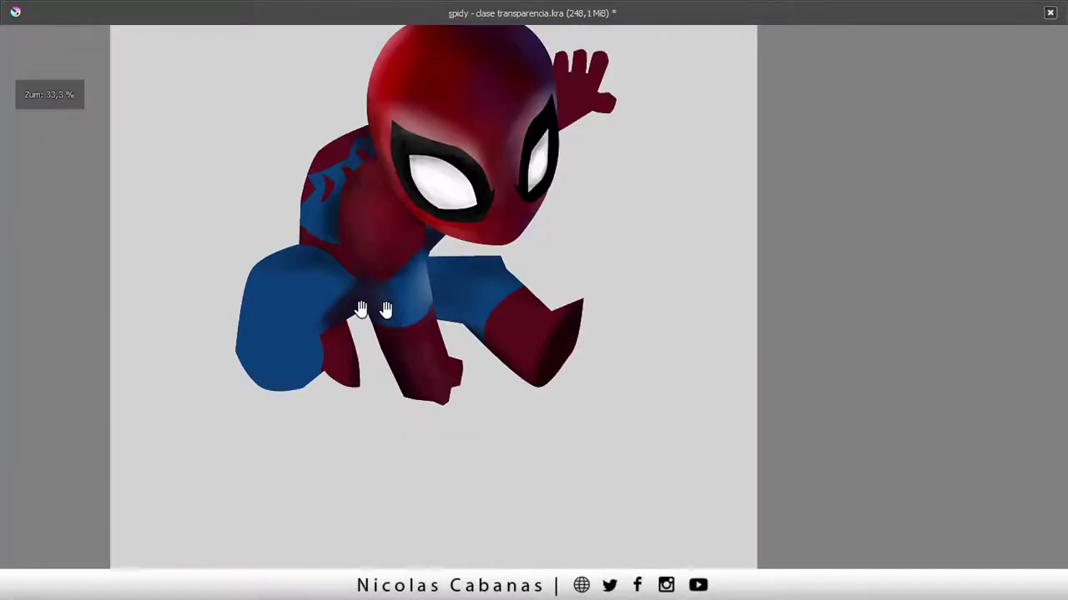
scroll(360, 310, "up", 2)
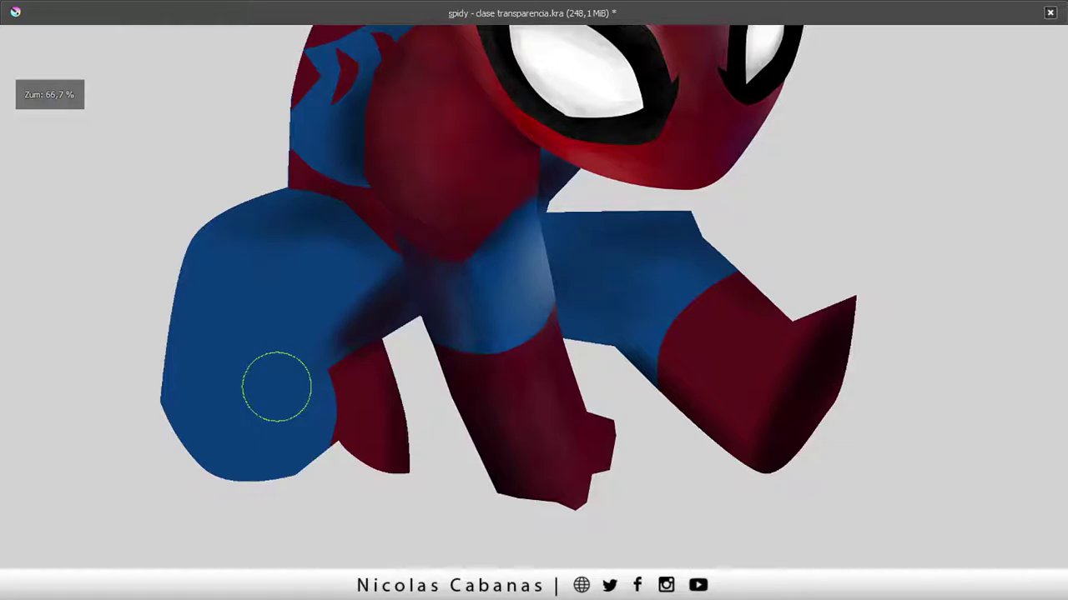
scroll(277, 387, "up", 1)
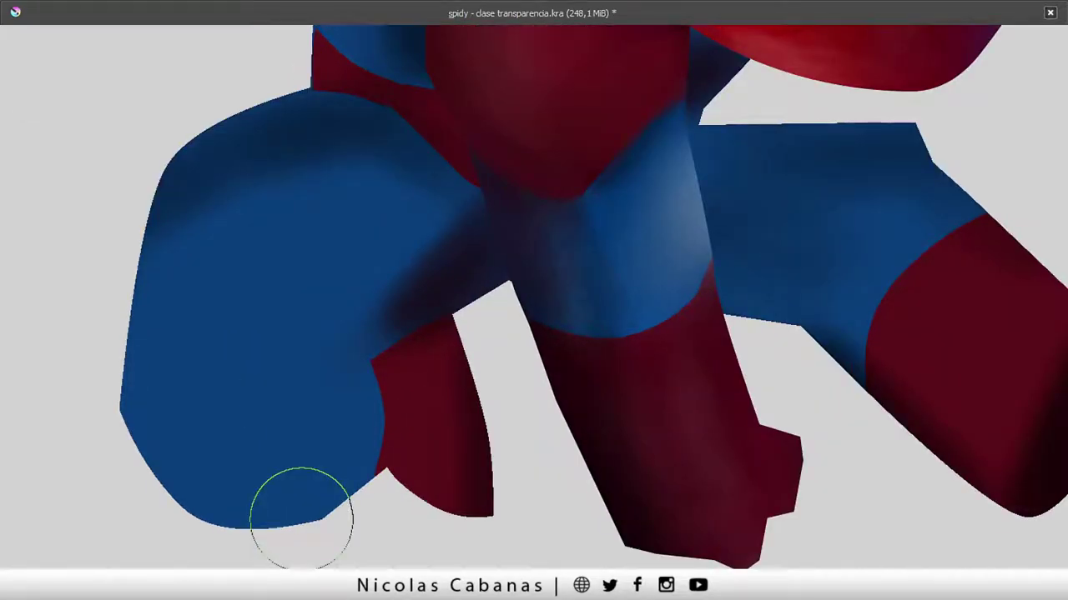
left_click_drag(298, 519, 166, 543)
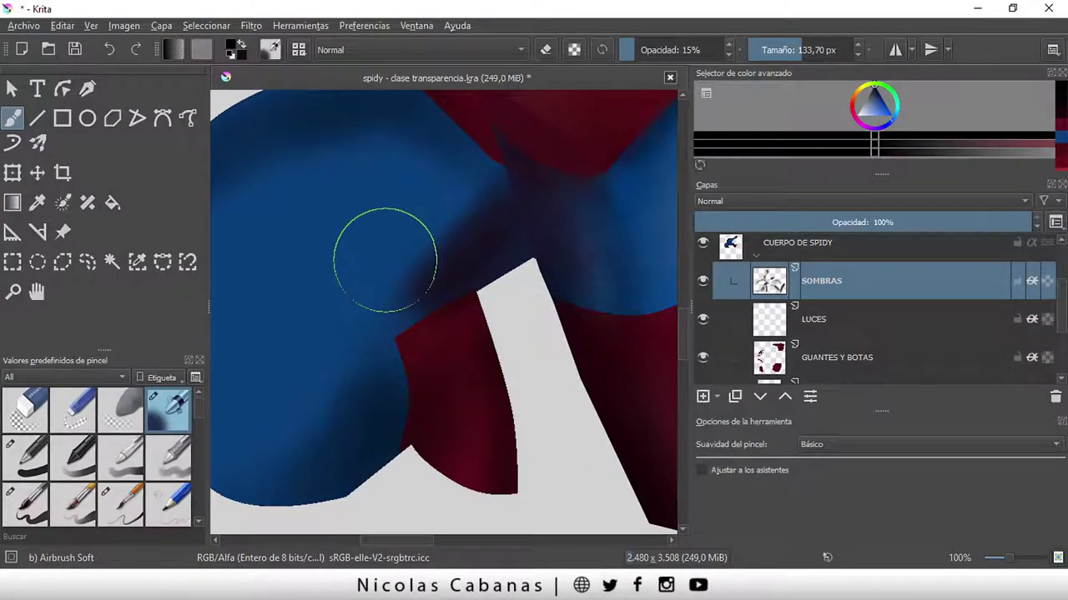
- Erase part of the dark leg shadow lighter, then set the paint colour to white
key("e")
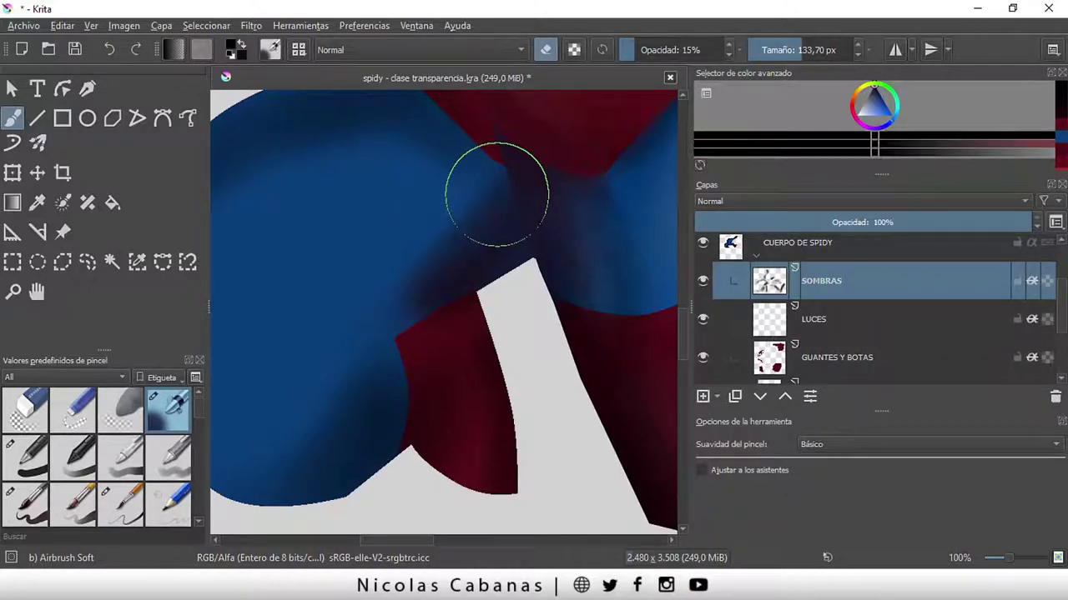
left_click_drag(497, 194, 332, 287)
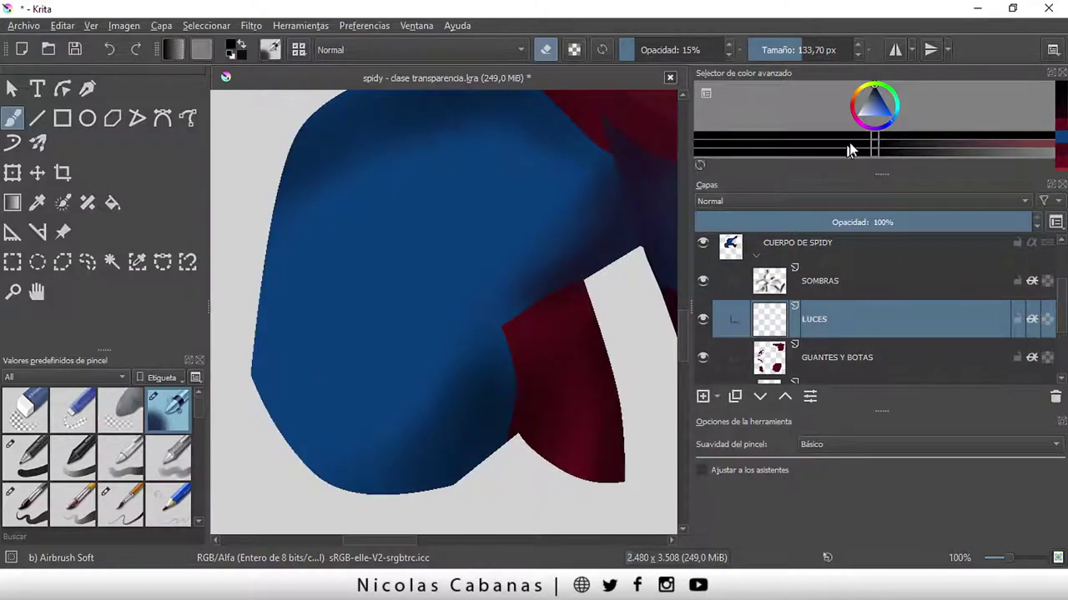
left_click(878, 105)
left_click(871, 105)
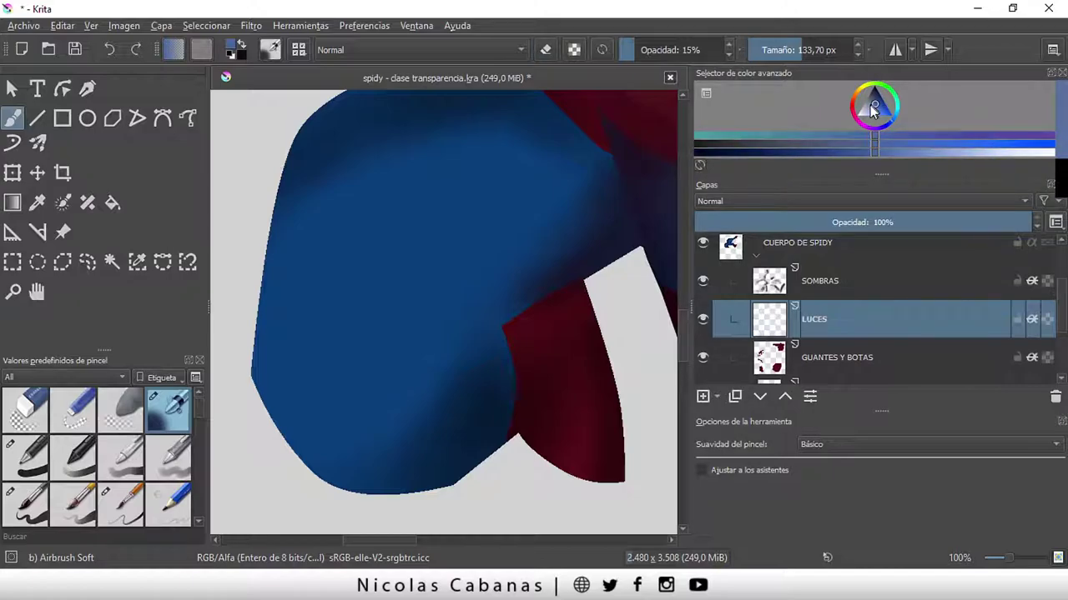
left_click_drag(870, 105, 874, 91)
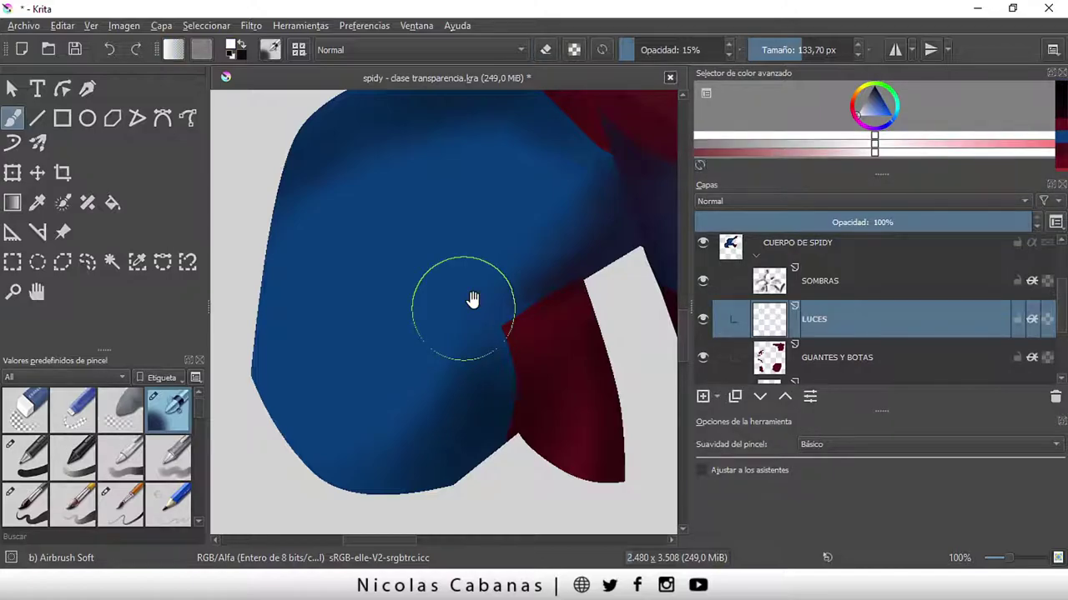
- Lower brush opacity to 1%, zoom out to 67% and show only the canvas
left_click_drag(472, 299, 439, 346)
left_click(624, 50)
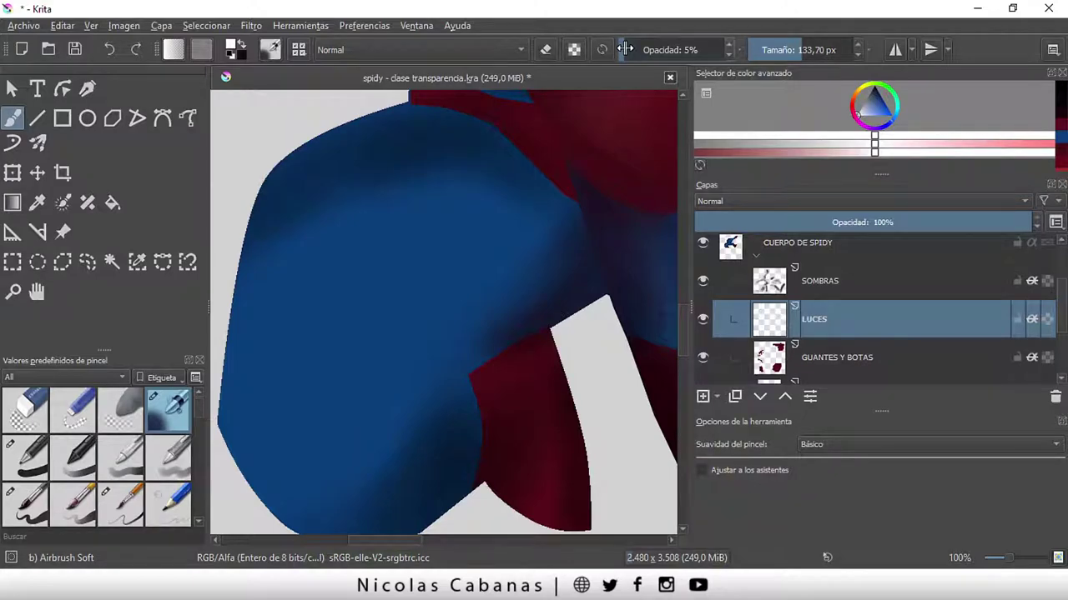
left_click_drag(624, 49, 619, 50)
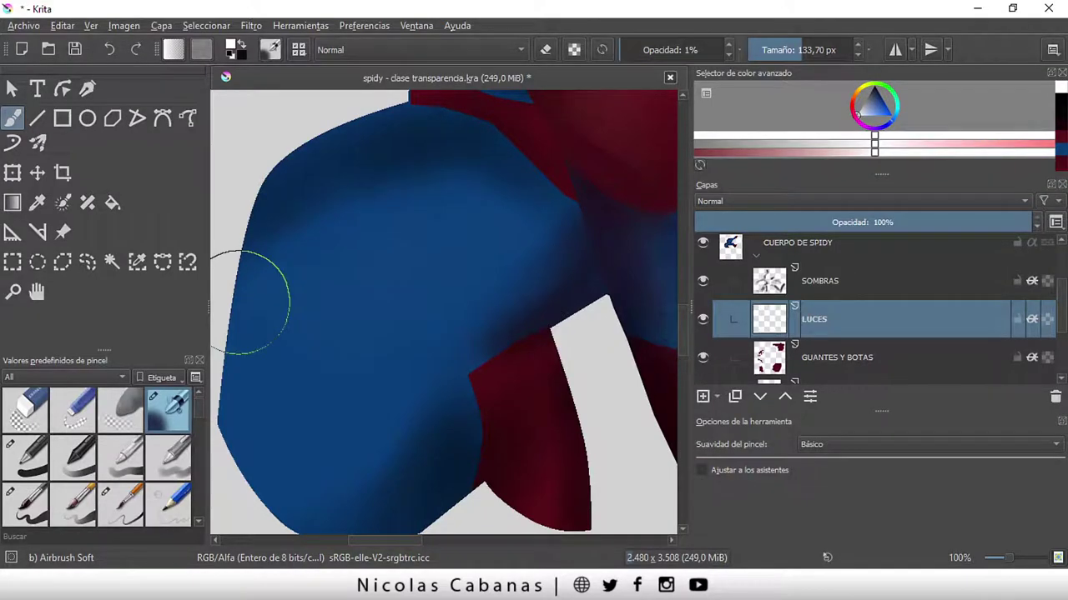
key("minus")
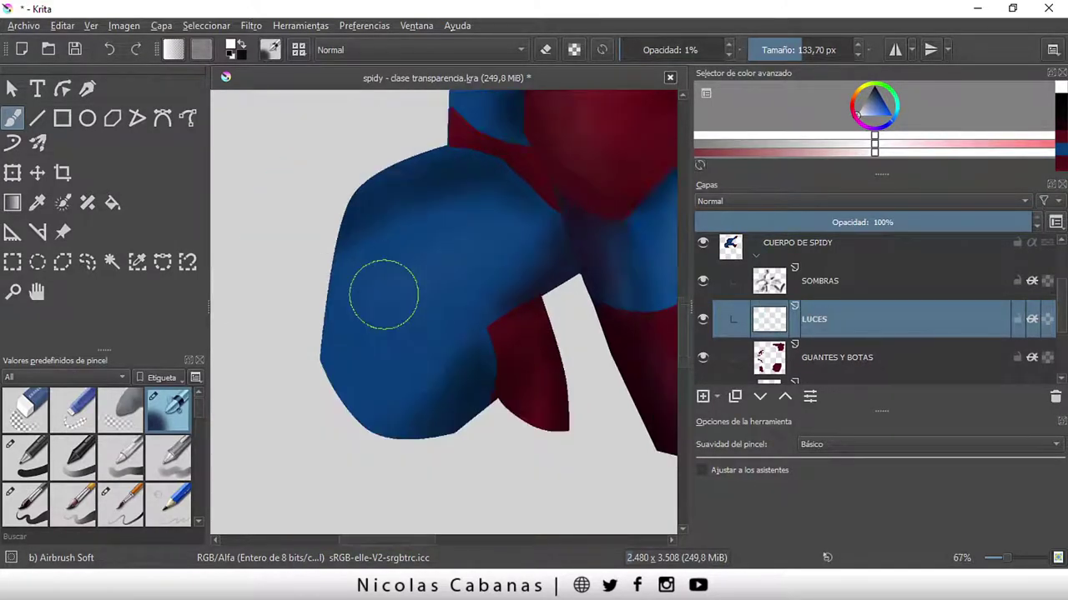
key("Tab")
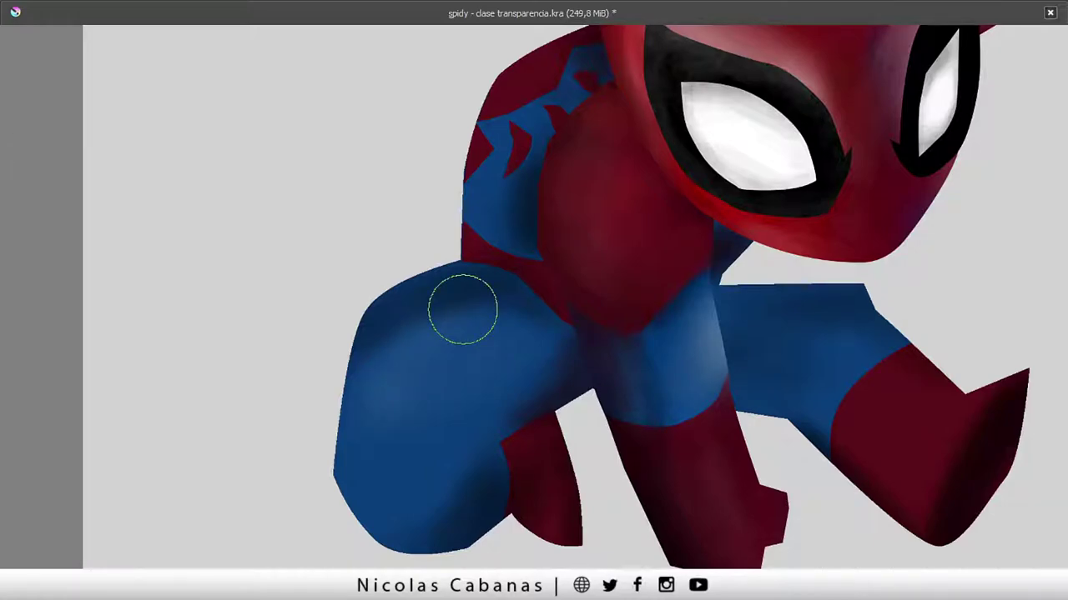
- Paint soft light-blue highlights over the lower thigh, front leg and upper arm
left_click_drag(463, 308, 384, 258)
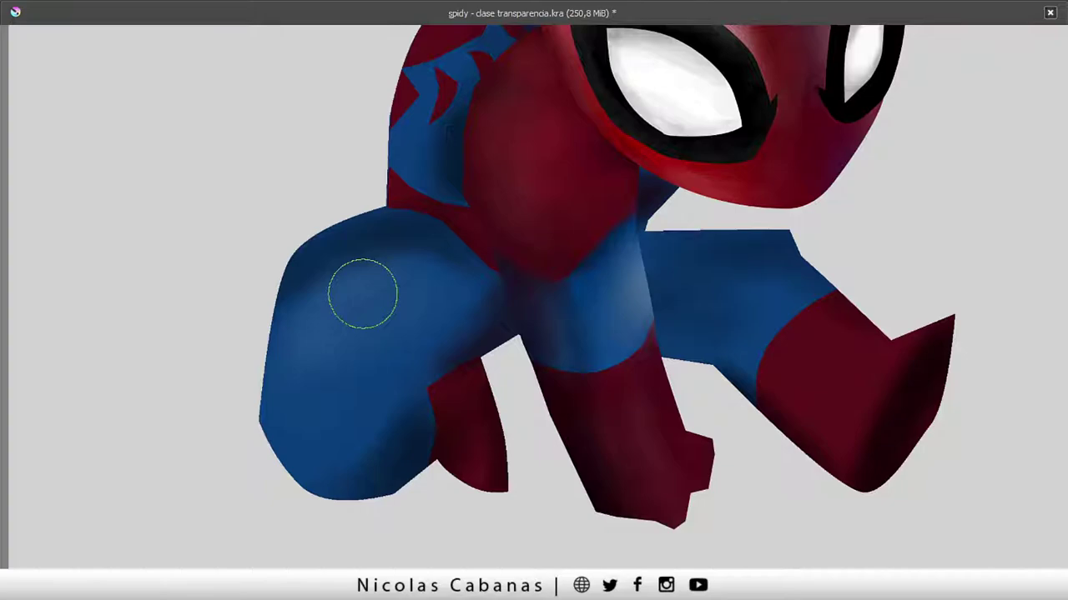
key("[")
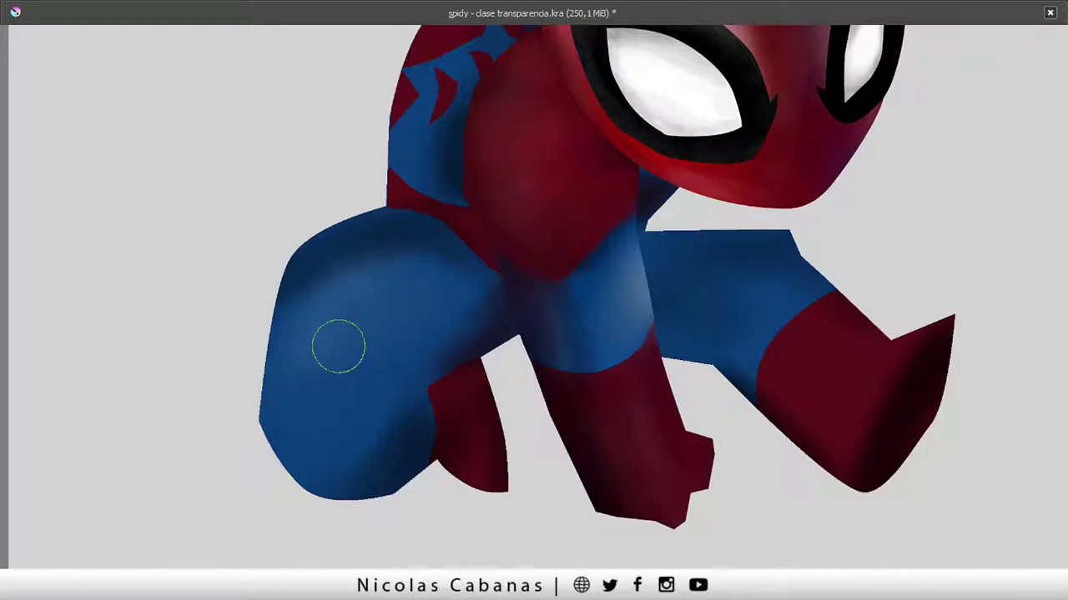
key("]")
key("]")
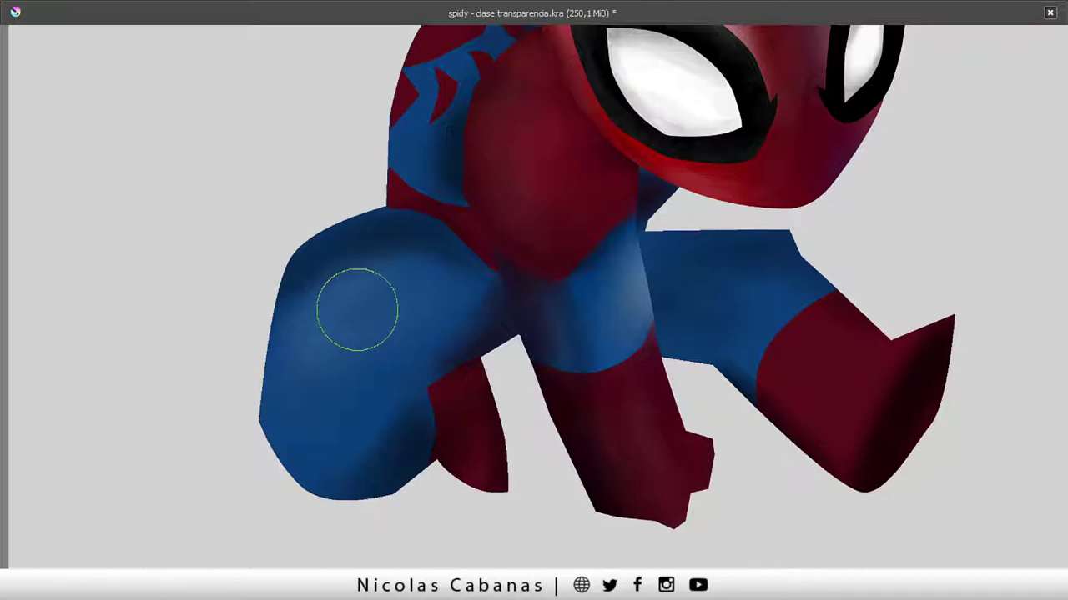
left_click_drag(287, 397, 367, 450)
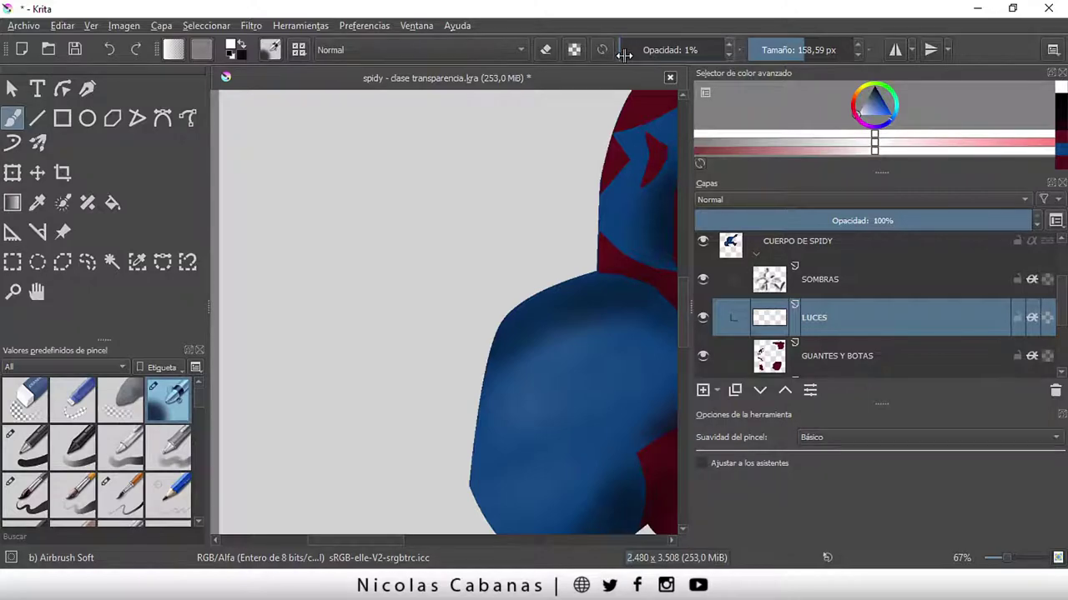
key("Tab")
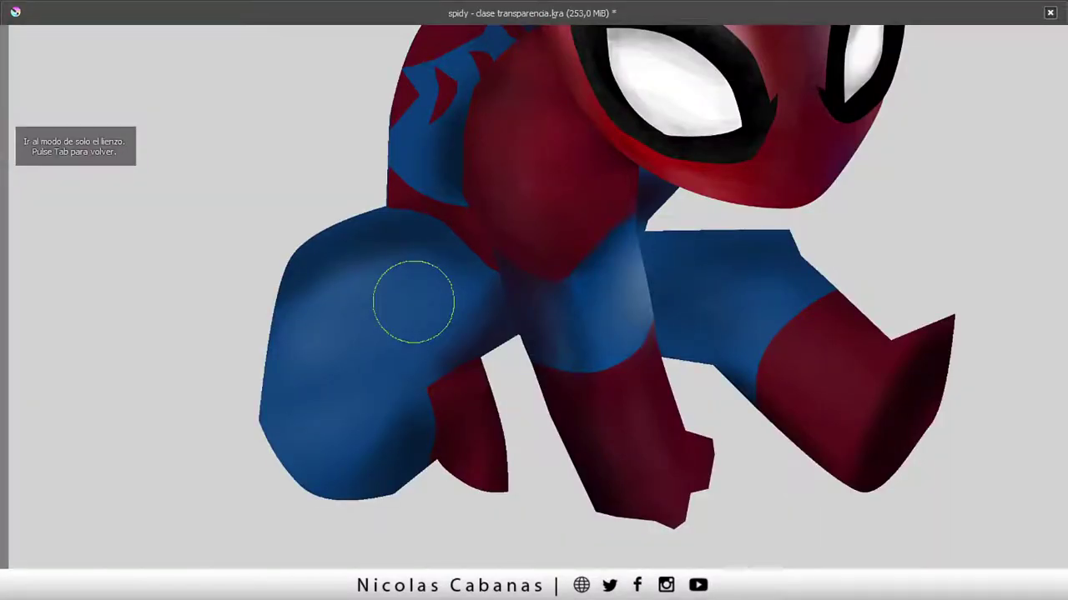
left_click_drag(413, 302, 843, 369)
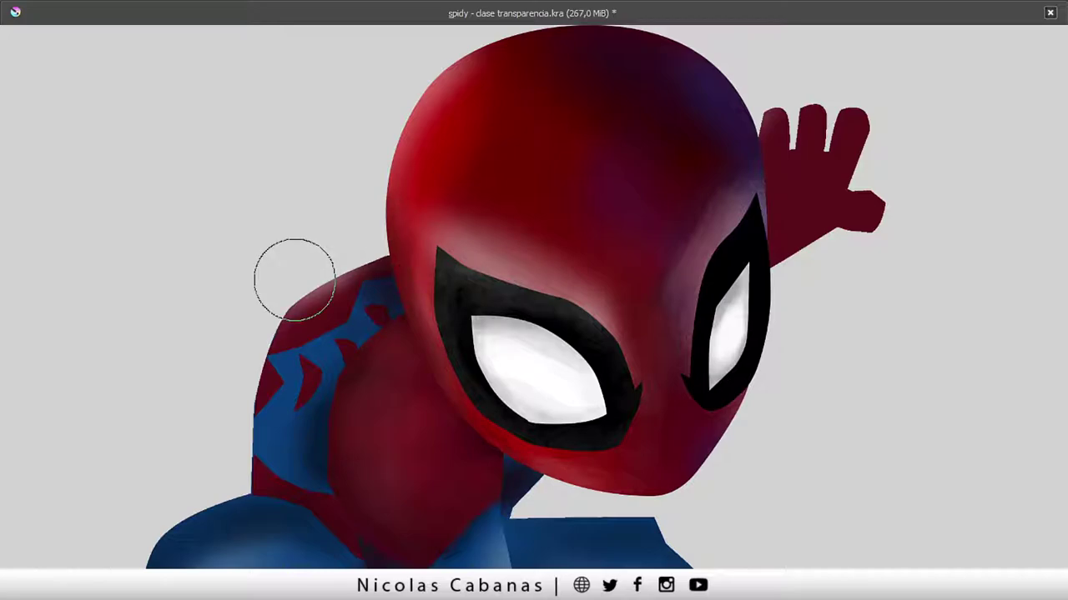
- Paint a lighter blue airbrush highlight across the thigh
left_click_drag(383, 203, 416, 152)
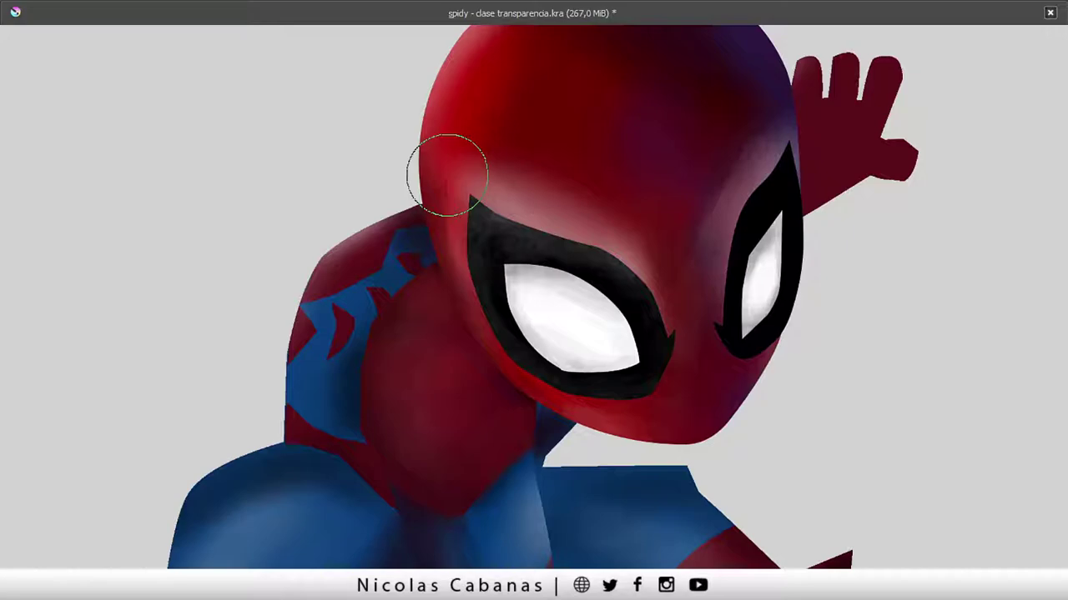
left_click_drag(286, 268, 332, 235)
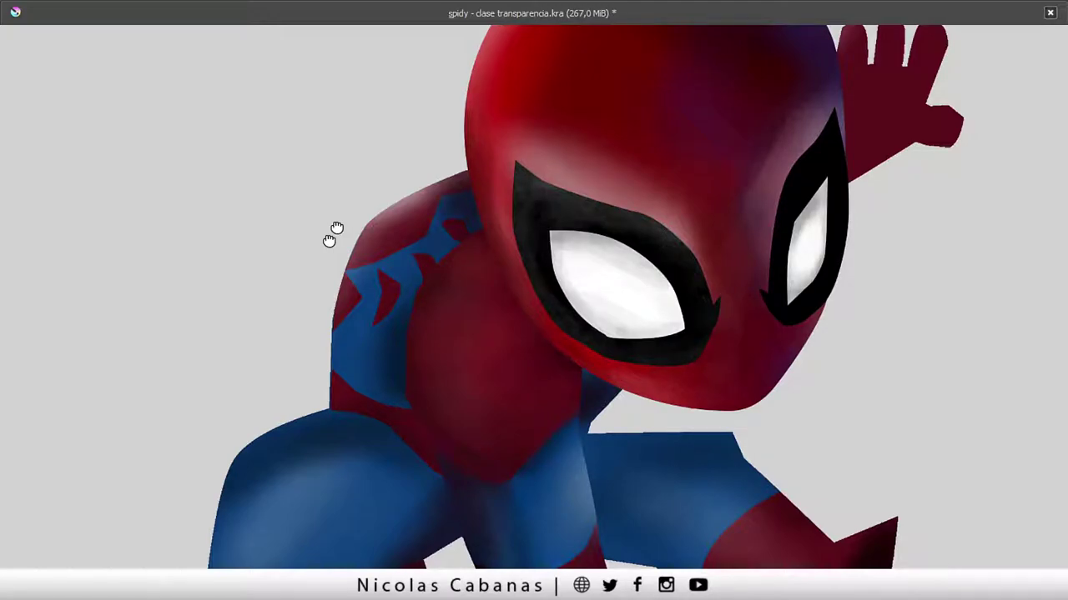
left_click_drag(330, 239, 360, 190)
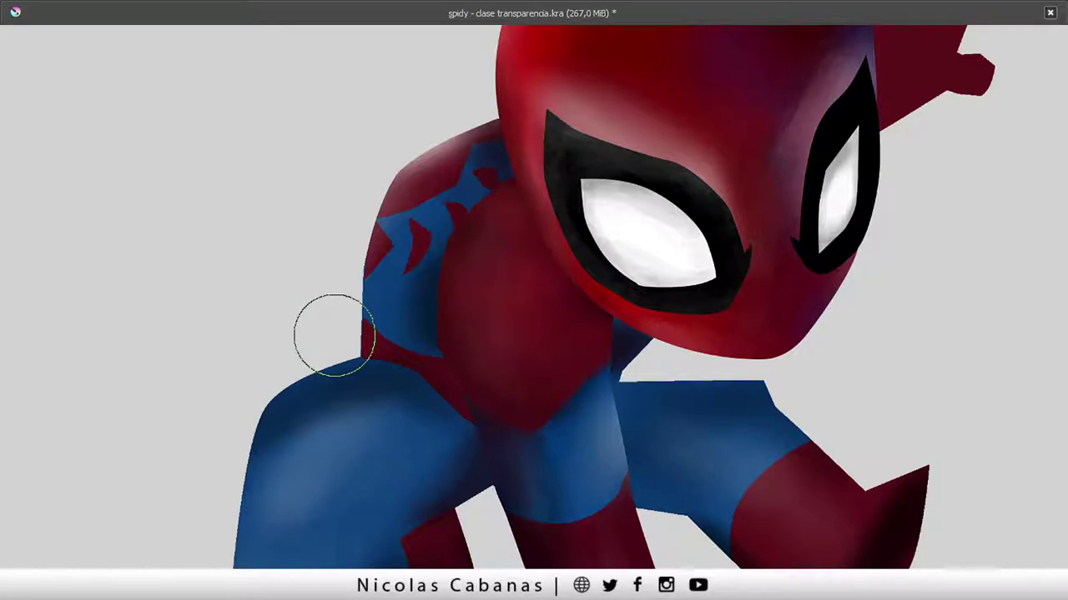
left_click_drag(442, 162, 575, 98)
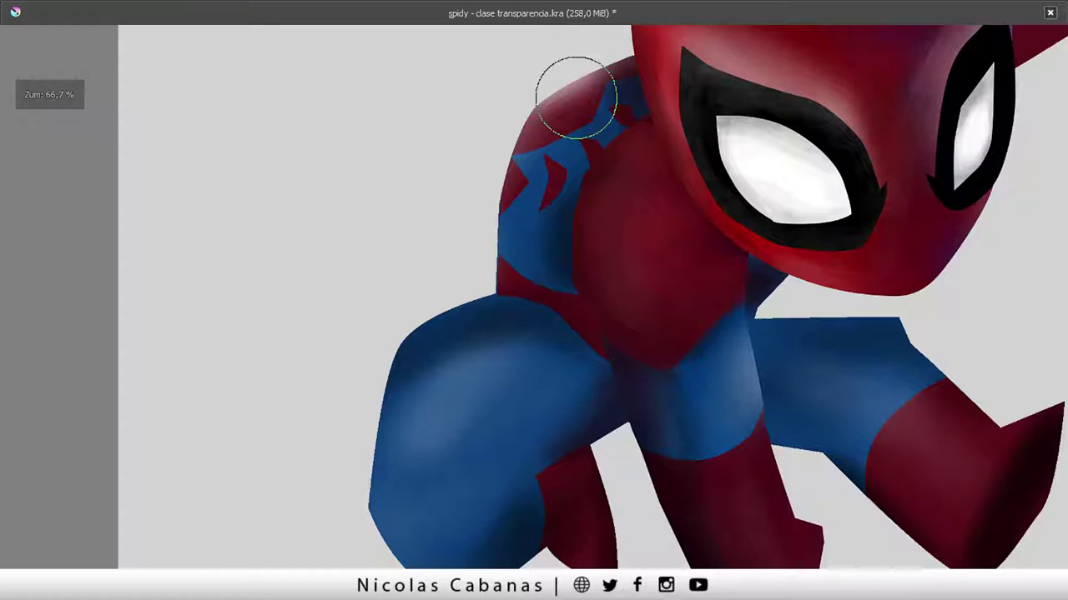
mouse_move(465, 361)
left_mouse_down()
mouse_move(328, 243)
mouse_move(237, 429)
left_mouse_up()
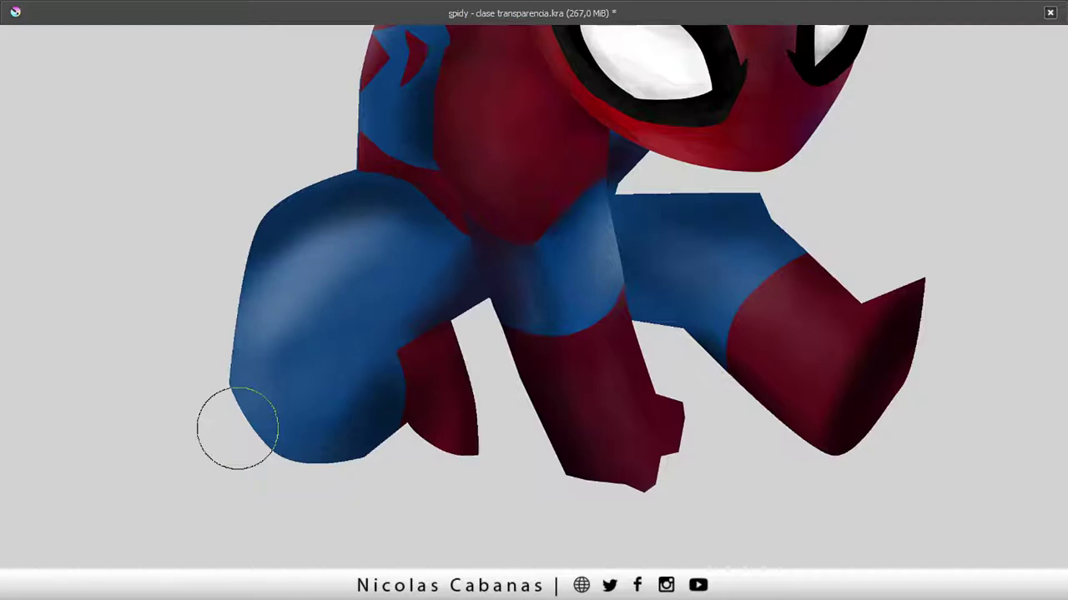
left_click_drag(237, 429, 386, 277)
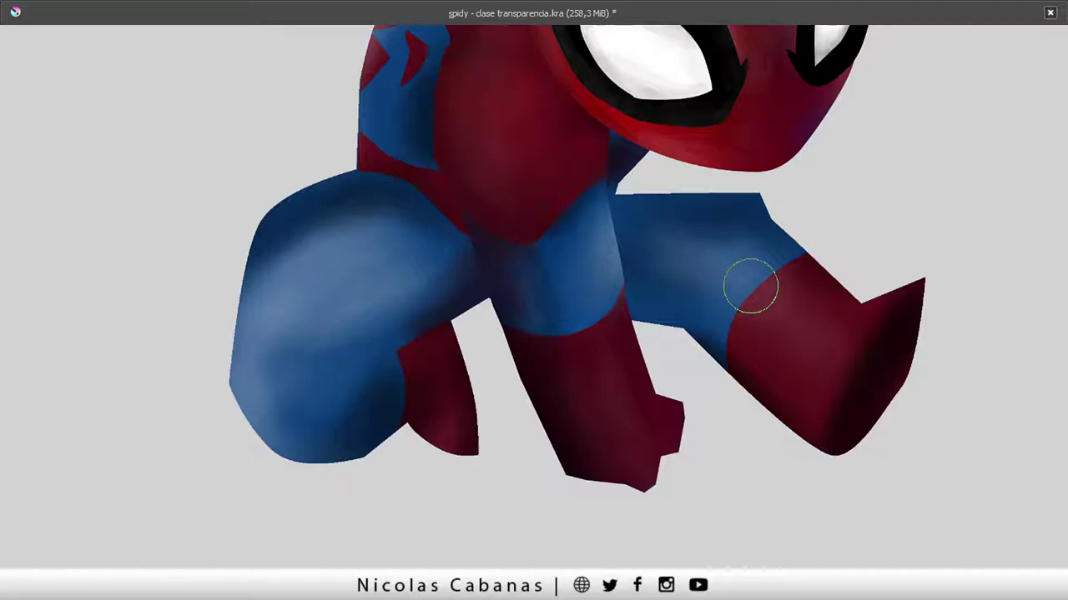
- Smooth the arm's blue over the red band and restore the full interface
scroll(357, 382, "up", 3)
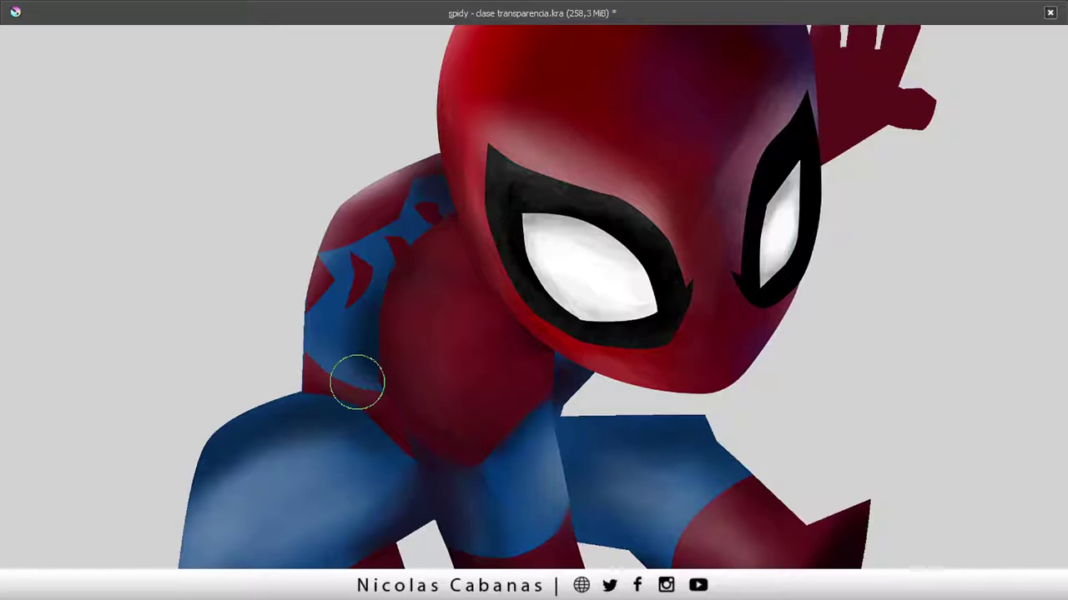
left_click_drag(357, 382, 296, 355)
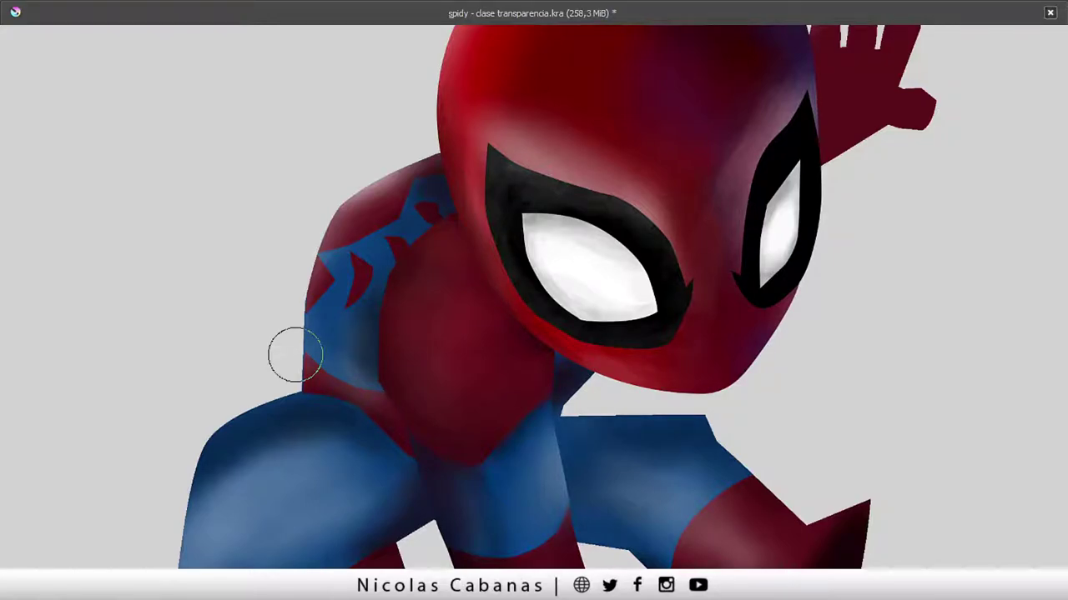
key("Tab")
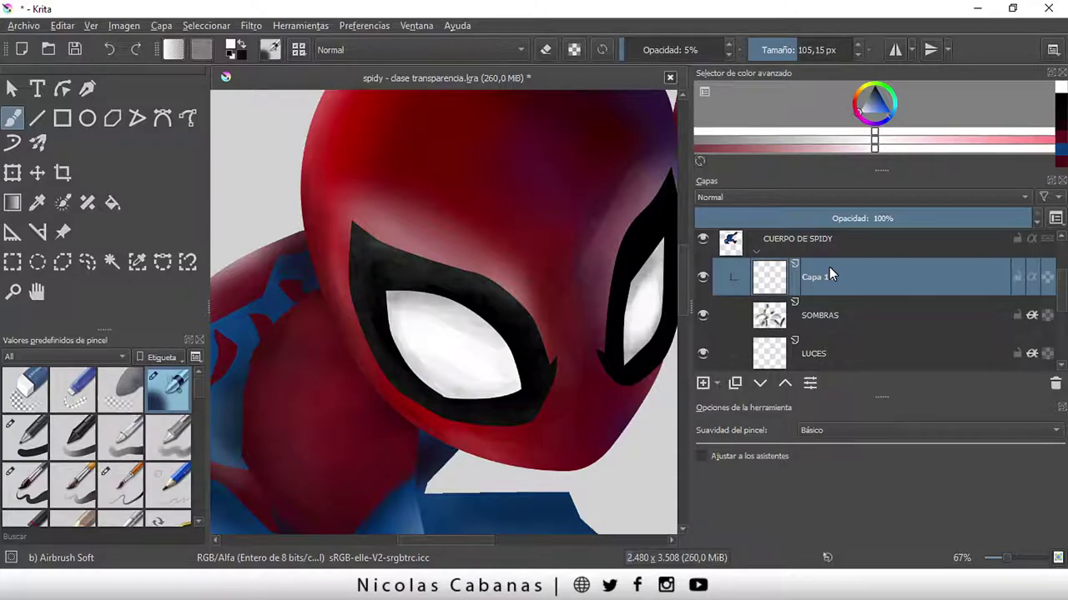
- Rename the Capa 1 layer to TEXTURAS and reframe the view on the figure
double_click(829, 269)
type("TEXTURAS")
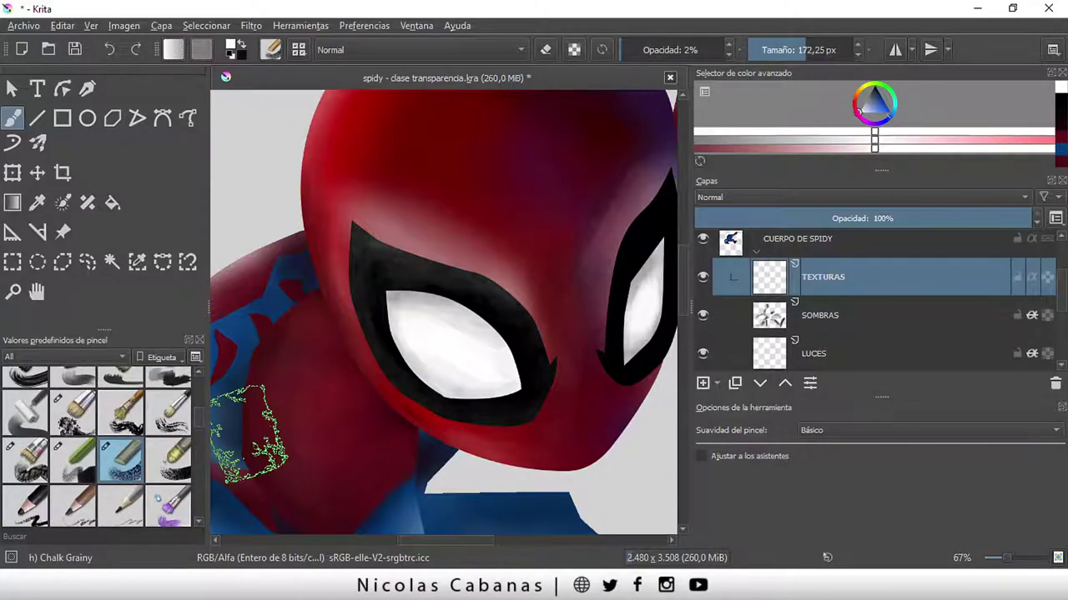
scroll(484, 472, "down", 2)
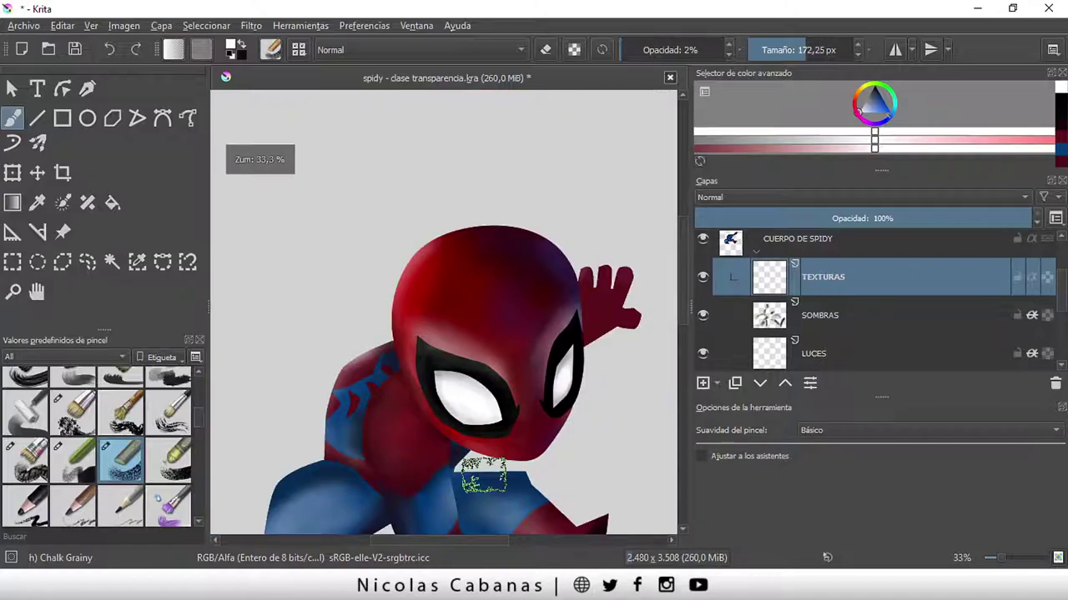
left_click_drag(484, 476, 469, 377)
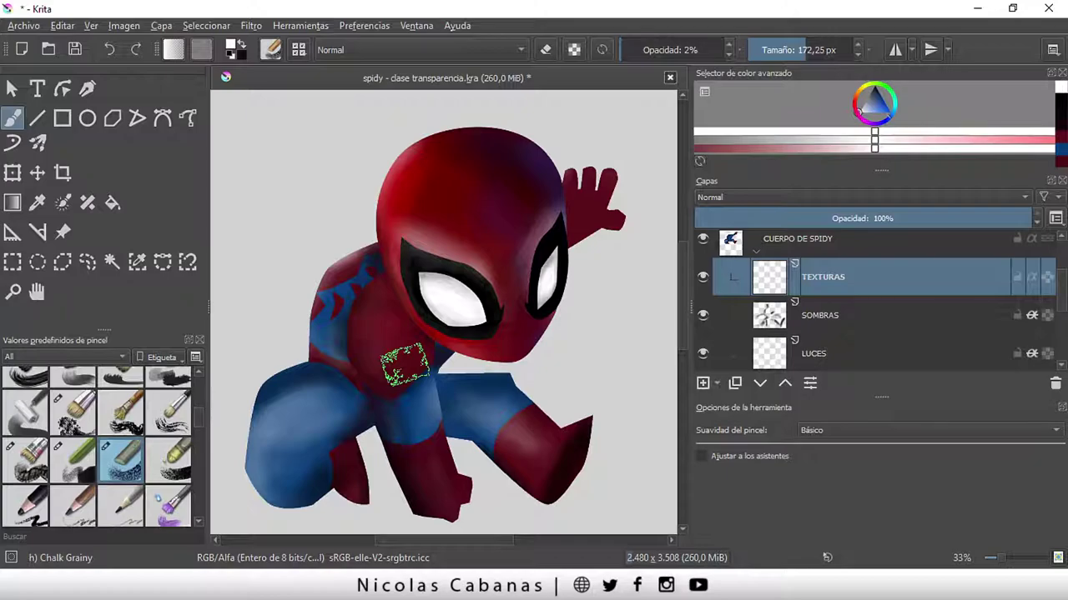
key("1")
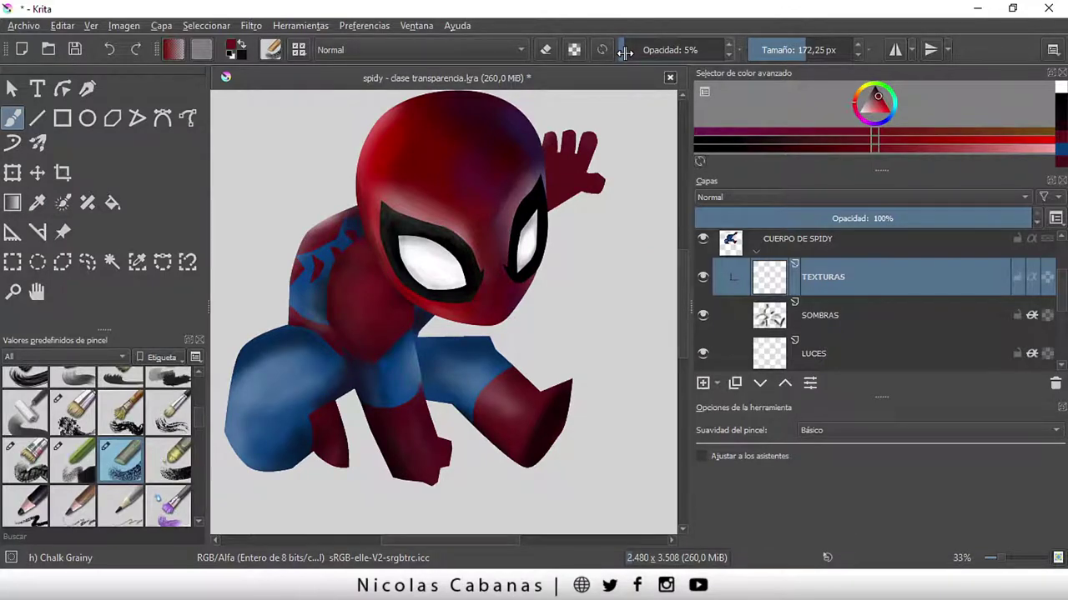
- Nudge opacity up slightly and frame the red boot at 100% zoom
left_click(624, 52)
left_click_drag(367, 366, 377, 332)
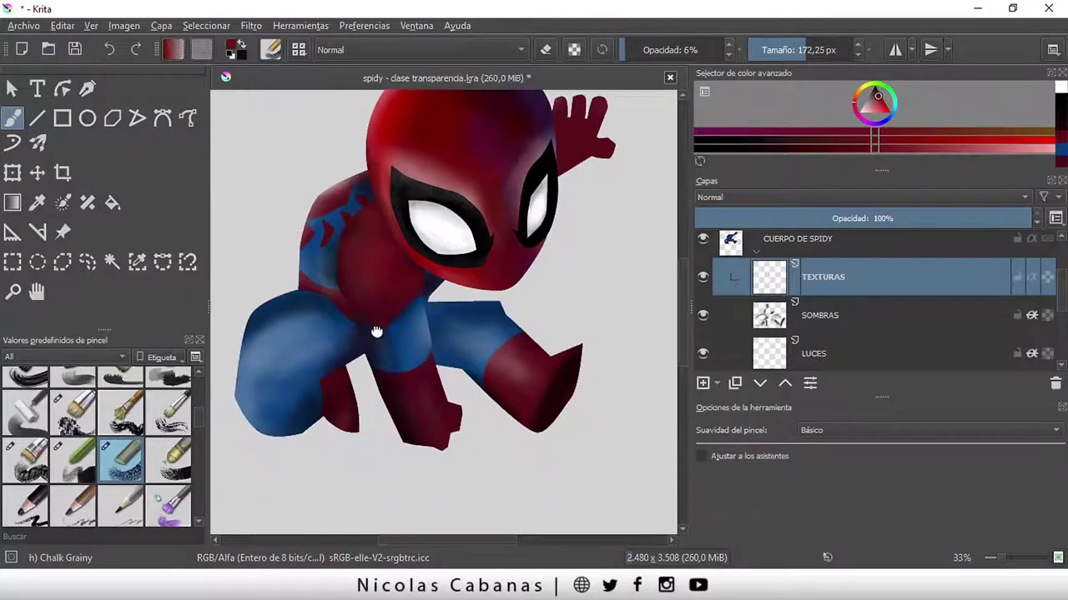
key("1")
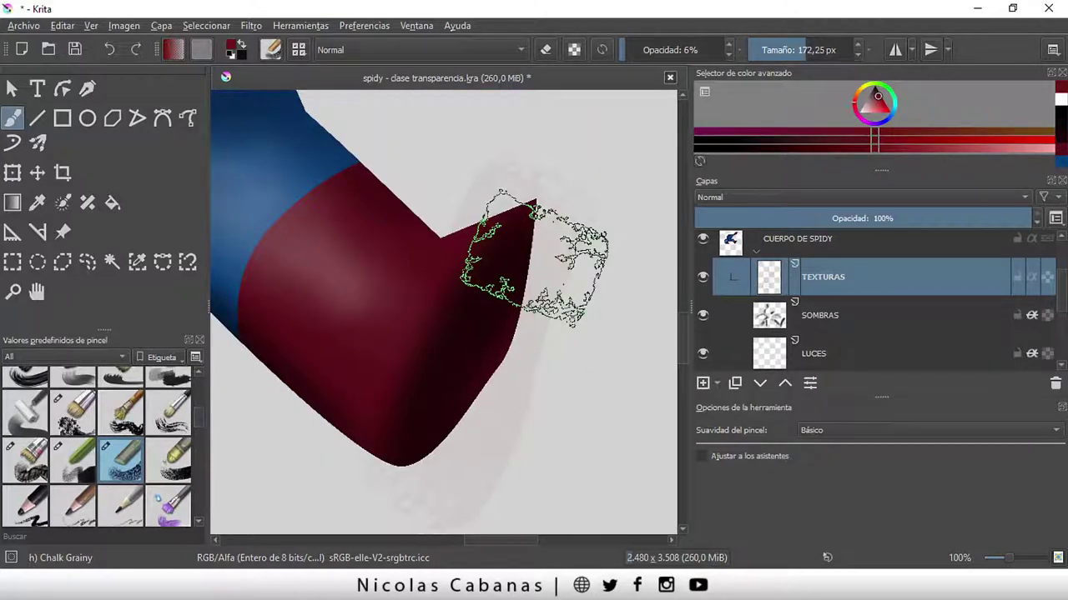
left_click_drag(409, 349, 424, 350)
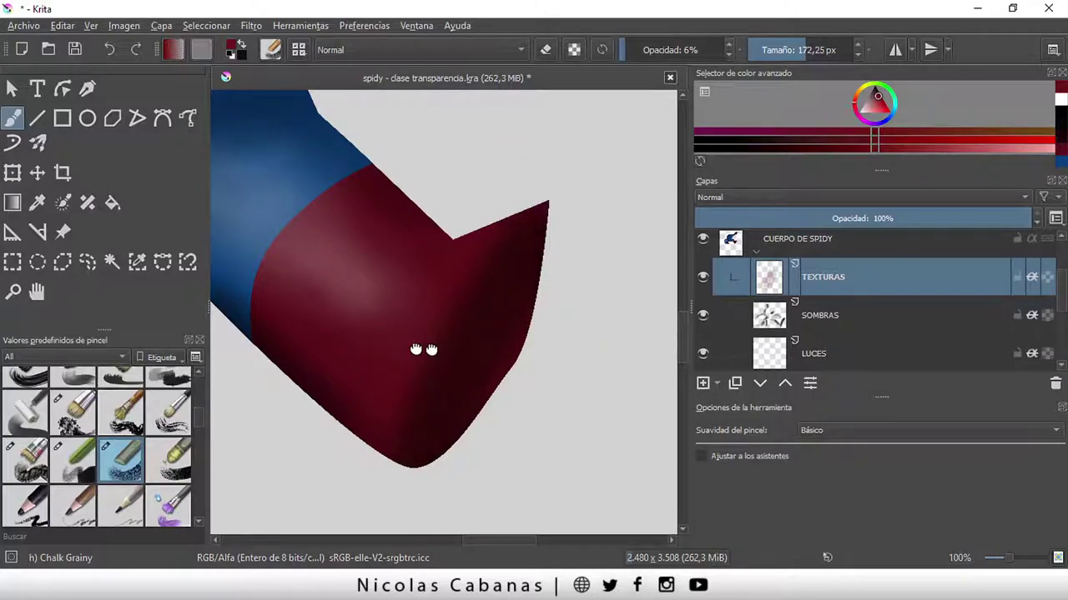
left_click_drag(424, 350, 544, 365)
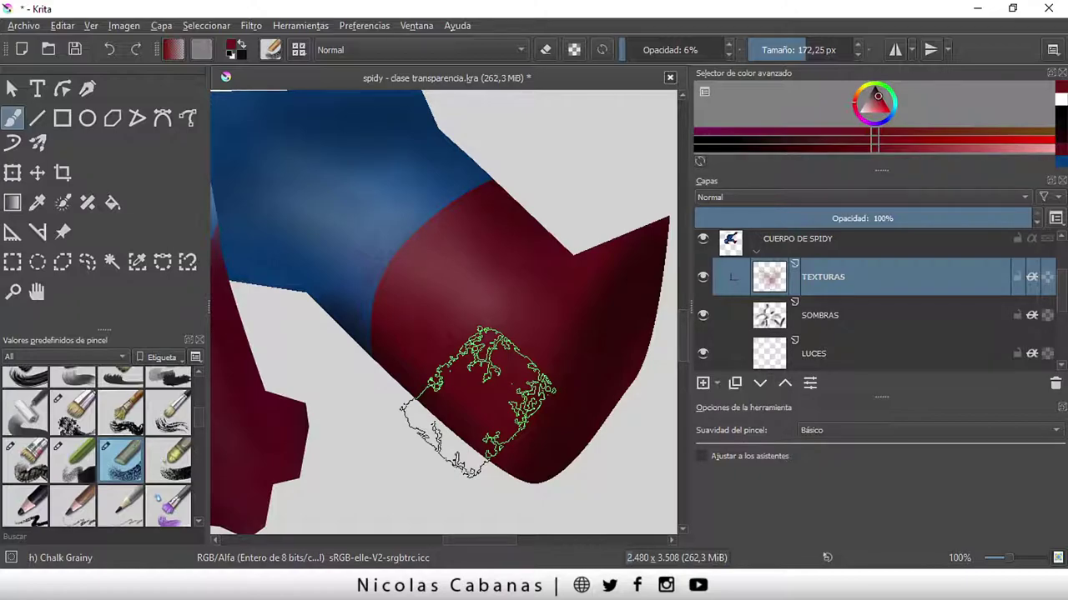
- Raise the brush opacity to 32% and pick a darker red, framing the blue thighs
key("o")
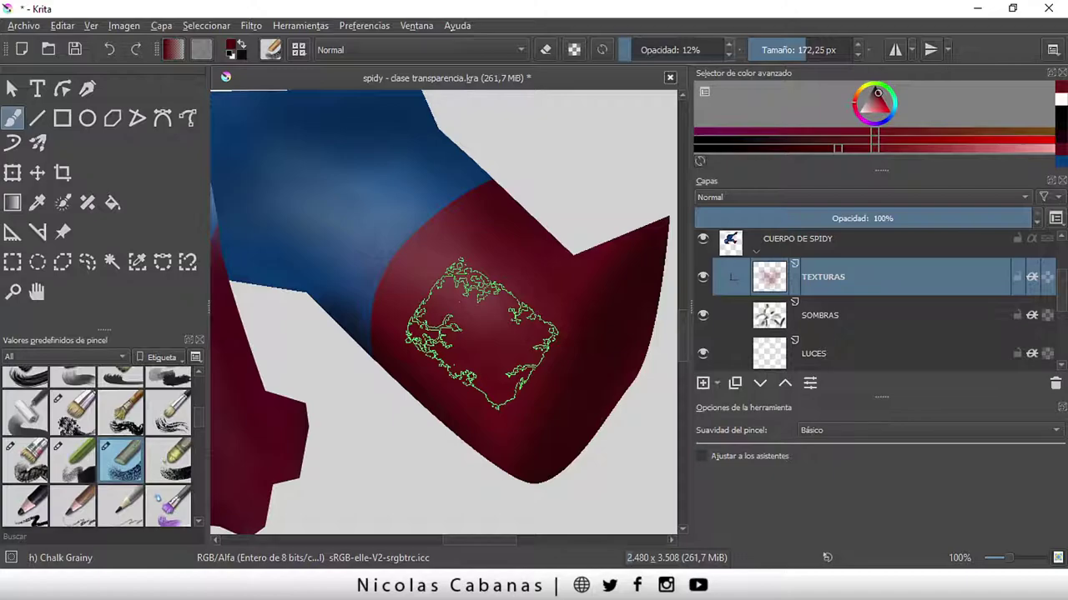
key("ctrl+]")
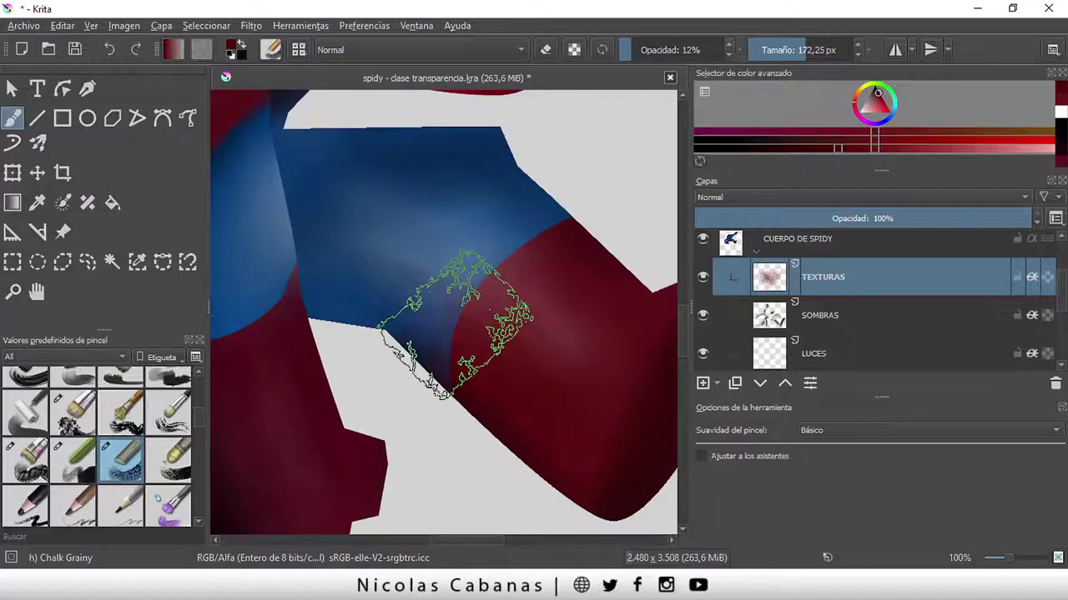
left_click_drag(454, 326, 263, 364)
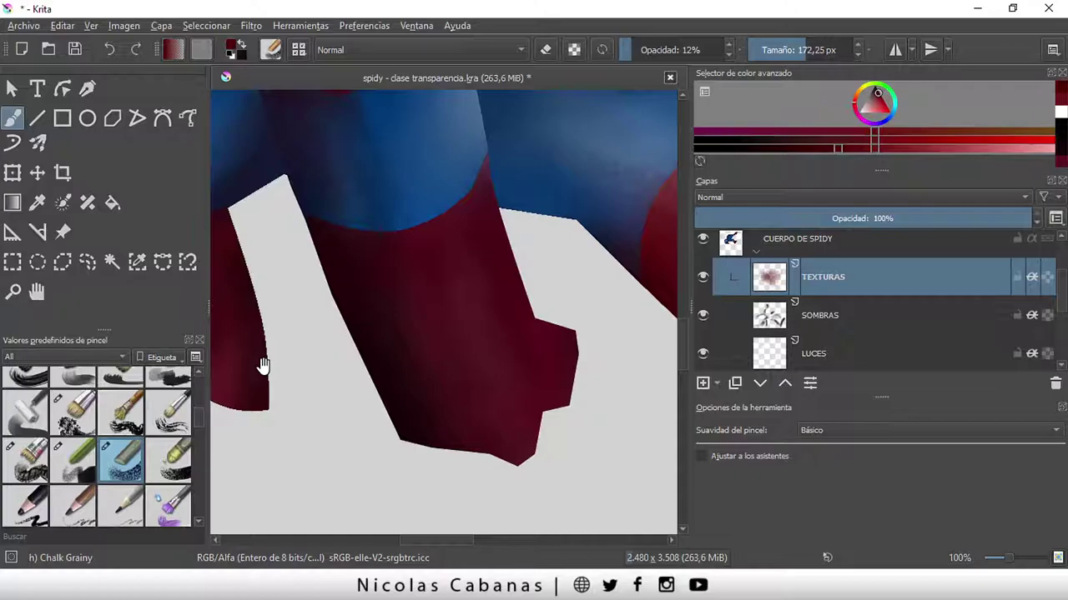
left_click_drag(263, 365, 734, 32)
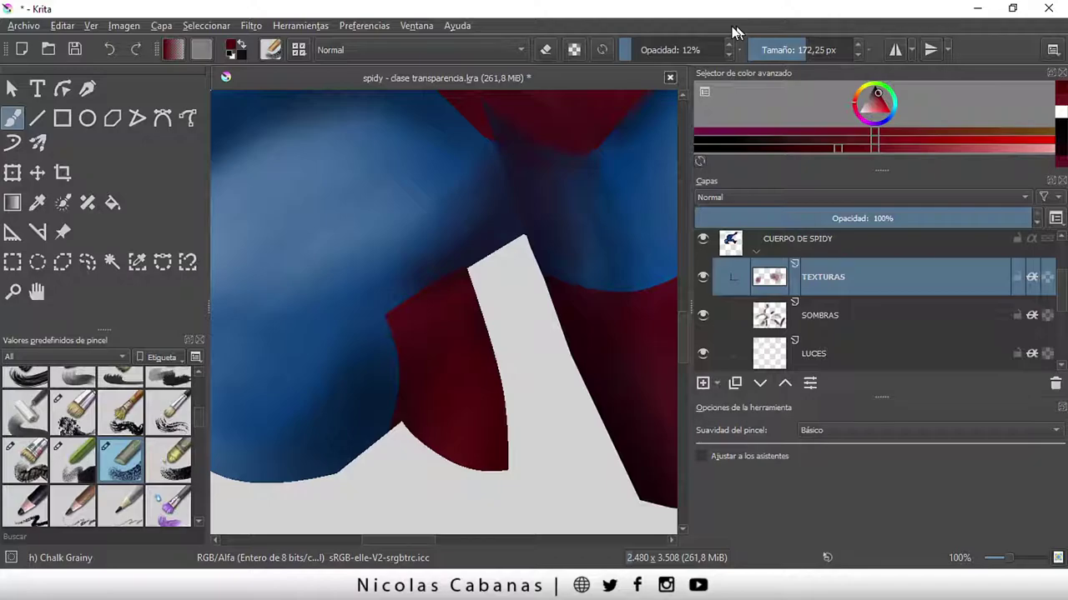
key("o")
key("o")
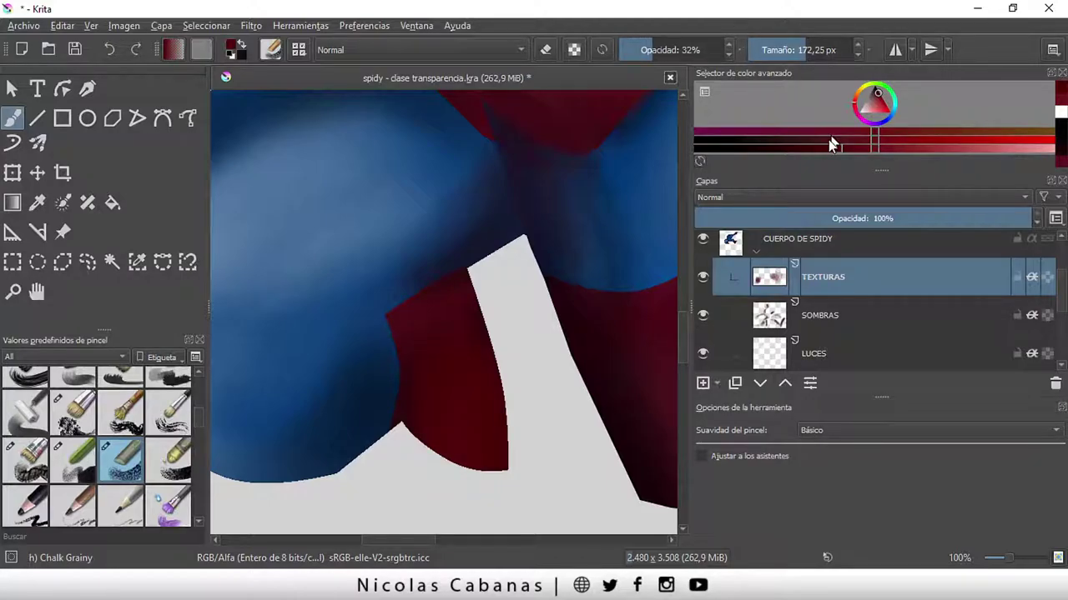
left_click(806, 148)
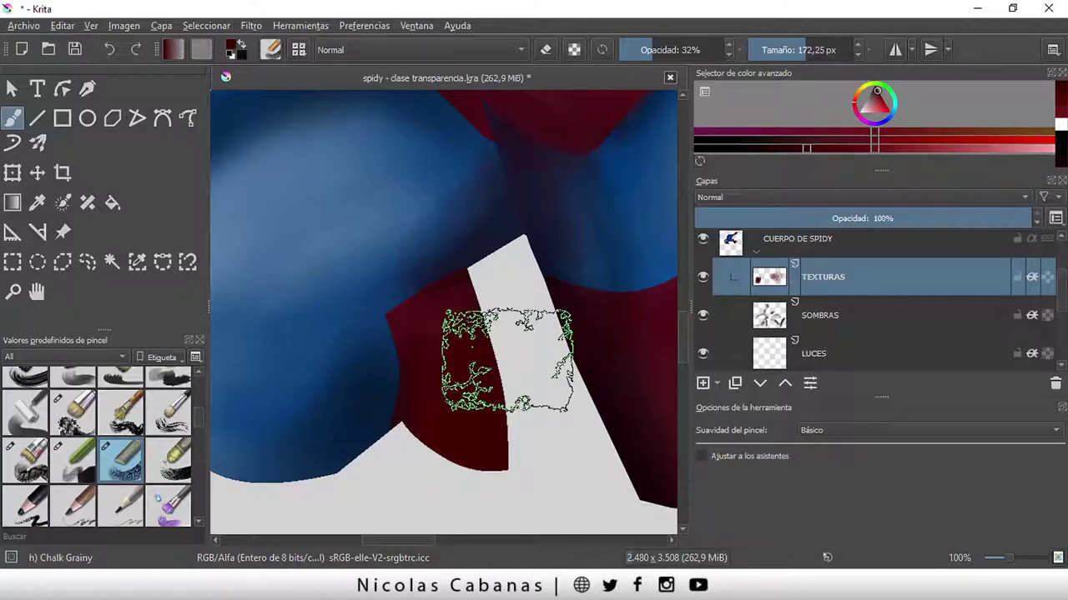
- Set the brush to about 29 px at 16% opacity and texture the red band
key("5")
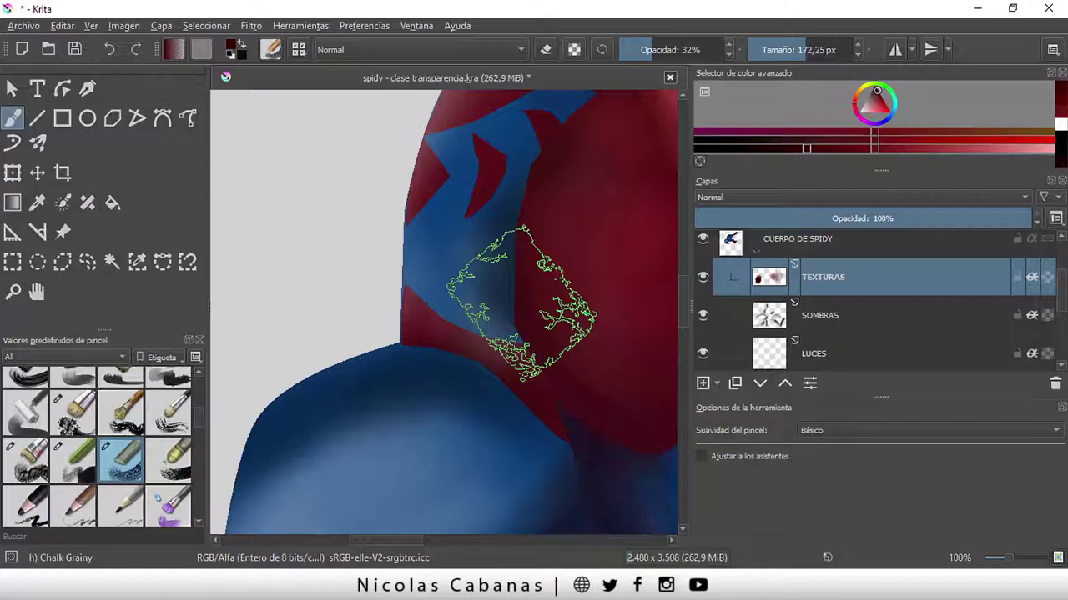
scroll(521, 302, "up", 3)
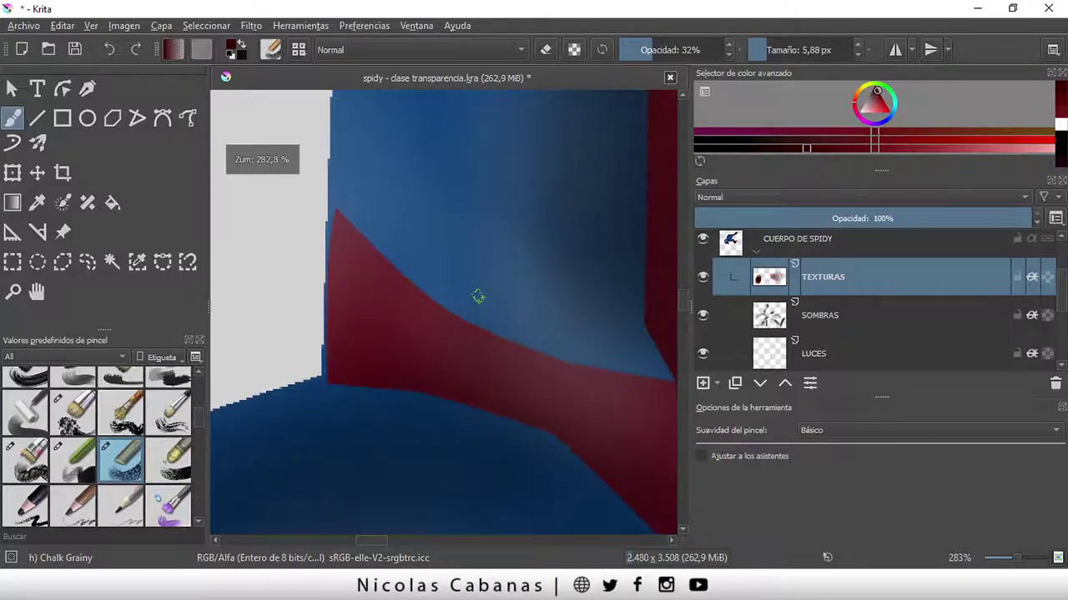
left_click(787, 55)
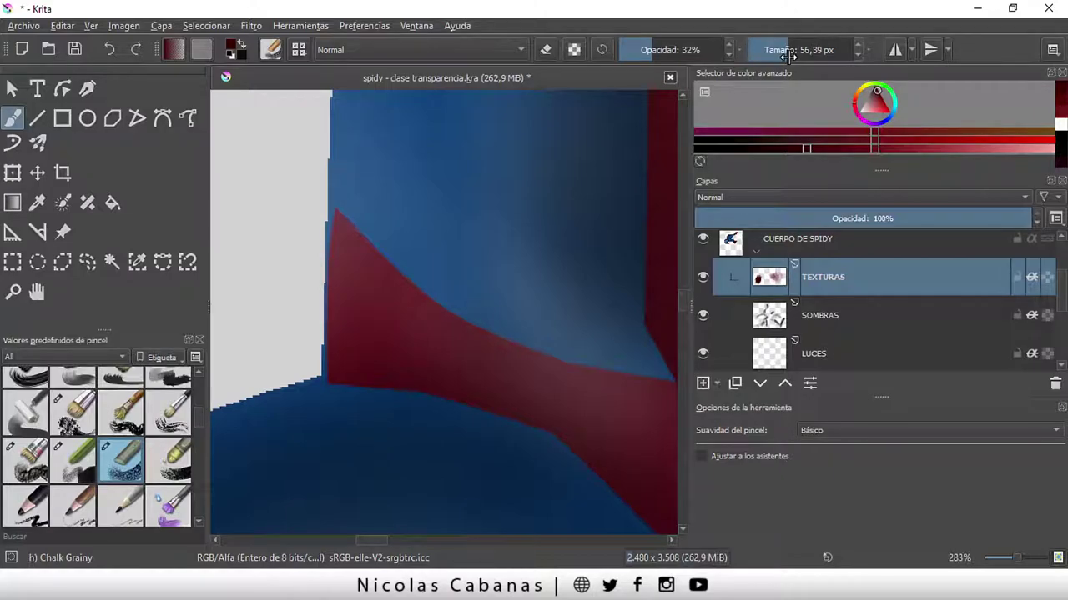
left_click(783, 55)
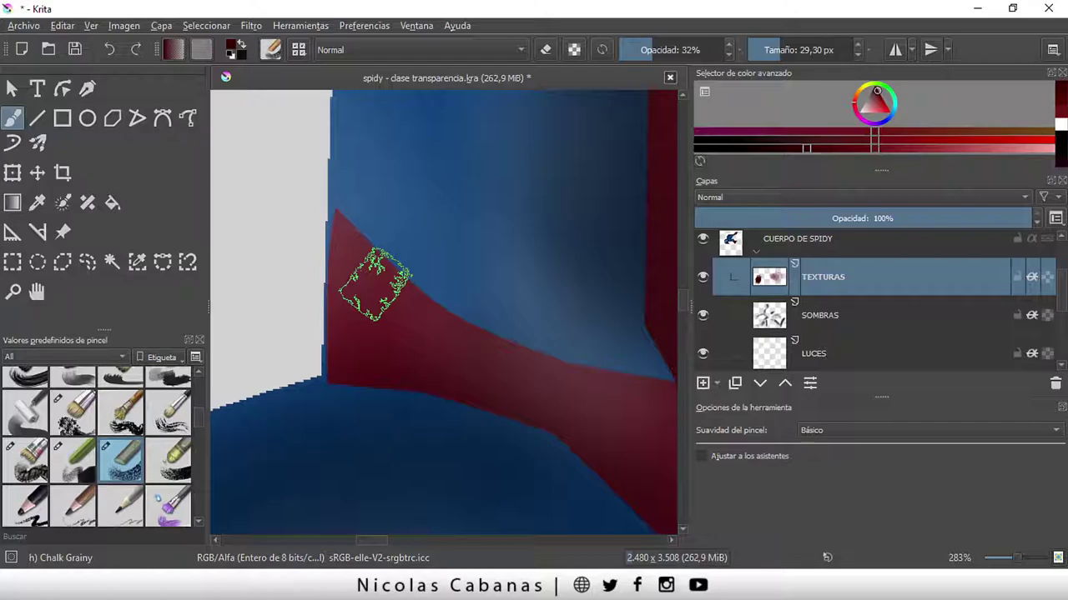
key("i")
left_click_drag(375, 283, 571, 117)
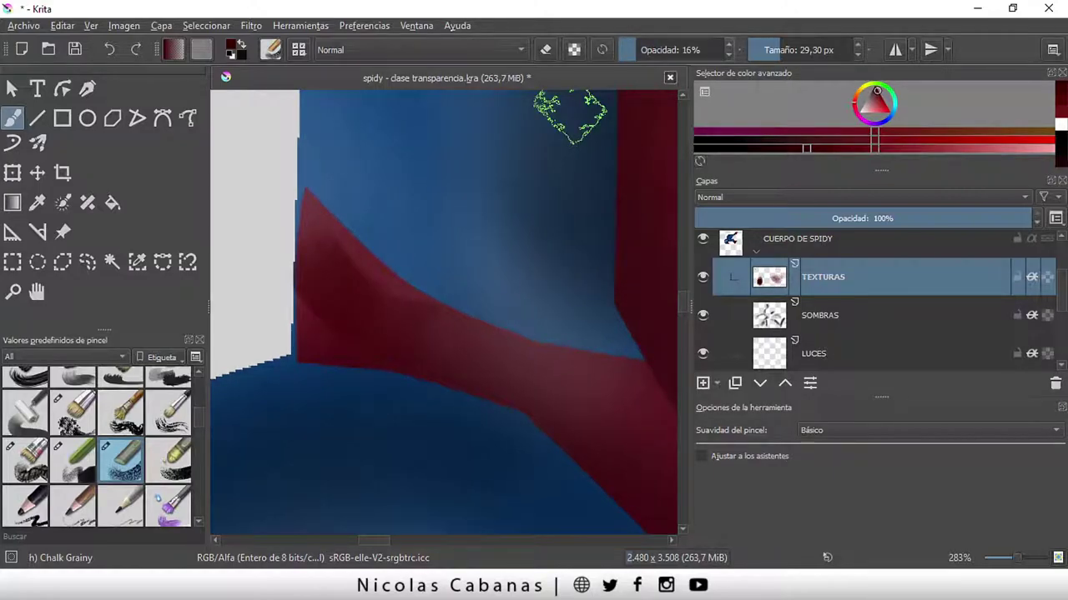
left_click_drag(567, 392, 380, 290)
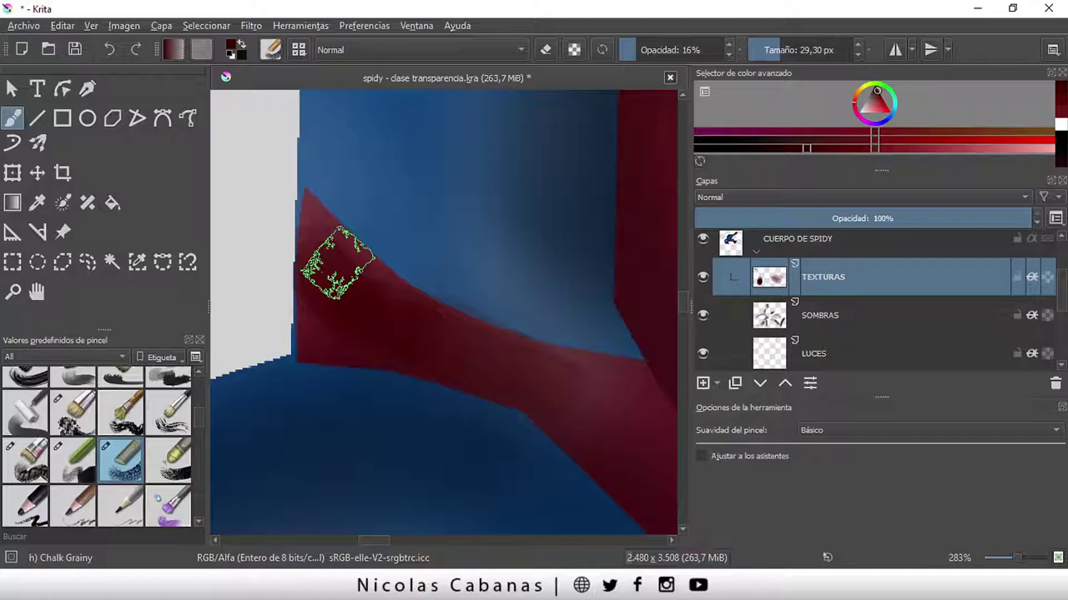
- Pan along the red band and raise the brush opacity to 25%
left_click_drag(565, 409, 465, 360)
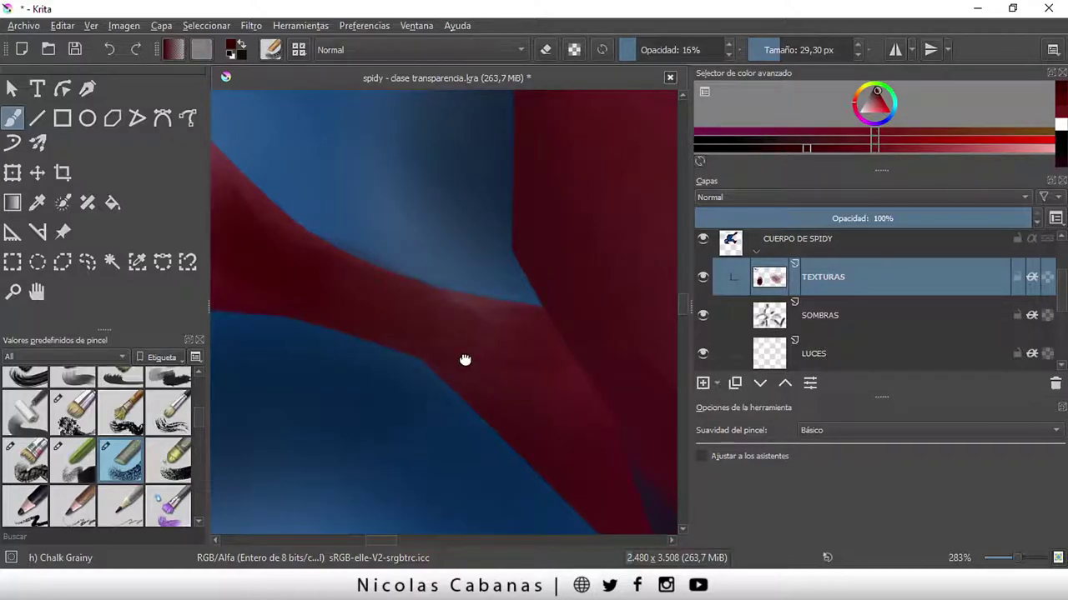
scroll(465, 360, "down", 2)
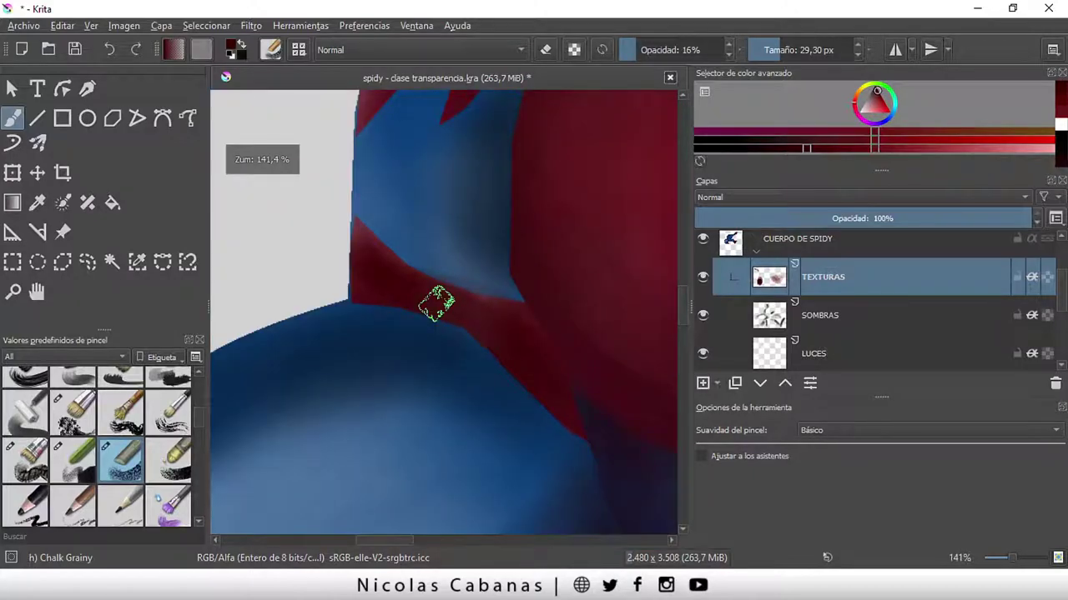
scroll(335, 280, "down", 2)
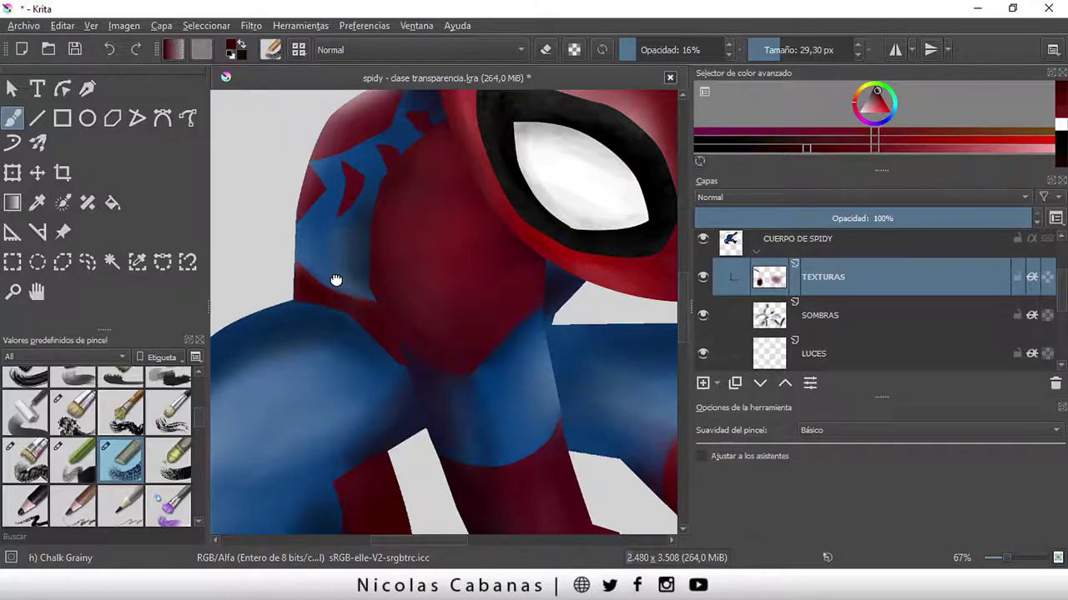
scroll(483, 253, "down", 1)
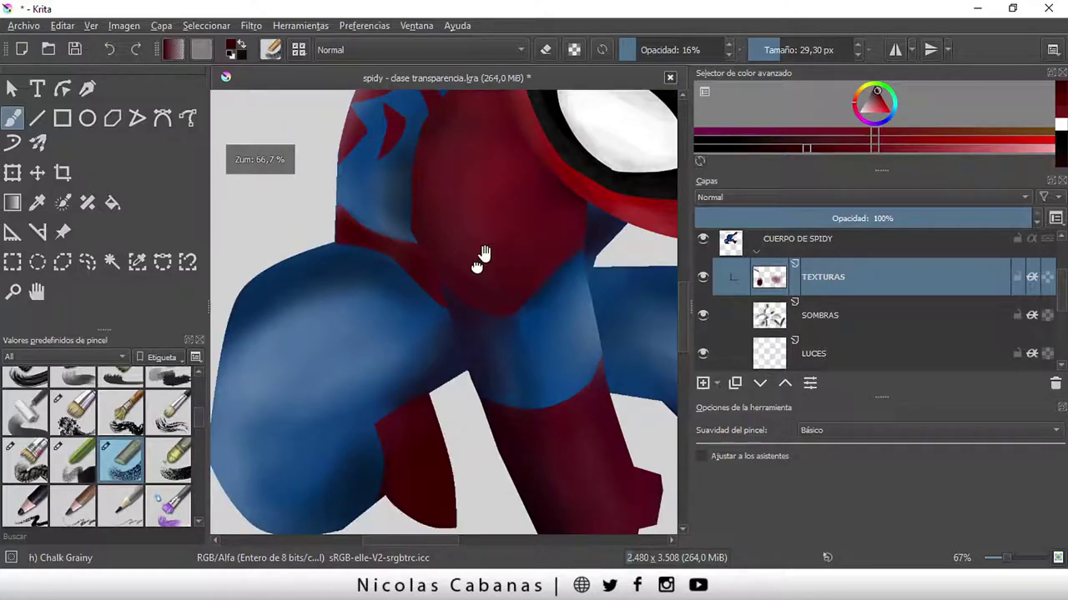
scroll(483, 252, "up", 2)
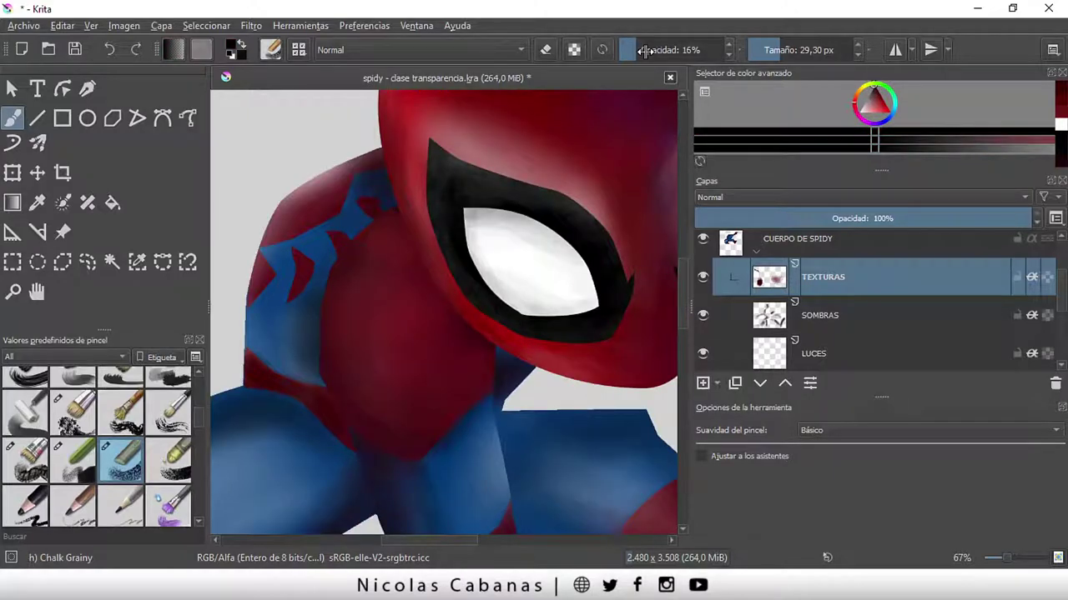
left_click(645, 51)
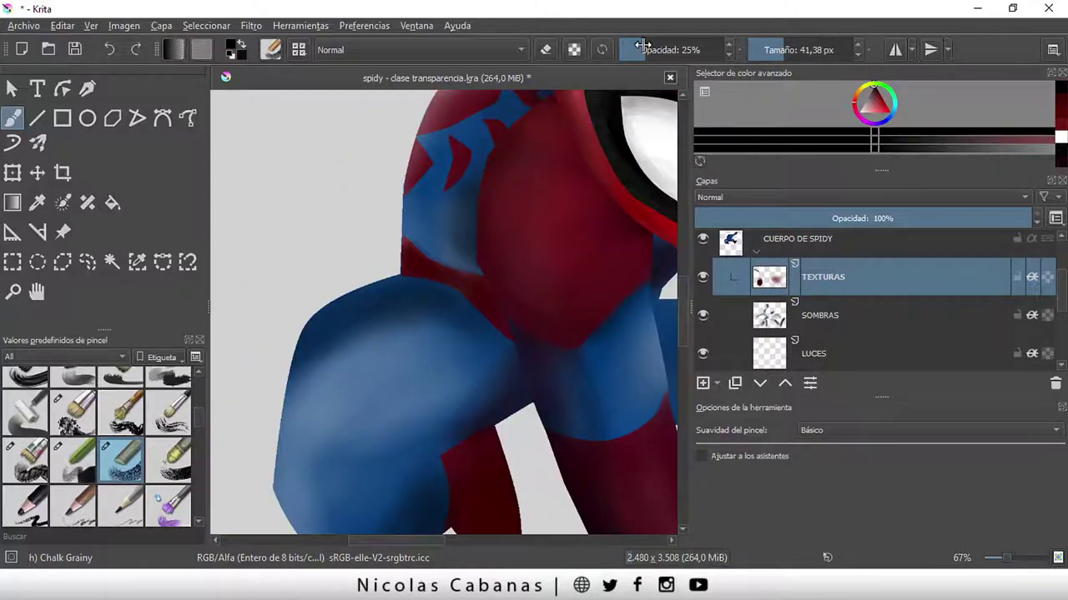
- Set the brush to 165.36 px at 5% opacity and frame the bent blue leg
left_click_drag(640, 44, 627, 47)
left_click(803, 52)
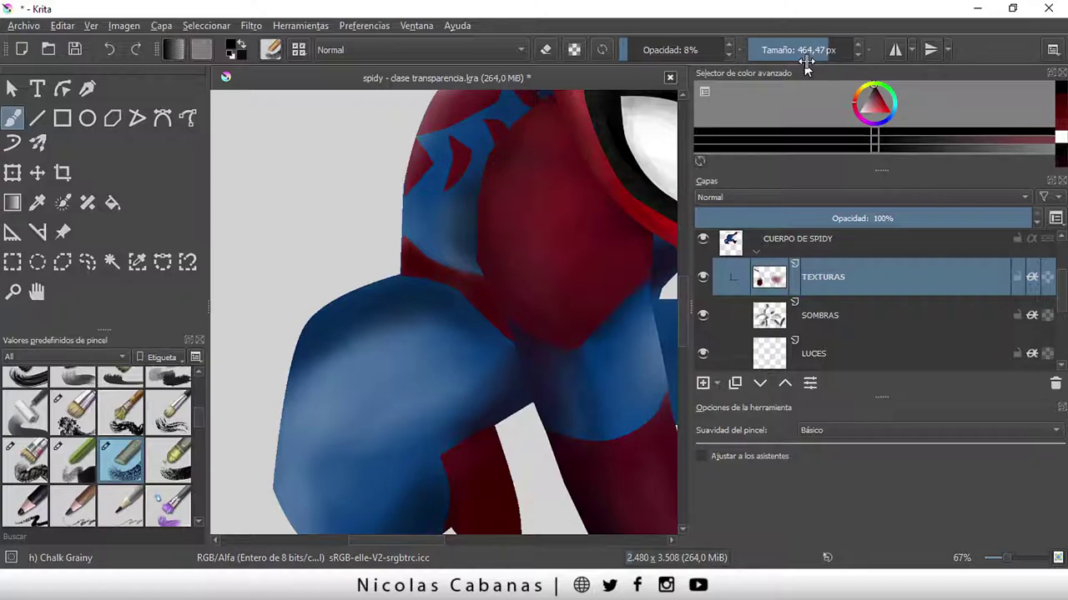
left_click_drag(805, 61, 621, 43)
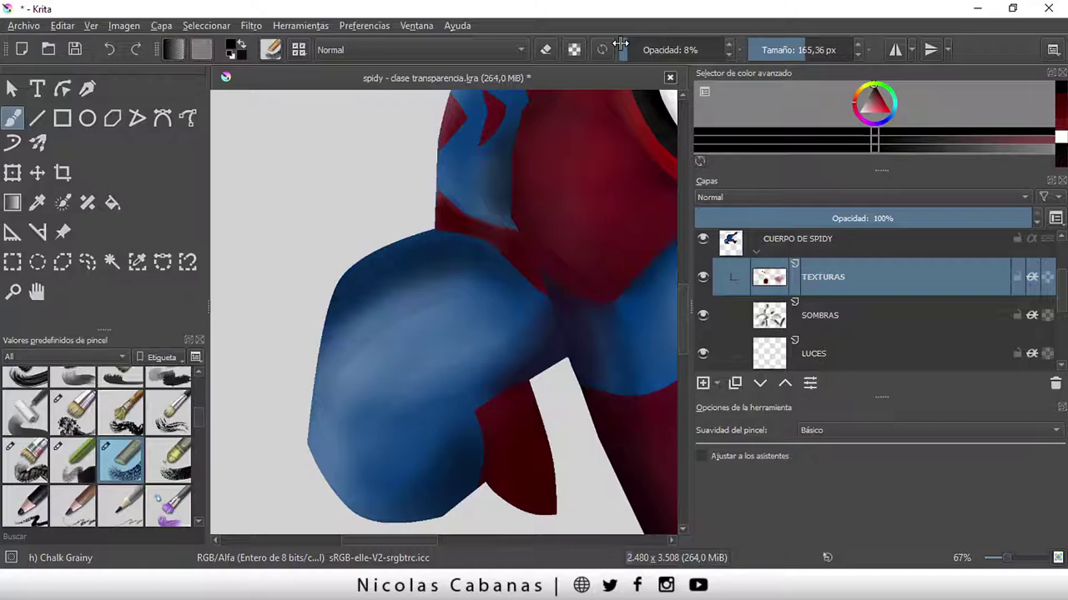
left_click_drag(621, 43, 617, 44)
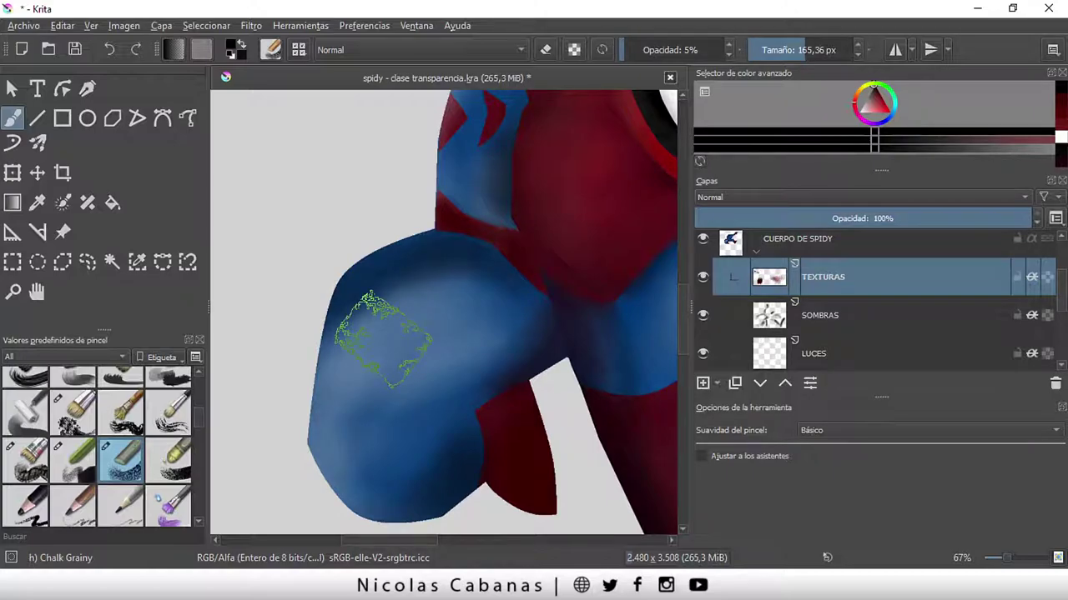
left_click_drag(460, 408, 473, 346)
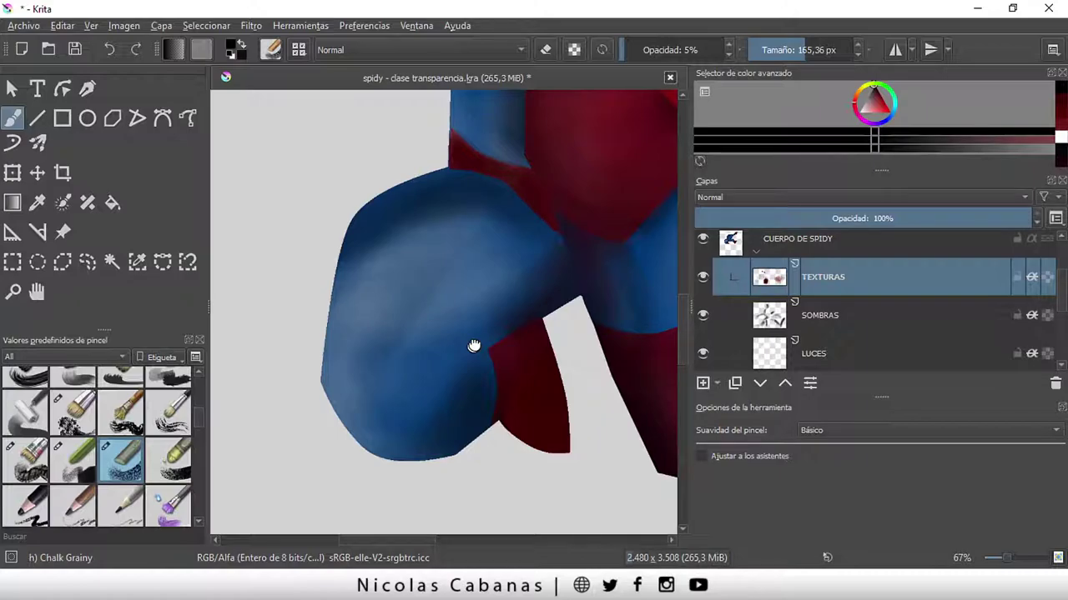
left_click_drag(473, 346, 478, 343)
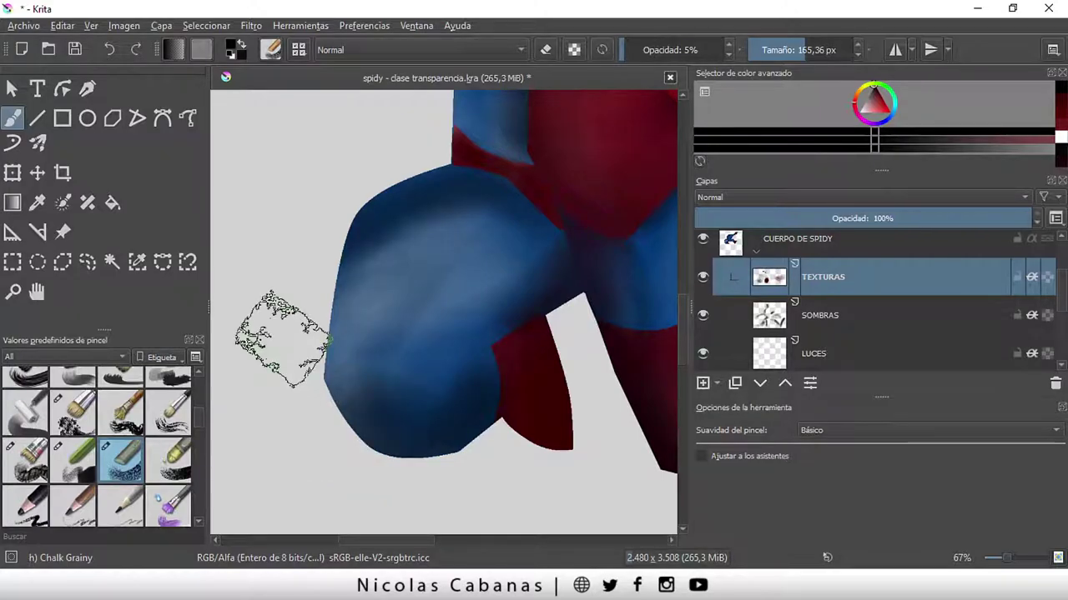
- Erase a lighter grainy patch on the arm, then return to painting at 6% opacity
key("e")
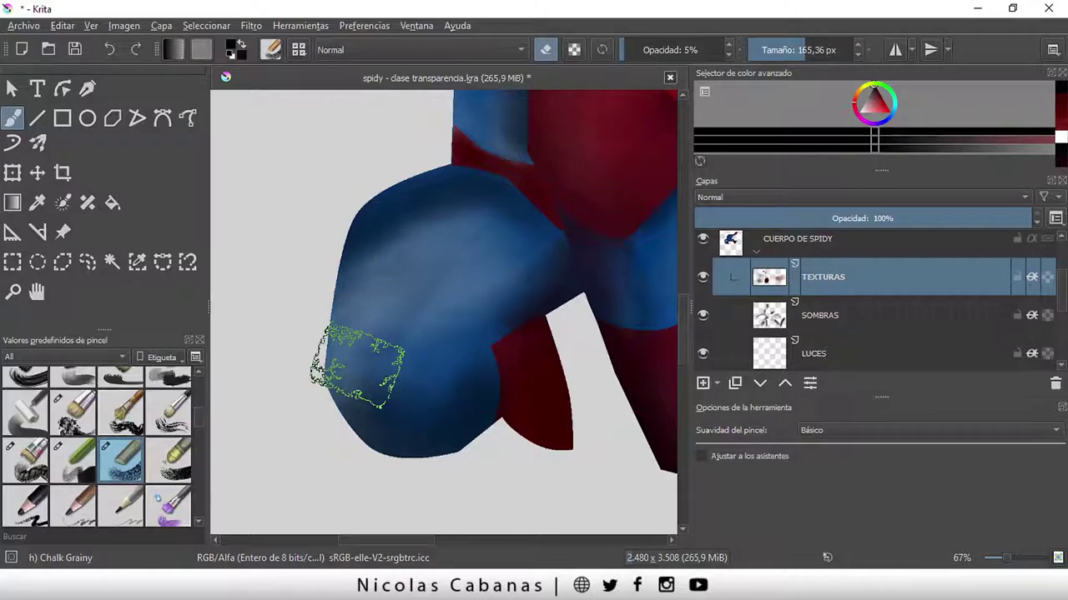
left_click_drag(357, 367, 408, 308)
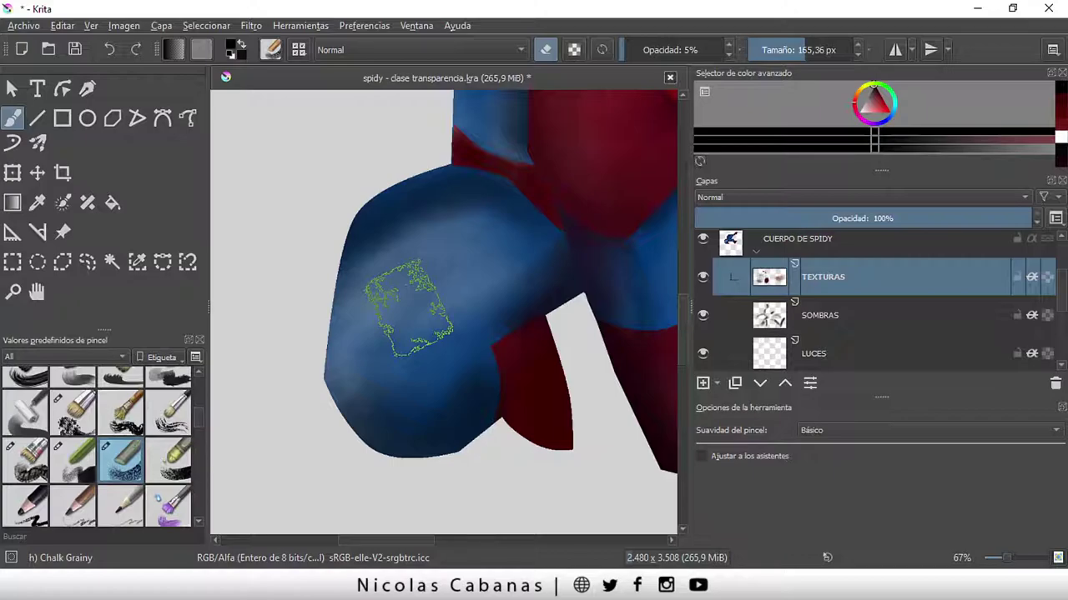
key("o")
key("o")
key("o")
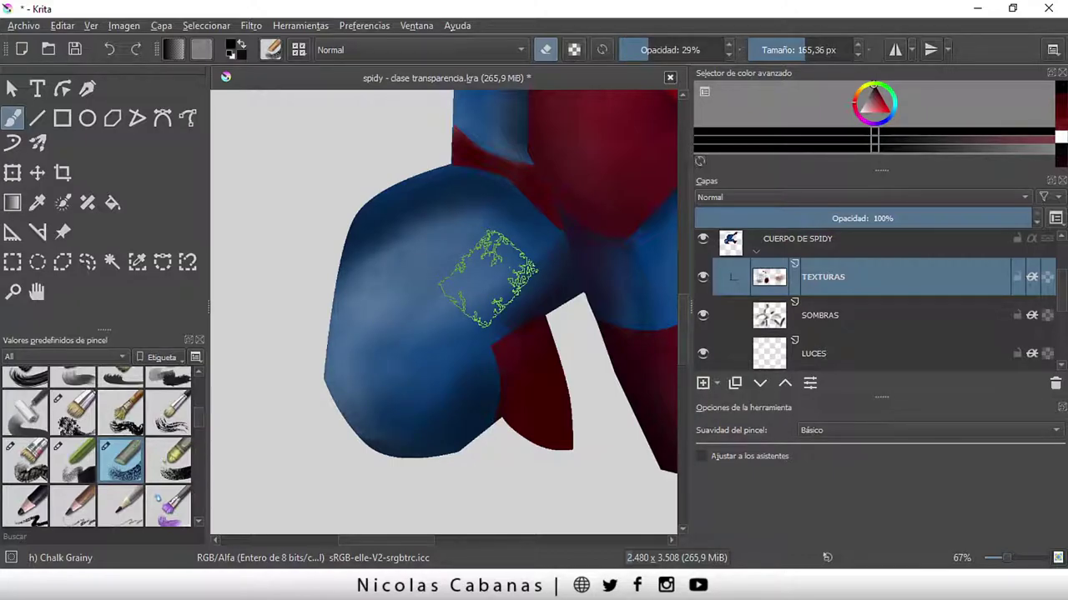
key("e")
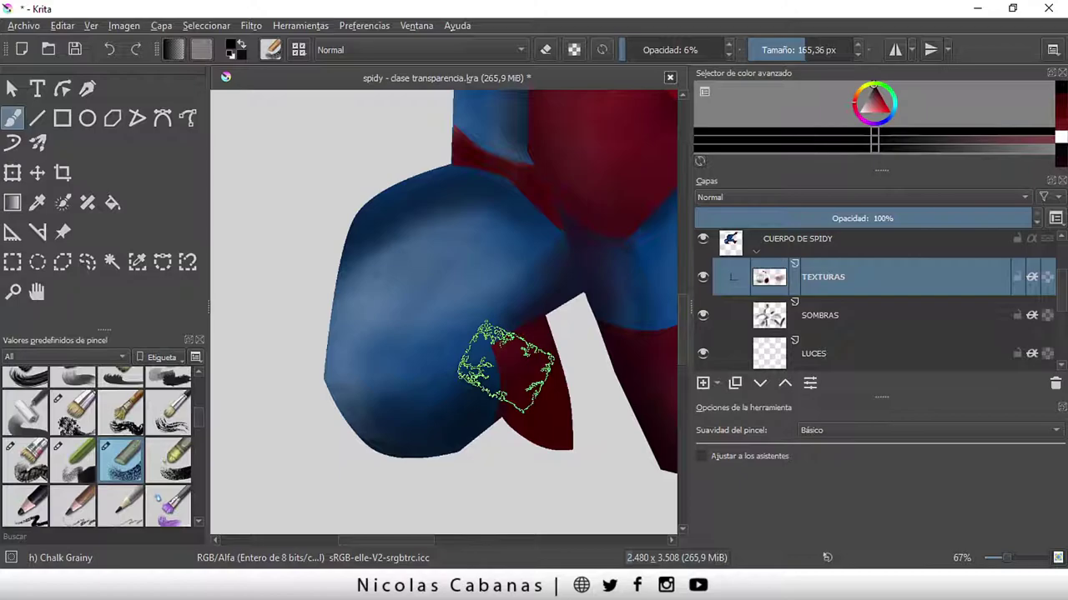
scroll(504, 367, "up", 5)
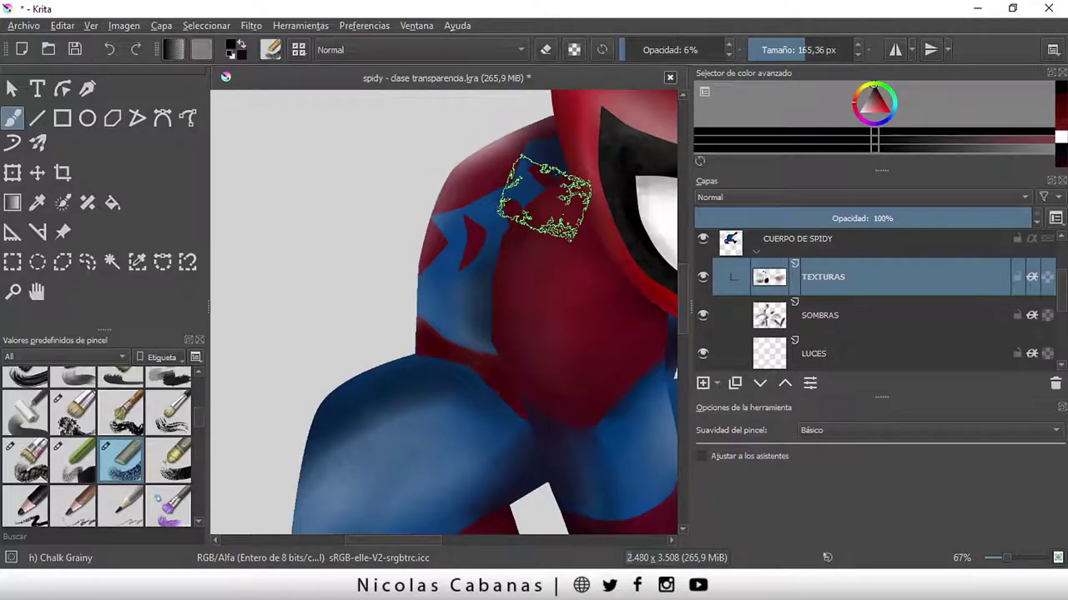
- Paint Chalk Grainy texture strokes across the blue-and-red shoulder
left_click_drag(545, 198, 466, 306)
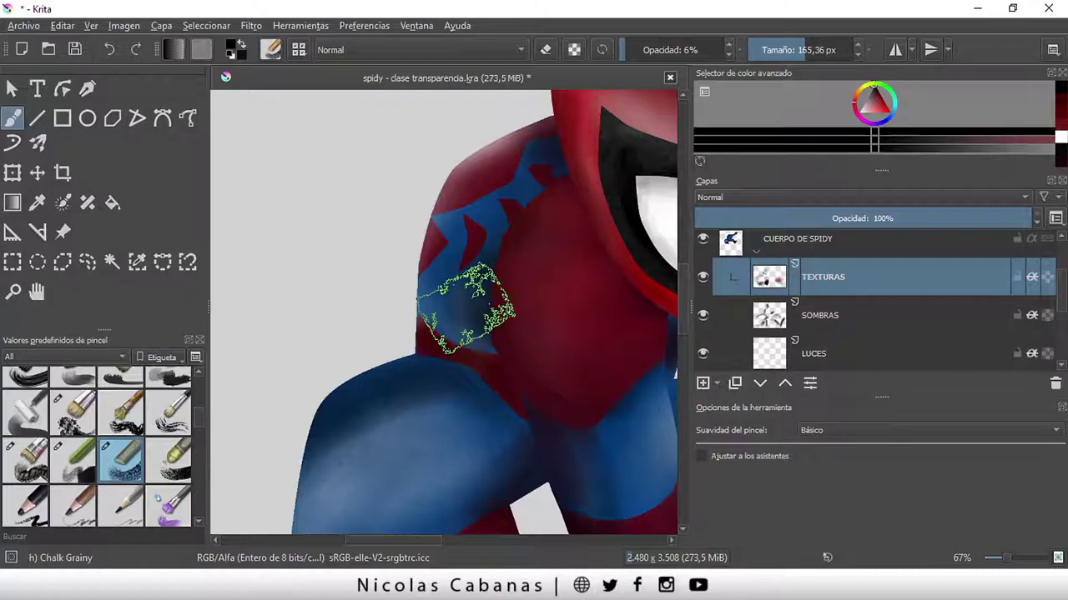
scroll(466, 307, "up", 1)
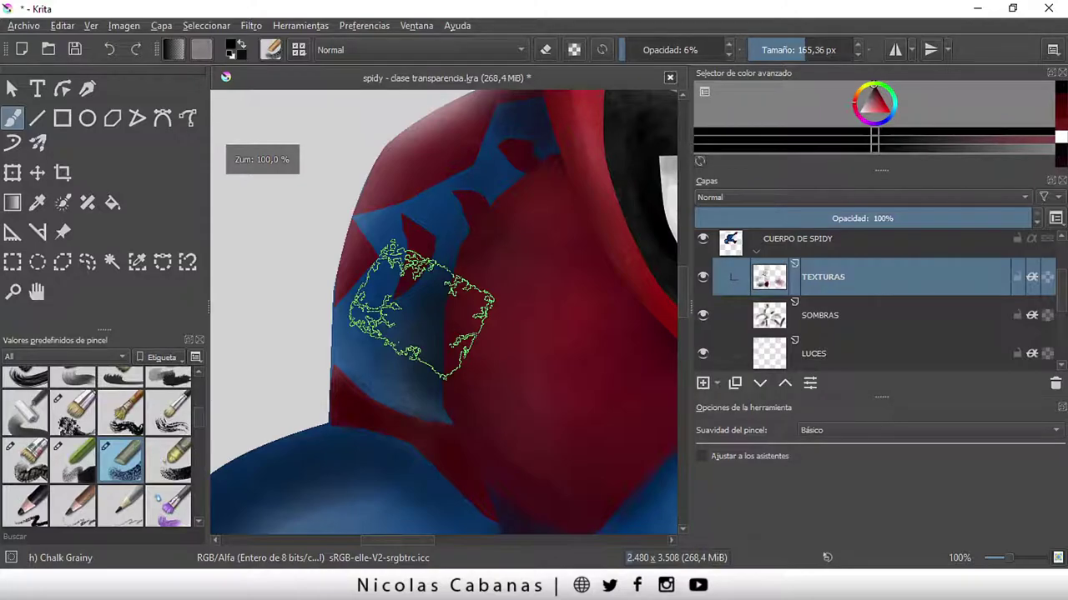
left_click_drag(422, 313, 377, 330)
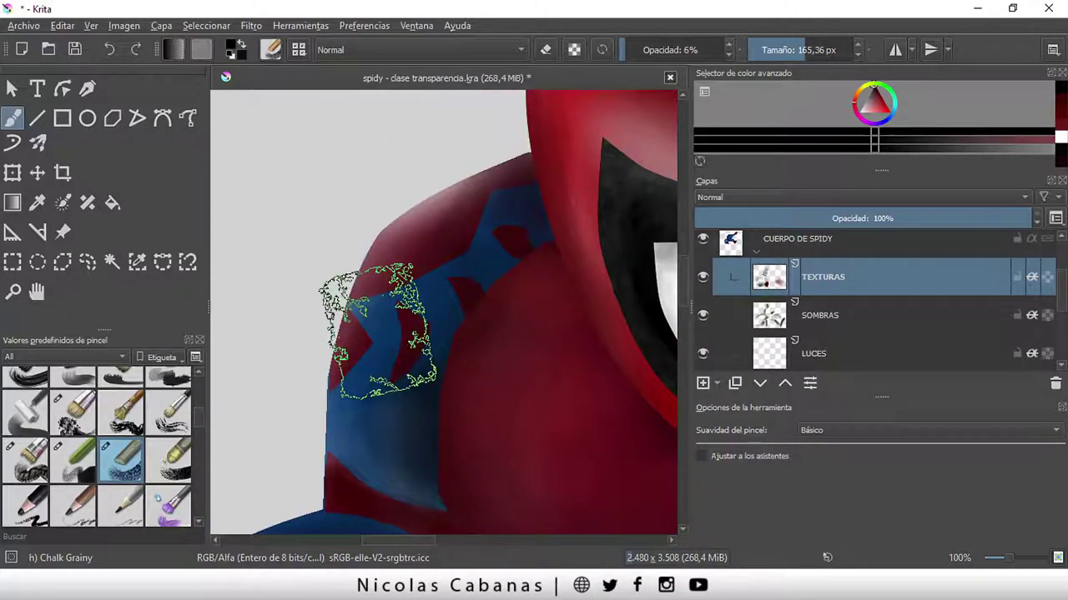
scroll(377, 329, "down", 1)
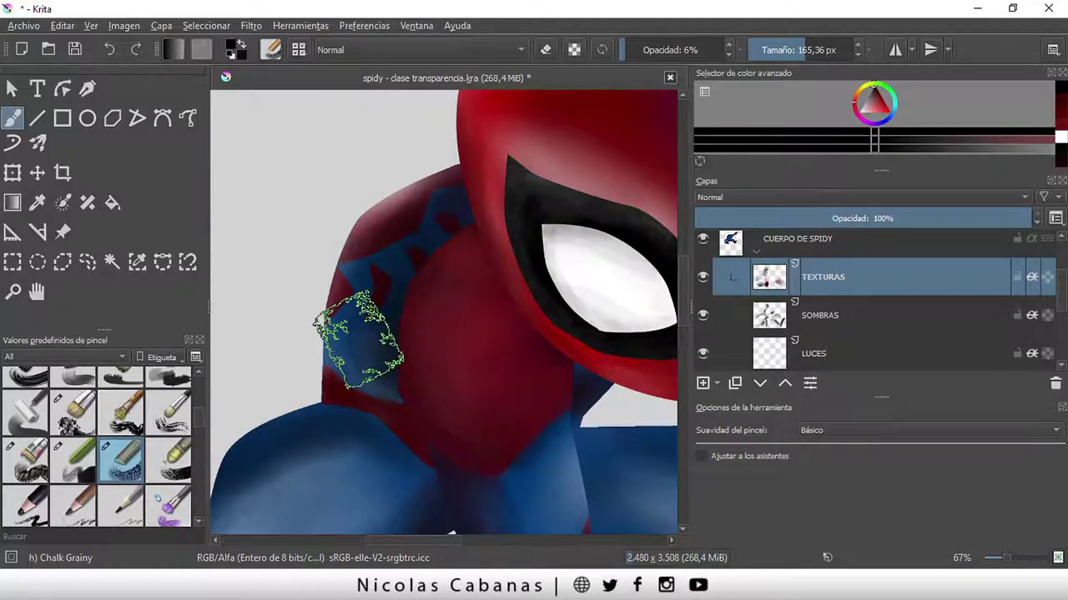
scroll(575, 388, "up", 2)
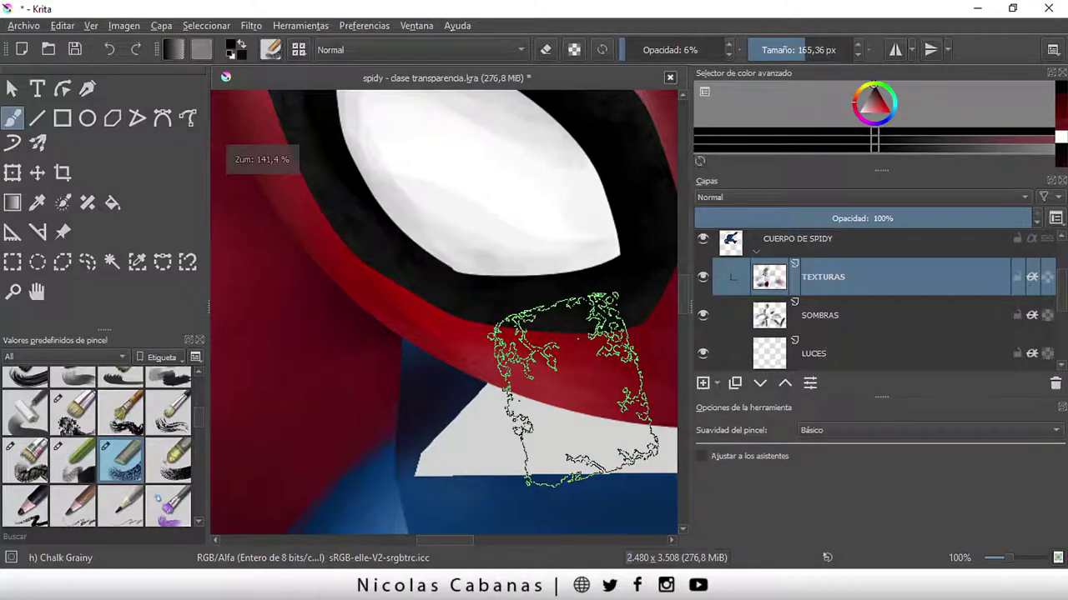
left_click_drag(574, 390, 463, 331)
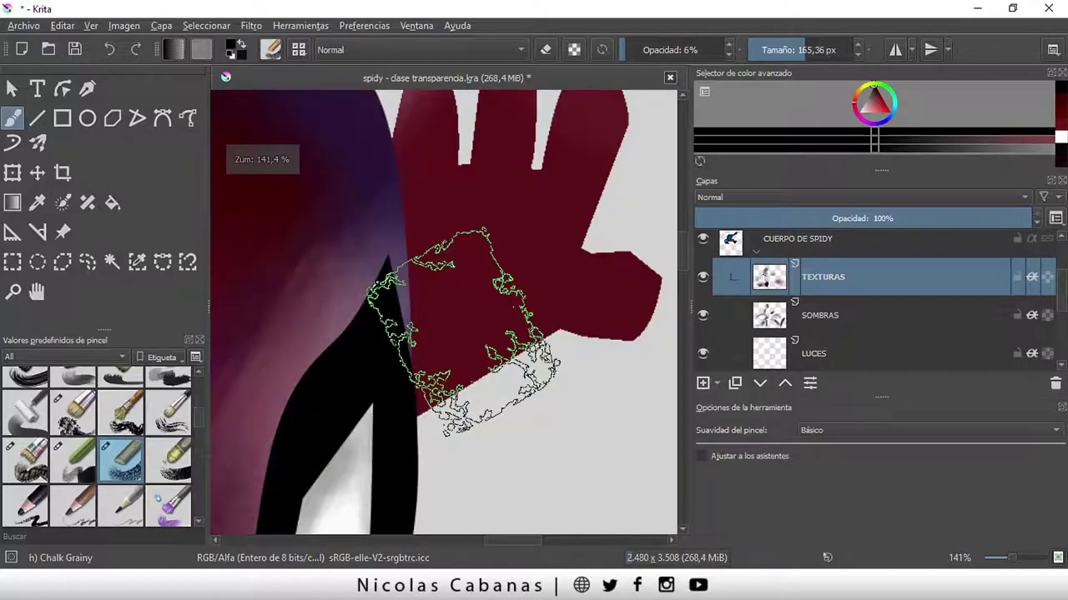
scroll(463, 332, "down", 1)
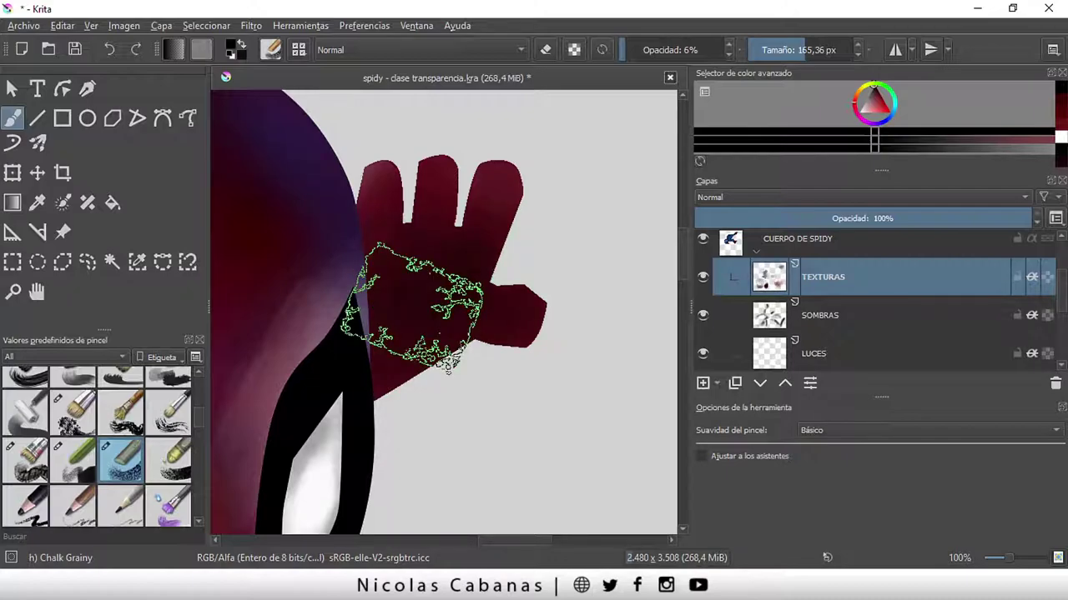
- Texture the raised hand in light pink, then set 2% opacity, 74.65 px and dark red
left_click(860, 109)
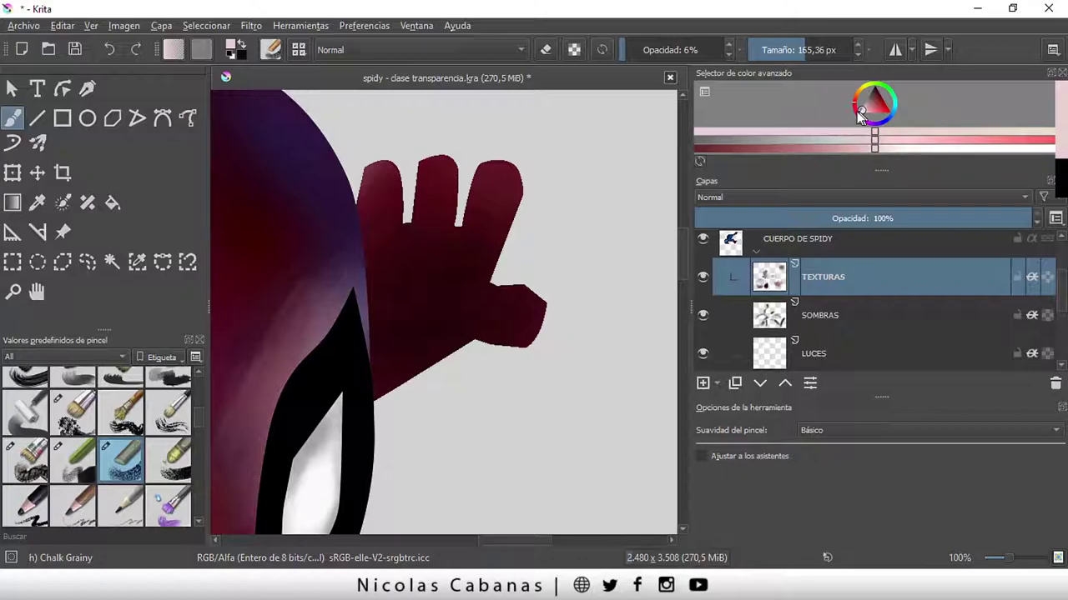
left_click_drag(371, 209, 417, 180)
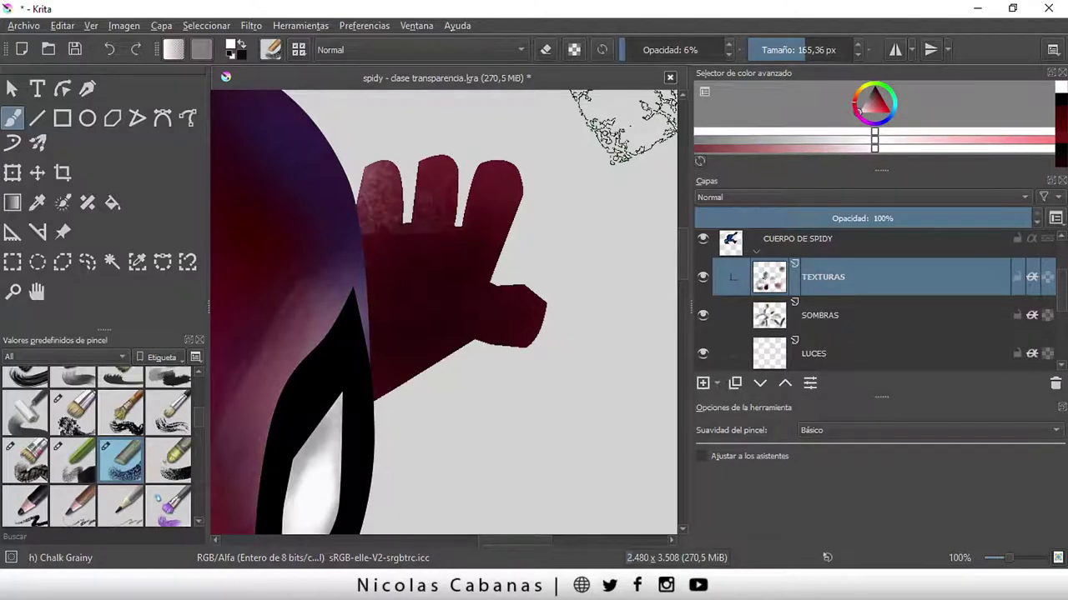
left_click(627, 50)
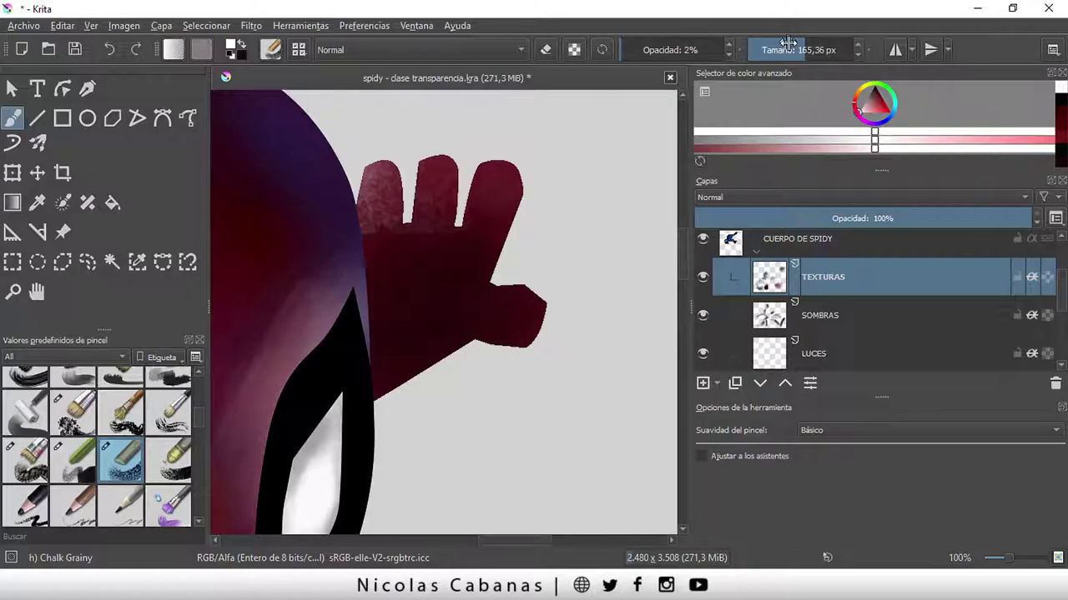
left_click(788, 43)
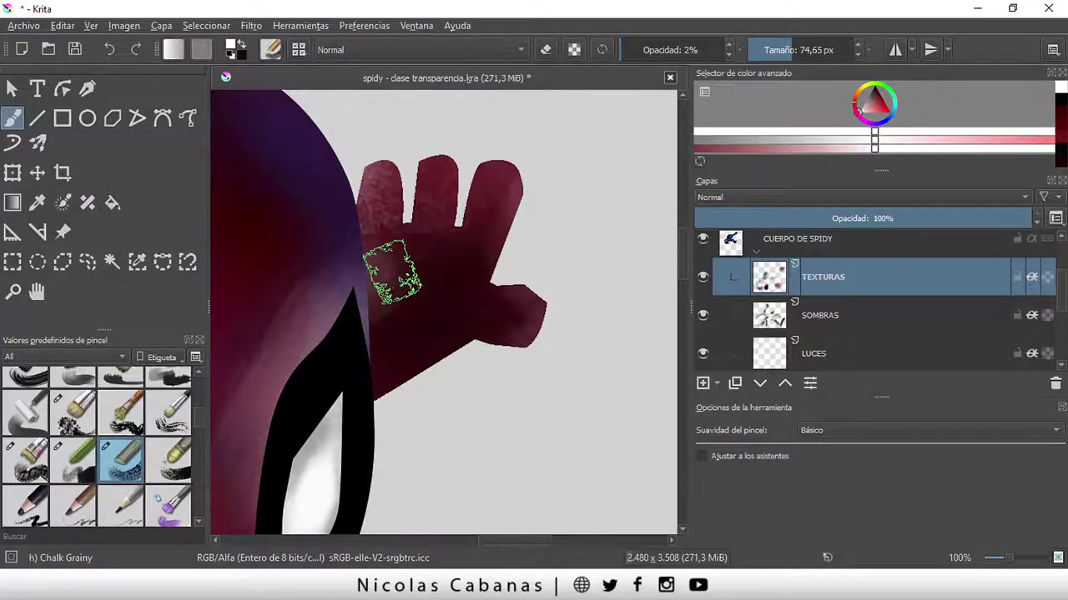
left_click(876, 85)
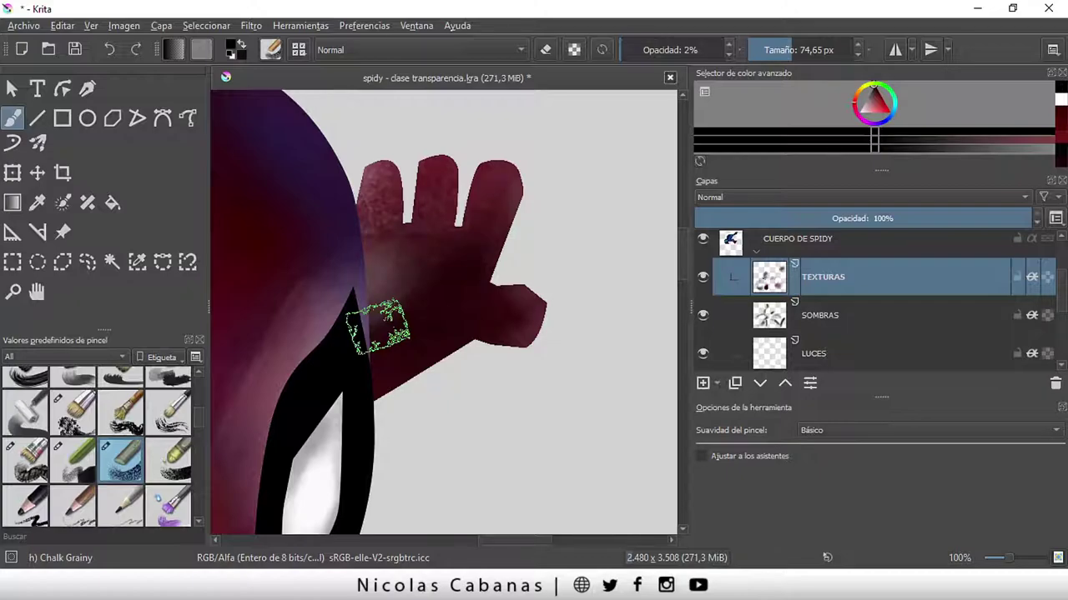
scroll(378, 327, "down", 4)
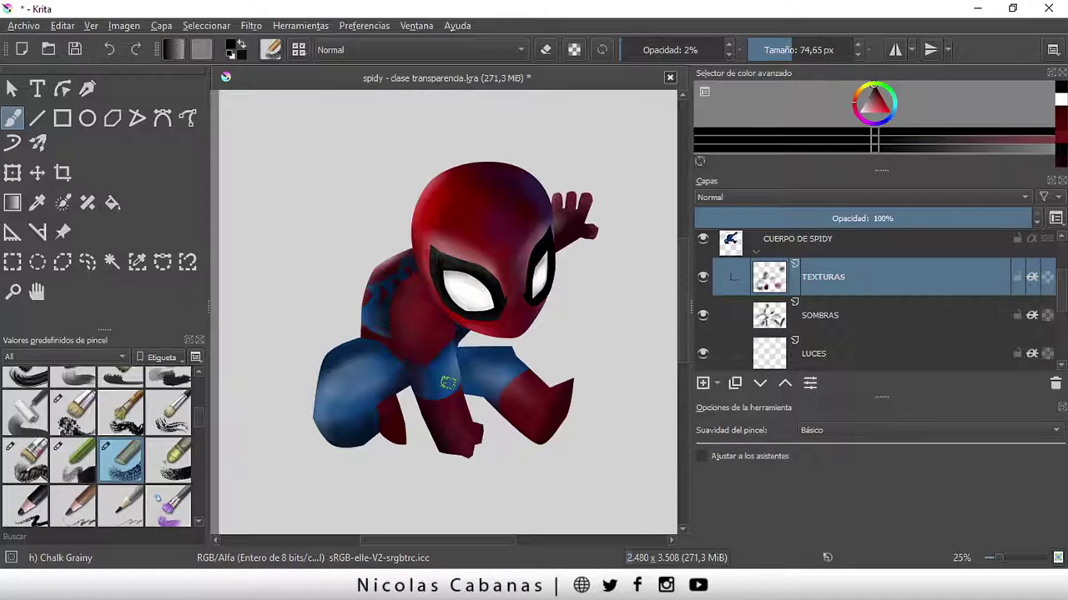
- Review the figure in canvas-only view, then switch to the Select Shapes tool
key("Tab")
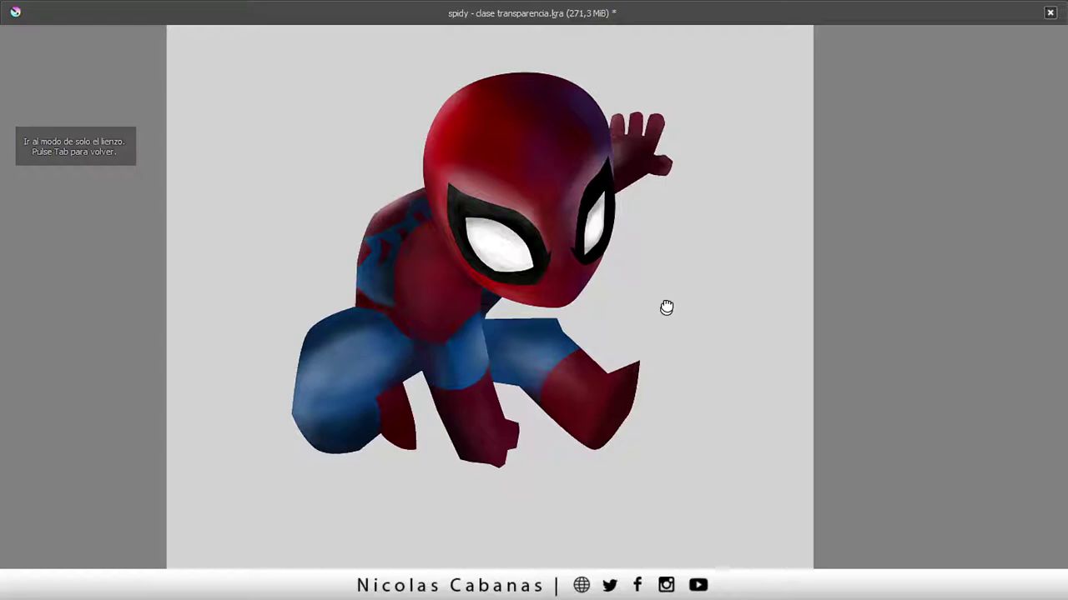
scroll(493, 354, "up", 2)
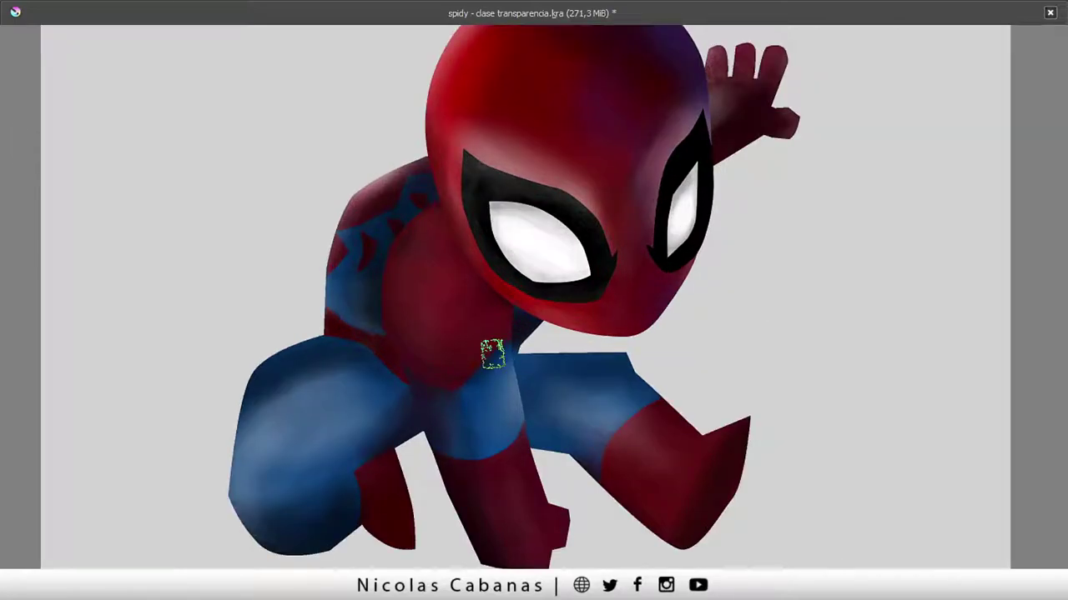
key("Tab")
scroll(492, 355, "down", 2)
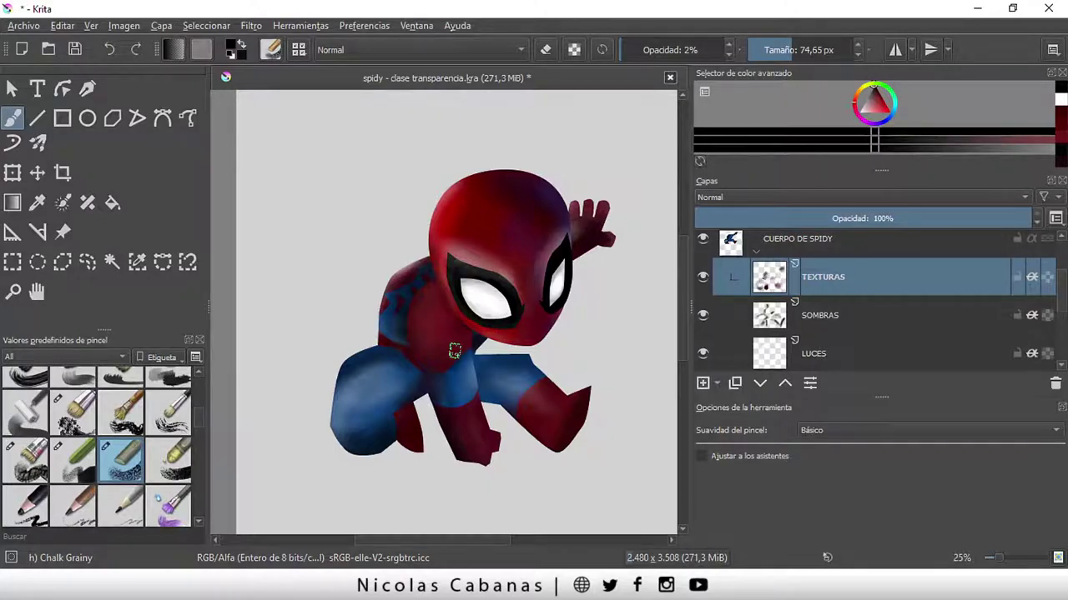
key("Tab")
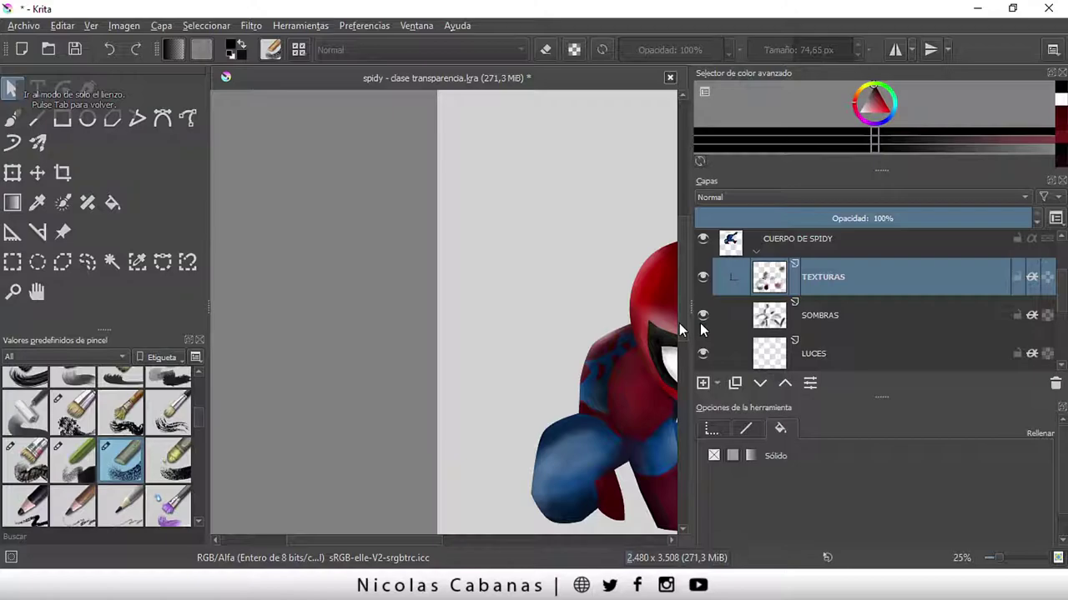
- Zoom in slightly on the drawing and select the spidy.jpg reference layer
scroll(699, 329, "down", 3)
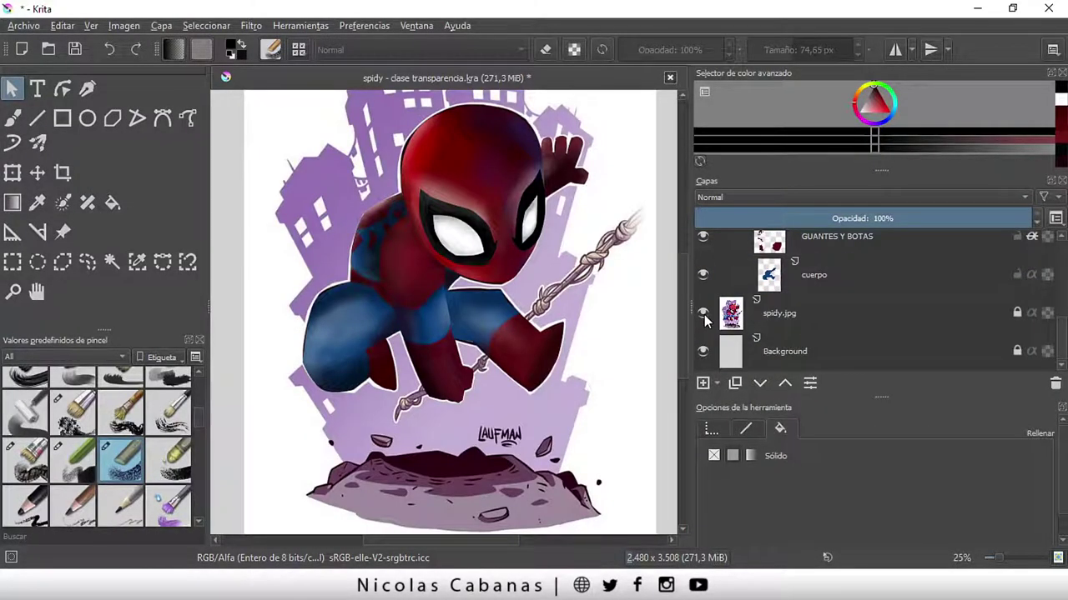
key("plus")
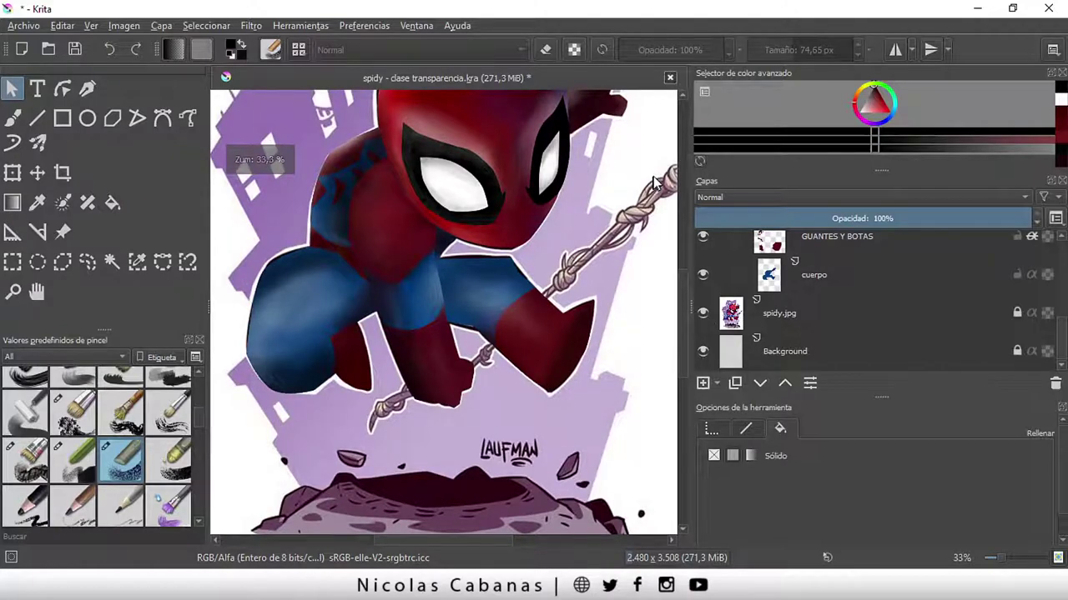
left_click(834, 315)
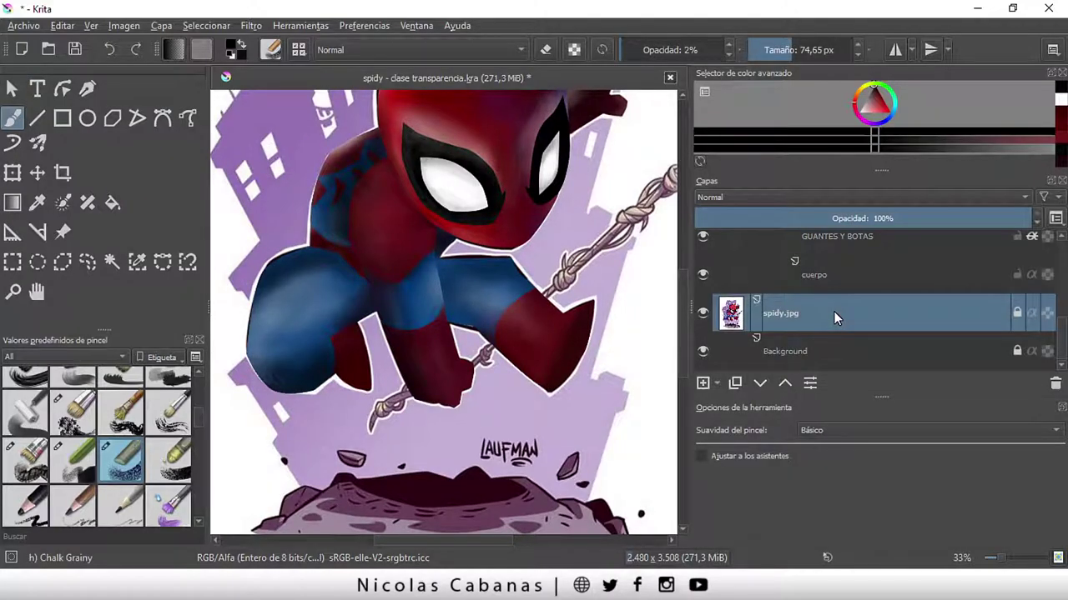
scroll(413, 327, "up", 2)
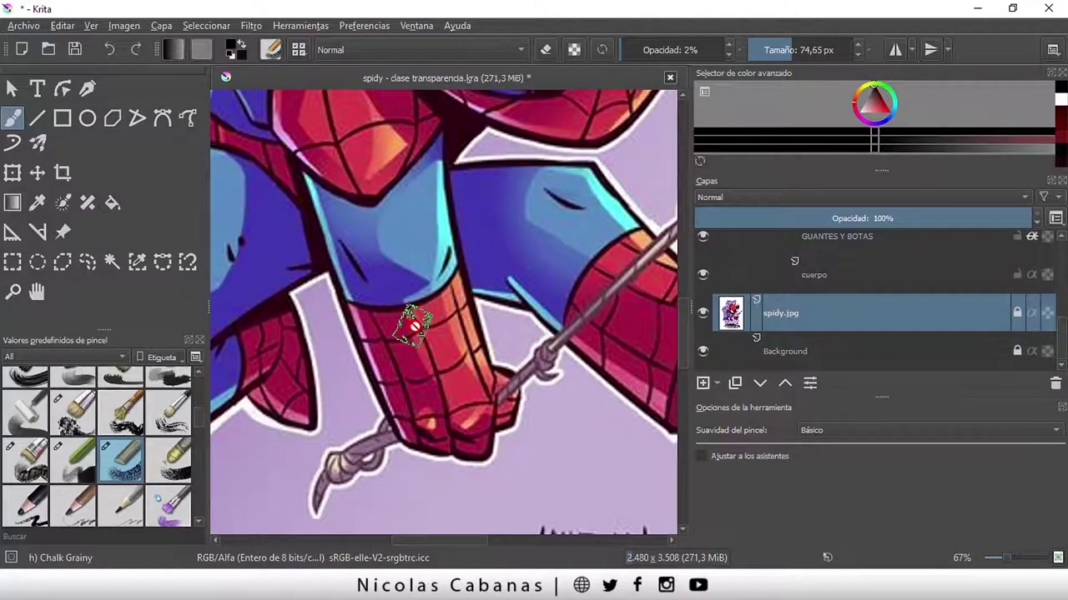
scroll(852, 267, "up", 3)
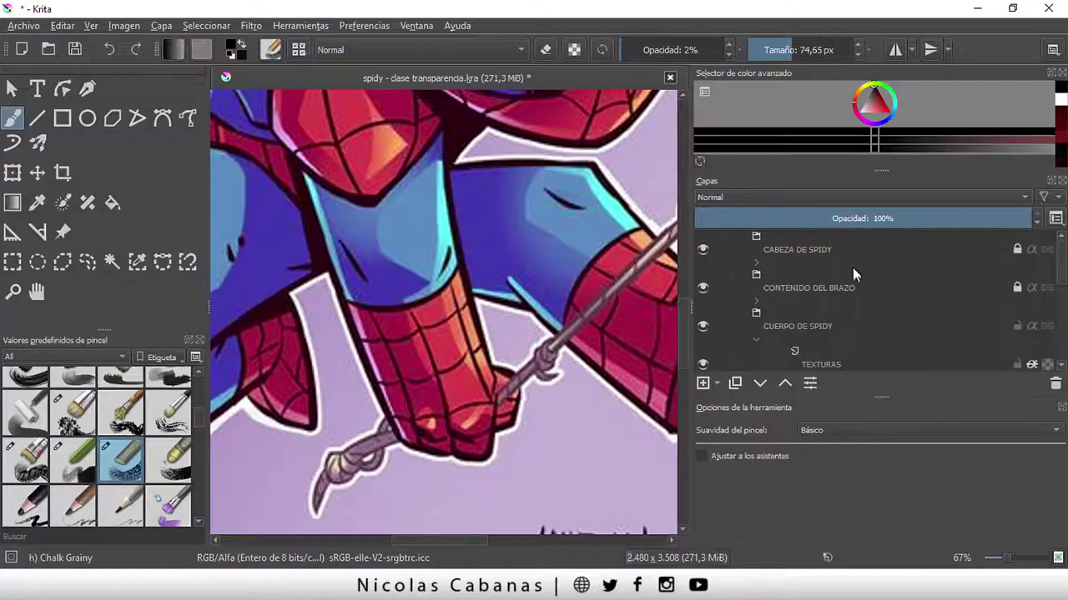
- Isolate CABEZA DE SPIDY, spidy.jpg and the cuerpo layer in turn to compare them
left_click(852, 265, "alt")
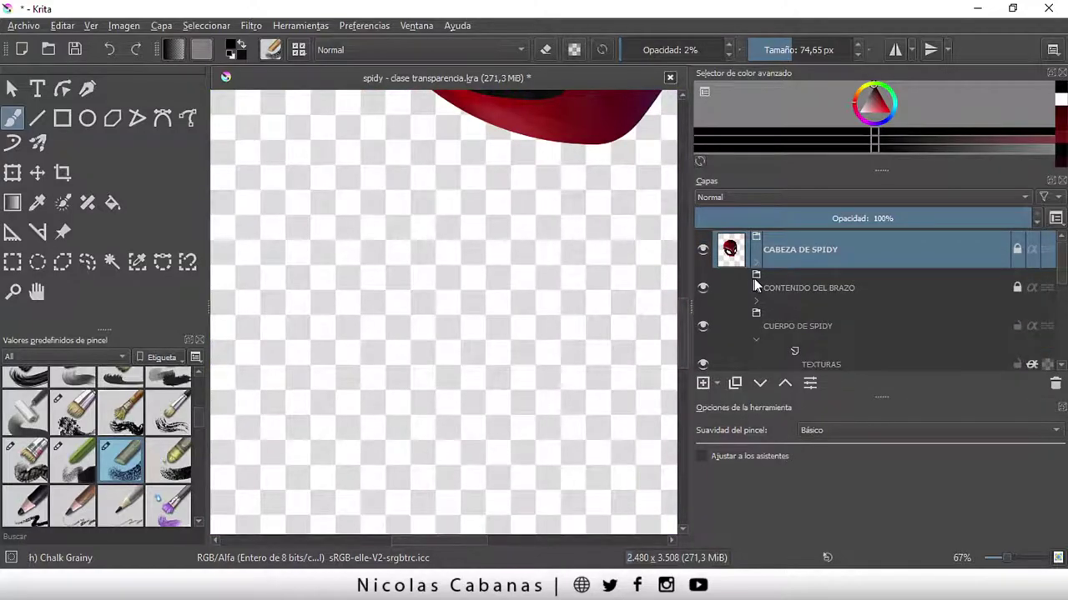
scroll(801, 300, "down", 5)
left_click(830, 321, "alt")
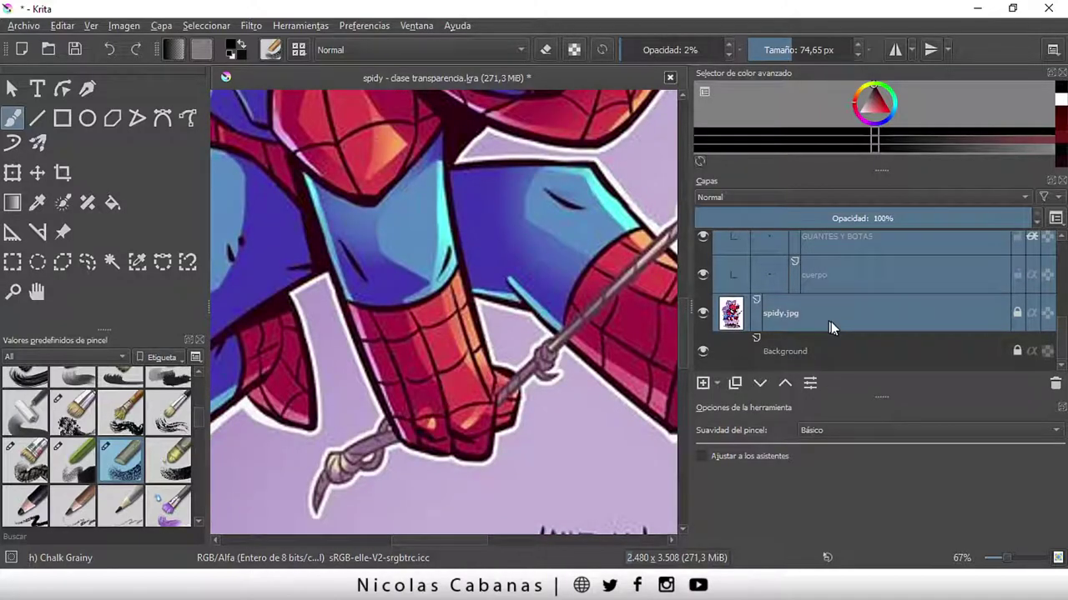
left_click(830, 321, "alt")
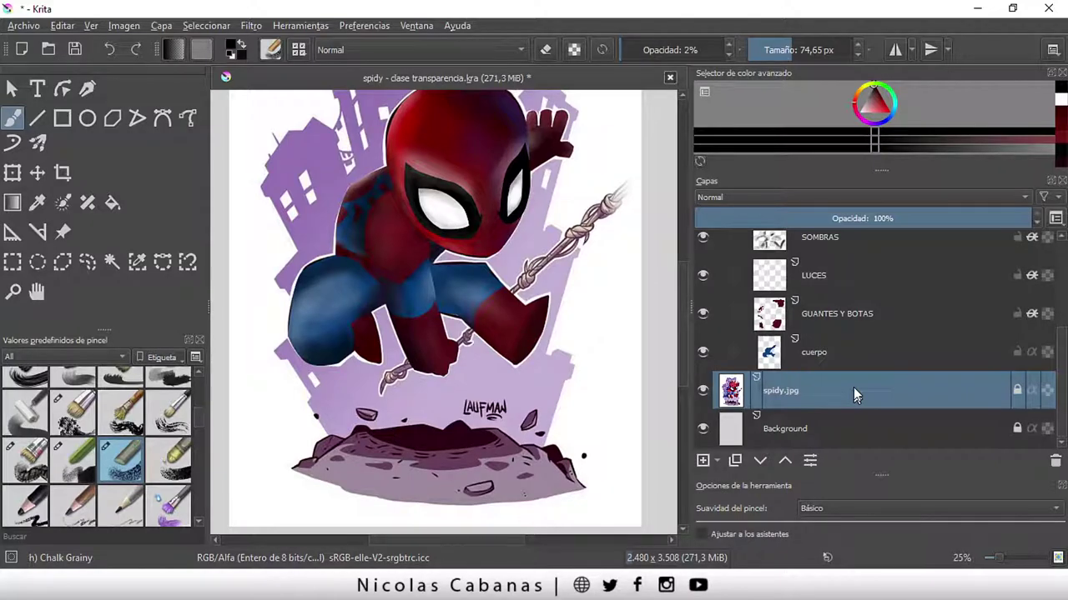
left_click(853, 387, "alt")
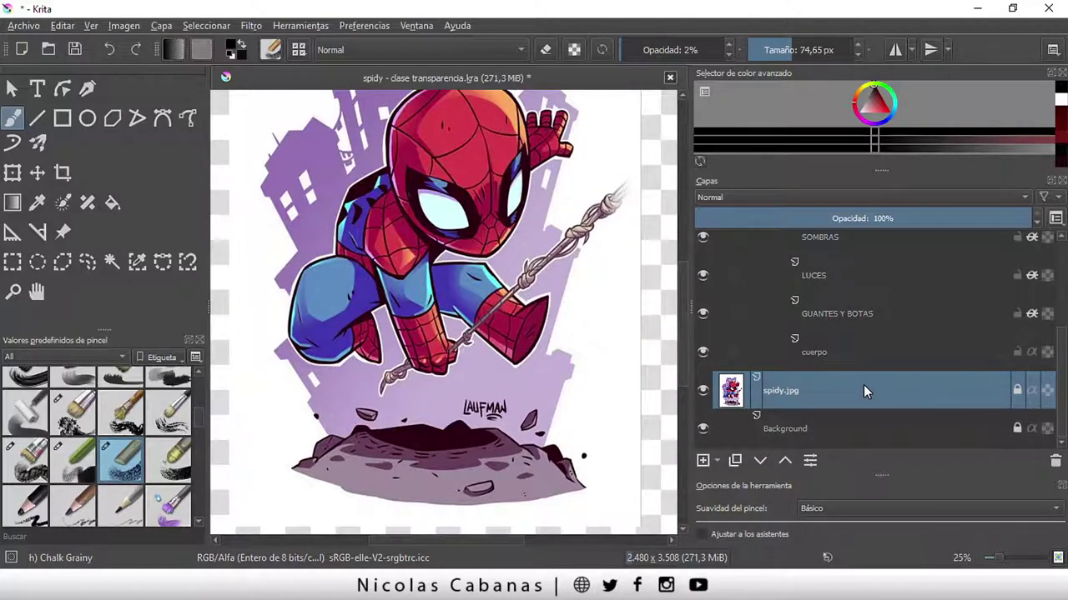
left_click(871, 354)
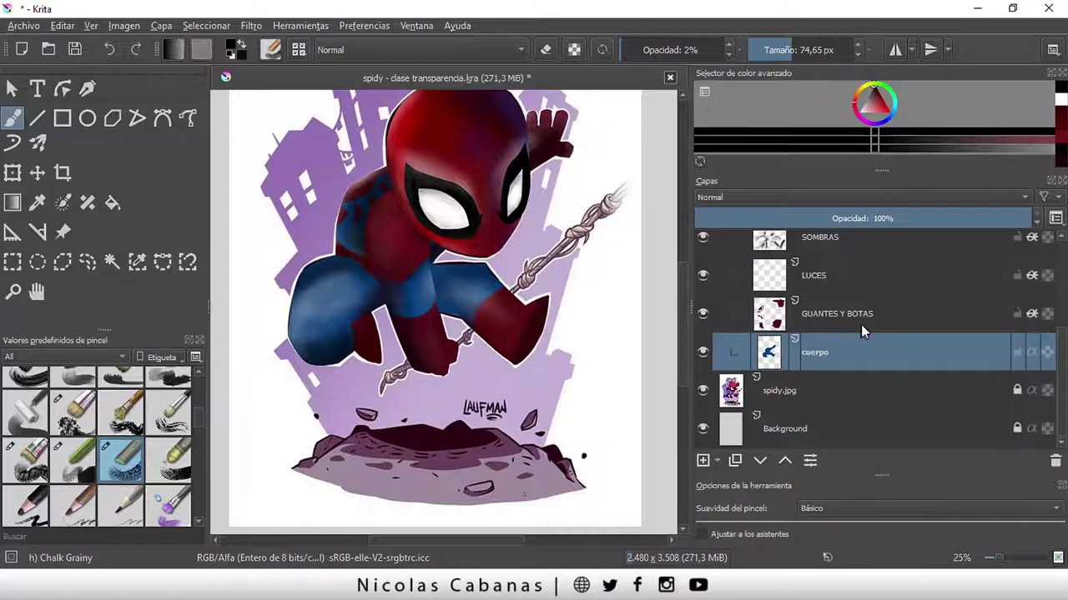
- Collapse the groups and add an empty layer named 'linea' above spidy.jpg
left_click(760, 390)
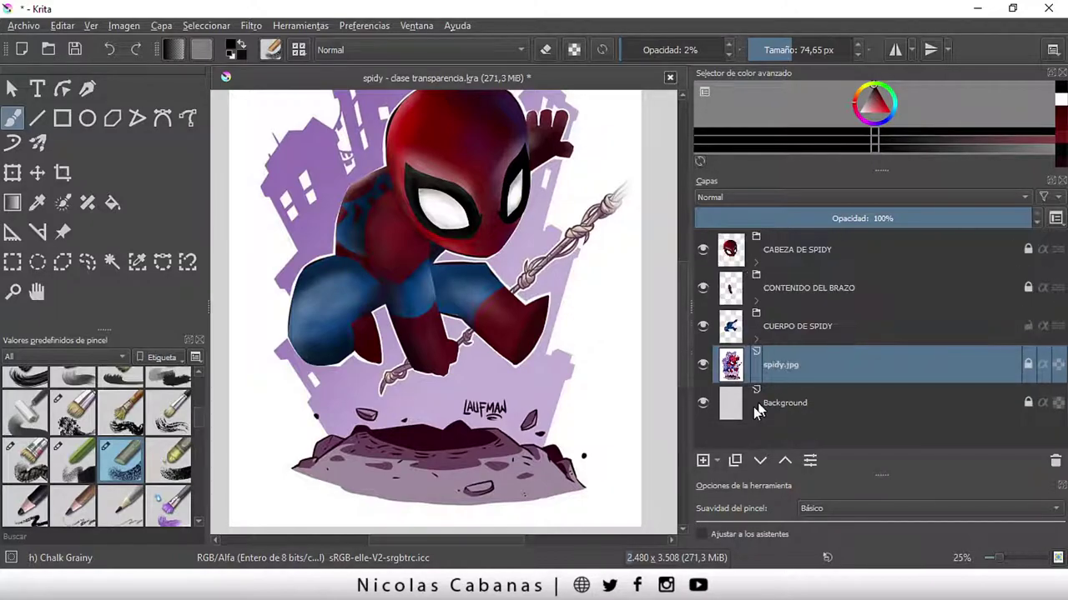
key("Insert")
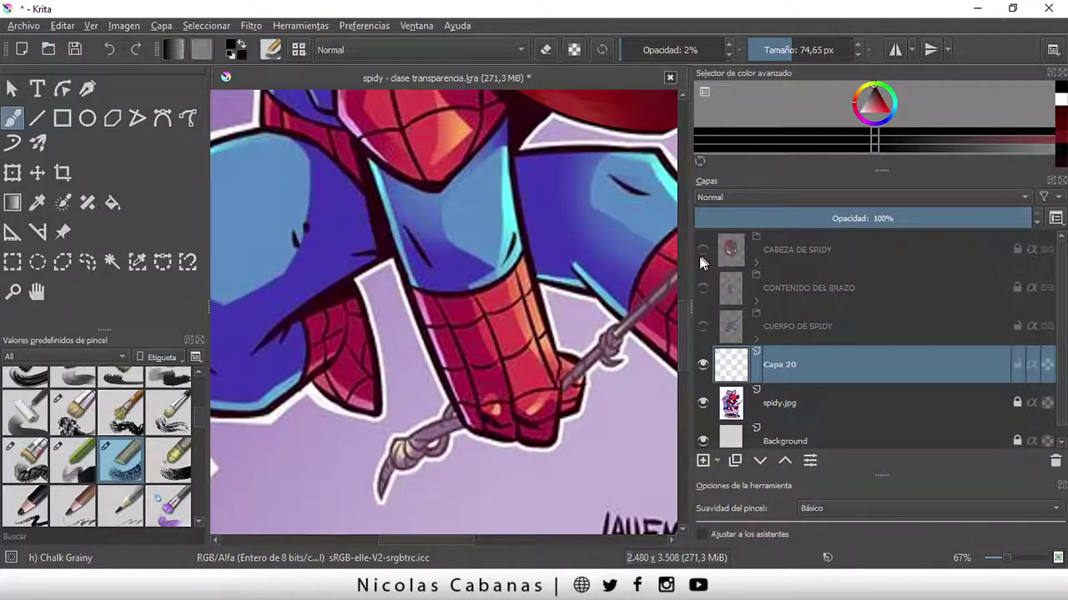
double_click(715, 373)
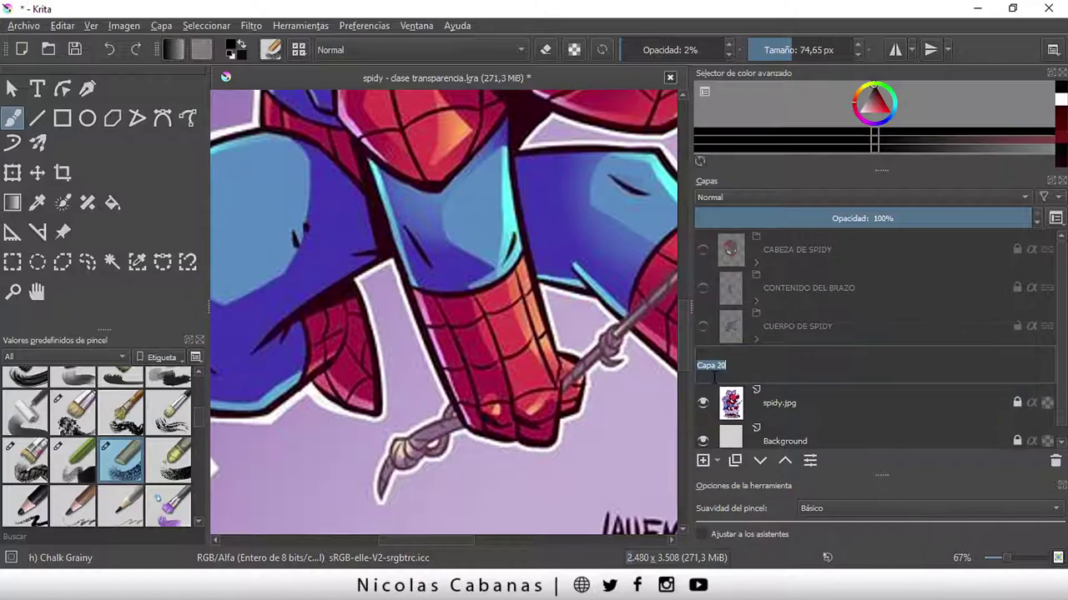
type("linea")
key("Return")
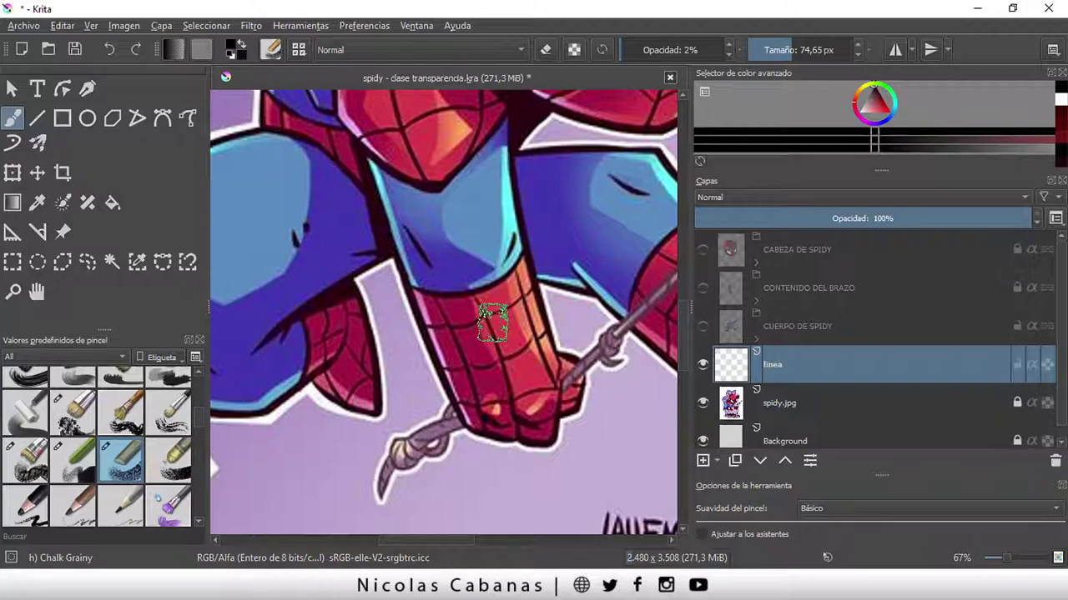
- Draw a black Bezier curve down the forearm with the Basic-1 brush at 6.65 px
scroll(562, 381, "up", 3)
scroll(137, 383, "up", 5)
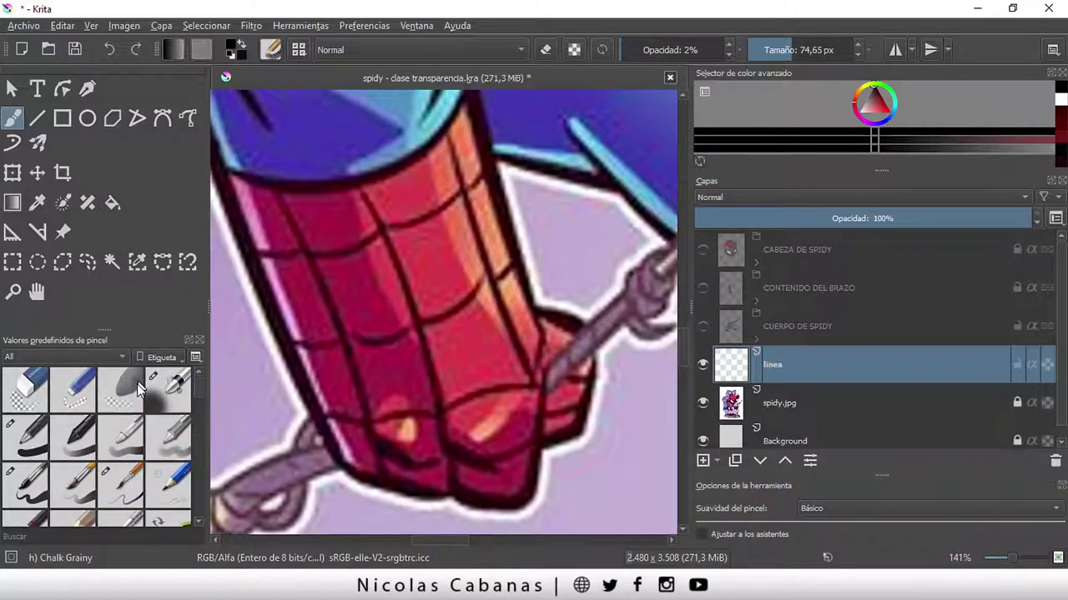
key("slash")
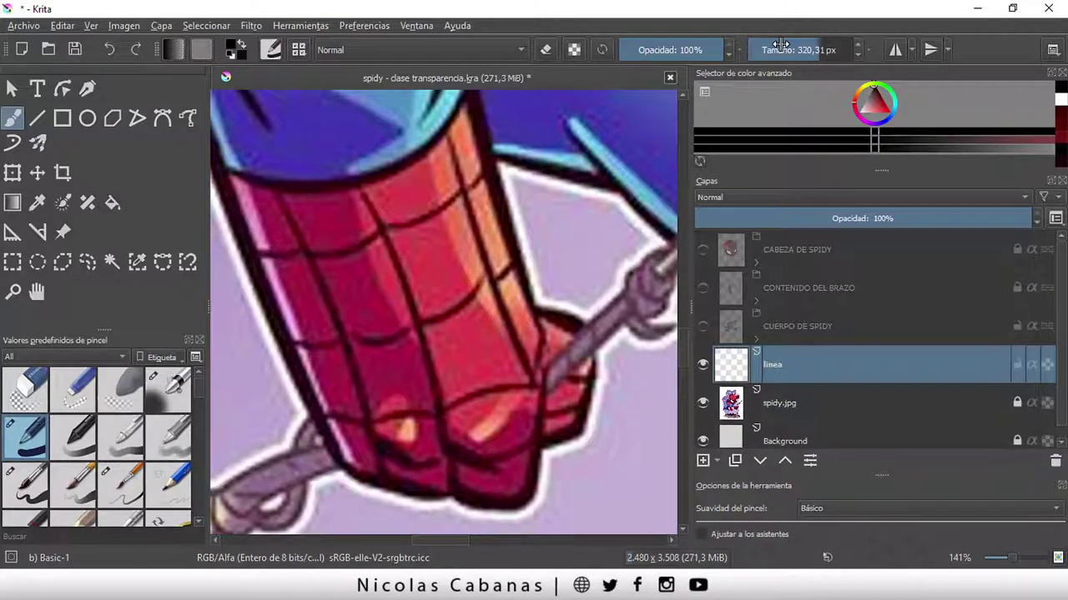
left_click_drag(779, 44, 764, 46)
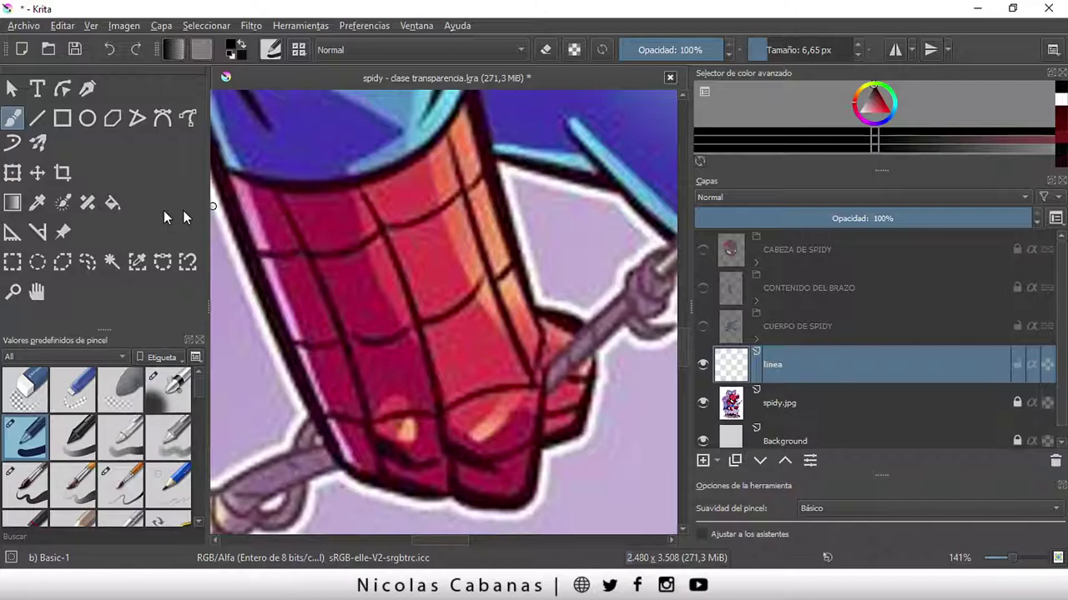
left_click(163, 118)
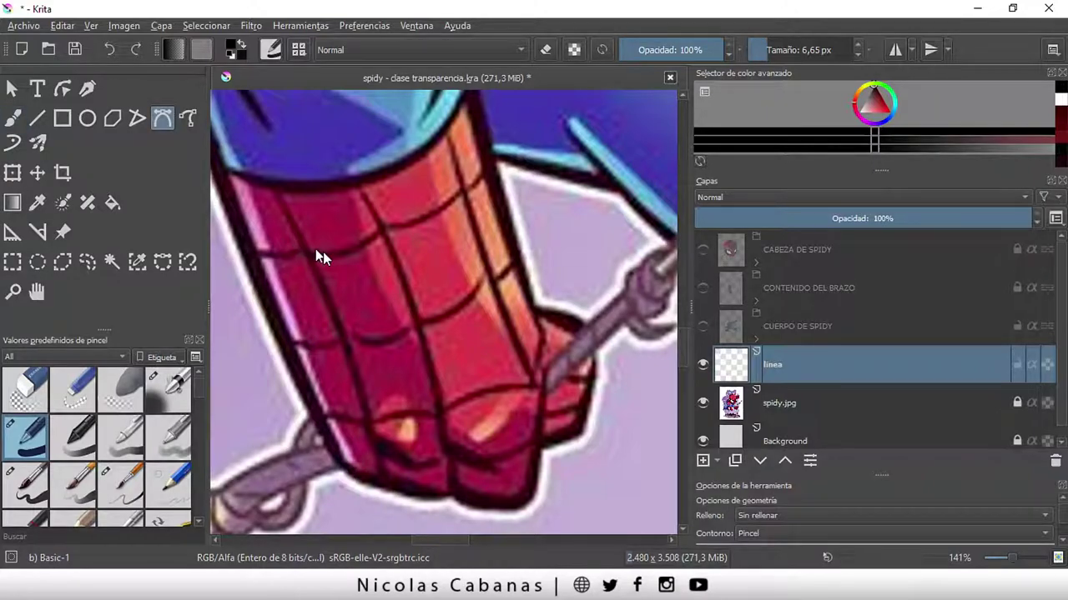
left_click(361, 195)
left_click_drag(444, 411, 450, 454)
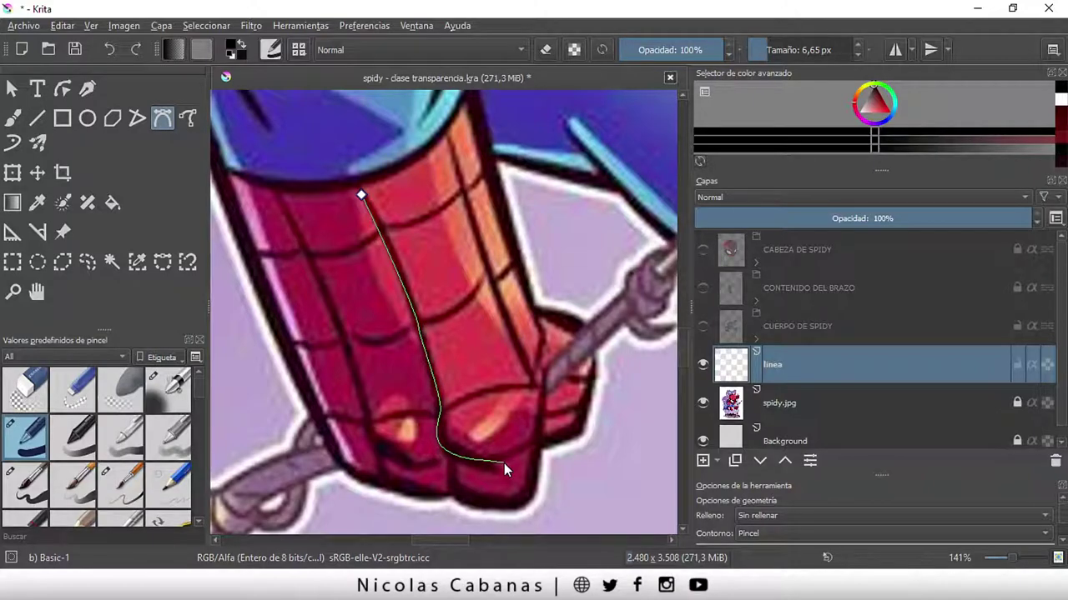
key("Return")
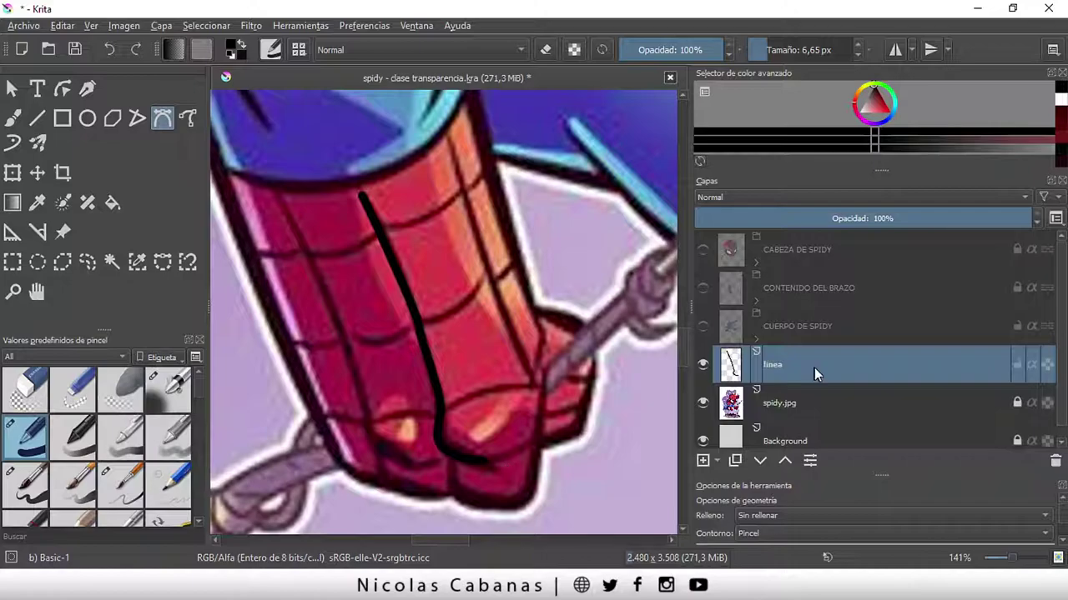
- Move linea under CABEZA DE SPIDY, hide CONTENIDO DEL BRAZO and make linea active
left_click_drag(814, 367, 859, 232)
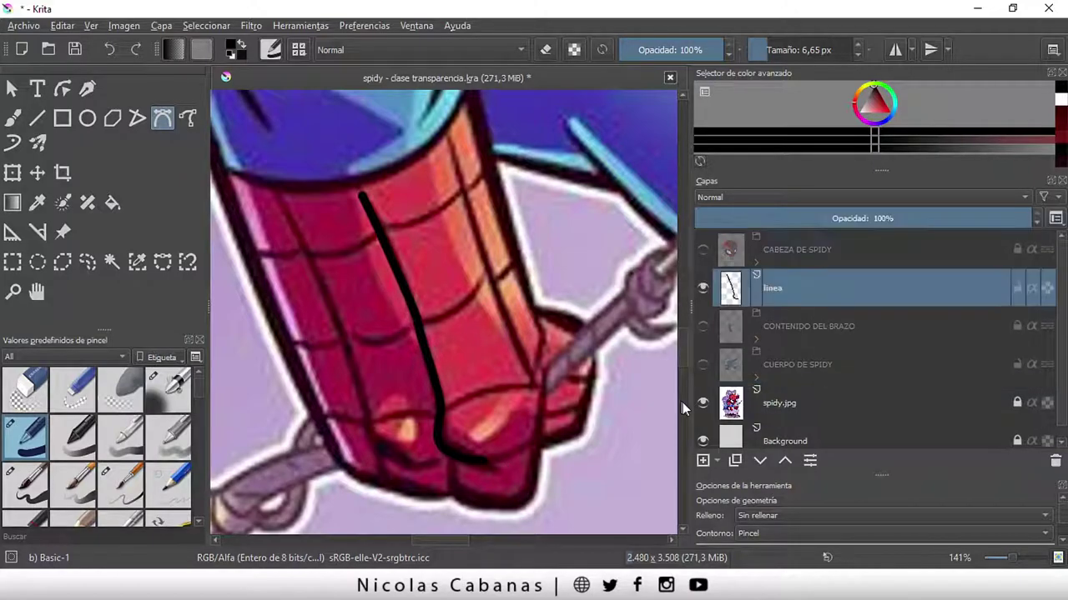
left_click(703, 364)
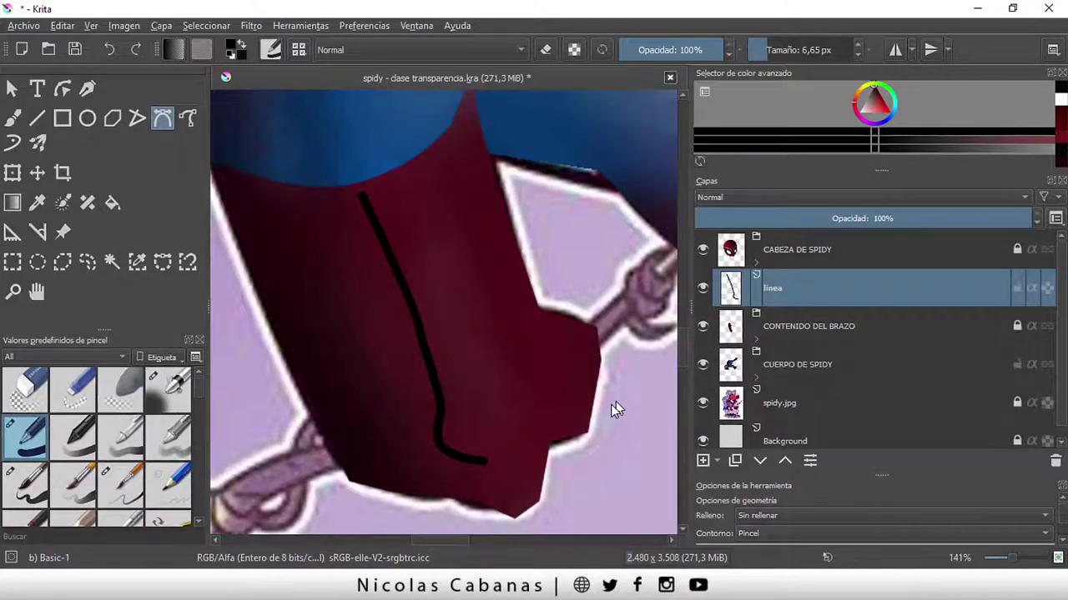
scroll(455, 403, "down", 1)
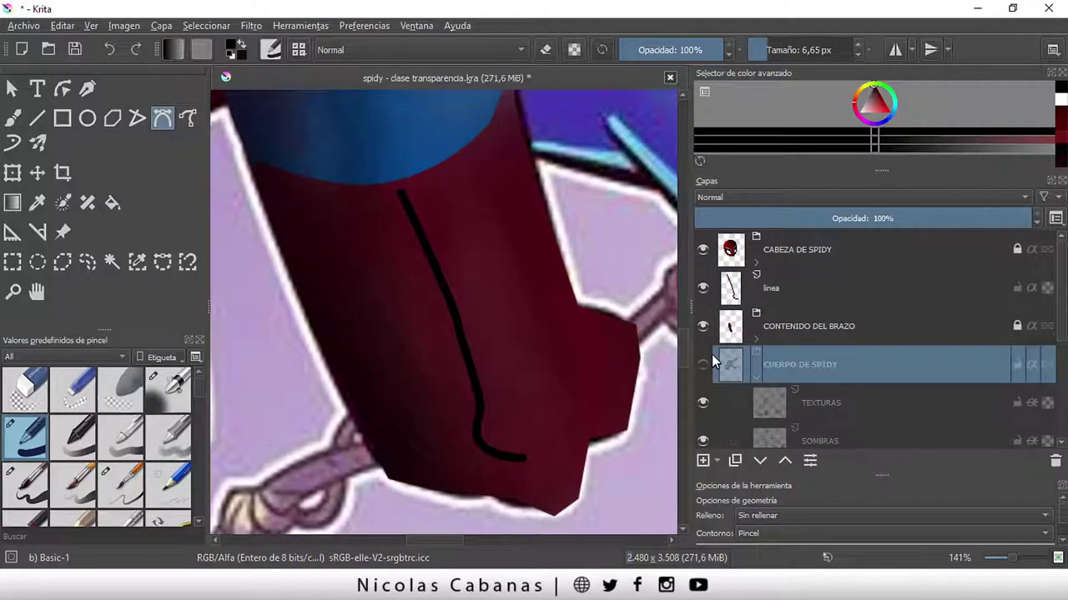
left_click(703, 326)
left_click(761, 291)
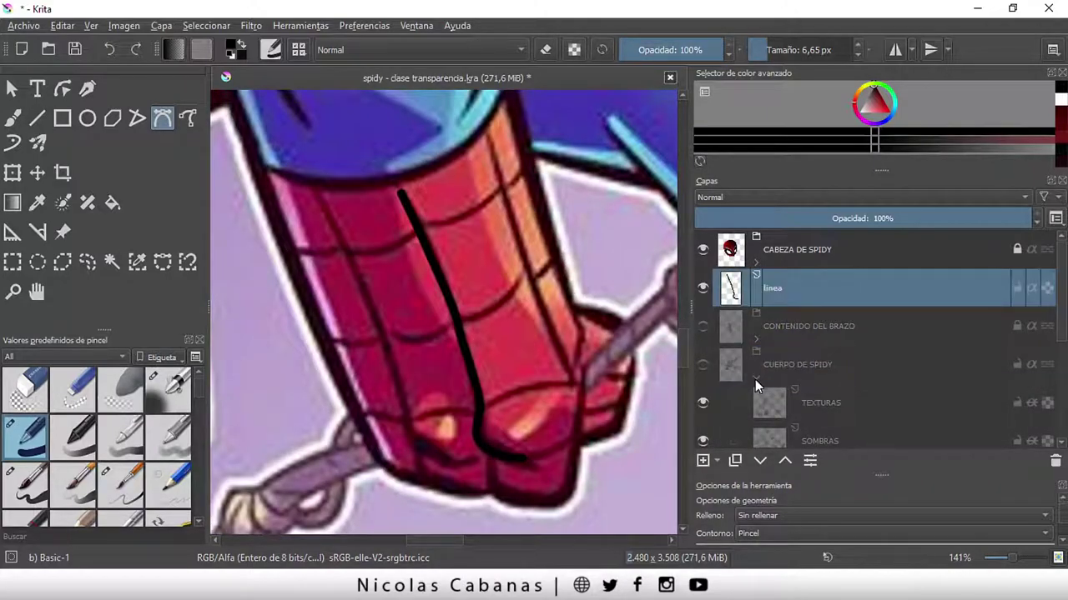
left_click(755, 380)
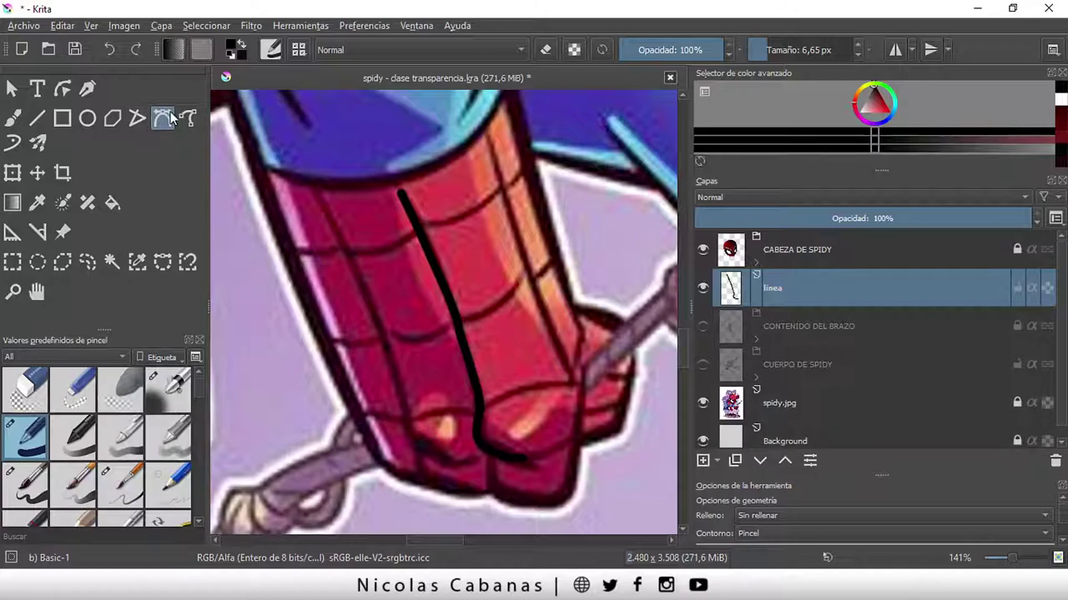
- Draw a second Bezier curve along the forearm's left edge, then add layer Capa 21
left_click(323, 188)
left_click(377, 330)
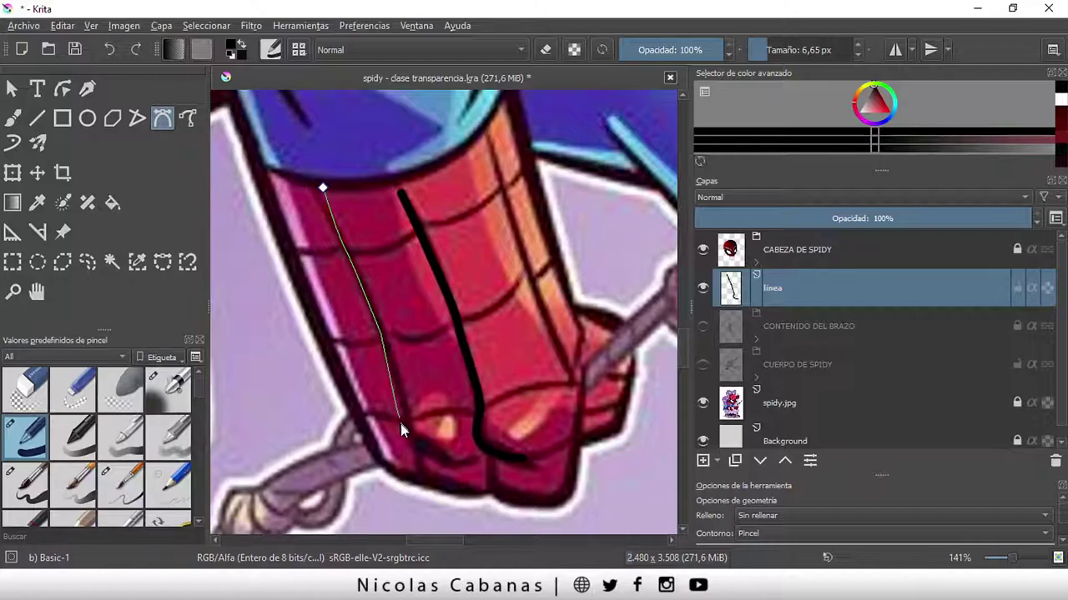
left_click(410, 441)
double_click(460, 466)
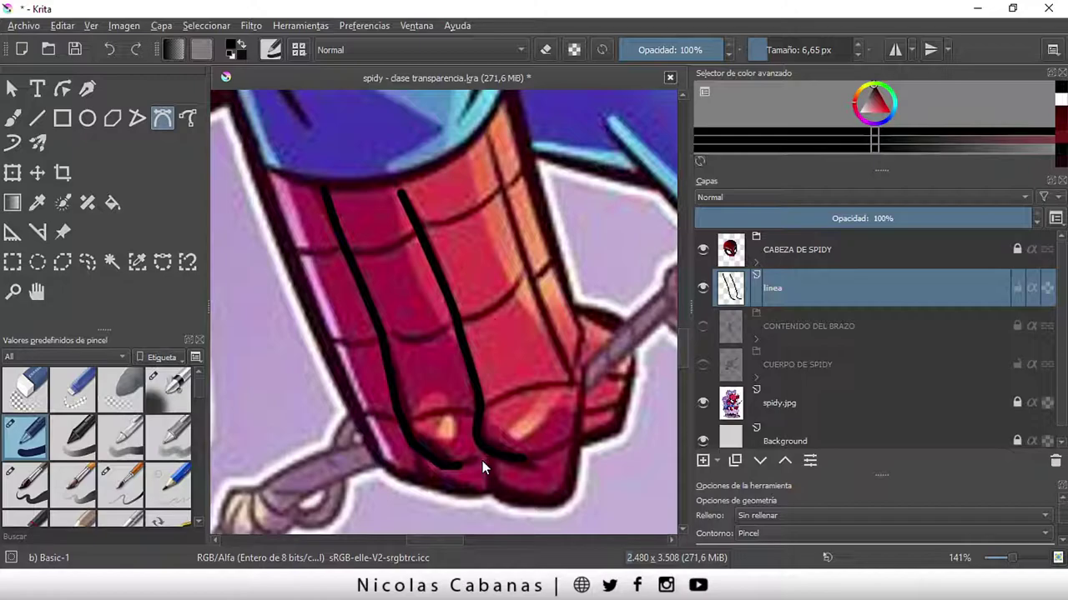
left_click(719, 467)
left_click(784, 454)
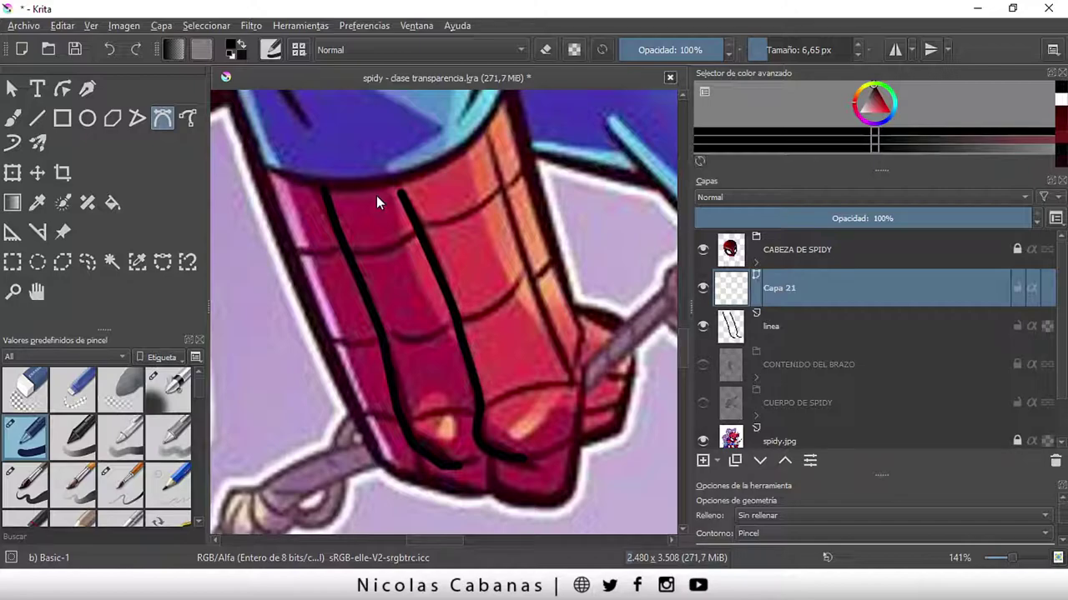
- Draw a Bezier curve on Capa 21 from the forearm's upper right down to the fist
left_click(490, 142)
left_click_drag(572, 383, 571, 402)
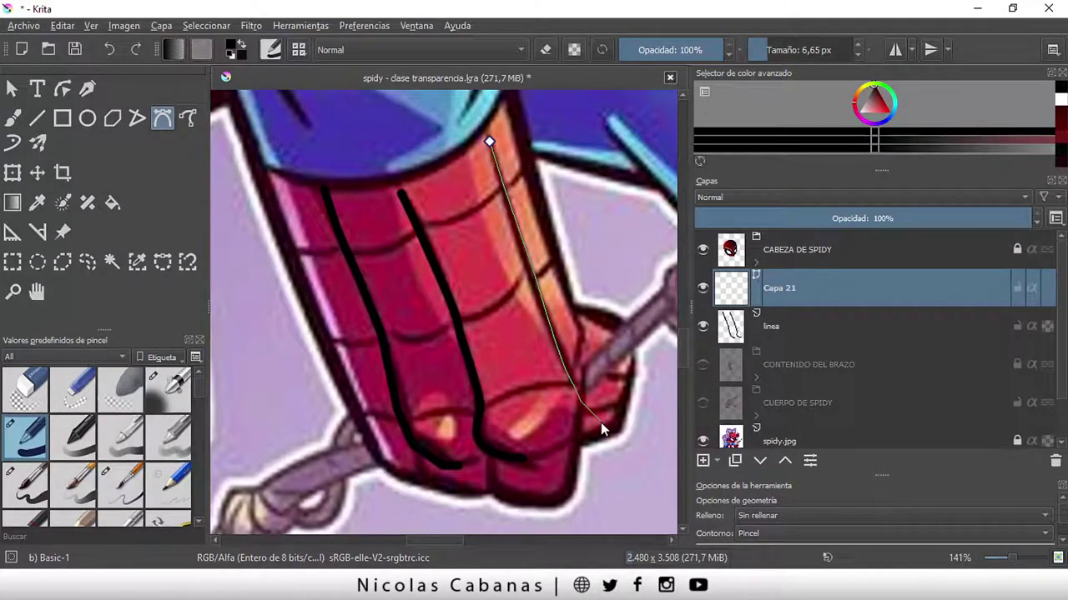
key("Return")
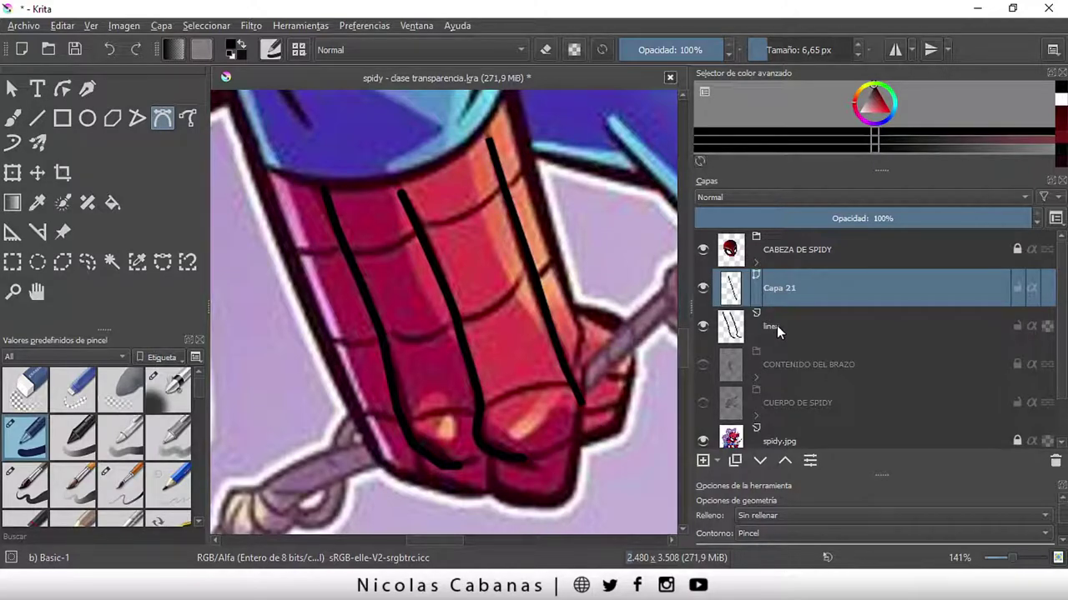
- Rename the linea layer to 'LINEA DE DIBUJO'
double_click(777, 325)
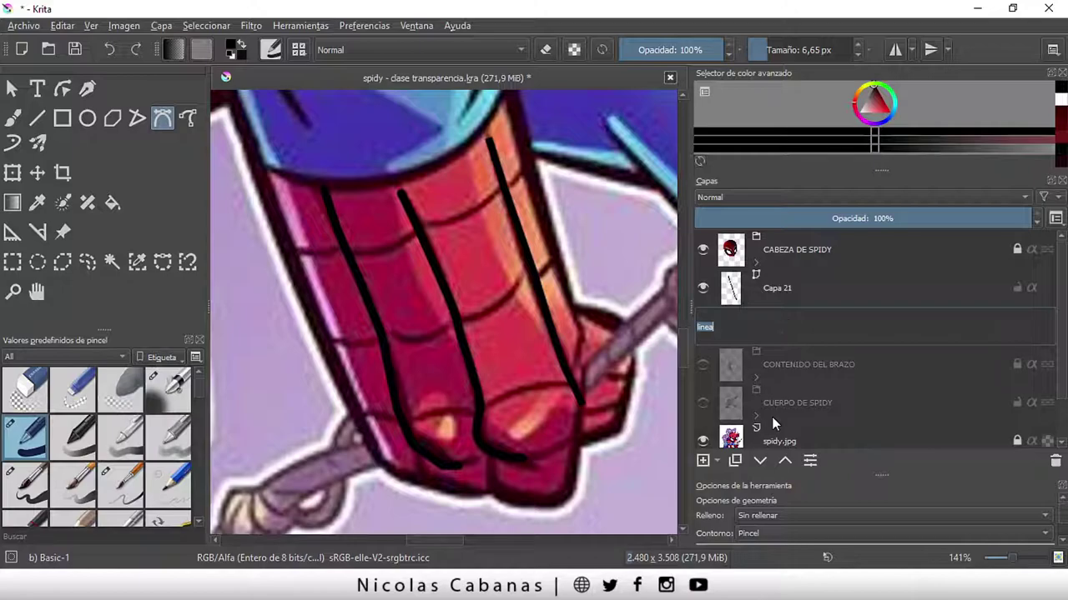
type("LINEA DE DIBU")
type("JO")
key("Return")
- Rename Capa 21 to 'LINEA VECTORIAL'
left_click(756, 265)
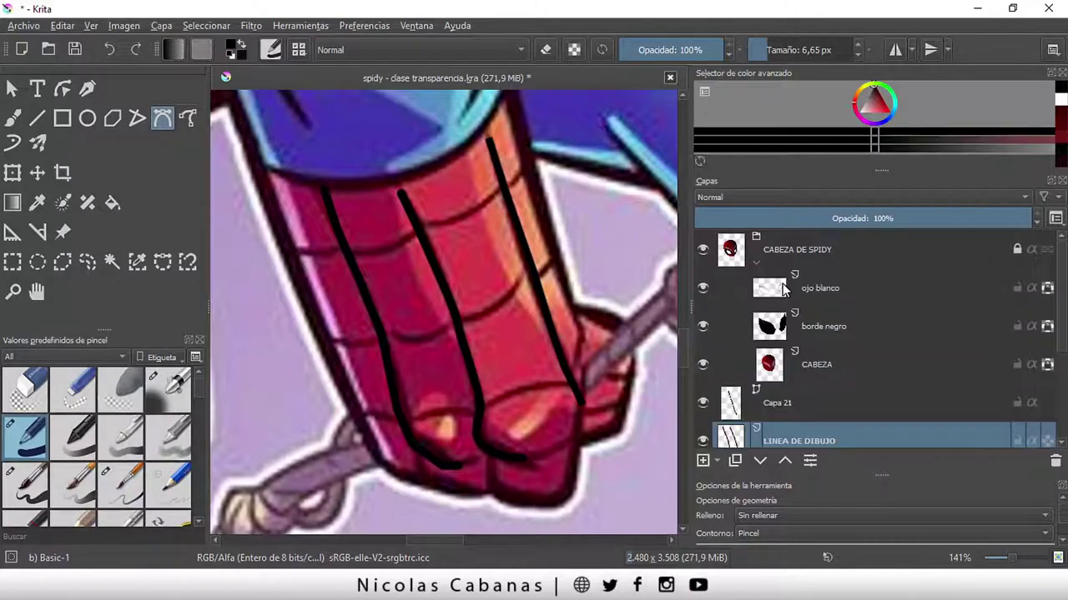
left_click(756, 265)
double_click(782, 288)
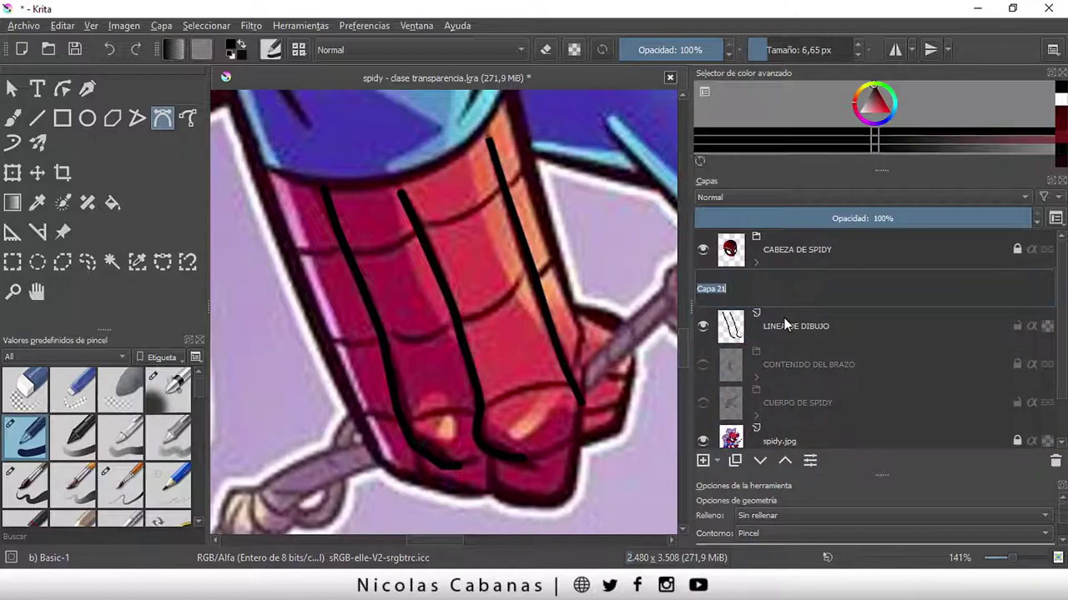
type("LINEA VEC")
type("TORIAL")
key("Return")
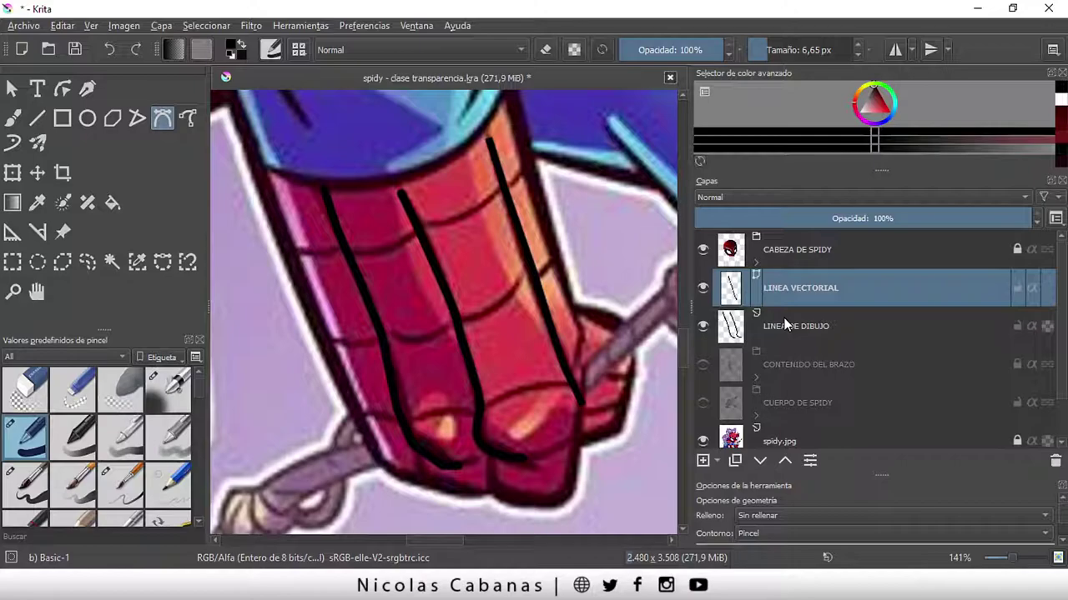
- Set the right vector line's stroke width to 4 px
left_click(12, 88)
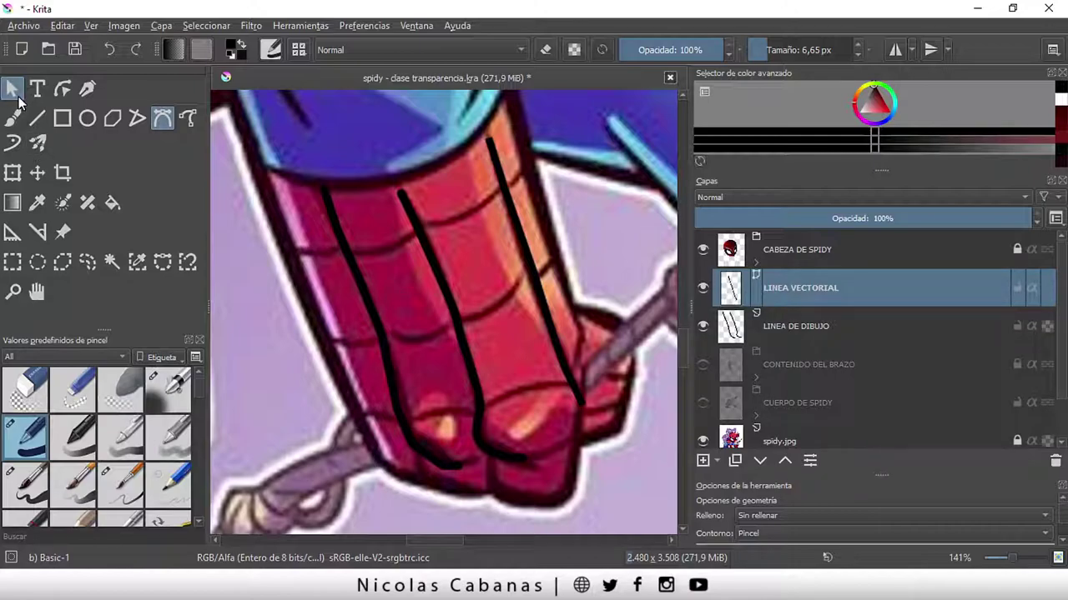
left_click(526, 253)
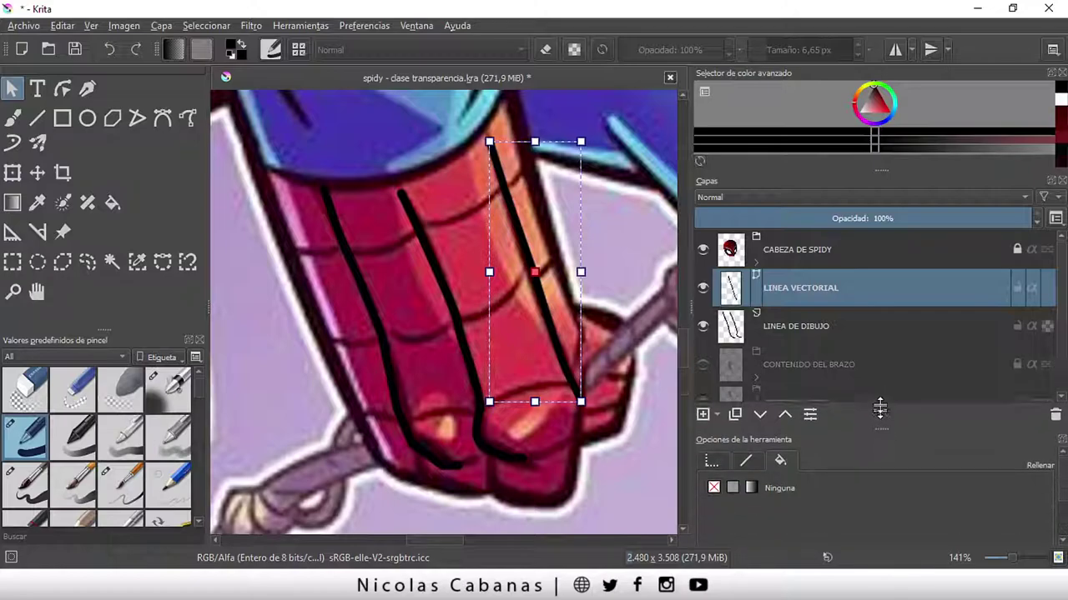
left_click_drag(883, 480, 884, 357)
left_click(745, 389)
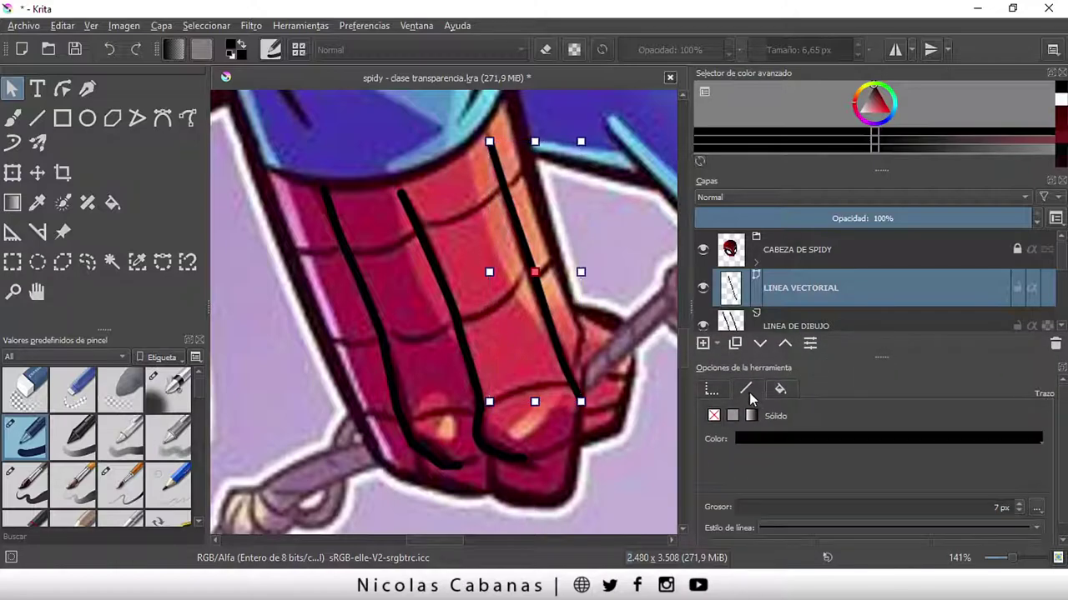
double_click(997, 506)
type("4")
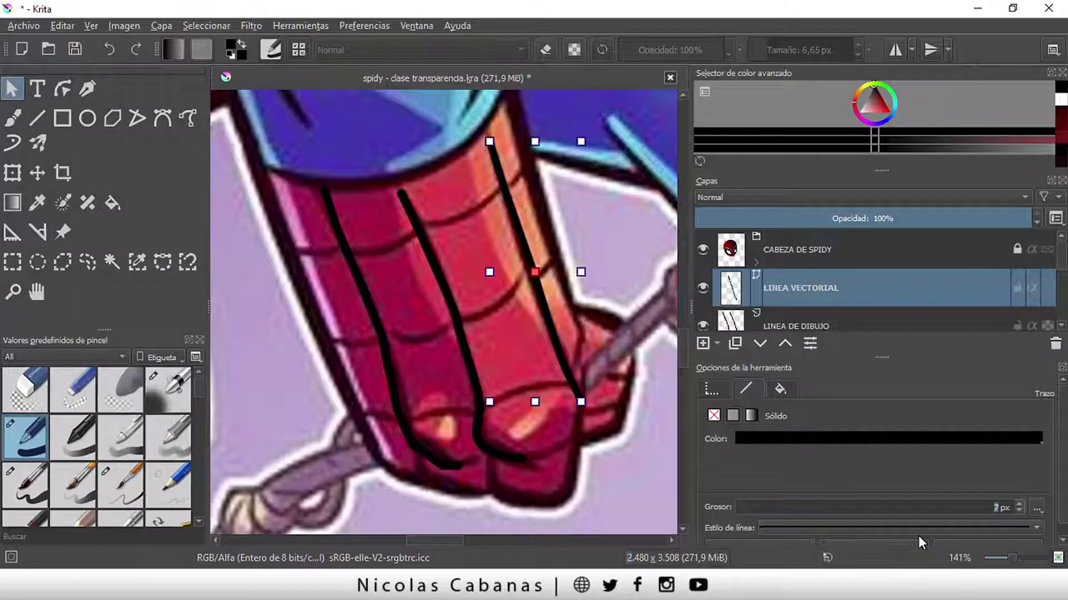
key("Return")
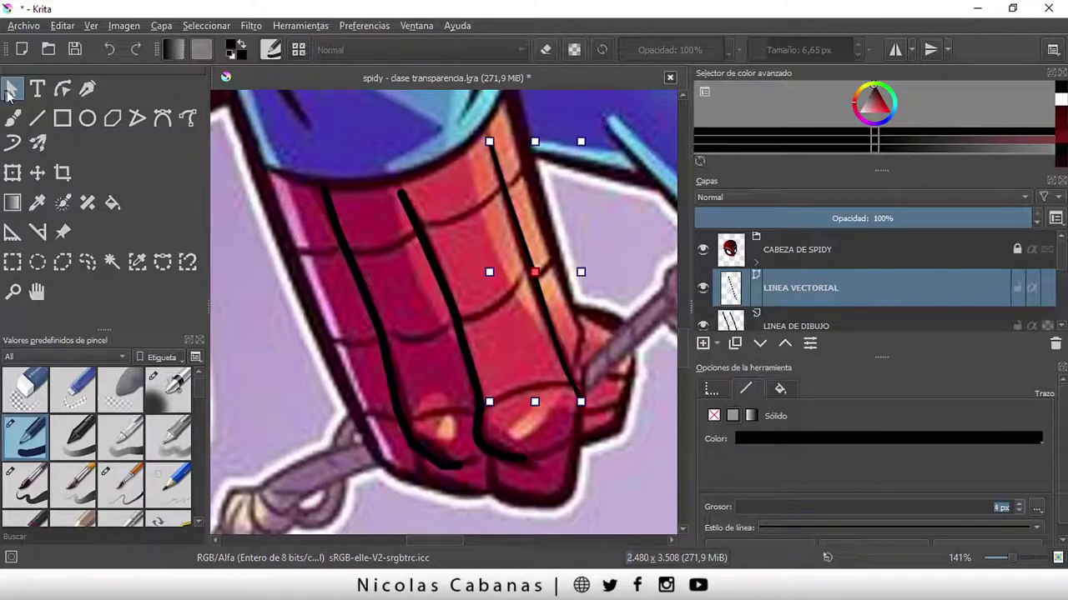
- Add a node midway along the vector line and hide the spidy.jpg reference
left_click(63, 88)
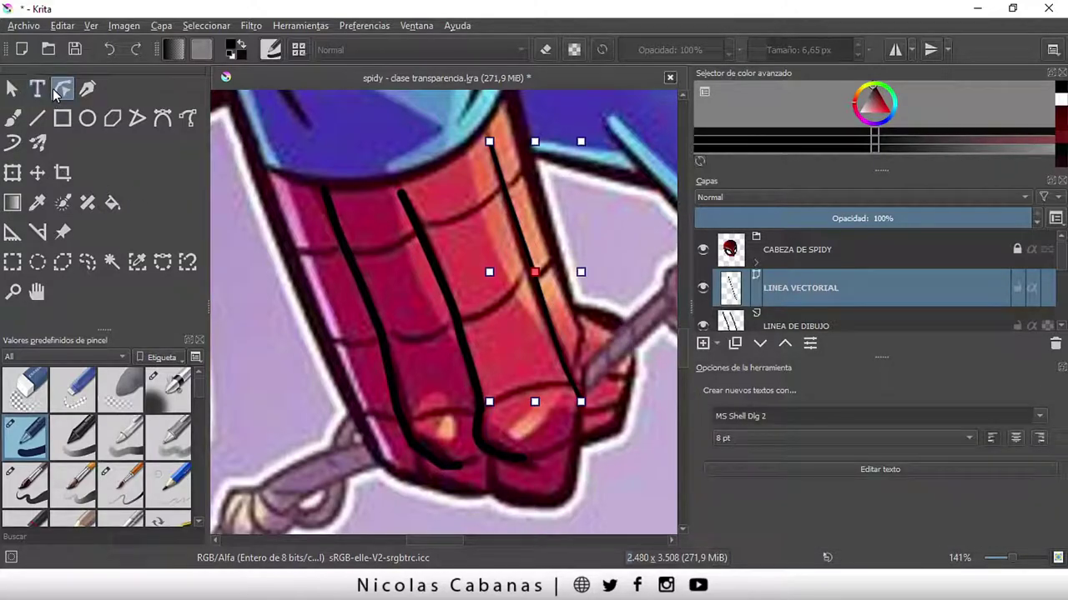
left_click(534, 259)
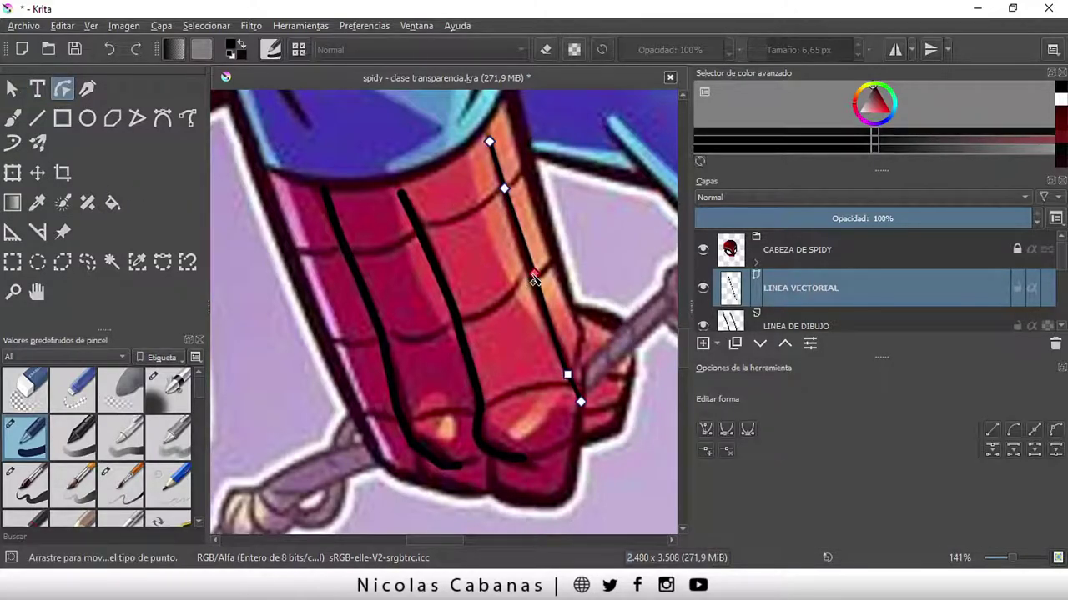
double_click(532, 276)
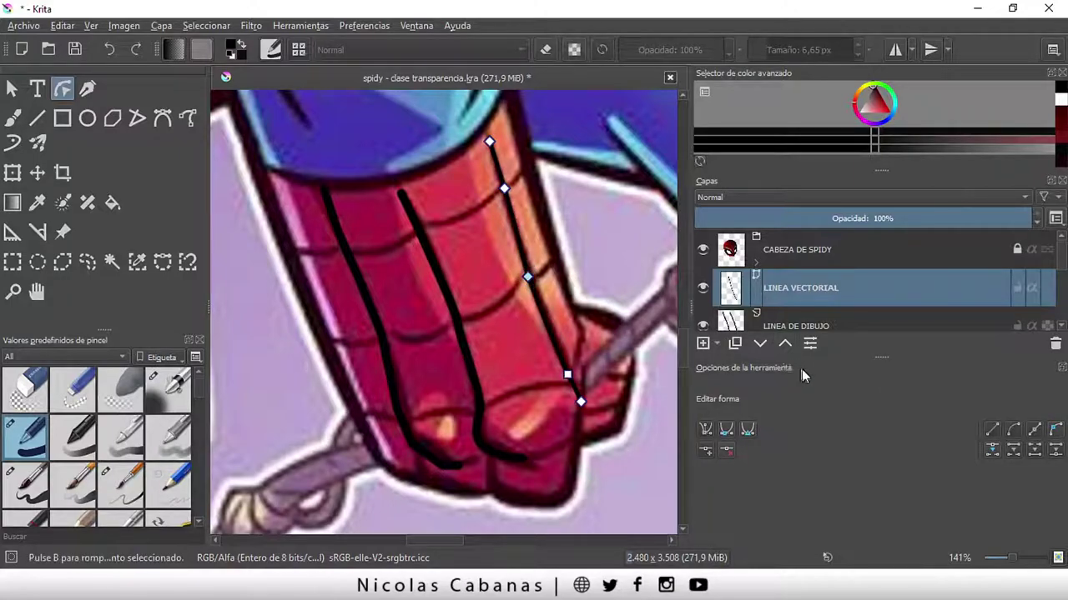
left_click_drag(882, 359, 870, 499)
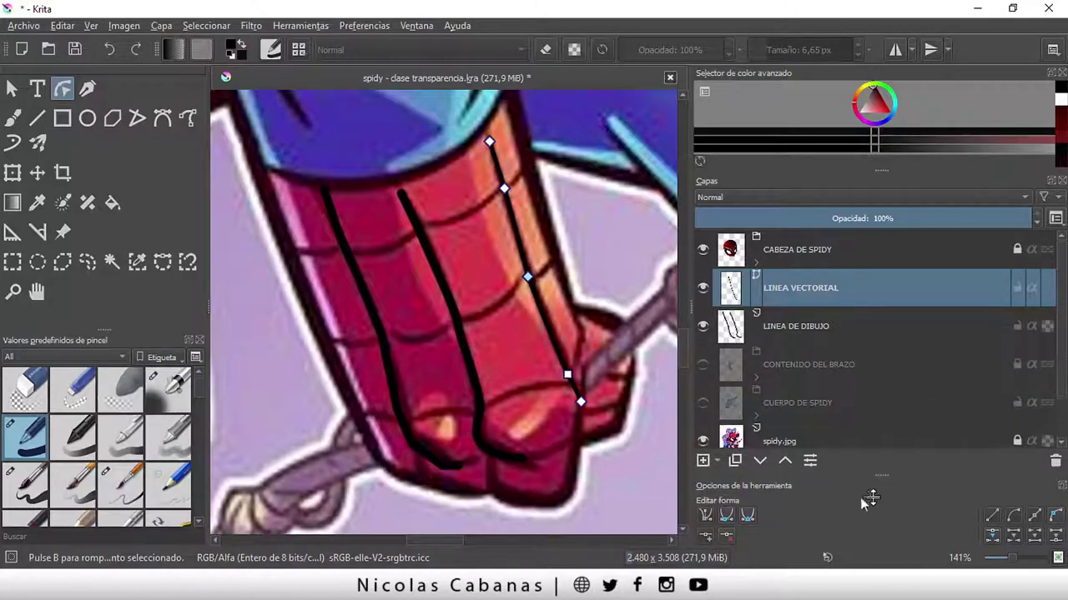
left_click(703, 440)
- Show CUERPO DE SPIDY and CONTENIDO DEL BRAZO, hide LINEA DE DIBUJO, and deselect the vector line
left_click(703, 403)
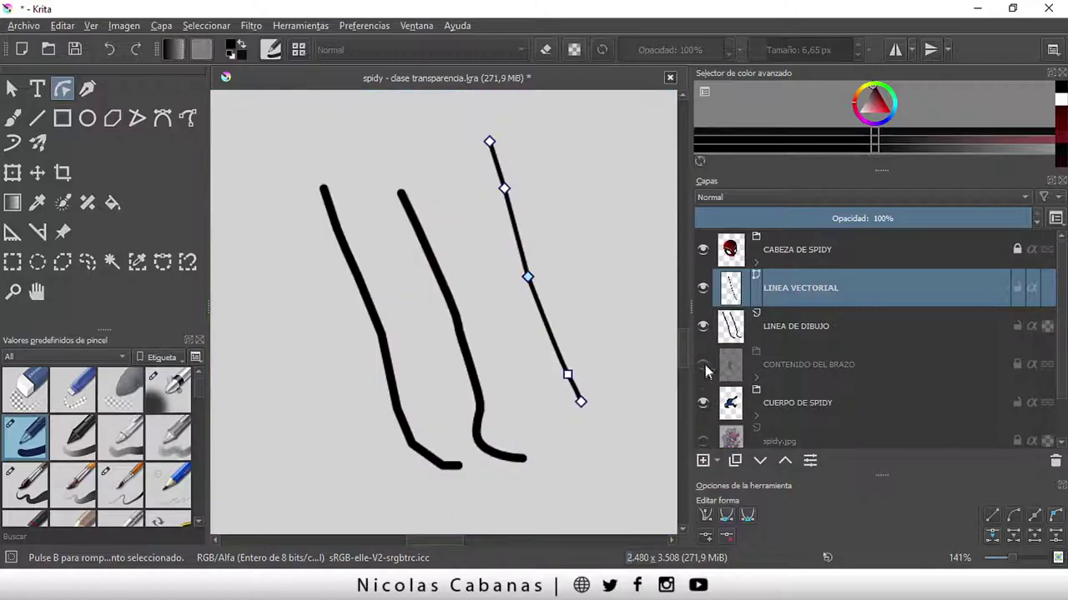
left_click(704, 365)
scroll(615, 358, "down", 2)
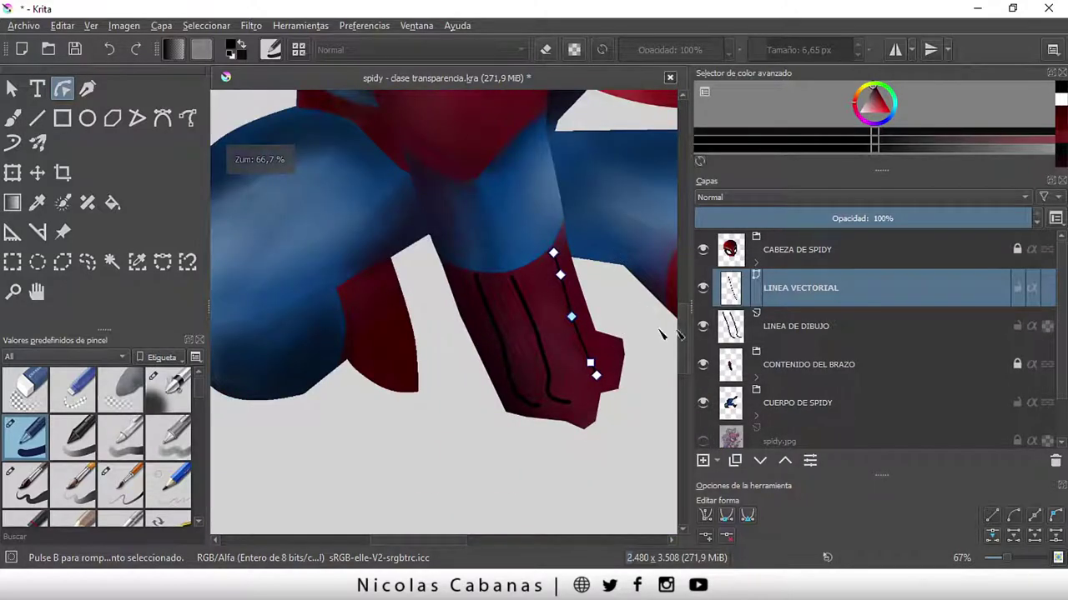
left_click(703, 326)
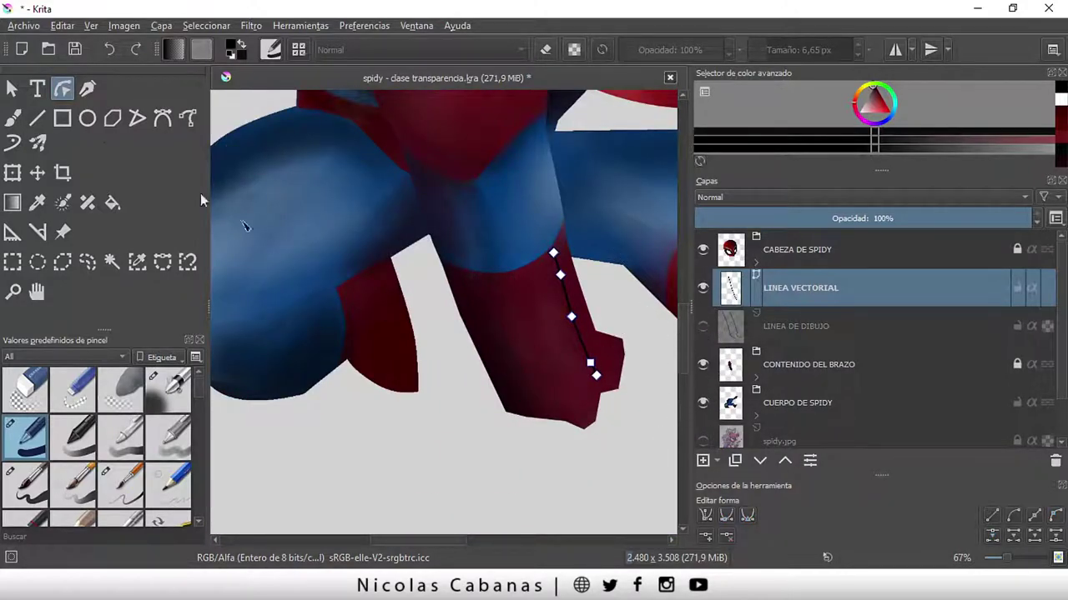
left_click(12, 88)
left_click(398, 423)
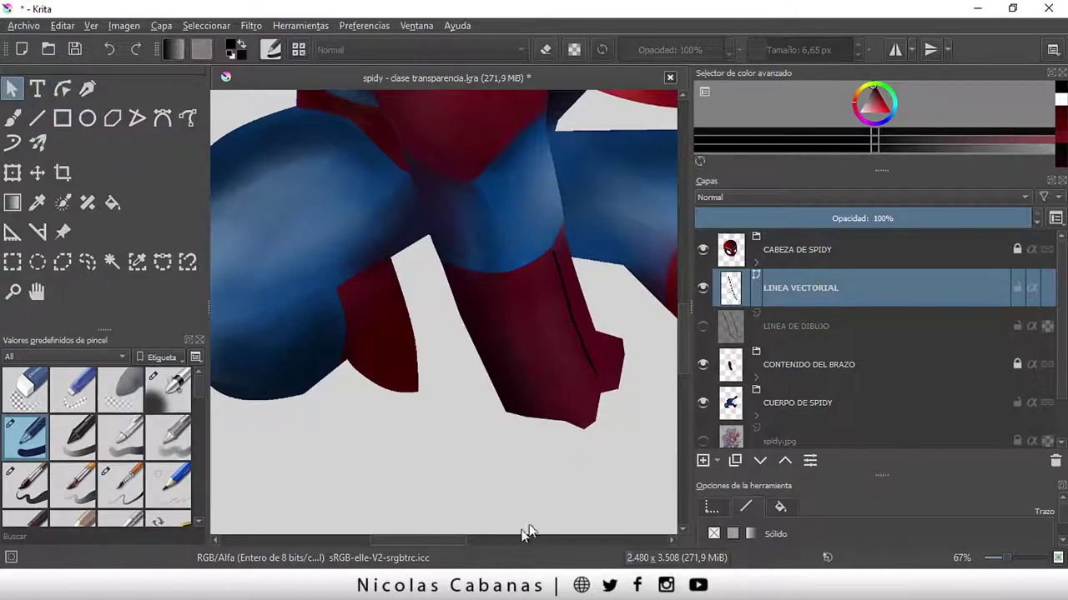
- Recheck the LINEA DE DIBUJO lines, leave them hidden, and hide LINEA VECTORIAL
scroll(471, 538, "down", 3)
scroll(482, 333, "down", 1)
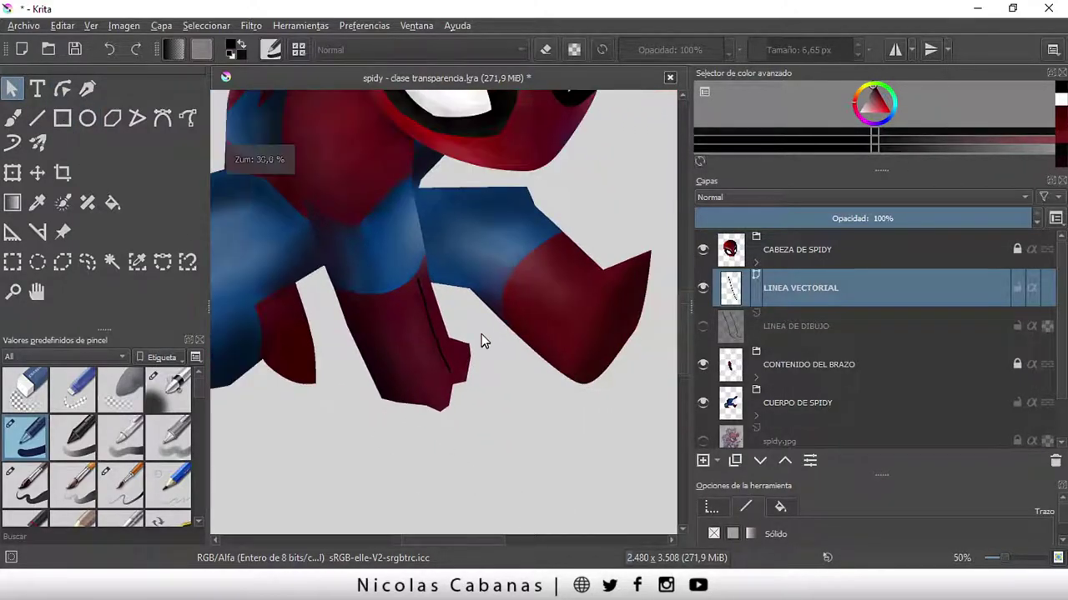
scroll(481, 334, "down", 1)
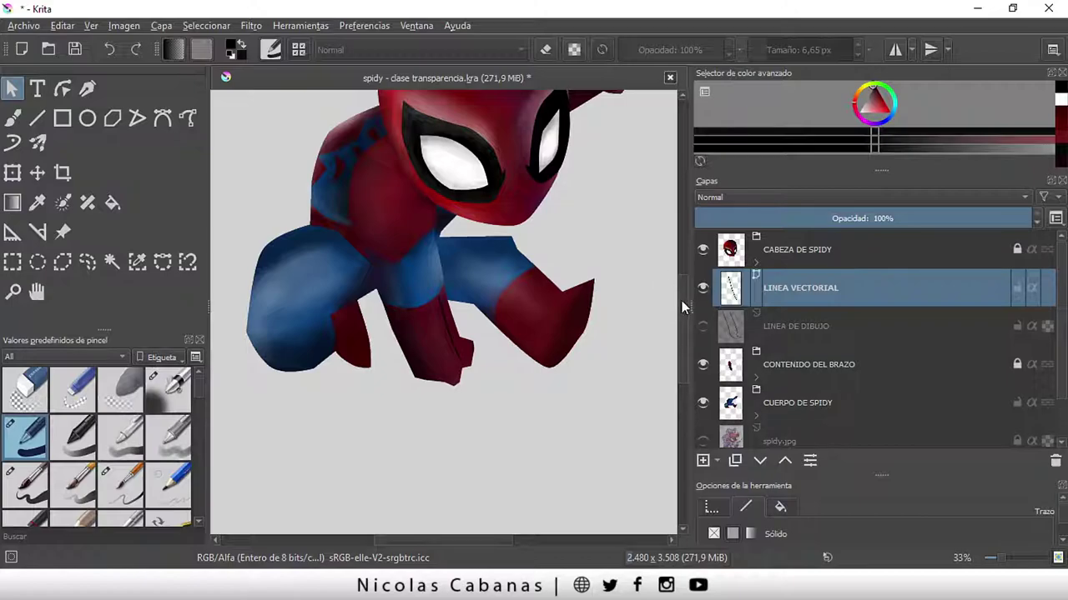
left_click(703, 326)
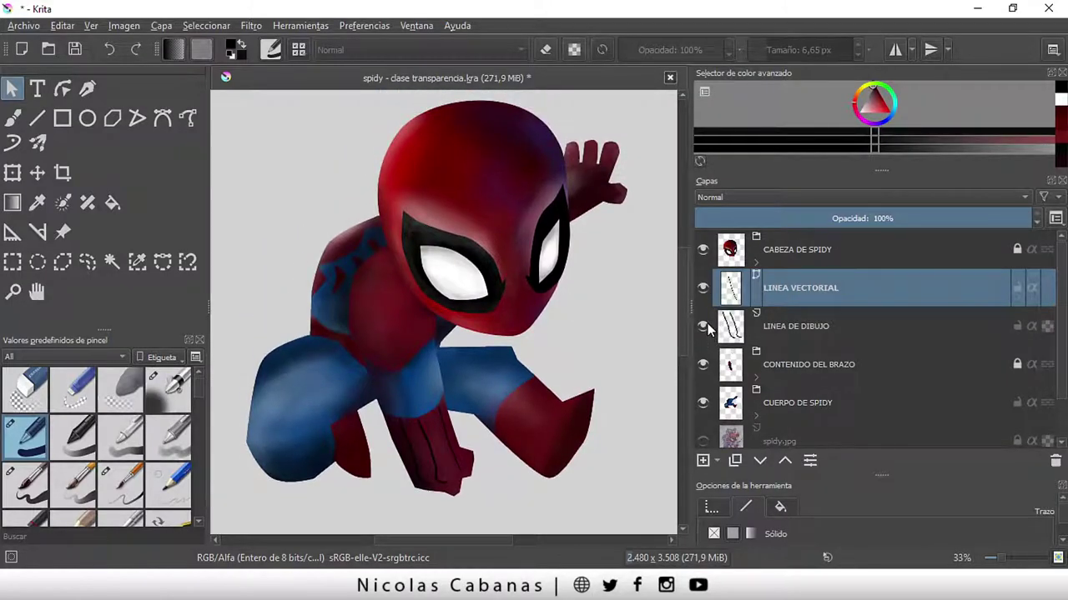
left_click(705, 328)
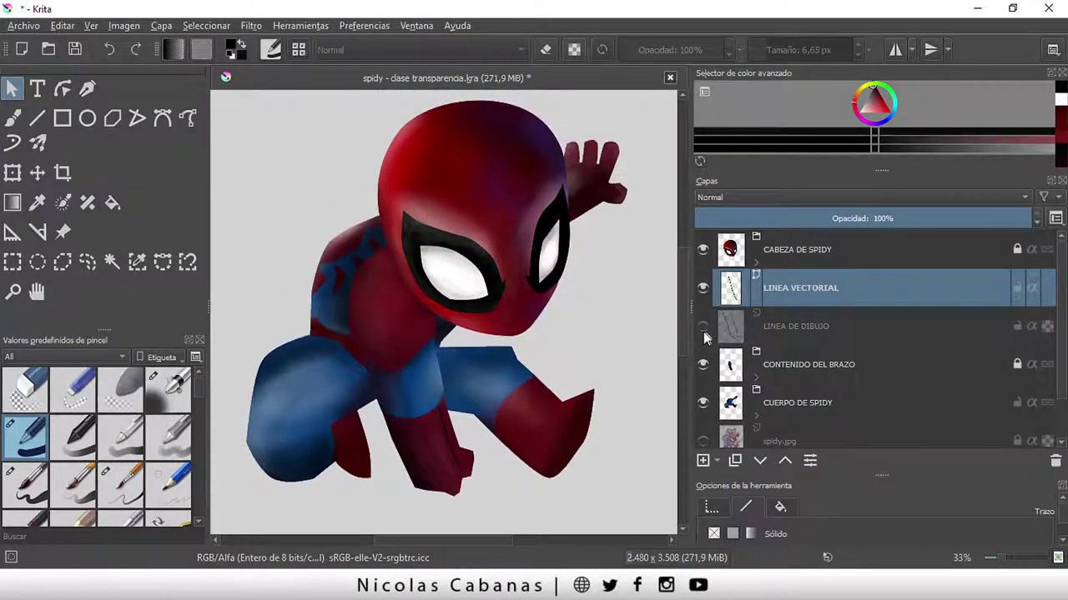
left_click(703, 288)
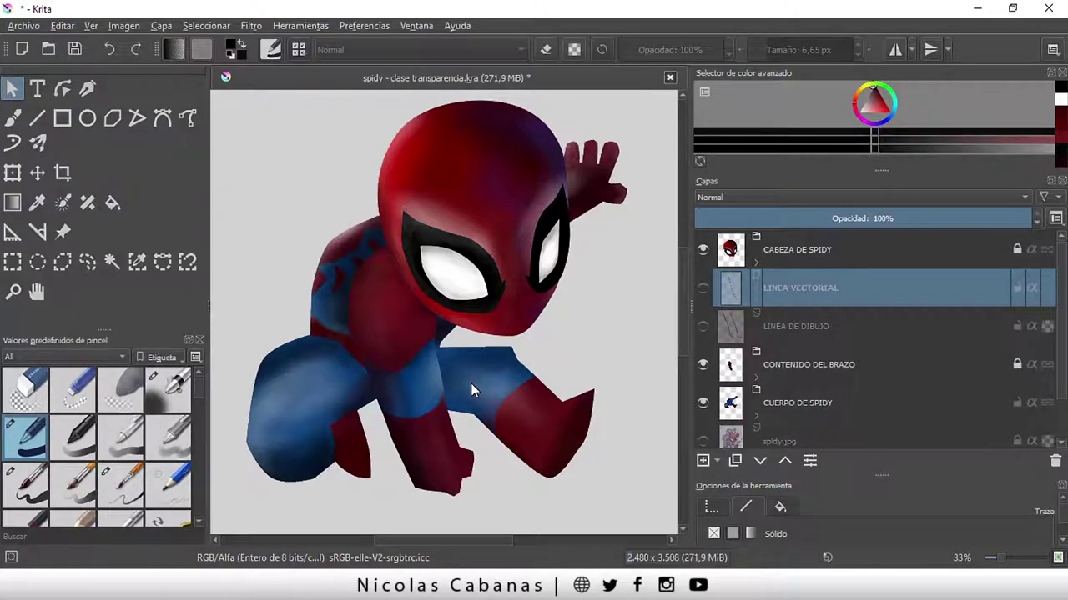
- Zoom out to view the whole painted figure and make CONTENIDO DEL BRAZO the active layer
scroll(470, 383, "down", 1)
scroll(570, 448, "up", 1)
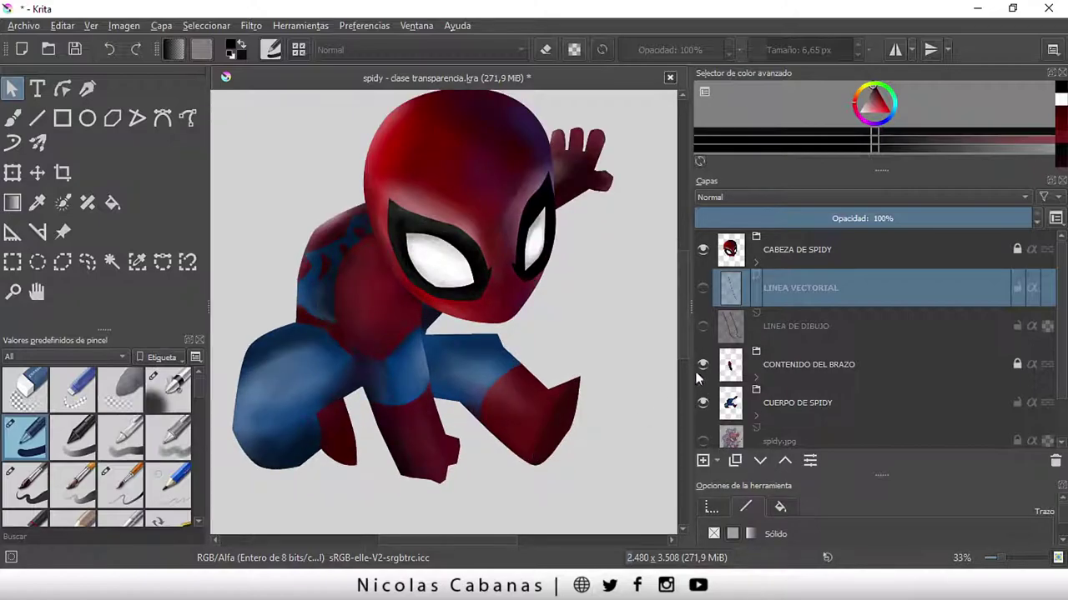
scroll(627, 421, "down", 1)
scroll(681, 335, "down", 2)
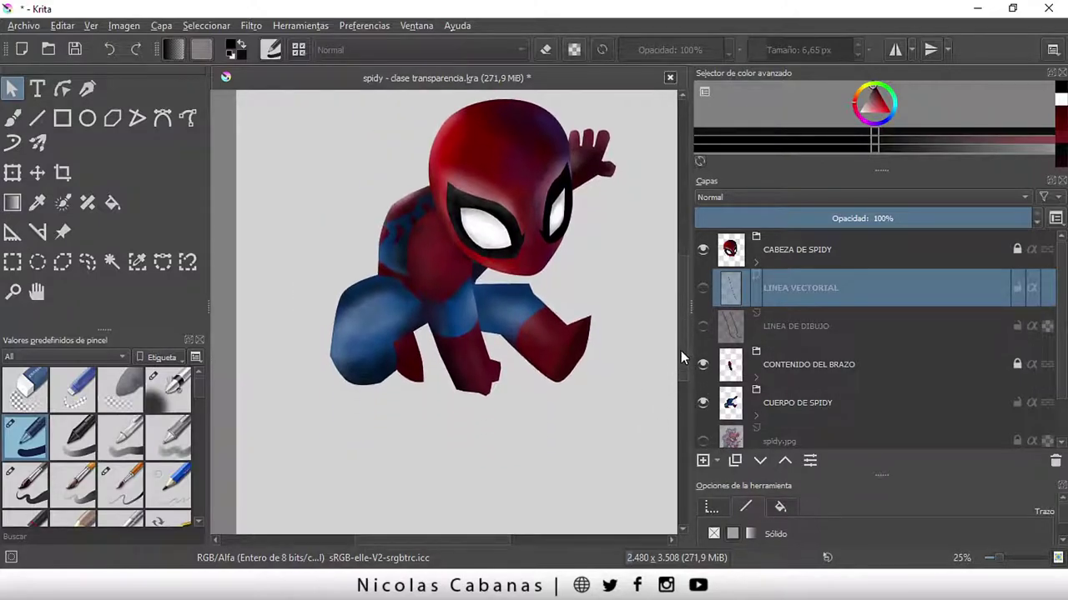
scroll(461, 534, "down", 1)
scroll(477, 537, "right", 1)
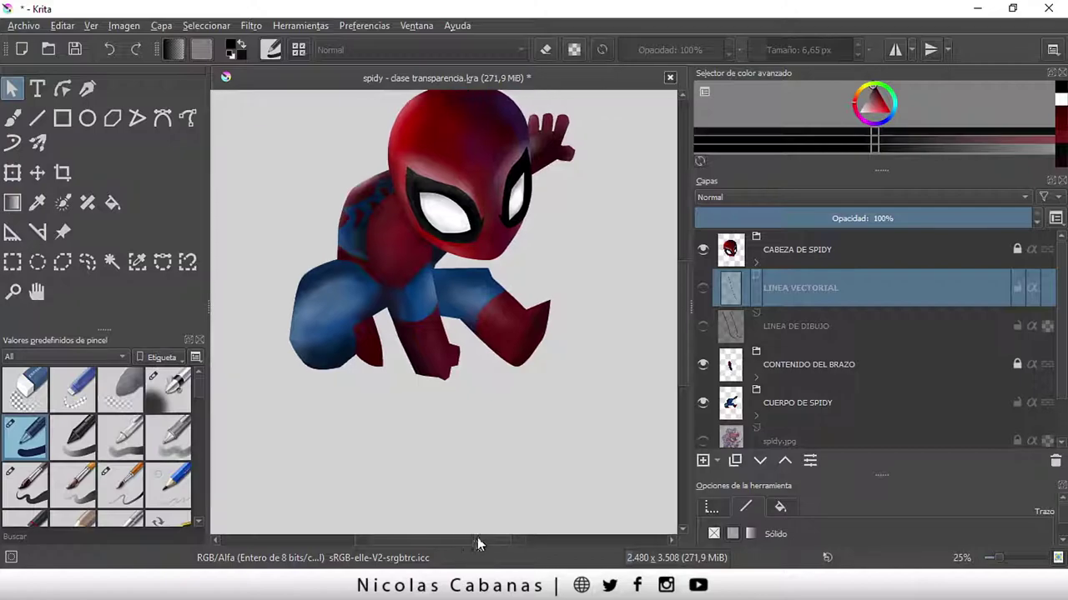
scroll(557, 278, "down", 1)
scroll(472, 275, "up", 1)
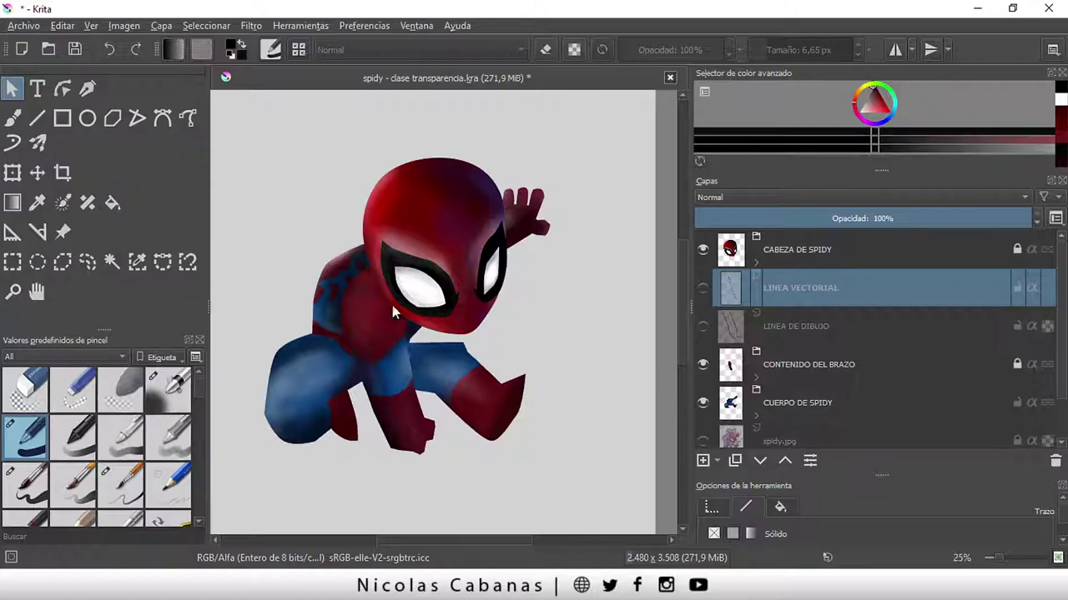
left_click(789, 367)
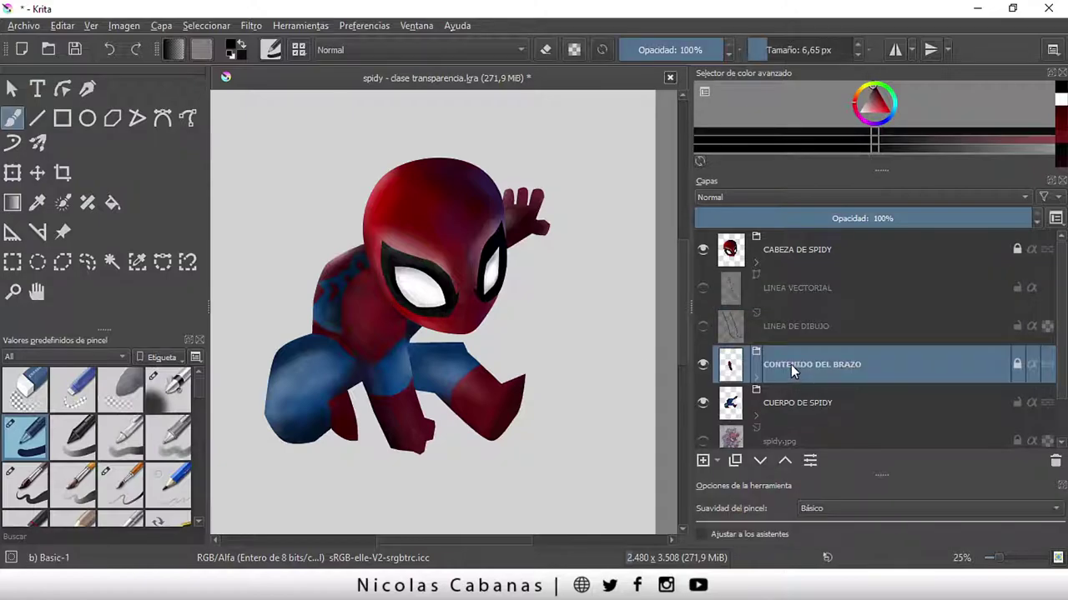
scroll(511, 376, "down", 1)
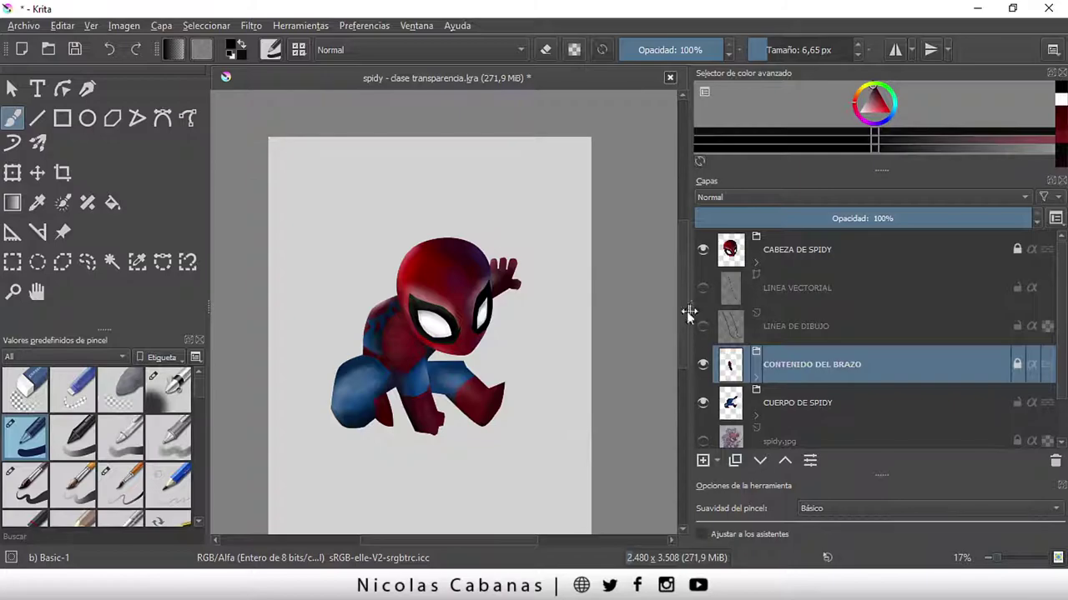
scroll(686, 334, "down", 2)
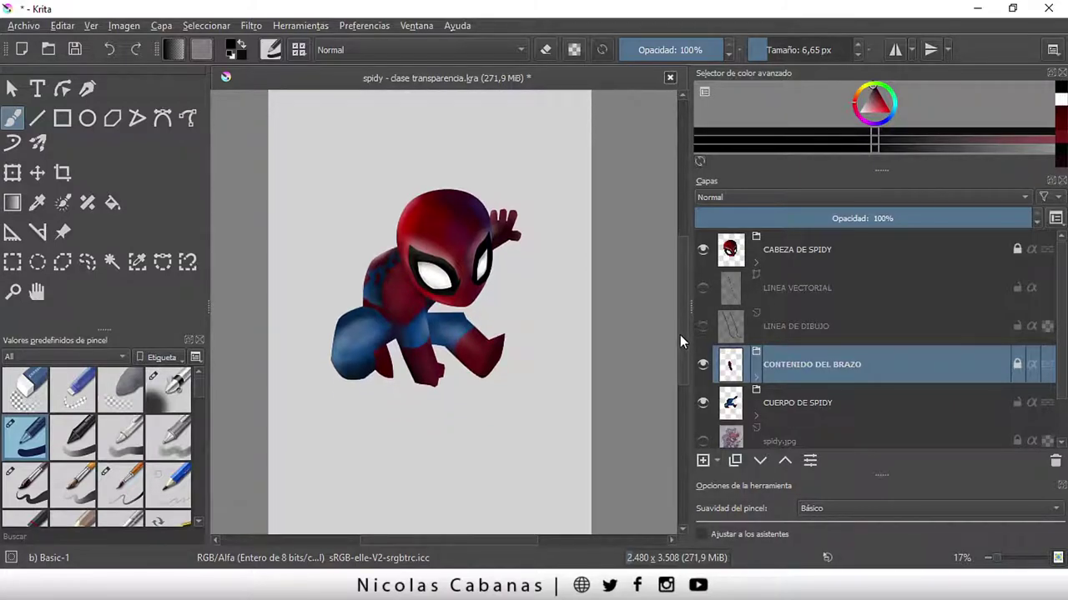